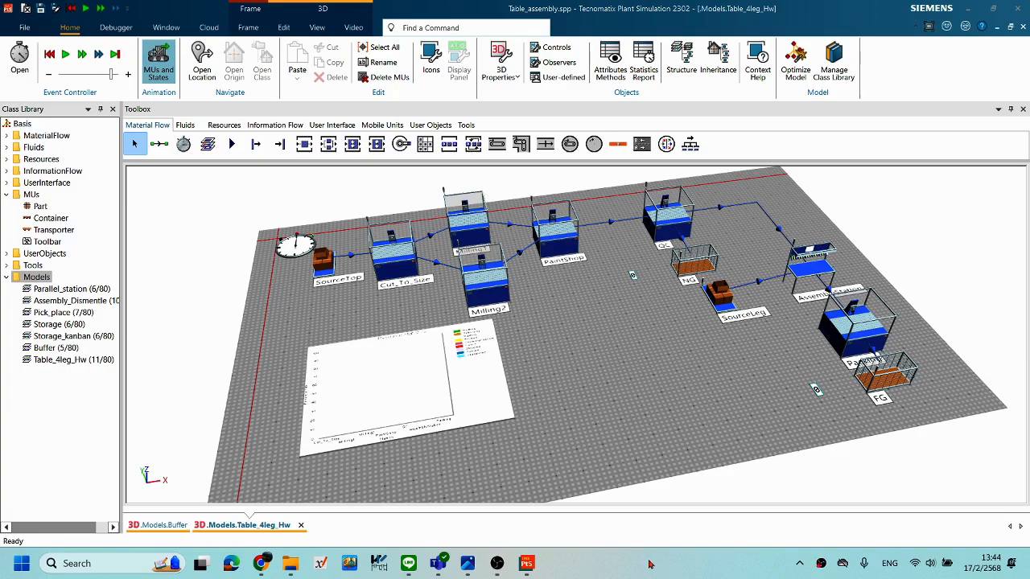
Create a new model frame in the Models folder of the class library.
middle_drag(593, 309, 593, 379)
right_click(39, 275)
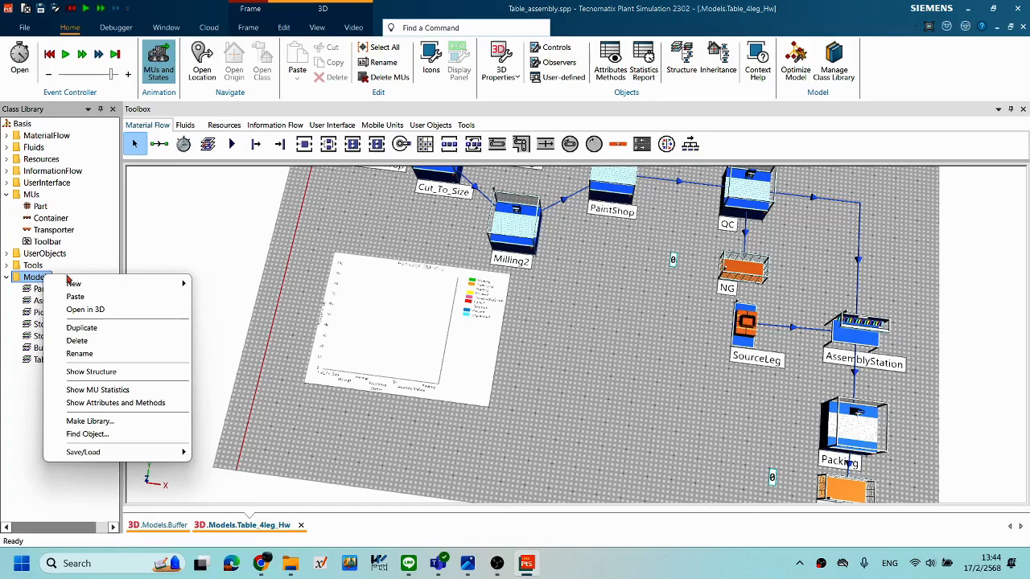
mouse_move(91, 286)
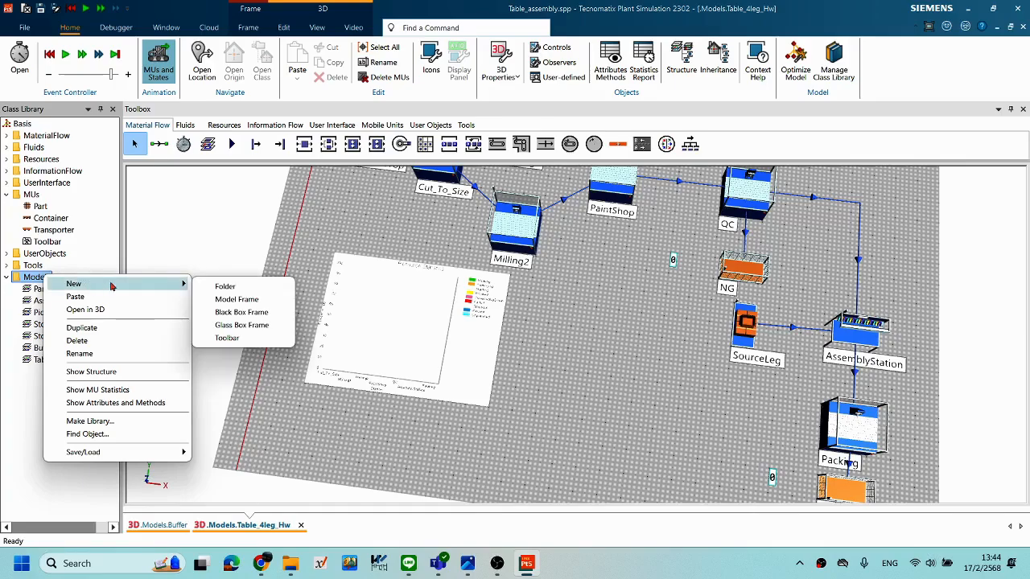
click(235, 297)
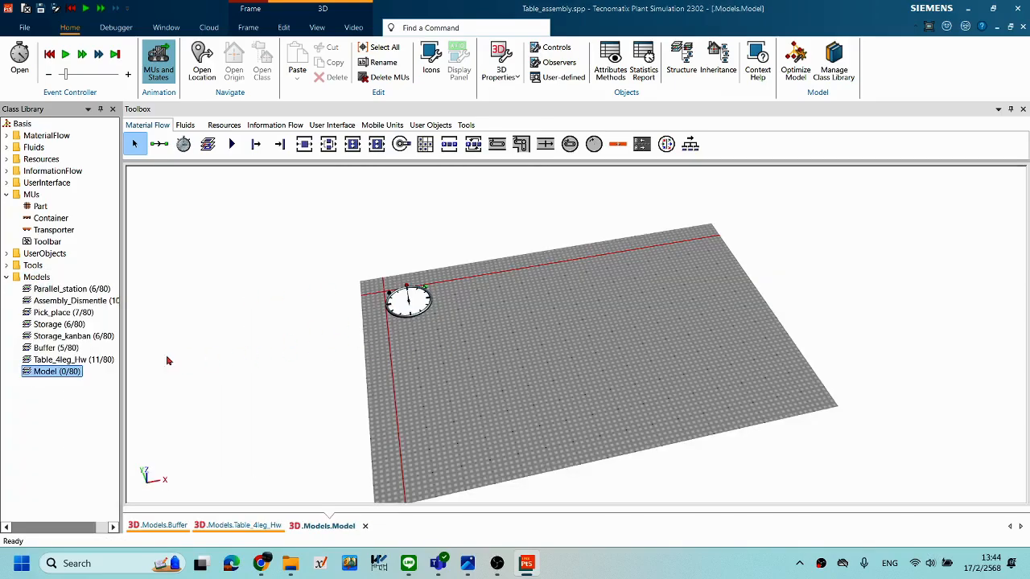
Rename the newly created model frame as Fluid.
middle_drag(546, 359, 529, 356)
middle_drag(407, 343, 370, 352)
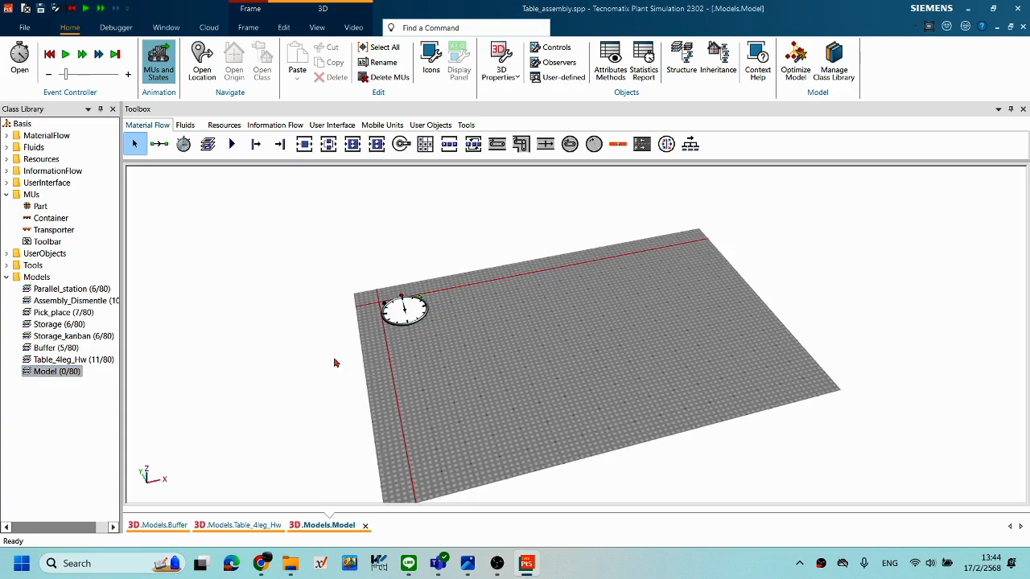
right_click(51, 375)
click(161, 239)
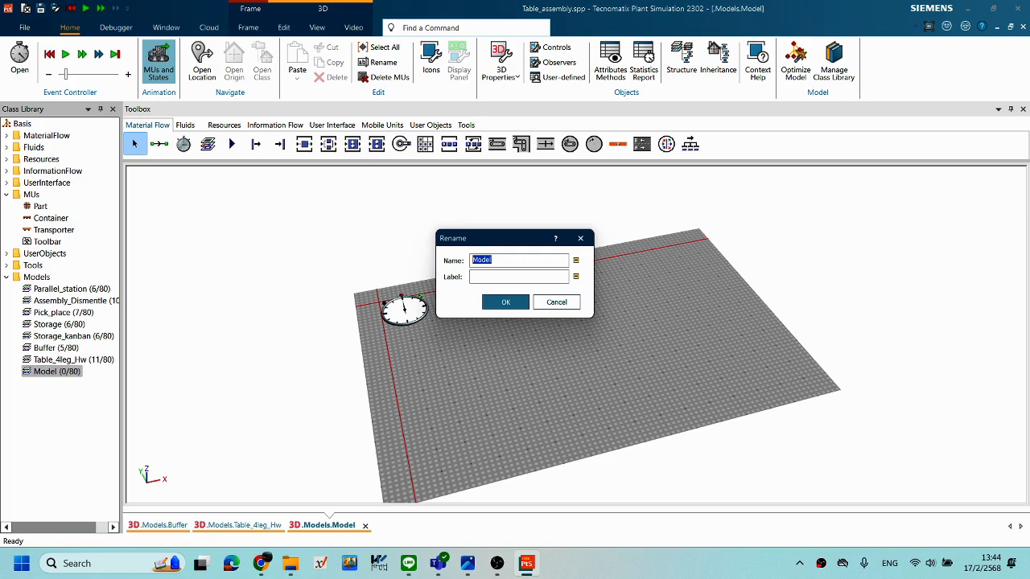
text(Fluid)
click(505, 309)
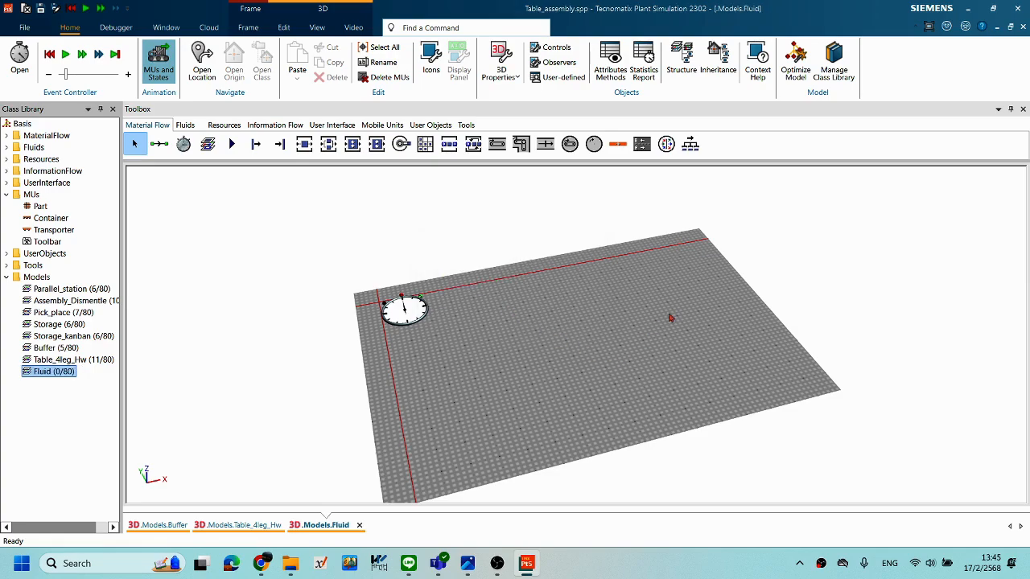
Insert a FluidSource from the fluid objects into the Fluid frame, just beyond the event controller clock.
right_drag(678, 306, 493, 329)
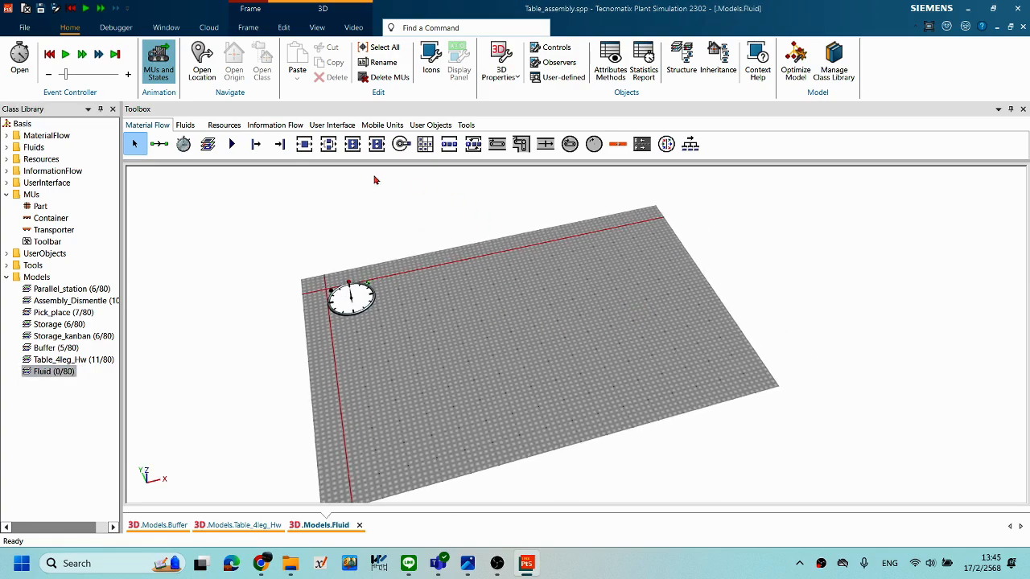
click(226, 125)
click(178, 129)
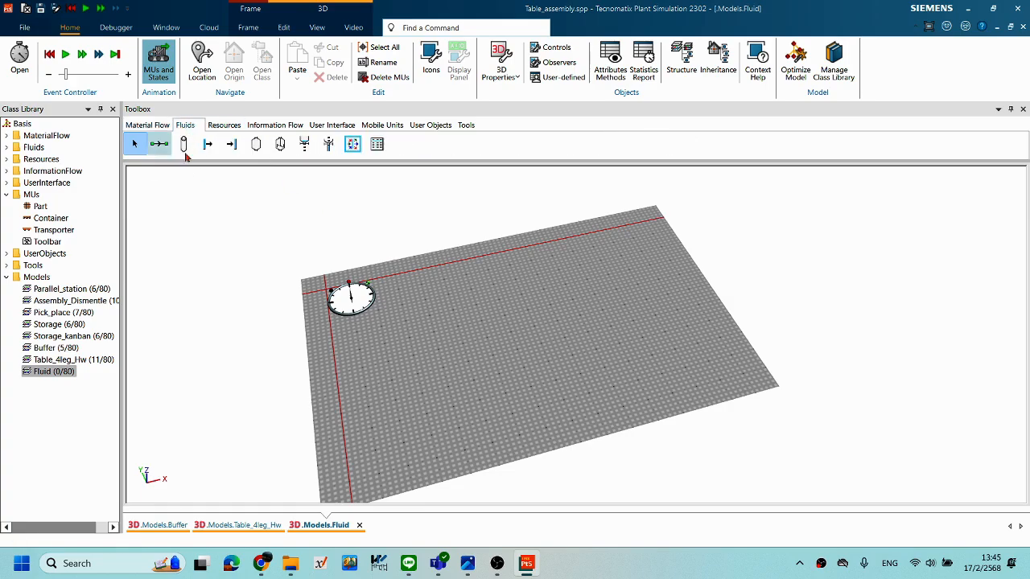
middle_drag(541, 290, 441, 296)
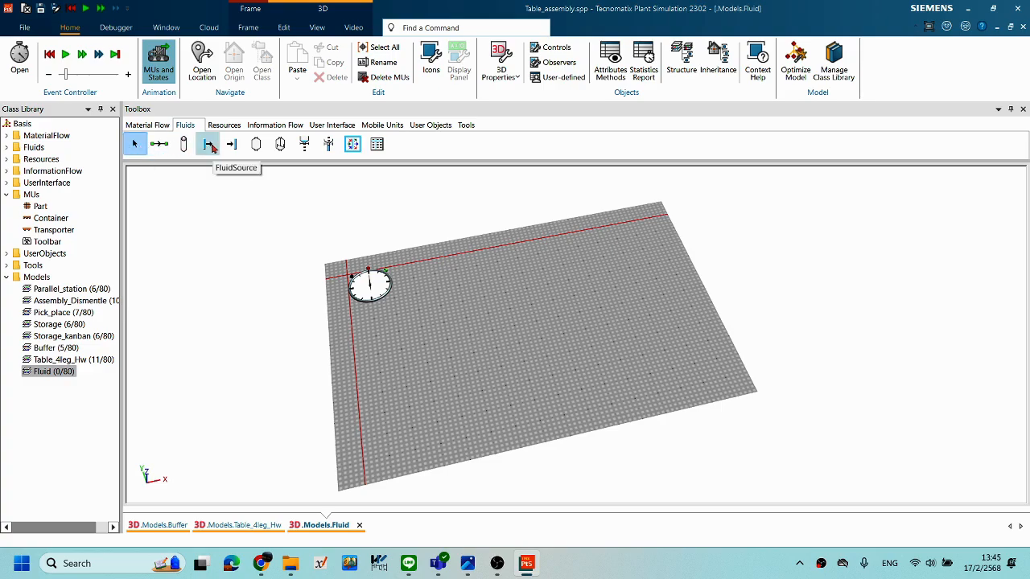
drag(209, 145, 419, 331)
middle_drag(641, 309, 639, 324)
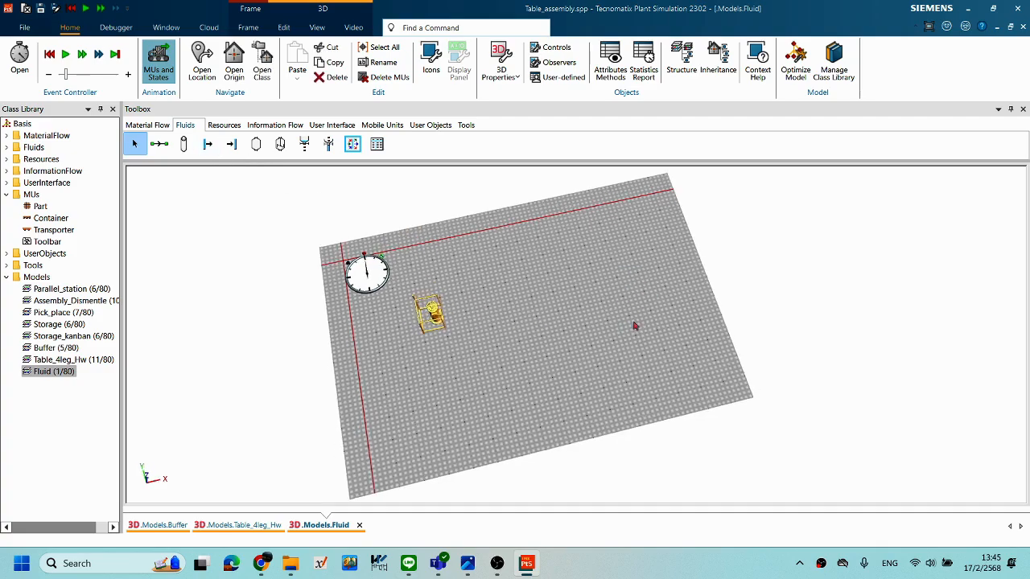
scroll(569, 325, up, 3)
mouse_move(584, 350)
middle_down()
mouse_move(567, 355)
mouse_move(590, 329)
mouse_move(574, 324)
mouse_move(600, 346)
middle_up()
click(467, 338)
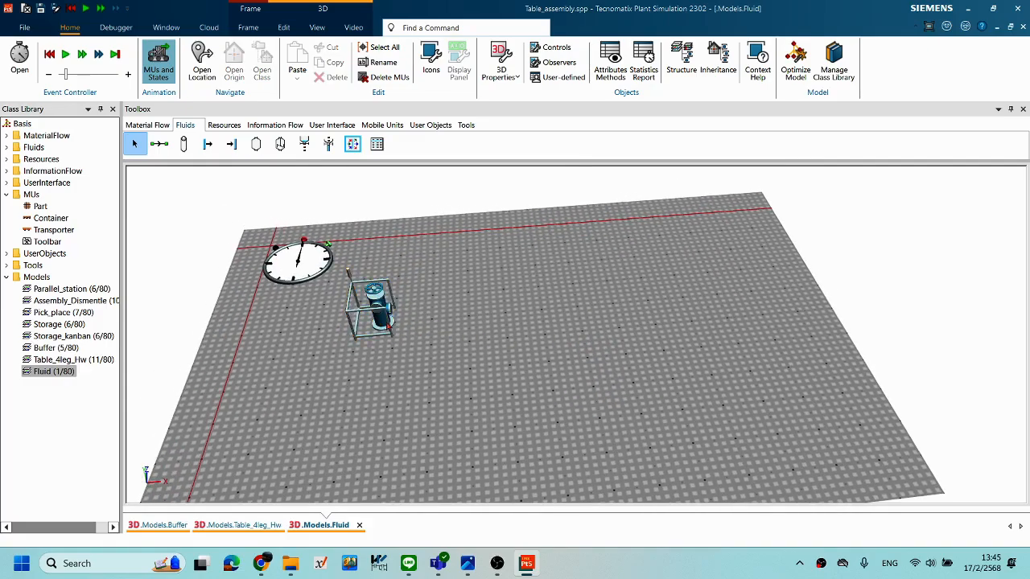
Insert a fluid tank into the frame, some distance along the X direction from the fluid source.
middle_drag(410, 326, 394, 323)
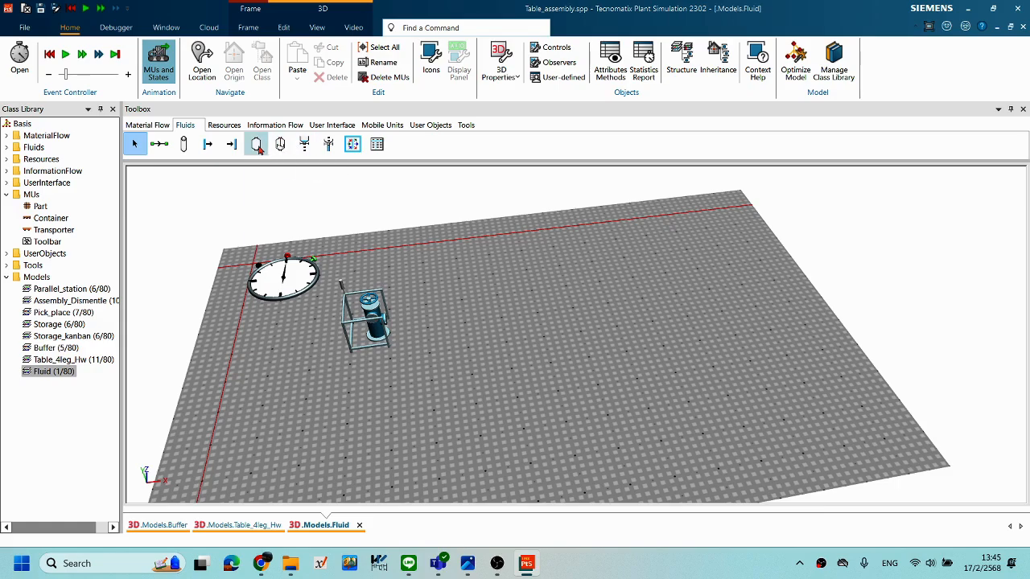
drag(256, 144, 533, 314)
click(619, 380)
middle_drag(608, 369, 603, 299)
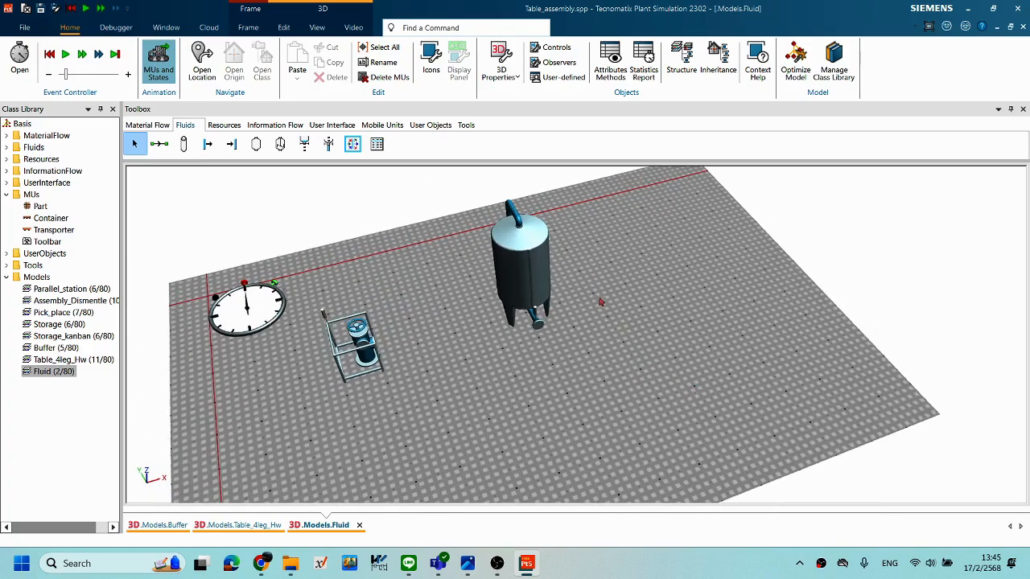
click(538, 283)
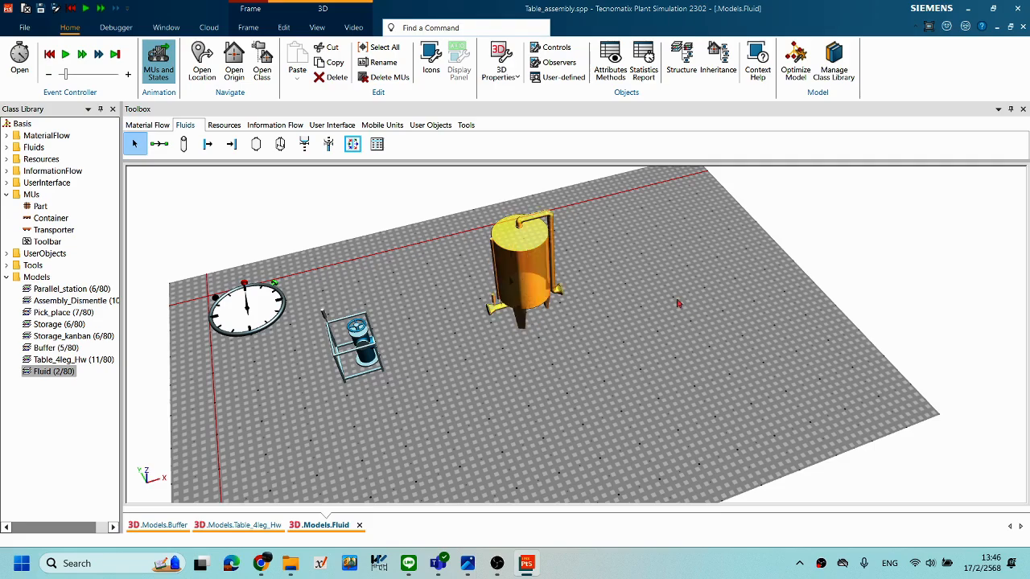
click(594, 348)
mouse_move(622, 335)
right_down()
mouse_move(603, 329)
mouse_move(635, 327)
right_up()
right_click(373, 337)
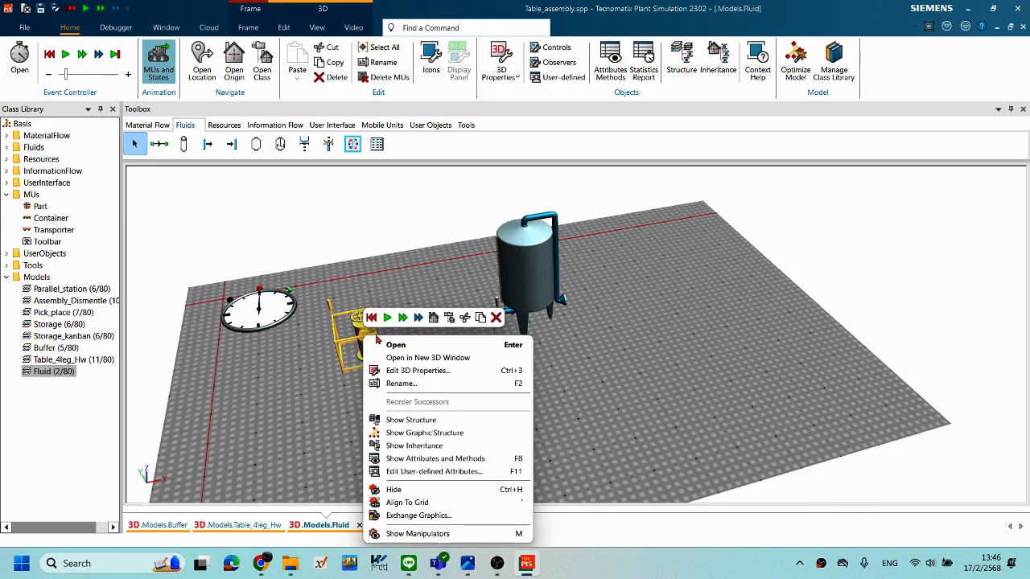
click(582, 375)
Move the tank farther away from the fluid source and switch the 3D window to planning view.
drag(538, 267, 588, 282)
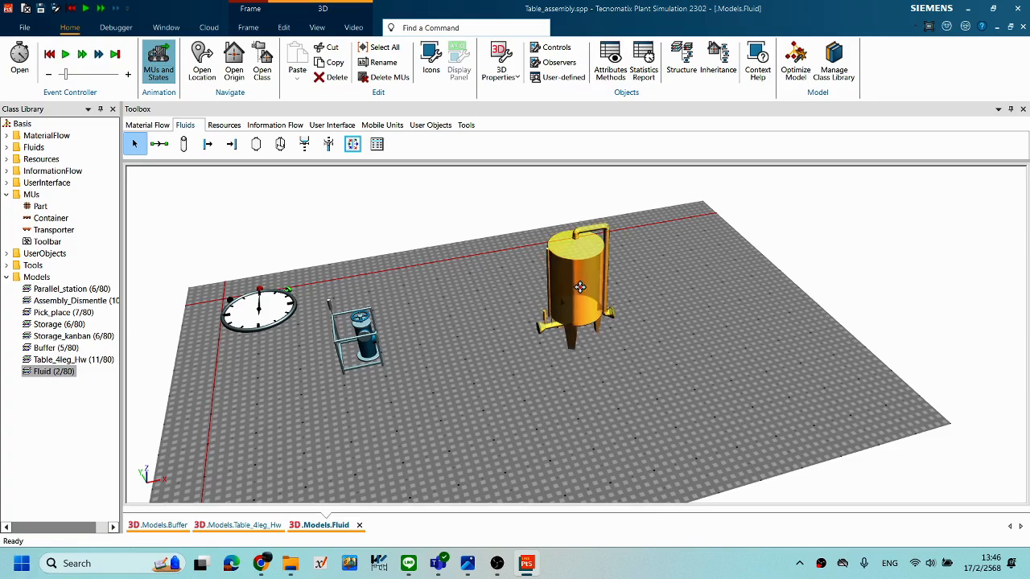
right_drag(592, 349, 537, 355)
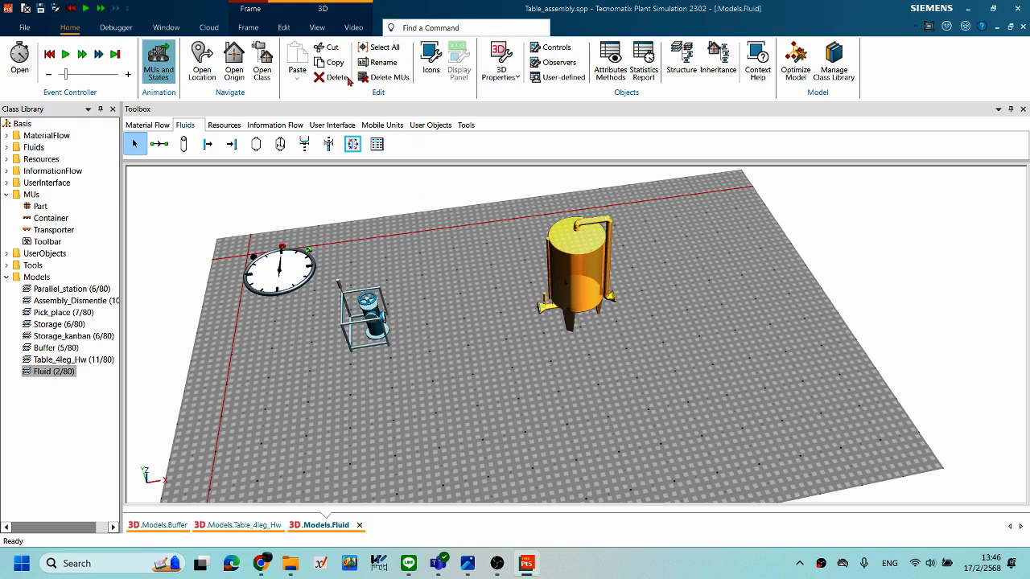
click(318, 29)
click(375, 62)
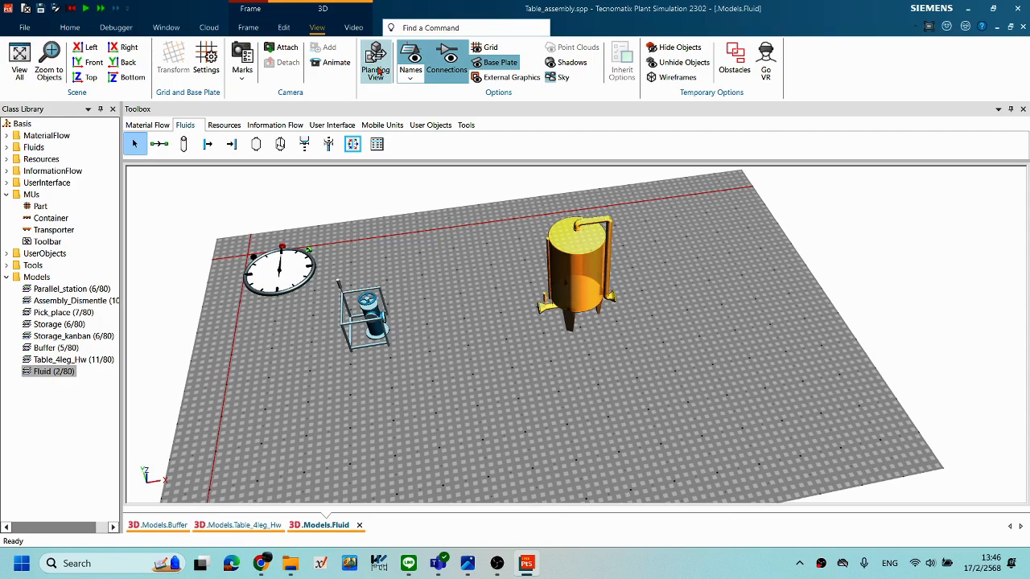
scroll(539, 294, down, 5)
drag(527, 316, 493, 274)
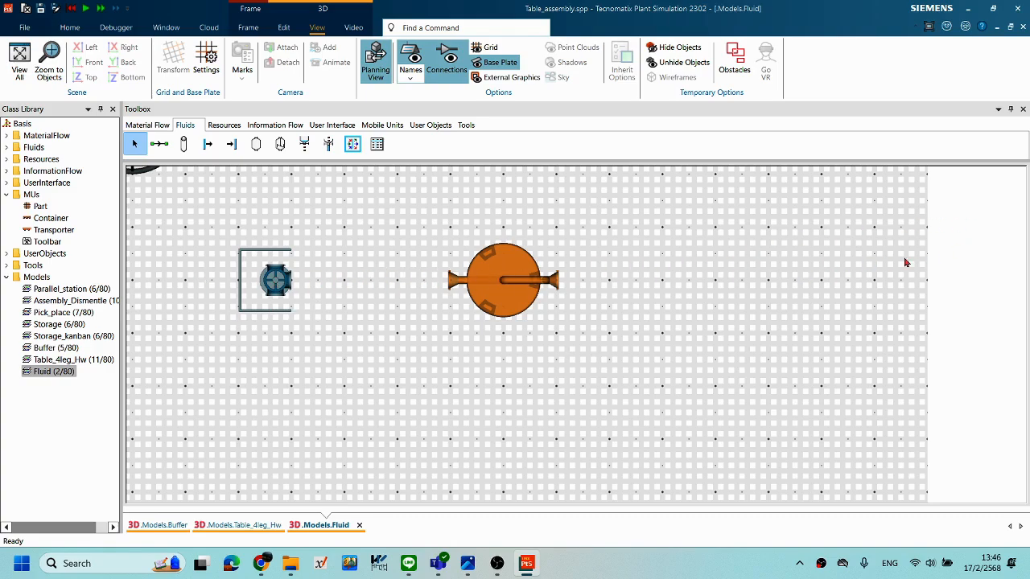
Try to link the fluid source directly to the tank with a connector.
click(159, 143)
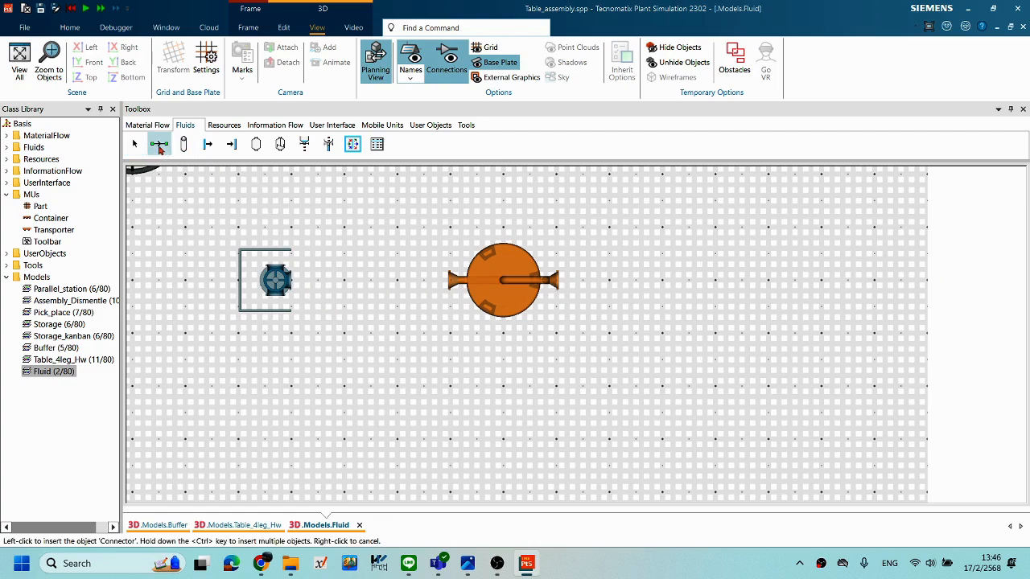
click(278, 281)
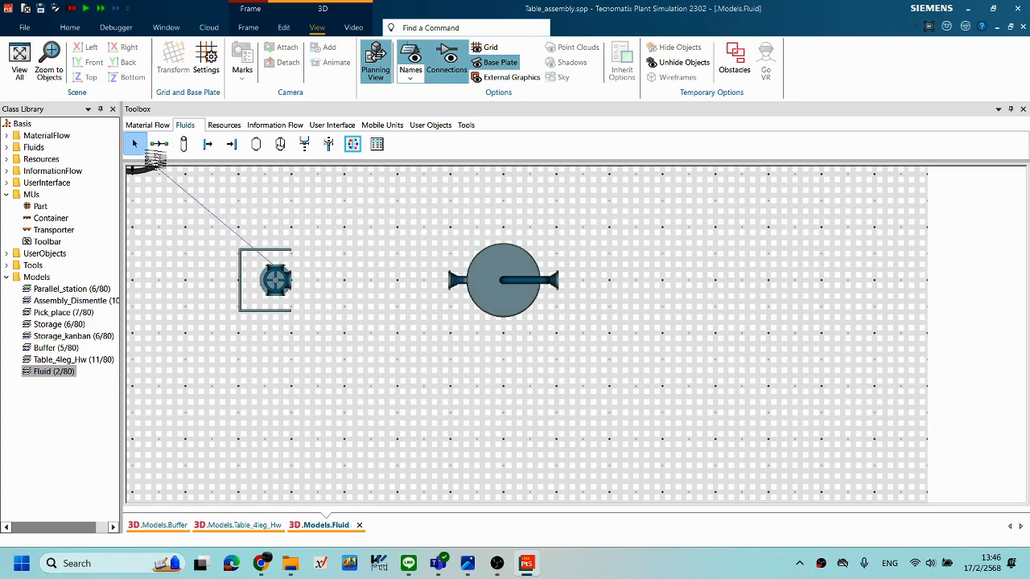
click(490, 277)
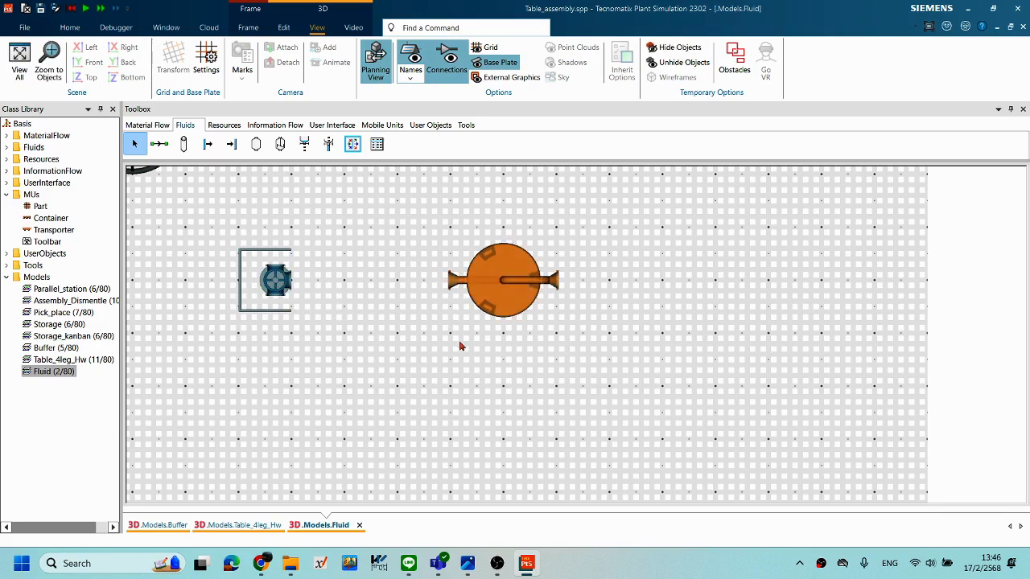
mouse_move(543, 377)
mouse_down()
mouse_move(556, 345)
mouse_move(531, 383)
mouse_up()
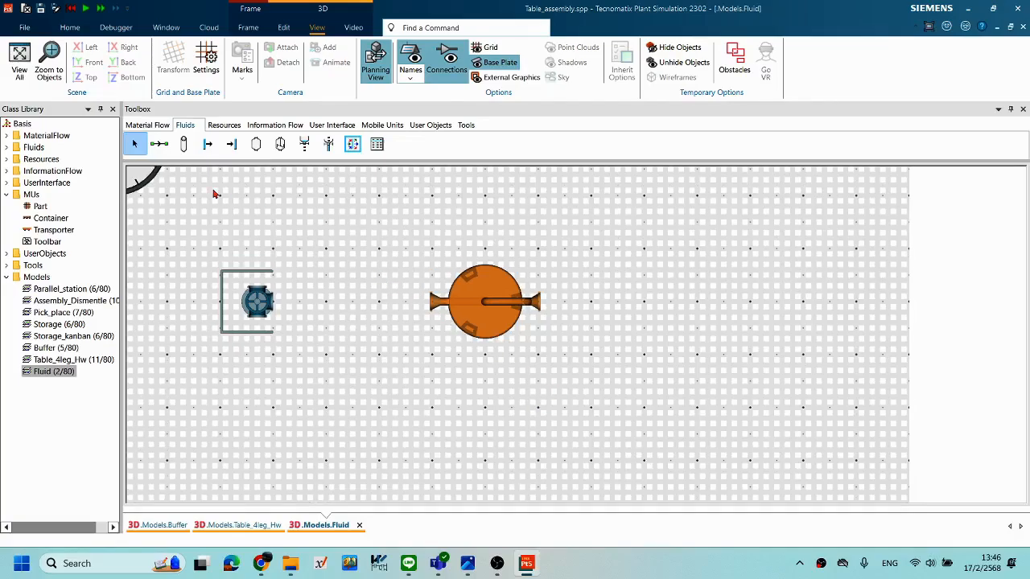
Draw a straight pipe from the fluid source's outlet to the tank's inlet and finish it.
click(184, 144)
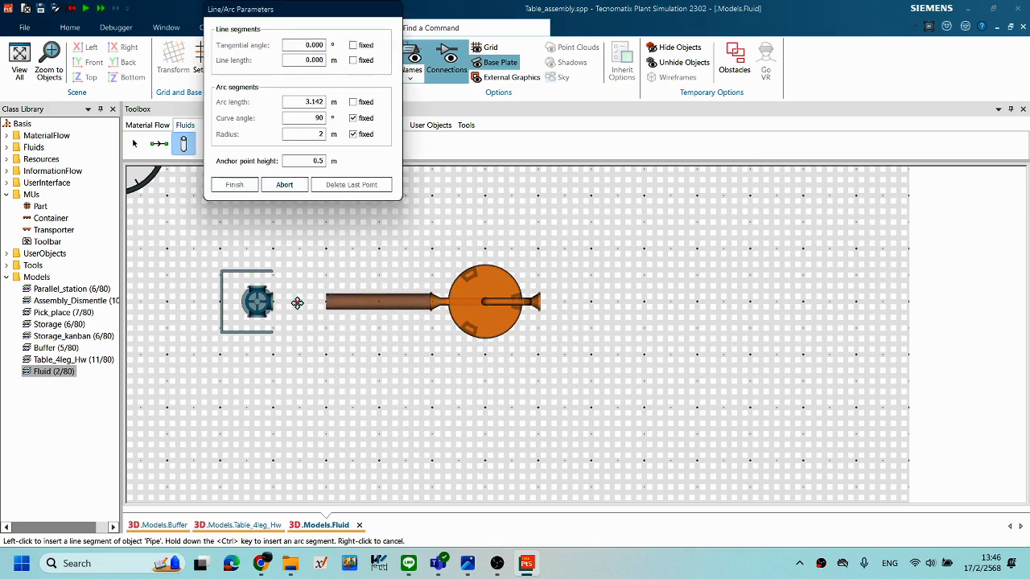
click(296, 303)
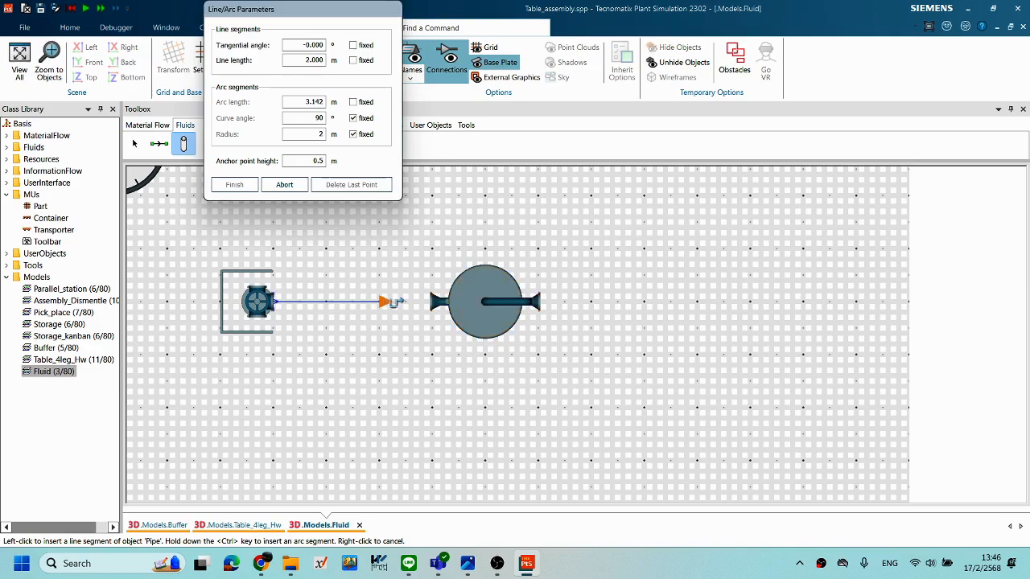
click(417, 304)
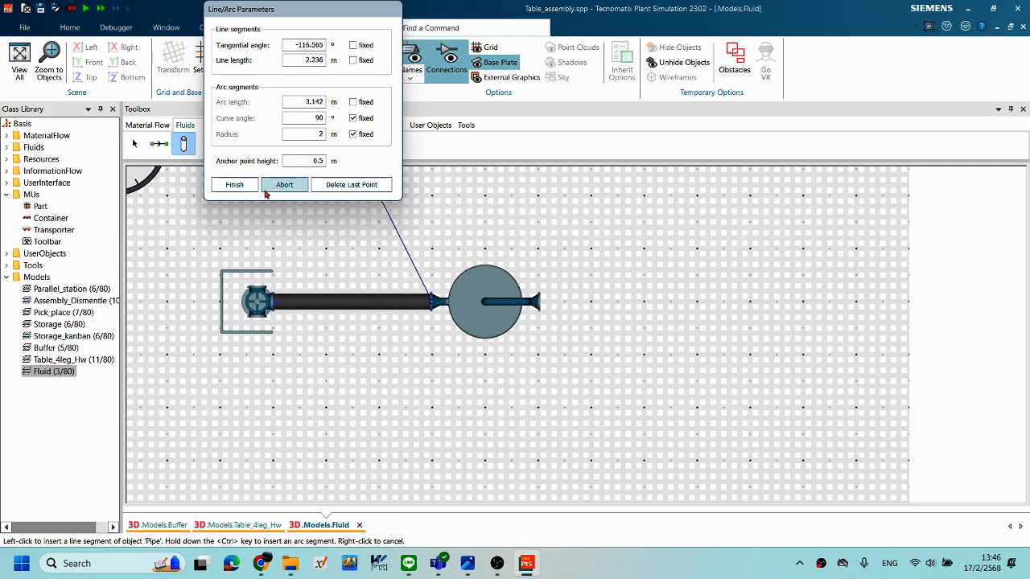
click(234, 185)
Shift the tank and the pipe away from the fluid source, leaving a gap at both ends of the pipe.
drag(475, 291, 530, 291)
drag(341, 299, 397, 300)
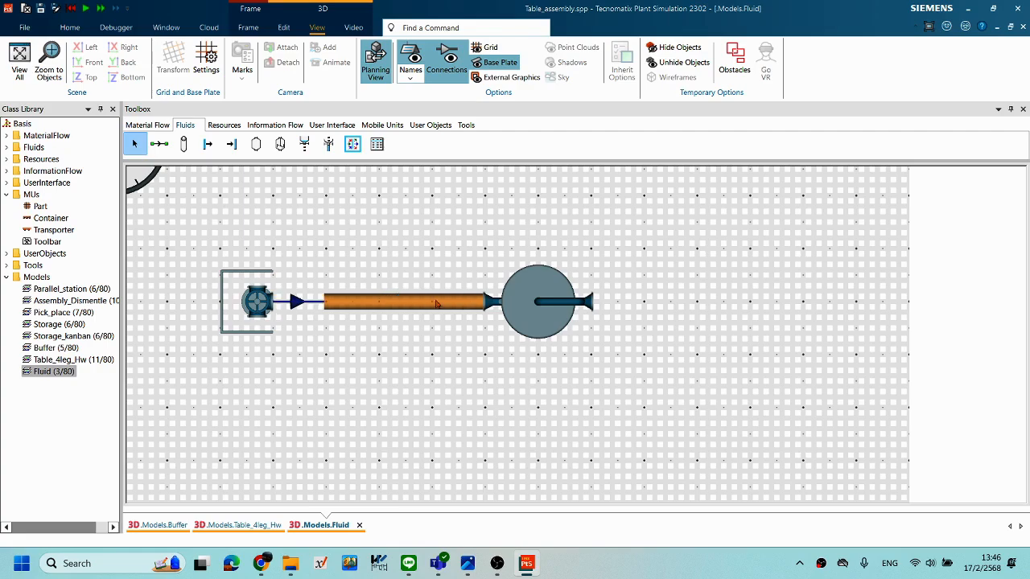
click(536, 304)
drag(547, 304, 581, 303)
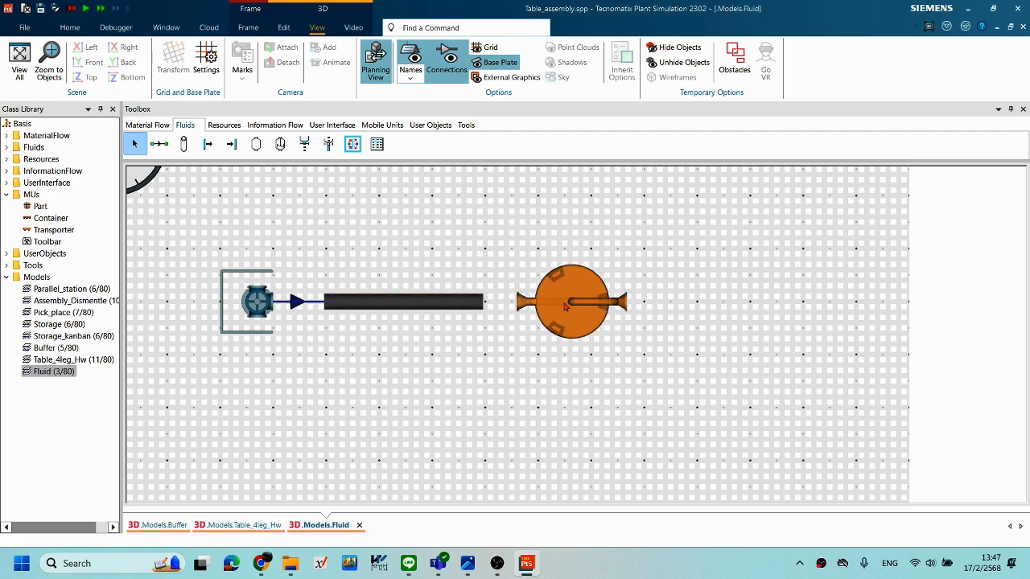
Connect the pipe to the tank with a connector and switch from planning view back to the 3D perspective.
click(159, 143)
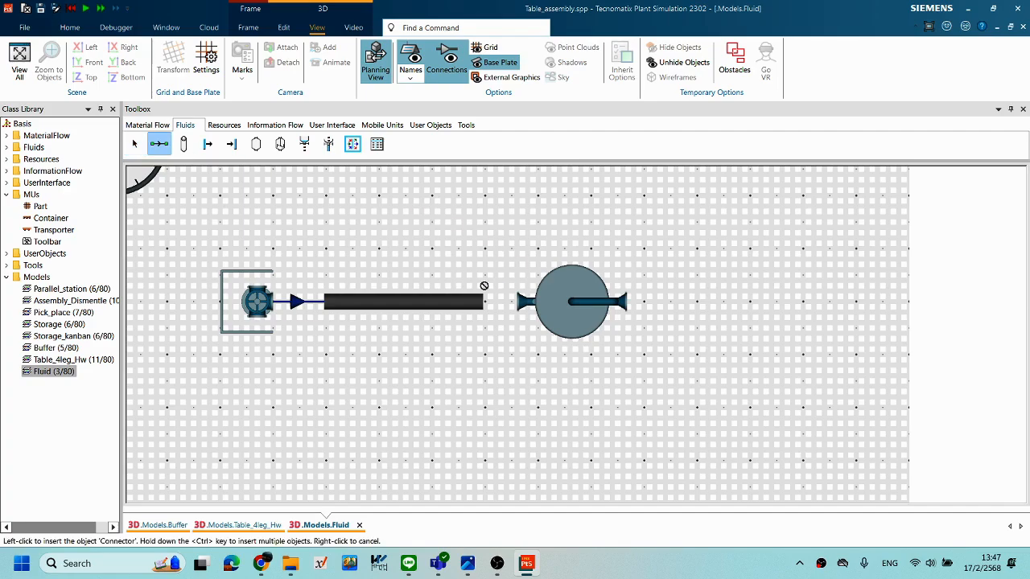
click(456, 302)
click(531, 301)
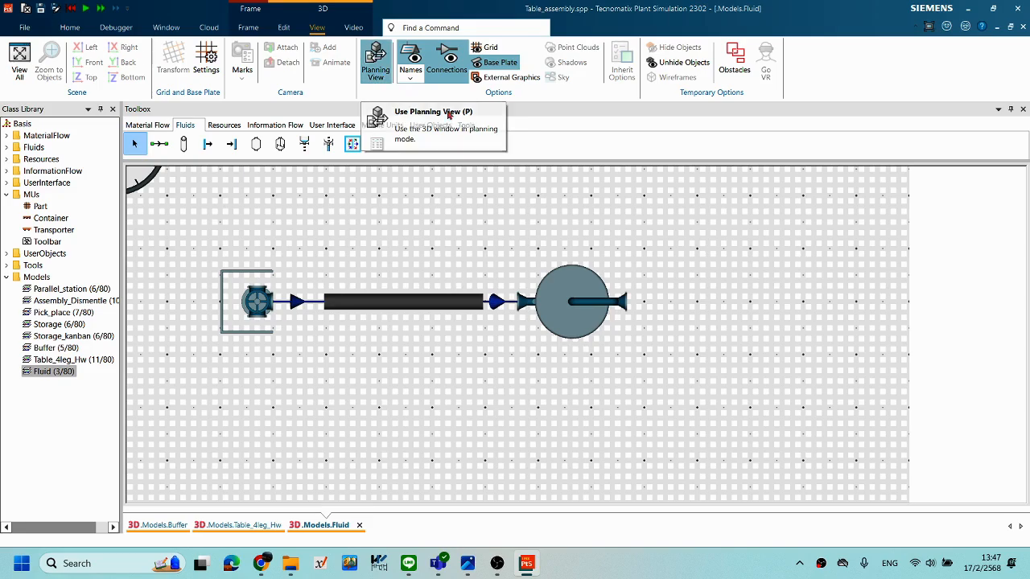
click(378, 71)
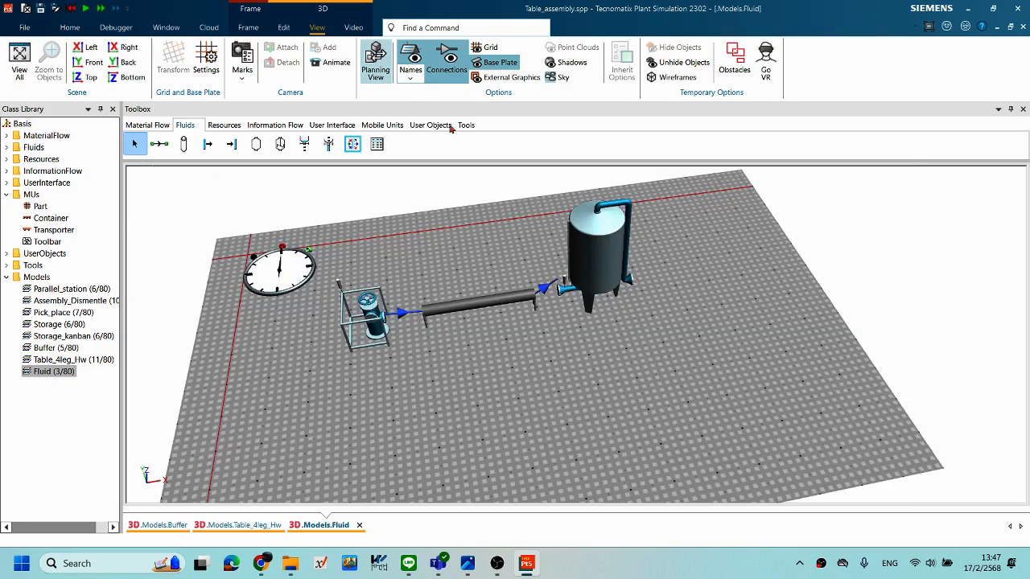
middle_drag(533, 327, 576, 411)
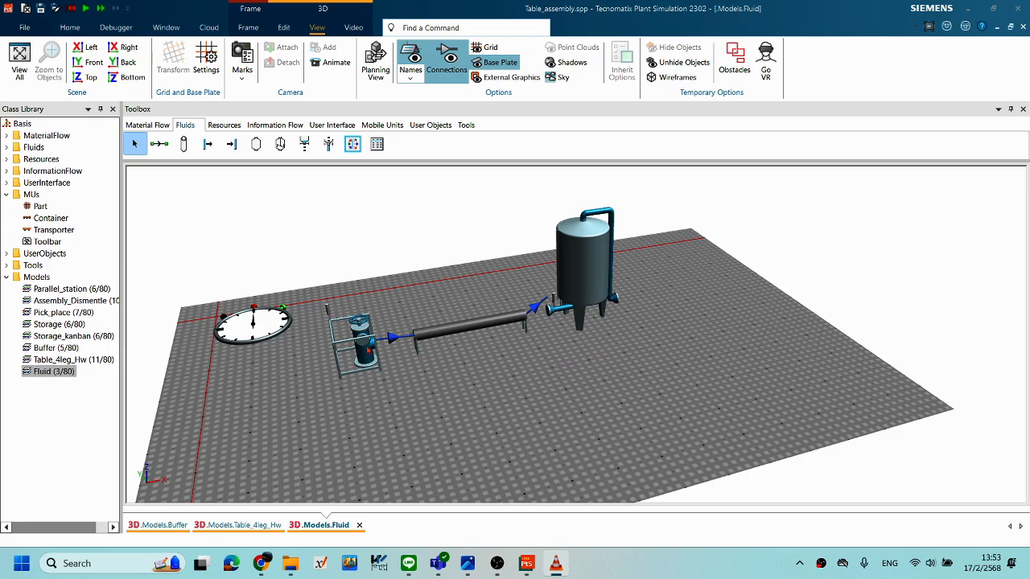
Open the fluid source's settings, examine its outflow rate and material attributes, and move the dialog clear of the pipe.
double_click(368, 348)
drag(513, 147, 545, 175)
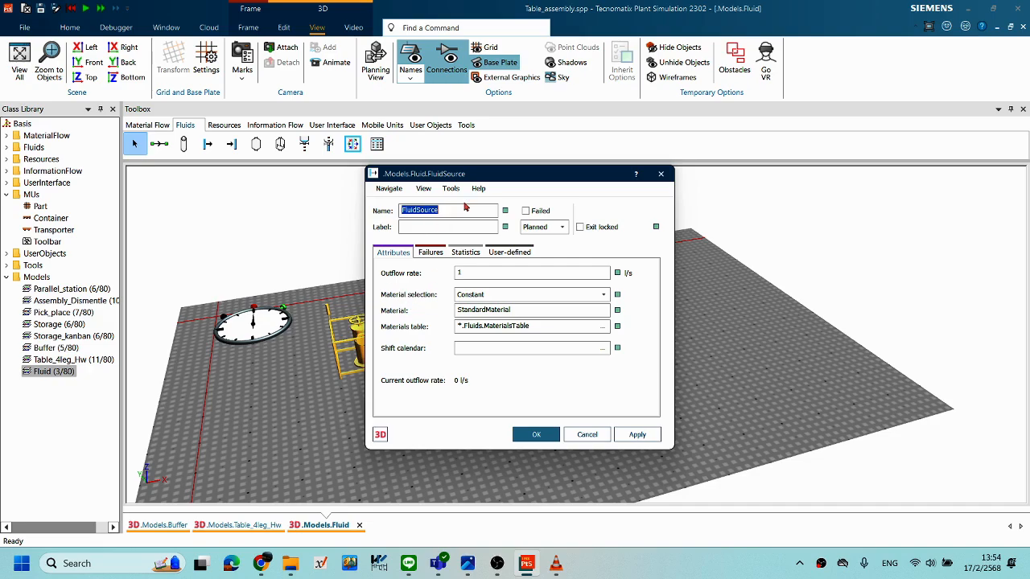
drag(614, 186, 713, 197)
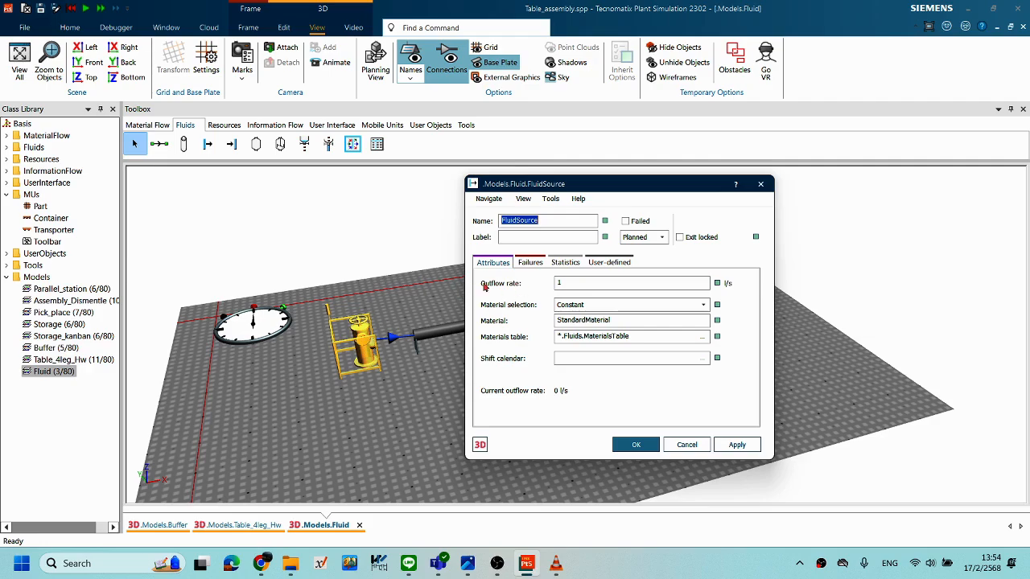
drag(638, 185, 641, 180)
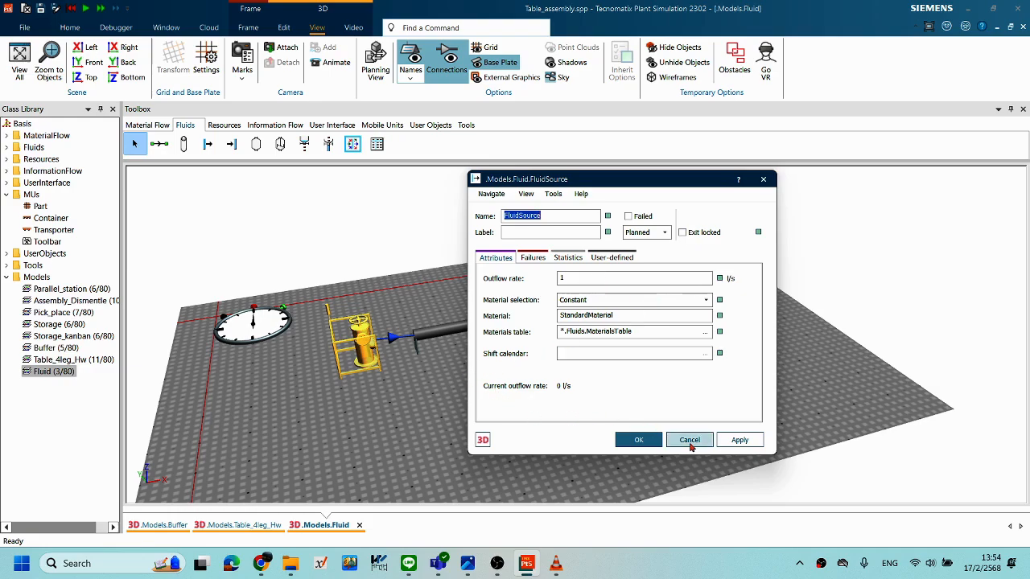
drag(544, 179, 104, 113)
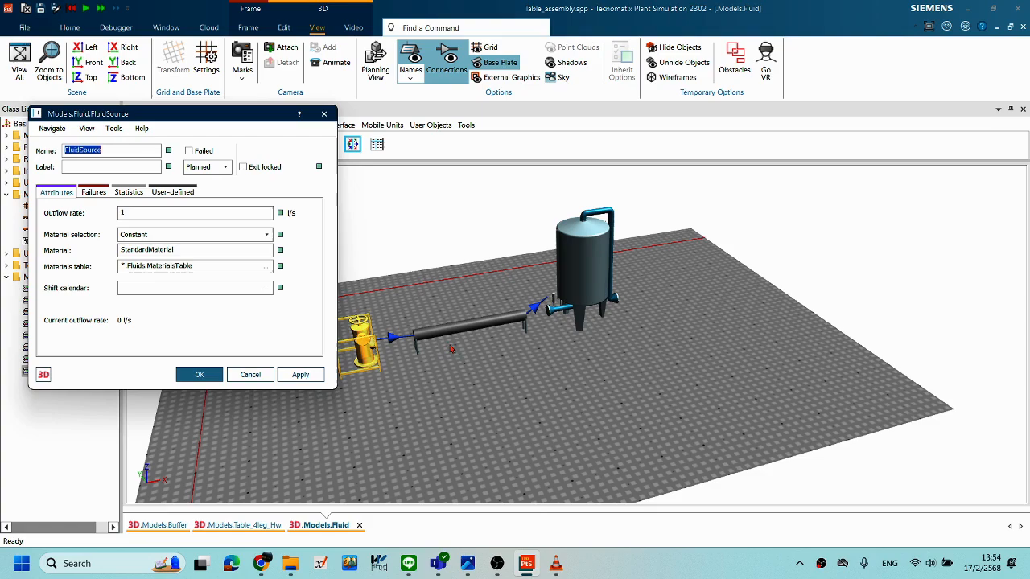
Open the pipe's settings alongside the fluid source's and compare the outflow rate of both objects.
double_click(464, 331)
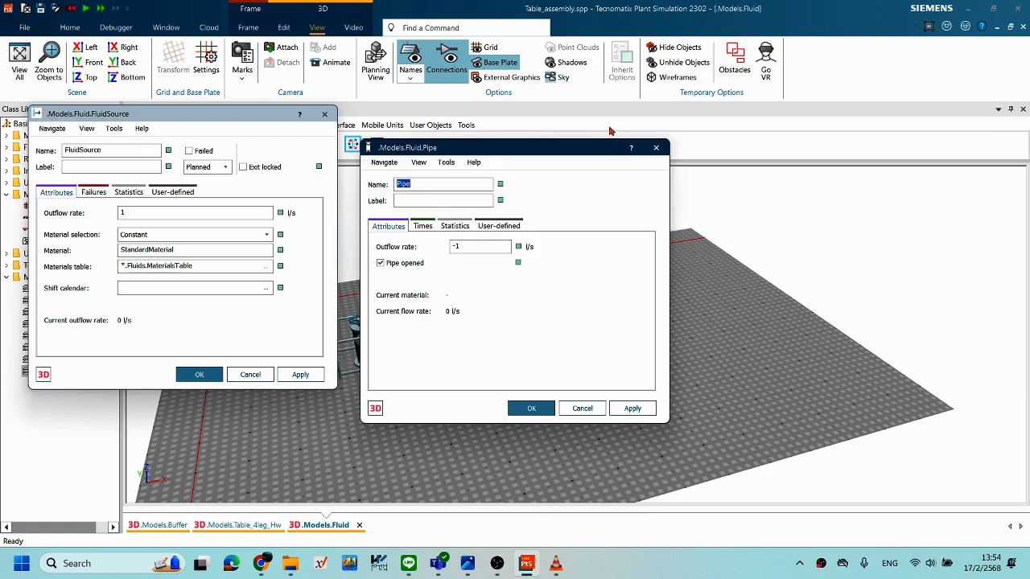
drag(475, 152, 453, 123)
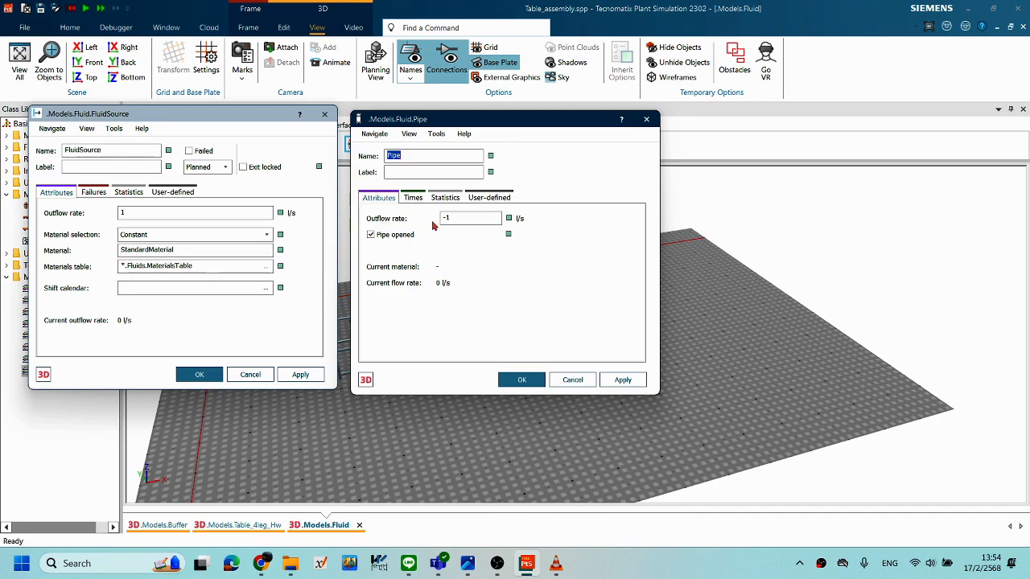
drag(478, 218, 434, 223)
click(478, 220)
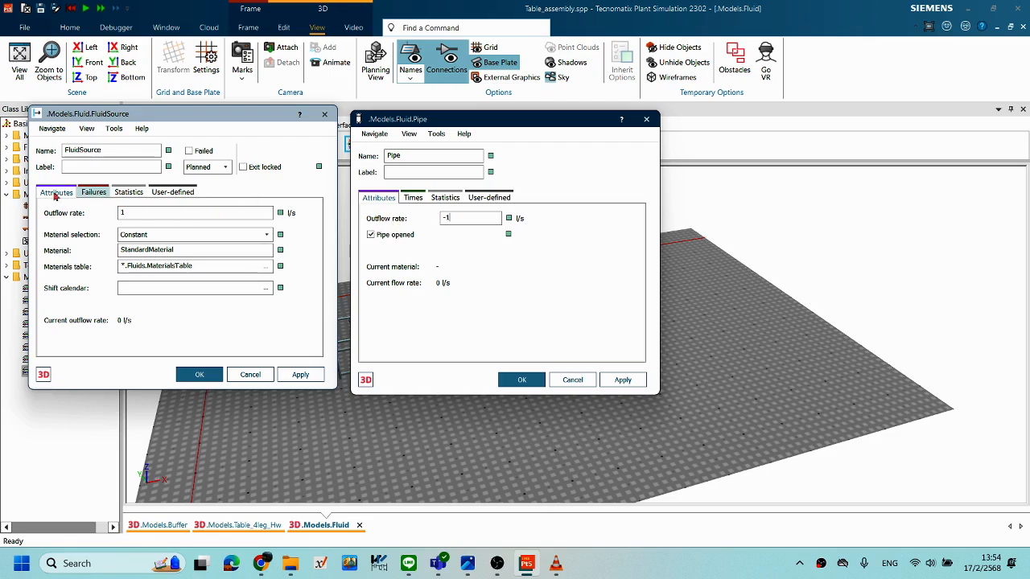
click(123, 113)
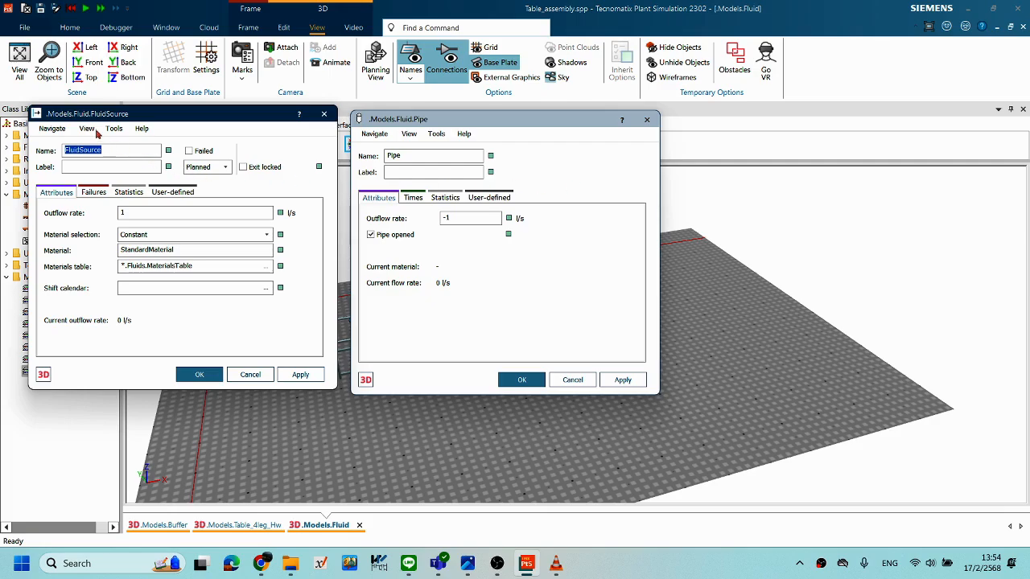
drag(193, 114, 158, 114)
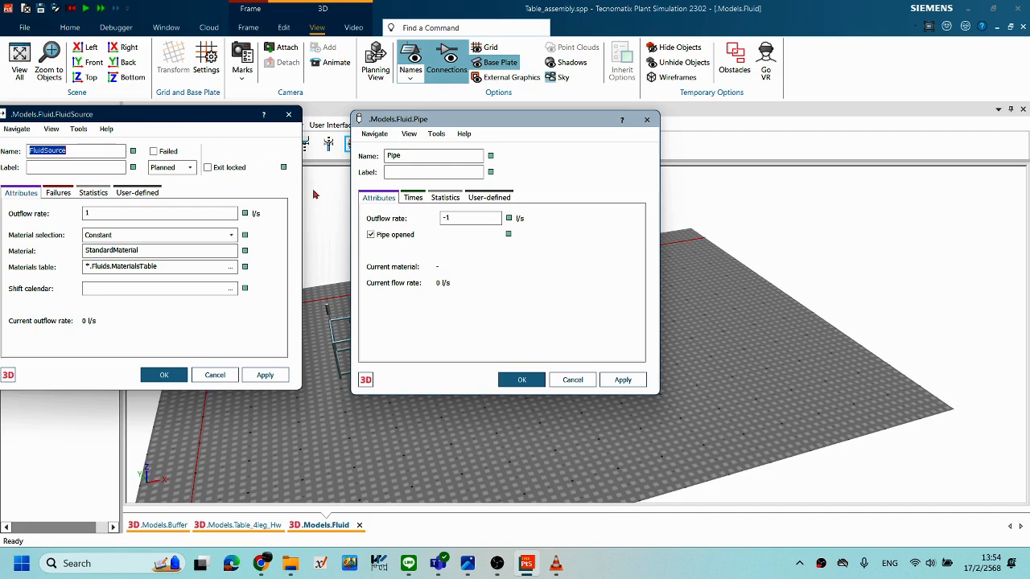
drag(171, 115, 196, 123)
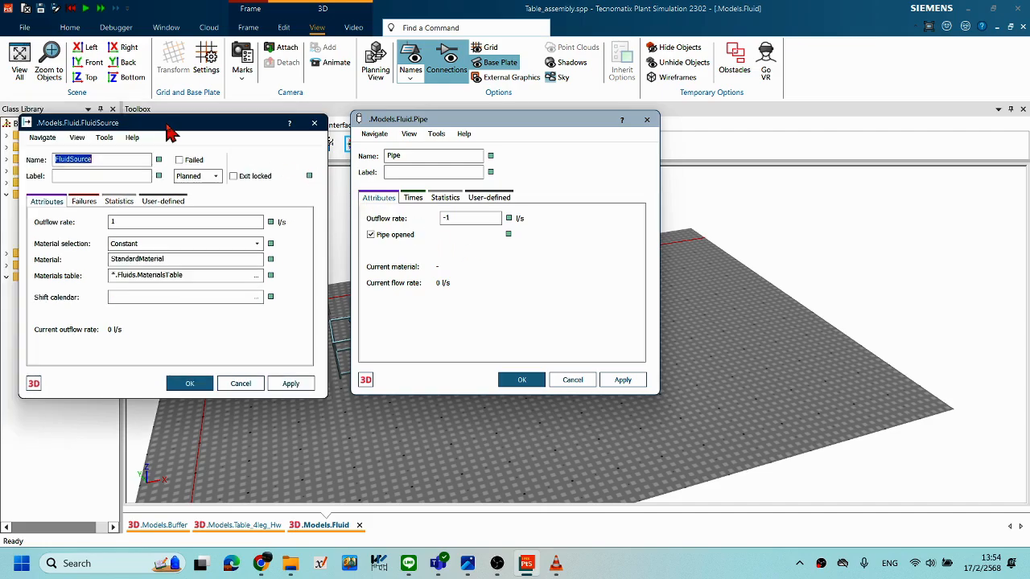
click(460, 217)
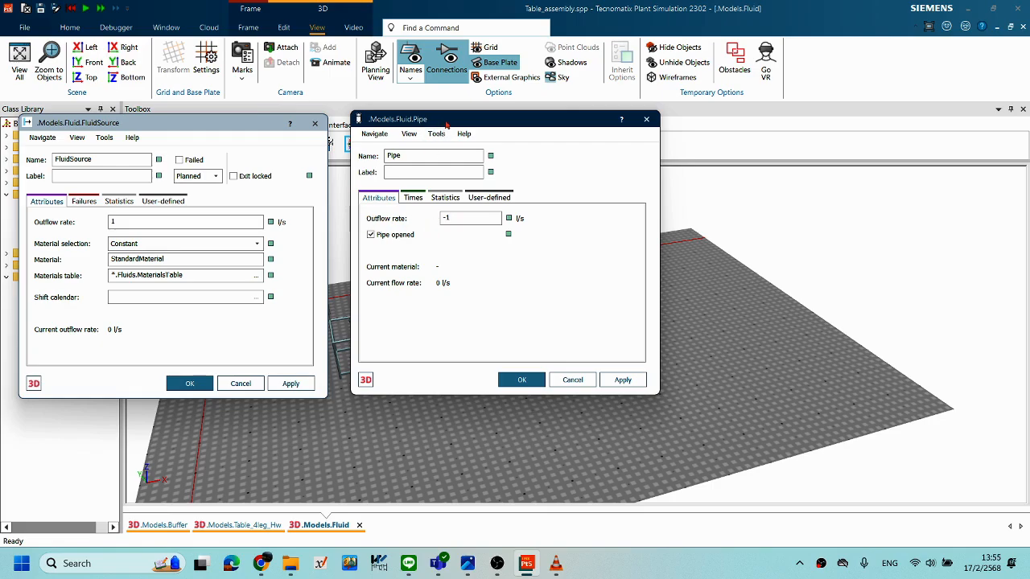
Uncover the tank, open its settings with the other two dialogs still open, and examine its outflow rate and volume.
drag(446, 124, 402, 155)
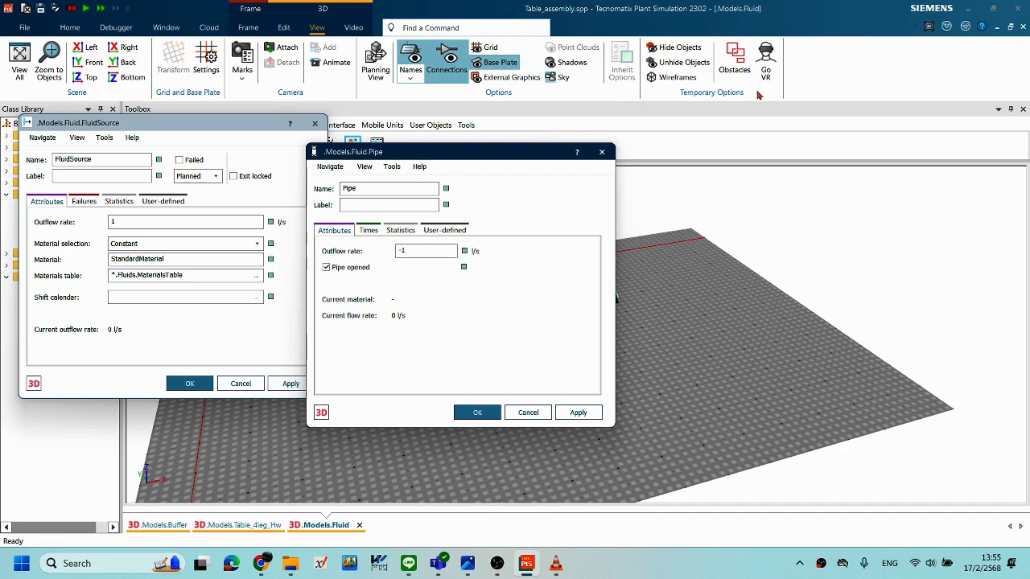
drag(450, 154, 756, 91)
click(572, 263)
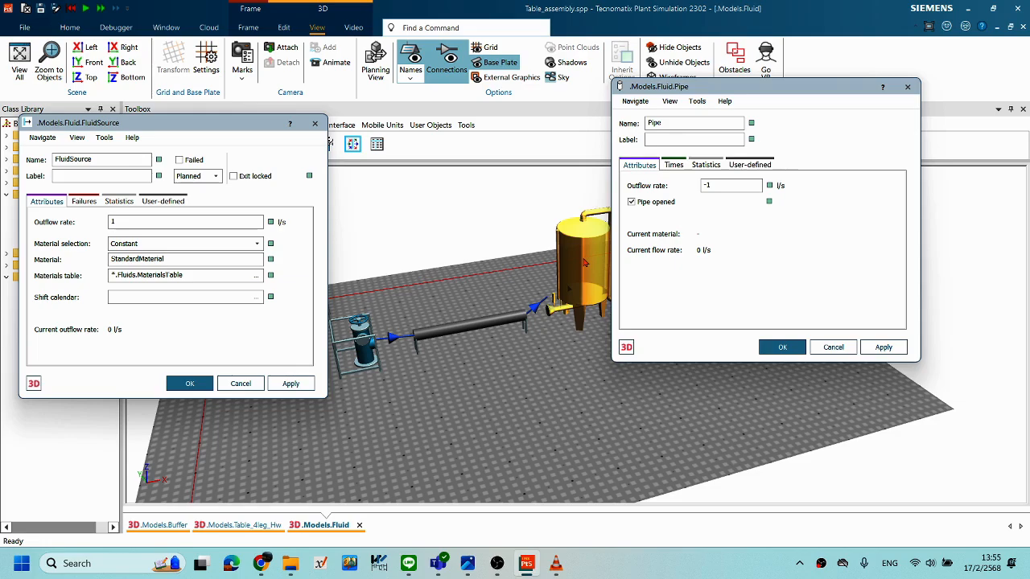
double_click(585, 262)
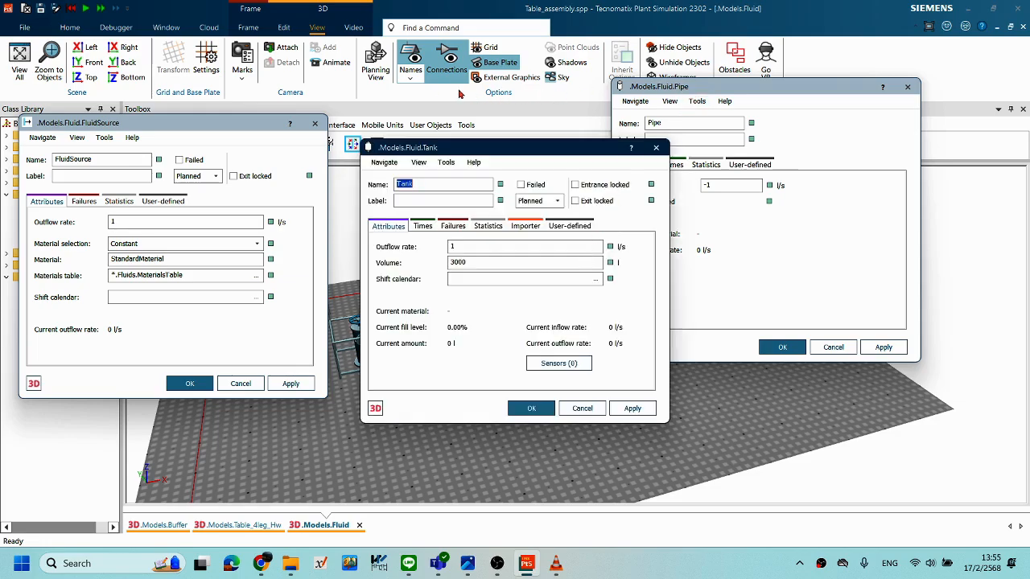
drag(684, 91, 340, 190)
drag(451, 152, 725, 139)
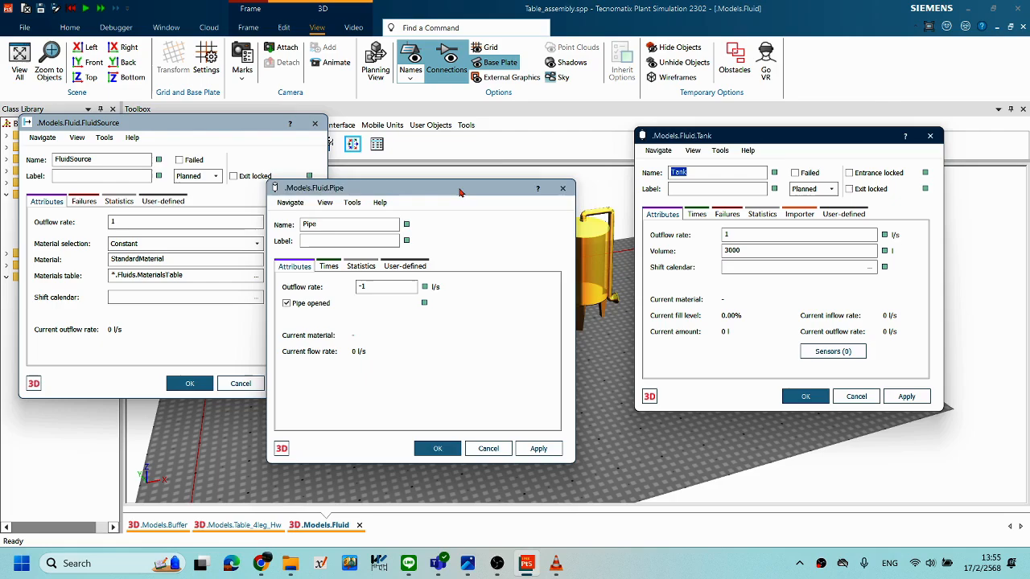
drag(480, 192, 532, 96)
drag(685, 139, 539, 75)
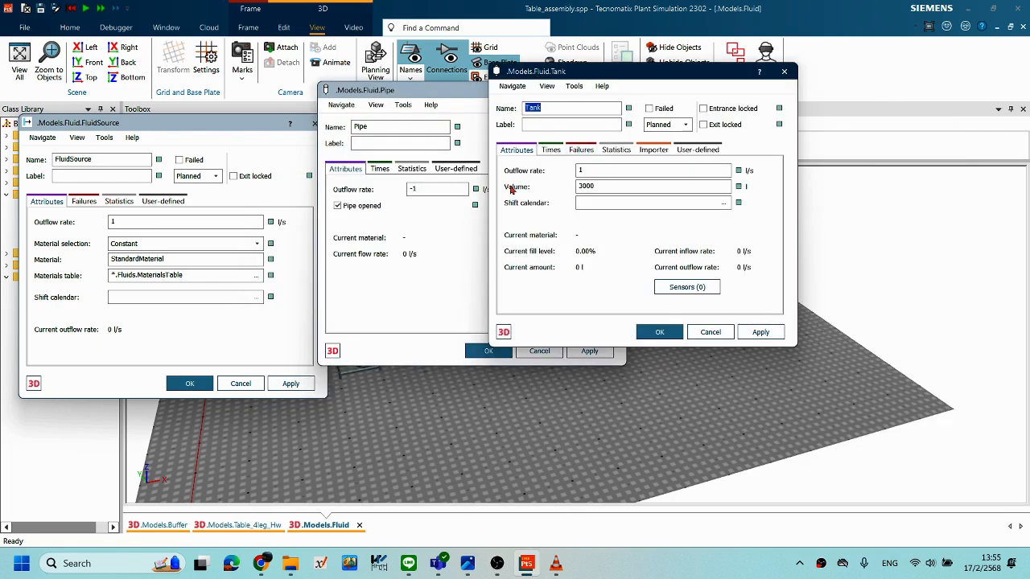
click(616, 189)
drag(746, 81, 869, 89)
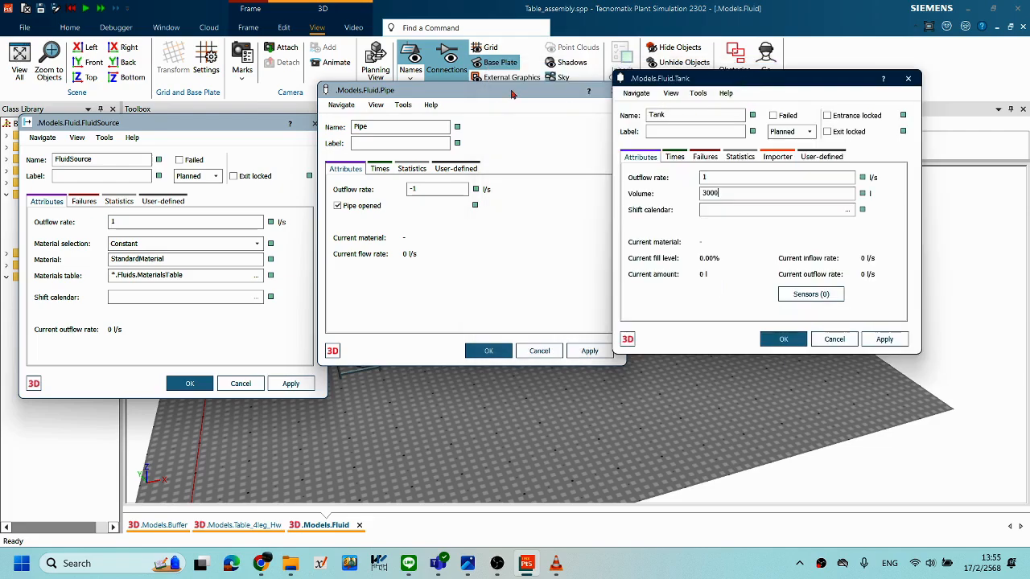
Arrange the fluid source, pipe and tank dialogs side by side in flow order to compare their attributes.
drag(510, 91, 472, 88)
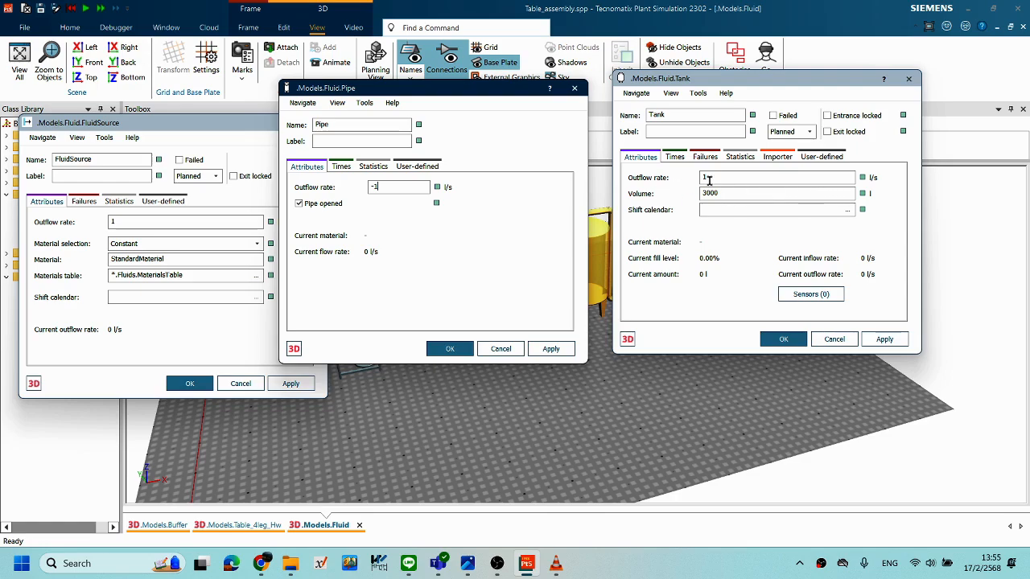
click(754, 189)
drag(718, 81, 782, 77)
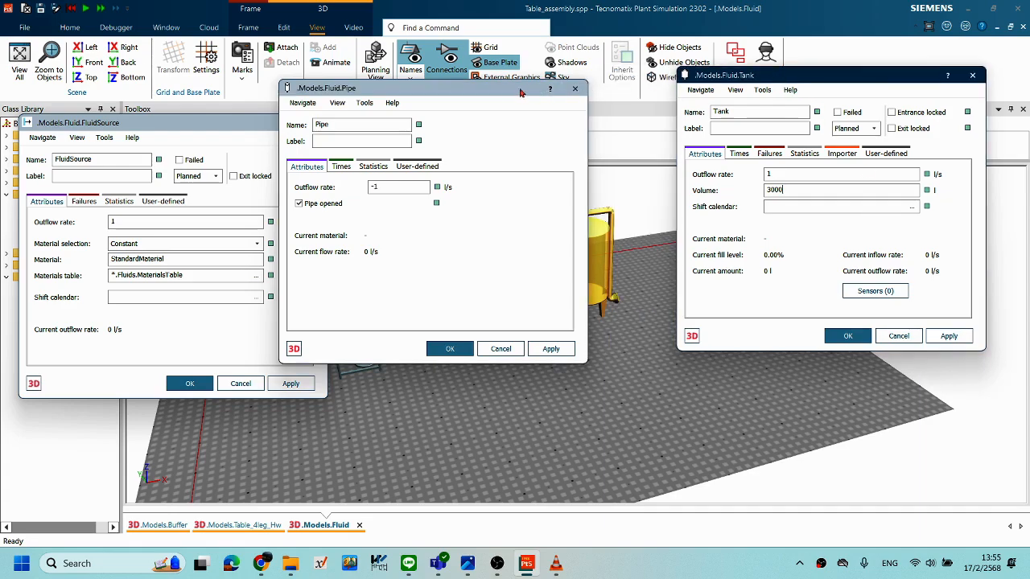
drag(474, 93, 574, 92)
drag(247, 120, 247, 85)
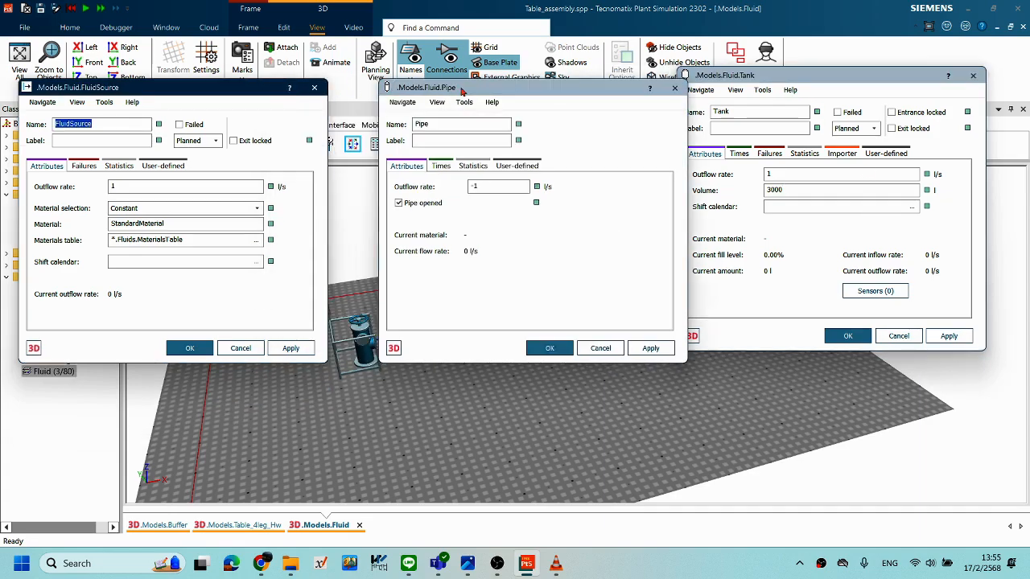
drag(461, 88, 397, 88)
drag(749, 77, 733, 94)
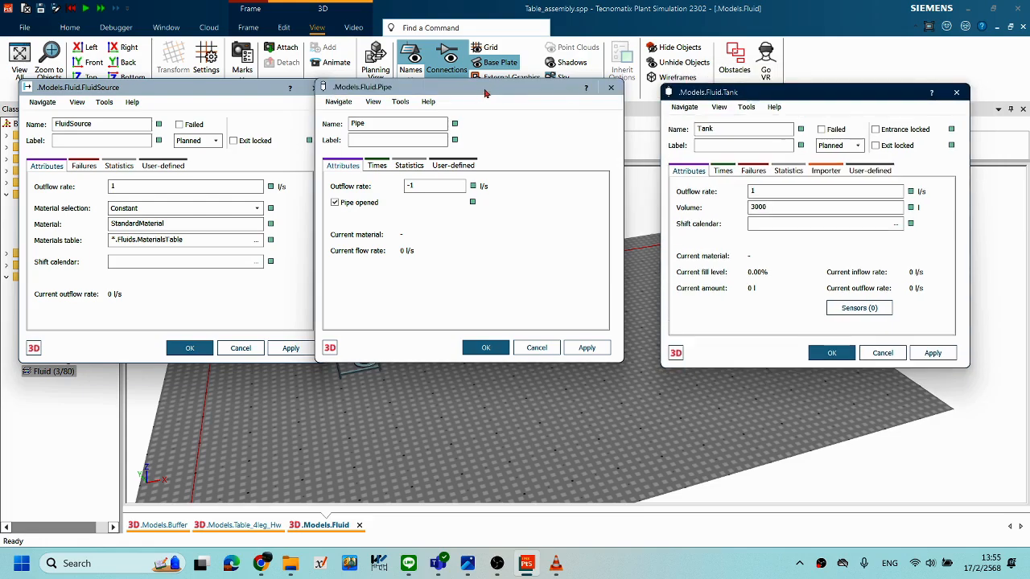
drag(485, 93, 530, 83)
drag(700, 92, 713, 72)
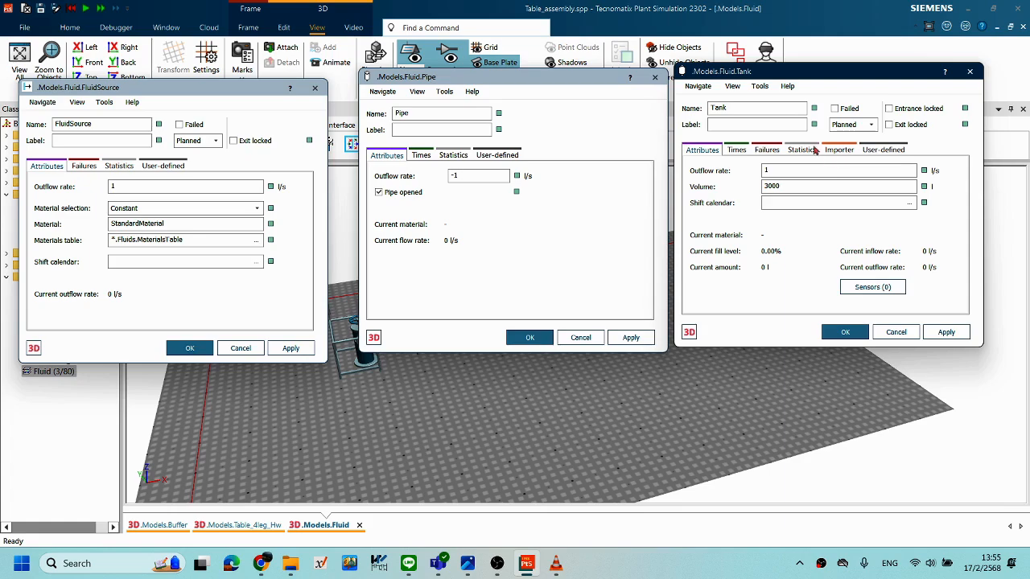
drag(761, 74, 752, 73)
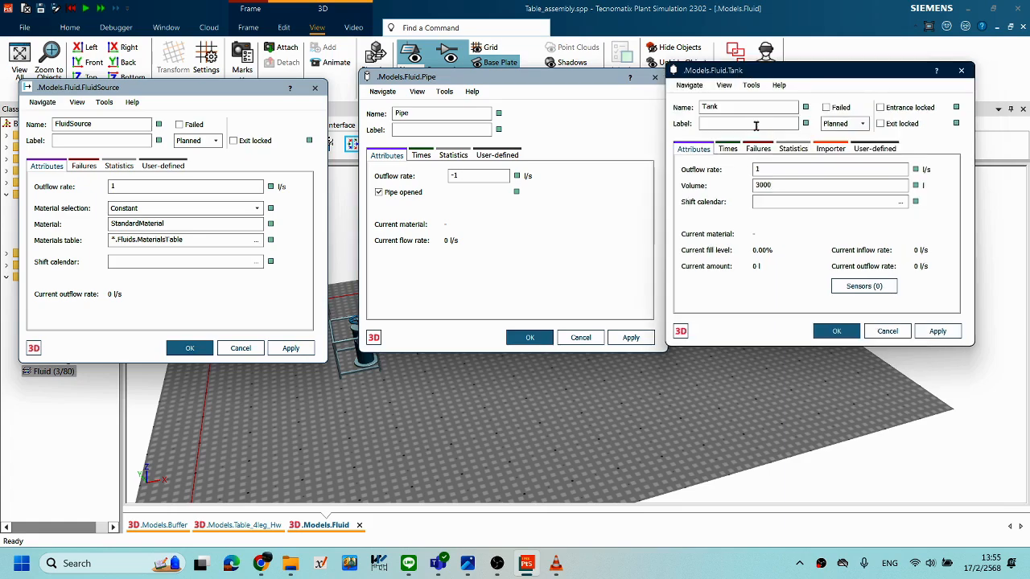
drag(573, 74, 567, 73)
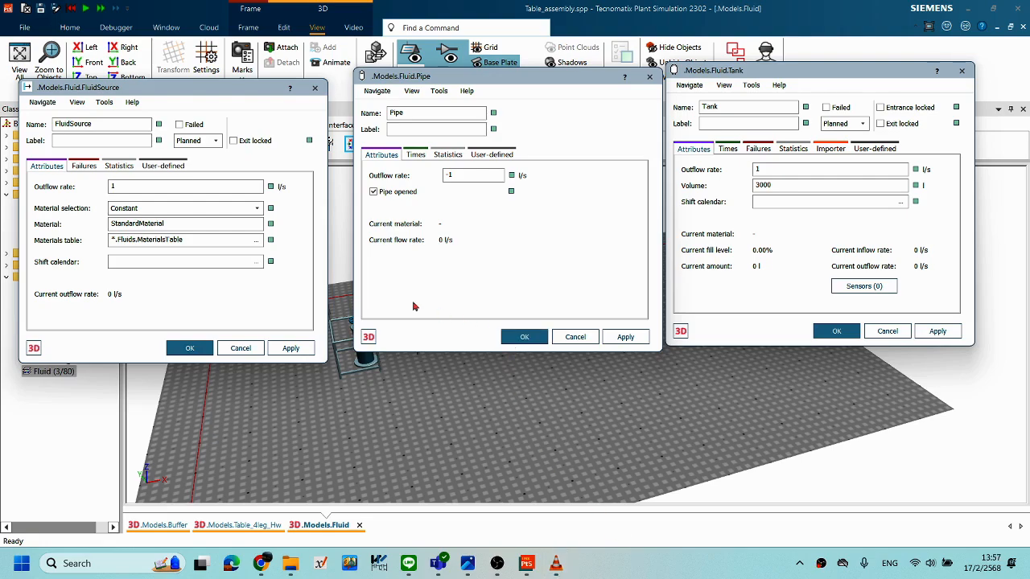
drag(273, 85, 303, 77)
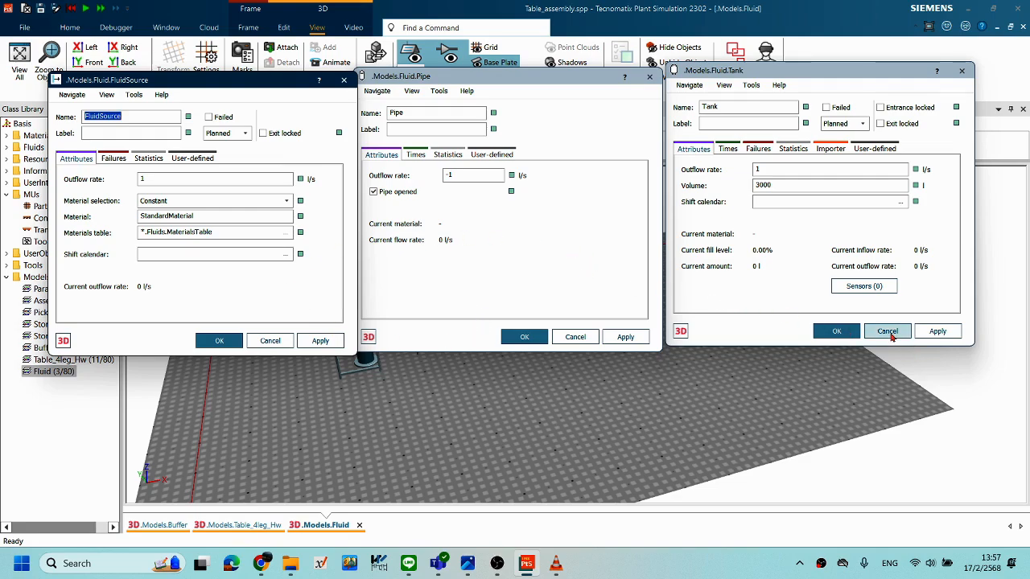
Close the tank, pipe and fluid source settings without changing any values.
click(961, 71)
click(650, 76)
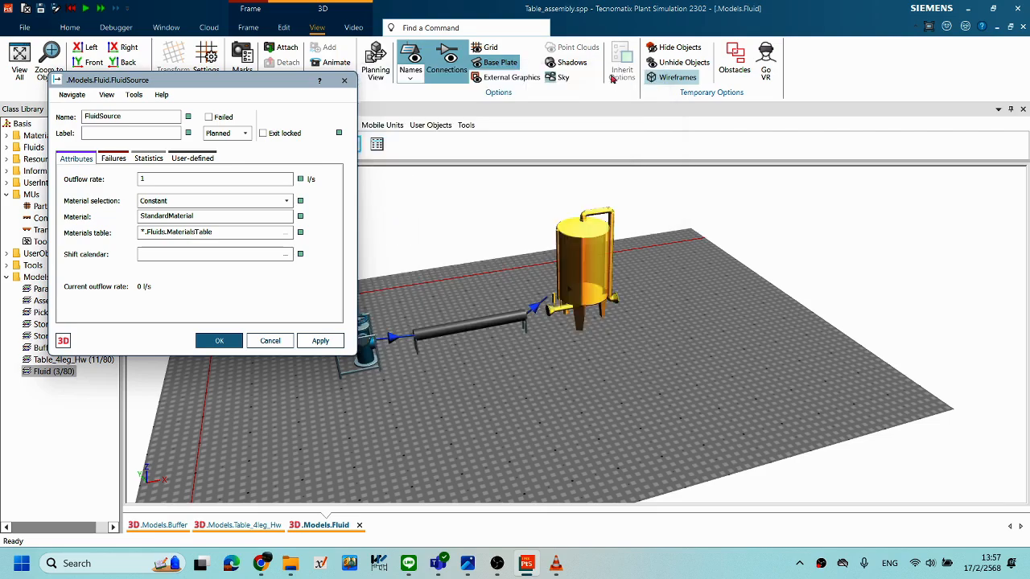
click(344, 80)
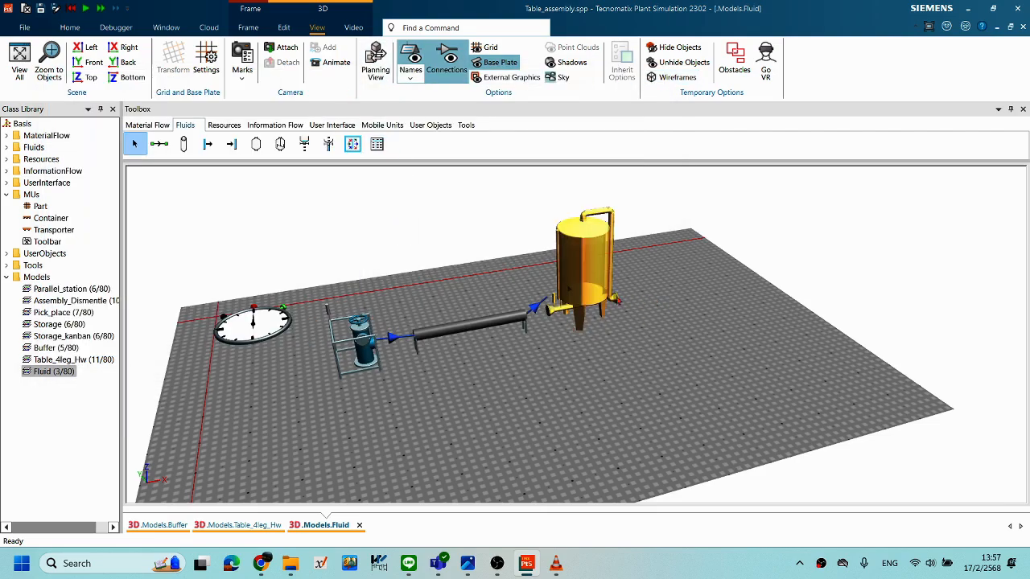
Open the frame's event controller and place its dialog clear of the fluid source, pipe and tank.
middle_drag(596, 300, 598, 308)
middle_drag(536, 359, 442, 344)
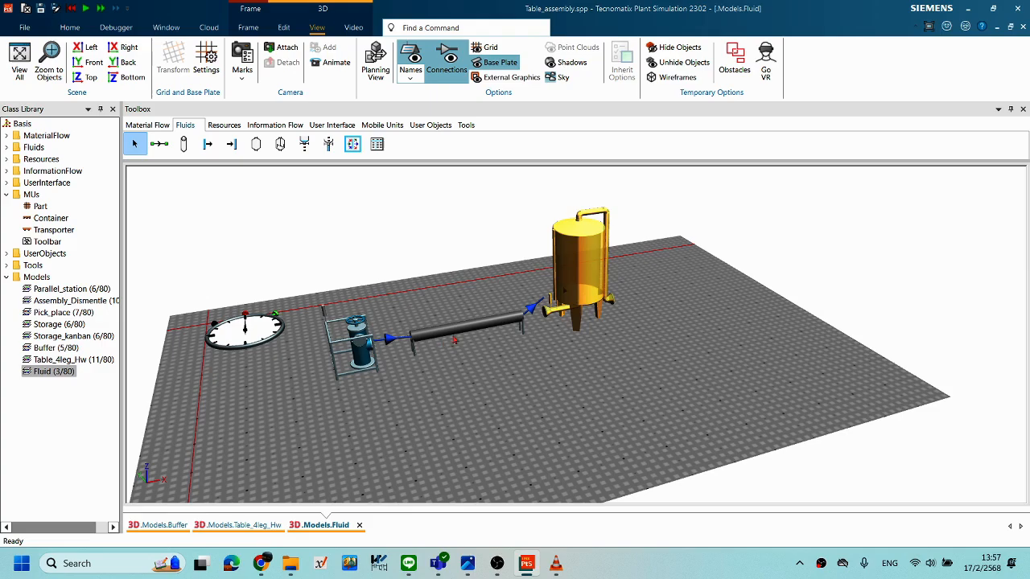
right_click(650, 345)
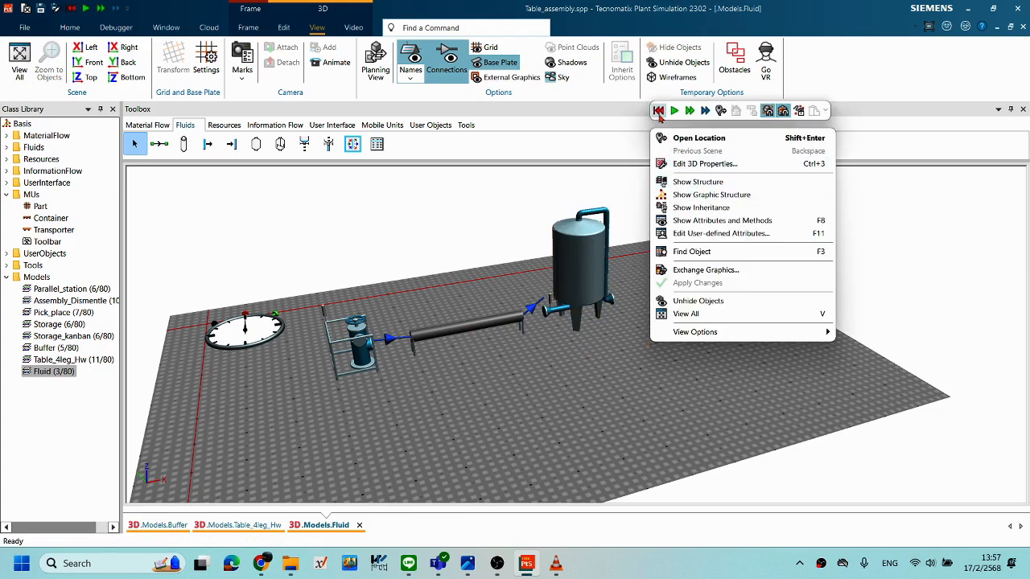
double_click(271, 335)
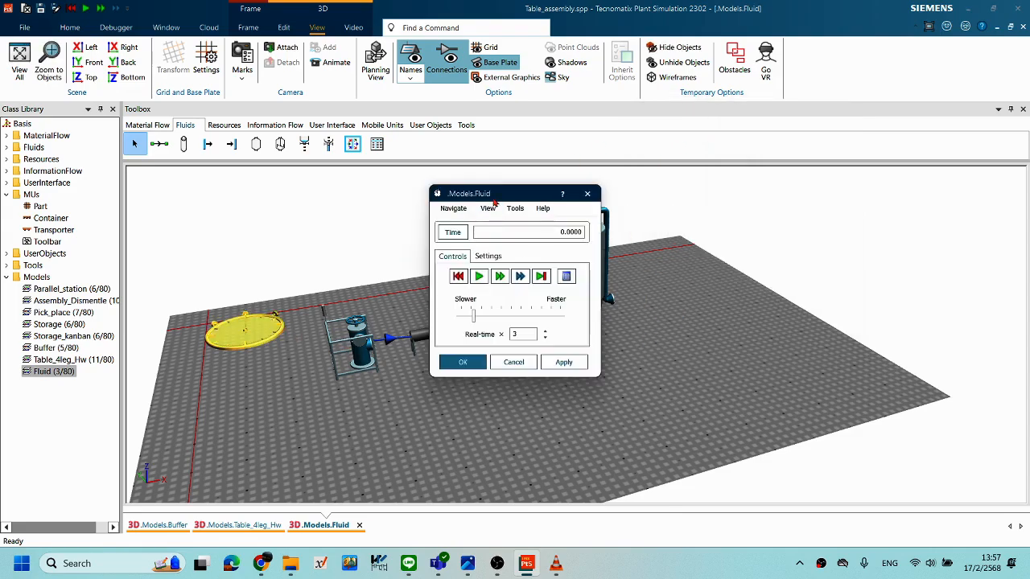
drag(492, 199, 754, 186)
middle_drag(616, 344, 625, 355)
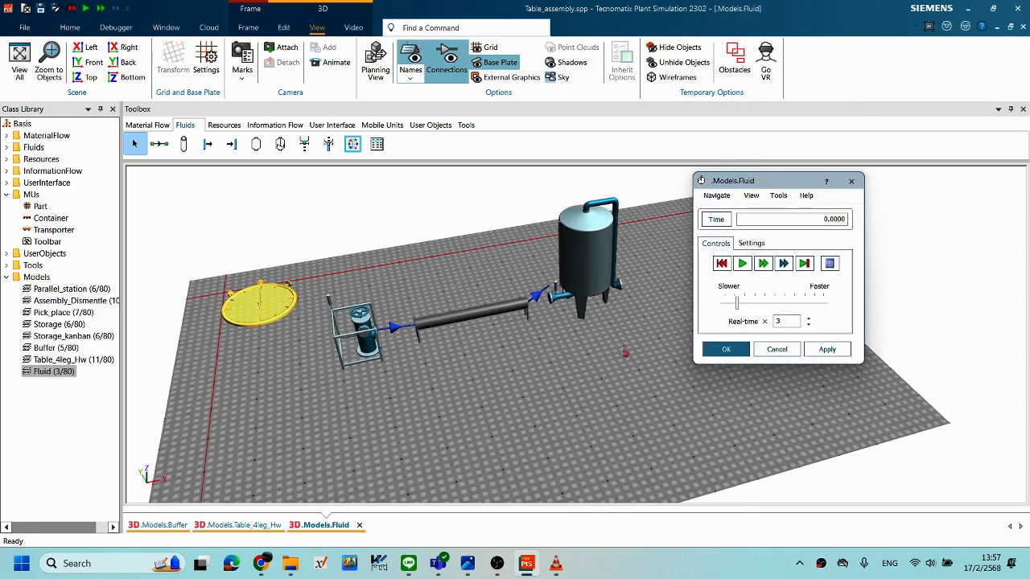
Start the simulation and inspect the flow through the pipe into the tank from close up.
click(741, 267)
middle_drag(572, 337, 583, 365)
scroll(572, 352, up, 5)
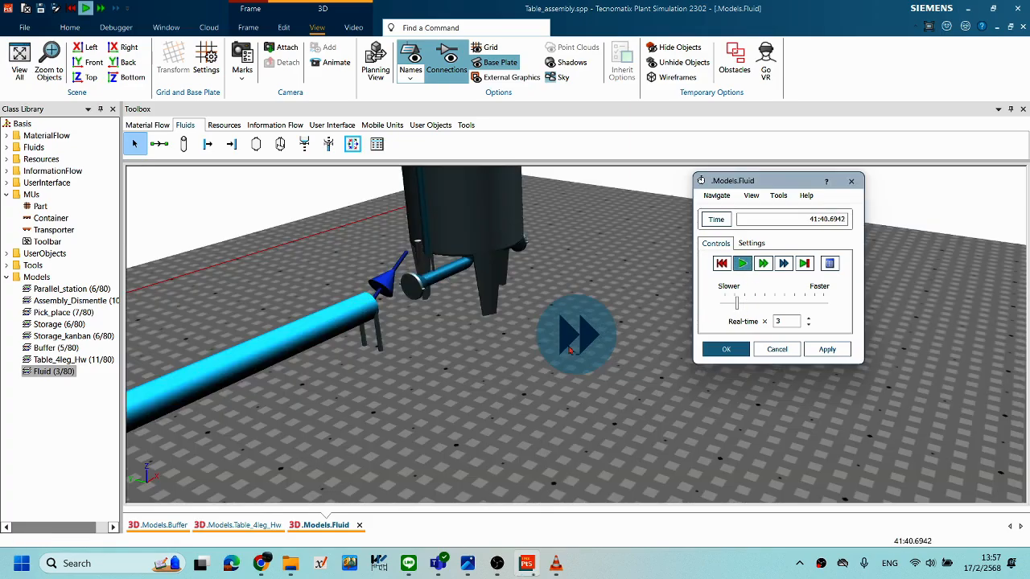
middle_drag(515, 342, 446, 343)
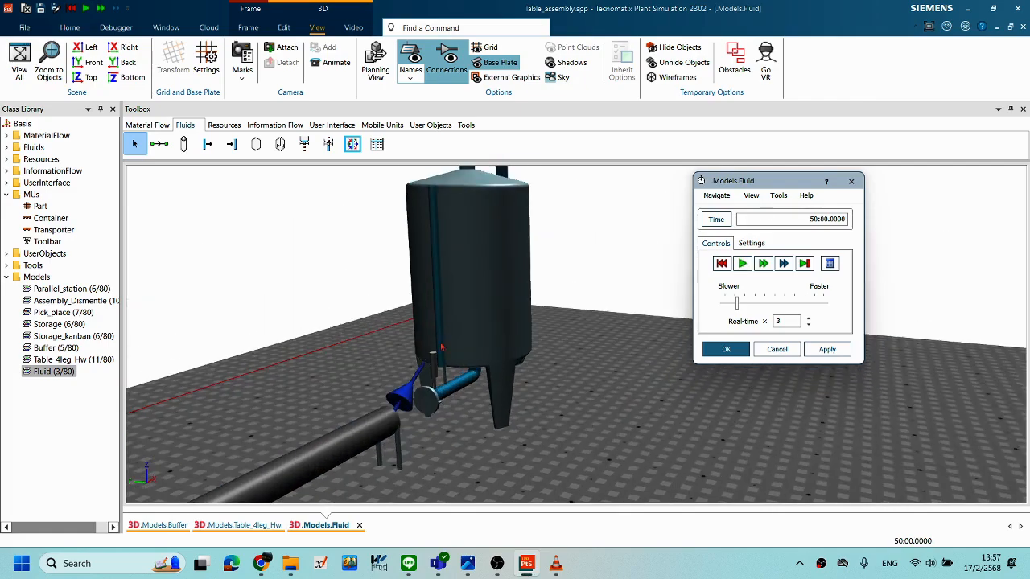
middle_drag(600, 308, 538, 349)
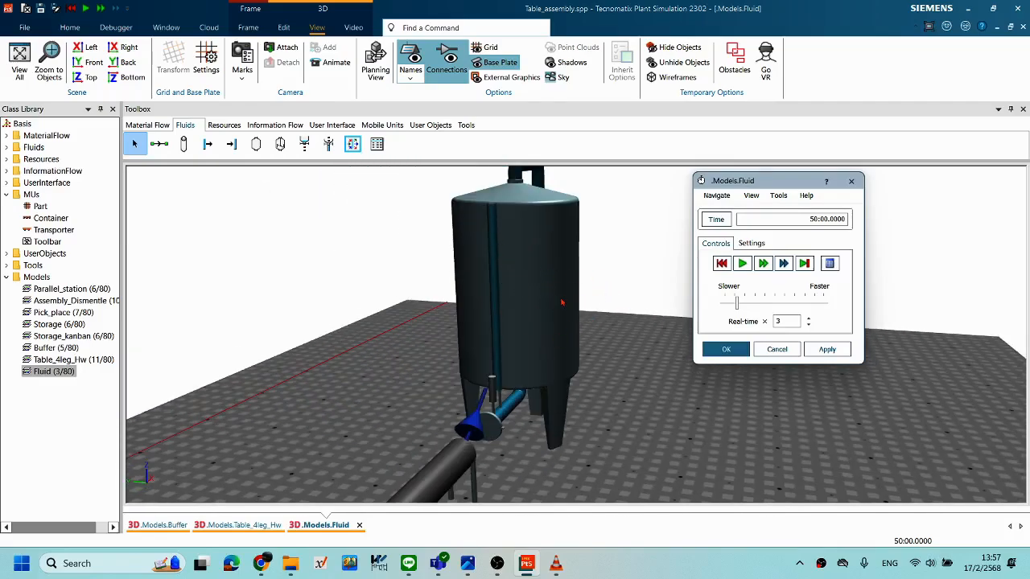
middle_drag(609, 335, 592, 340)
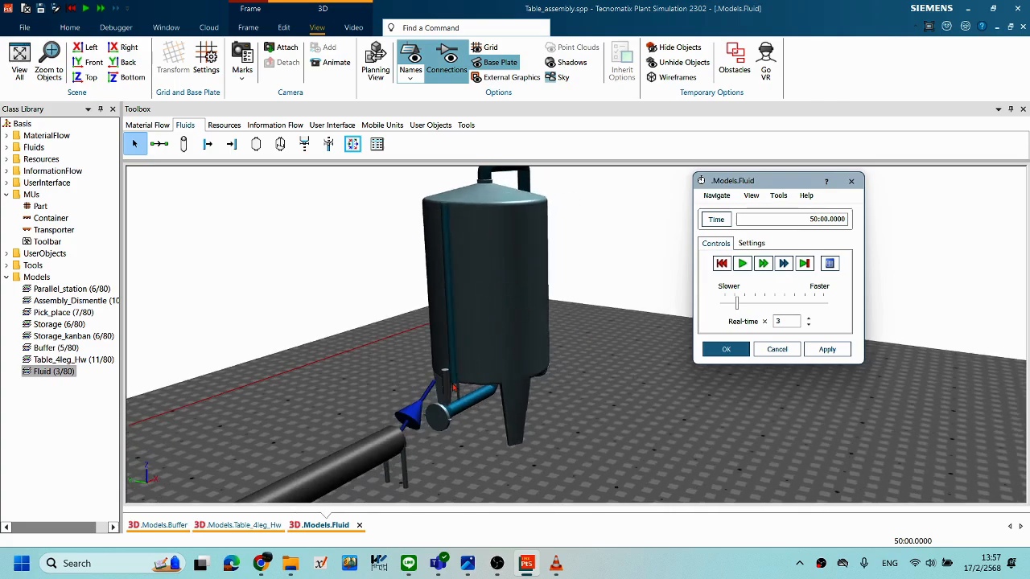
Inspect the tank from close up and the whole line from the fluid source through the pipe to the tank.
scroll(572, 352, up, 1)
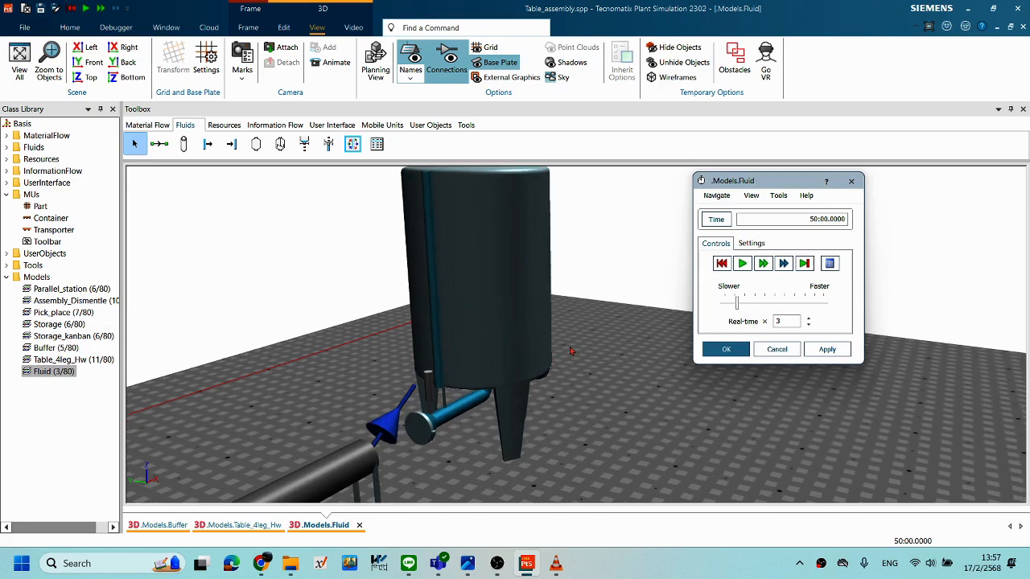
scroll(531, 383, down, 5)
middle_drag(530, 382, 440, 328)
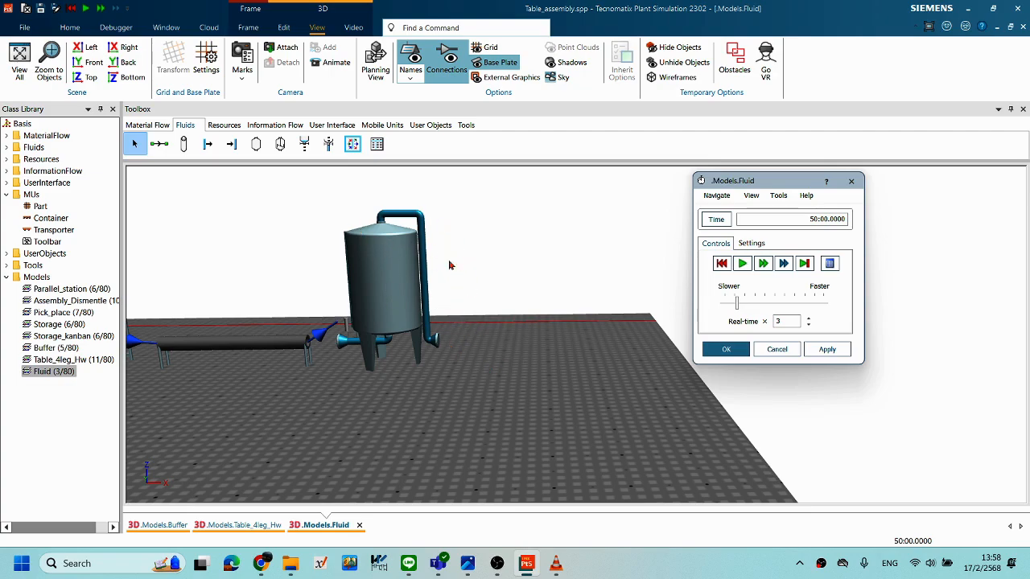
middle_drag(522, 349, 504, 377)
right_drag(455, 397, 708, 366)
middle_drag(517, 407, 566, 407)
middle_drag(628, 416, 381, 439)
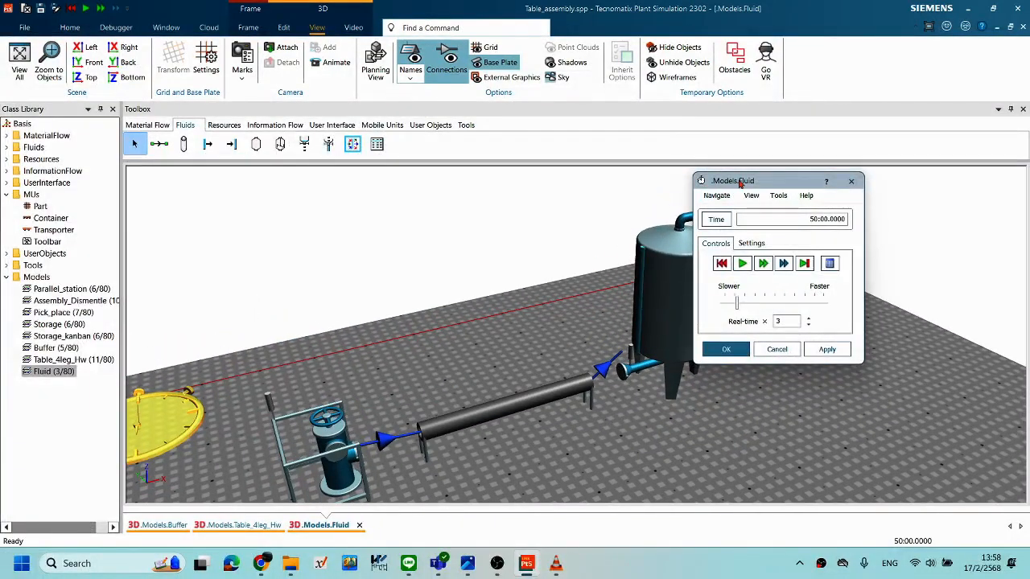
Reset the simulation and run it again with the event controller dialog placed clear of the tank.
drag(740, 182, 807, 188)
click(787, 267)
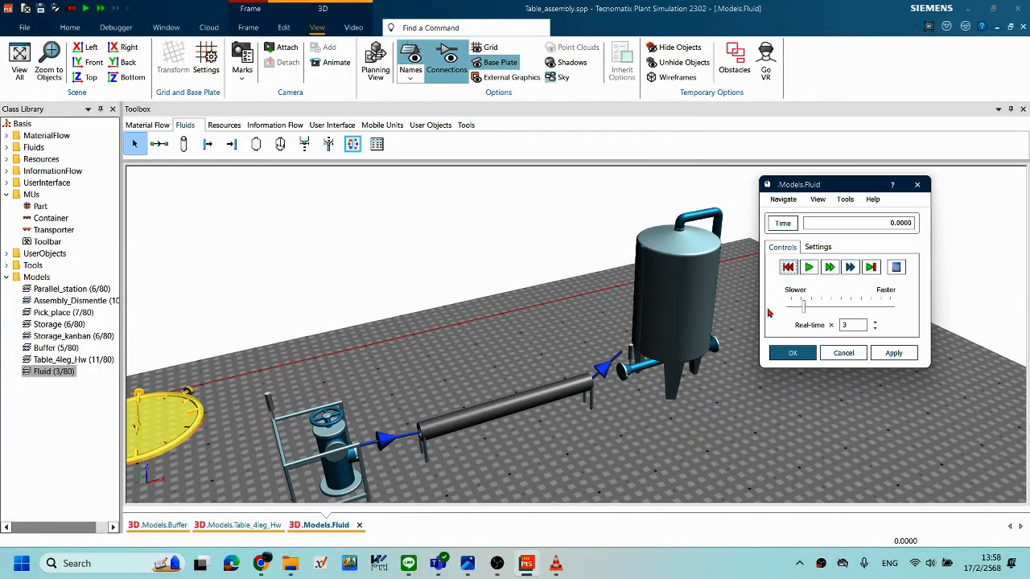
middle_drag(564, 308, 559, 264)
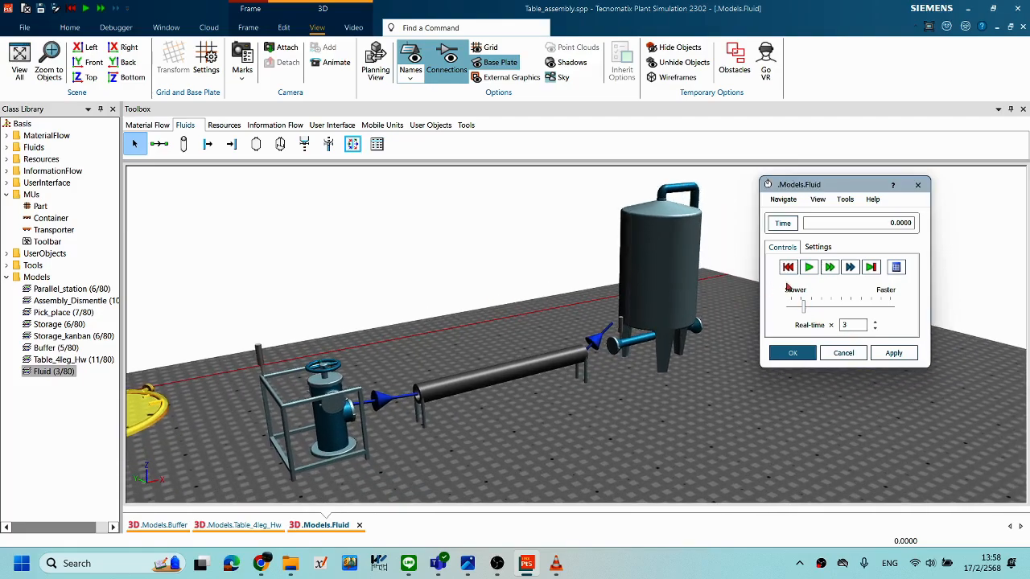
click(809, 268)
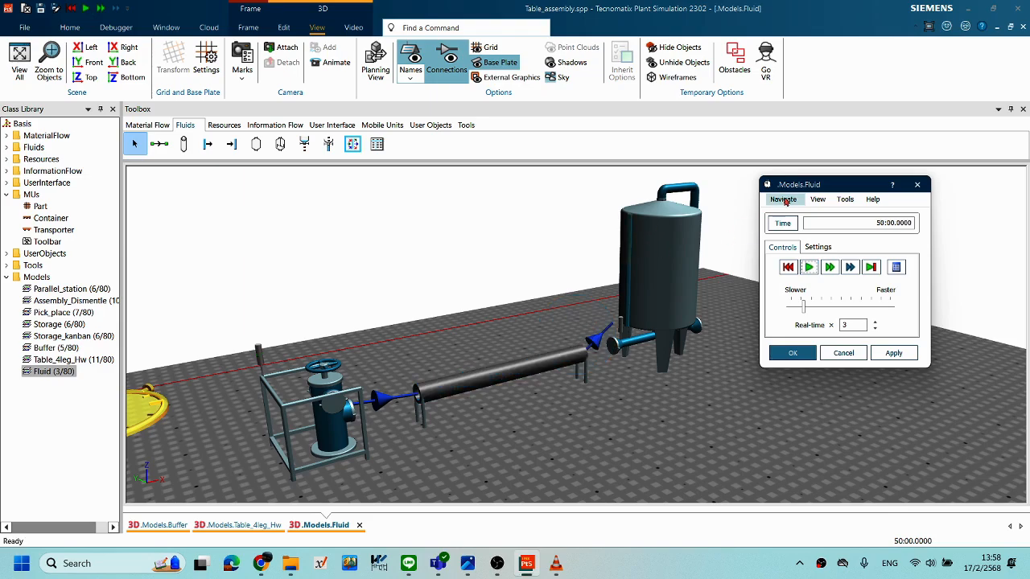
Check the simulation time in the event controller and close its dialog without changing any values.
drag(809, 186, 784, 185)
middle_drag(618, 337, 909, 235)
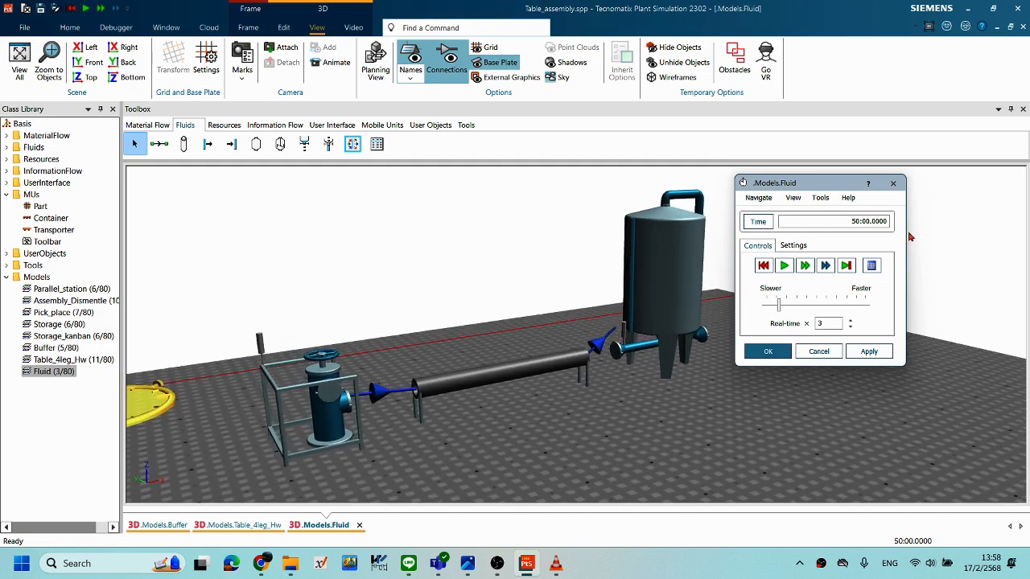
drag(815, 186, 811, 221)
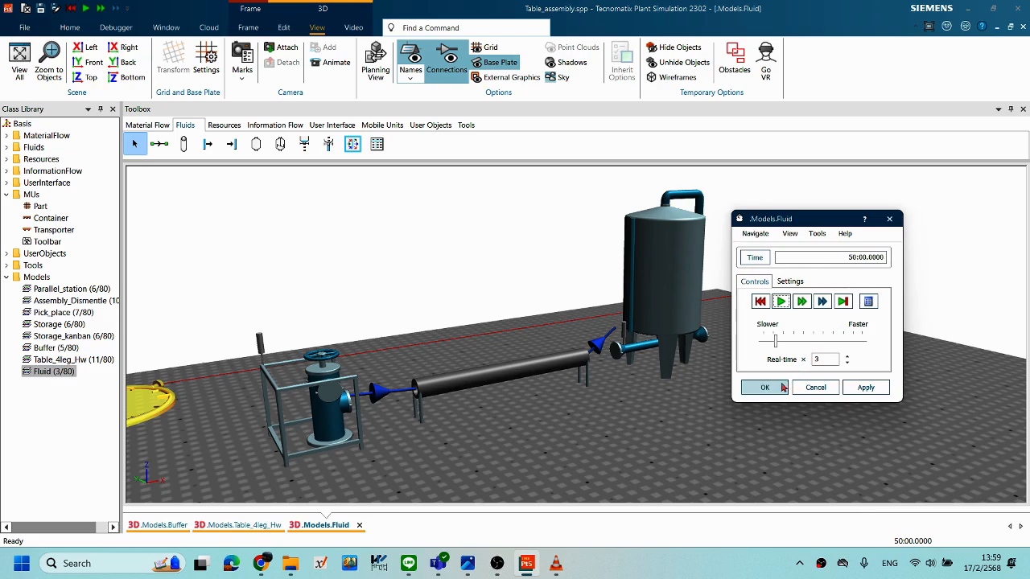
click(795, 457)
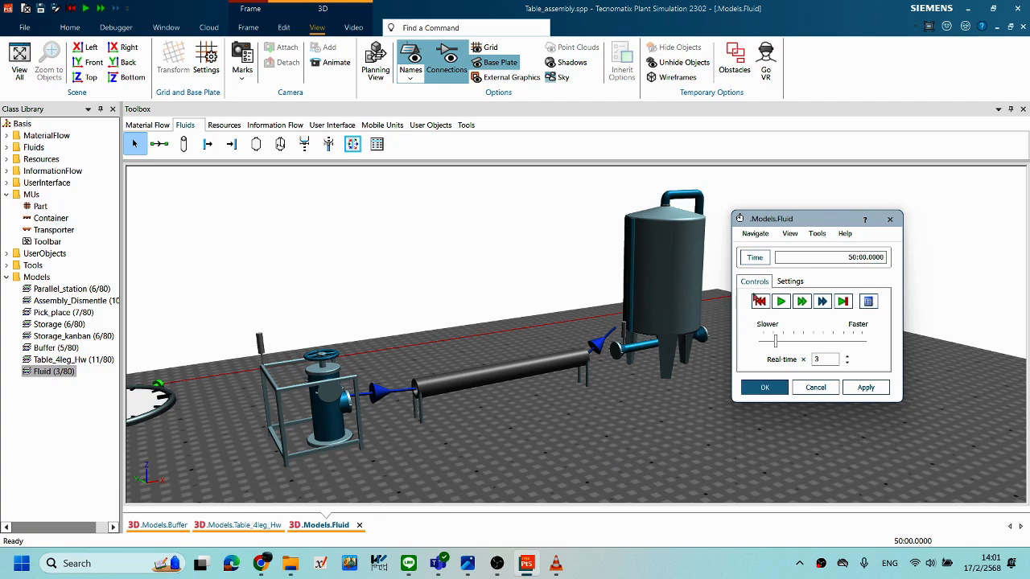
drag(796, 222, 835, 204)
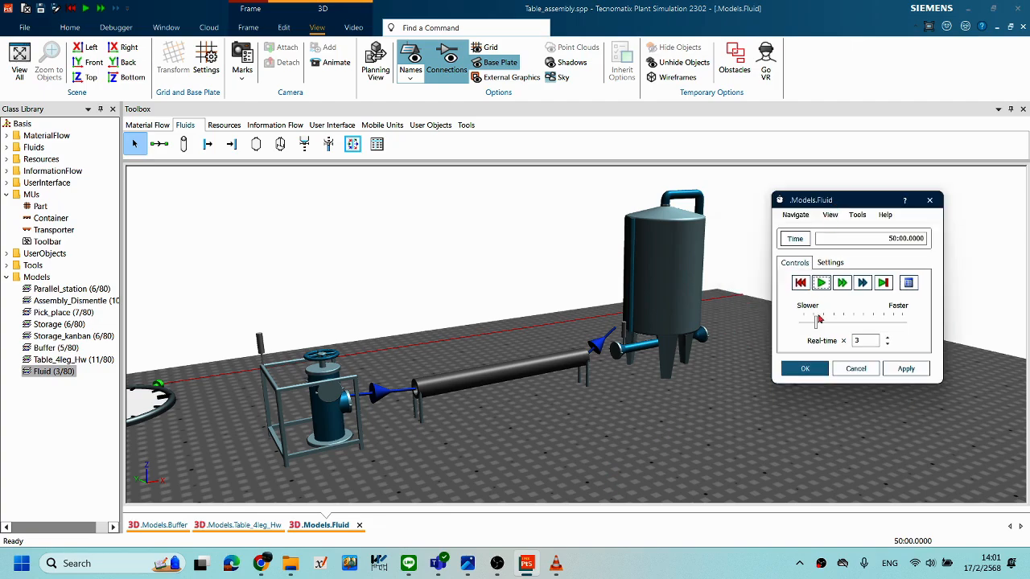
click(856, 369)
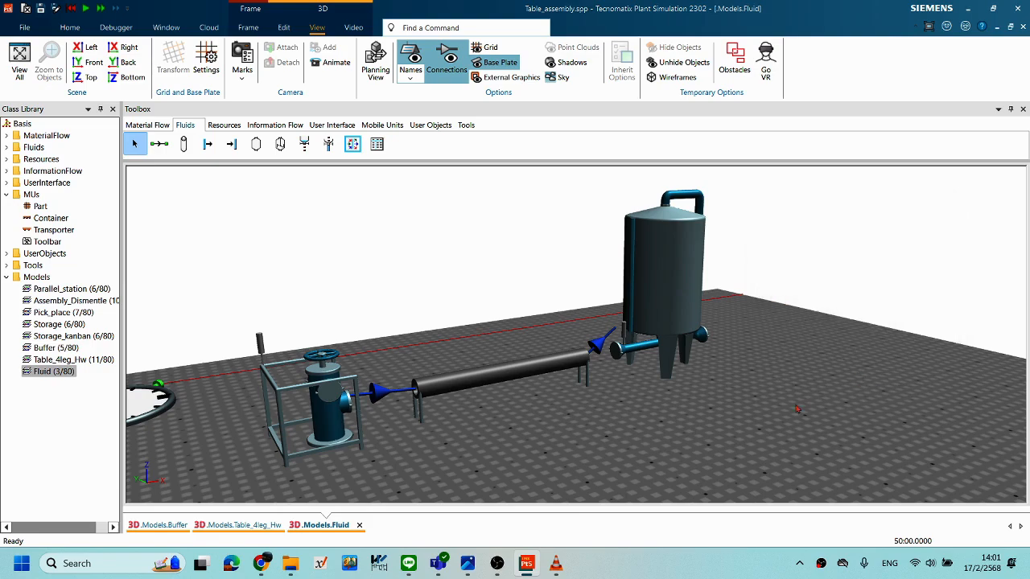
Open the tank's settings to check its fill level and current amount, and close them.
double_click(678, 304)
drag(800, 76, 699, 216)
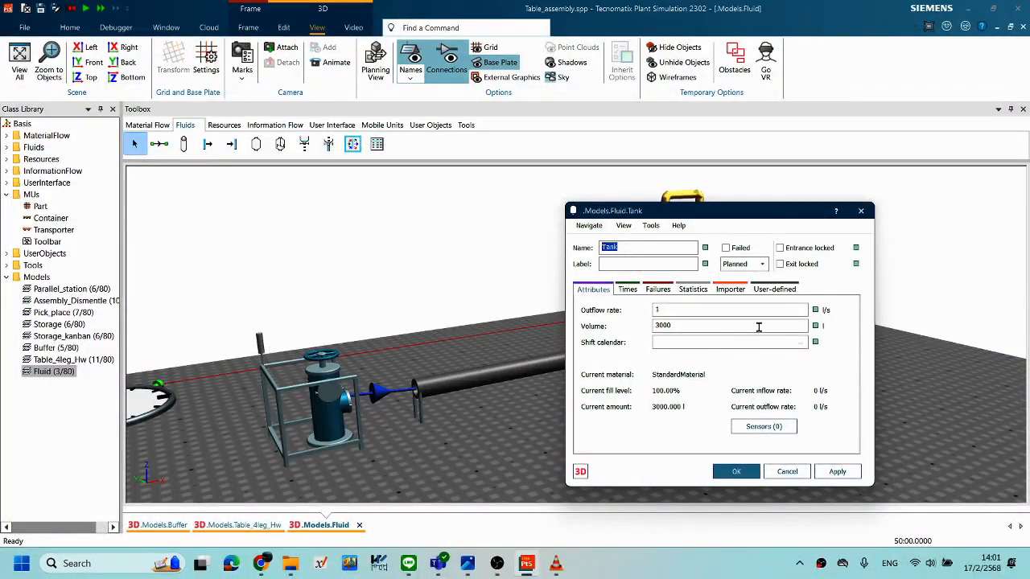
drag(753, 214, 794, 186)
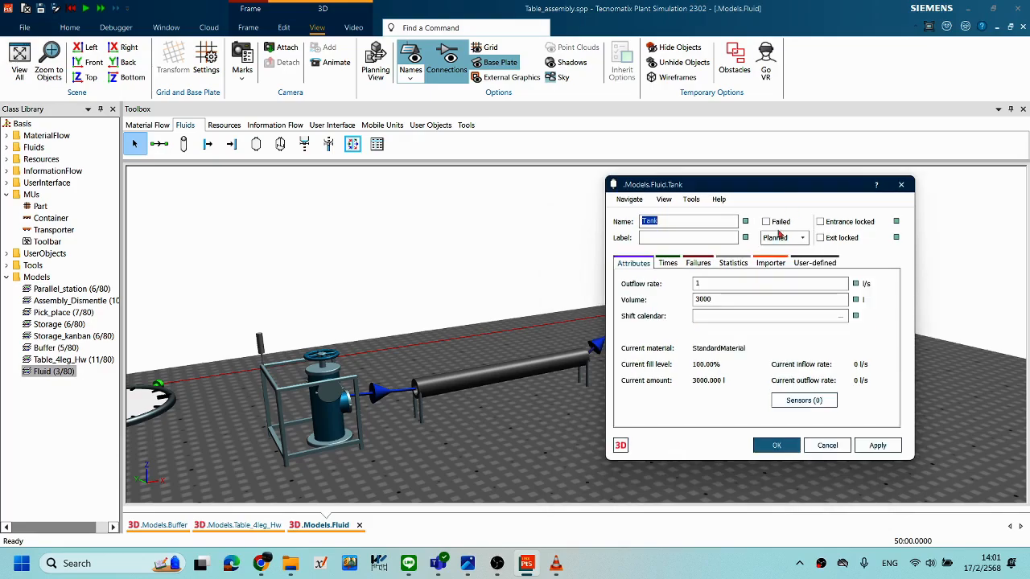
click(777, 445)
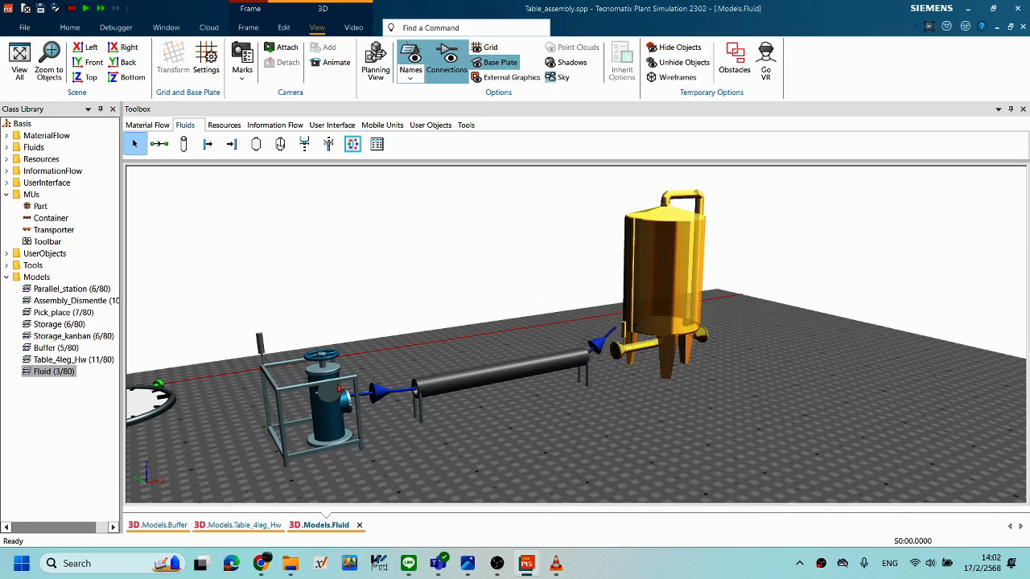
Compare the fluid source's outflow rate with the tank's volume and fill level side by side, and close the tank's settings unchanged.
double_click(324, 394)
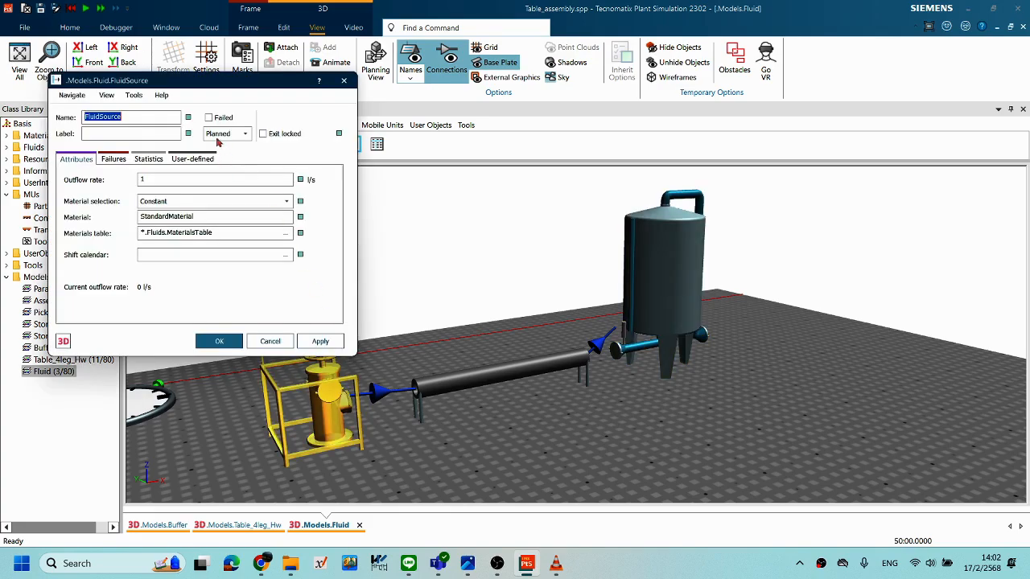
drag(203, 83, 220, 87)
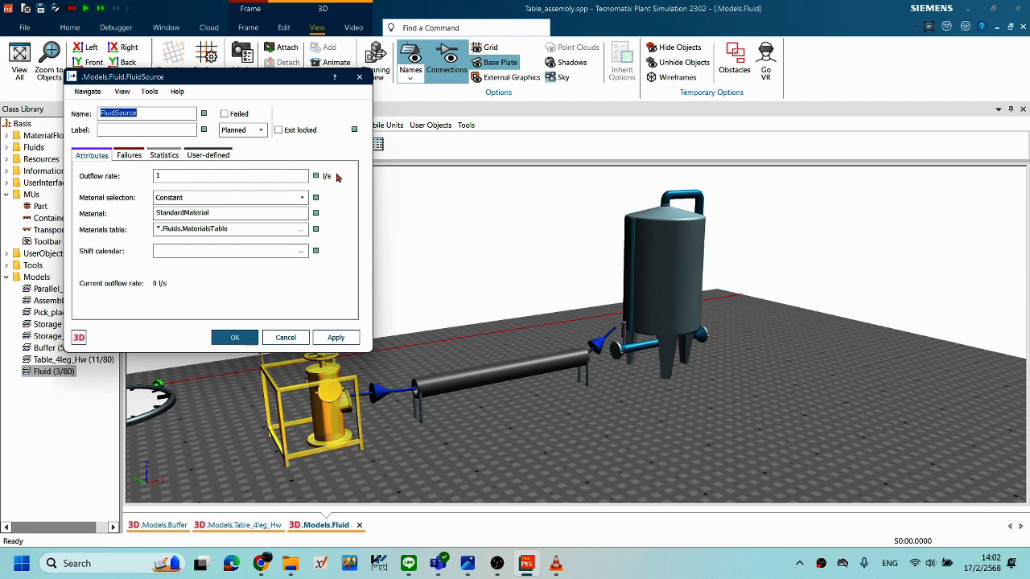
double_click(670, 287)
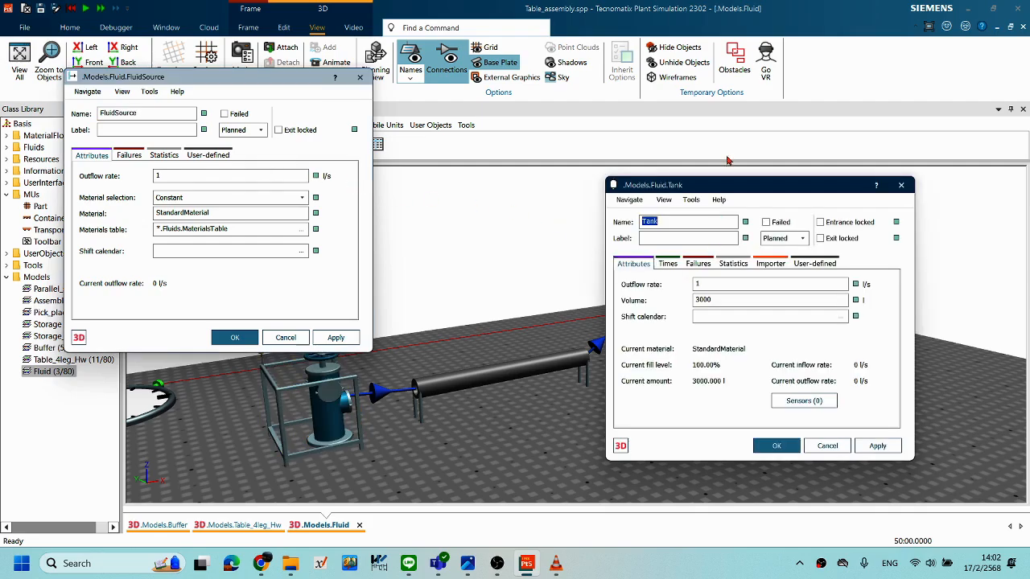
drag(732, 188, 636, 173)
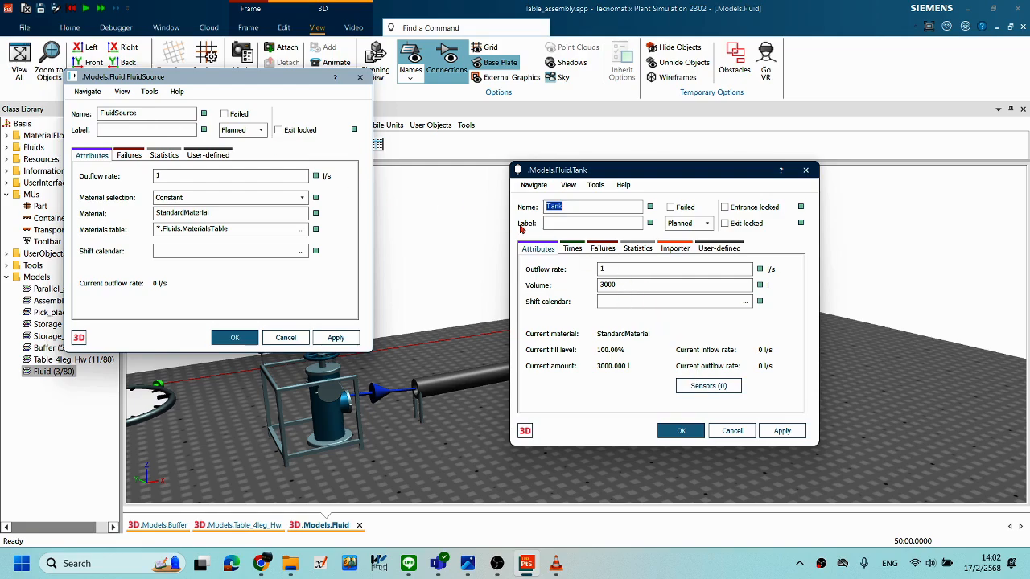
drag(639, 169, 637, 158)
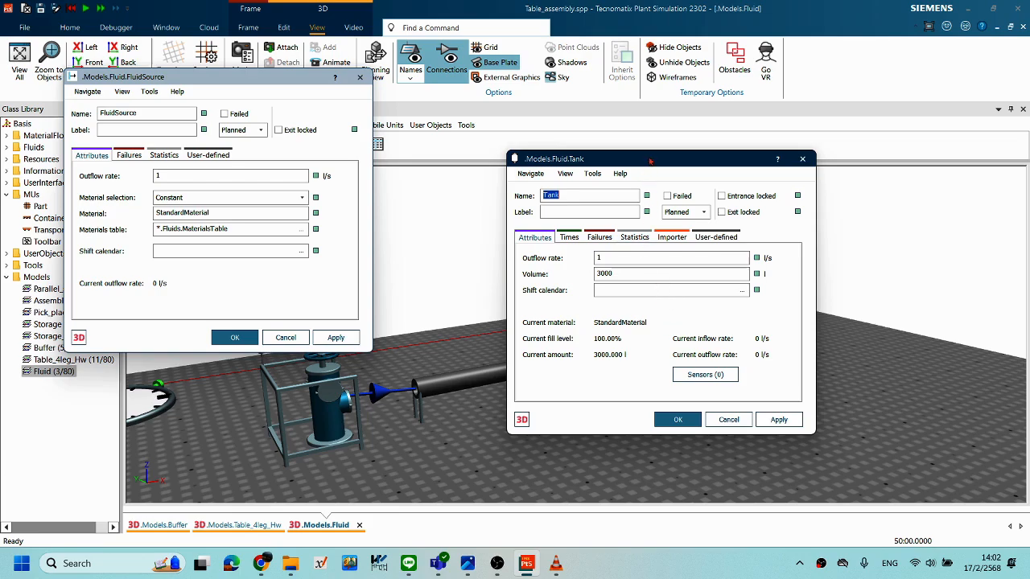
drag(650, 161, 633, 154)
click(629, 268)
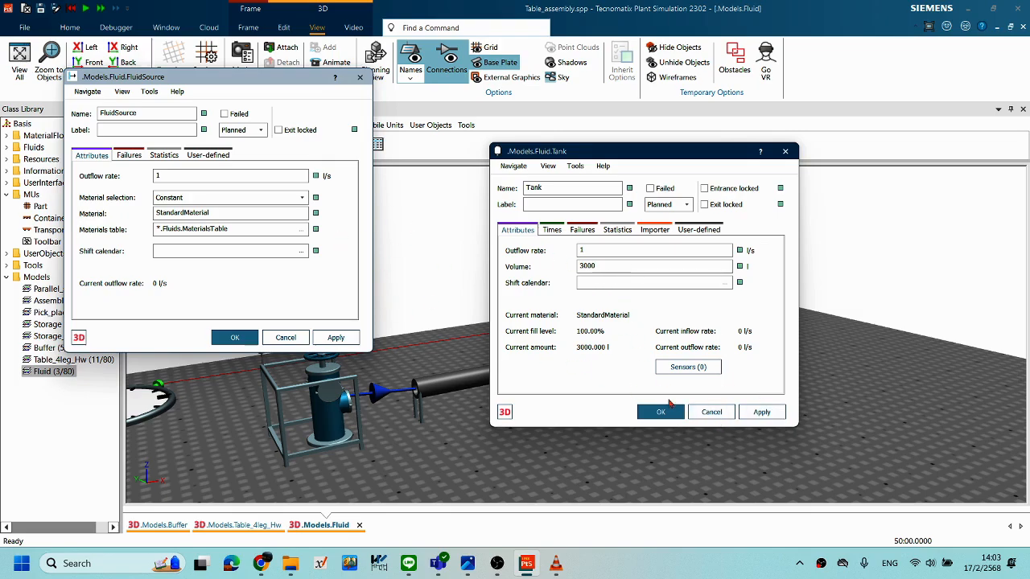
click(711, 412)
Reset the simulation and move the fluid source dialog closer to the tank.
right_click(764, 331)
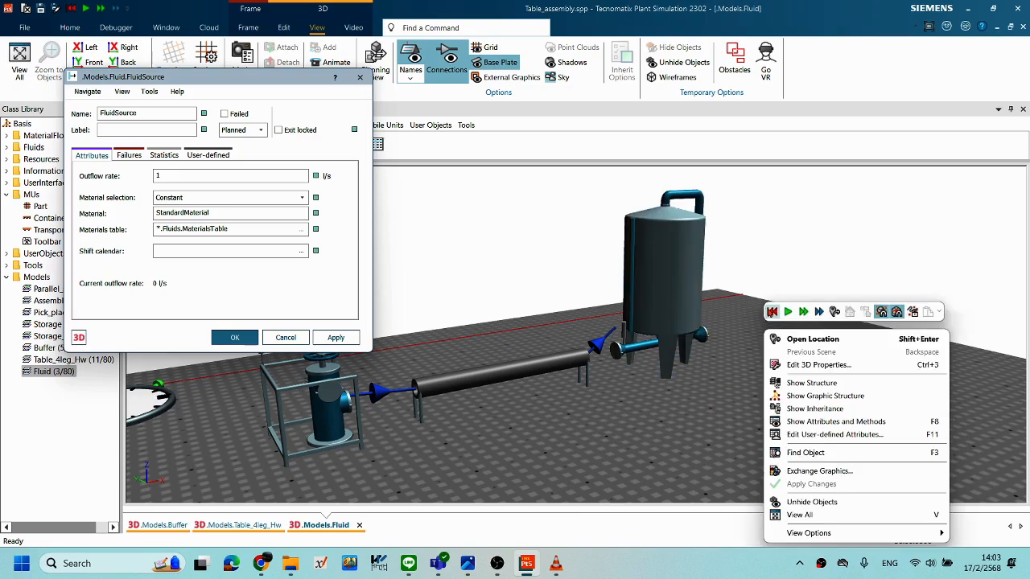
click(745, 345)
drag(225, 78, 332, 111)
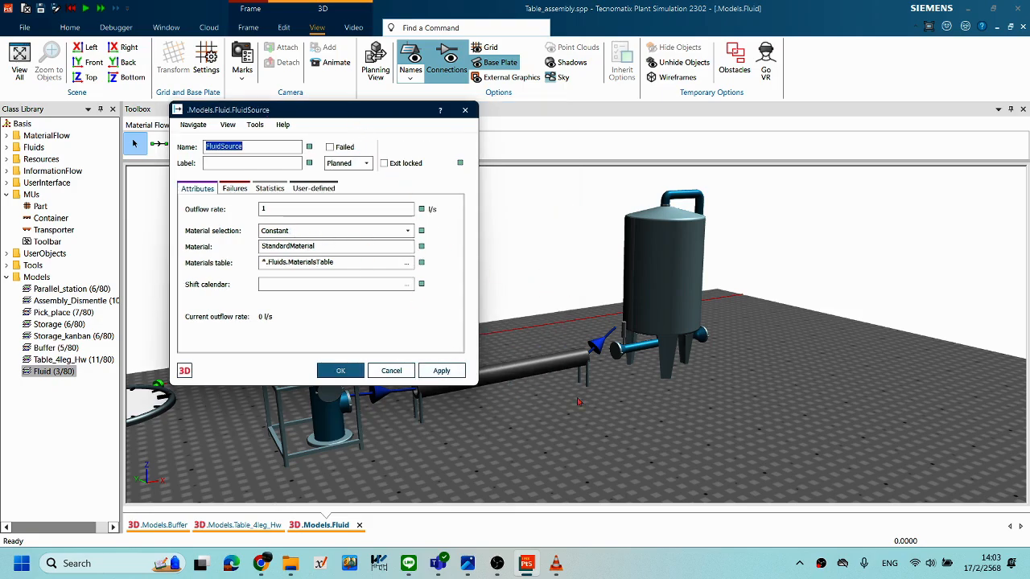
Set the tank's volume to 600 l and close the tank and fluid source settings.
double_click(652, 284)
click(509, 269)
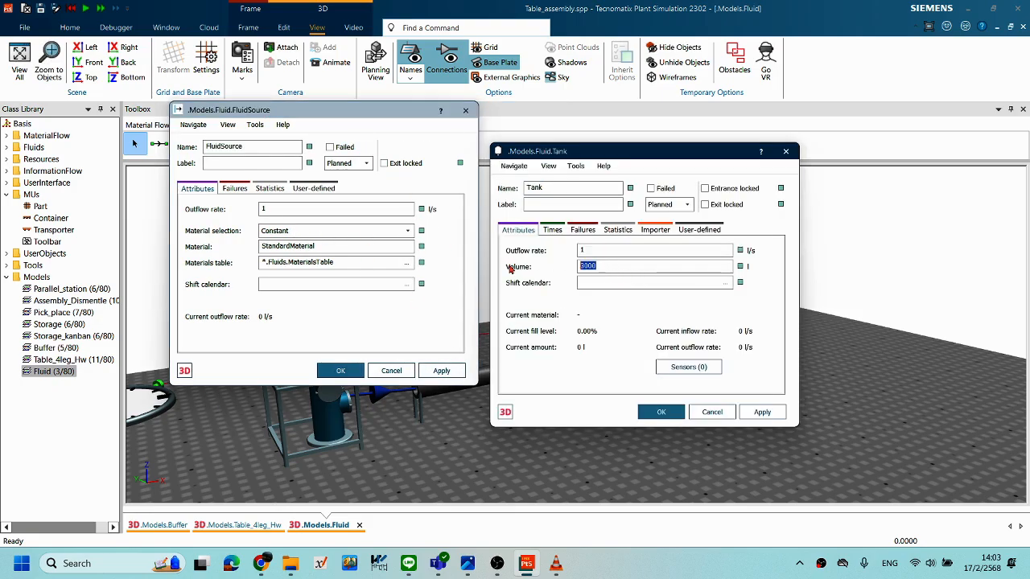
text(100)
key(BackSpace)
key(BackSpace)
key(BackSpace)
text(600)
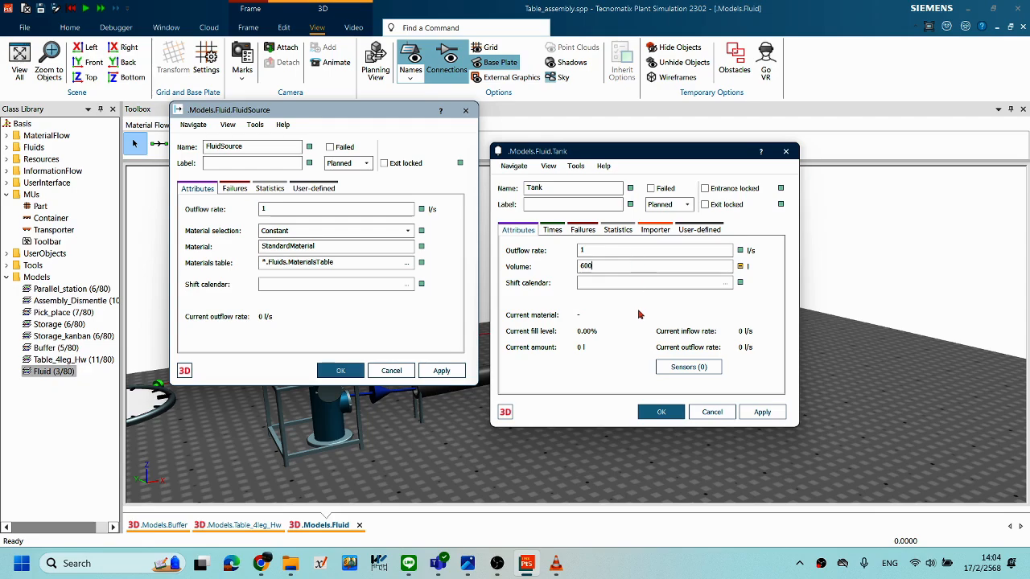
click(661, 412)
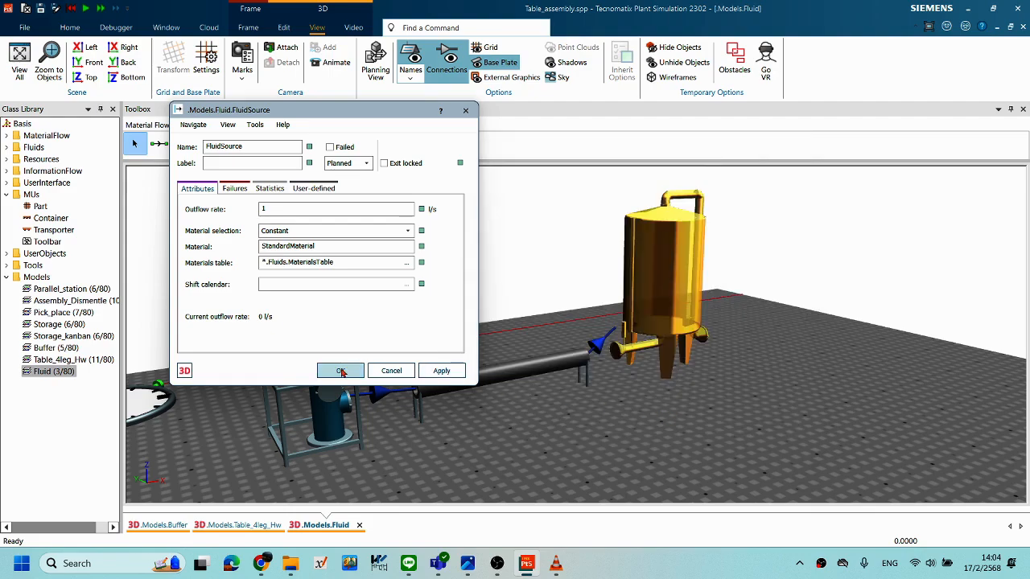
click(340, 370)
Run the simulation from the 3D scene and bring the clock and fluid source into view.
right_click(598, 422)
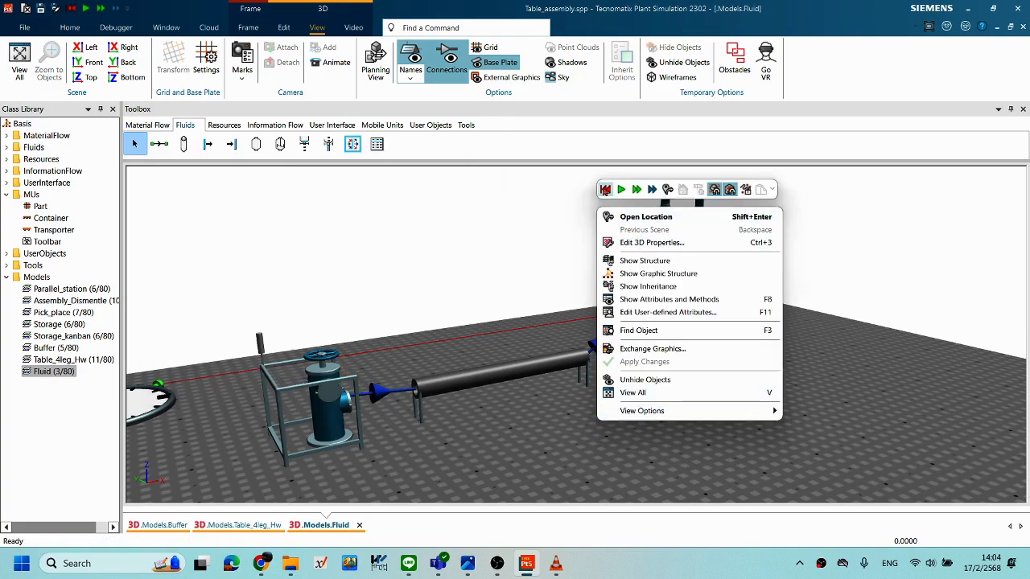
click(786, 370)
right_click(786, 372)
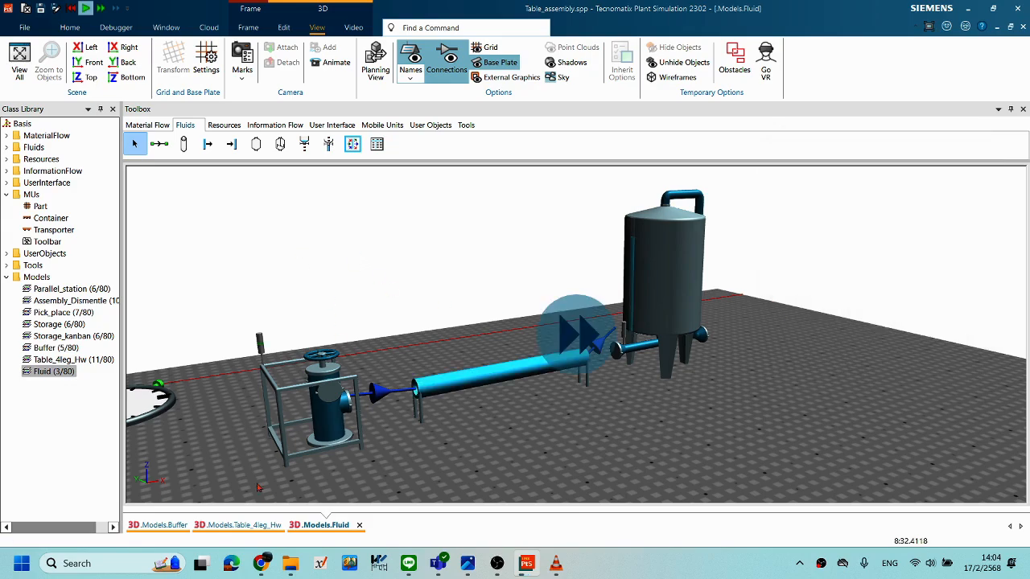
drag(672, 429, 824, 417)
Reset the simulation and rerun it from the event controller dialog.
right_click(731, 394)
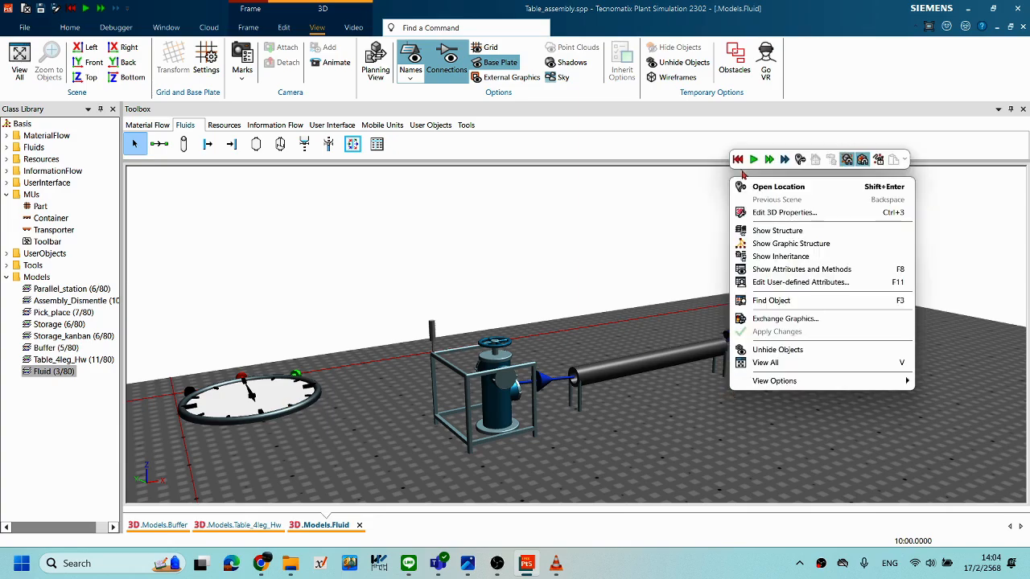
click(740, 162)
double_click(271, 398)
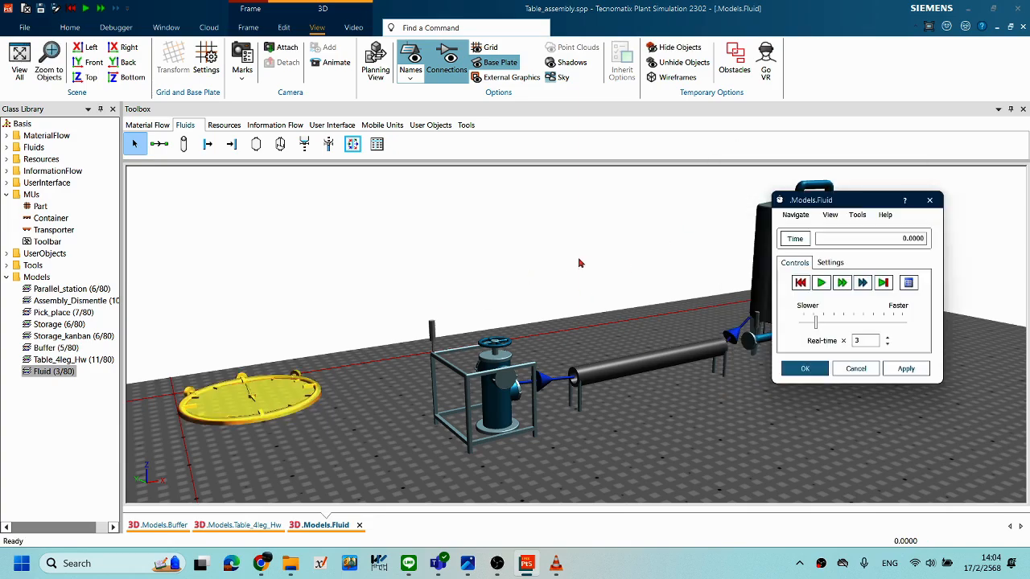
drag(775, 201, 811, 197)
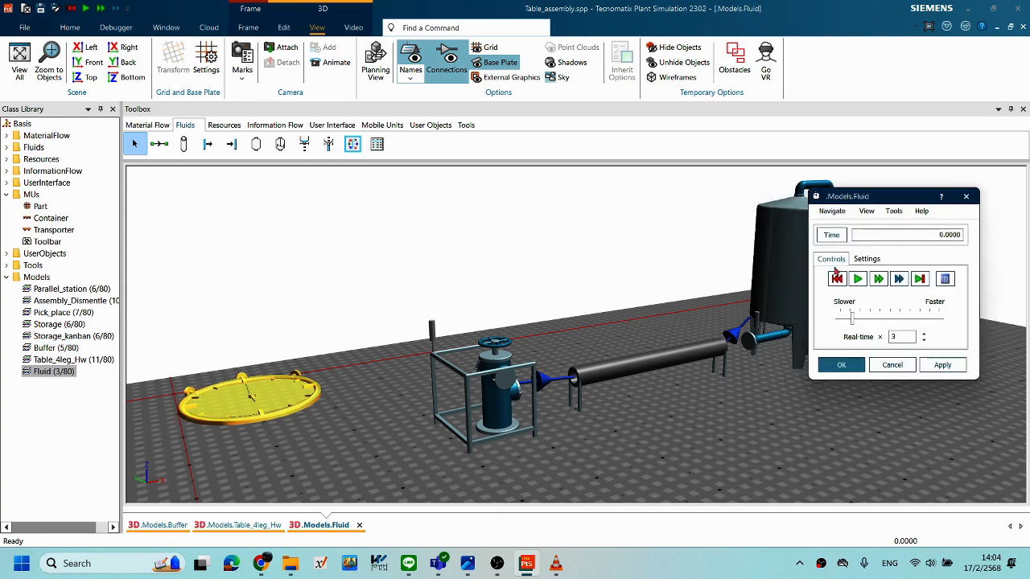
click(857, 279)
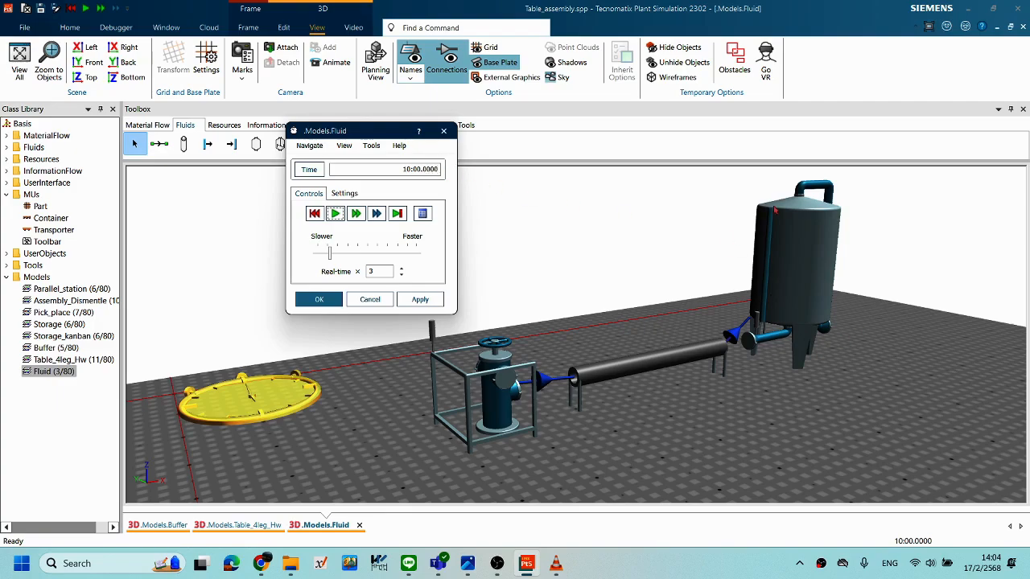
Examine the pipe and tank from the front with the event controller's time readout placed beside the tank.
drag(375, 137, 886, 297)
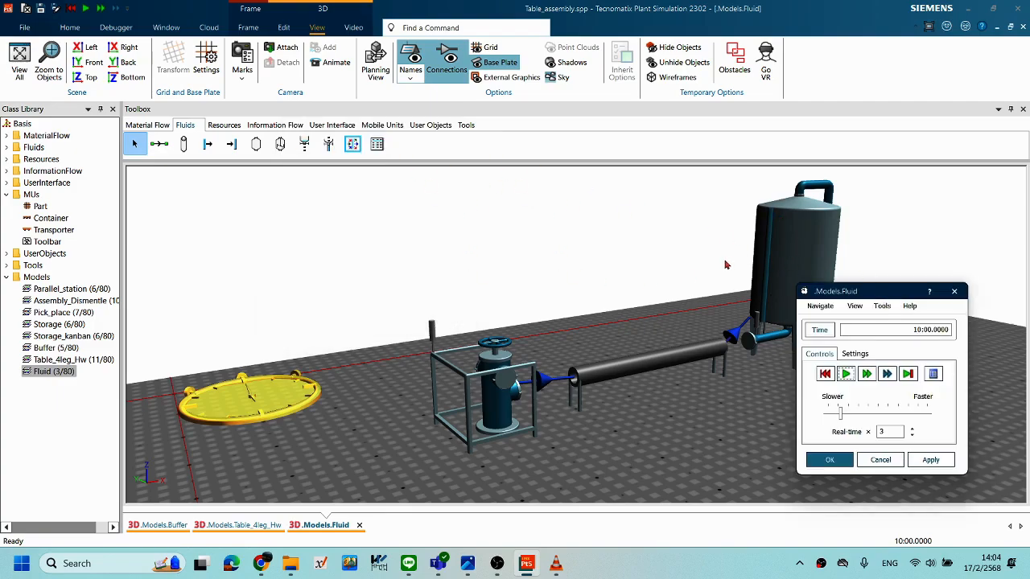
middle_drag(666, 251, 508, 255)
right_drag(508, 254, 473, 256)
middle_drag(562, 300, 673, 346)
middle_drag(679, 362, 610, 302)
middle_drag(648, 356, 563, 333)
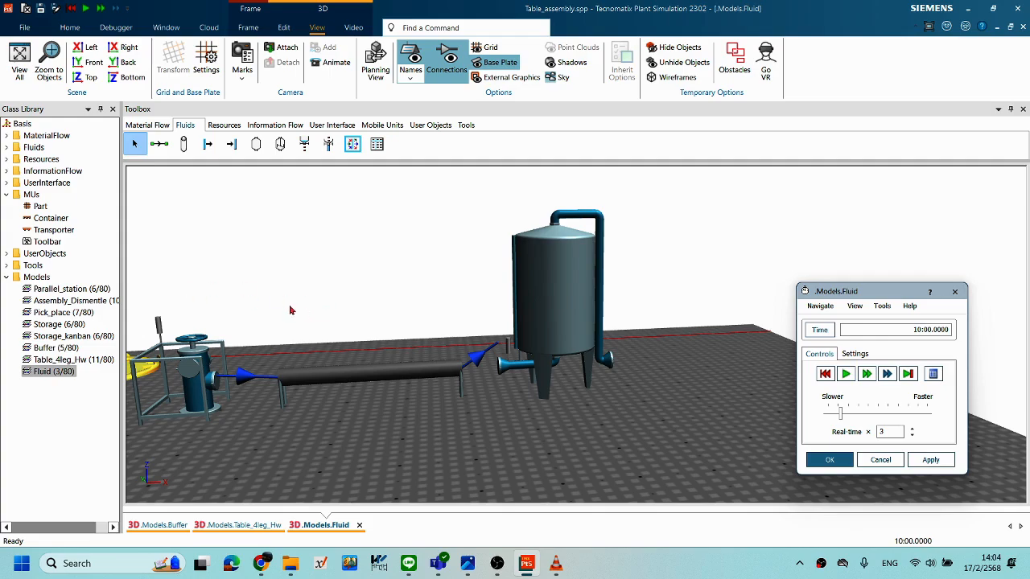
middle_drag(413, 383, 239, 407)
drag(834, 296, 720, 296)
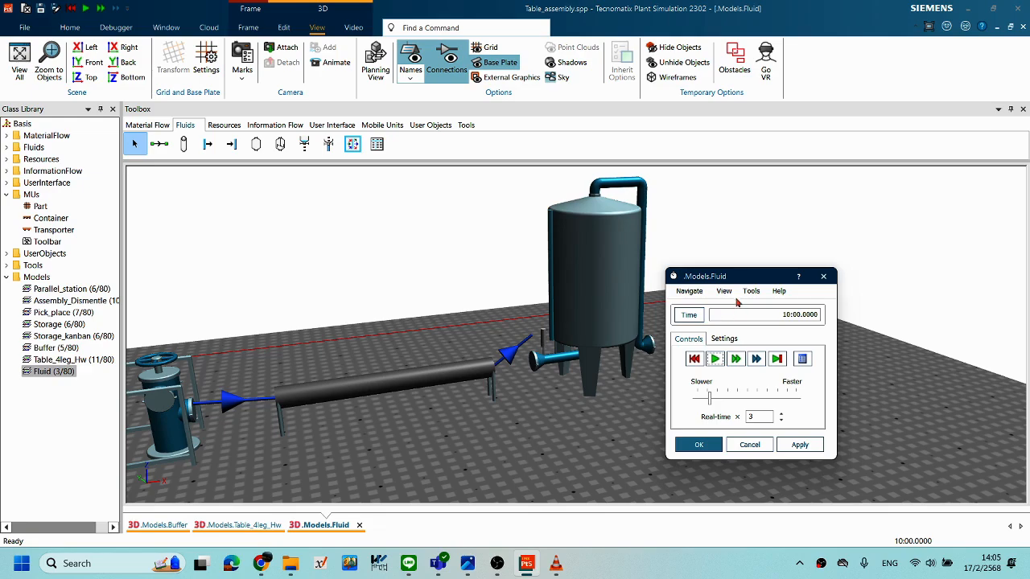
drag(724, 281, 735, 282)
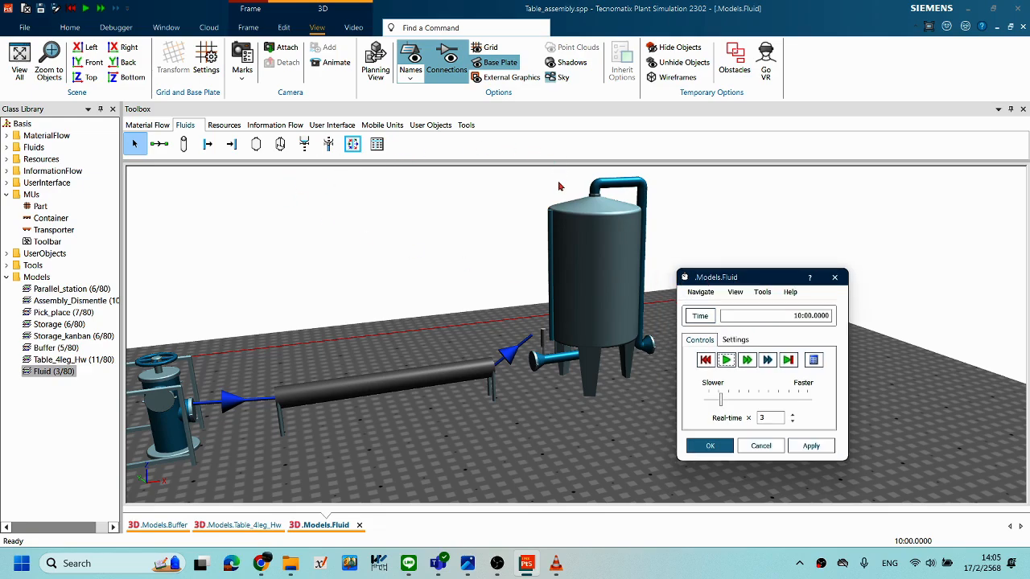
Close the event controller dialog and reset the simulation.
drag(734, 280, 721, 273)
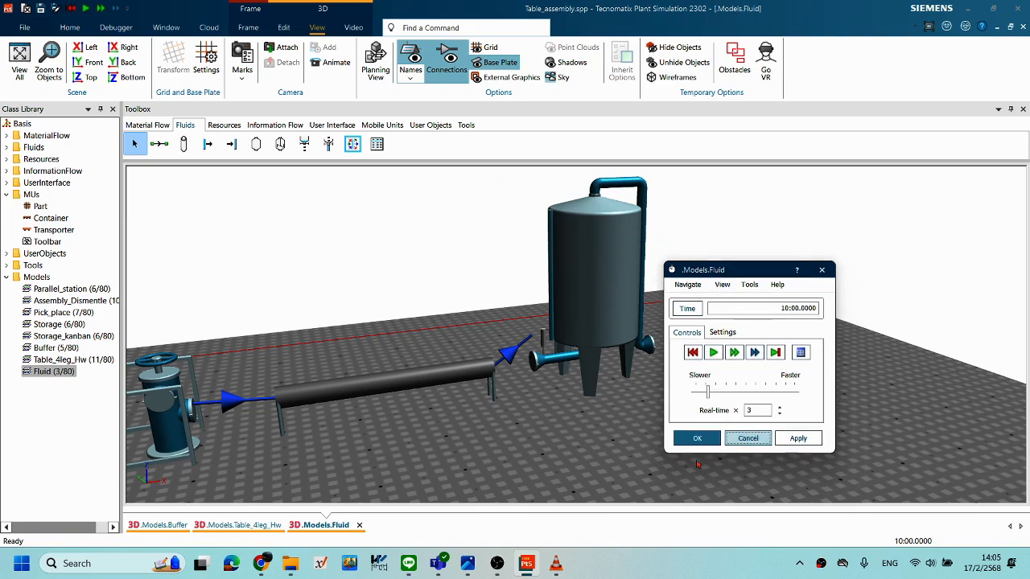
click(696, 438)
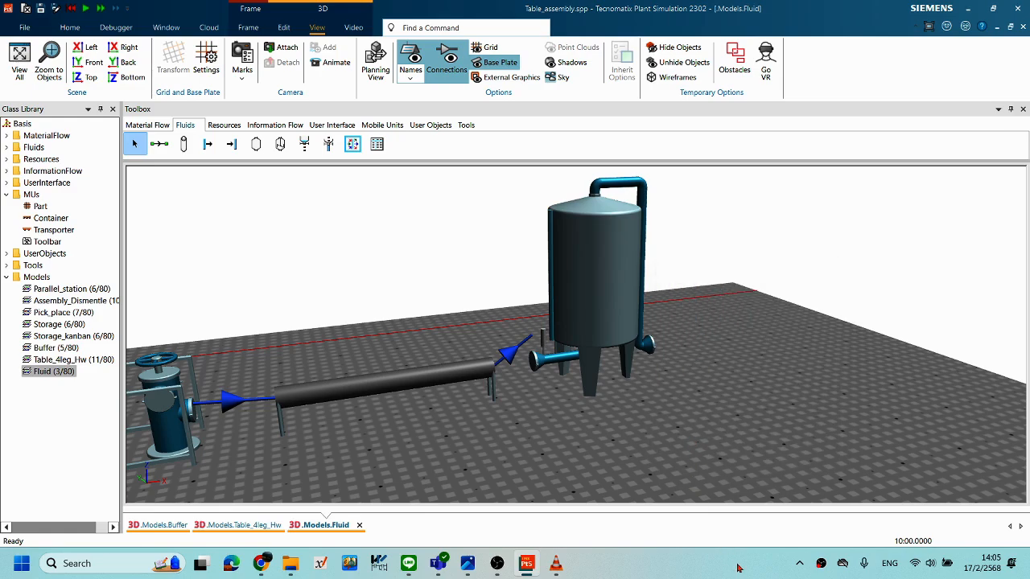
right_click(707, 165)
click(713, 145)
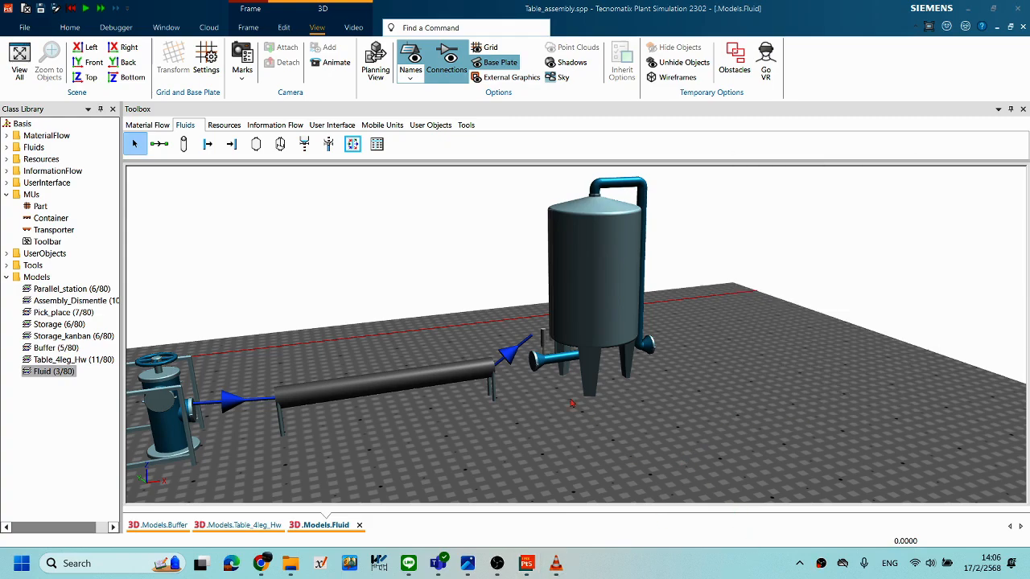
Set the tank's volume to 3000 l and confirm its settings.
double_click(604, 302)
click(616, 267)
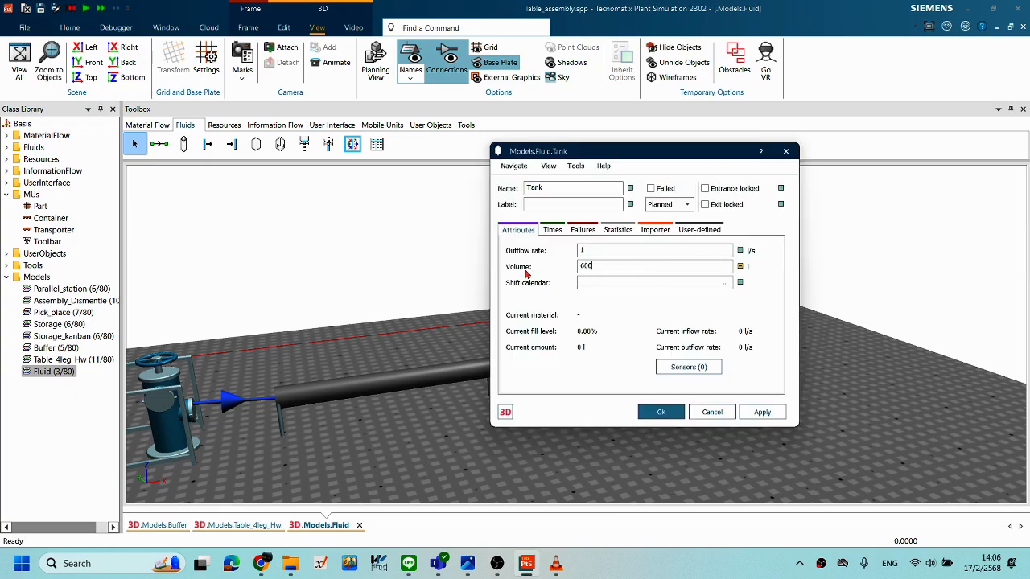
key(ctrl+a)
text(5000)
click(661, 412)
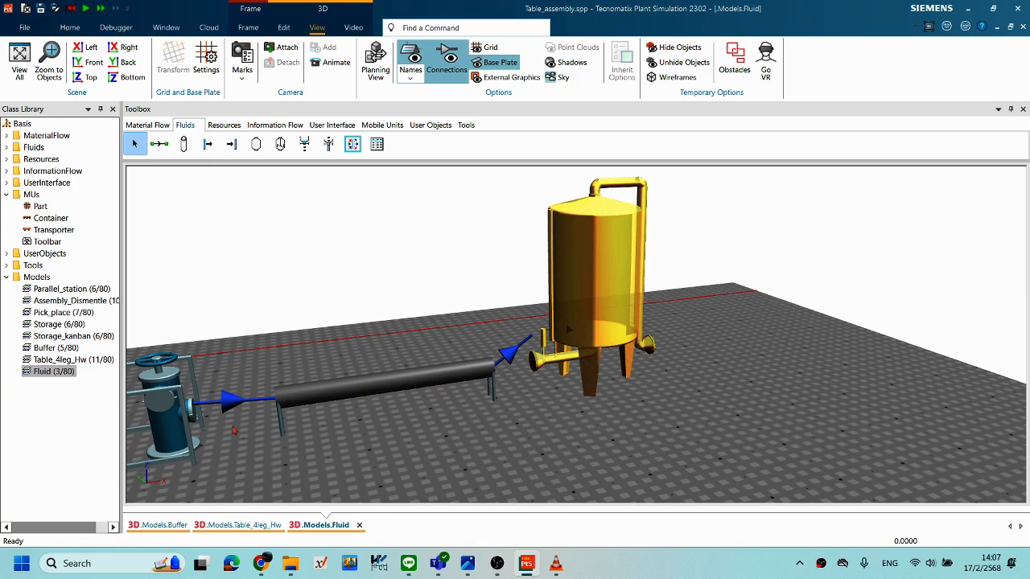
Set the event controller's end time to 30:00, apply it and return to the run controls with the dialog beside the model.
right_drag(681, 407, 994, 369)
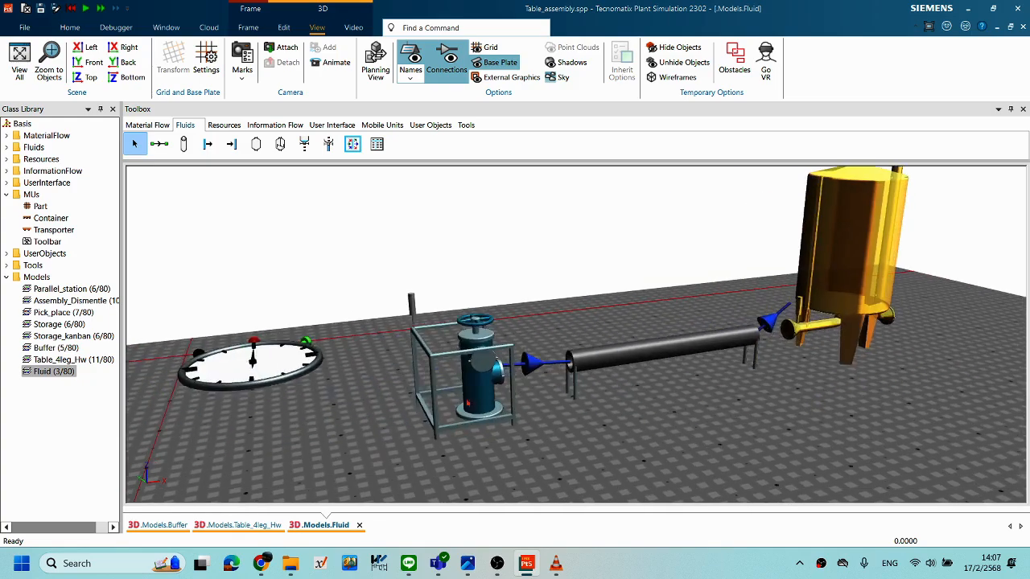
double_click(275, 371)
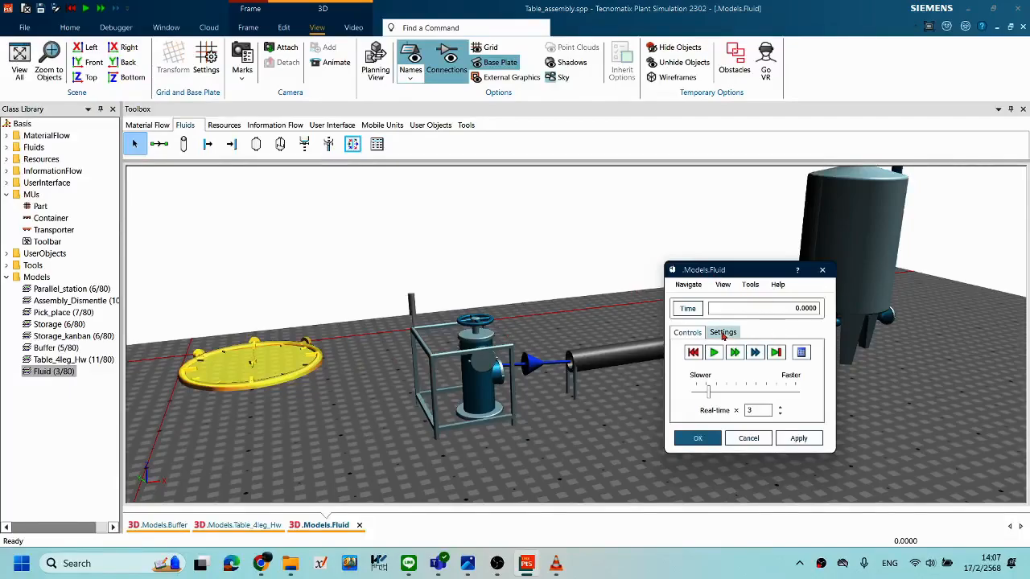
click(724, 335)
click(776, 367)
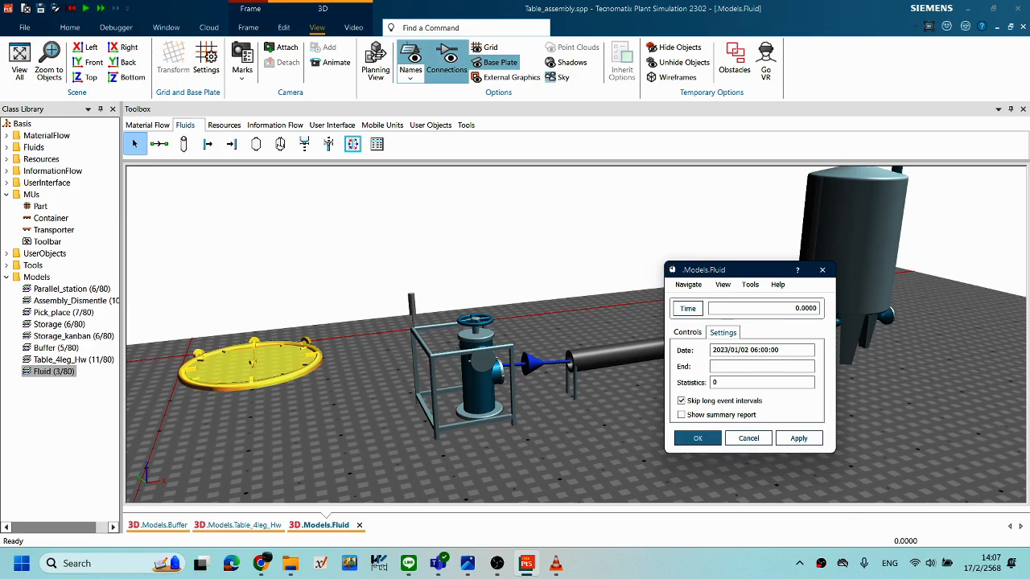
text(30:)
click(798, 437)
drag(741, 271, 520, 207)
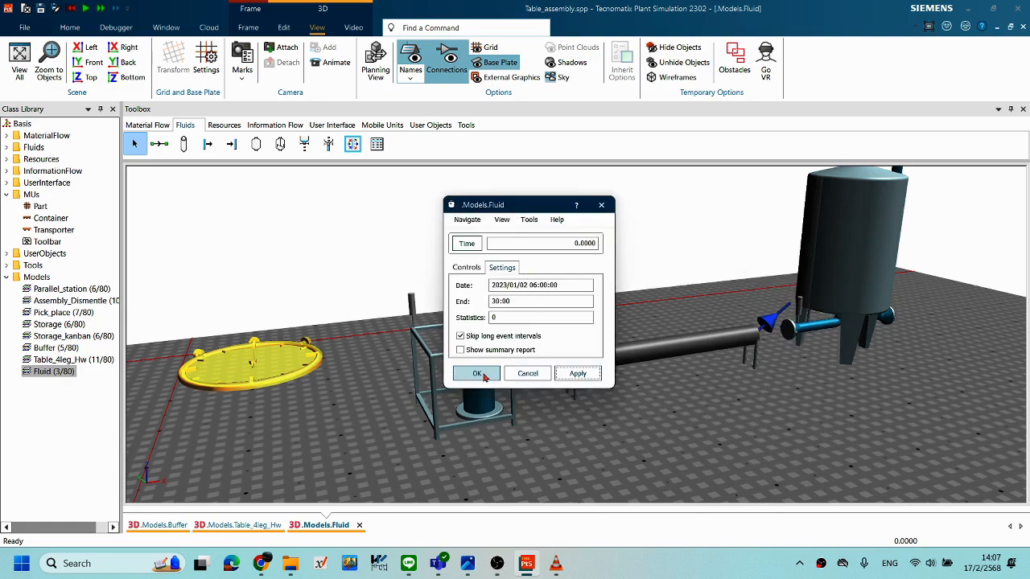
click(484, 375)
click(466, 267)
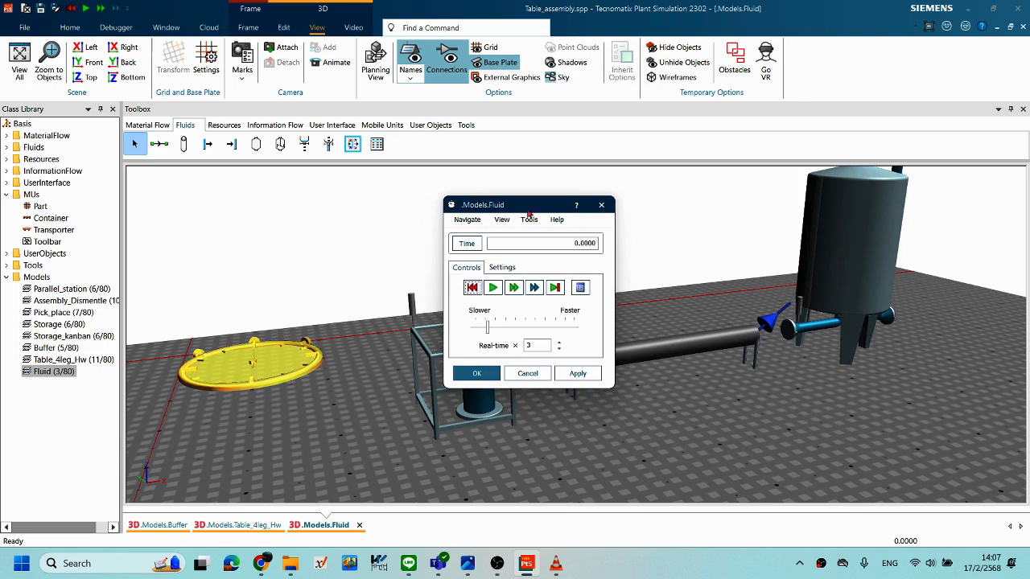
drag(525, 212, 808, 322)
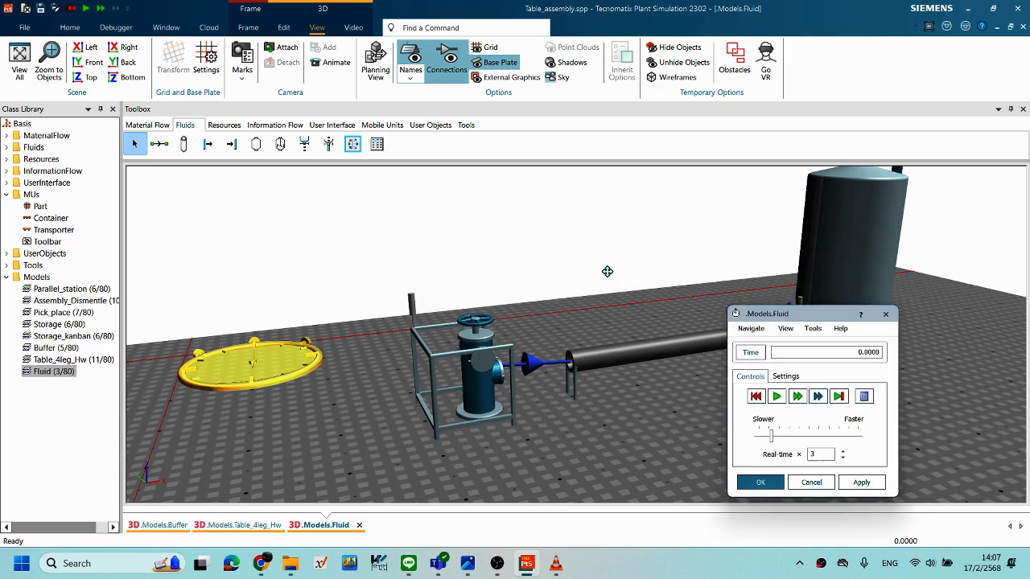
Check the pipe's outflow rate and the tank's volume settings, leaving both unchanged.
middle_drag(668, 275, 370, 318)
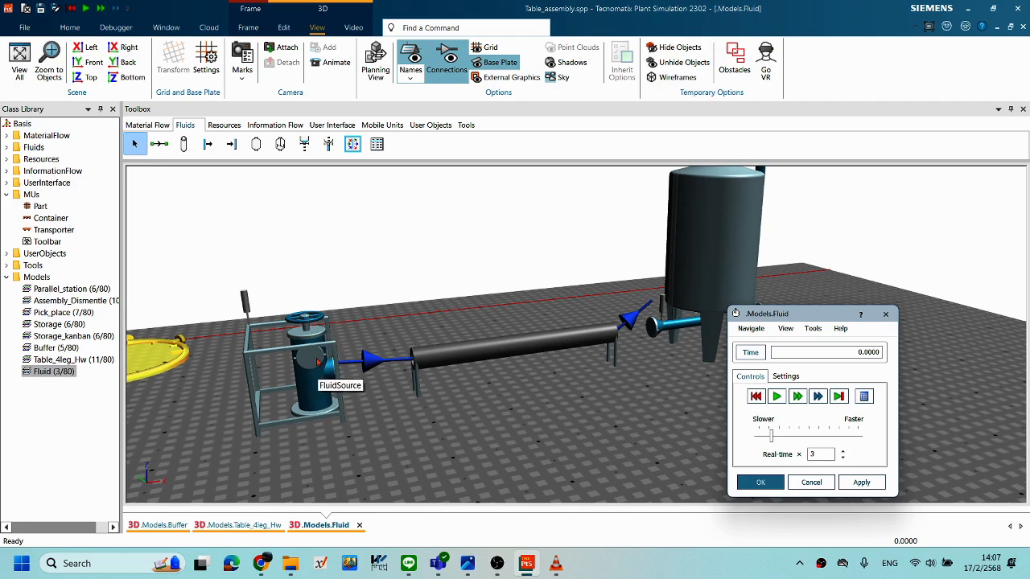
double_click(485, 354)
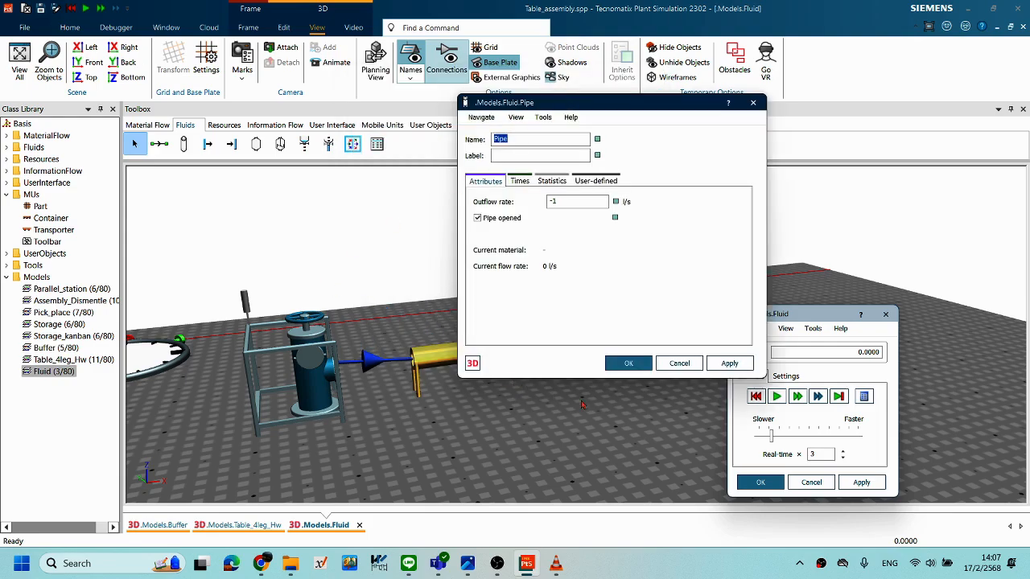
click(672, 363)
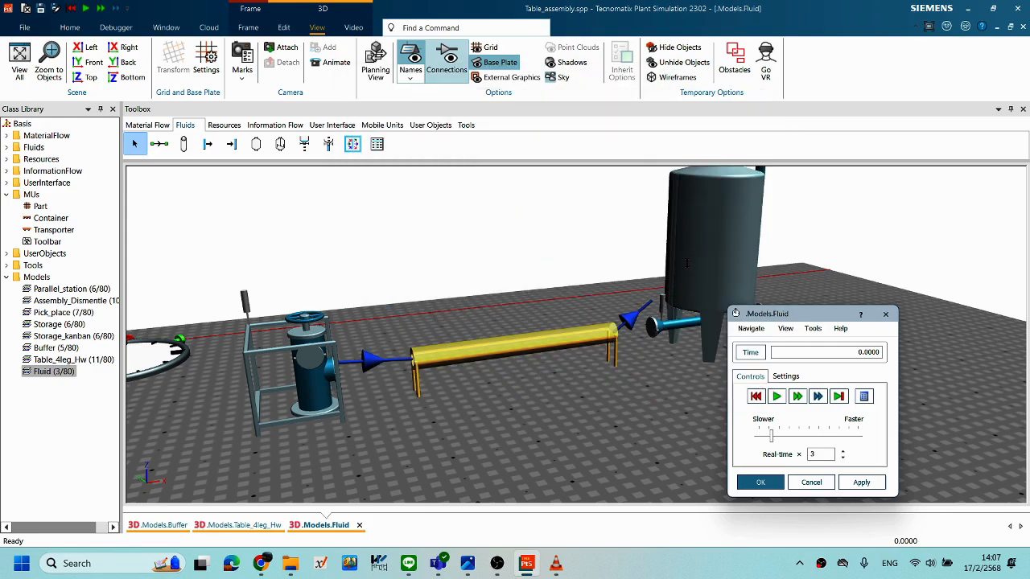
double_click(686, 262)
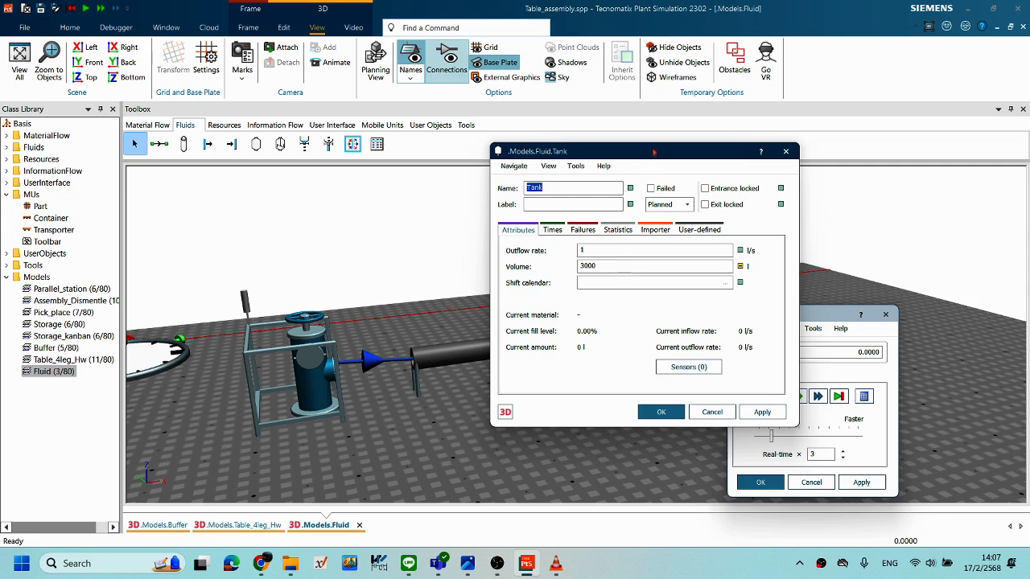
click(708, 414)
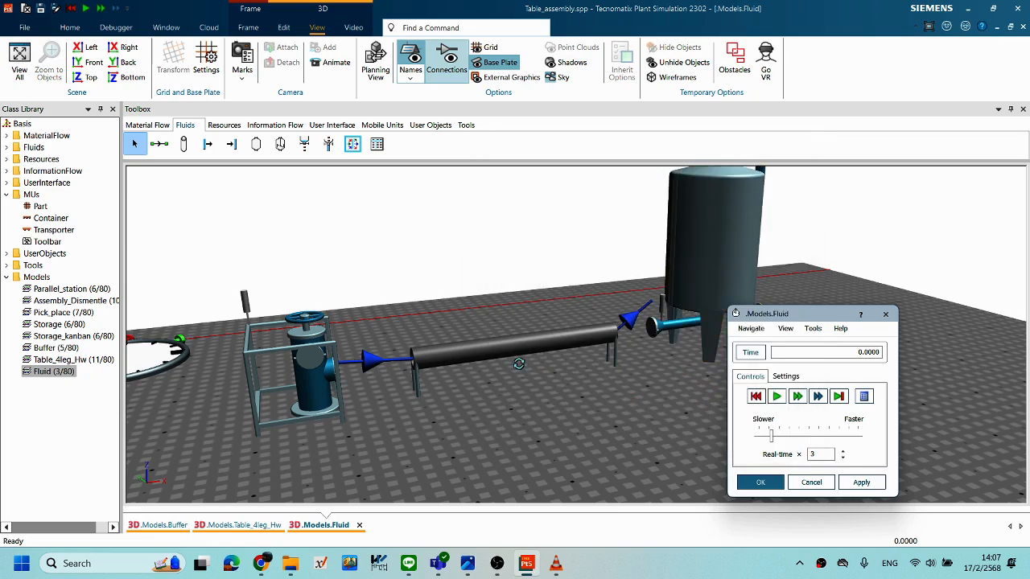
Run the simulation to the 30:00 end time and view the filled pipe and the tank.
scroll(643, 408, up, 2)
scroll(541, 365, down, 2)
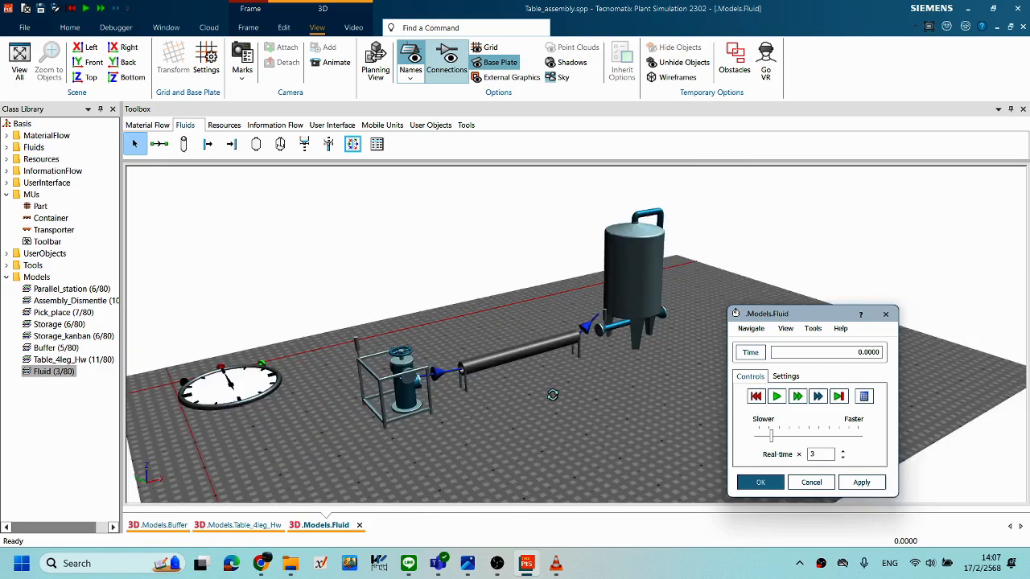
scroll(571, 397, down, 2)
drag(702, 385, 506, 397)
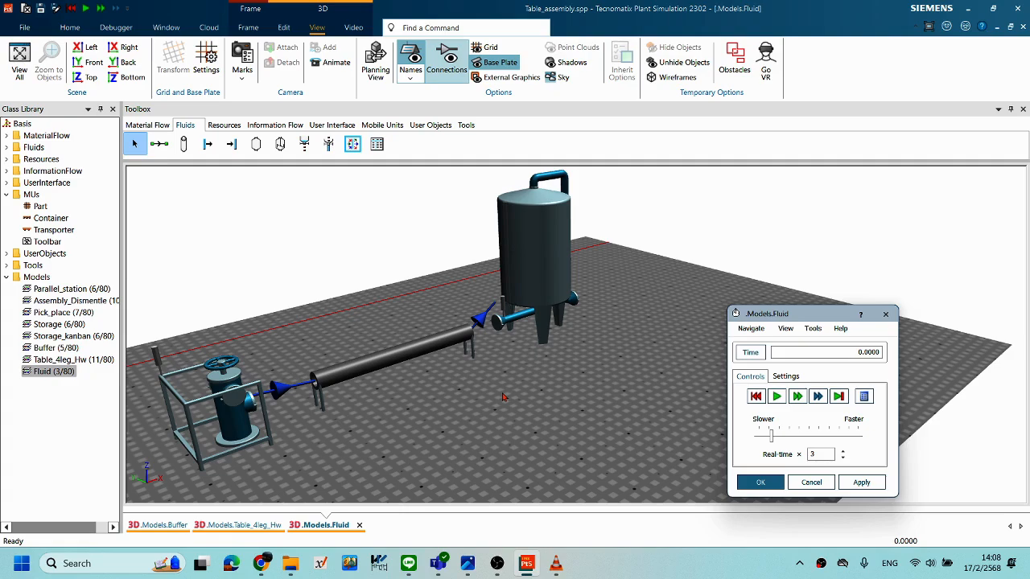
click(776, 397)
scroll(501, 290, up, 2)
right_drag(488, 266, 499, 290)
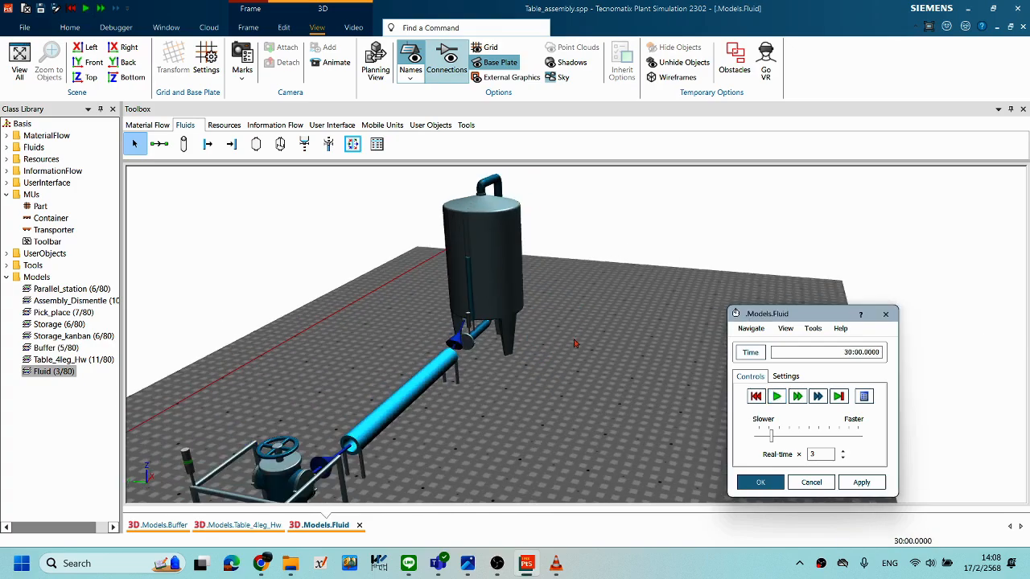
right_drag(561, 342, 406, 374)
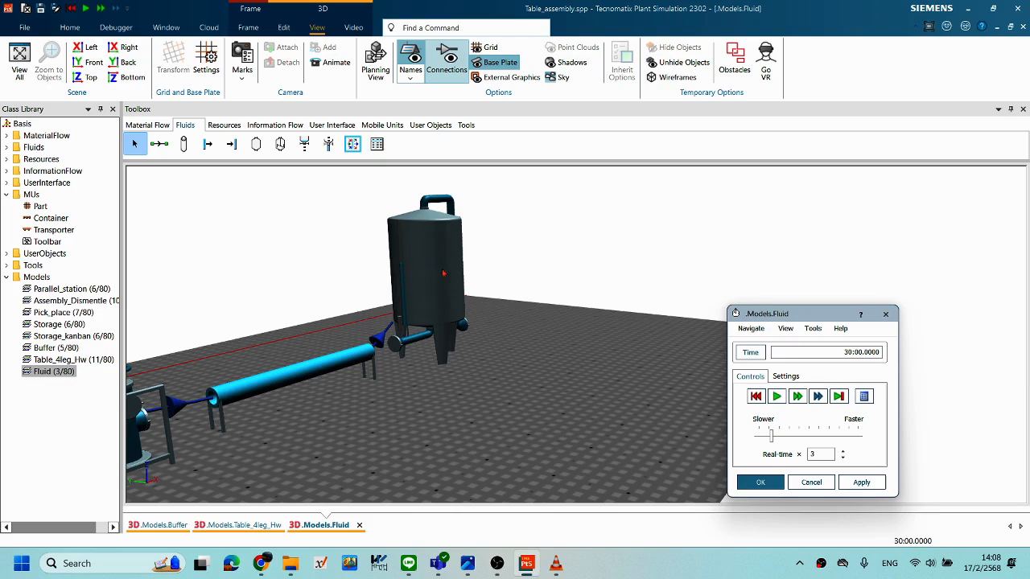
right_drag(438, 263, 464, 263)
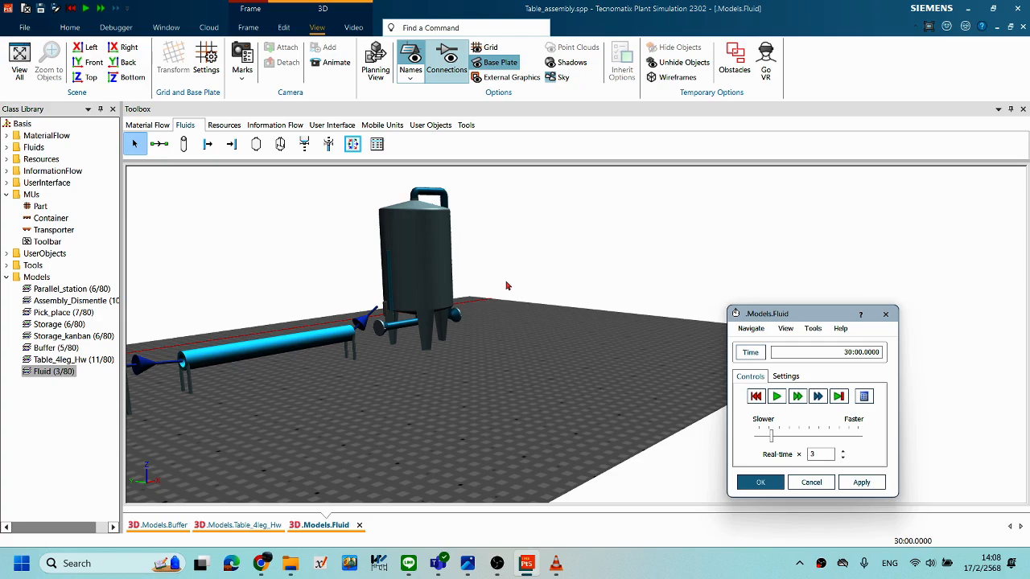
Reset the simulation and close the event controller with the whole fluid line in view.
scroll(515, 322, down, 3)
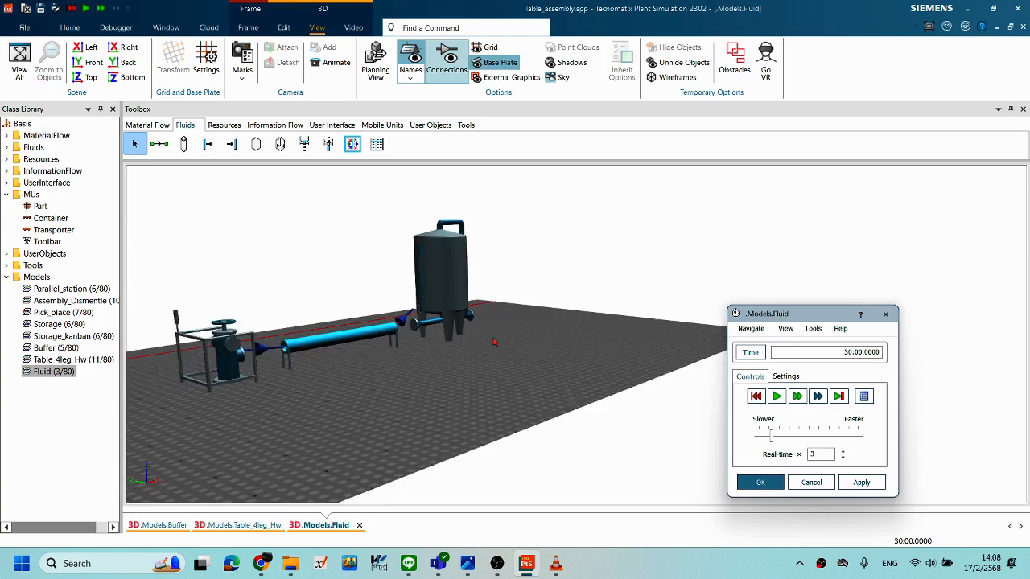
middle_drag(510, 336, 534, 342)
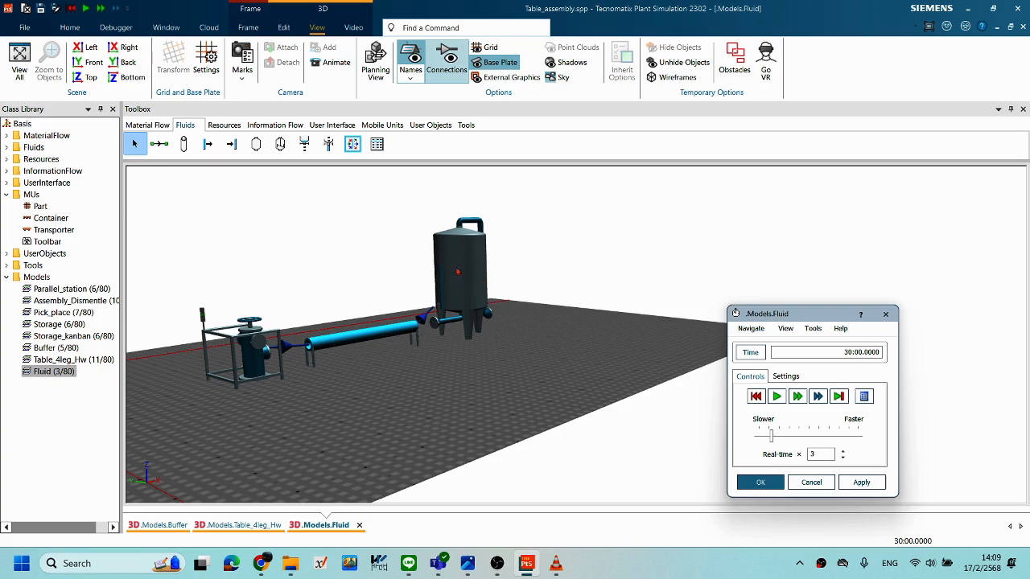
middle_drag(601, 328, 588, 343)
click(756, 396)
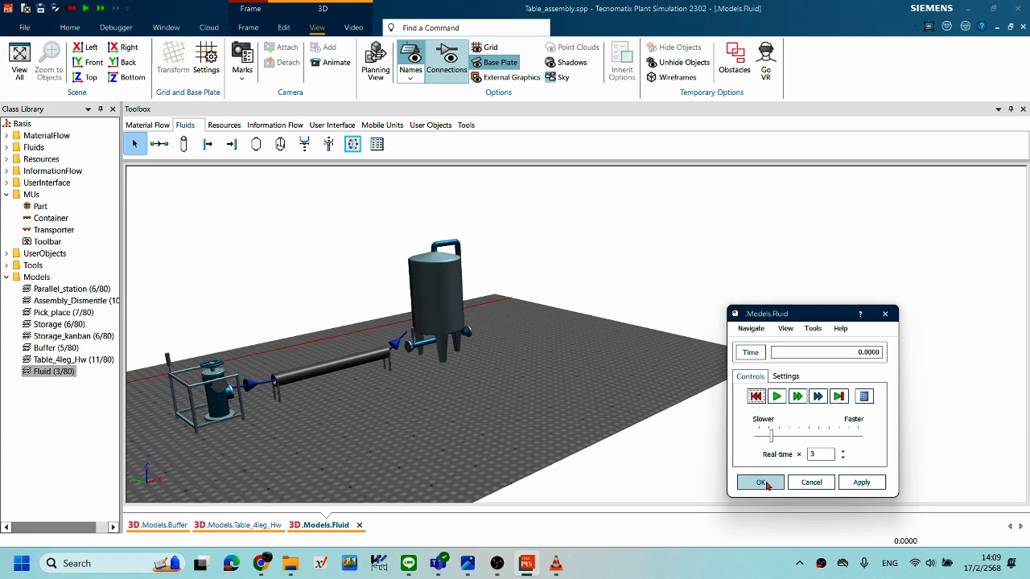
click(760, 482)
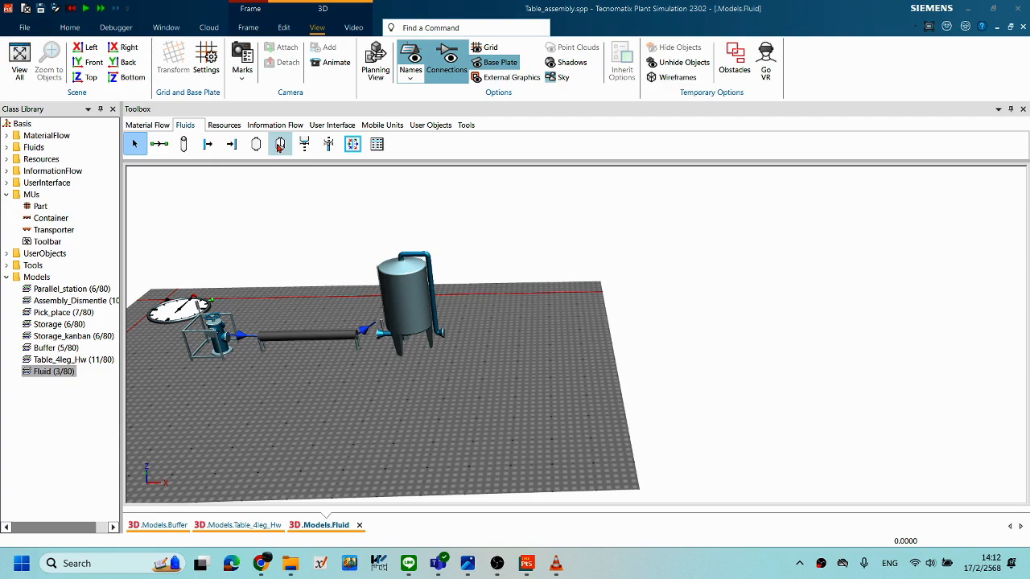
Place a mixer on the base plate beyond the tank, in line with the fluid source and pipe.
drag(285, 153, 544, 346)
middle_drag(492, 347, 510, 396)
click(563, 411)
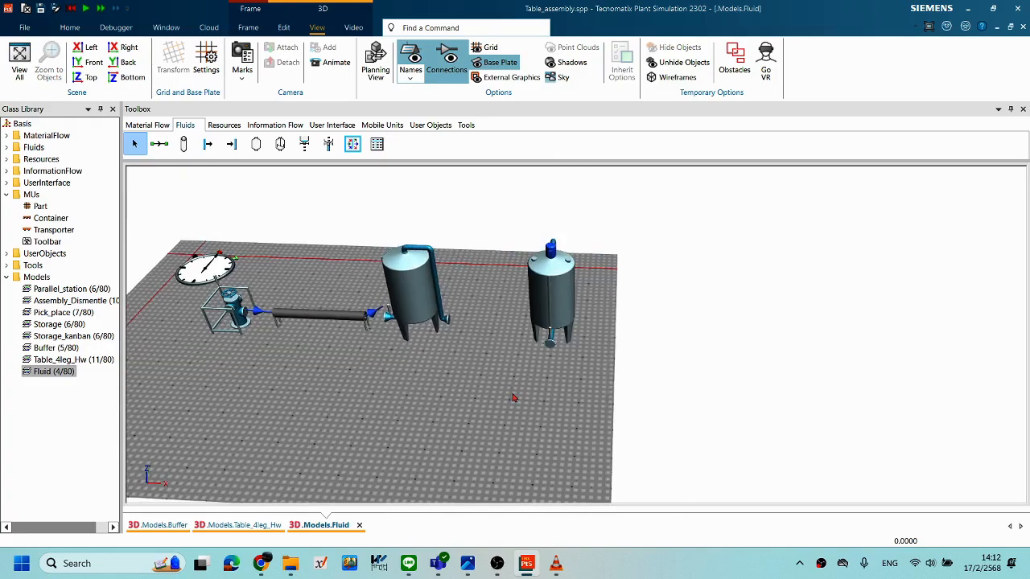
scroll(507, 383, up, 3)
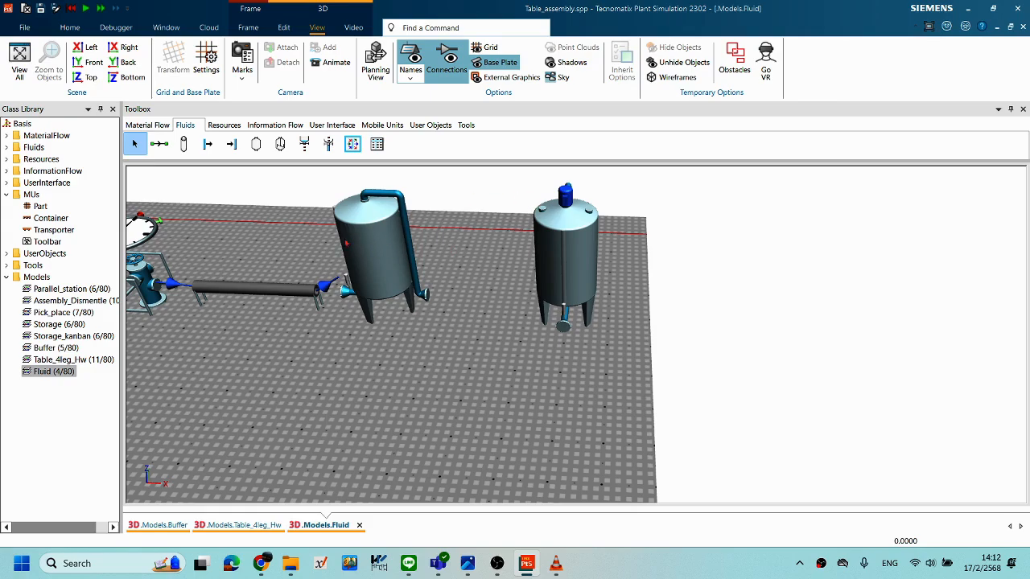
mouse_move(361, 253)
middle_down()
mouse_move(350, 245)
mouse_move(362, 250)
middle_up()
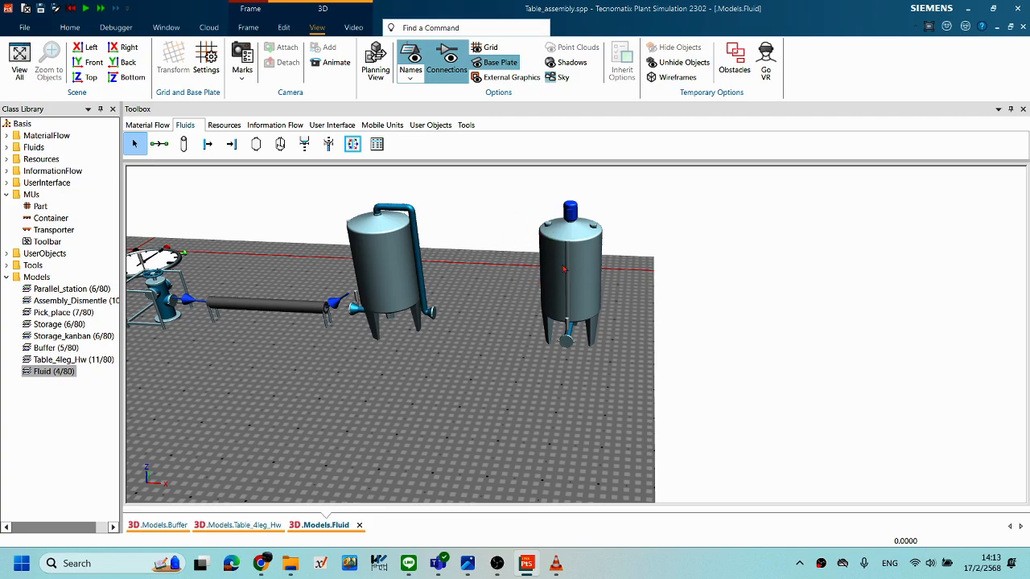
mouse_move(508, 291)
right_down()
mouse_move(539, 278)
mouse_move(509, 308)
mouse_move(479, 280)
mouse_move(520, 291)
right_up()
scroll(506, 310, down, 2)
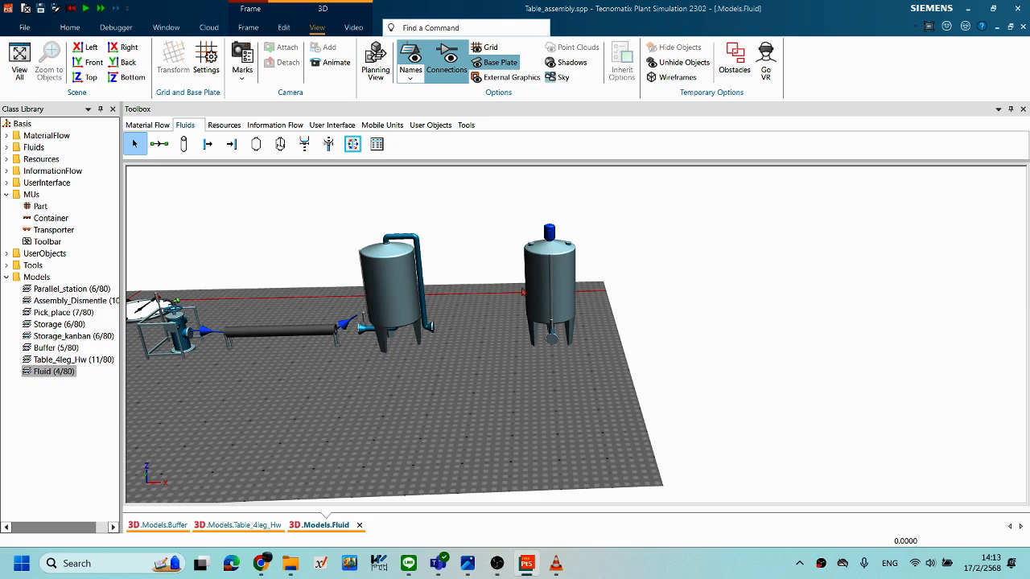
Open the mixer's settings beside the model and set its volume to 600 l.
double_click(547, 290)
drag(621, 149, 781, 144)
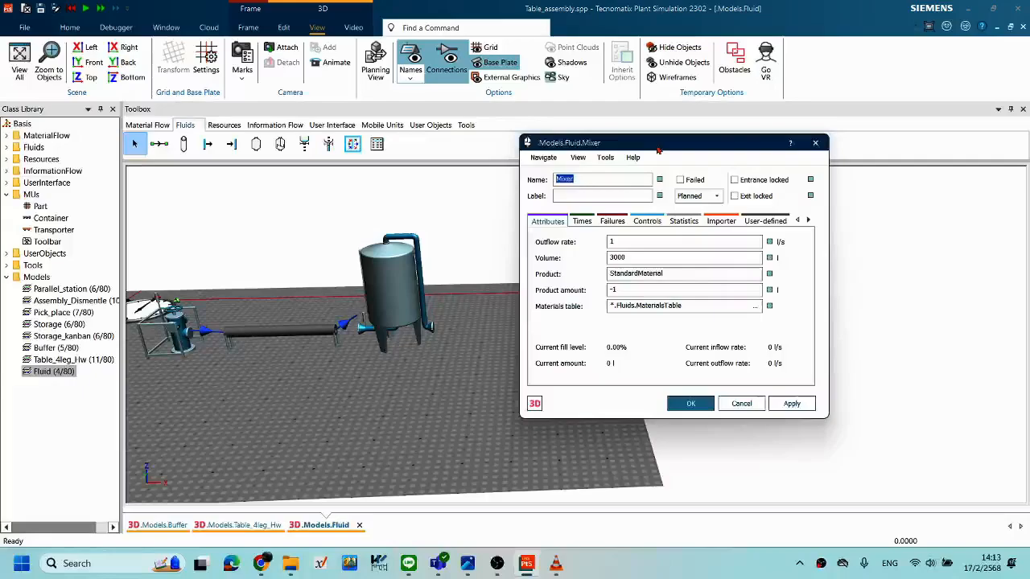
right_drag(346, 338, 470, 365)
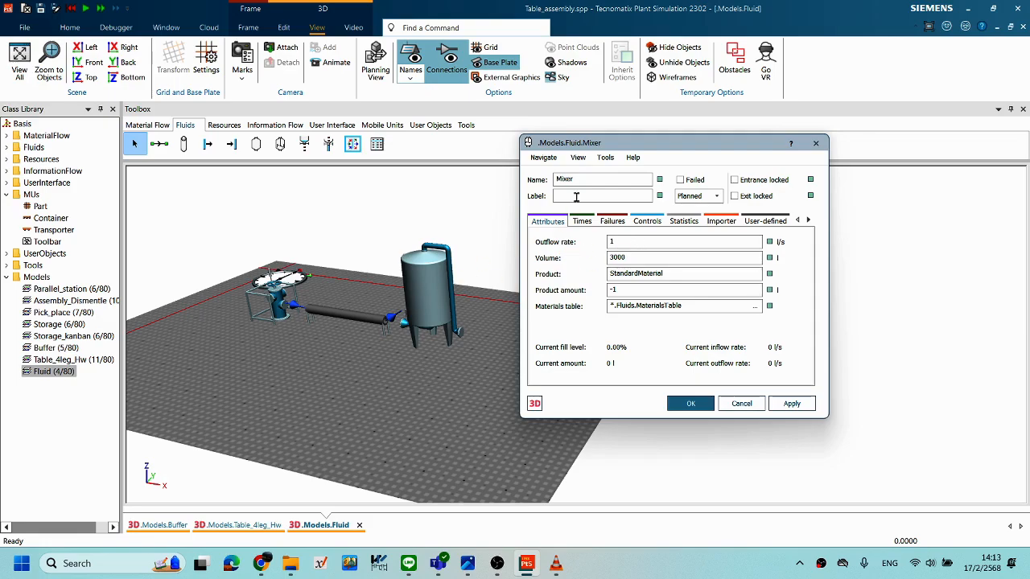
drag(609, 144, 625, 140)
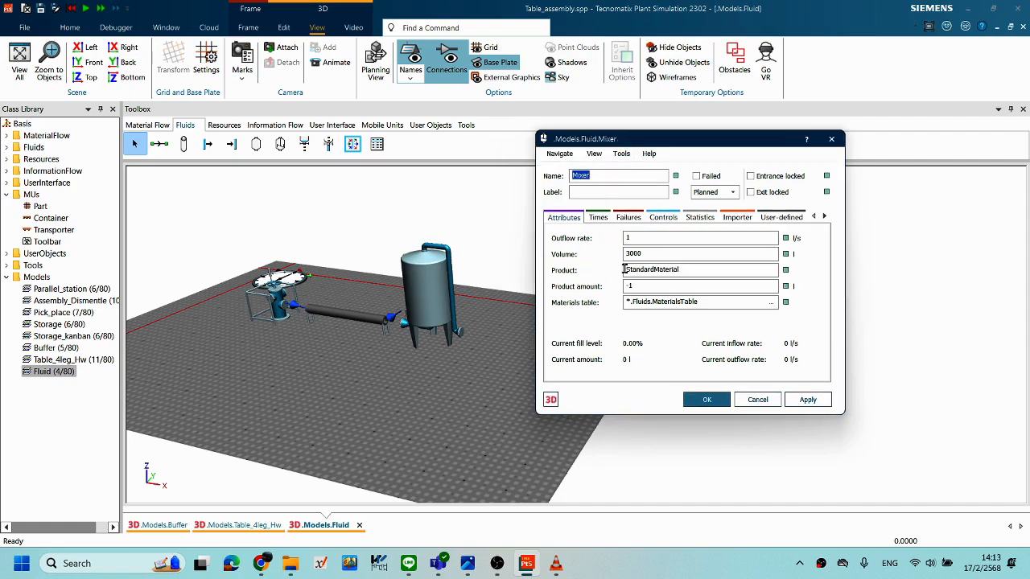
double_click(676, 256)
text(600)
Check the mixer's processing time settings and its outflow rate, with the settings dialog clear of the mixer.
click(597, 218)
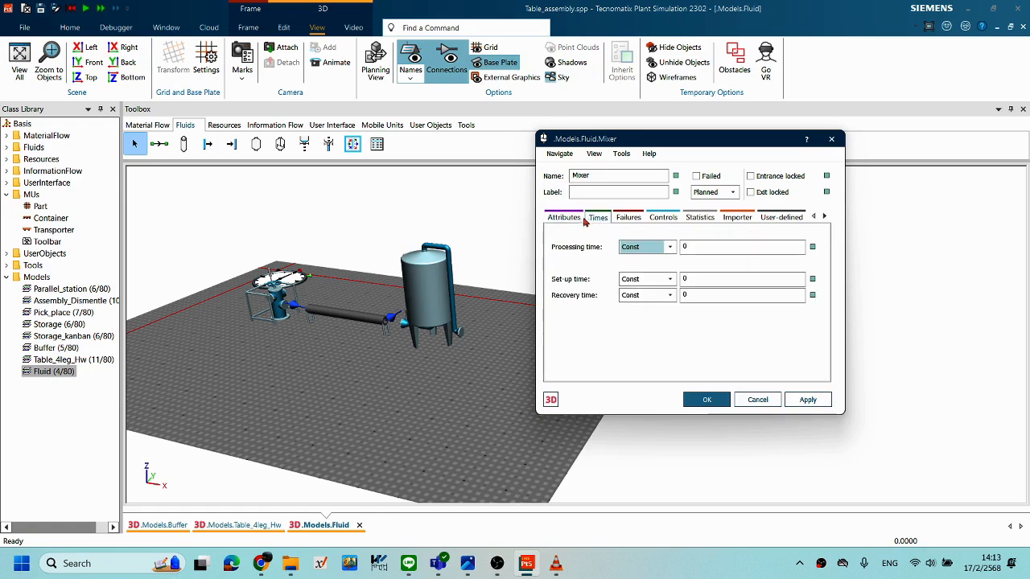
click(716, 248)
drag(675, 247, 668, 247)
drag(654, 139, 732, 183)
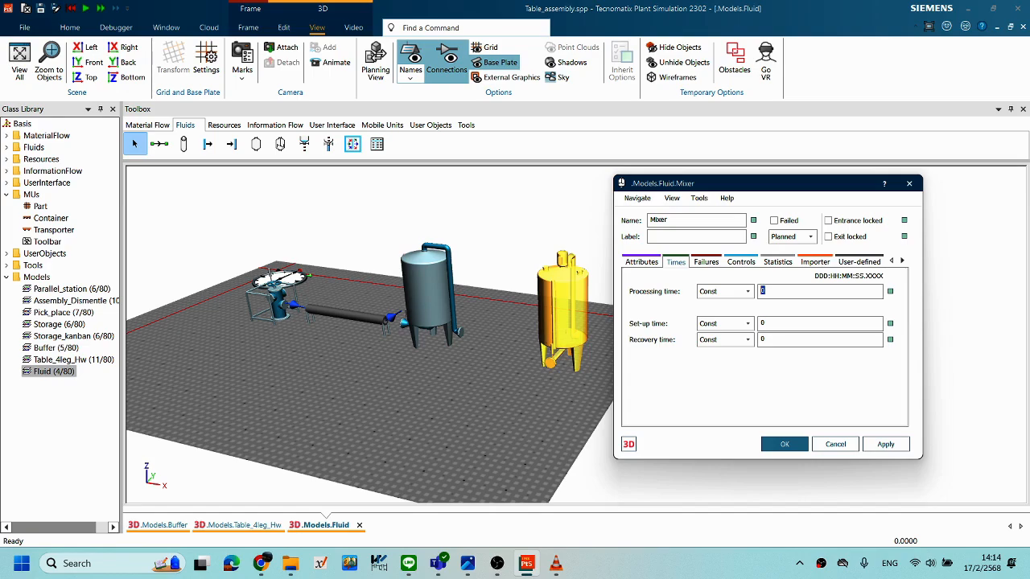
click(642, 264)
click(727, 285)
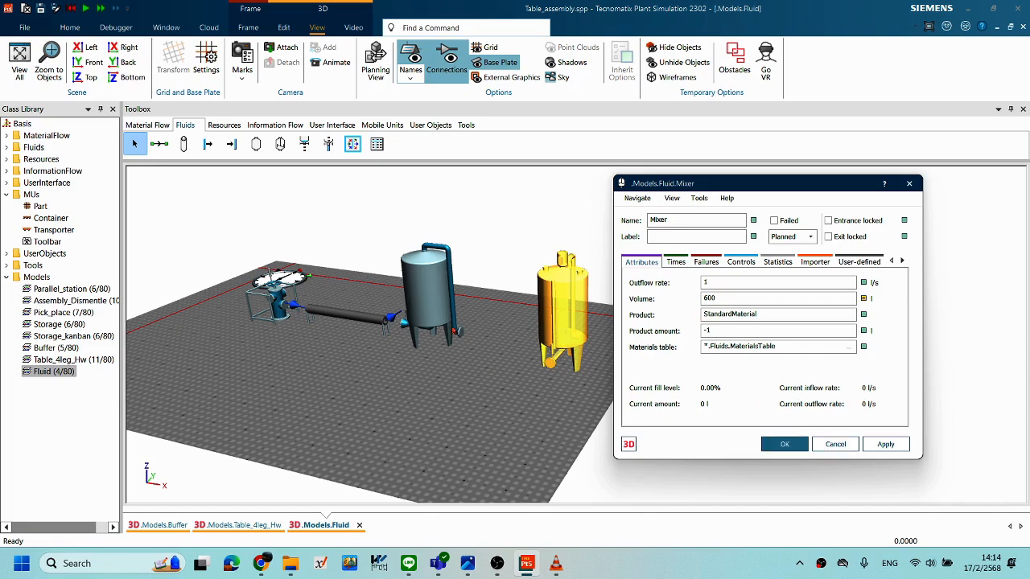
Set the tank's volume to 600 l and apply the change.
double_click(441, 307)
drag(599, 267, 509, 268)
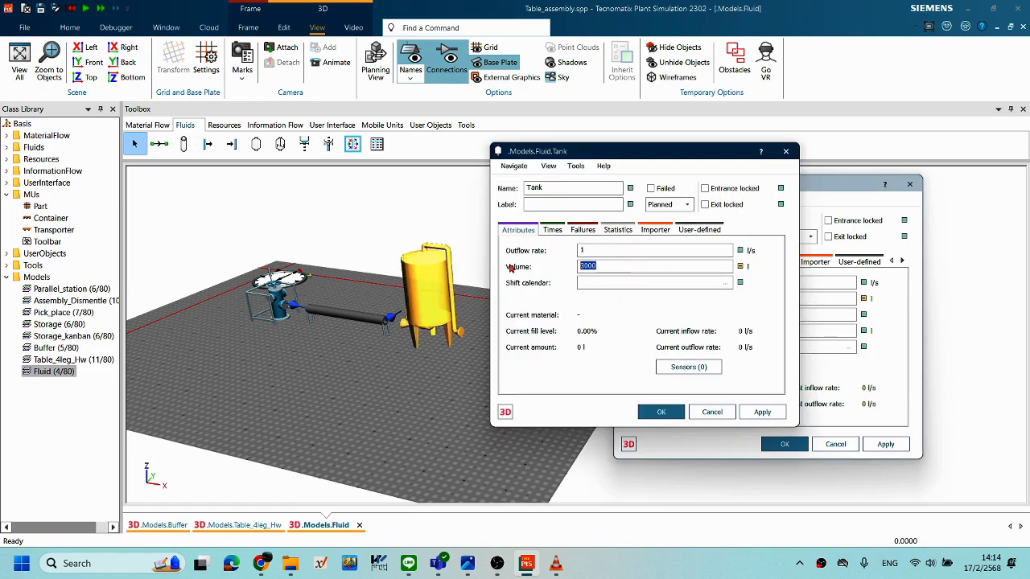
text(600)
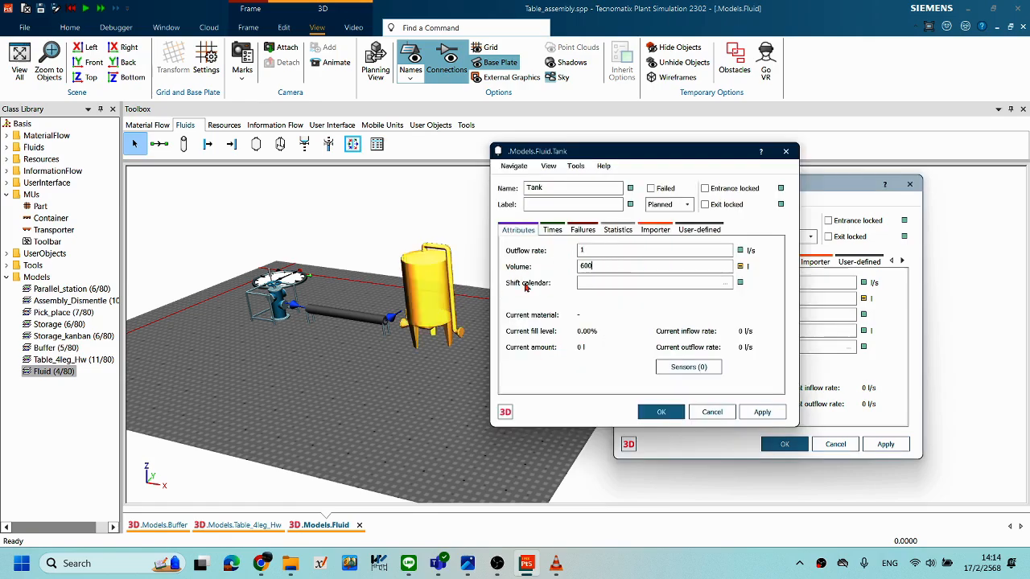
click(660, 412)
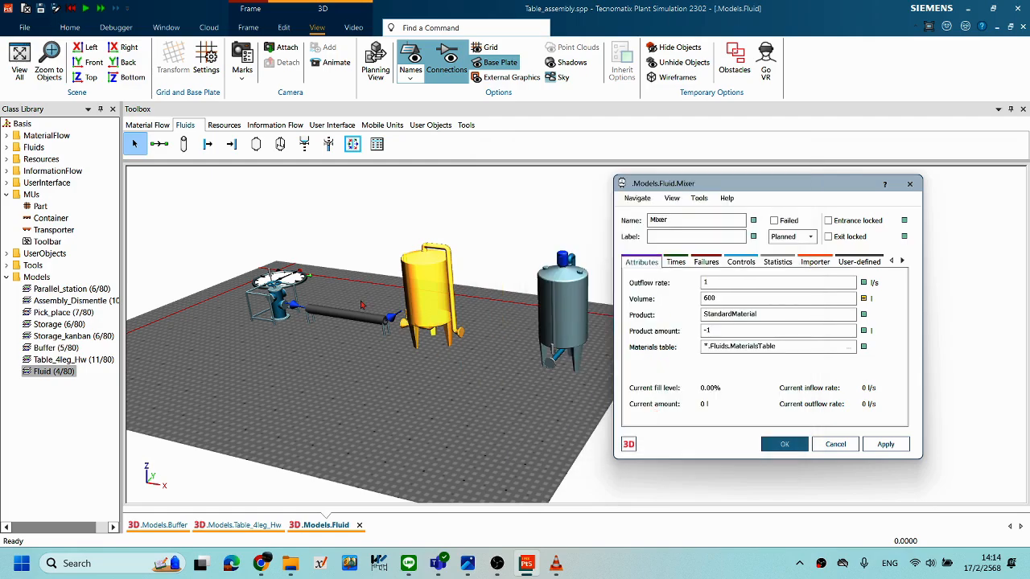
Check the fluid source's outflow rate and material attributes, and close its settings and the mixer's settings.
double_click(278, 290)
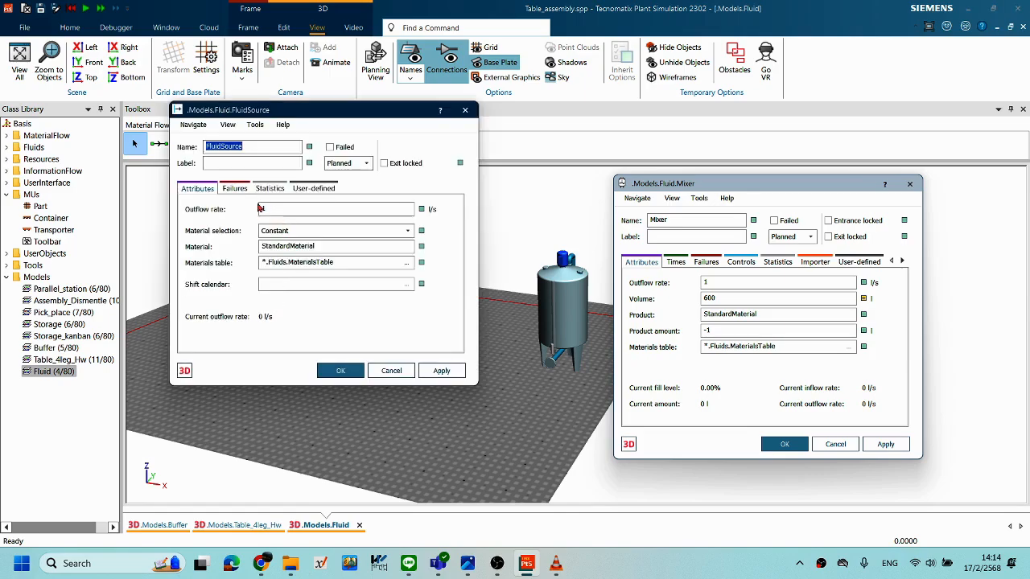
click(340, 370)
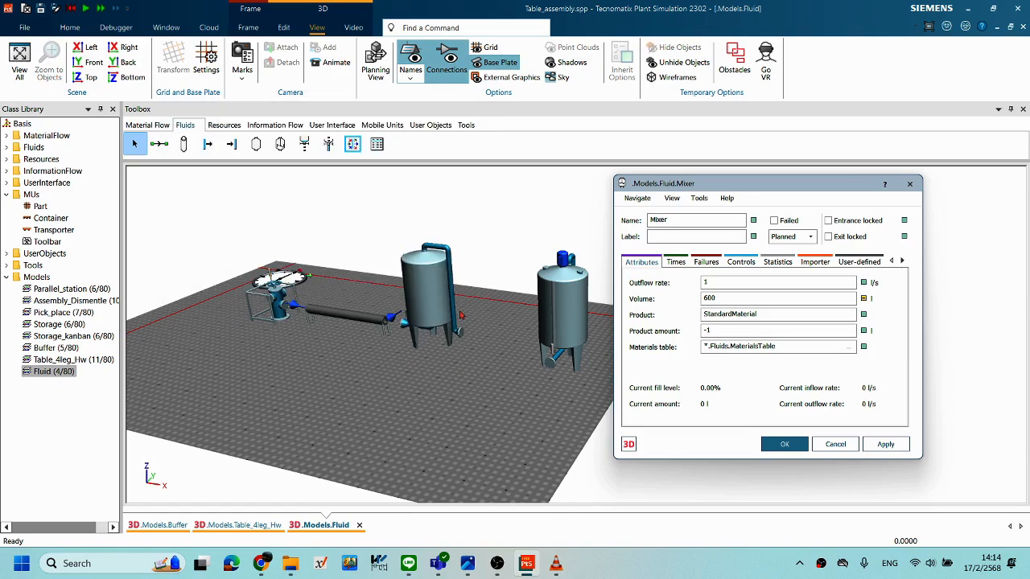
scroll(566, 344, up, 2)
middle_drag(568, 352, 504, 314)
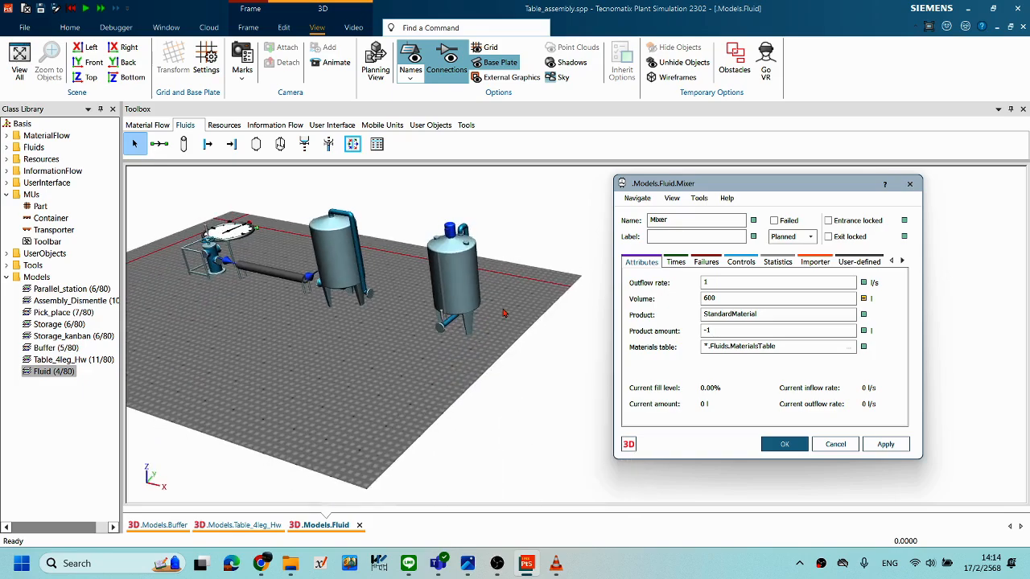
scroll(504, 313, up, 4)
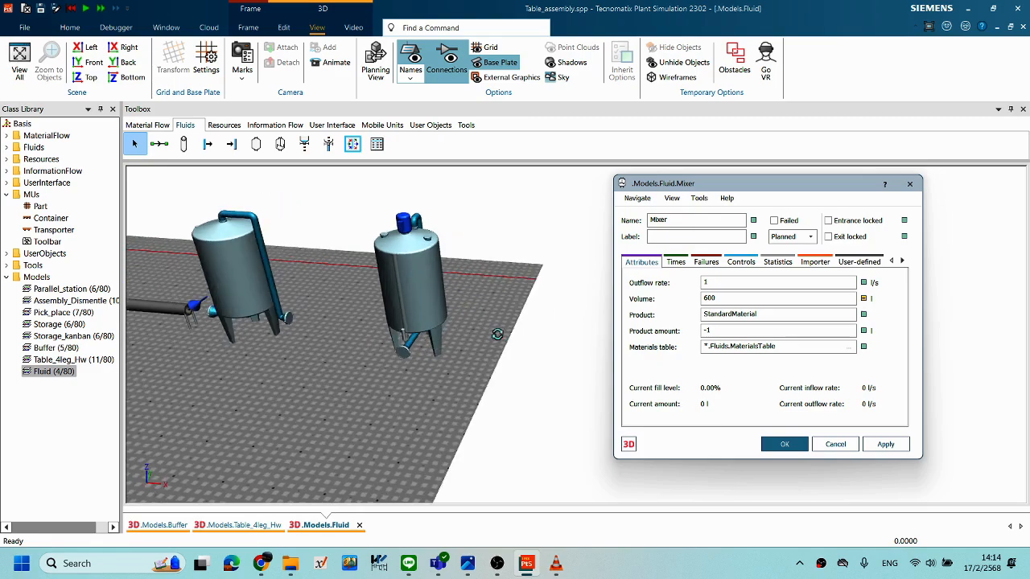
scroll(508, 253, up, 2)
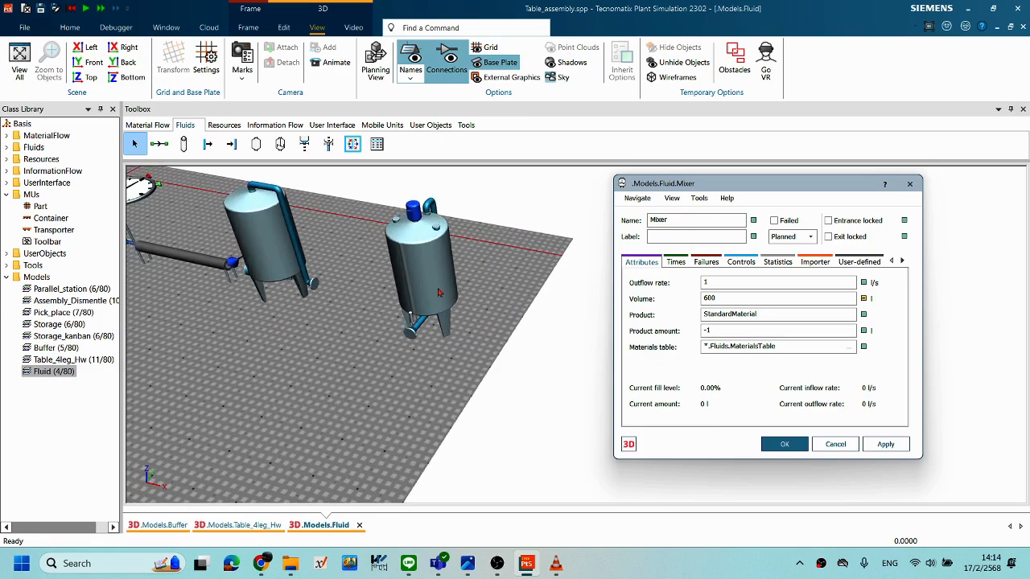
middle_drag(416, 277, 327, 293)
middle_drag(527, 318, 522, 323)
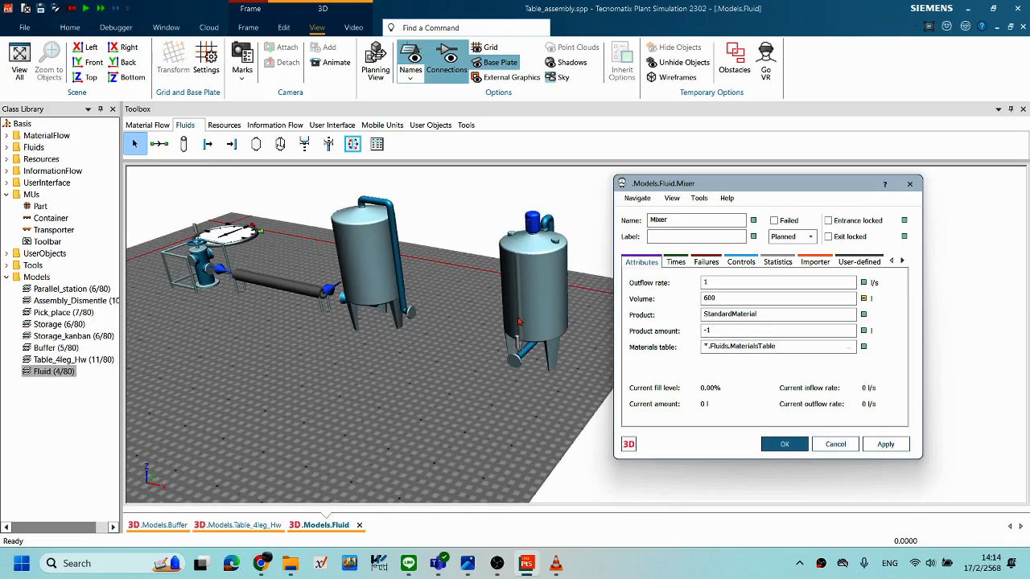
click(786, 440)
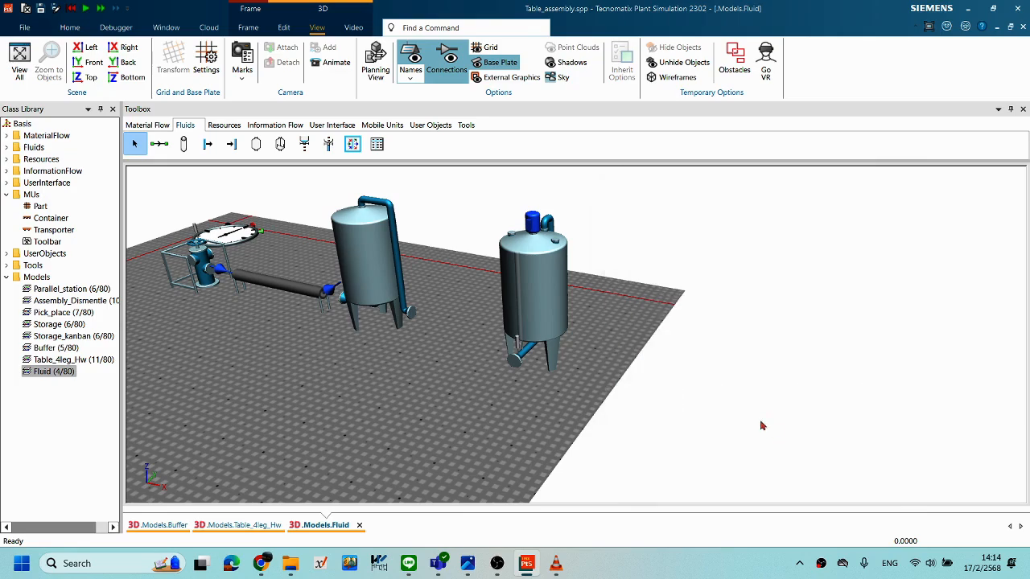
Draw a straight pipe about 2 m long between the tank's outlet and the mixer.
middle_drag(479, 278, 426, 282)
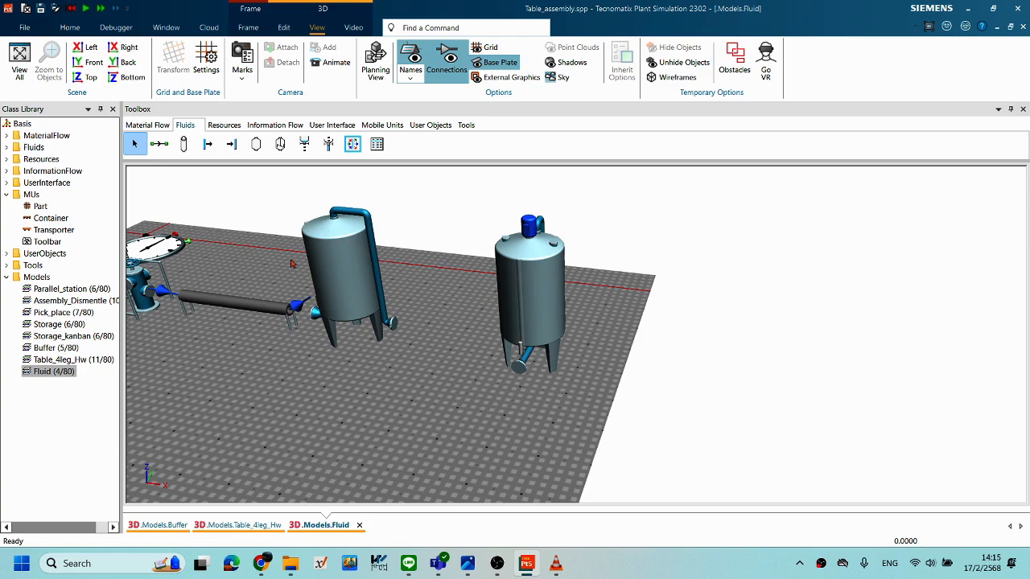
click(183, 146)
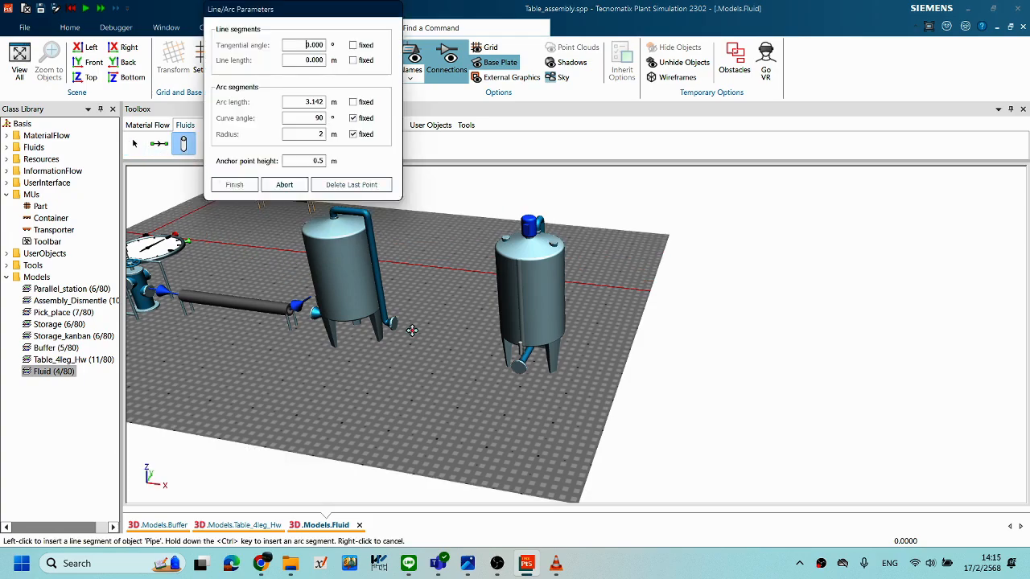
click(391, 324)
middle_drag(425, 328, 441, 325)
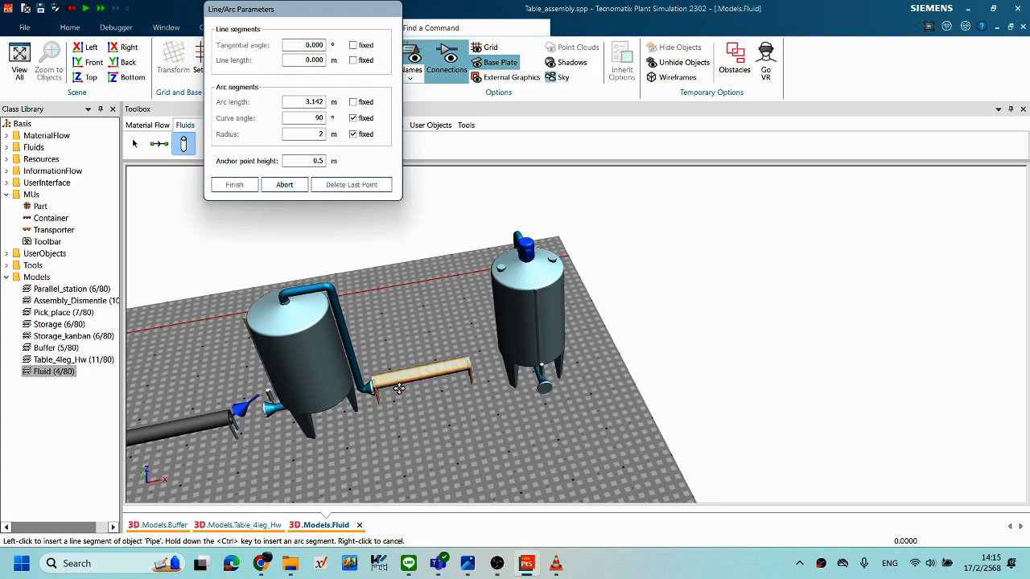
middle_drag(398, 389, 425, 397)
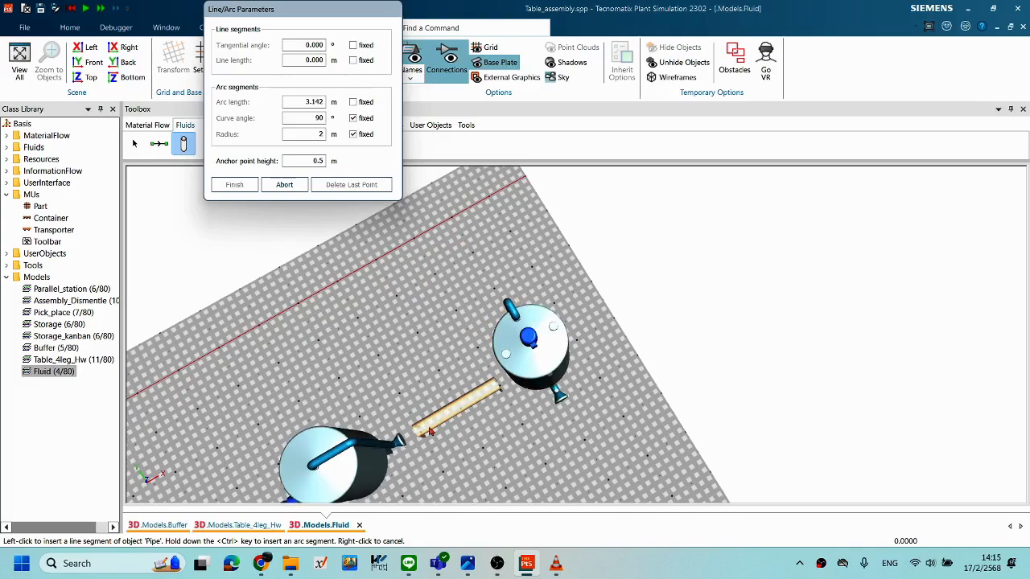
click(422, 429)
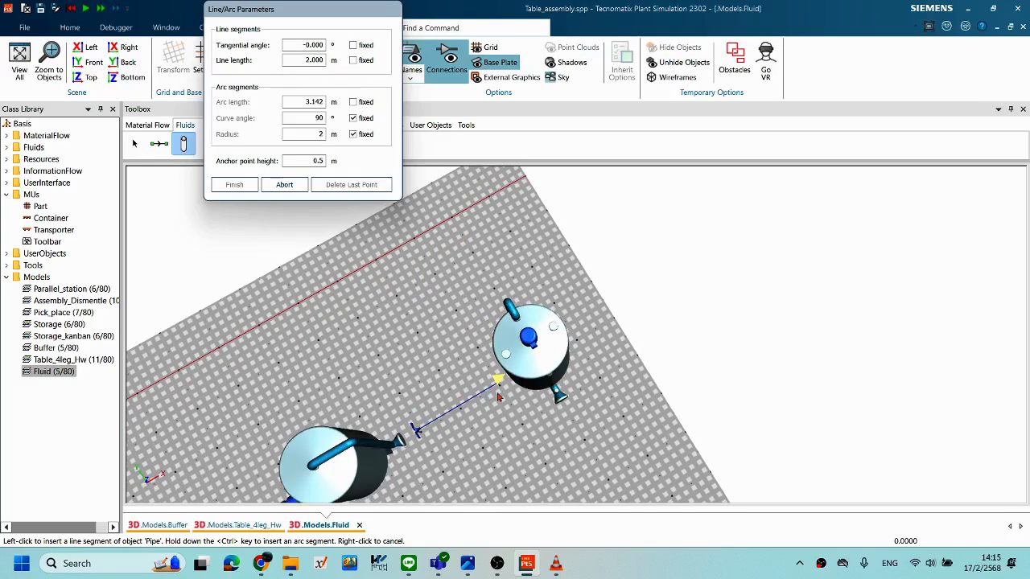
click(494, 392)
middle_drag(424, 383, 456, 364)
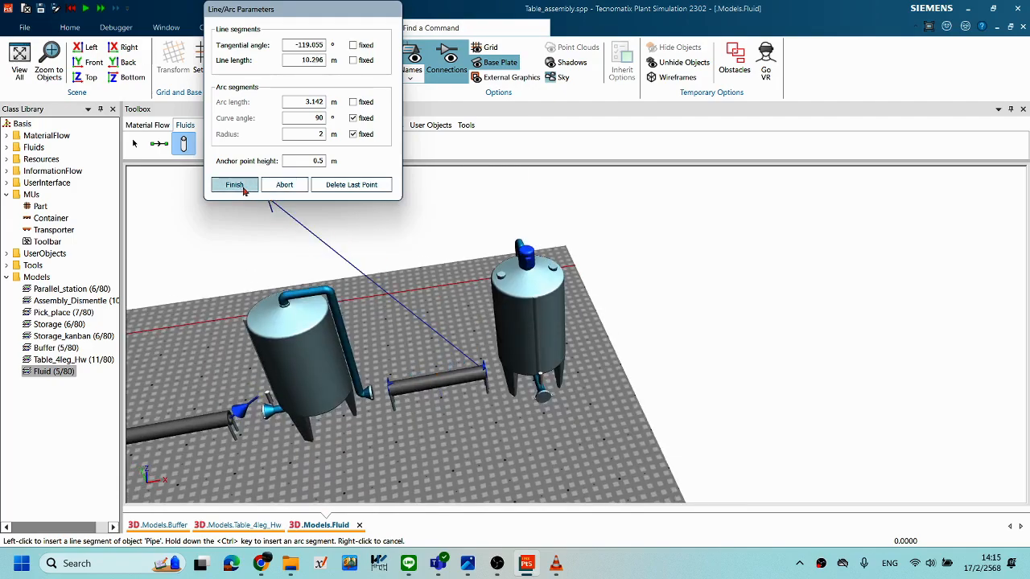
click(238, 186)
Connect the tank to the new pipe, and connect that pipe to the mixer.
click(158, 143)
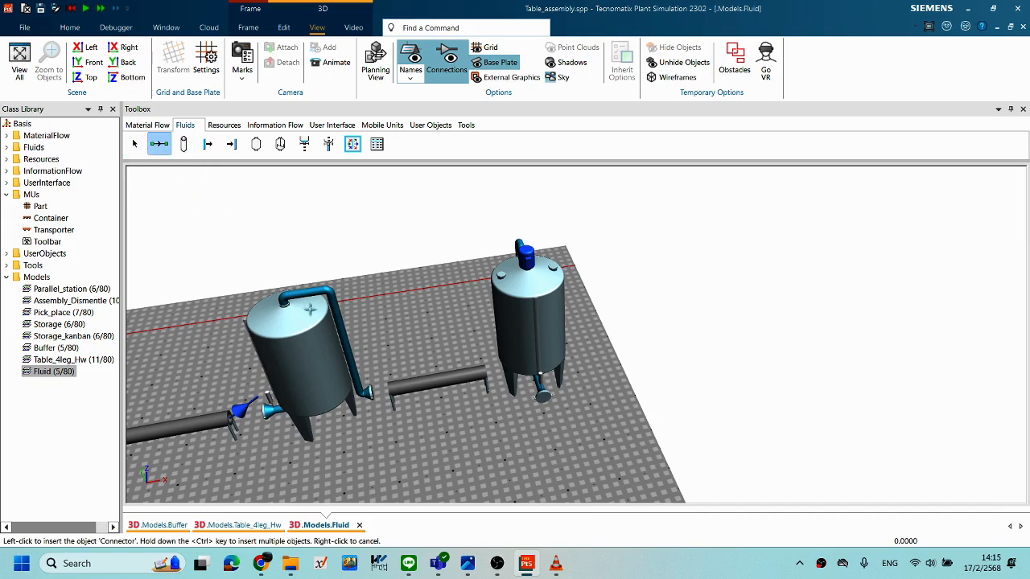
click(334, 378)
click(399, 387)
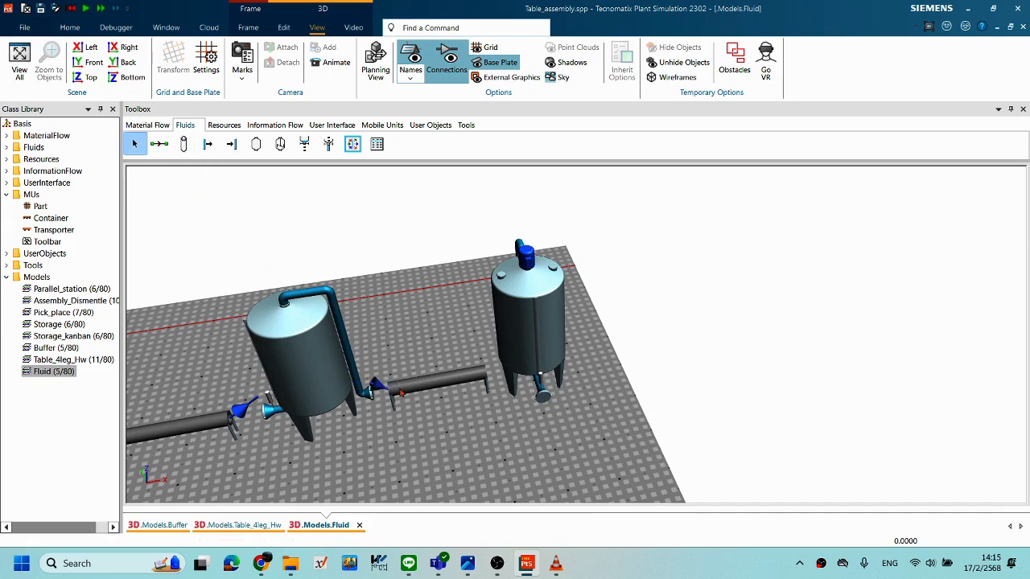
click(159, 143)
click(476, 374)
click(549, 344)
Rotate the mixer so its inlet faces the end of the second pipe, and move it closer to that pipe.
middle_drag(574, 345, 464, 407)
scroll(566, 340, down, 3)
right_drag(463, 408, 510, 331)
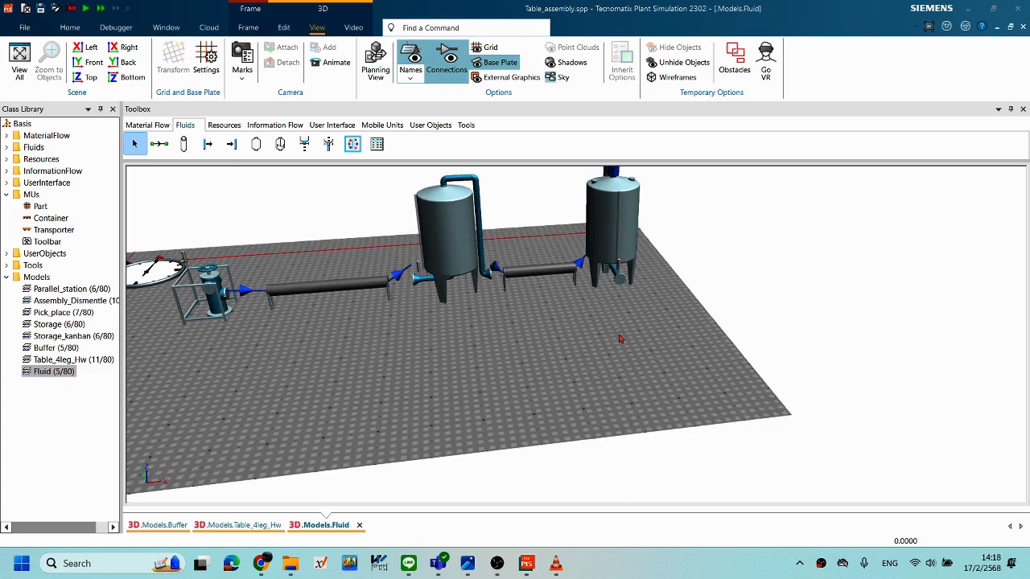
scroll(607, 321, up, 3)
right_drag(584, 313, 582, 386)
middle_drag(581, 281, 617, 305)
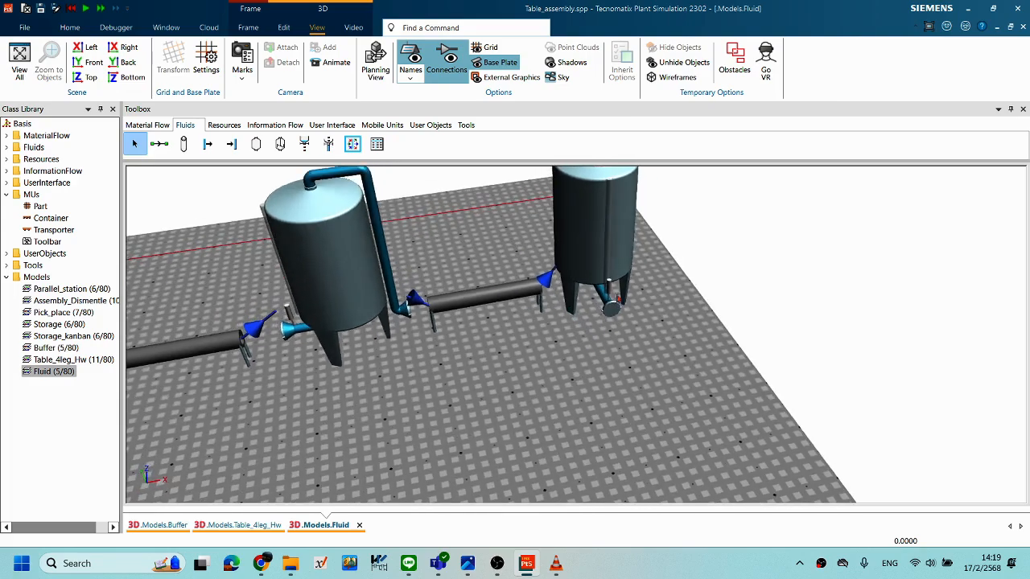
click(609, 256)
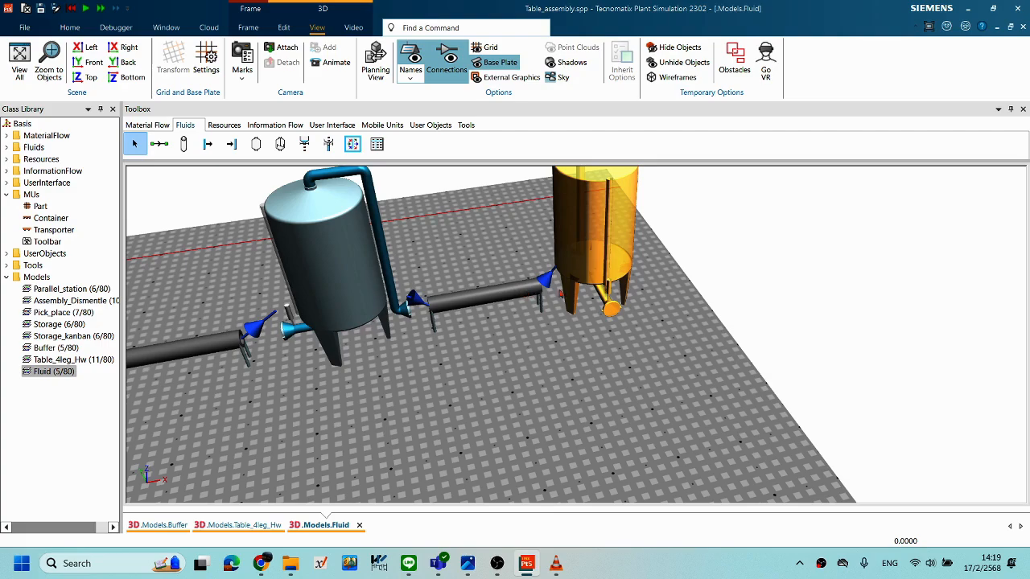
middle_drag(678, 288, 589, 272)
click(617, 324)
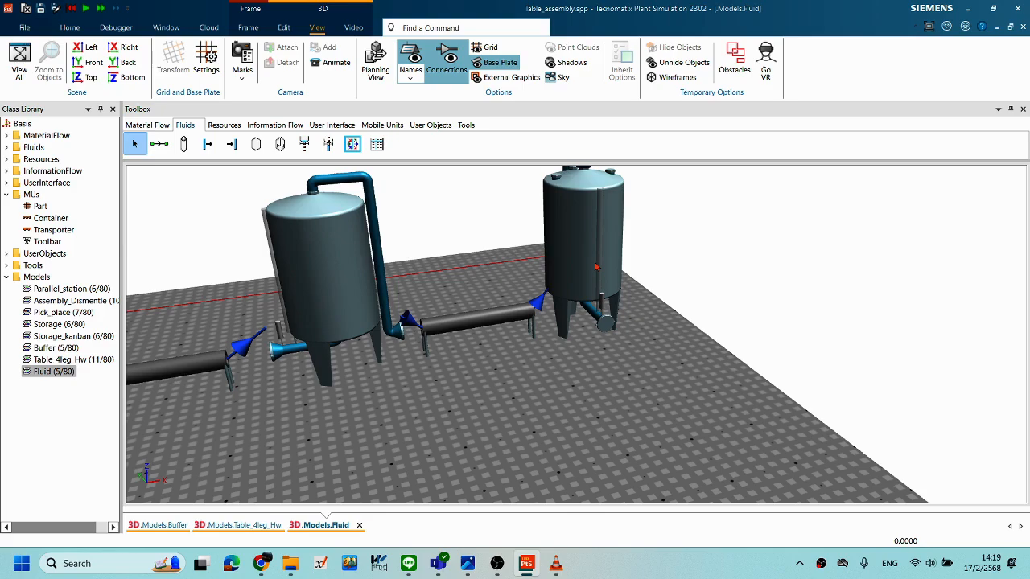
key(ctrl+z)
click(588, 354)
drag(575, 280, 624, 274)
mouse_move(594, 299)
middle_down()
mouse_move(643, 305)
mouse_move(602, 288)
middle_up()
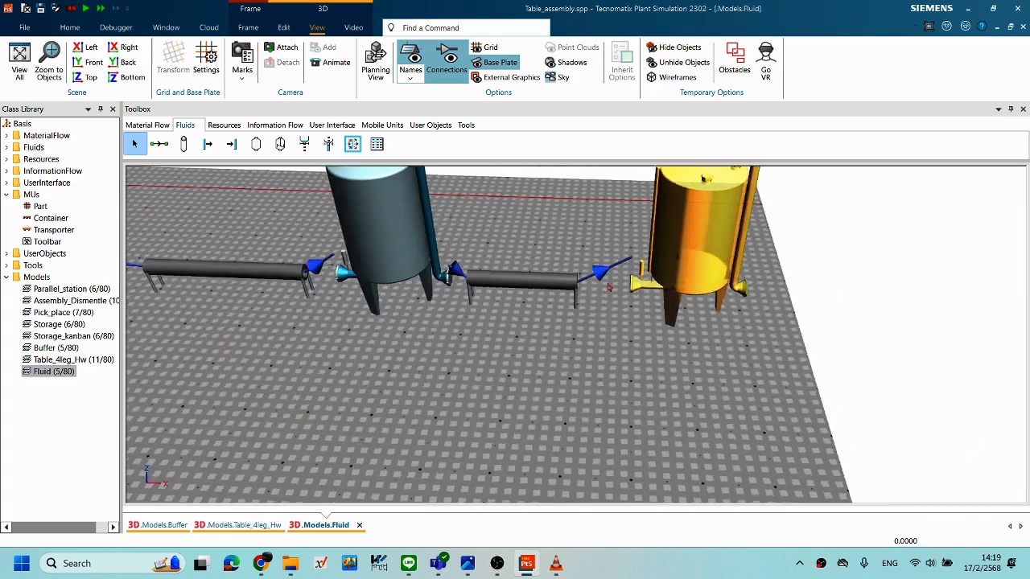
drag(645, 267, 626, 270)
Review the mixer's volume, product and processing time settings, and close its settings dialog.
middle_drag(572, 355, 605, 357)
scroll(605, 357, down, 3)
middle_drag(517, 358, 491, 354)
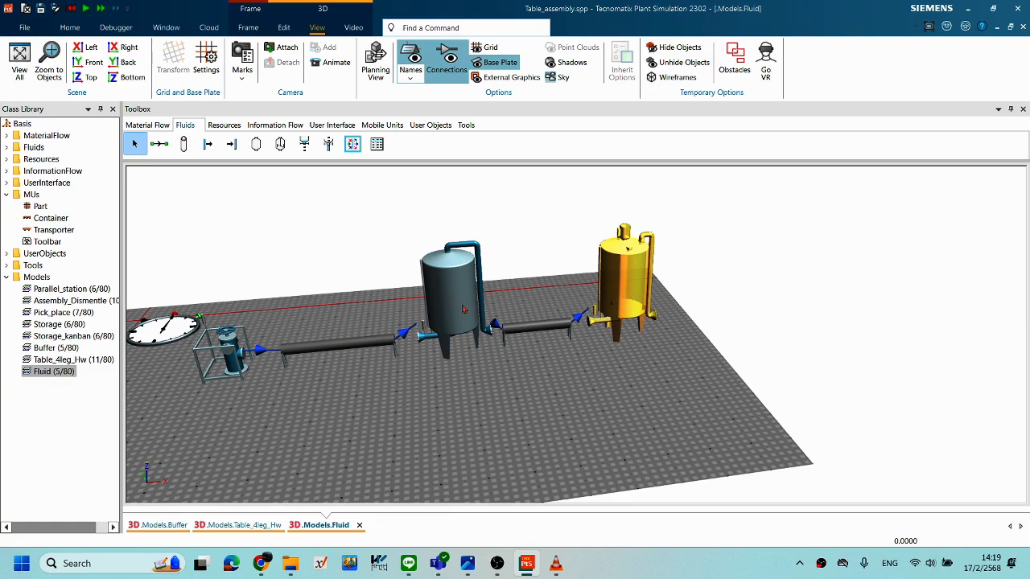
middle_drag(596, 310, 620, 307)
middle_drag(603, 352, 594, 354)
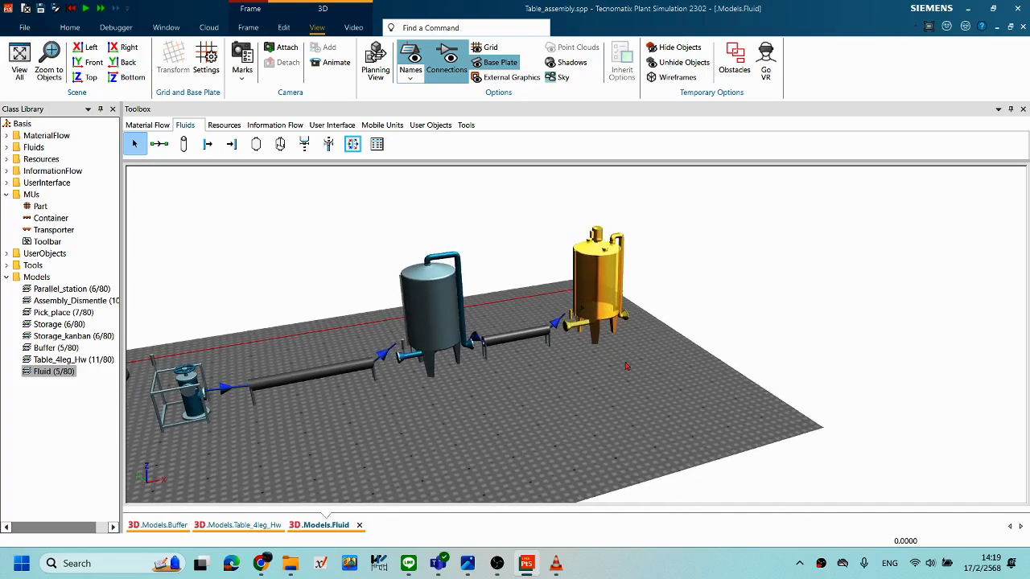
scroll(630, 401, up, 2)
scroll(621, 387, up, 2)
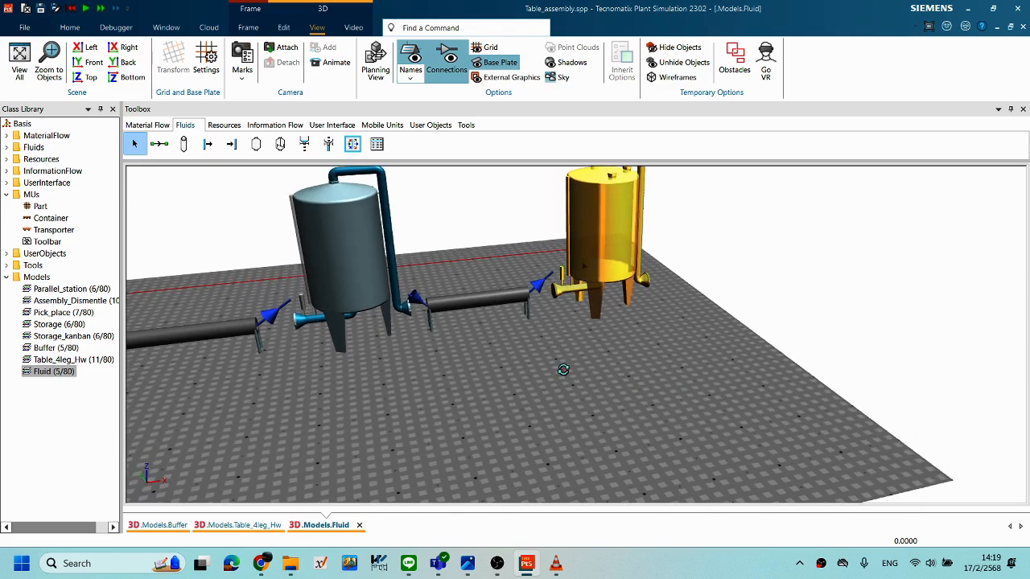
double_click(603, 270)
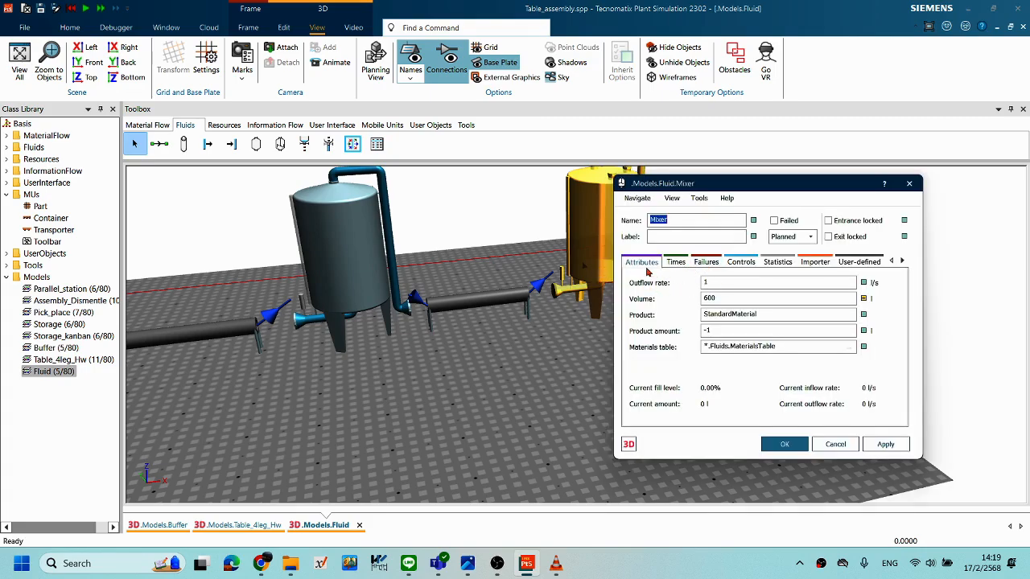
drag(677, 190, 318, 203)
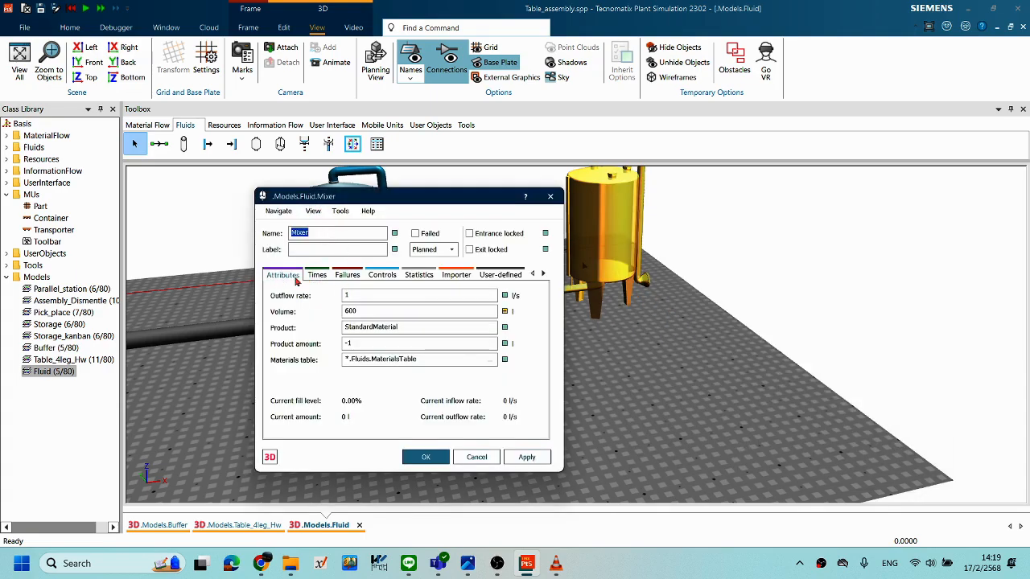
click(374, 312)
click(317, 274)
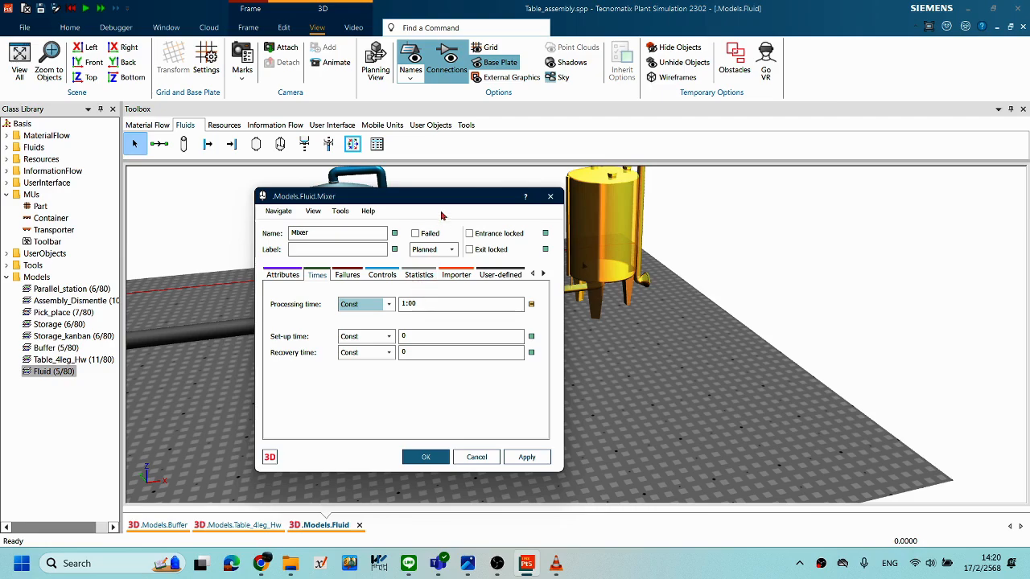
drag(470, 201, 810, 252)
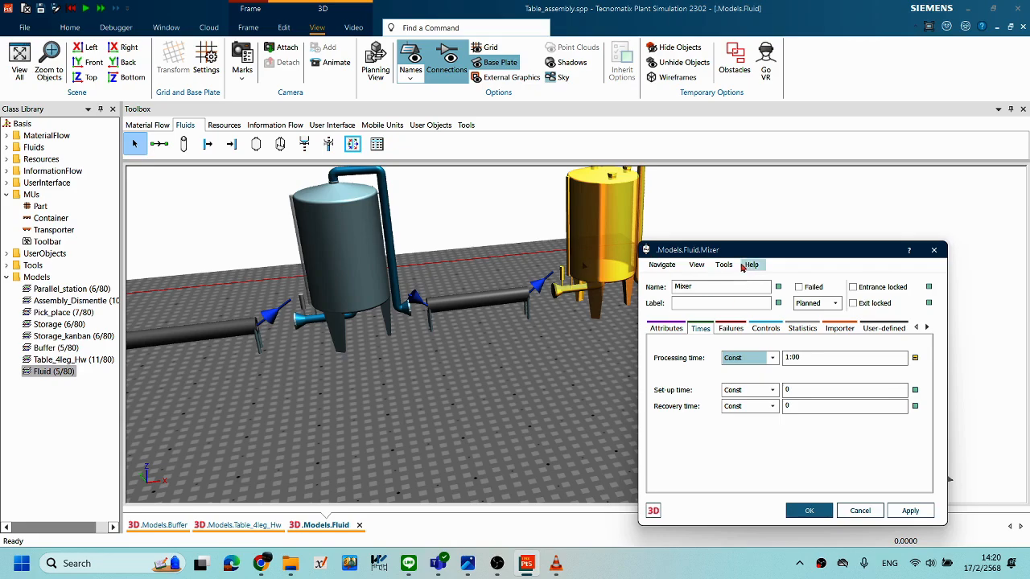
drag(726, 243, 747, 224)
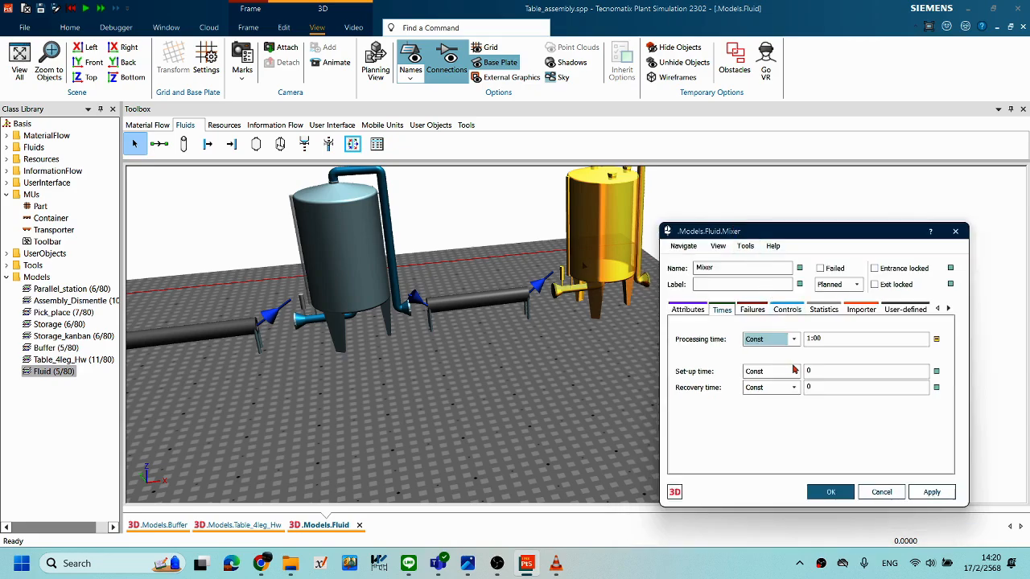
click(829, 493)
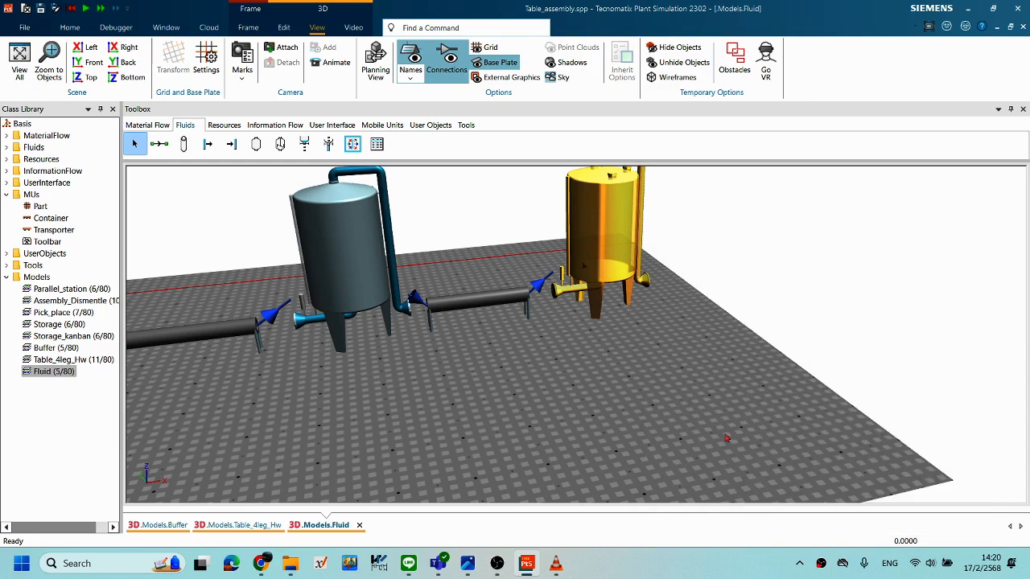
Reset the fluid model's simulation and run it, with the tank and mixer in view.
right_drag(476, 366, 729, 355)
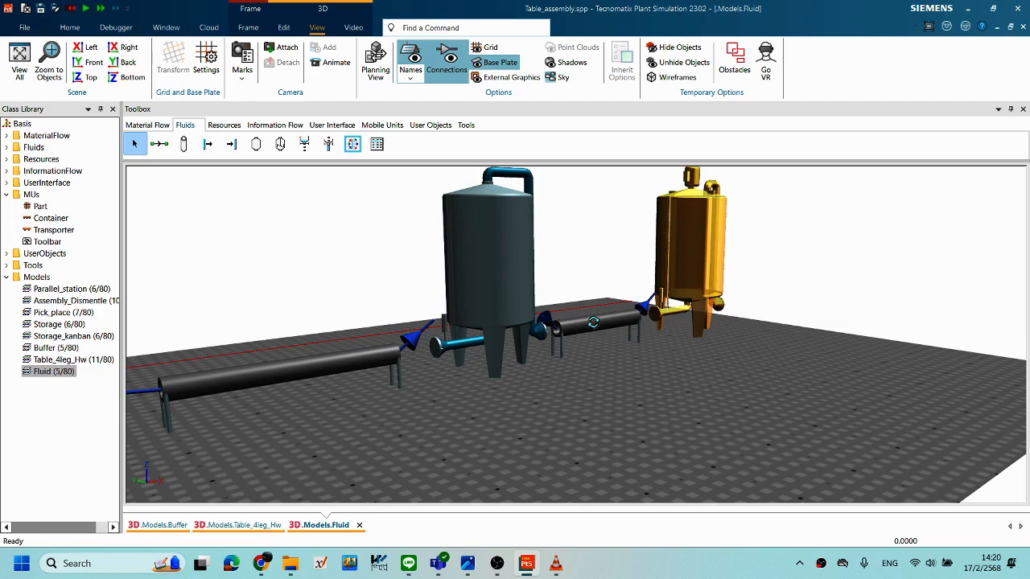
scroll(595, 327, down, 2)
right_click(639, 369)
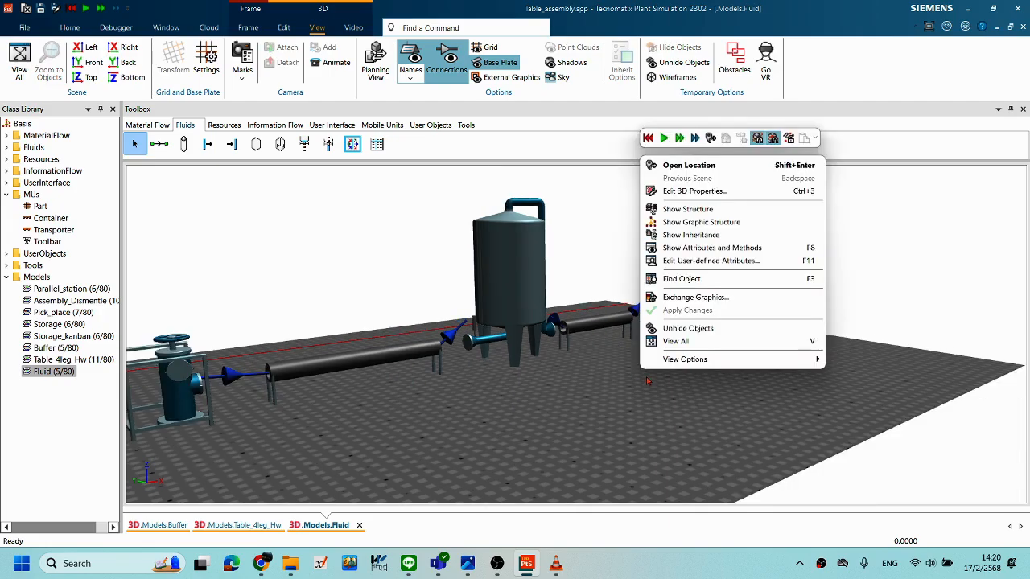
click(591, 383)
right_click(712, 359)
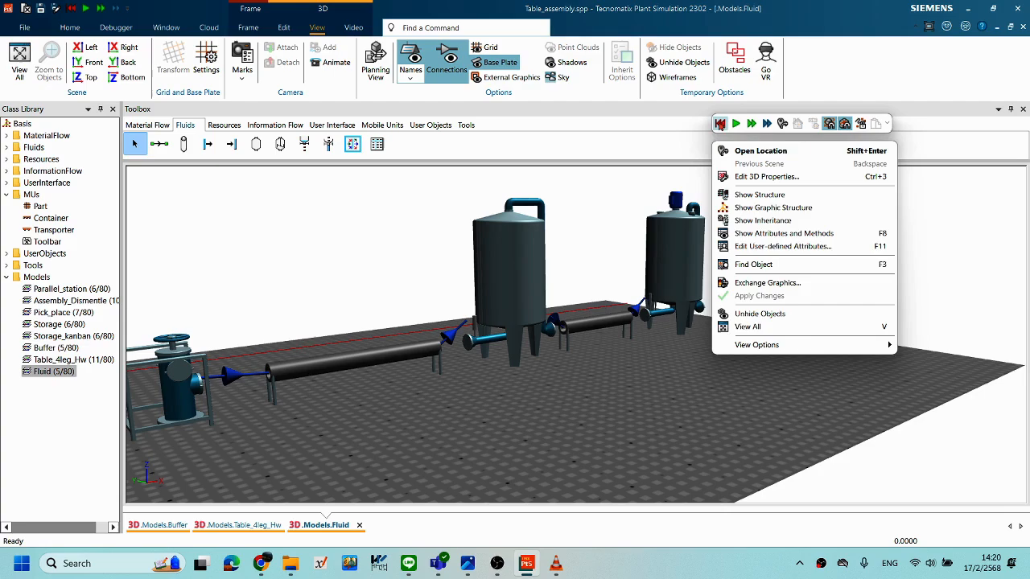
click(721, 125)
click(736, 125)
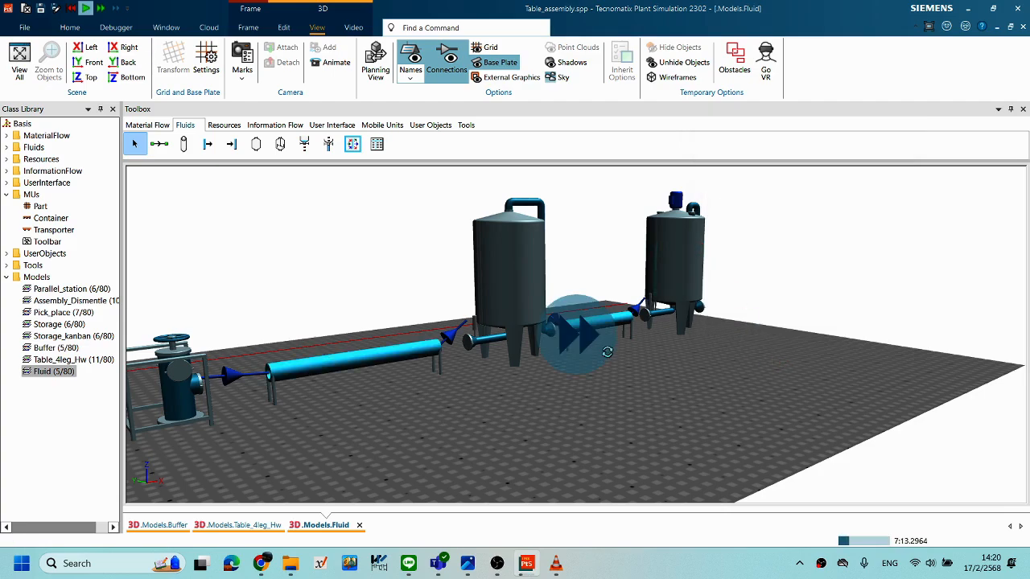
scroll(662, 229, up, 2)
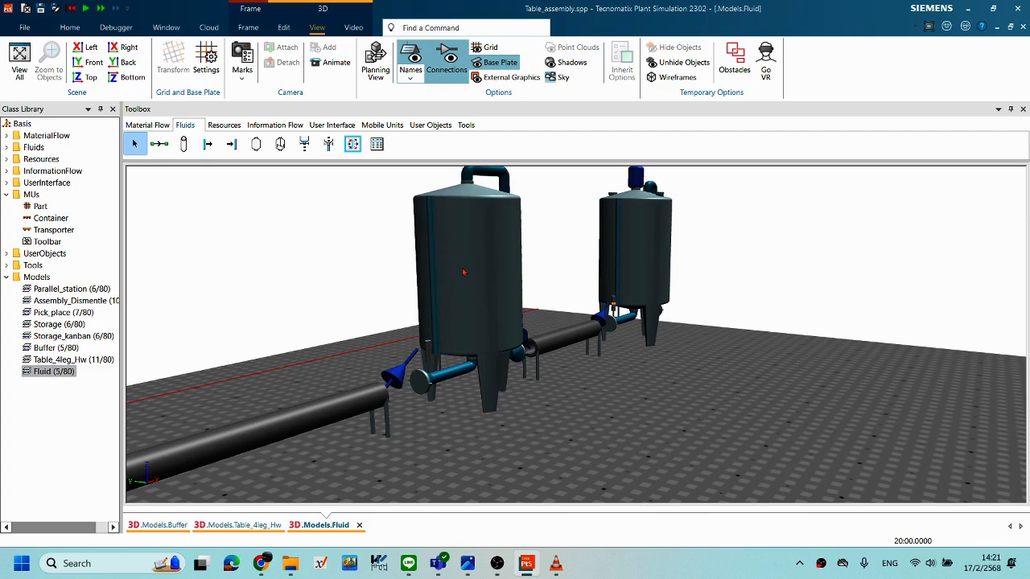
Examine the tank, the mixer and their connecting pipes from several angles after the simulation run.
middle_drag(560, 358, 557, 343)
right_drag(734, 347, 809, 361)
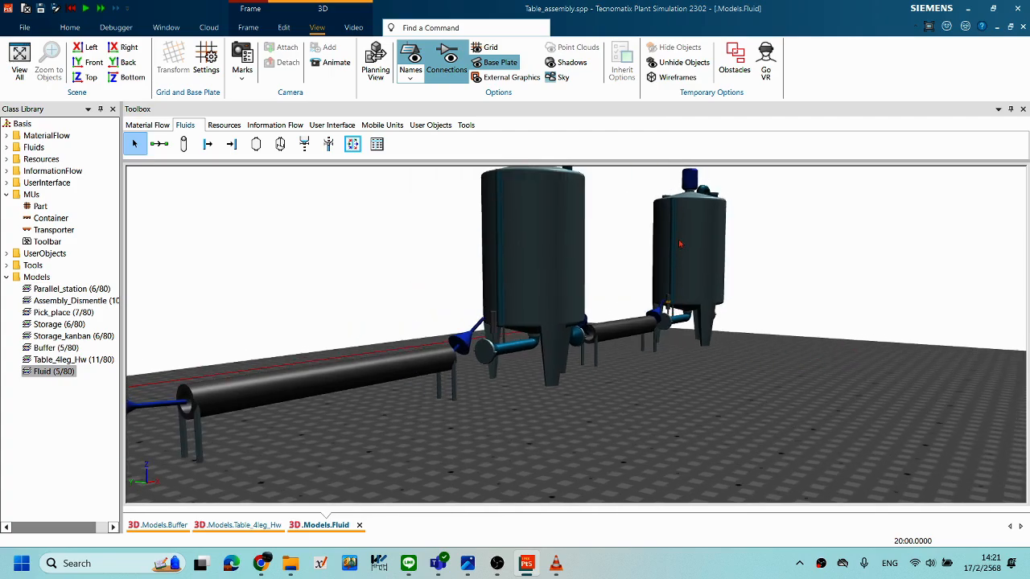
middle_drag(583, 365, 550, 357)
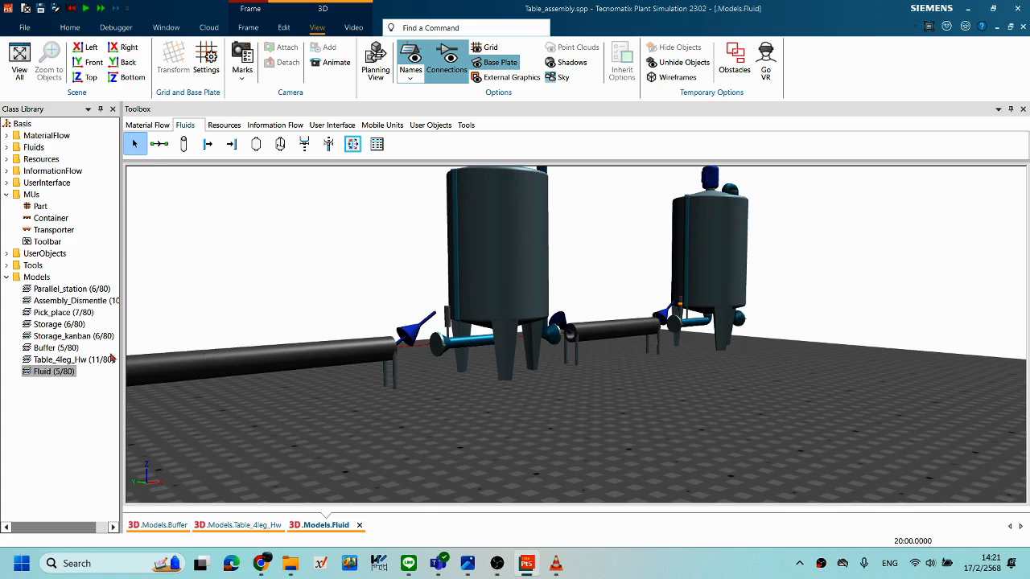
middle_drag(633, 391, 583, 394)
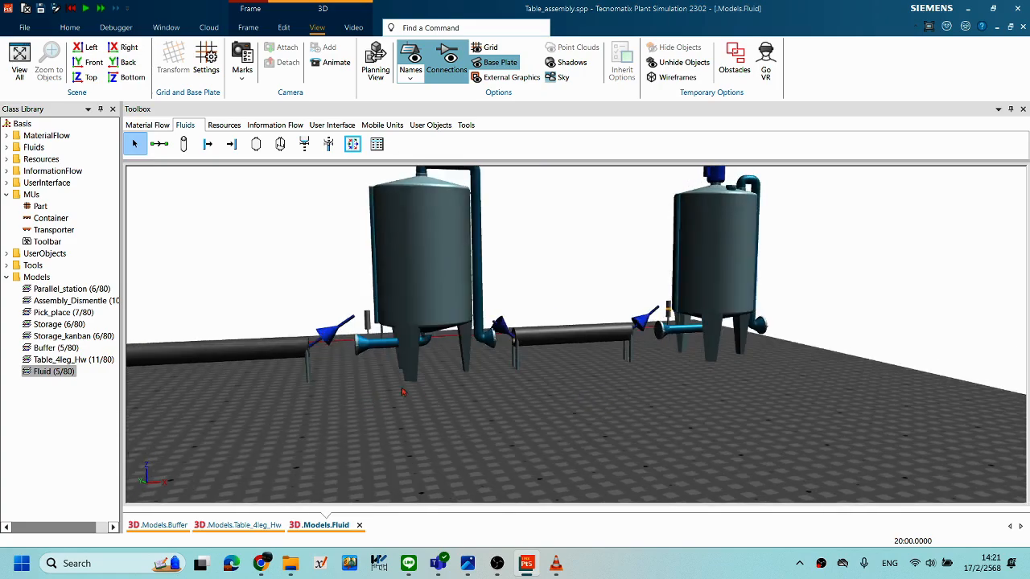
middle_drag(284, 348, 209, 357)
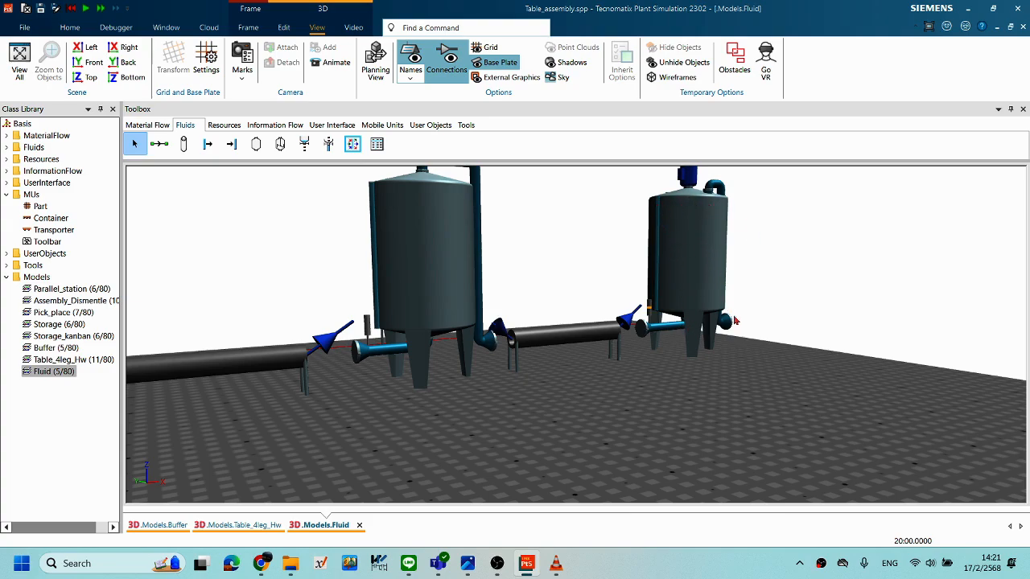
right_drag(769, 318, 701, 333)
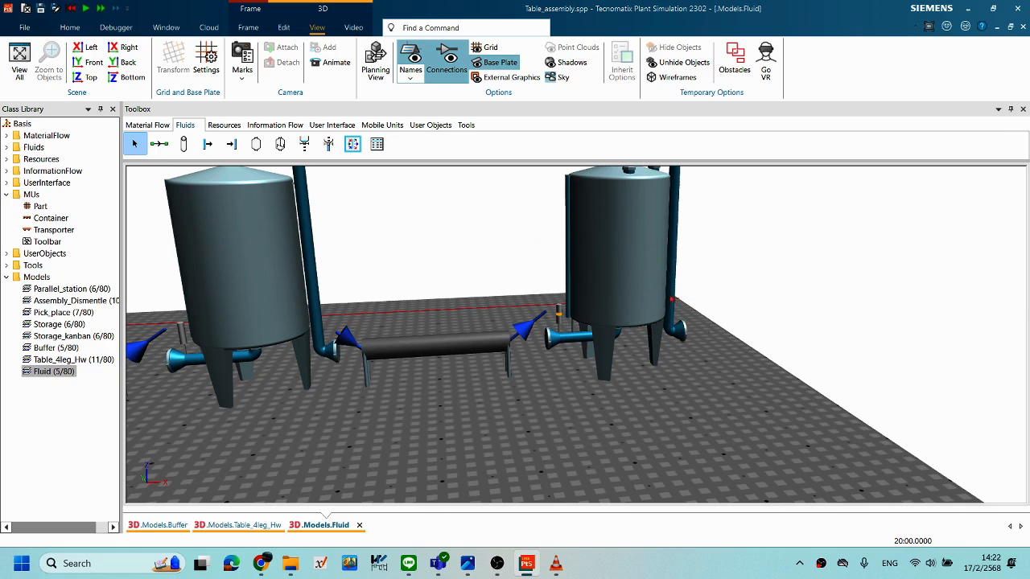
middle_drag(613, 302, 538, 321)
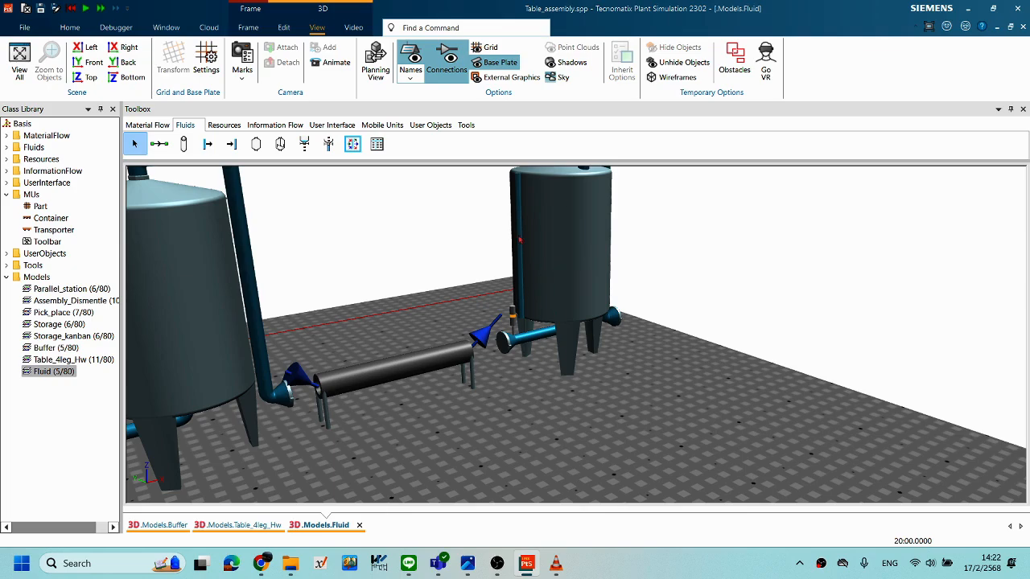
right_drag(338, 311, 669, 306)
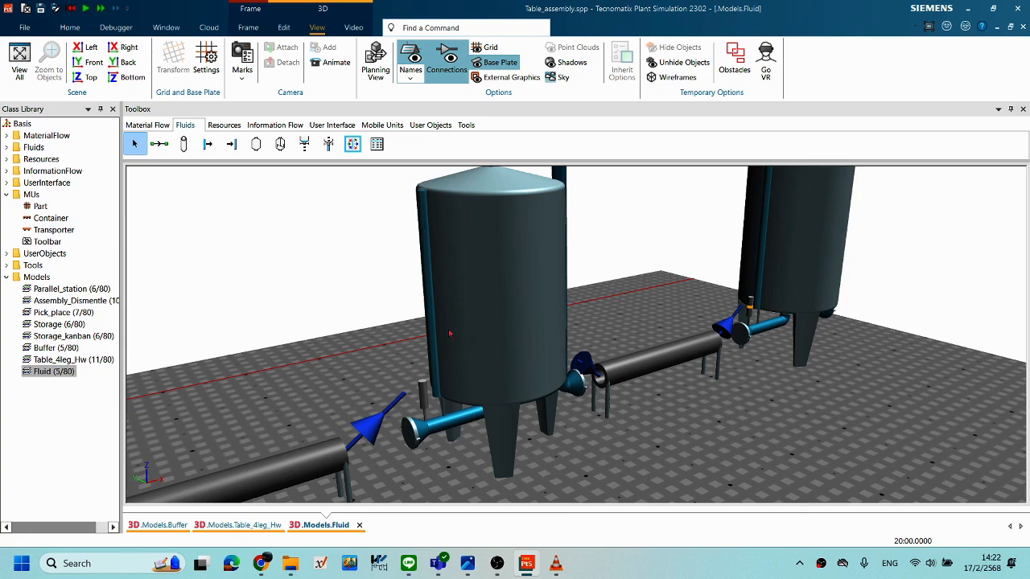
scroll(609, 389, down, 6)
mouse_move(665, 415)
middle_down()
mouse_move(555, 409)
mouse_move(646, 414)
middle_up()
mouse_move(456, 417)
middle_down()
mouse_move(609, 422)
mouse_move(464, 422)
middle_up()
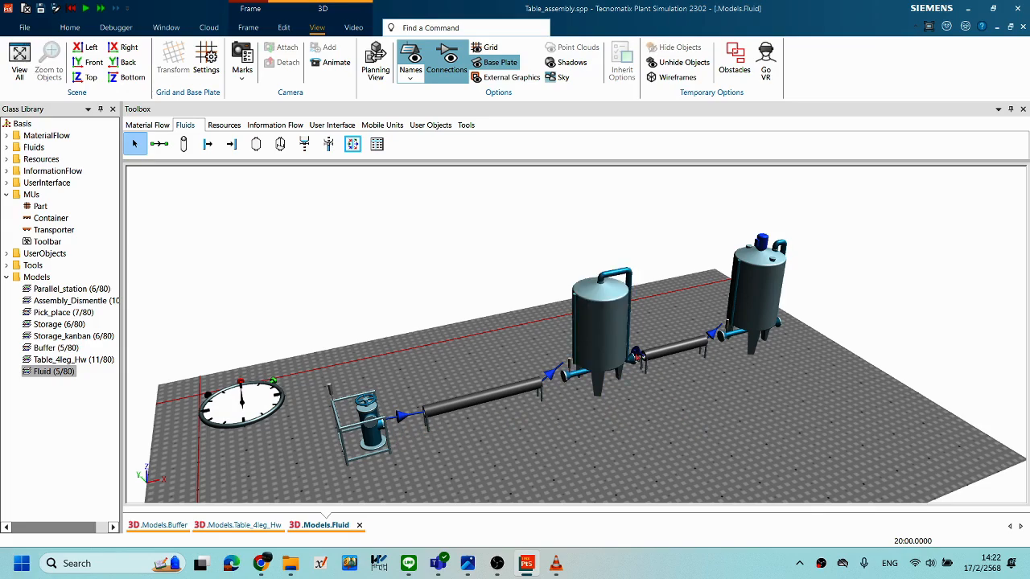
Reset the simulation to time zero.
right_click(699, 431)
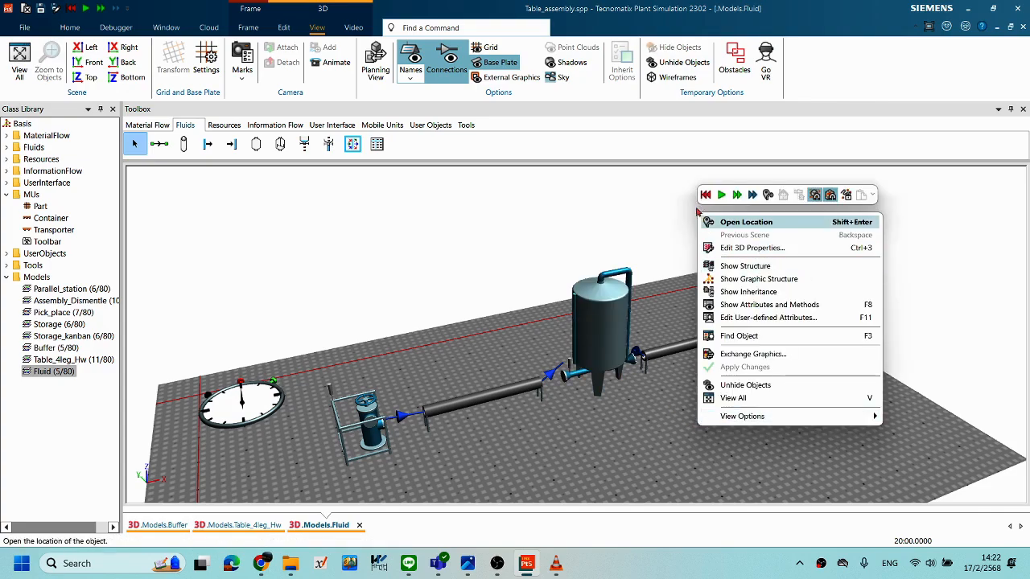
click(646, 405)
right_click(694, 398)
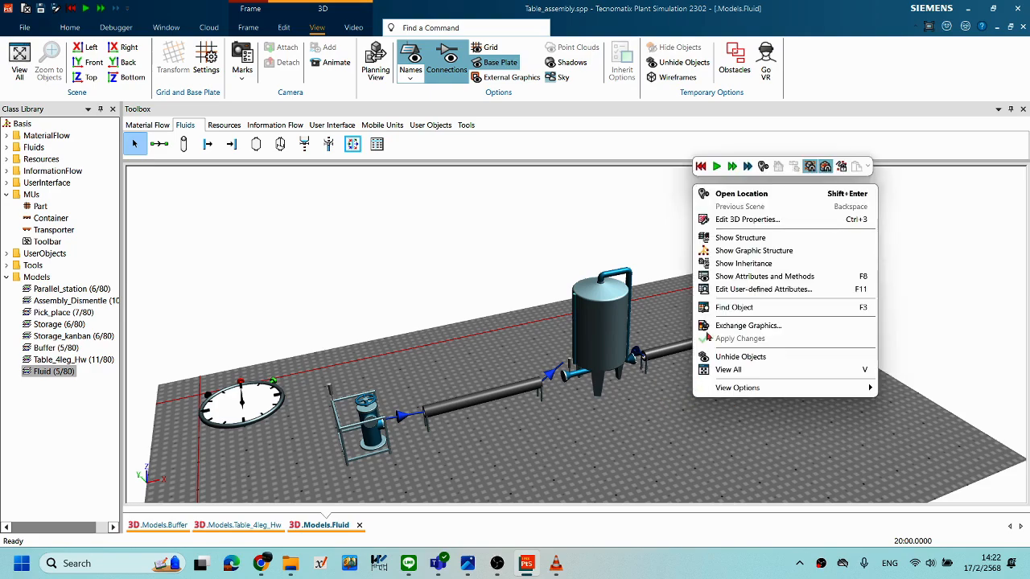
click(699, 167)
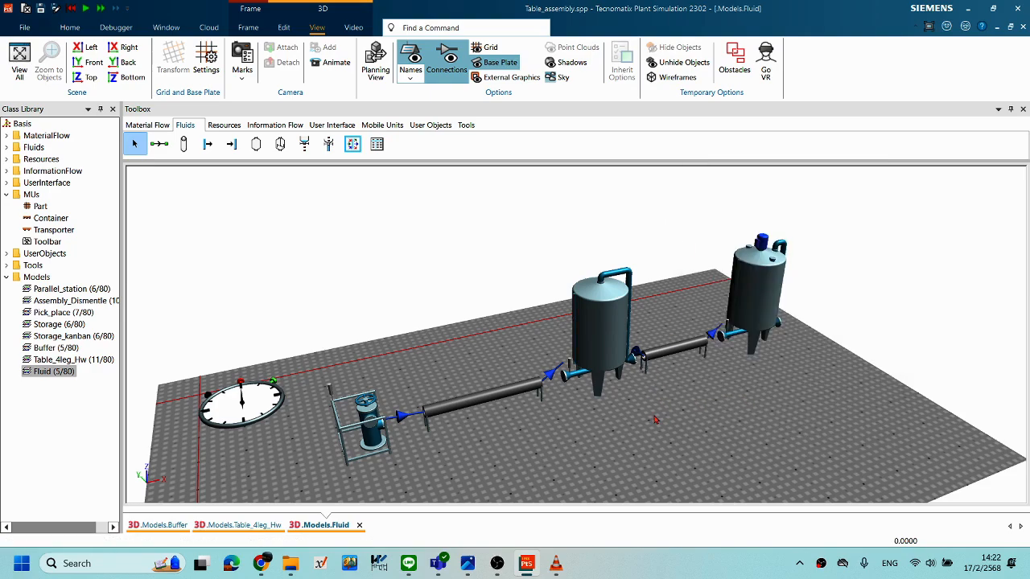
Open the tank's settings and set its outflow rate to 0.5 l/s.
scroll(656, 419, up, 3)
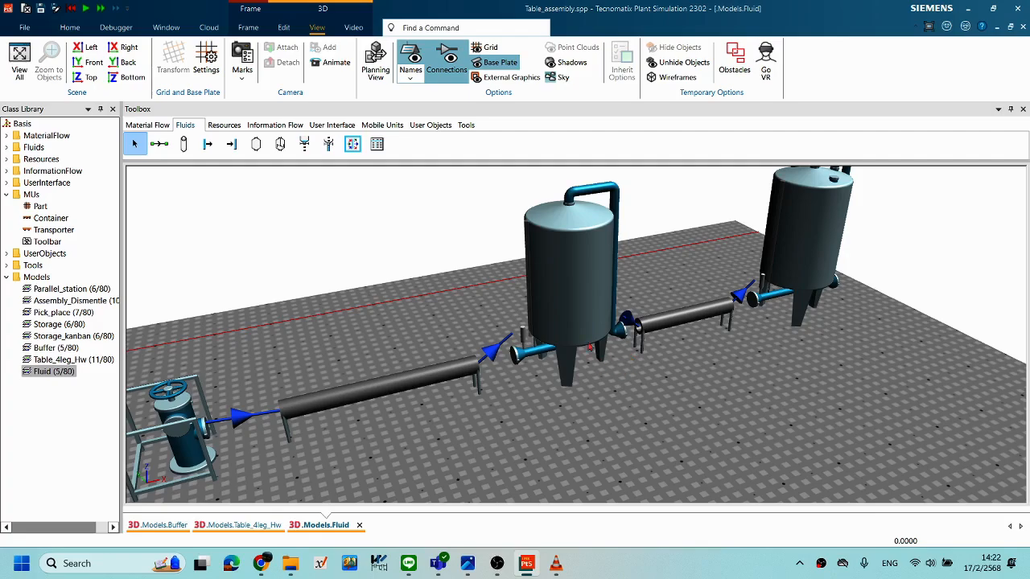
double_click(565, 303)
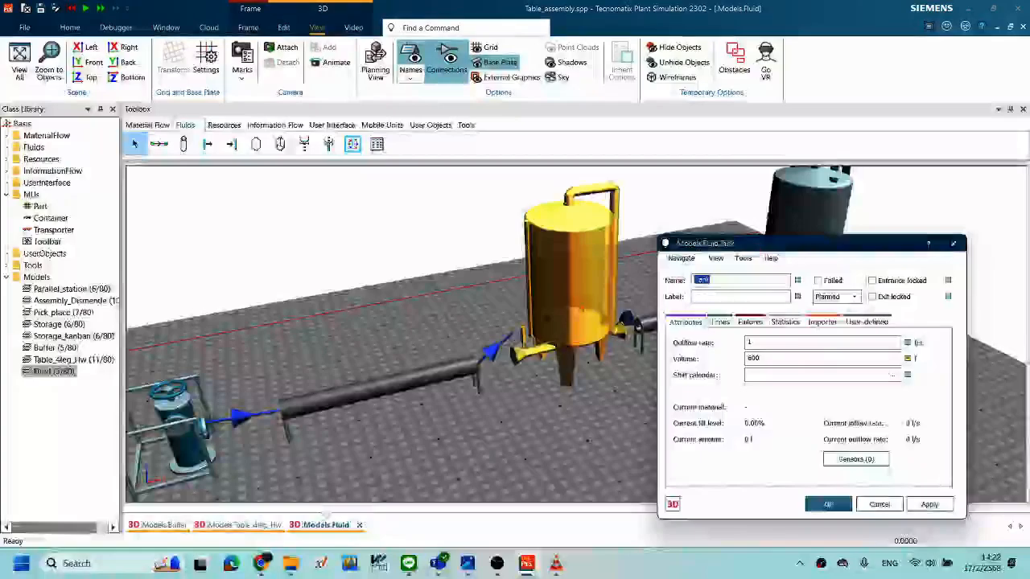
middle_drag(522, 313, 492, 304)
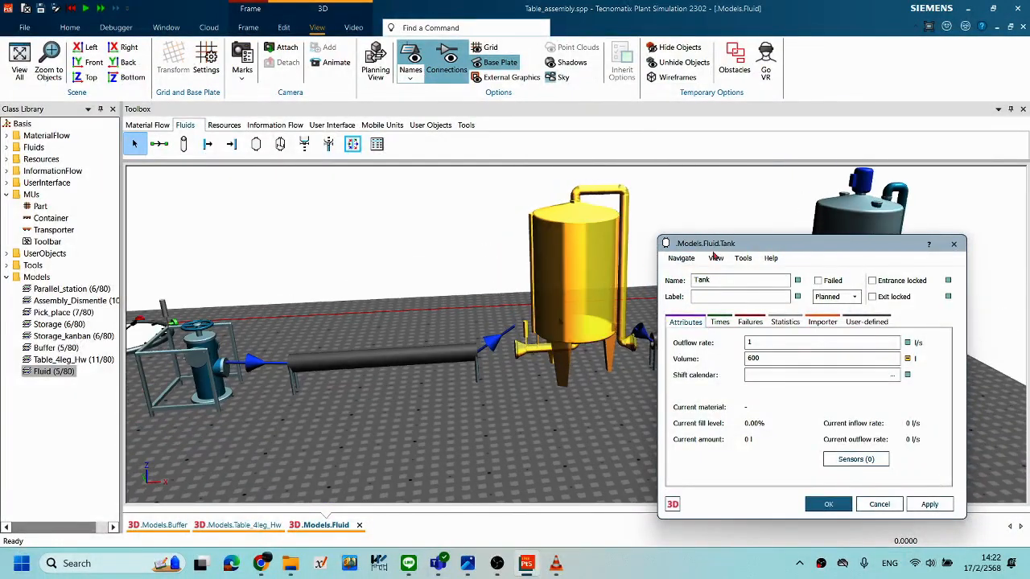
drag(700, 241, 674, 239)
middle_drag(473, 282, 530, 291)
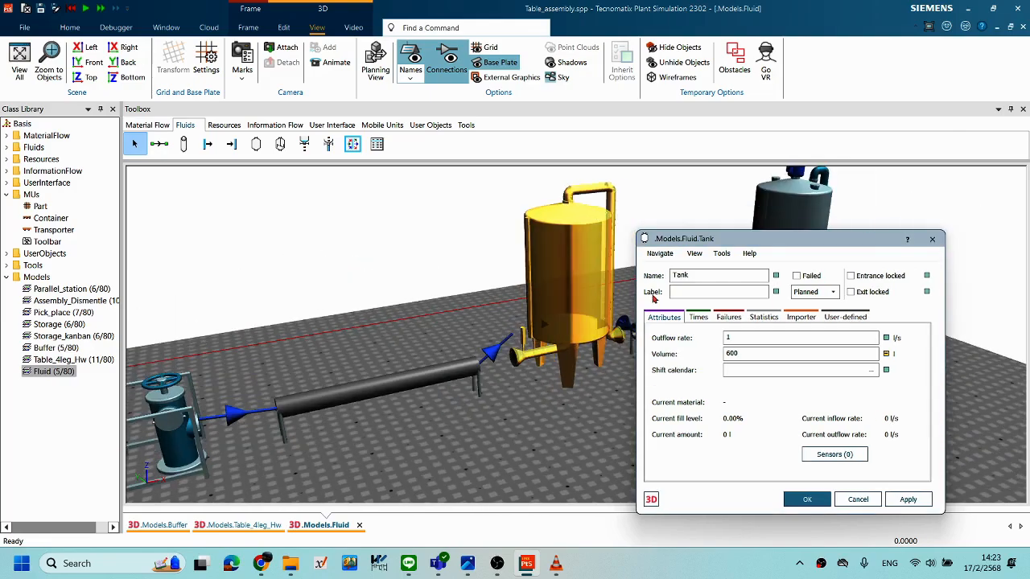
drag(710, 241, 713, 239)
double_click(752, 335)
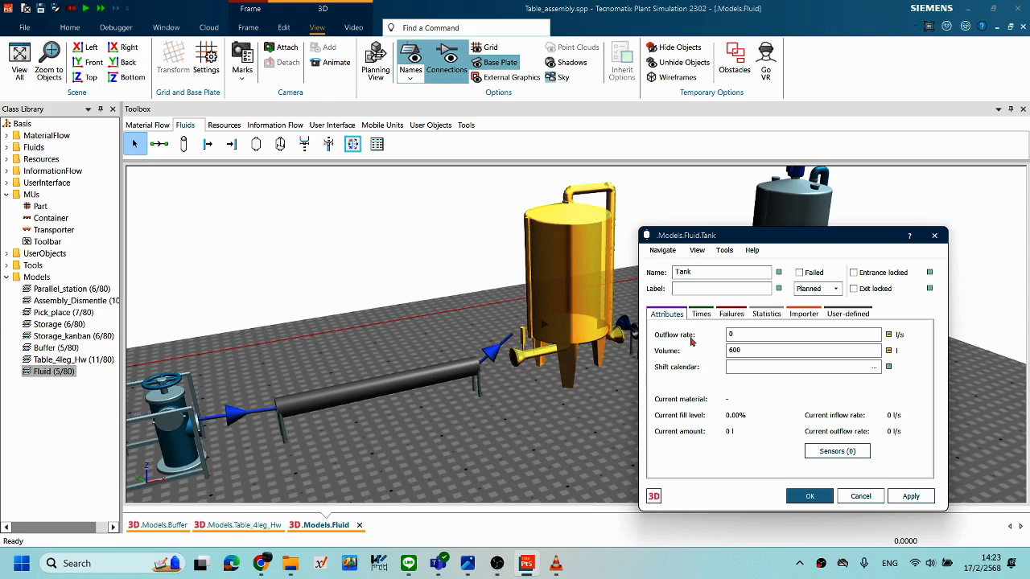
text(0.5)
click(778, 339)
Move the tank's settings dialog aside to view the whole fluid line, and accept the tank's settings.
drag(708, 240, 727, 240)
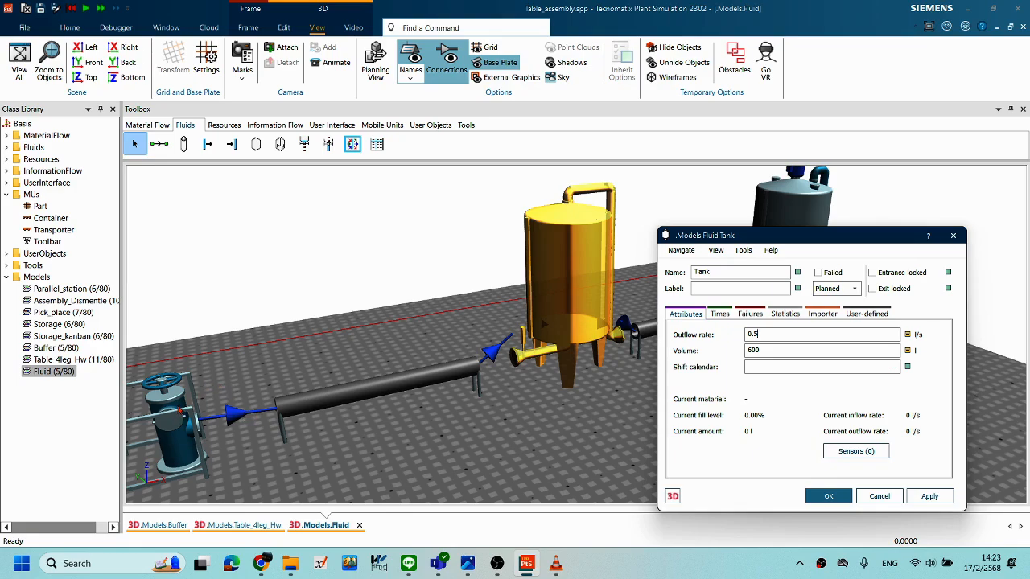
drag(746, 240, 821, 306)
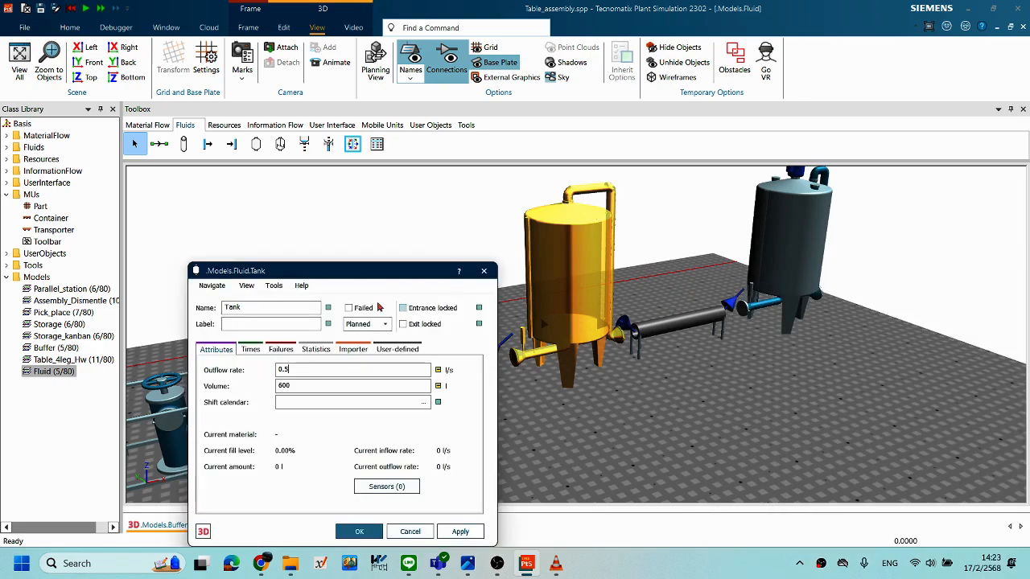
drag(359, 279, 799, 288)
middle_drag(668, 237, 542, 241)
scroll(543, 241, down, 3)
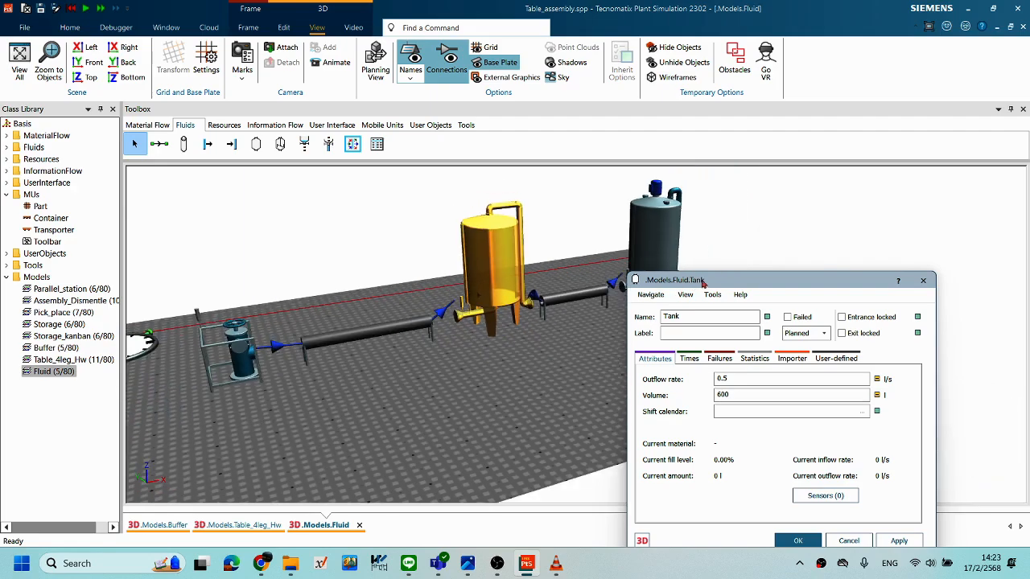
drag(701, 283, 744, 255)
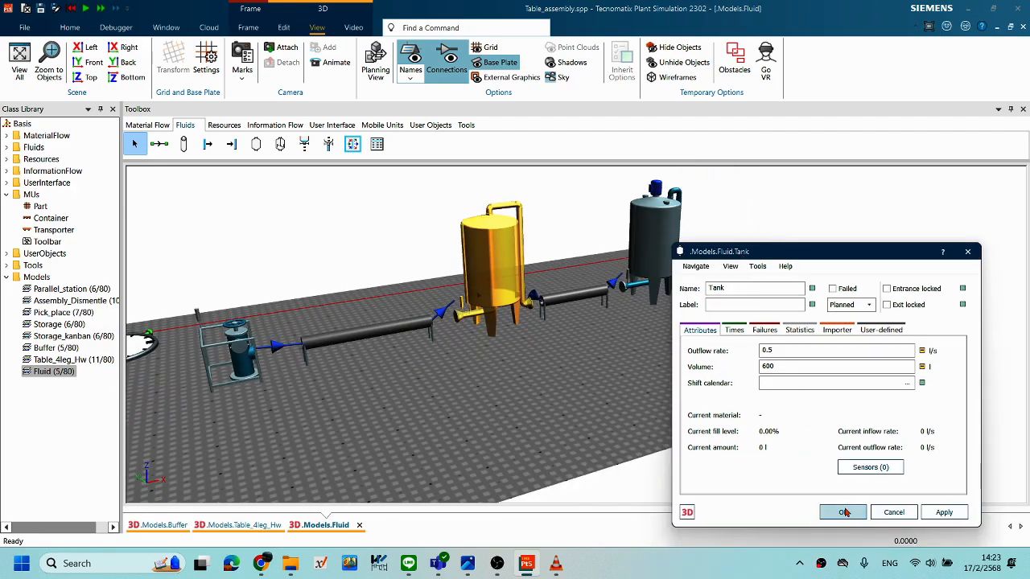
click(845, 512)
click(570, 344)
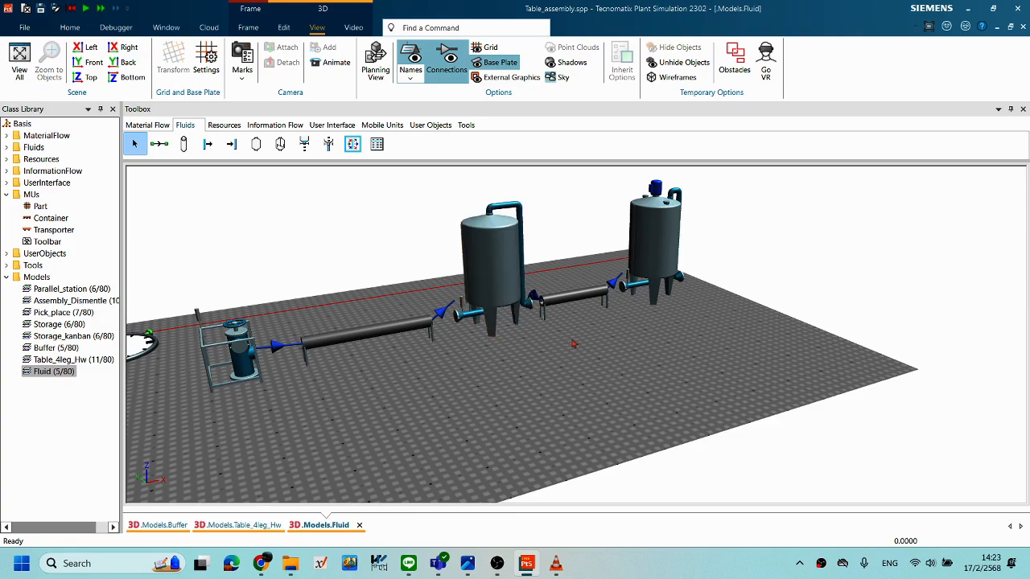
Run the simulation with the changed tank outflow and watch the fluid move through both pipes.
right_click(611, 354)
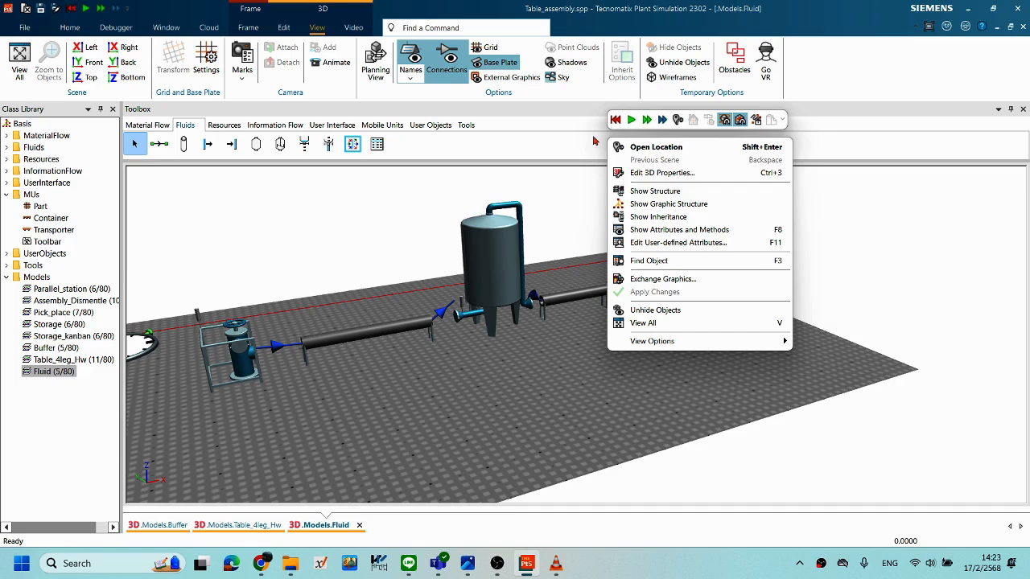
click(630, 120)
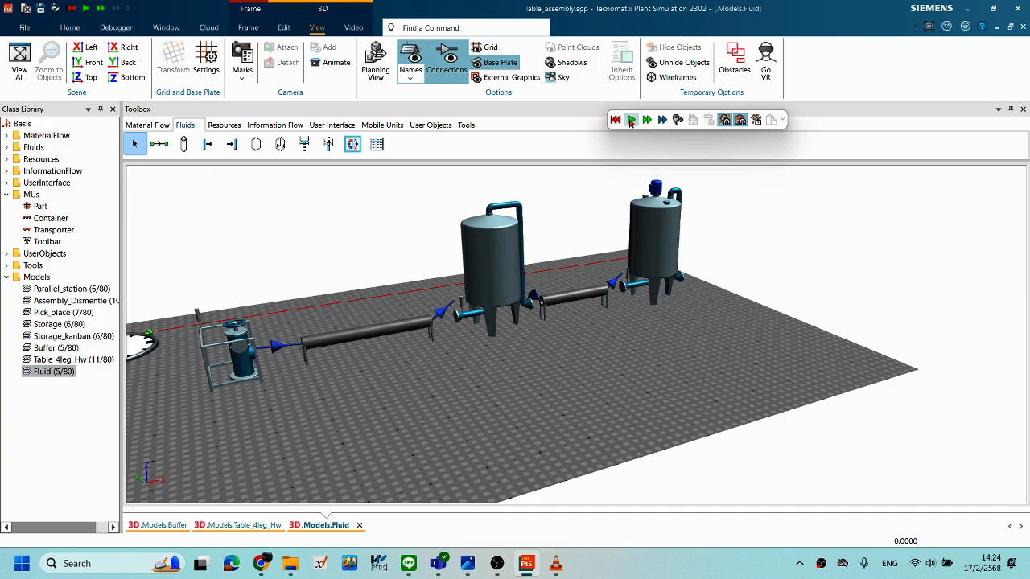
click(630, 122)
middle_drag(474, 278, 559, 270)
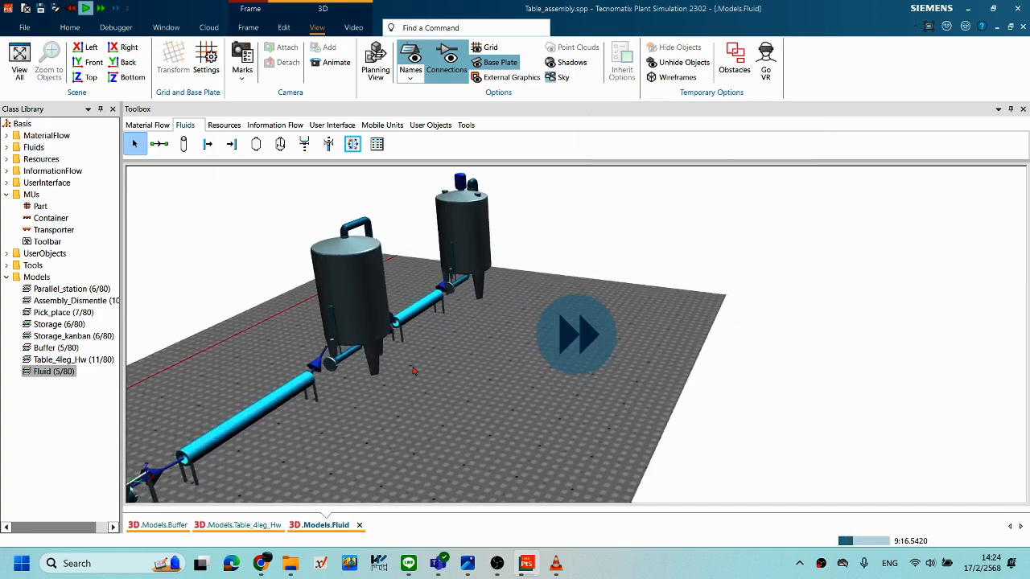
middle_drag(373, 338, 541, 398)
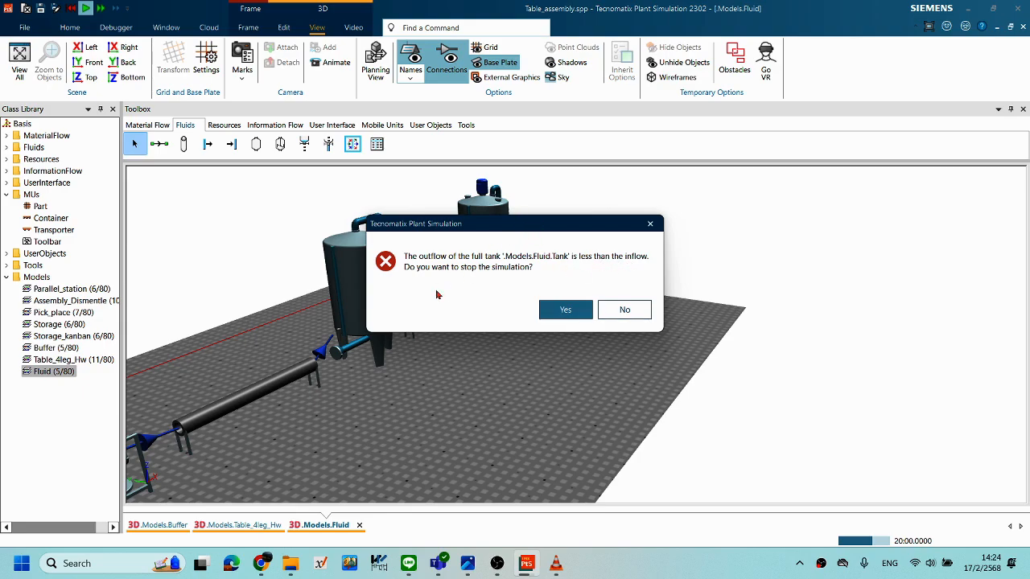
Move the tank outflow error message around to inspect the tank and the pipes behind it.
drag(530, 227, 595, 299)
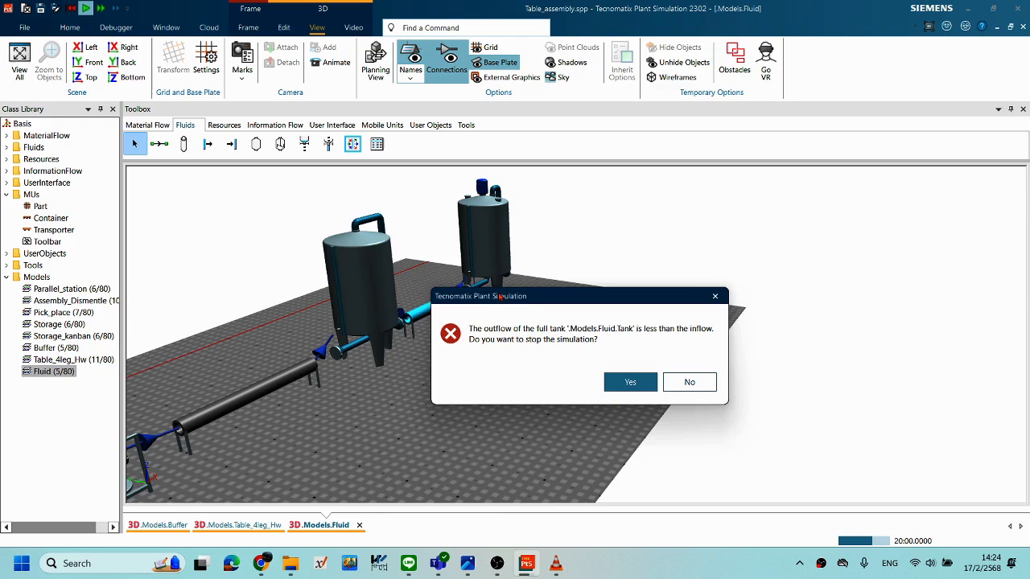
drag(521, 300, 500, 297)
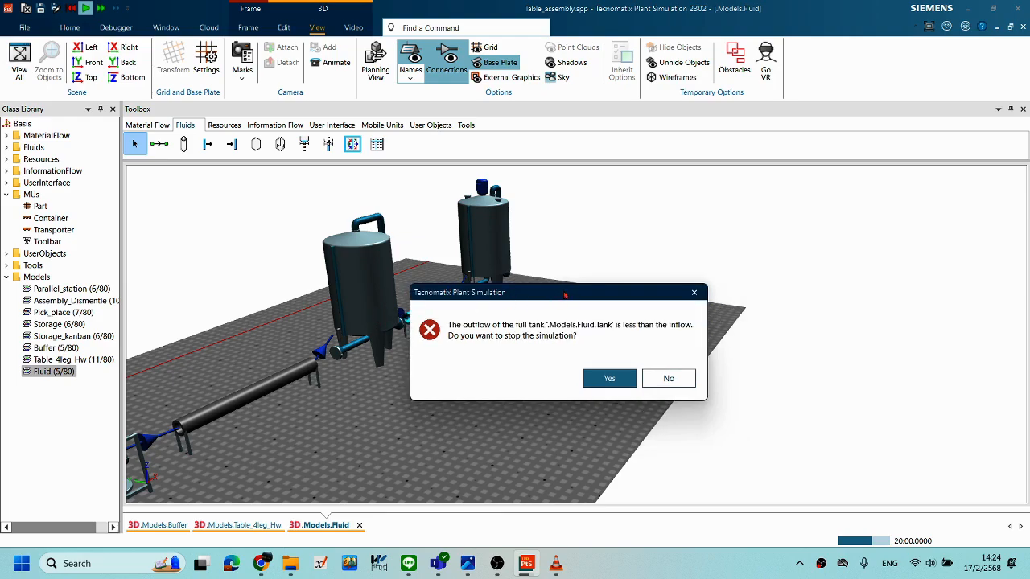
drag(573, 303, 534, 302)
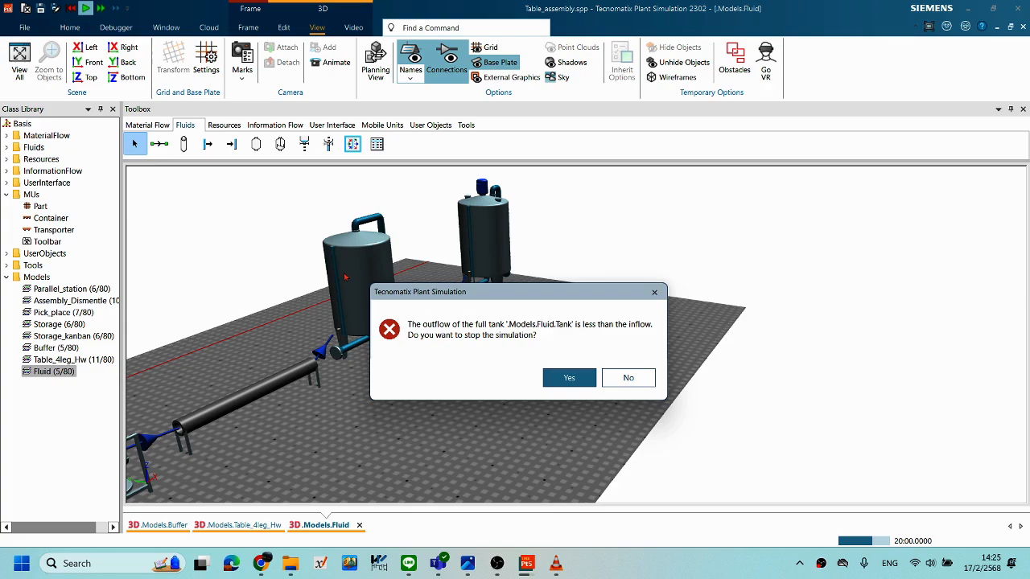
drag(450, 295, 623, 259)
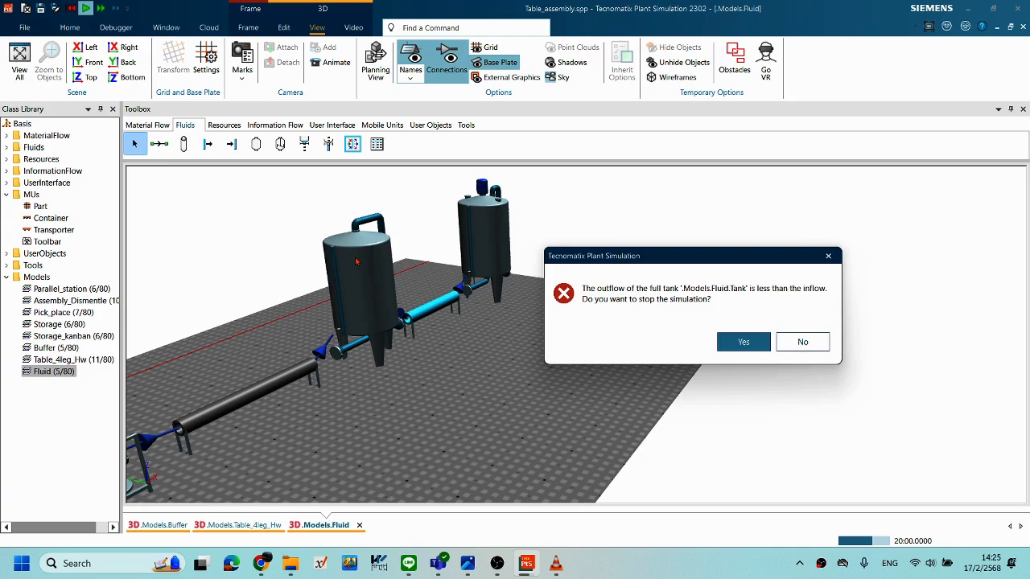
drag(700, 262, 430, 268)
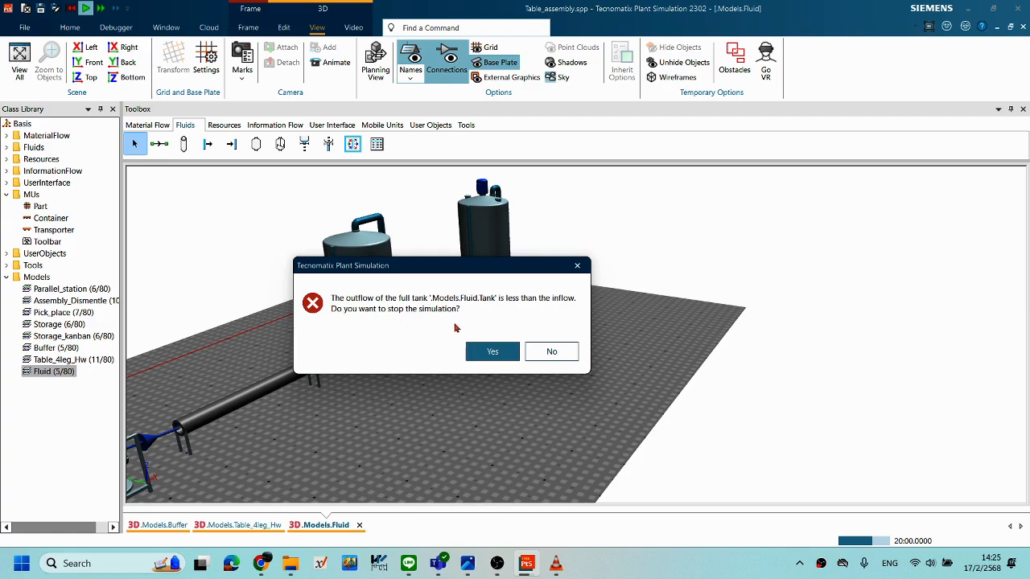
Stop the simulation, dismiss the tank outflow error messages and inspect the fluid line from the source to the mixer.
click(508, 353)
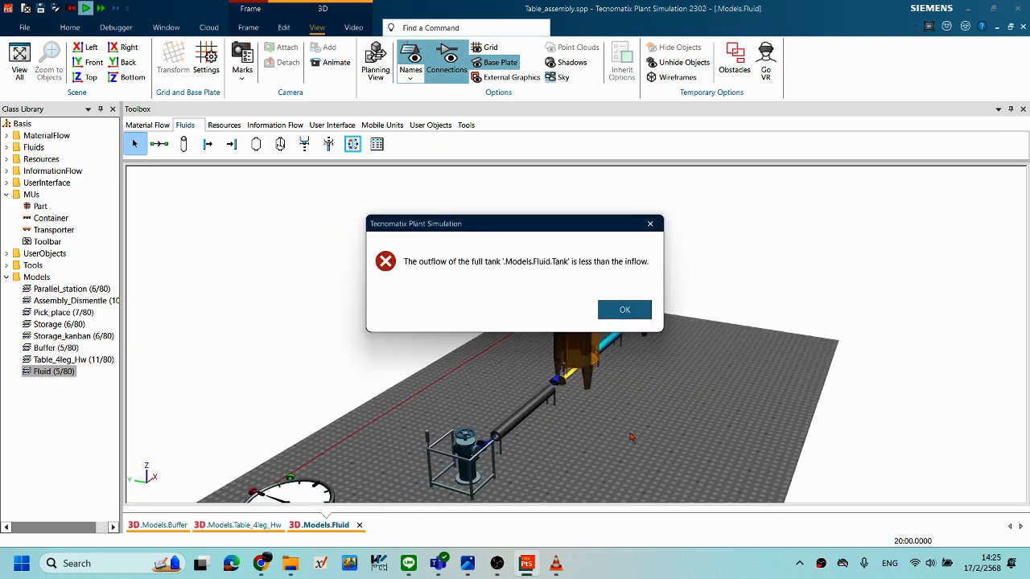
click(625, 309)
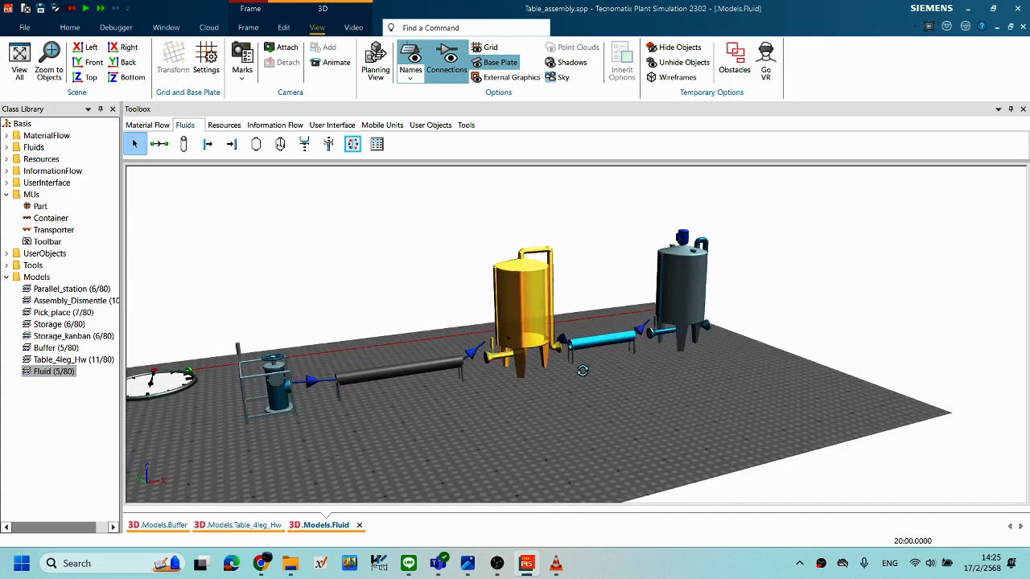
click(633, 397)
middle_drag(615, 374, 573, 330)
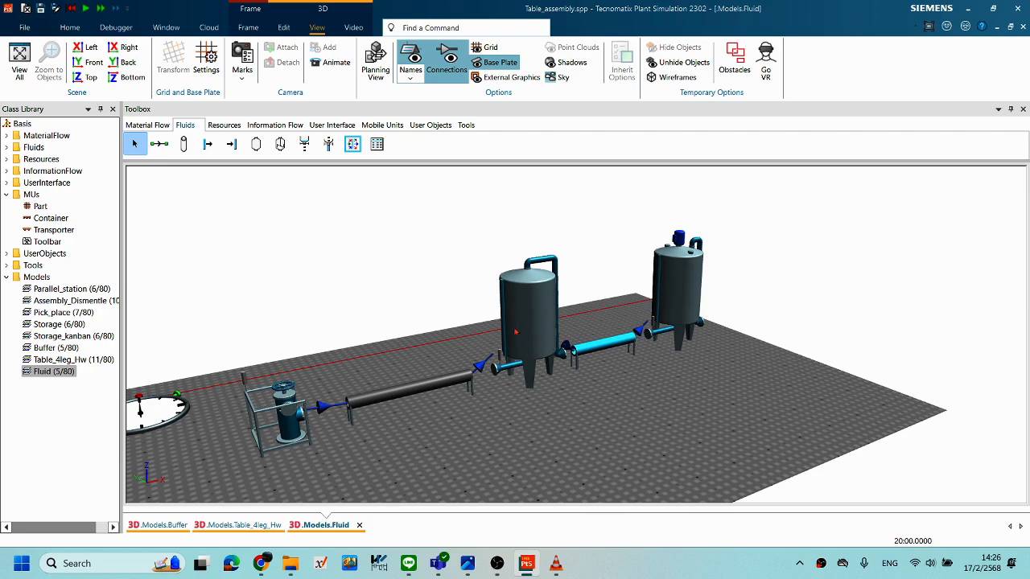
middle_drag(565, 357, 587, 373)
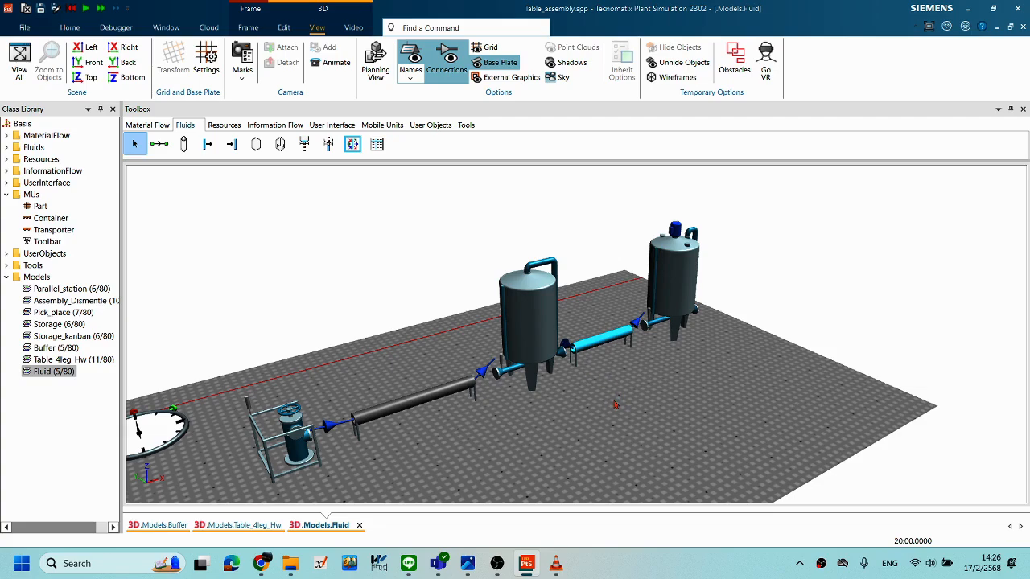
scroll(600, 404, up, 3)
scroll(600, 404, down, 4)
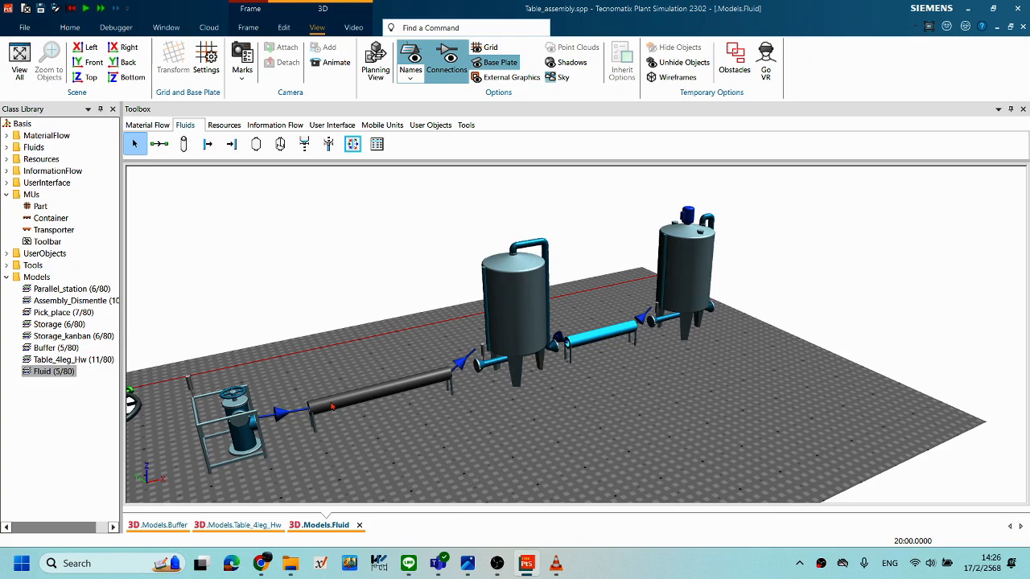
Review the fluid source's attributes and the event controller's controls and settings.
double_click(245, 432)
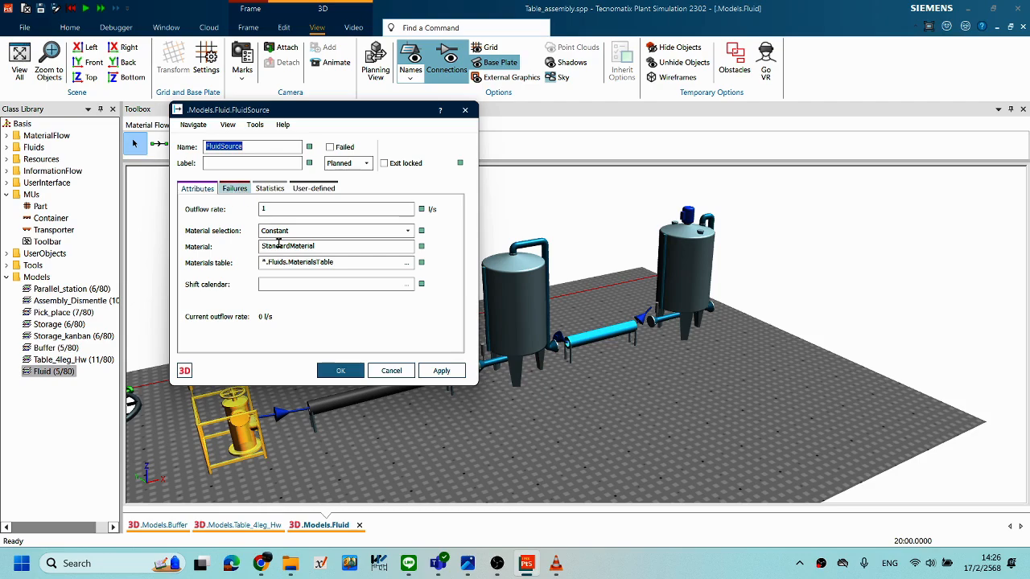
click(394, 370)
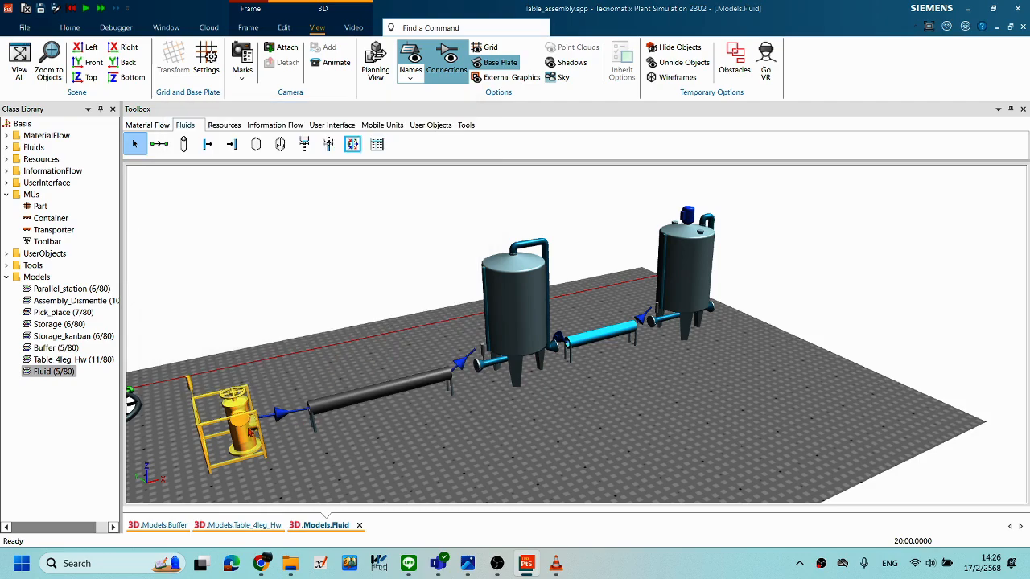
right_drag(378, 402, 478, 379)
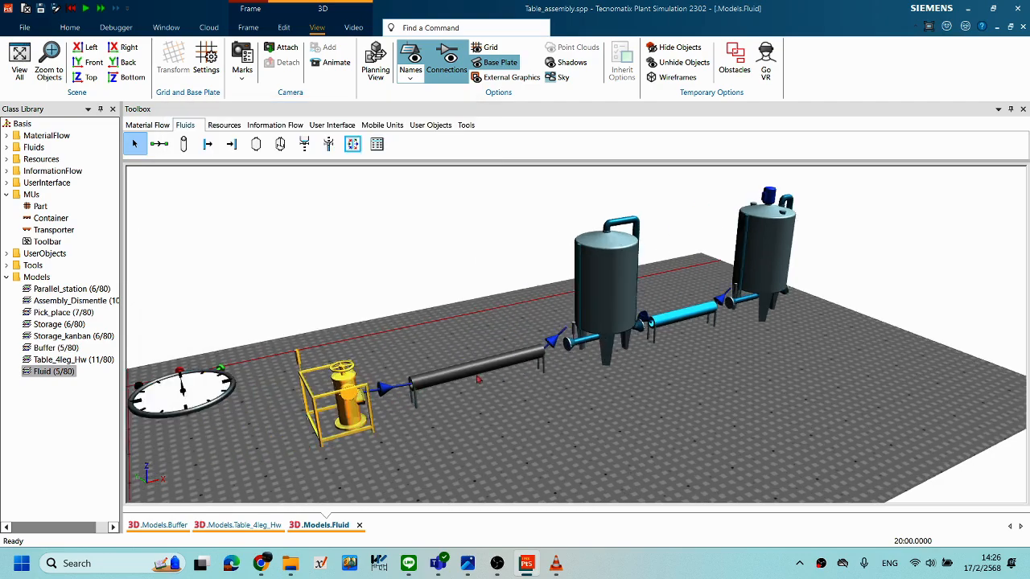
double_click(202, 391)
drag(768, 315, 609, 294)
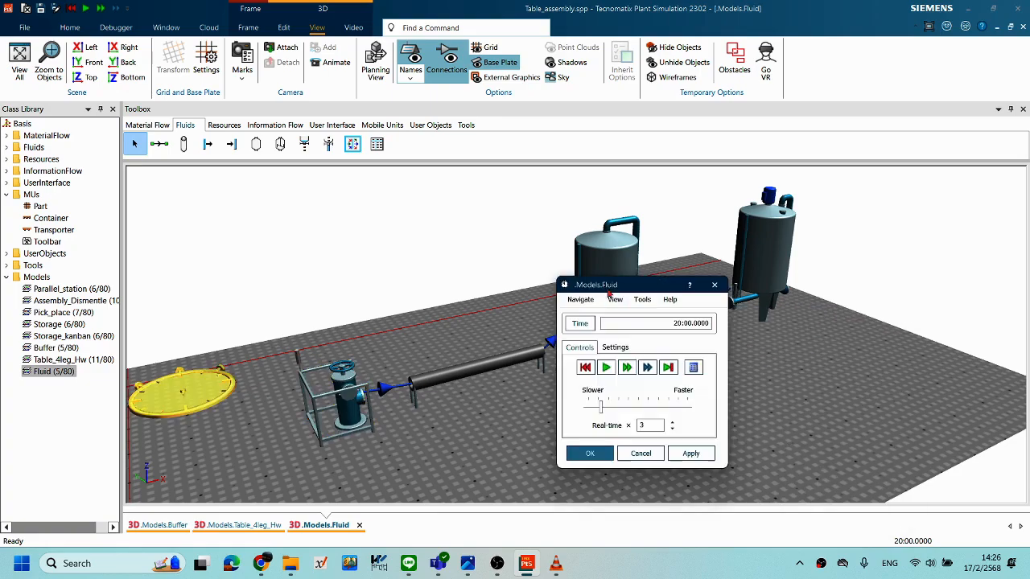
click(614, 348)
click(643, 455)
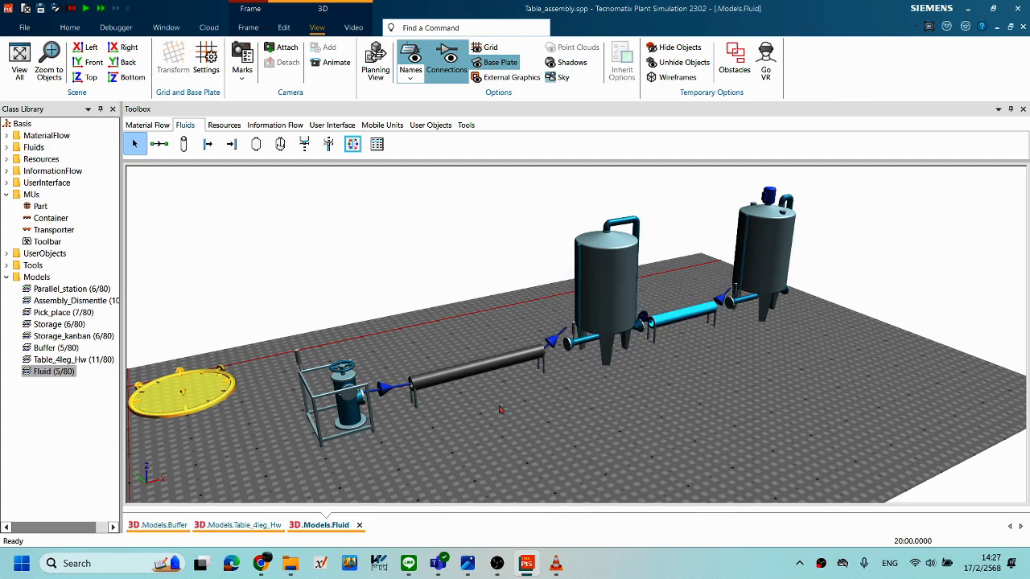
Examine the fluid line from the source through both pipes to the tank and mixer.
scroll(614, 385, up, 1)
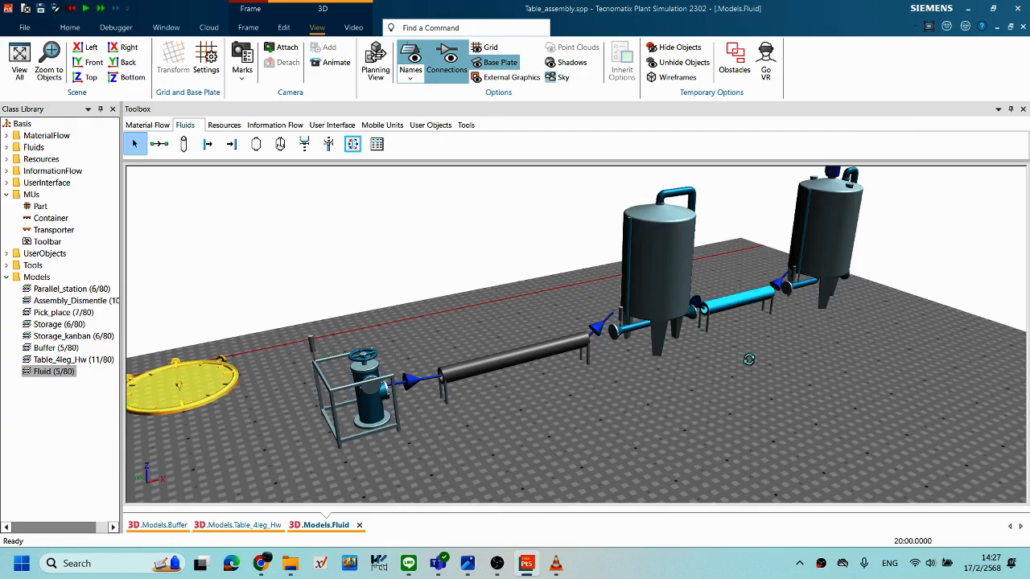
scroll(724, 362, up, 1)
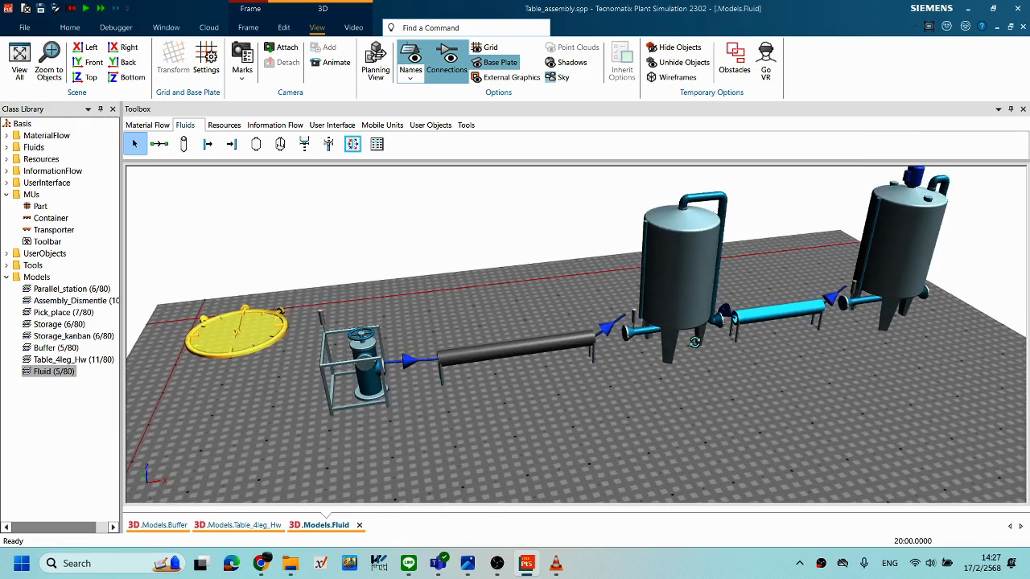
scroll(651, 329, down, 2)
scroll(608, 350, up, 1)
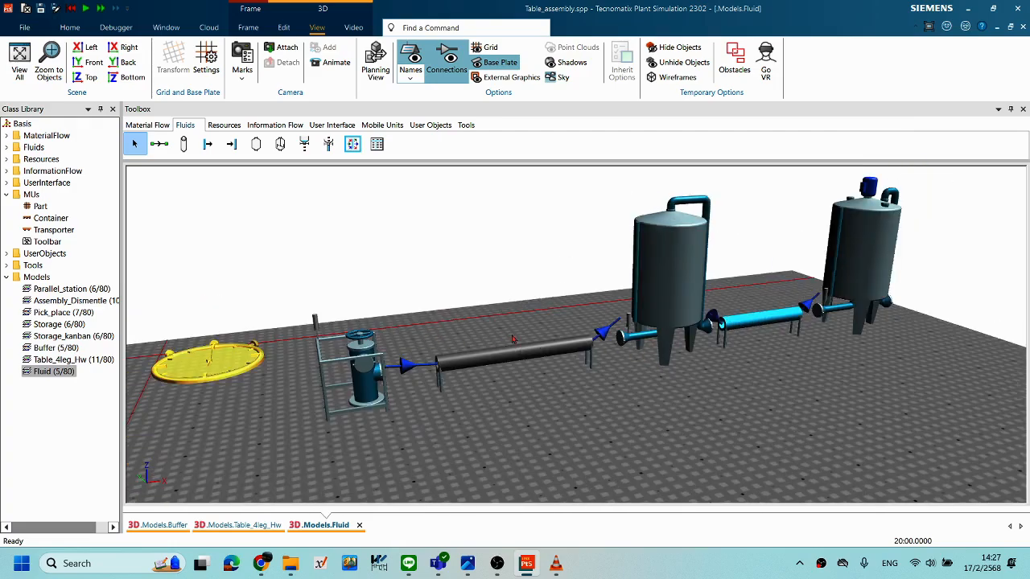
middle_drag(581, 383, 599, 384)
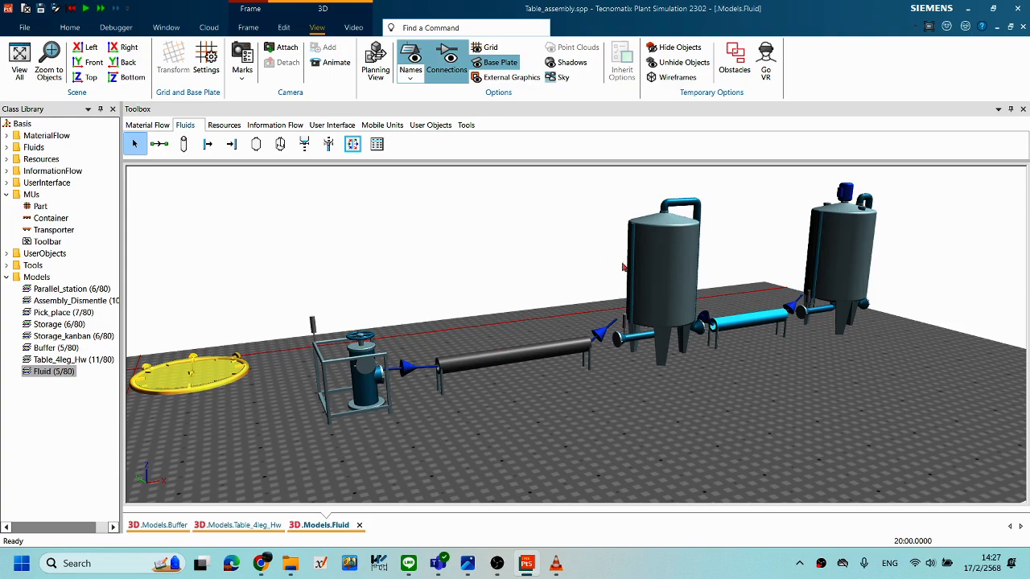
right_drag(779, 347, 639, 346)
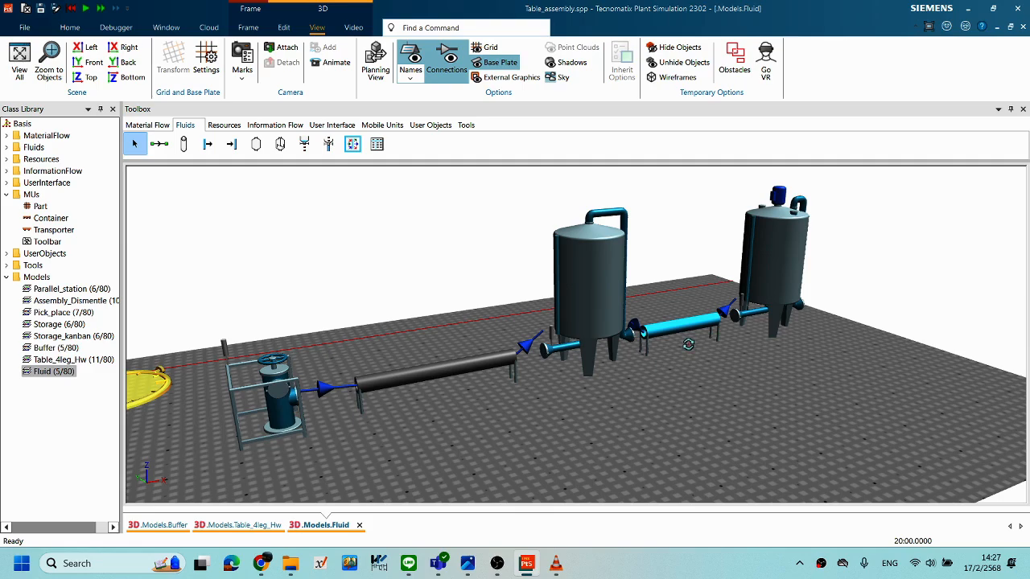
scroll(712, 353, up, 2)
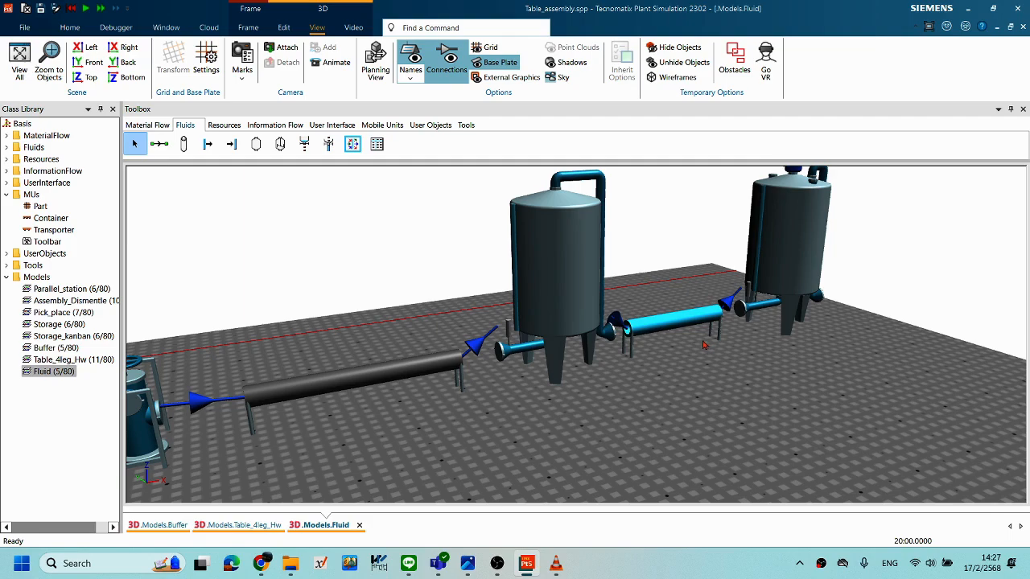
middle_drag(709, 349, 681, 414)
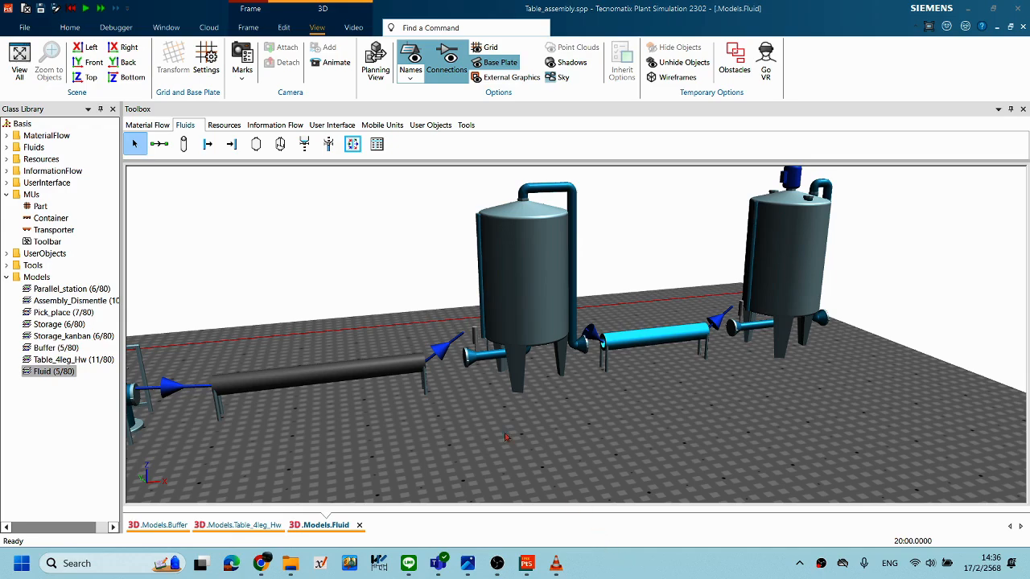
Set the fluid source's outflow rate to 0.5 l/s.
middle_drag(500, 372, 741, 397)
double_click(283, 448)
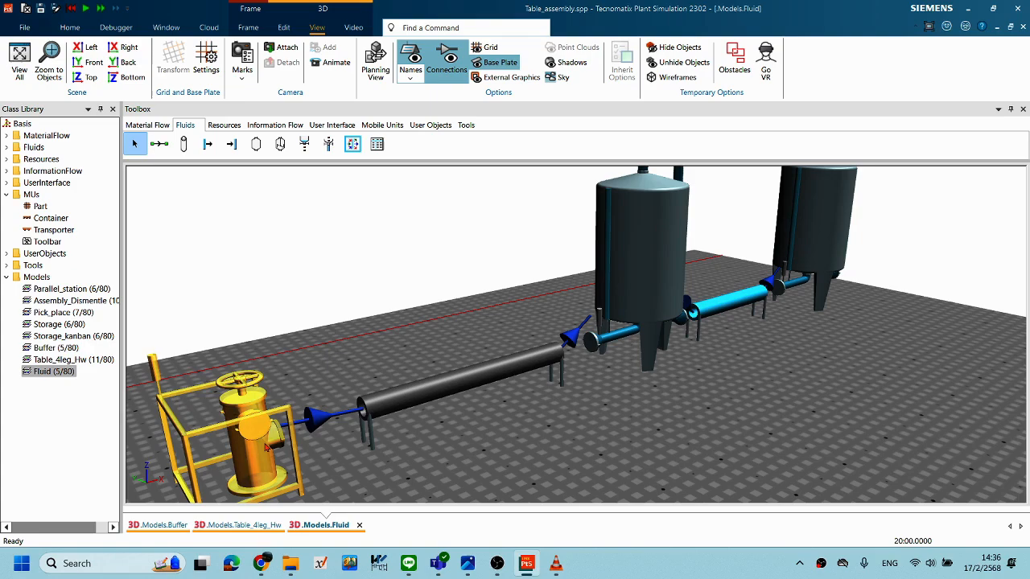
double_click(266, 209)
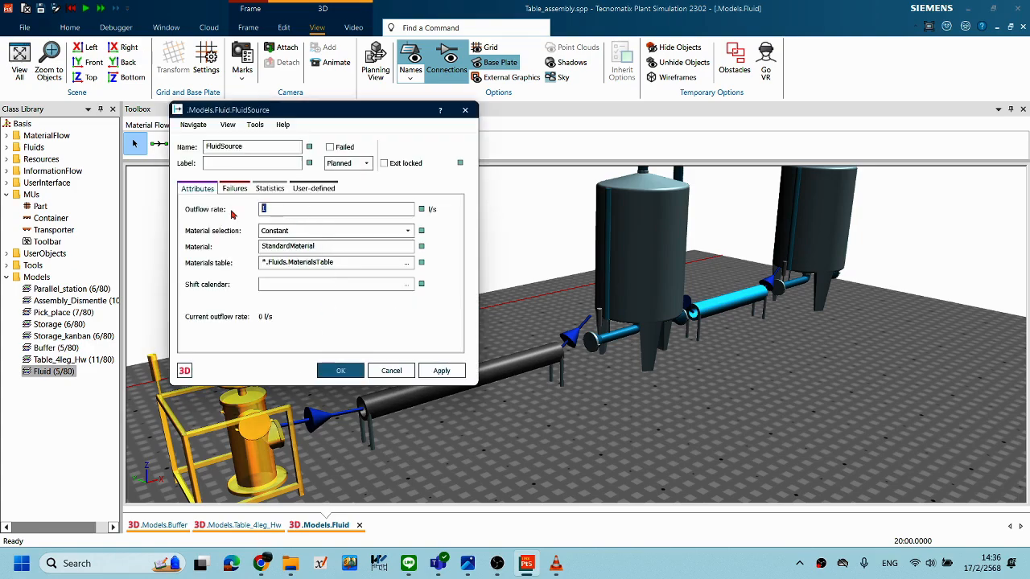
text(0.5)
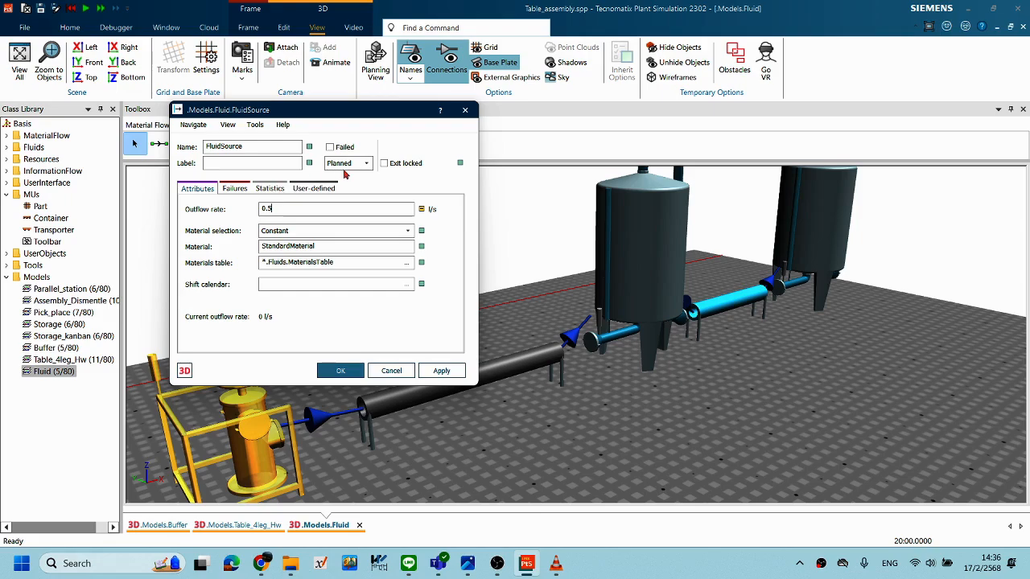
click(340, 371)
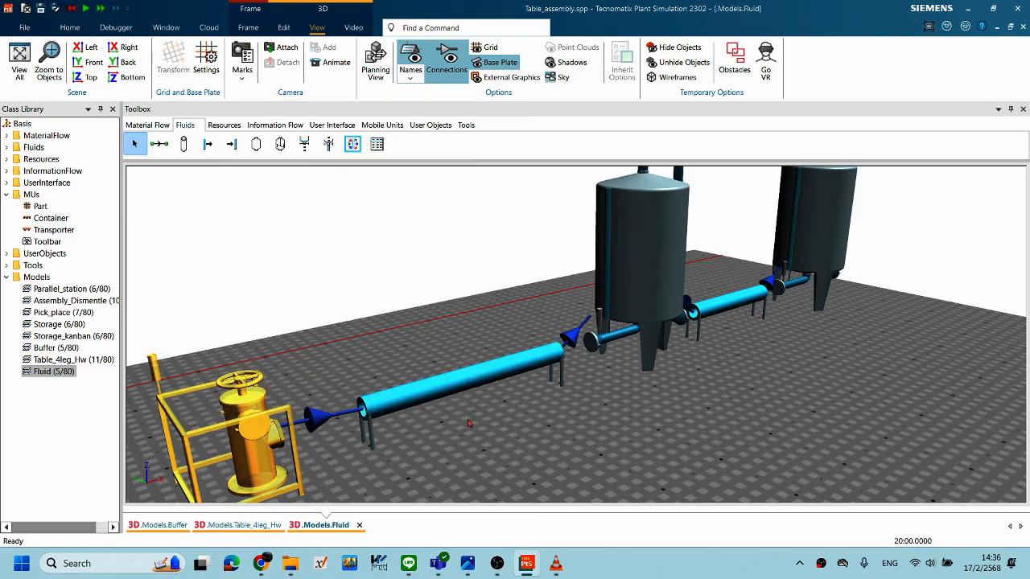
Set the tank's outflow rate to 1 l/s and deselect the tank.
double_click(659, 270)
drag(805, 350, 744, 355)
text(1)
click(843, 512)
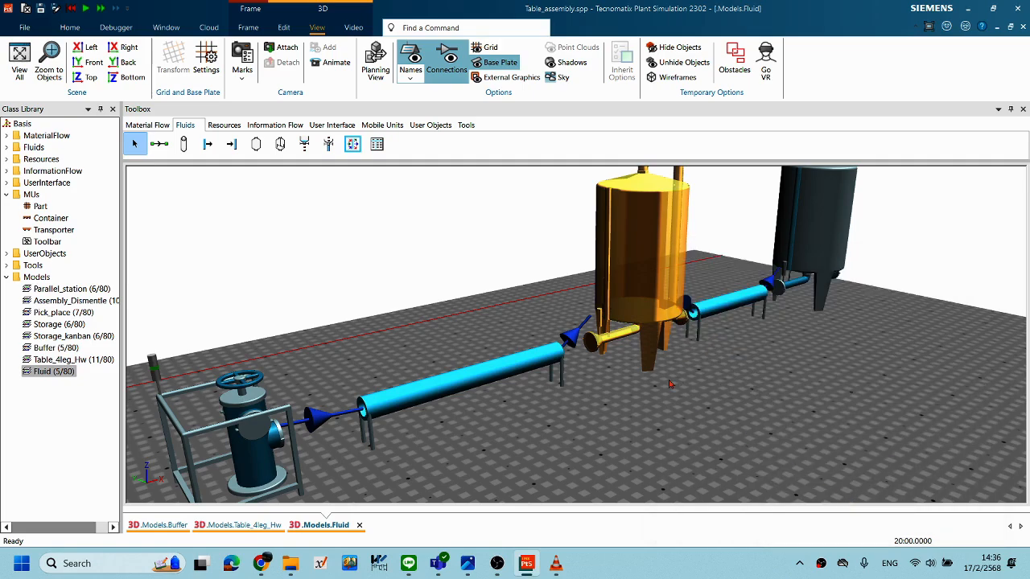
click(743, 383)
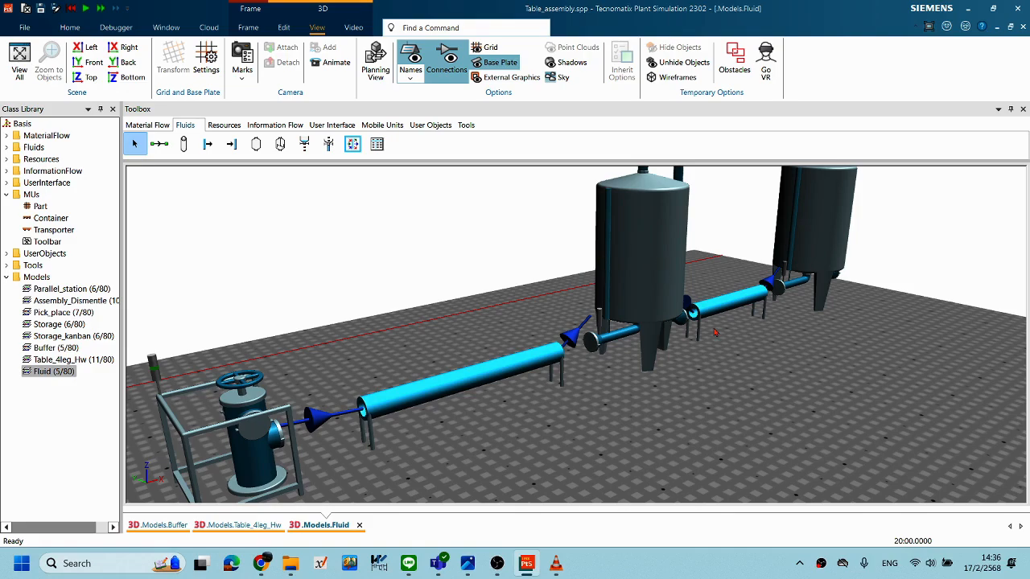
Reset the simulation and run it with the changed source and tank outflow rates.
scroll(714, 332, down, 2)
right_click(737, 372)
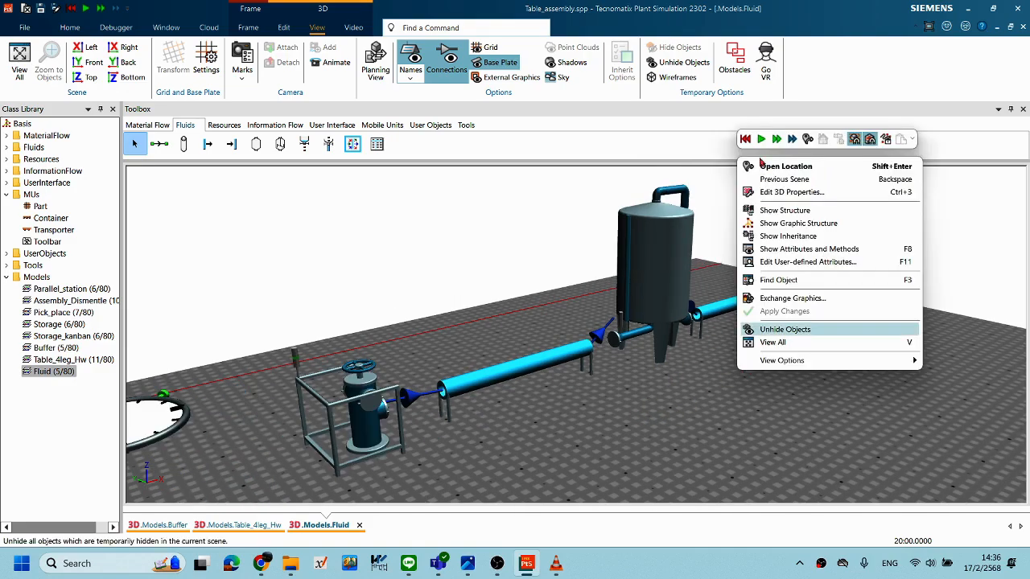
click(745, 139)
right_click(821, 145)
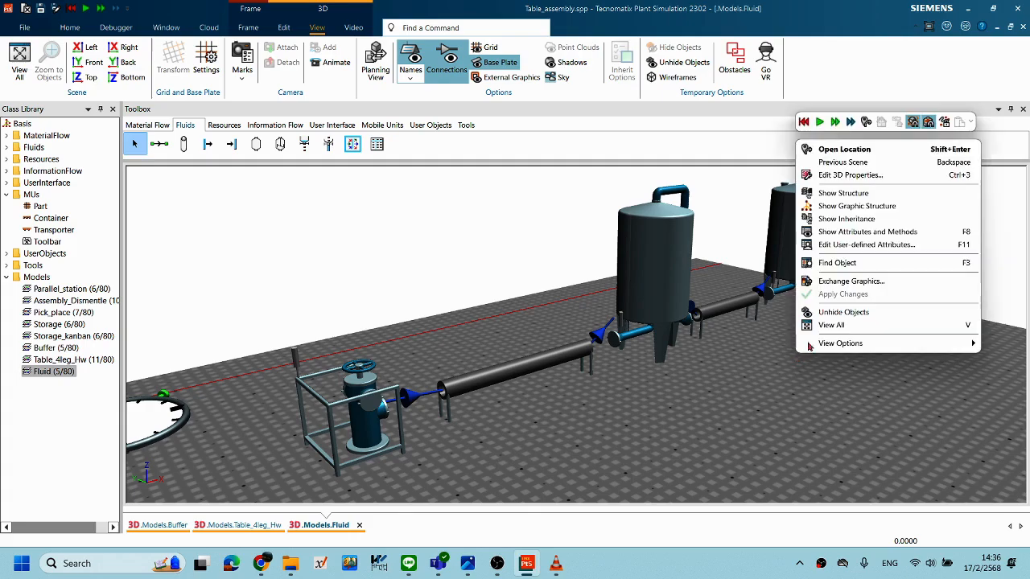
click(819, 122)
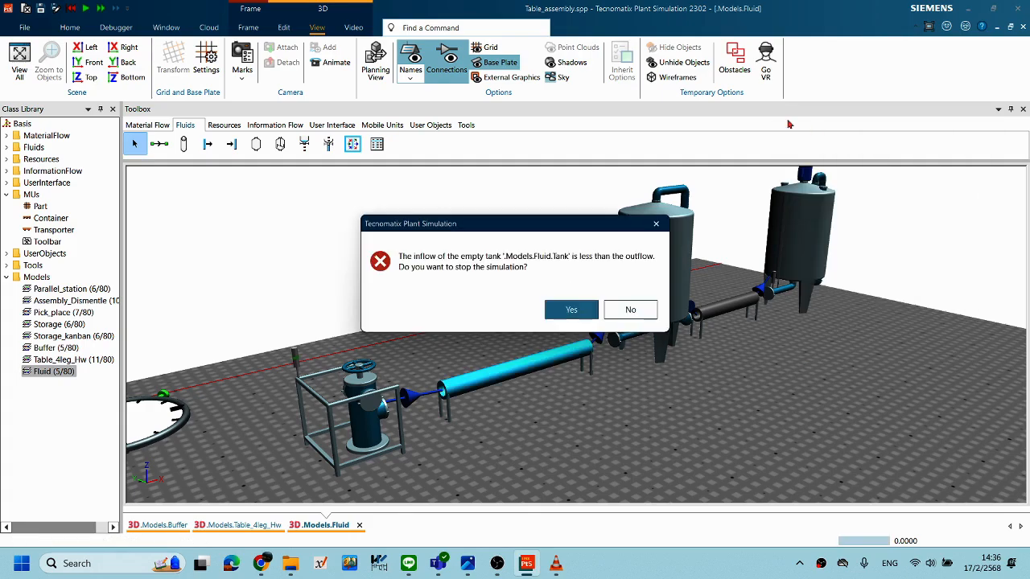
Move the tank inflow error message aside to inspect the pipes and tank, and stop the simulation.
drag(507, 230, 257, 201)
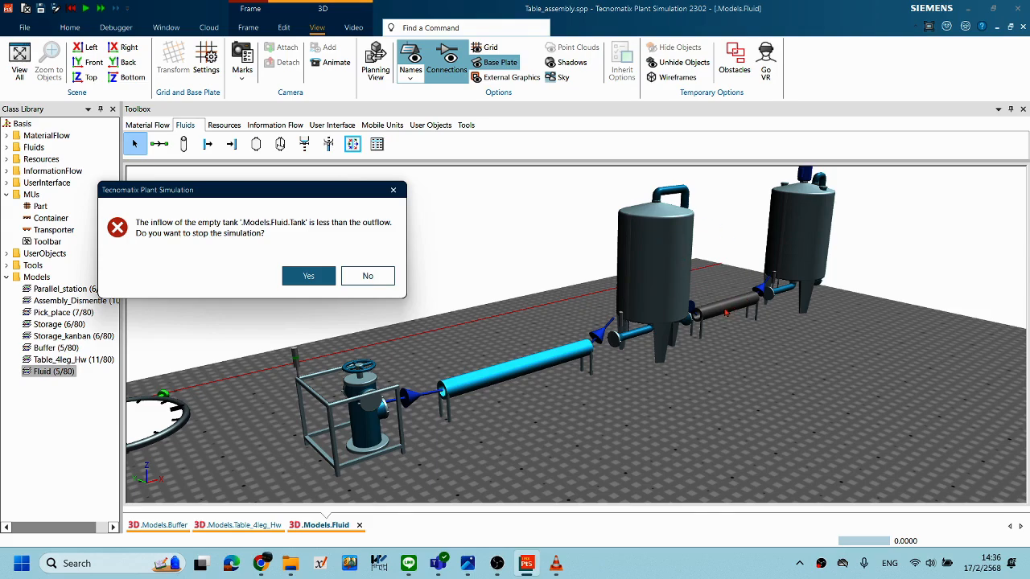
drag(317, 197, 929, 417)
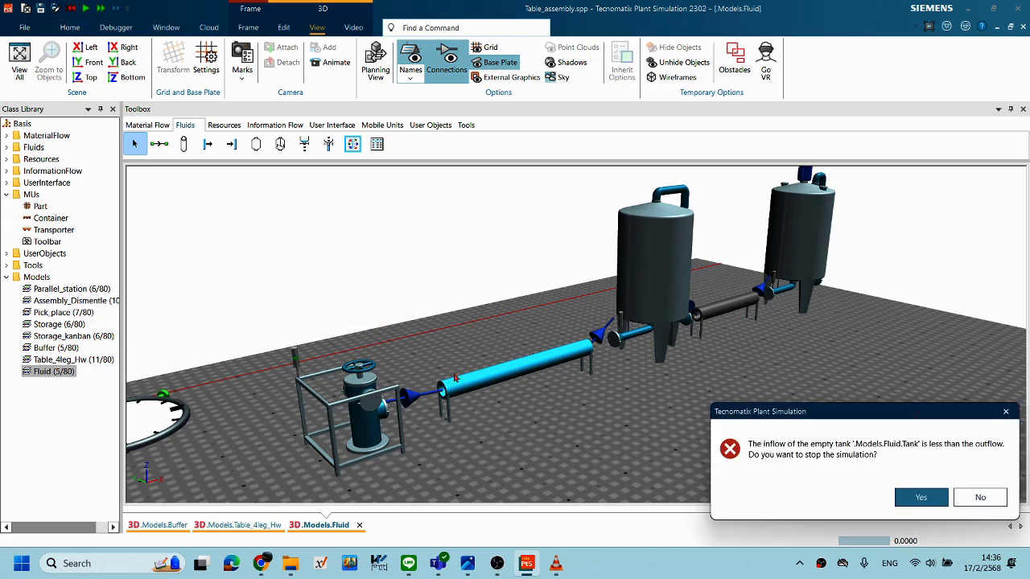
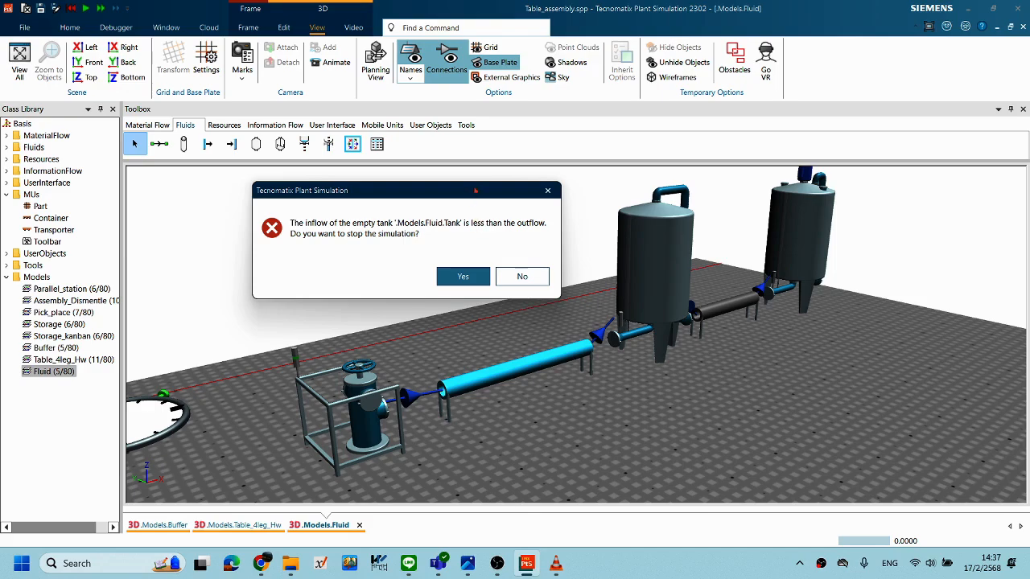
drag(478, 188, 426, 186)
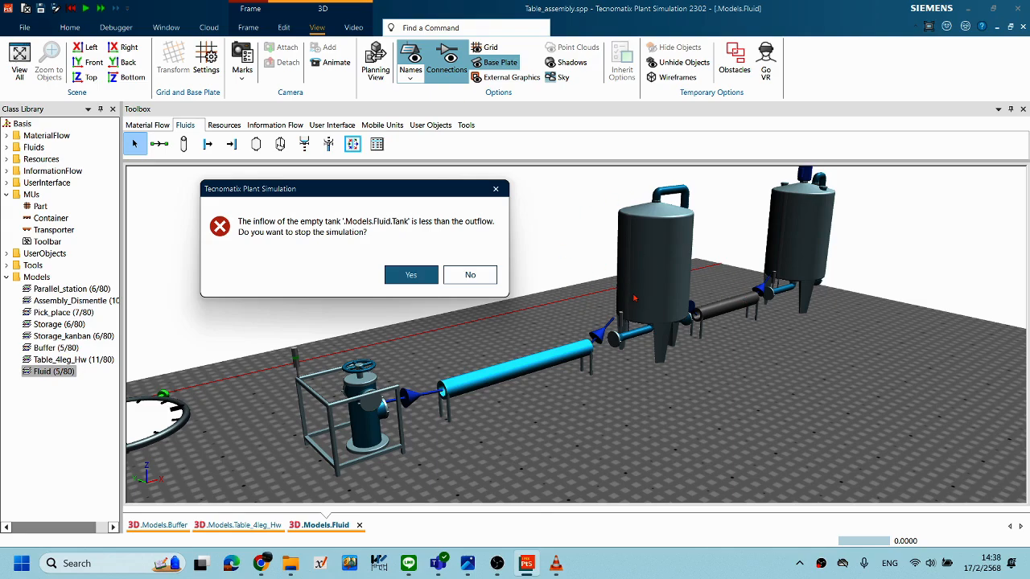
click(411, 275)
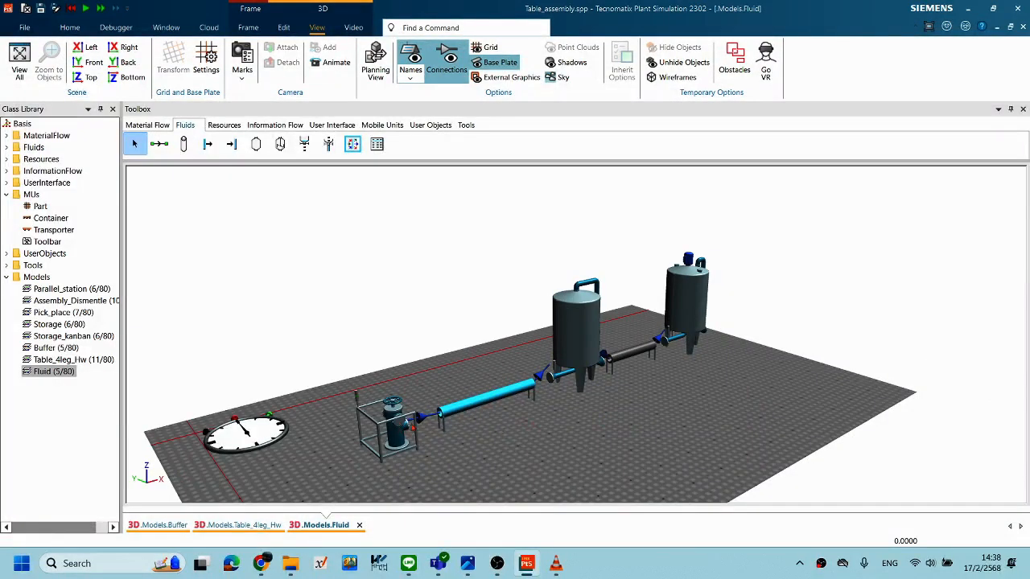
Set the fluid source's outflow rate to 1 l/s.
double_click(400, 441)
click(308, 210)
double_click(265, 208)
text(1)
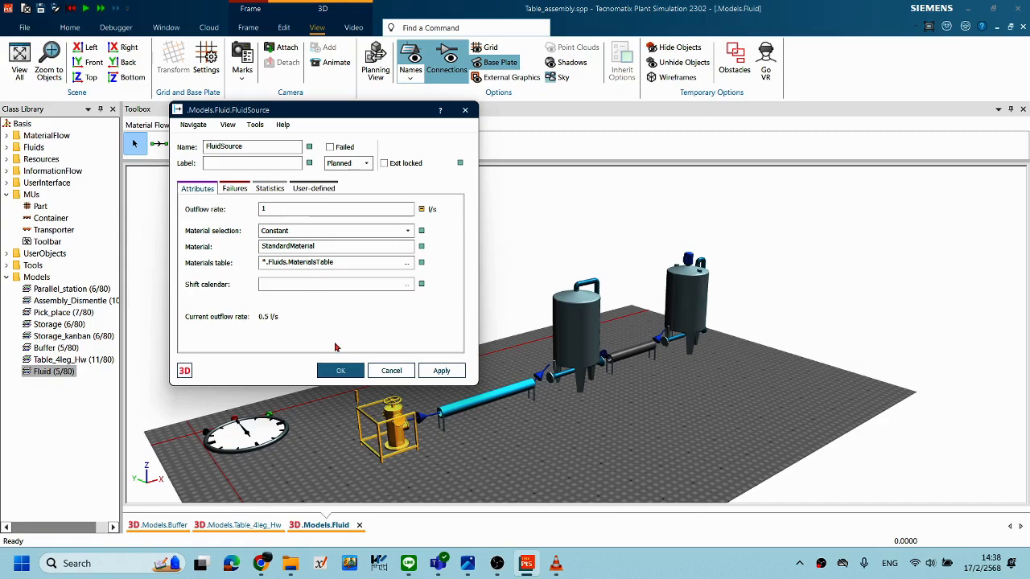
click(341, 372)
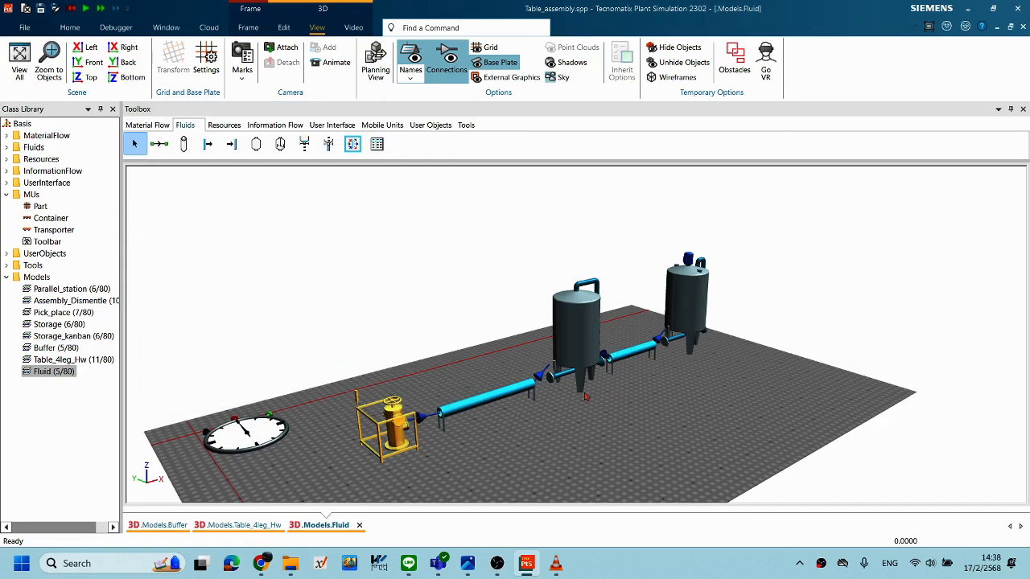
Reset and restart the simulation with the source's outflow matching the tank's.
drag(588, 397, 571, 394)
scroll(615, 398, up, 2)
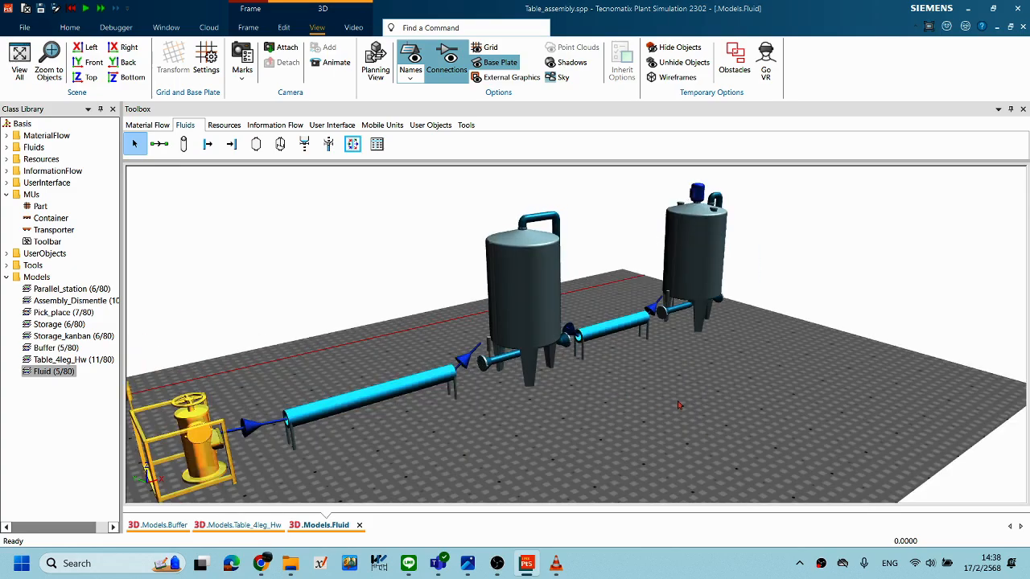
right_click(680, 401)
click(702, 169)
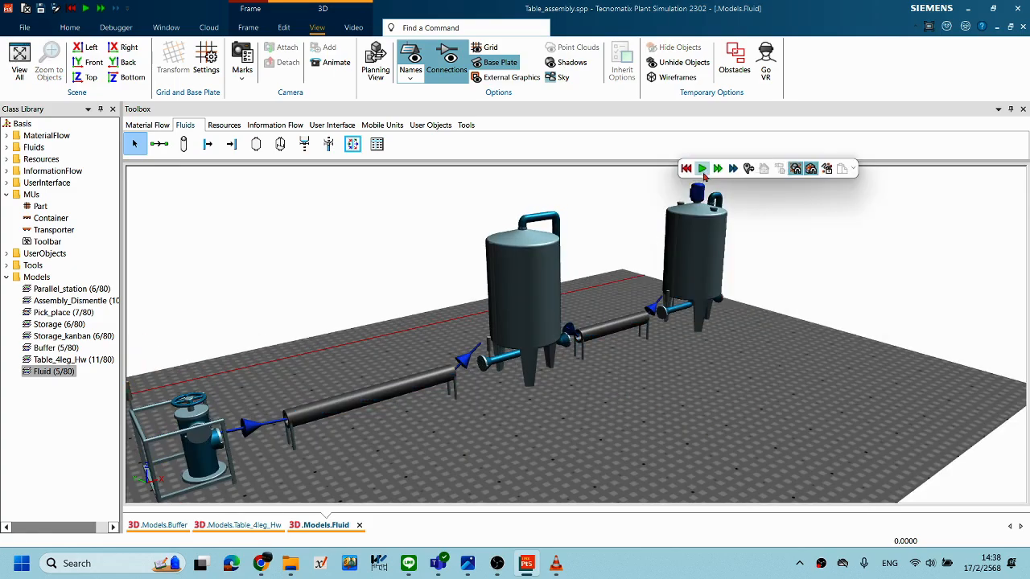
Run the simulation and examine the fluid flow through the source, pipes, tank and mixer from several viewpoints.
click(703, 170)
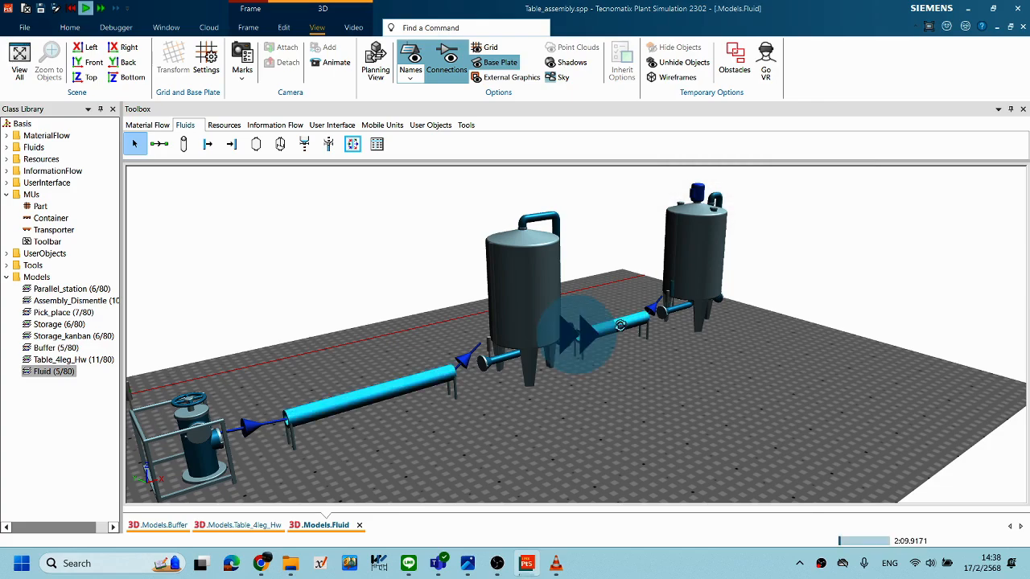
middle_drag(654, 320, 658, 328)
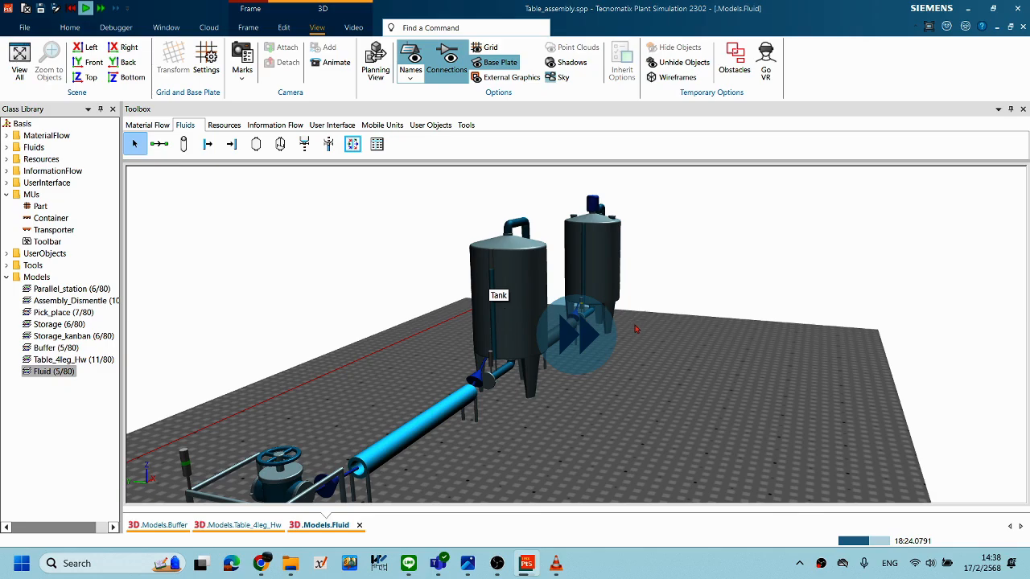
middle_drag(629, 323, 638, 351)
drag(665, 337, 791, 346)
right_drag(567, 346, 581, 325)
right_drag(676, 350, 750, 366)
right_drag(472, 364, 414, 360)
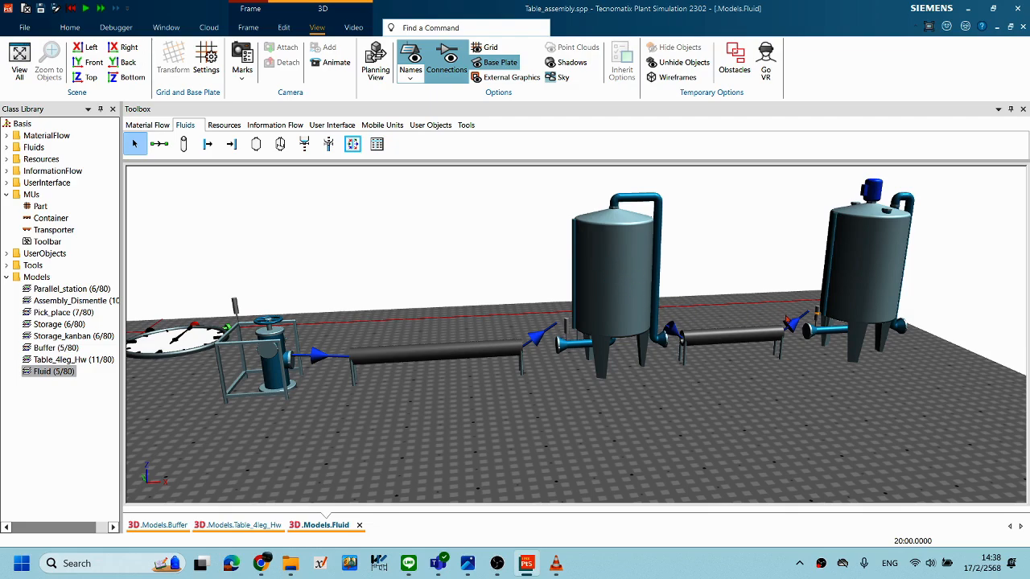
middle_drag(633, 313, 512, 263)
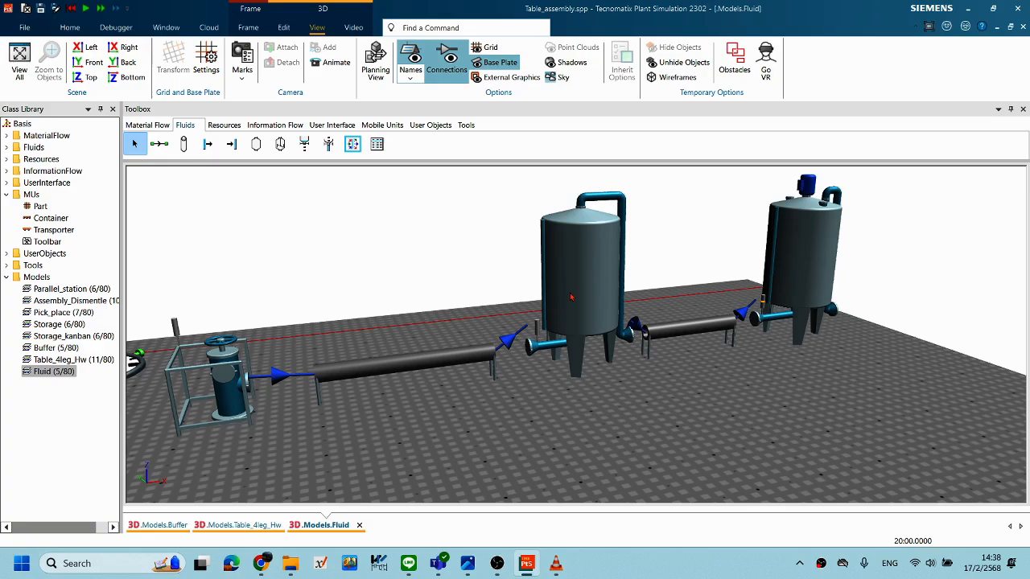
Reset the simulation and check the tank's outflow rate and volume in its properties.
right_click(704, 423)
click(611, 320)
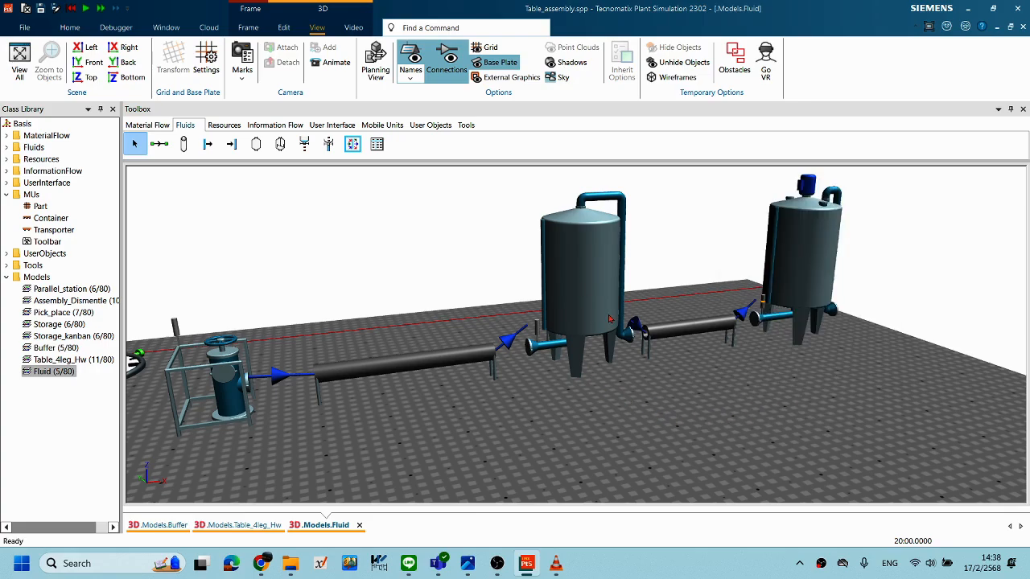
right_click(704, 398)
click(709, 161)
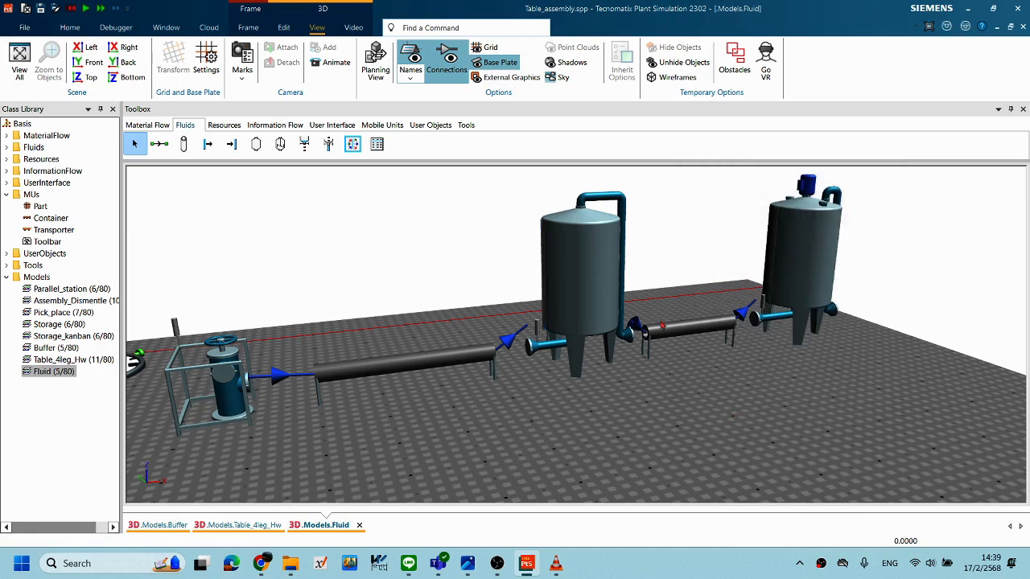
right_drag(681, 307, 690, 314)
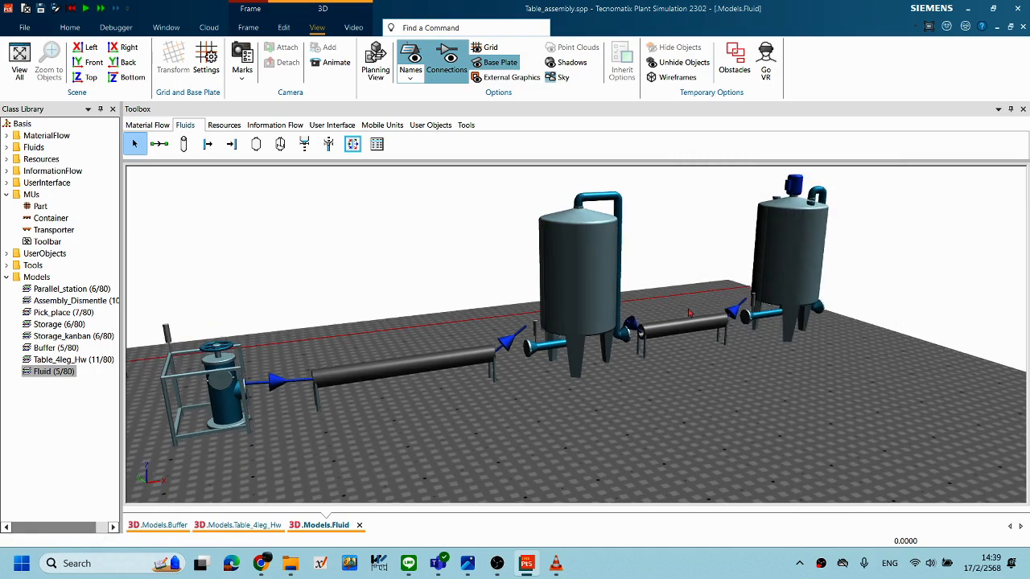
double_click(572, 297)
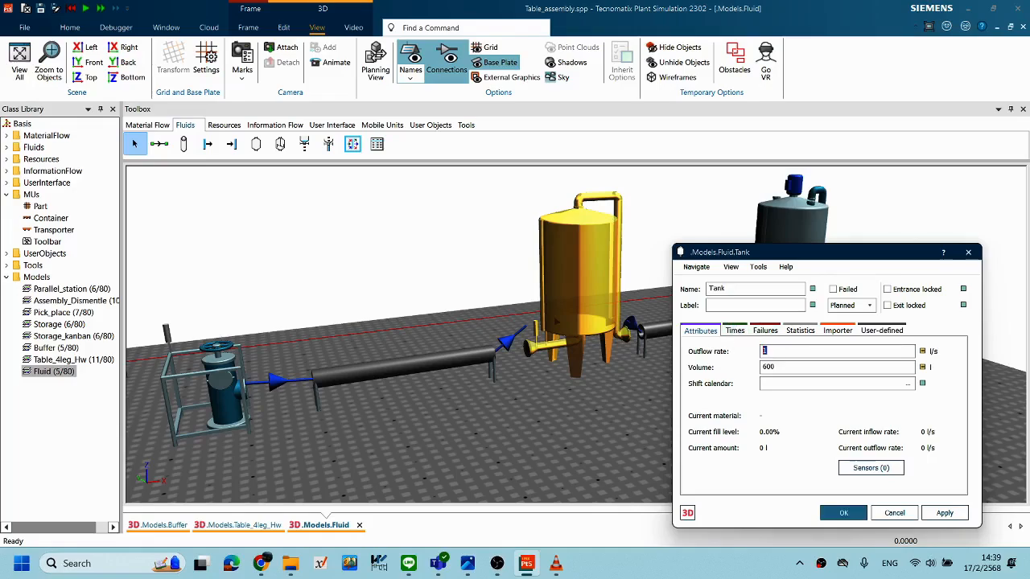
click(845, 512)
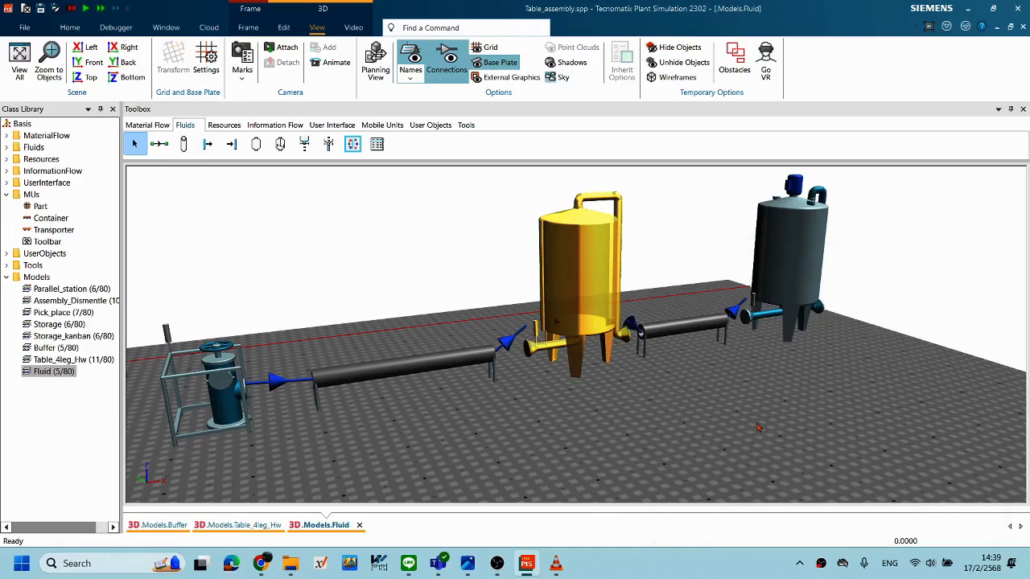
Reset and run the simulation, watch the tank and second pipe, and stop it at the tank outflow error.
right_click(751, 412)
click(759, 180)
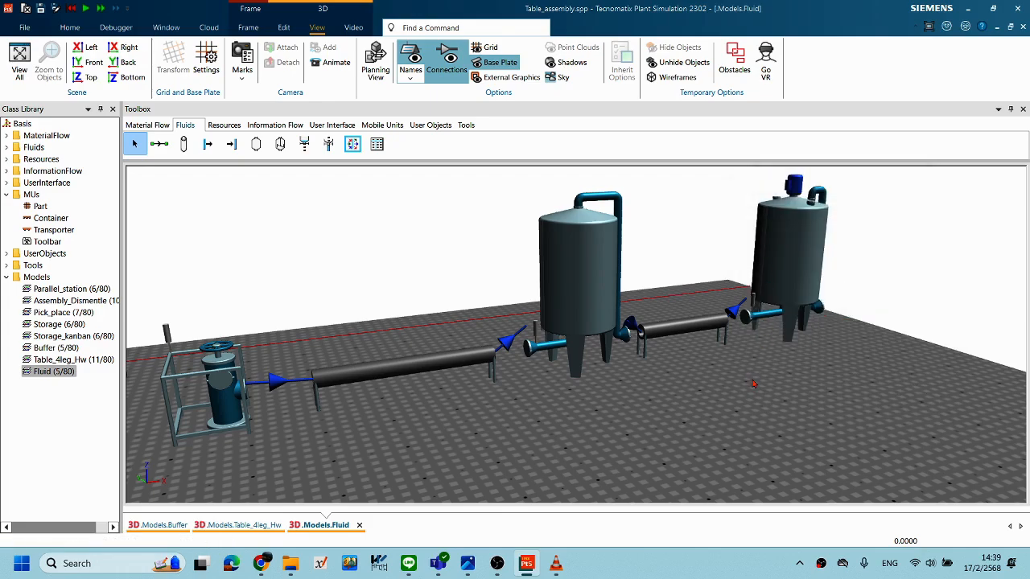
right_click(752, 382)
click(775, 151)
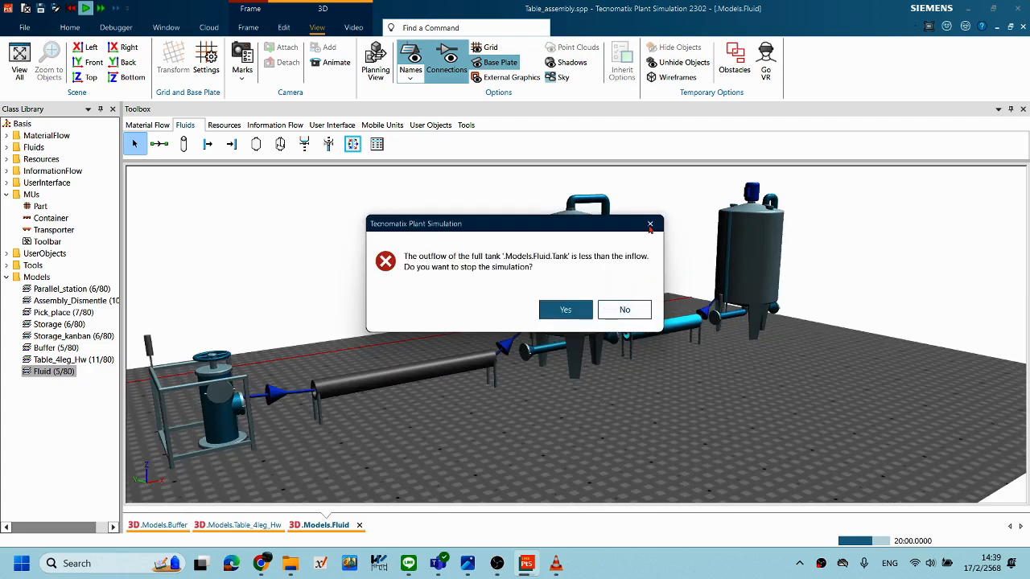
click(563, 310)
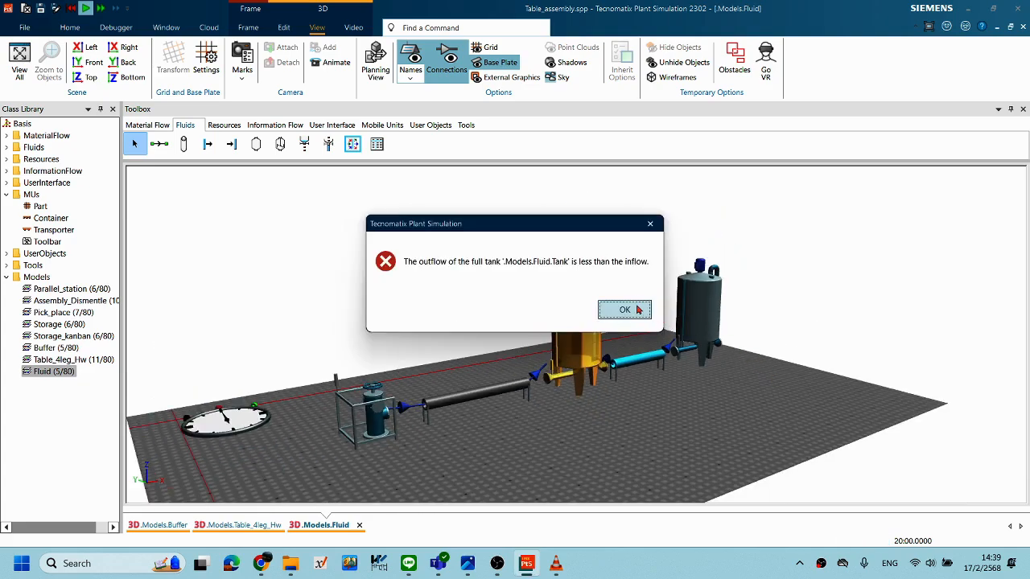
click(639, 309)
Rerun the simulation from the beginning, answer the tank outflow error, and reset the model to time zero.
right_click(728, 389)
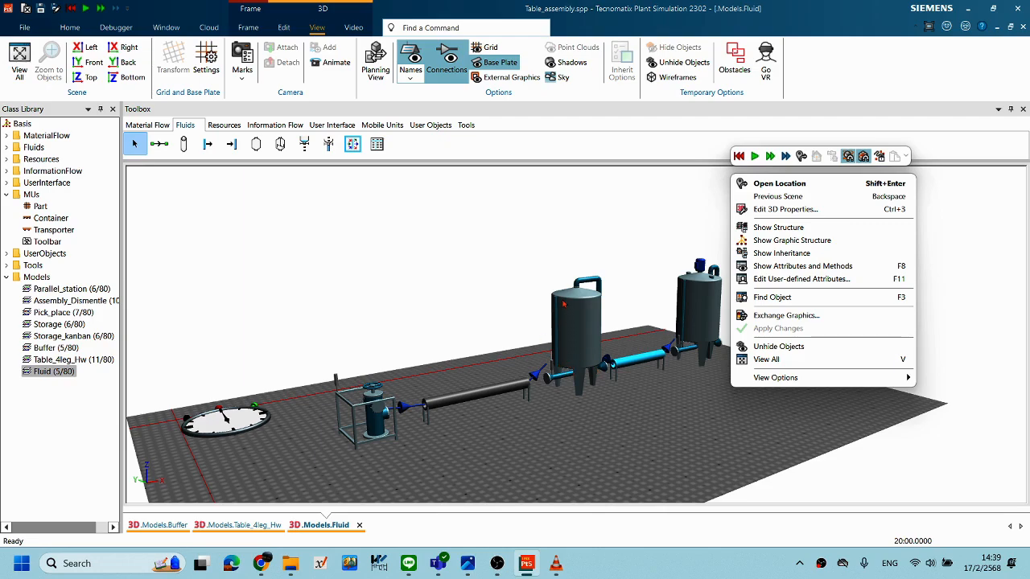
click(740, 159)
right_click(699, 393)
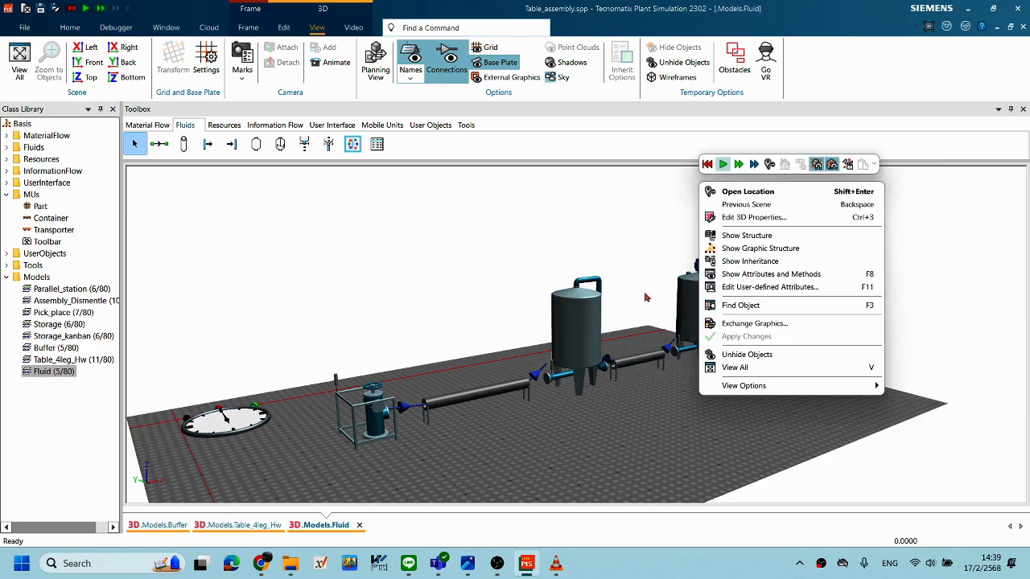
click(723, 164)
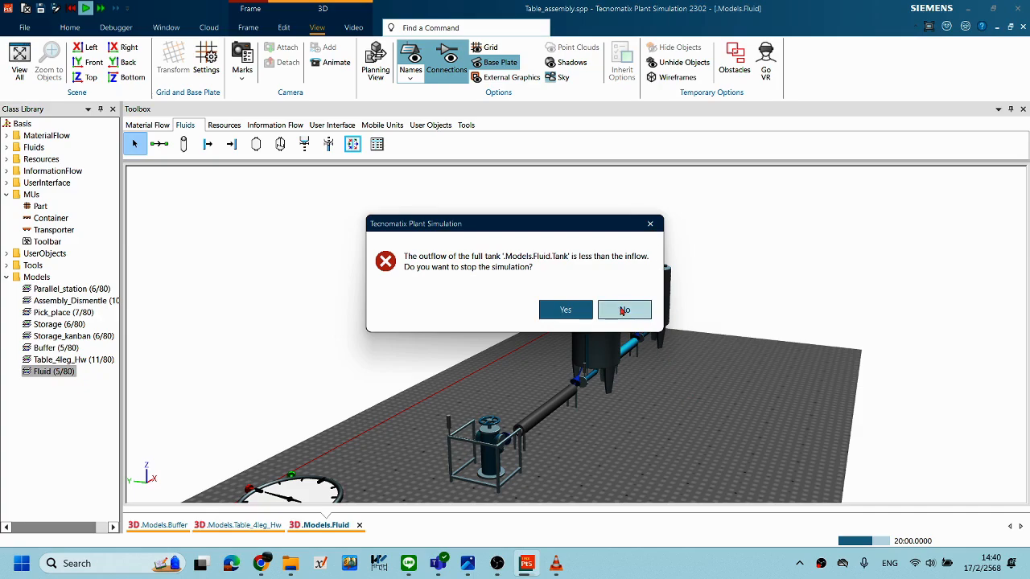
click(567, 314)
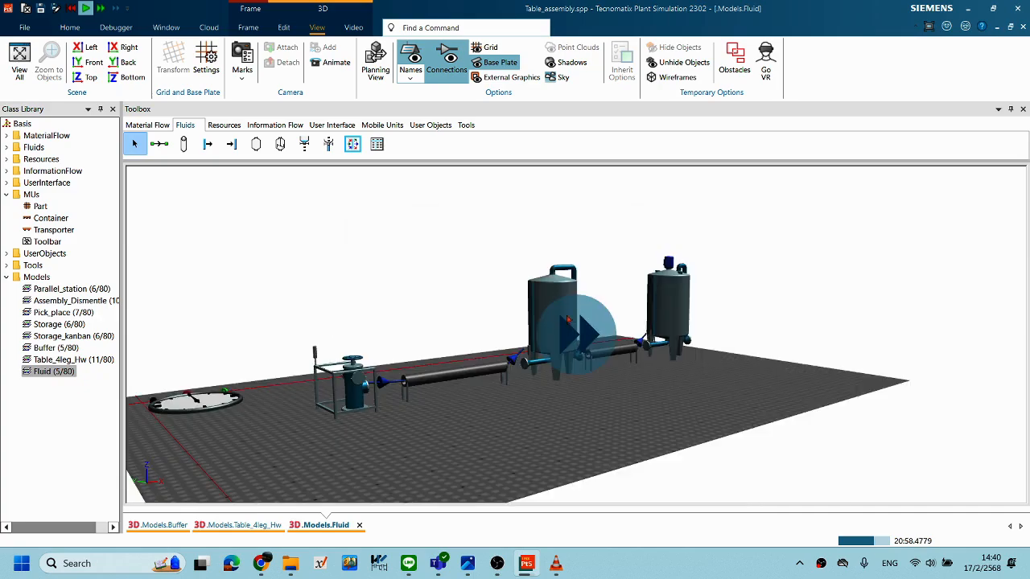
right_click(586, 414)
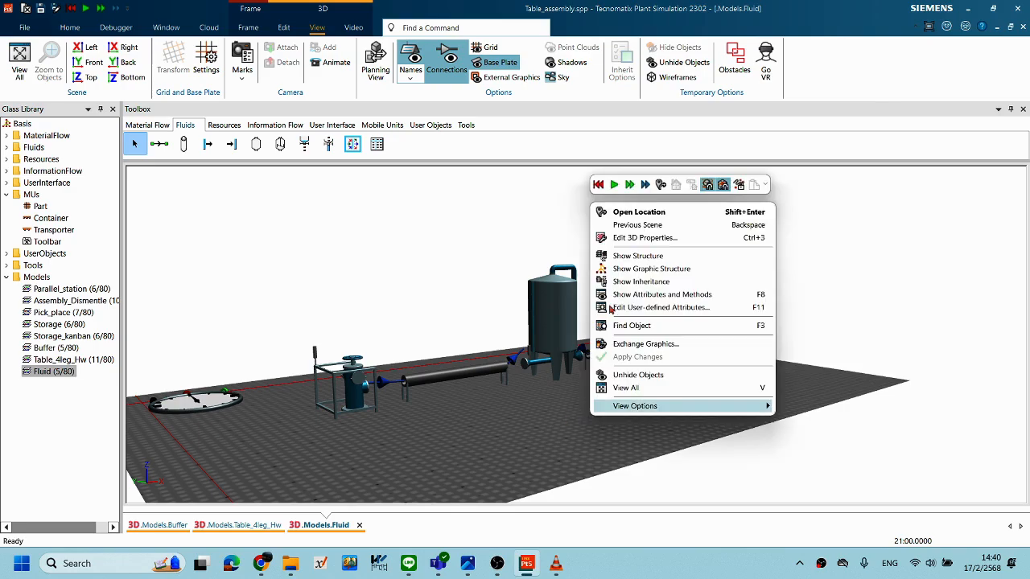
click(600, 183)
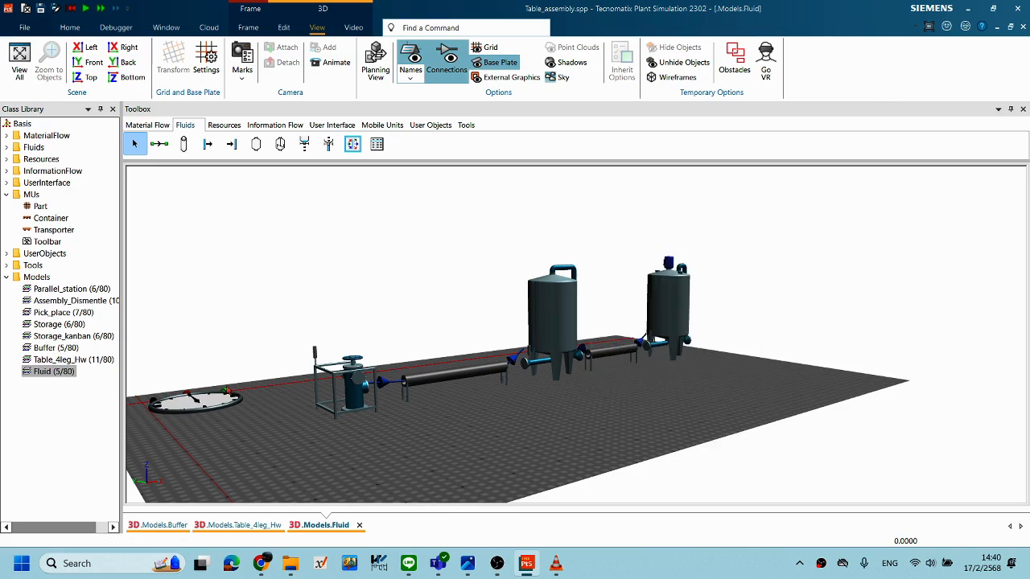
Turn off Skip long event intervals in the event controller and apply the setting.
double_click(193, 400)
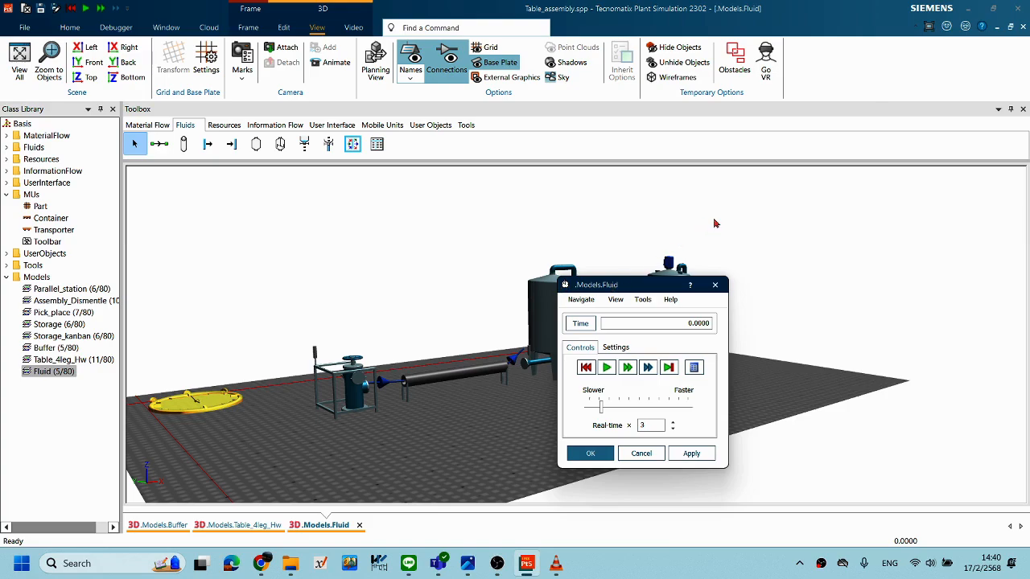
drag(638, 337, 726, 217)
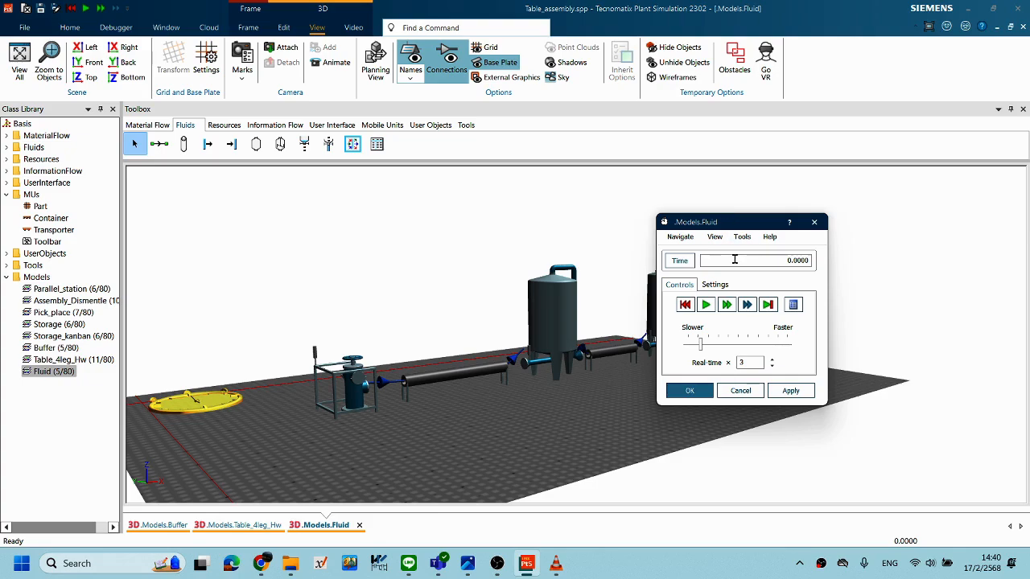
click(714, 285)
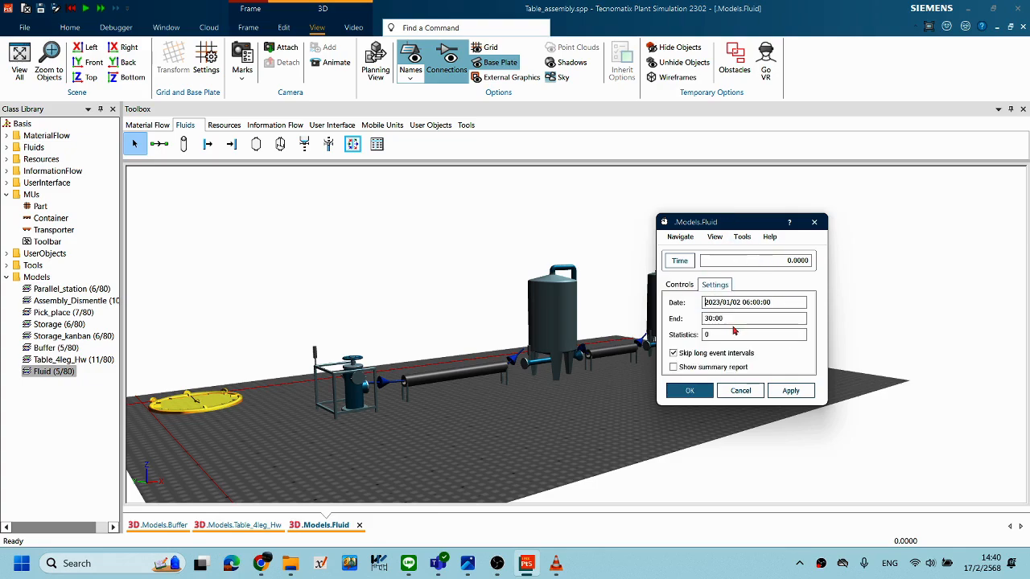
click(679, 354)
click(675, 354)
click(674, 354)
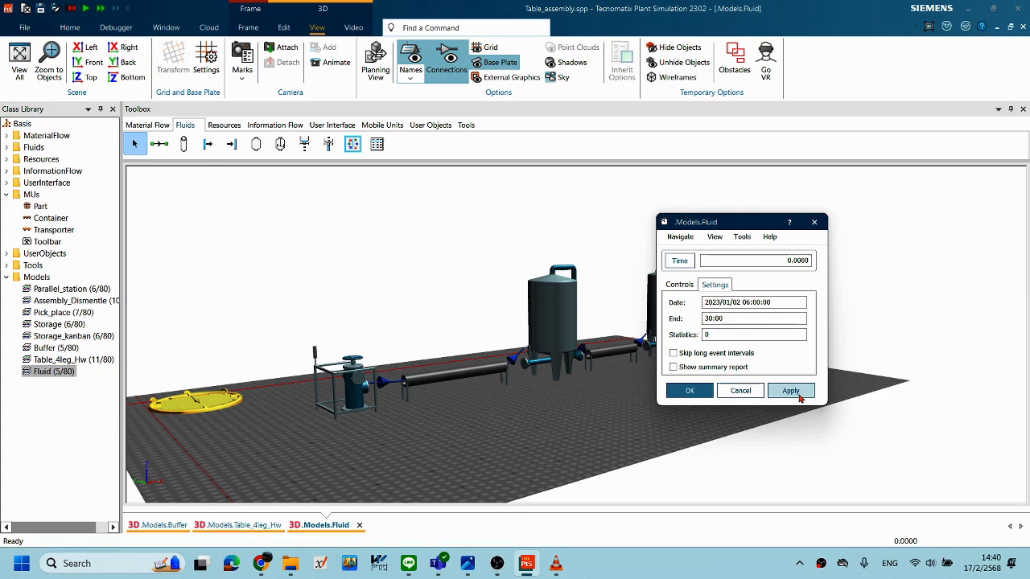
click(791, 391)
click(689, 391)
right_click(609, 366)
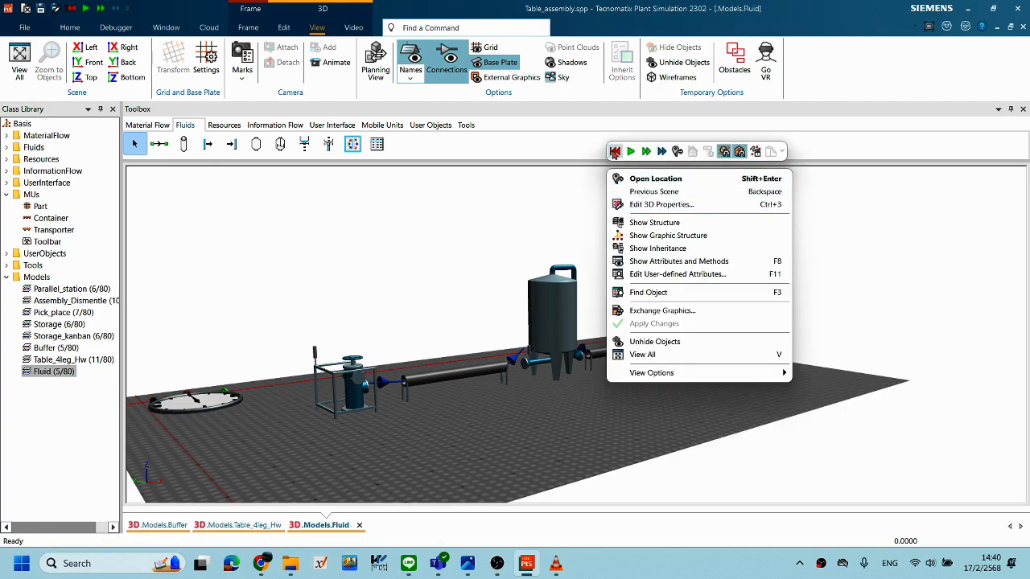
click(290, 367)
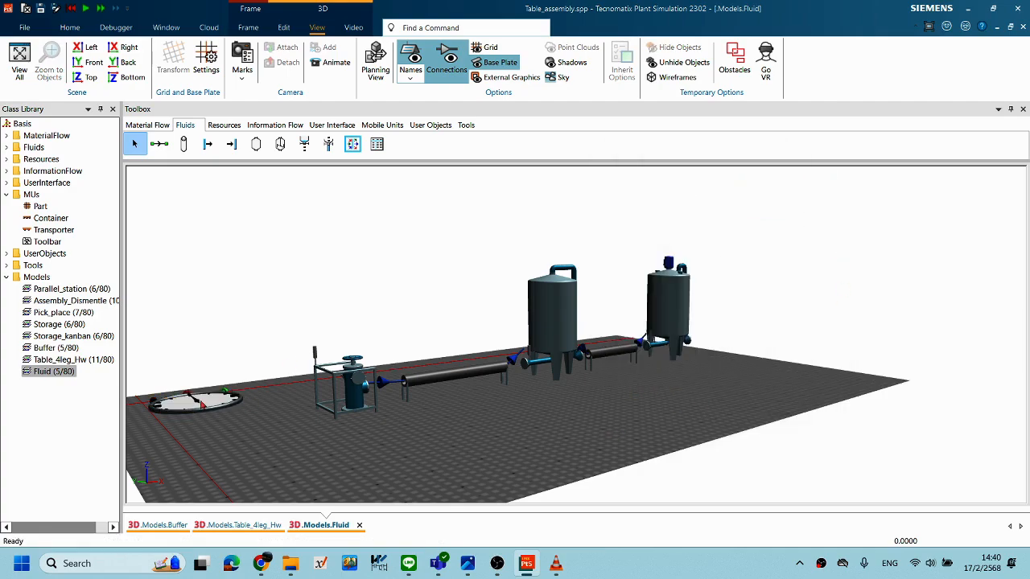
Run the simulation from the event controller at 220 times real time and stop it at the tank outflow error.
double_click(202, 403)
click(763, 310)
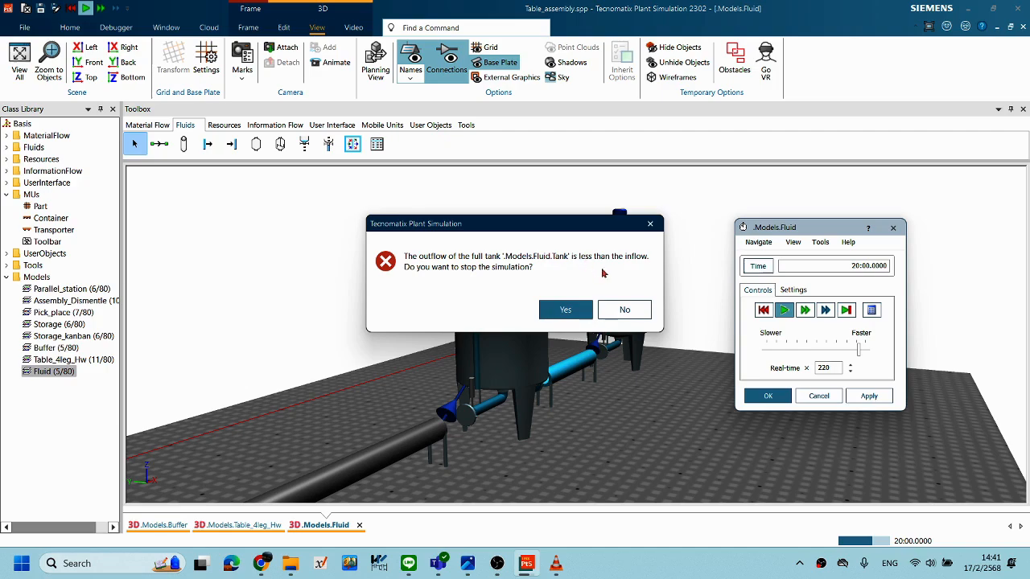
click(565, 311)
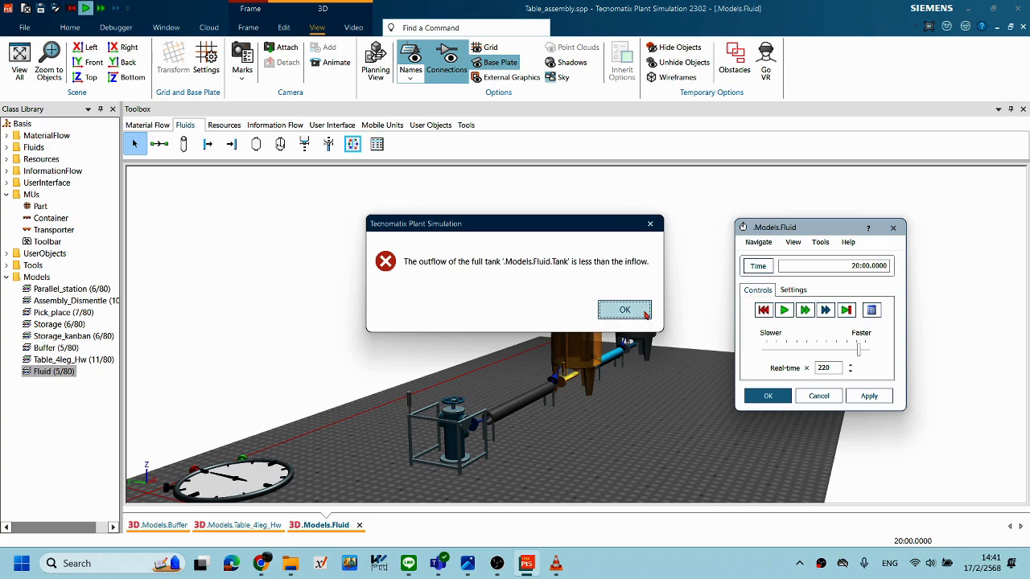
click(624, 311)
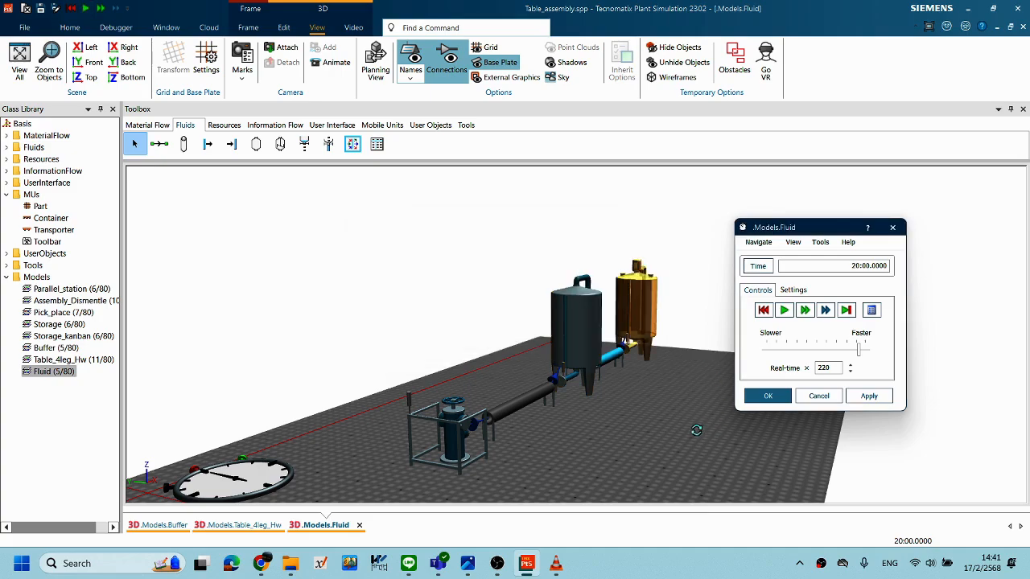
Turn on Skip long event intervals in the event controller and reset the simulation.
click(793, 292)
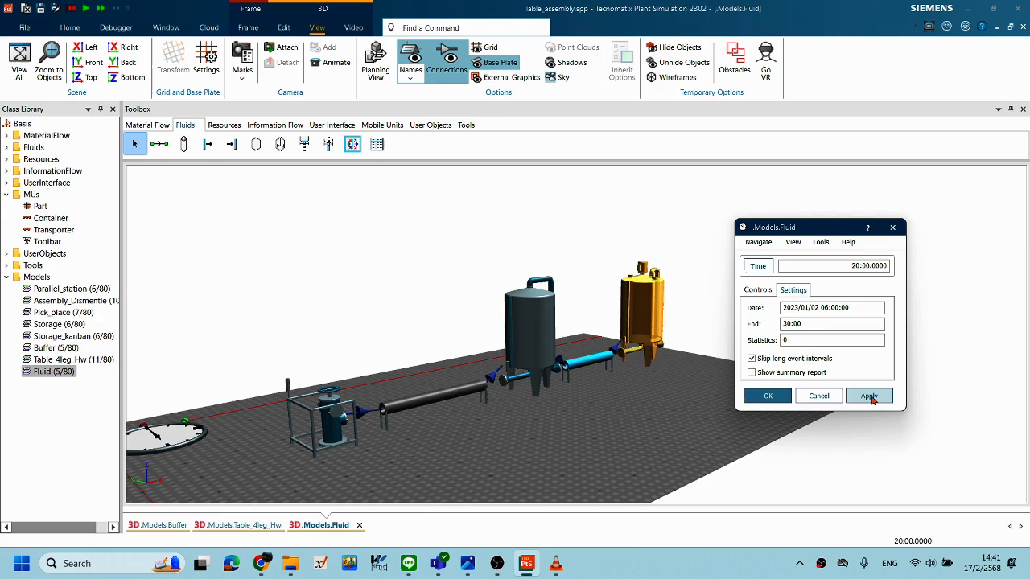
click(768, 395)
right_click(668, 183)
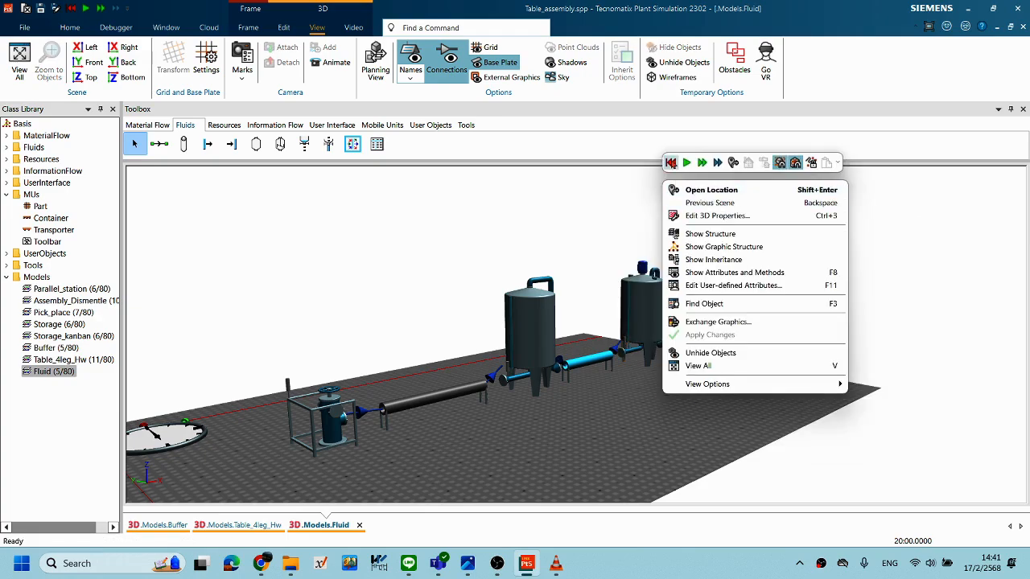
click(670, 163)
drag(671, 358, 724, 384)
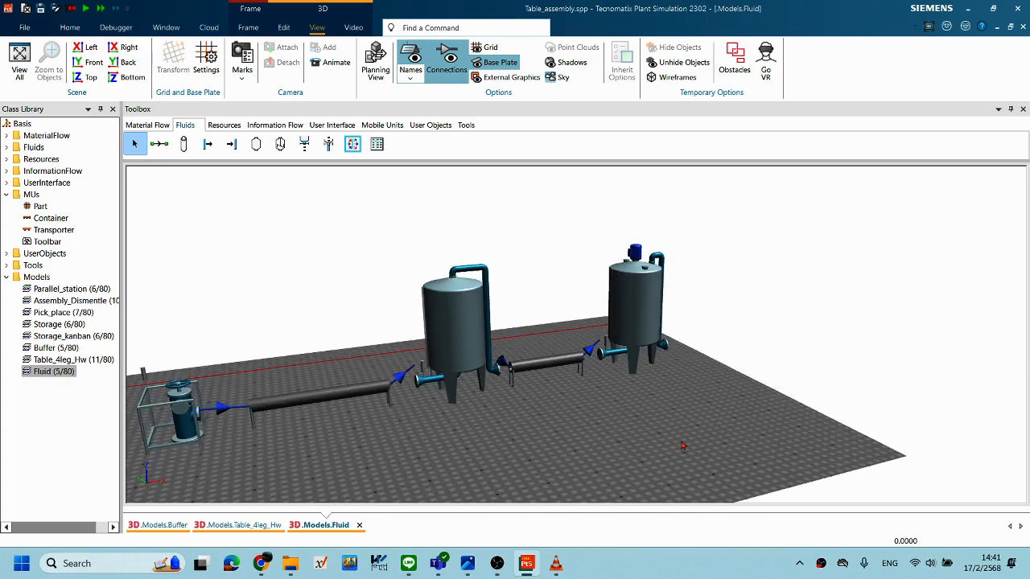
Insert a Portioner downstream of the mixer, in line with the tanks and with room for a pipe between them.
drag(713, 421, 717, 424)
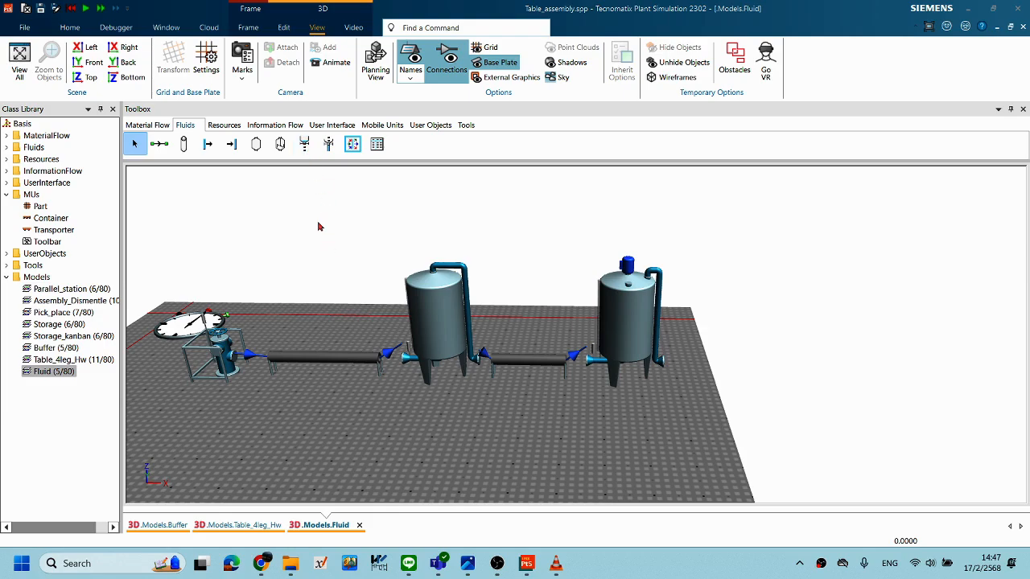
click(304, 143)
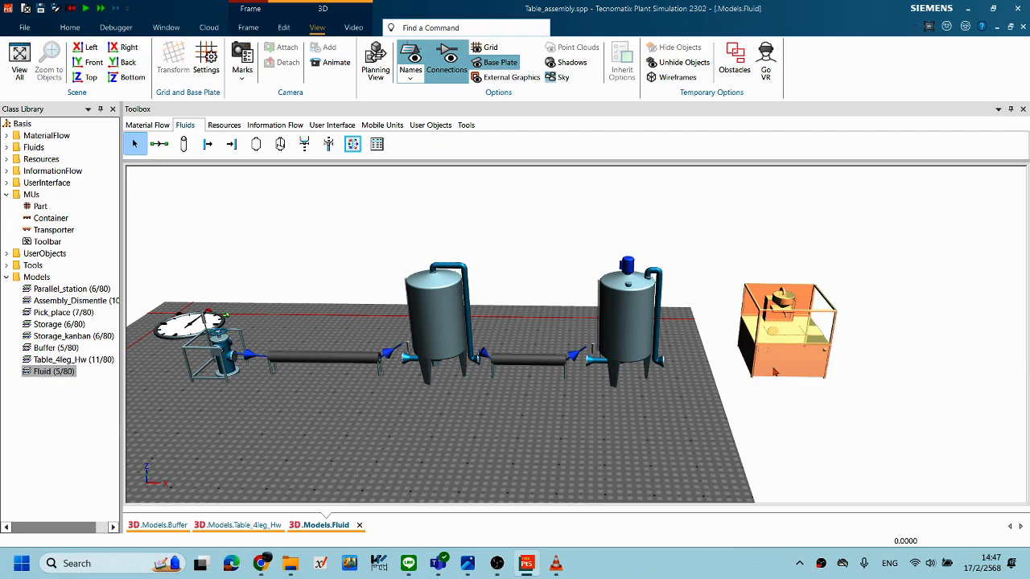
click(774, 371)
middle_drag(667, 300, 666, 331)
drag(833, 349, 830, 368)
middle_drag(606, 317, 827, 390)
right_drag(714, 341, 645, 320)
middle_drag(645, 321, 664, 347)
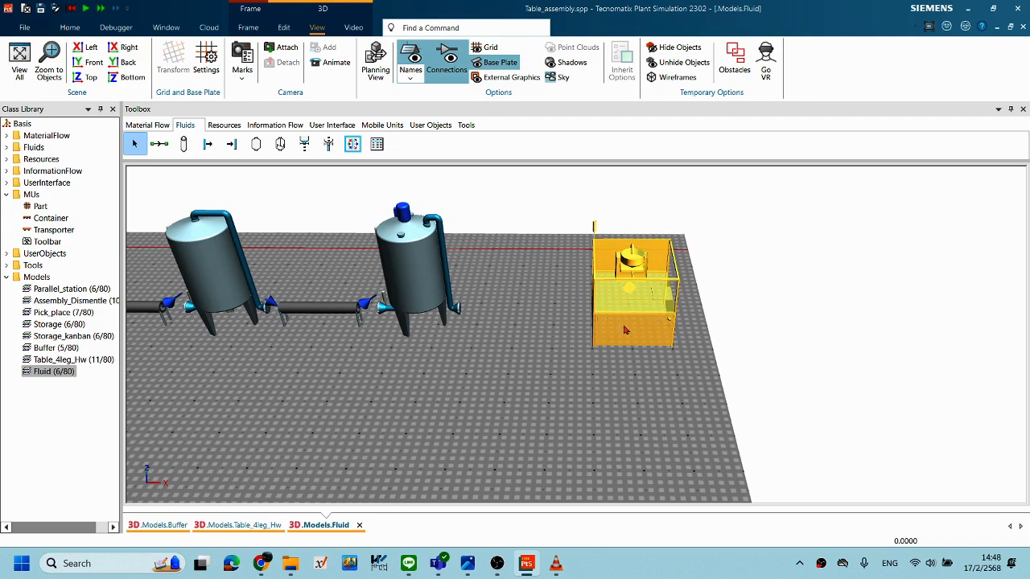
Draw a straight pipe running directly from the mixer's outlet to the side of the Portioner.
click(183, 144)
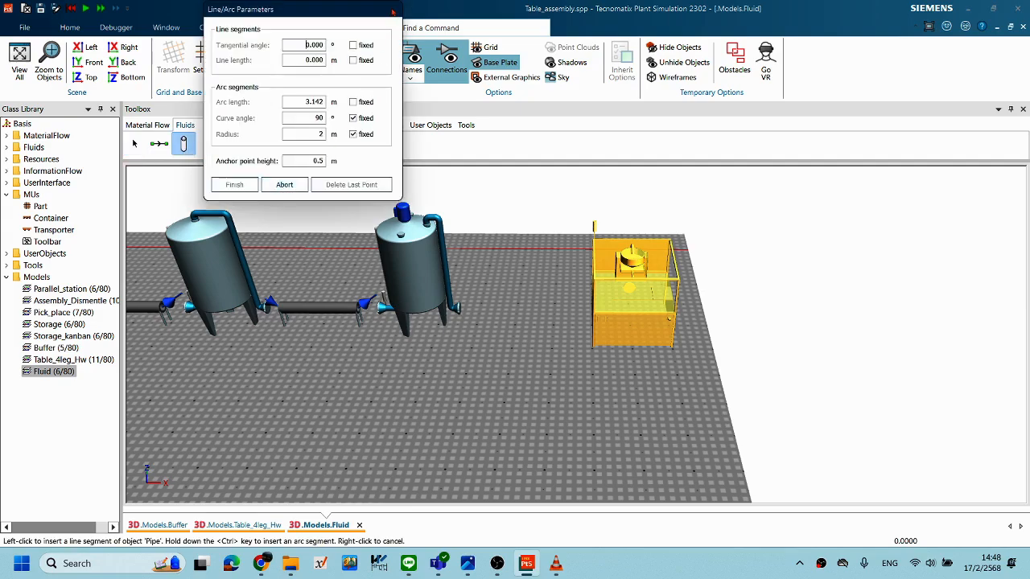
middle_drag(467, 280, 470, 343)
click(461, 288)
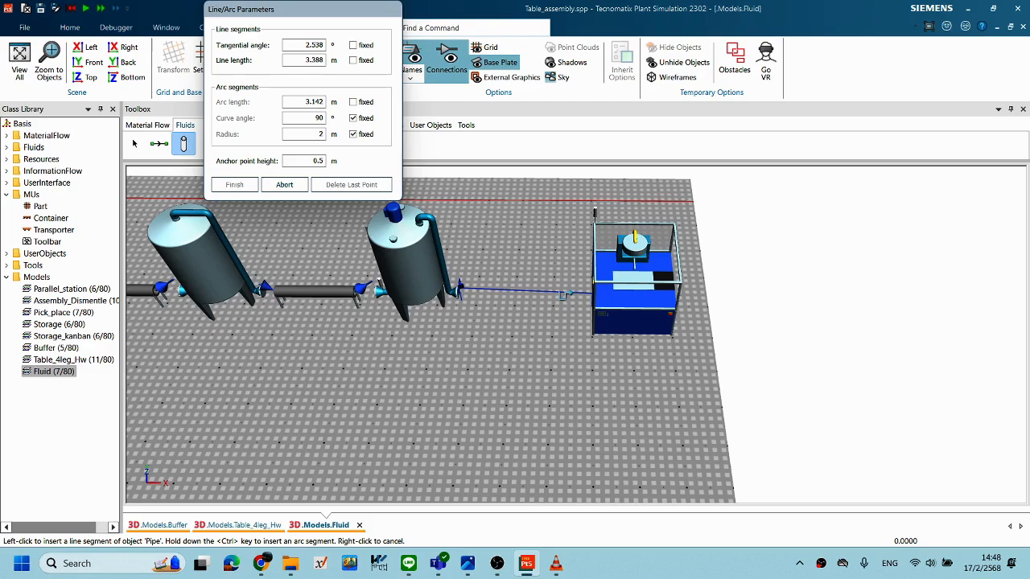
click(567, 294)
middle_drag(535, 296, 546, 334)
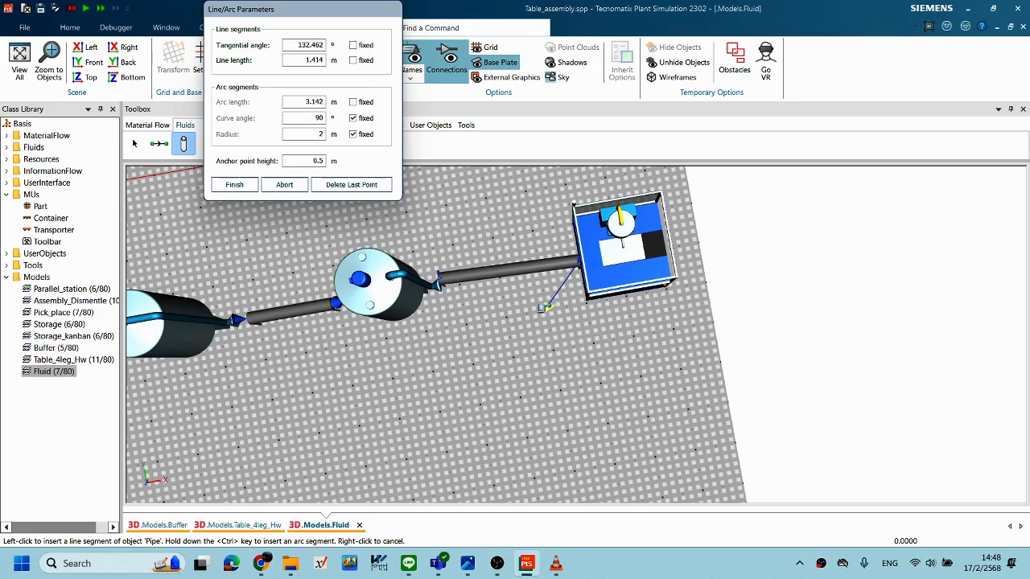
click(241, 187)
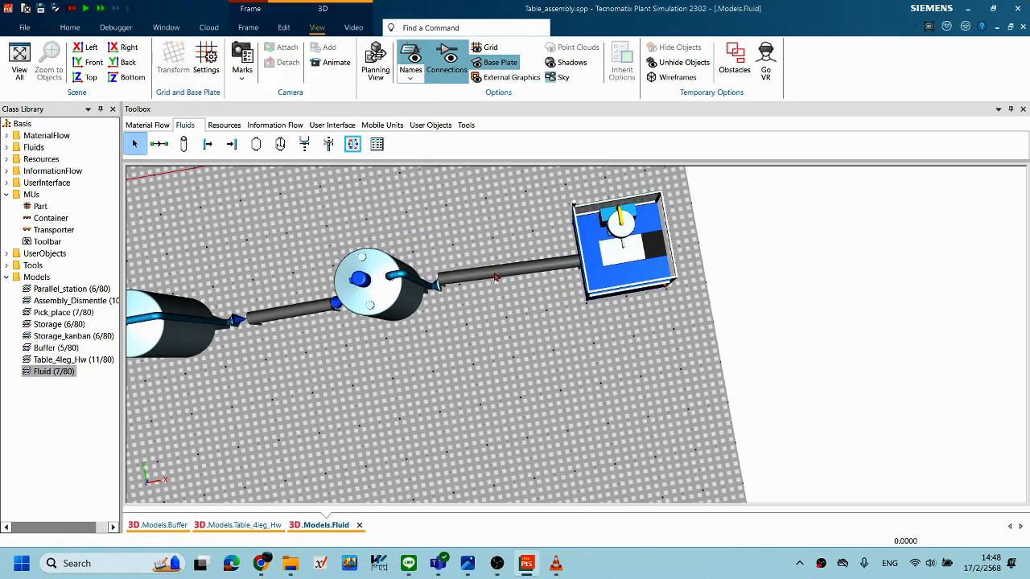
middle_drag(621, 254, 596, 268)
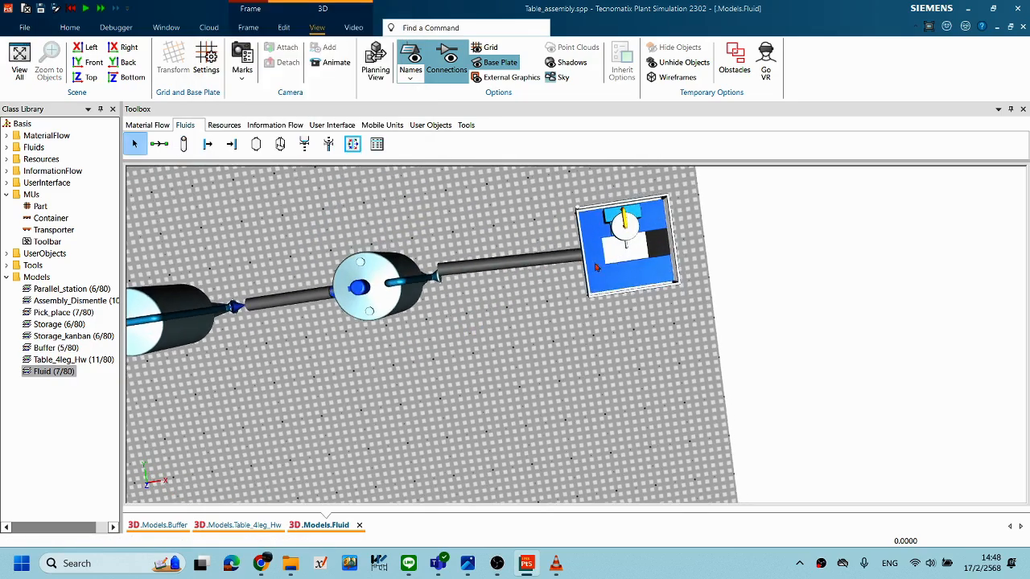
Delete the pipe between the mixer and the Portioner.
click(538, 263)
key(Delete)
click(470, 323)
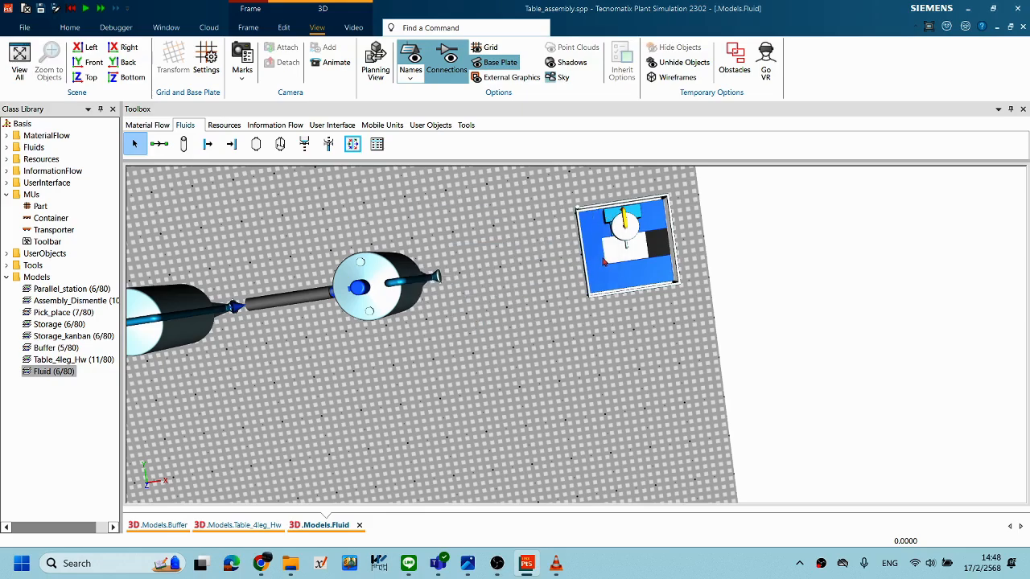
Move the Portioner slightly farther away from the mixer along the line.
click(619, 253)
drag(620, 253, 640, 250)
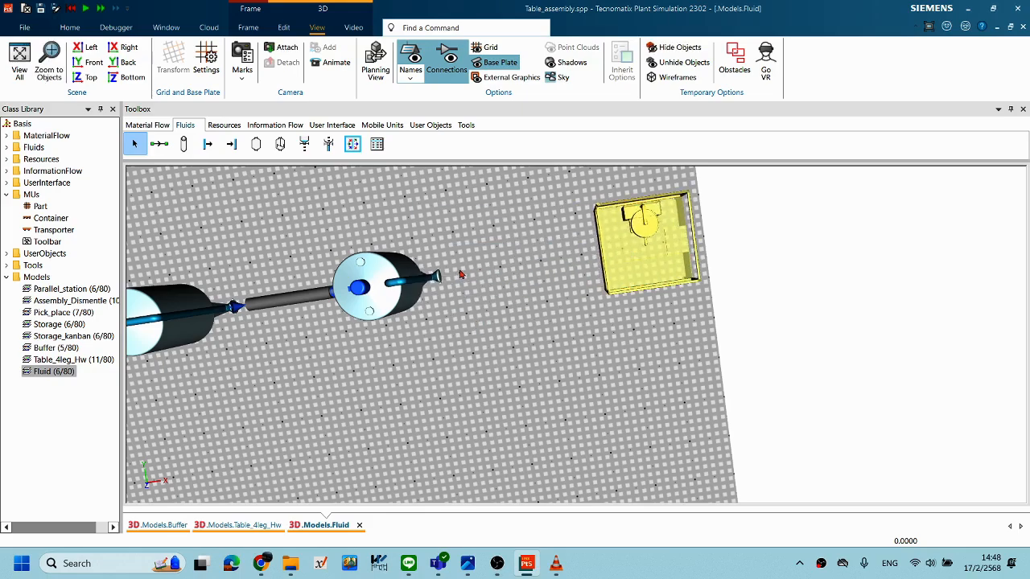
middle_drag(400, 304, 455, 295)
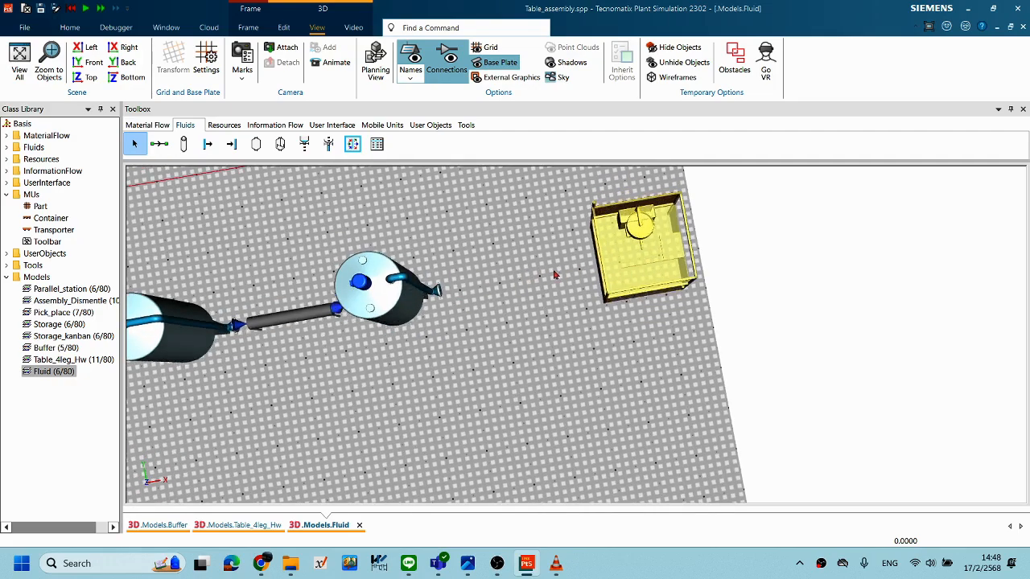
middle_drag(383, 306, 386, 296)
middle_drag(577, 284, 584, 320)
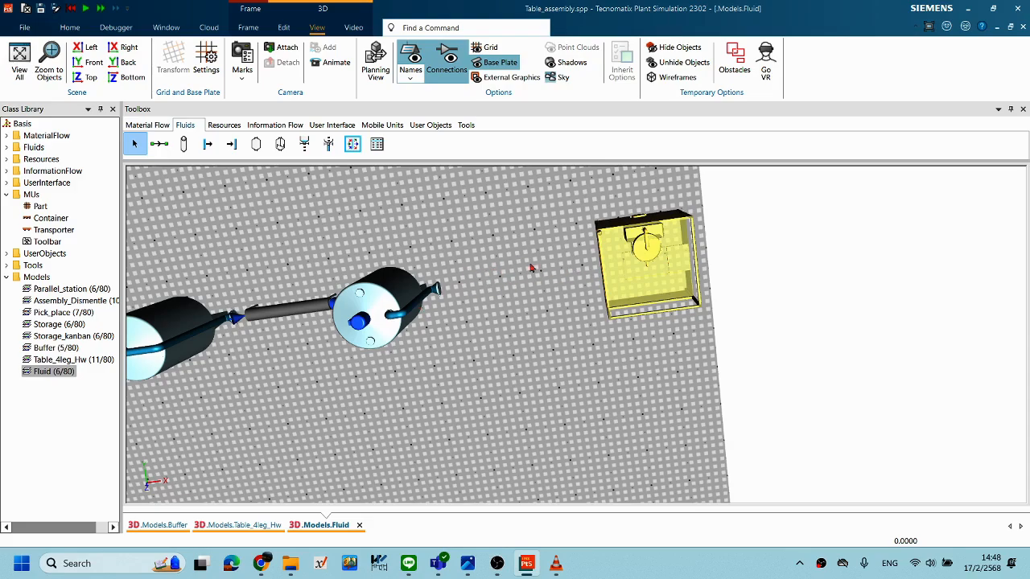
Draw a straight pipe between the mixer and the Portioner, leaving a small gap at each end.
click(183, 143)
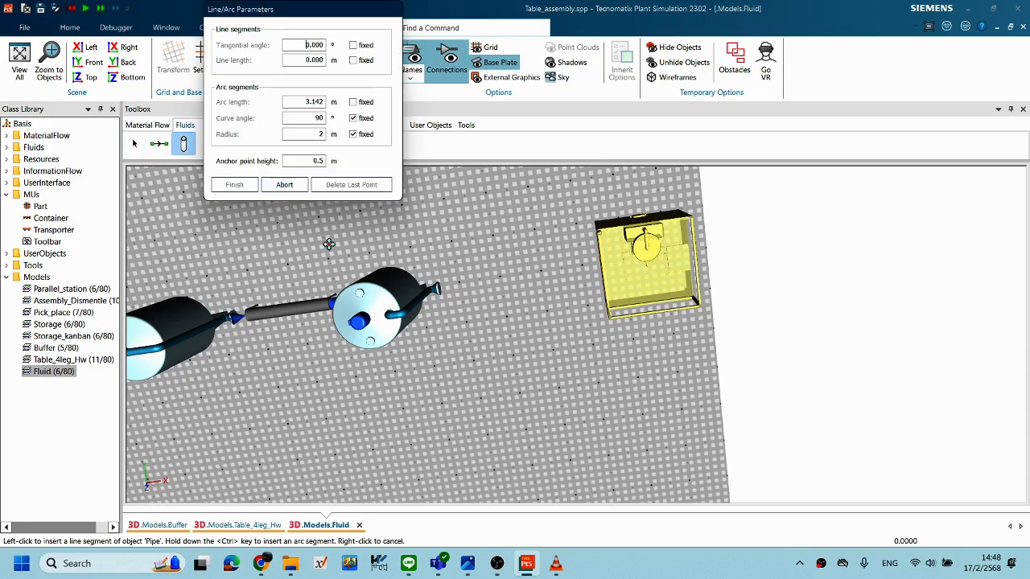
click(475, 291)
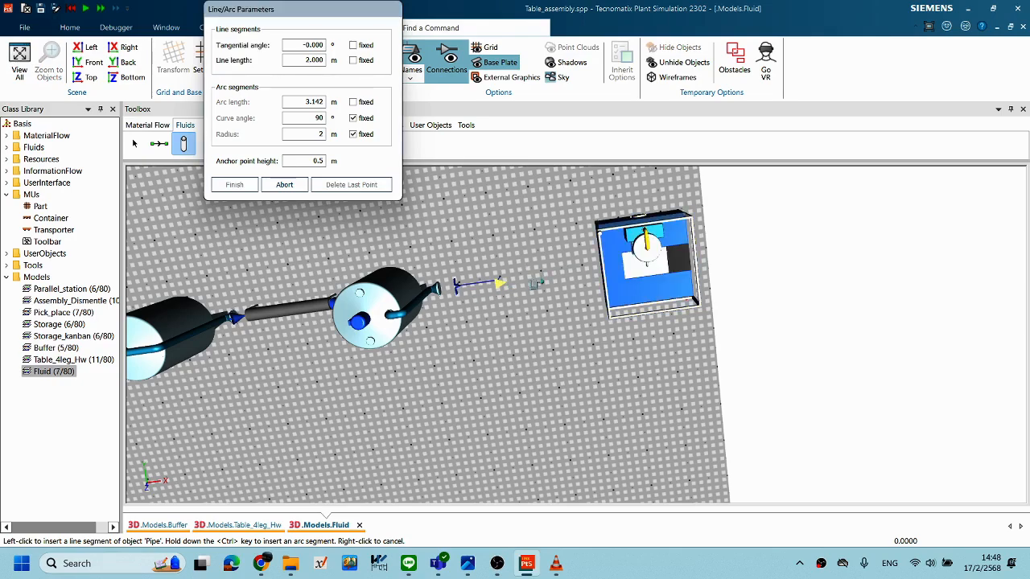
click(587, 273)
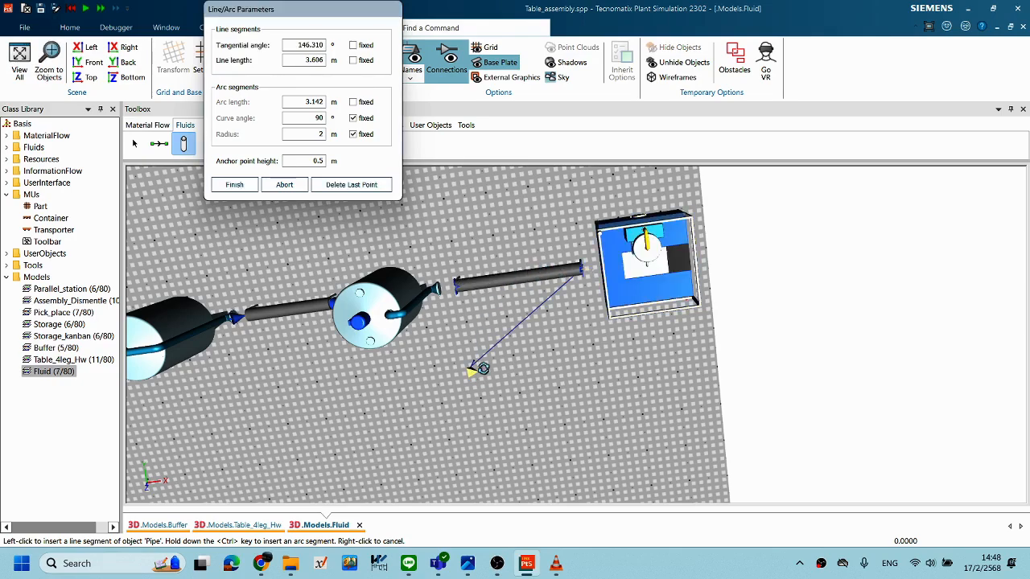
middle_drag(421, 340, 289, 219)
click(234, 185)
Add connectors from the mixer to the new pipe and from that pipe to the Portioner.
middle_drag(477, 329, 481, 306)
right_drag(524, 324, 692, 340)
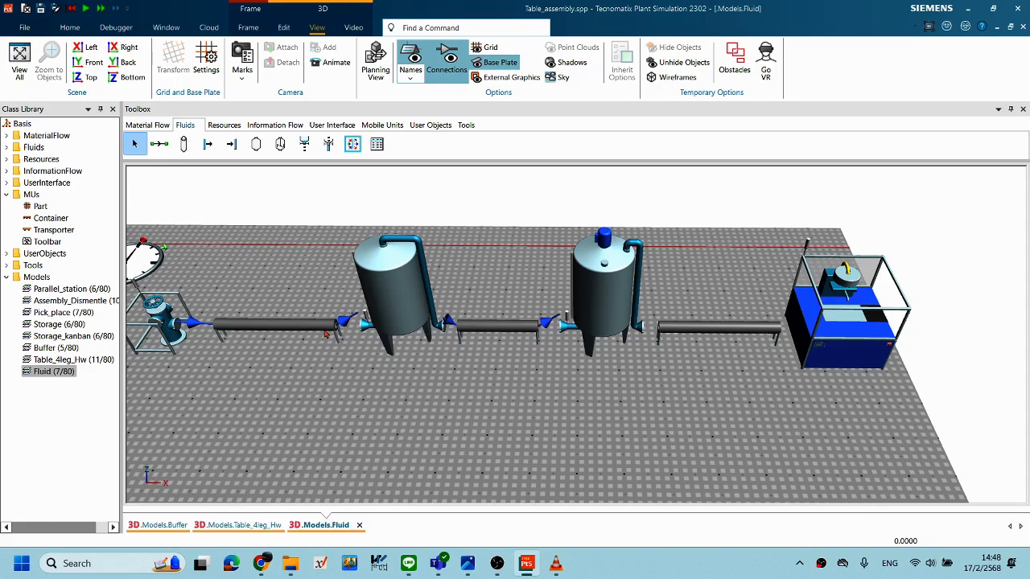
middle_drag(701, 314, 701, 293)
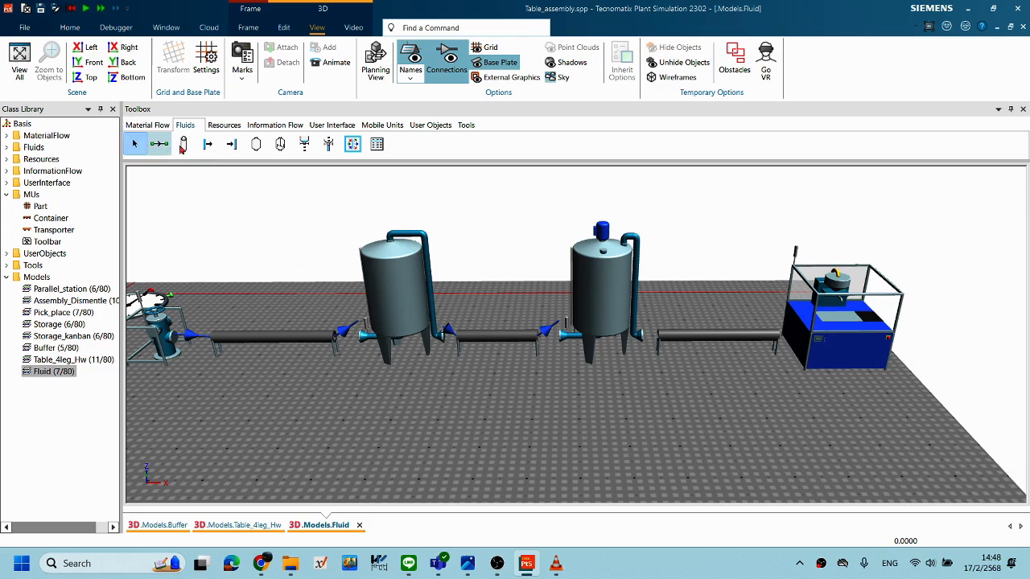
middle_drag(534, 395, 579, 401)
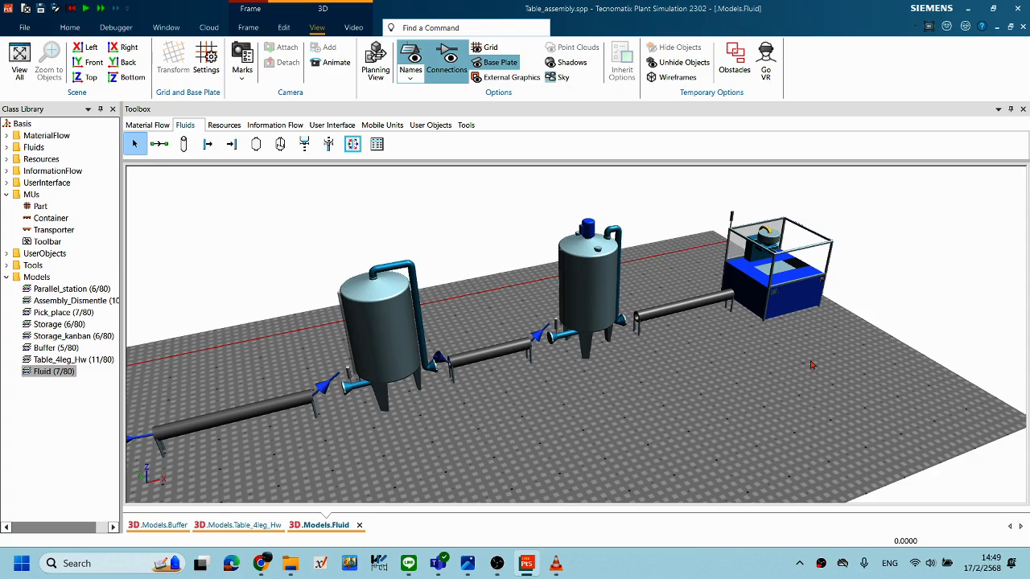
right_drag(831, 356, 630, 408)
mouse_move(624, 407)
middle_down()
mouse_move(609, 414)
mouse_move(613, 395)
middle_up()
scroll(609, 415, up, 2)
scroll(628, 389, up, 2)
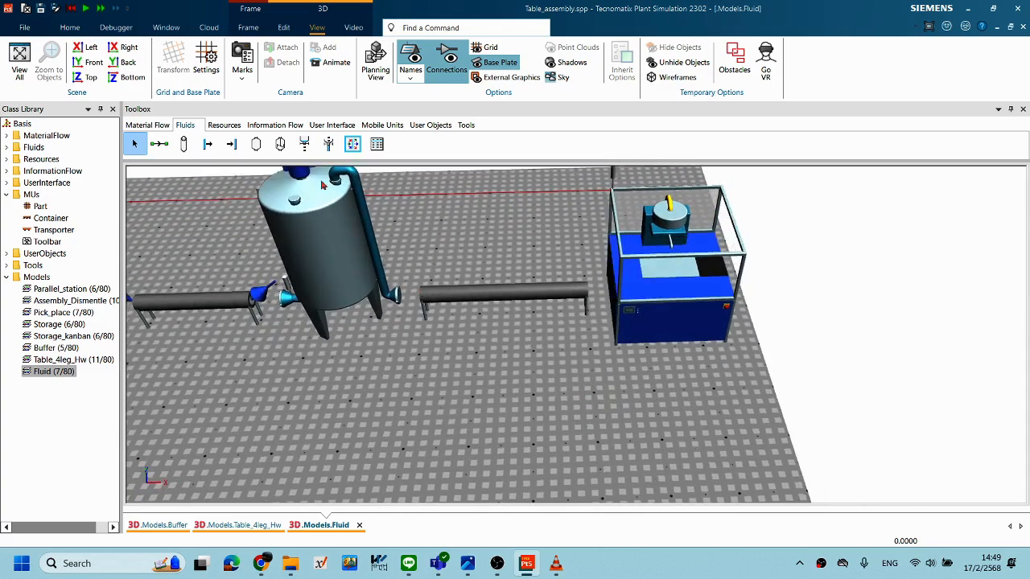
click(158, 143)
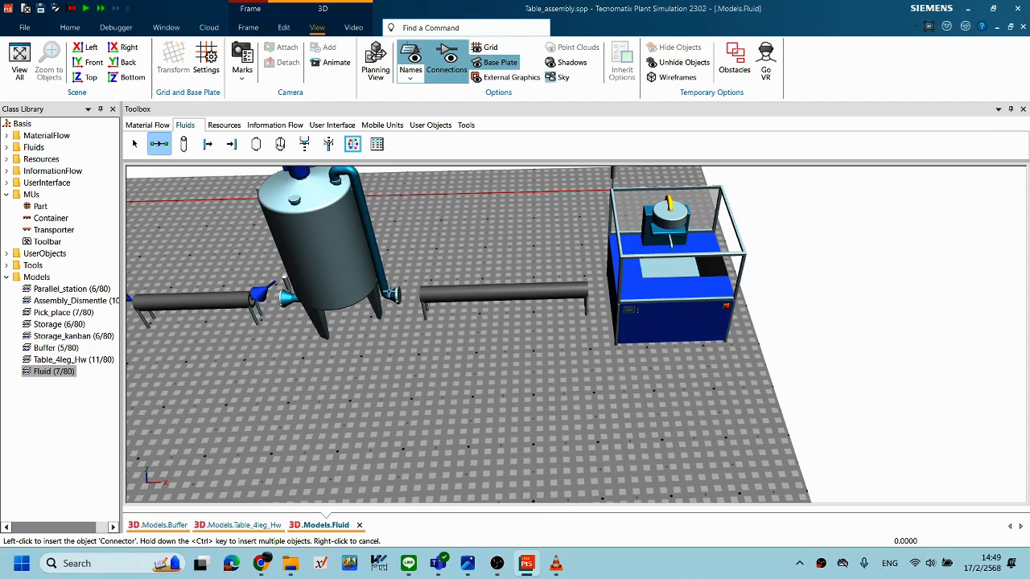
click(427, 294)
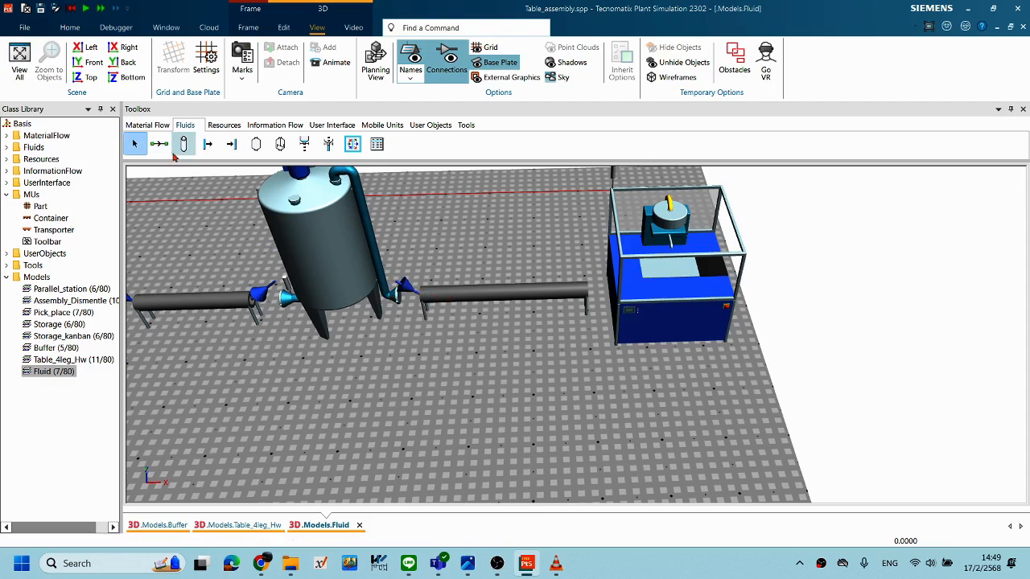
click(159, 143)
click(573, 288)
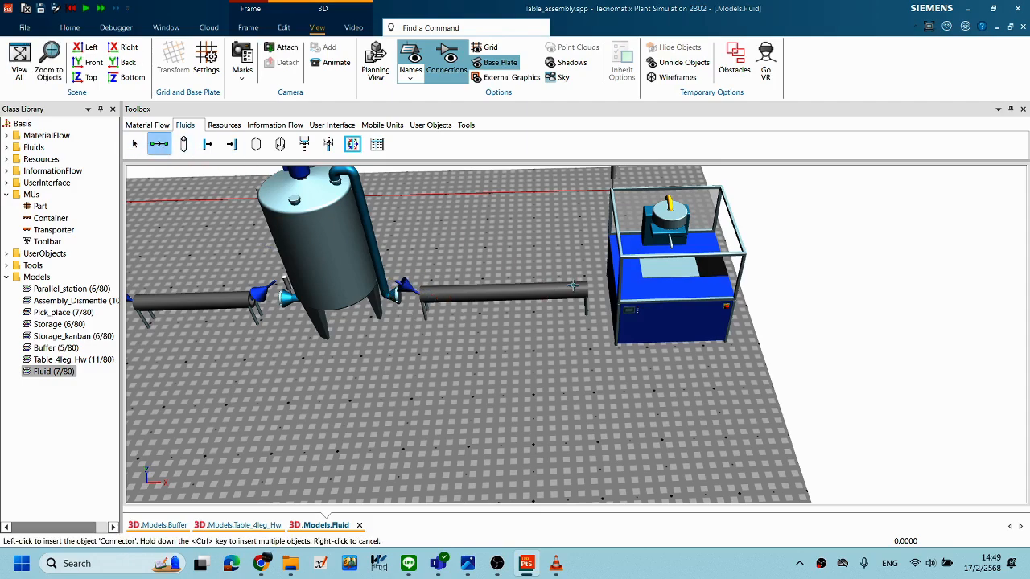
click(668, 281)
Draw a straight conveyor about 5 m long leading away from the Portioner's outlet side.
middle_drag(711, 267, 716, 317)
right_drag(716, 317, 394, 339)
middle_drag(408, 354, 418, 354)
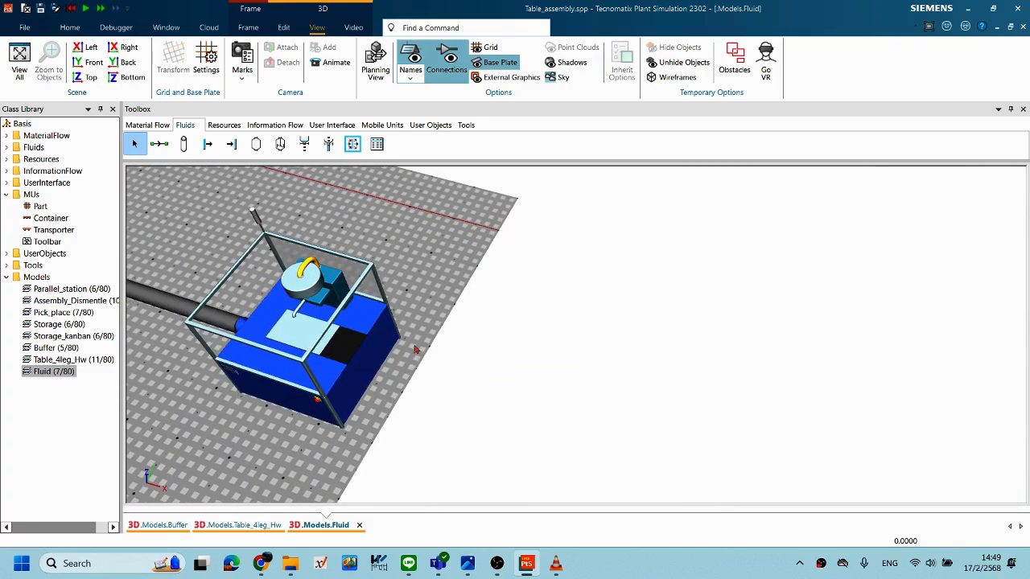
click(147, 127)
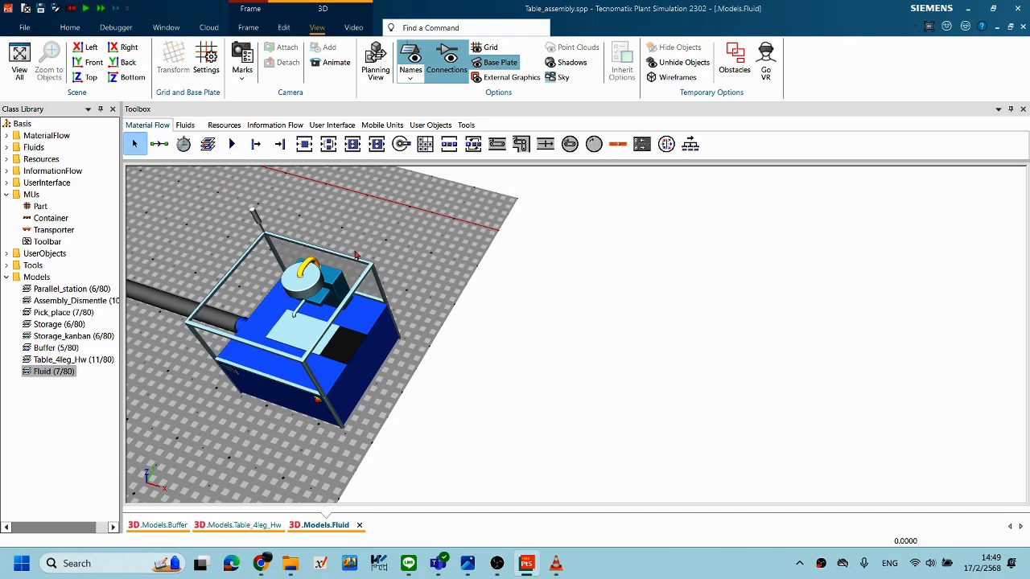
click(498, 145)
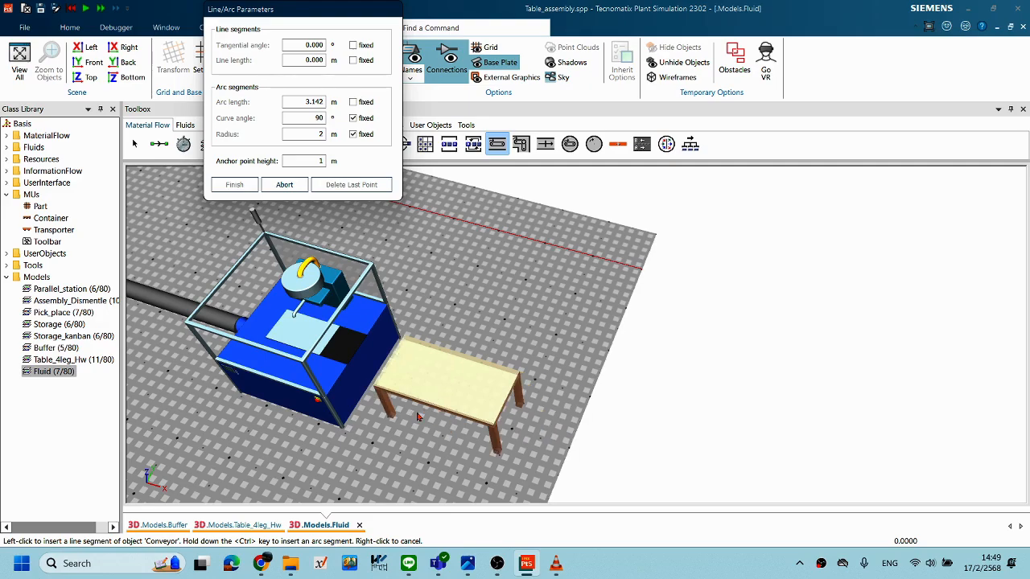
click(418, 413)
middle_drag(582, 432, 374, 201)
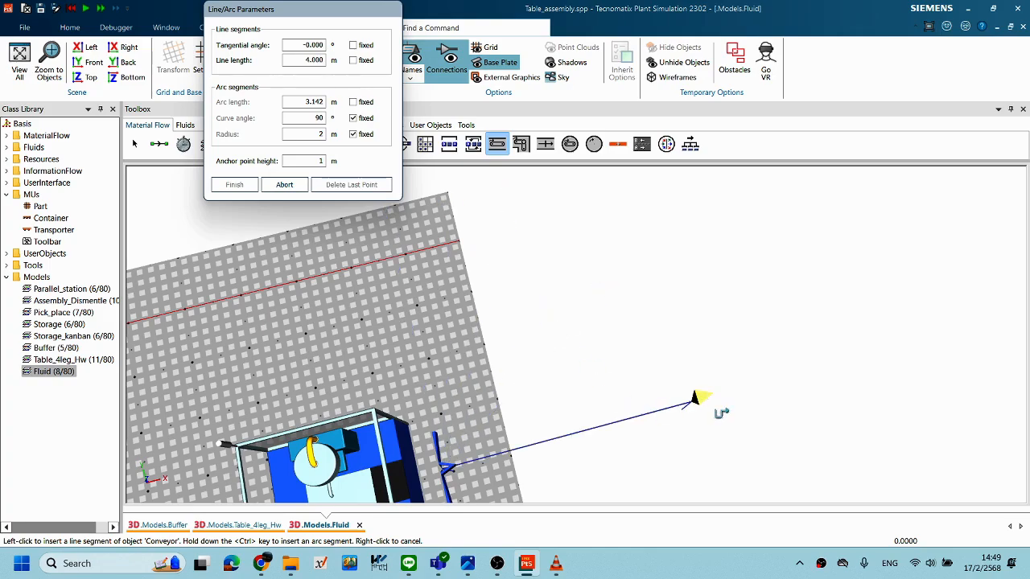
click(748, 384)
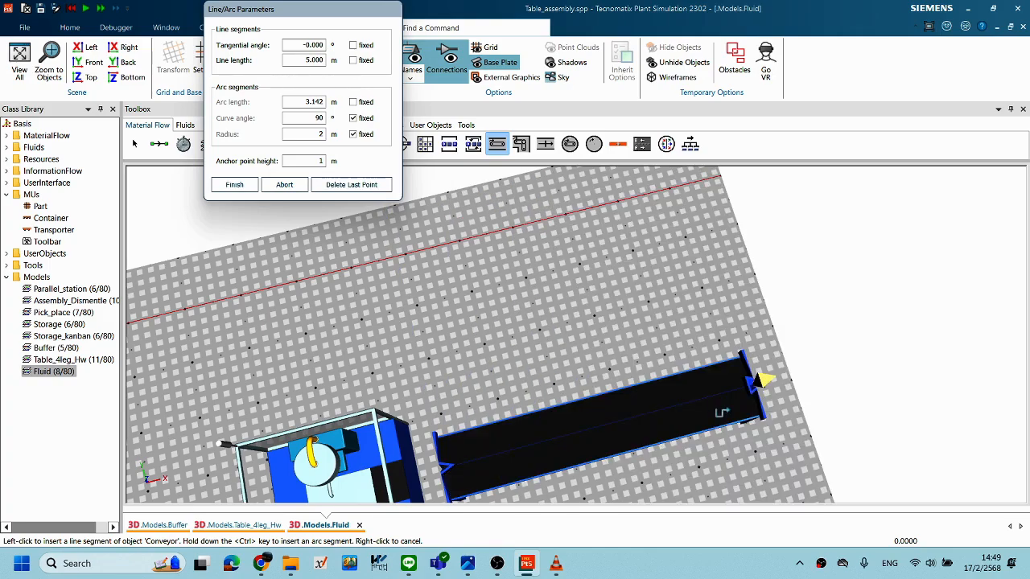
middle_drag(594, 319, 469, 249)
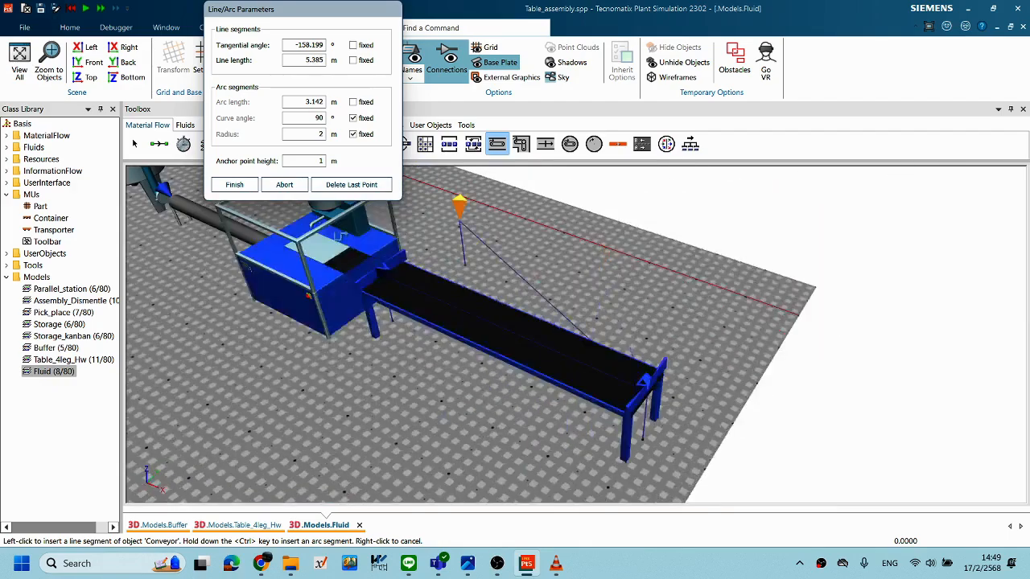
click(234, 184)
middle_drag(540, 287, 531, 299)
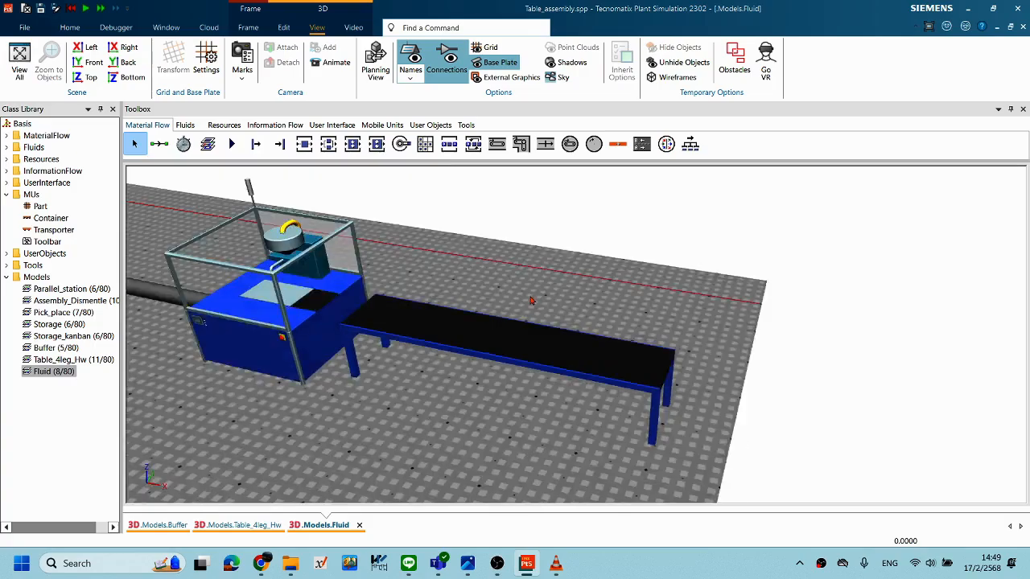
Review the Portioner's attributes for the MU, the amount per MU and the fluid from predecessor.
scroll(531, 300, down, 5)
middle_drag(469, 349, 646, 362)
middle_drag(385, 359, 673, 345)
double_click(665, 344)
middle_drag(233, 262, 196, 379)
middle_drag(265, 411, 267, 360)
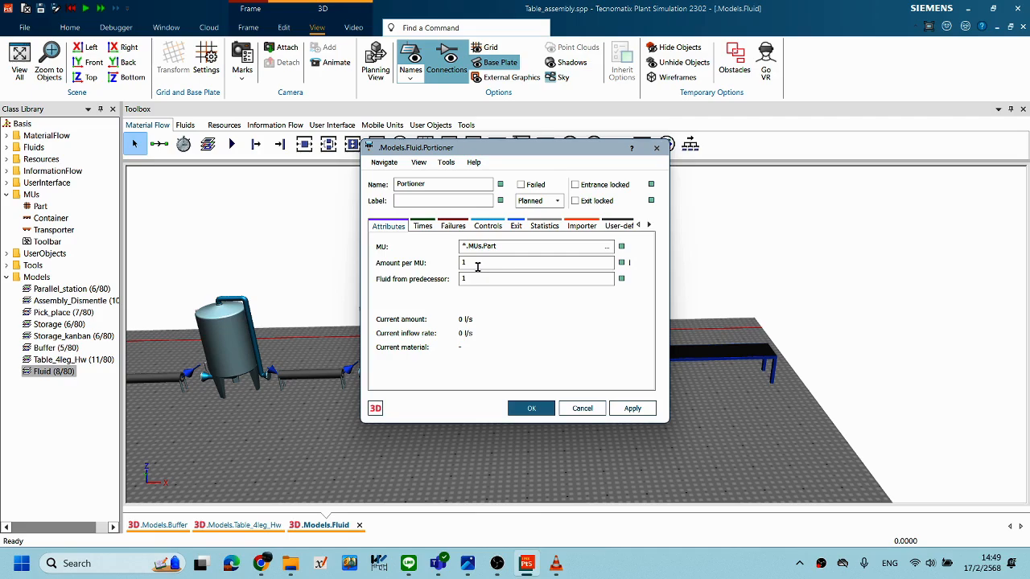
drag(504, 152, 408, 159)
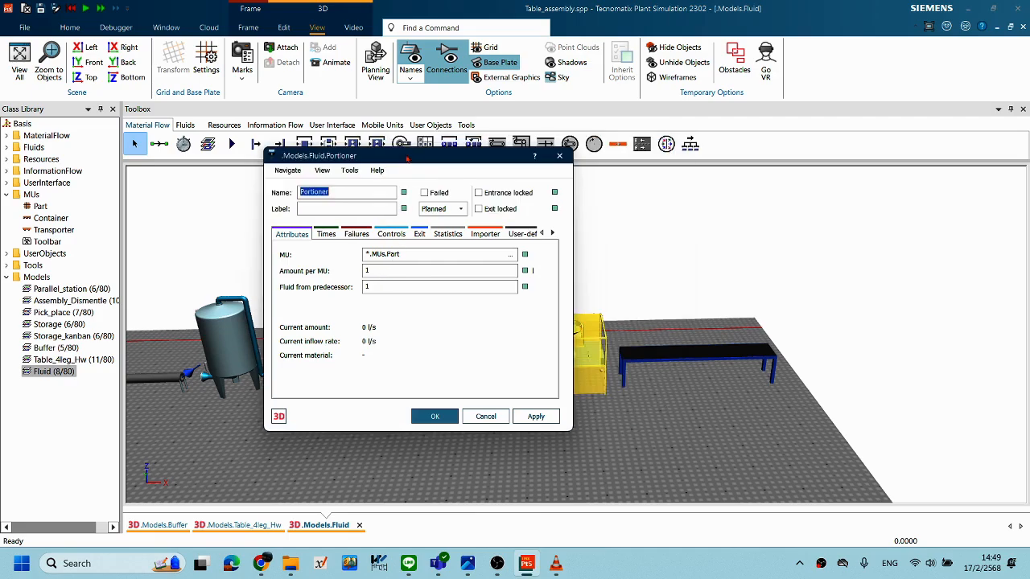
drag(335, 157, 239, 157)
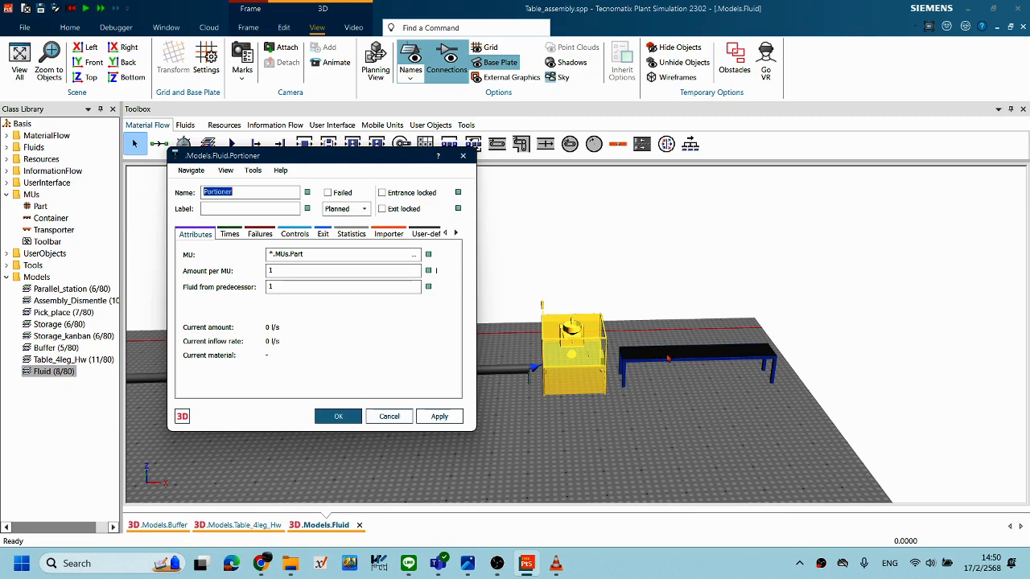
mouse_move(636, 347)
middle_down()
mouse_move(613, 344)
mouse_move(643, 344)
middle_up()
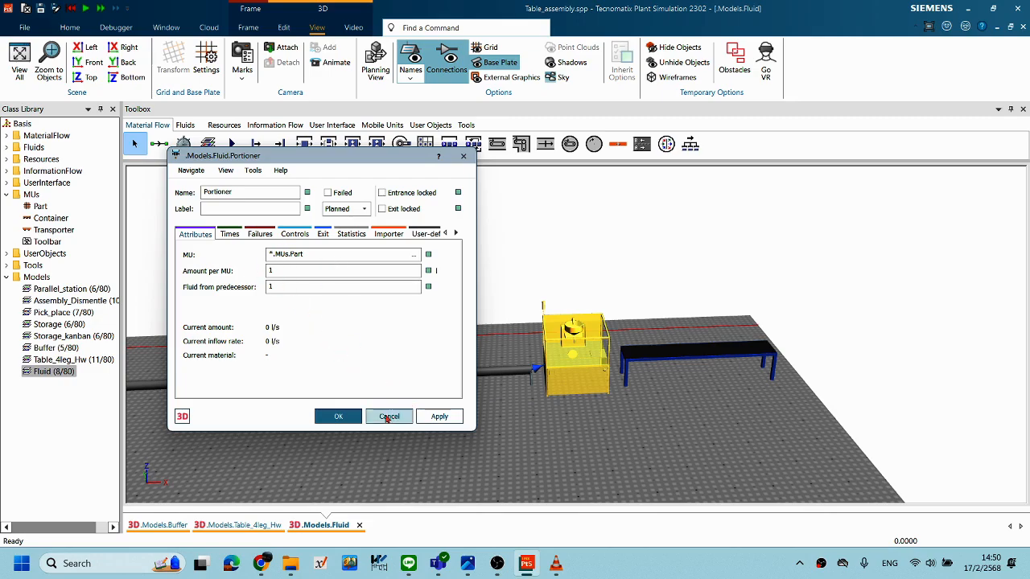
click(339, 416)
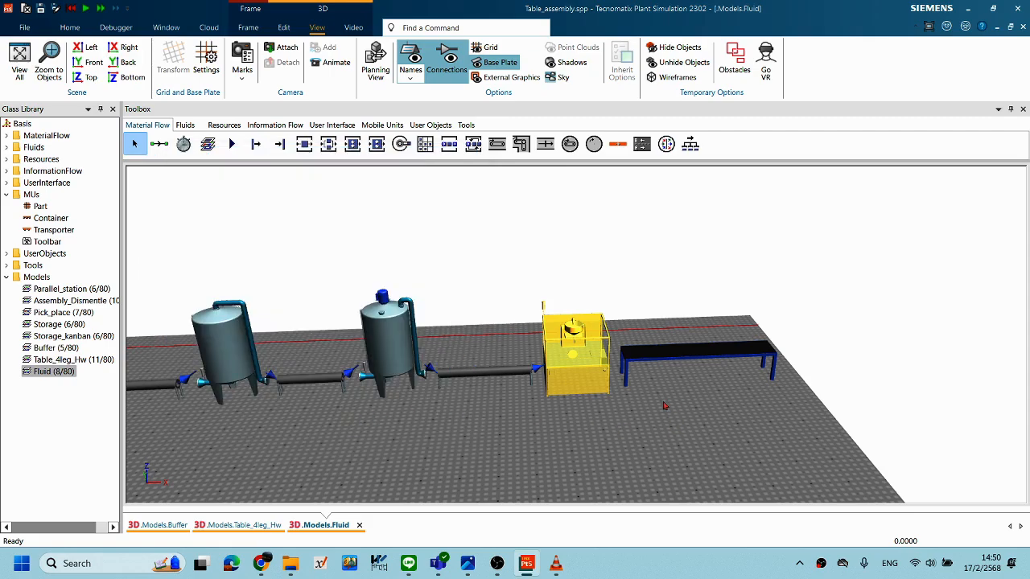
scroll(664, 396, up, 2)
middle_drag(662, 375, 588, 391)
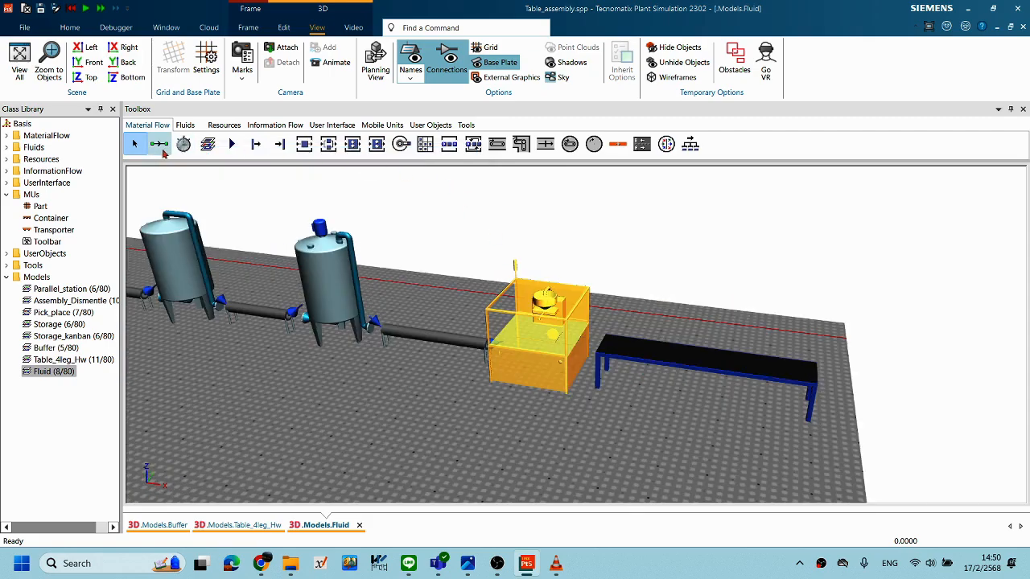
Add a connector from the Portioner to the outgoing conveyor.
click(159, 145)
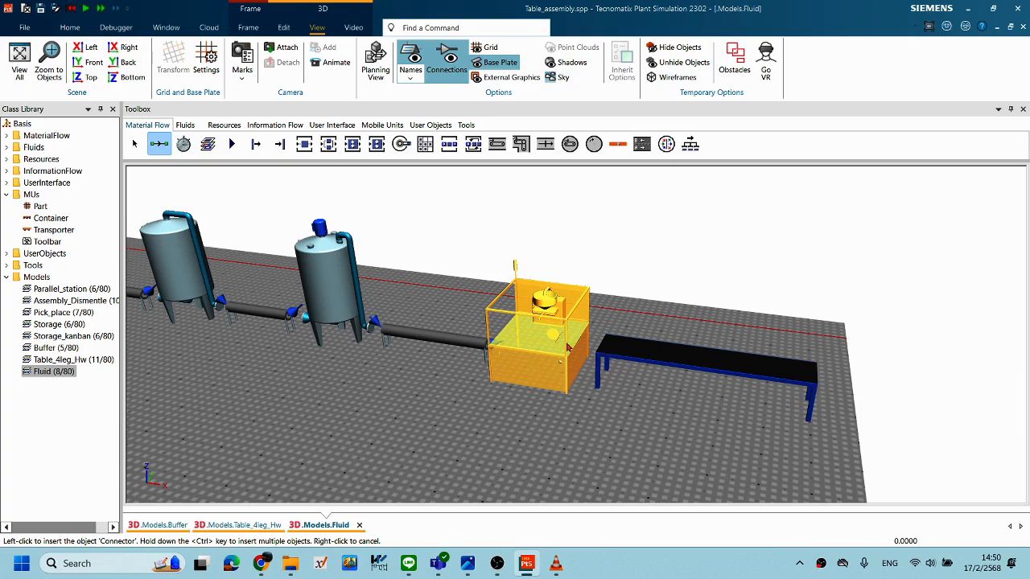
right_click(629, 349)
middle_drag(556, 394, 507, 382)
scroll(646, 352, down, 3)
right_click(687, 381)
click(562, 355)
middle_drag(578, 367, 311, 380)
Check the event controller's settings, run the simulation and watch the flow along the line up to the Portioner.
double_click(238, 352)
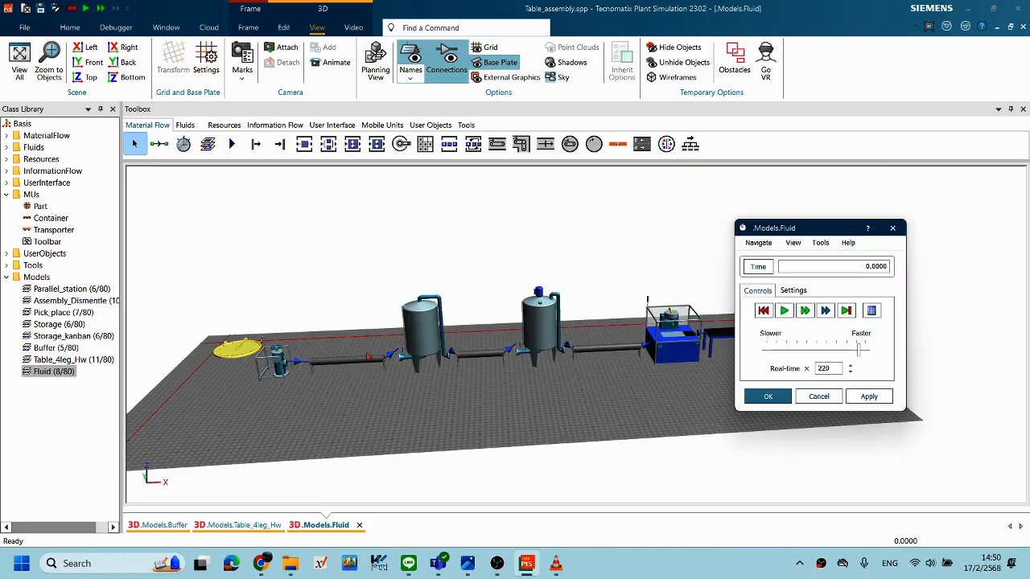
click(793, 290)
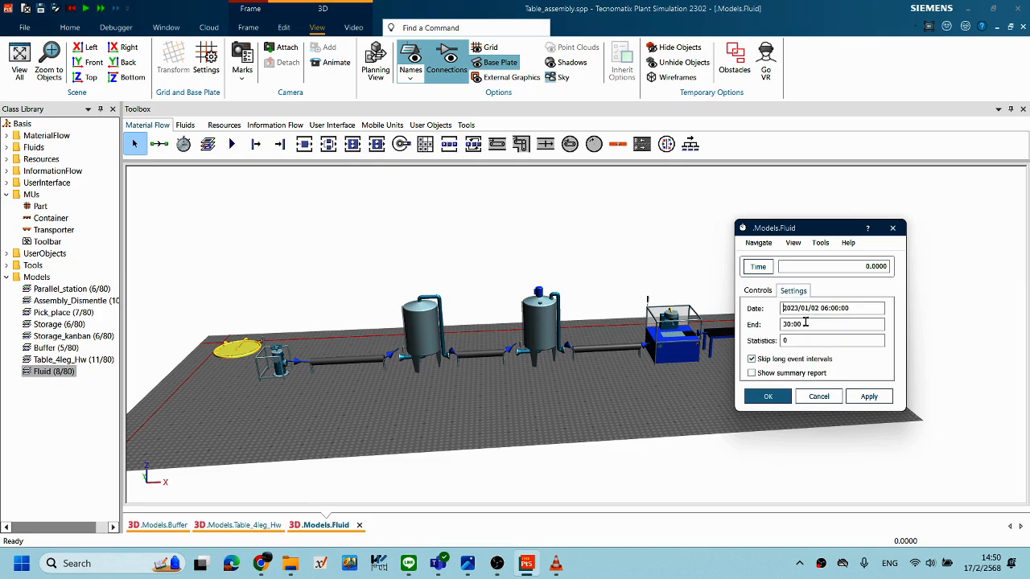
click(761, 292)
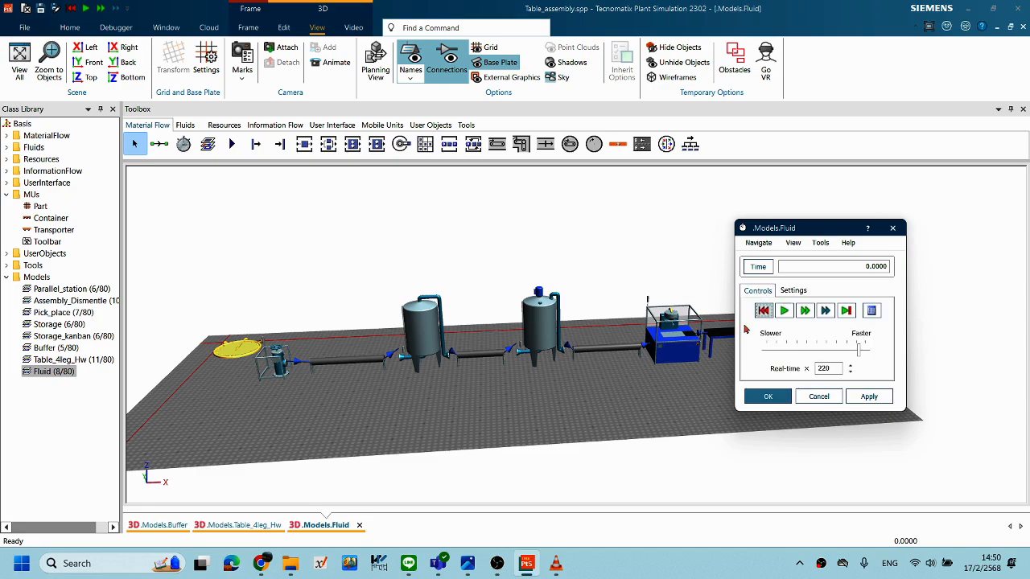
click(784, 311)
right_drag(667, 391, 532, 391)
mouse_move(534, 385)
middle_down()
mouse_move(548, 379)
mouse_move(528, 390)
middle_up()
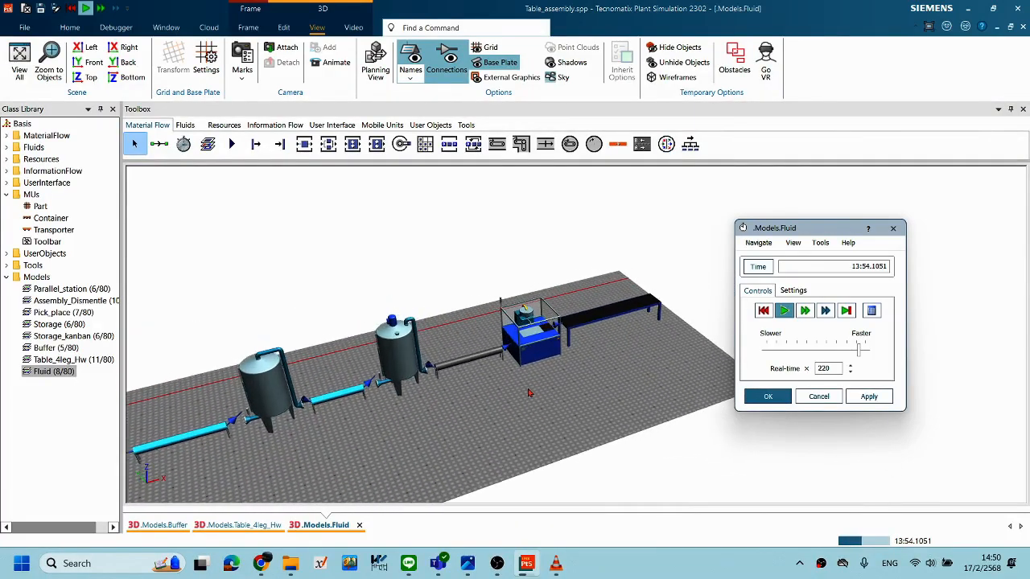
scroll(510, 391, up, 4)
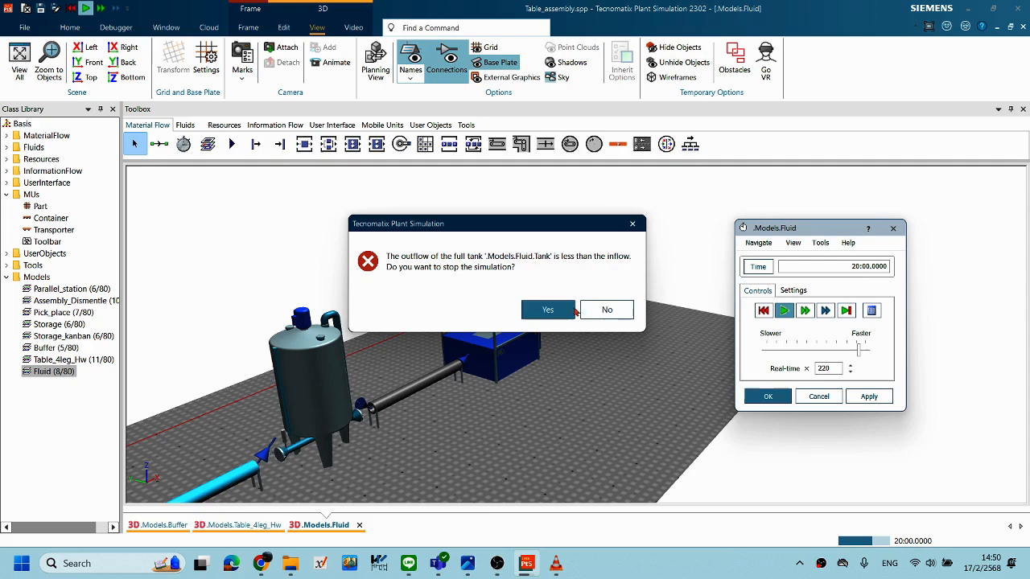
Dismiss the tank overflow error messages, reset the simulation and close the event controller.
click(614, 310)
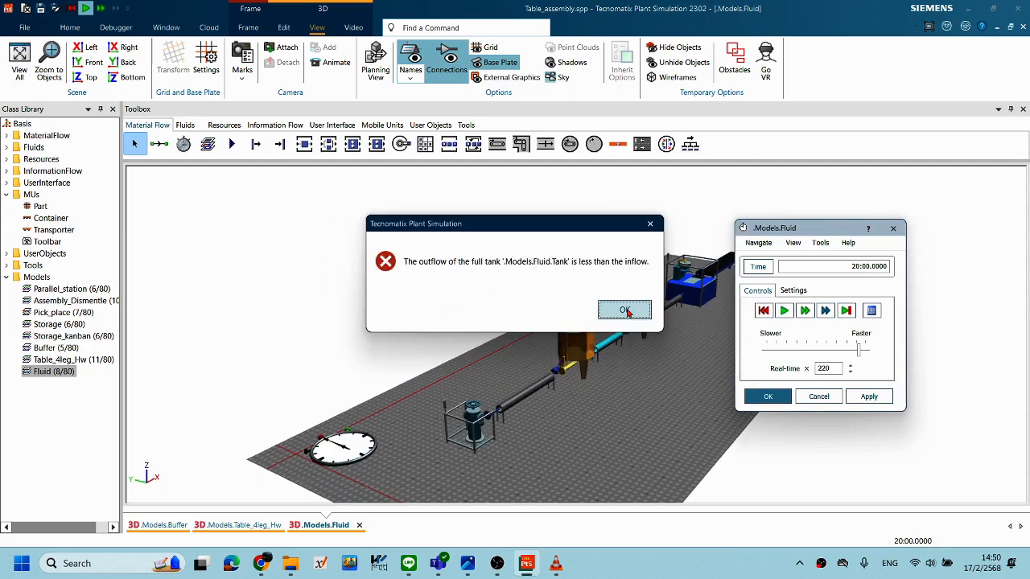
click(618, 305)
middle_drag(554, 343, 532, 343)
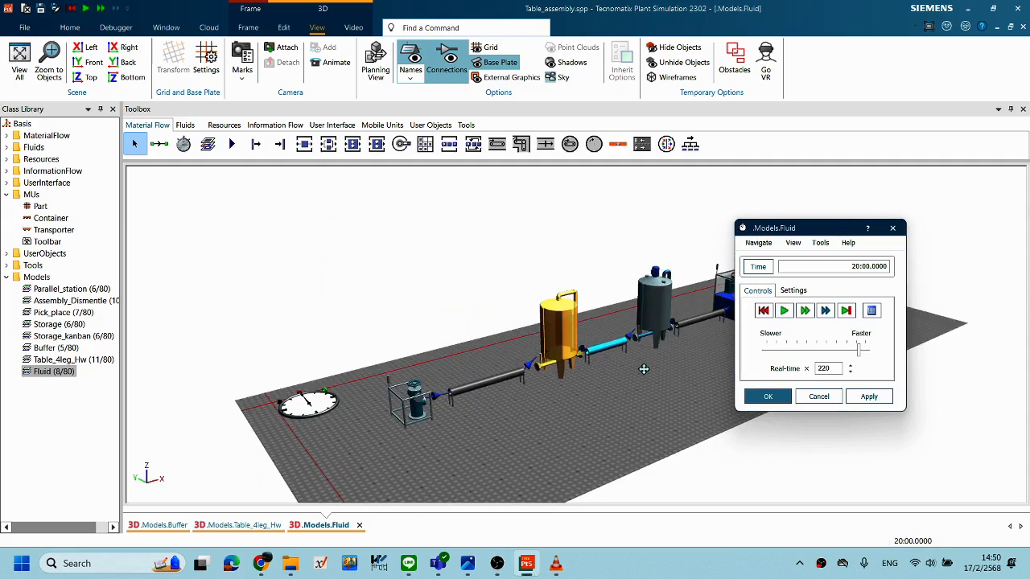
right_drag(647, 365, 609, 378)
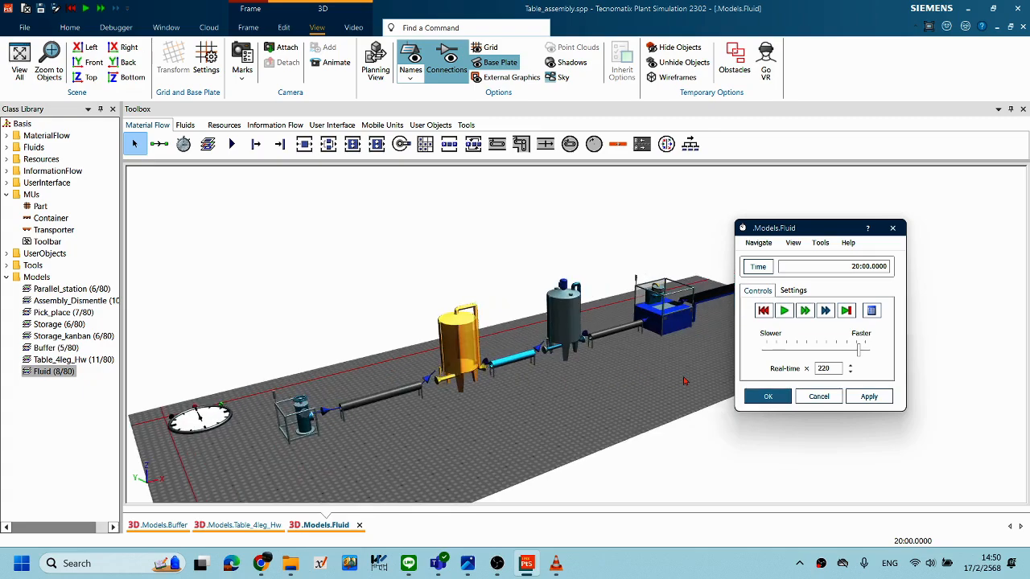
click(762, 310)
click(768, 396)
click(508, 406)
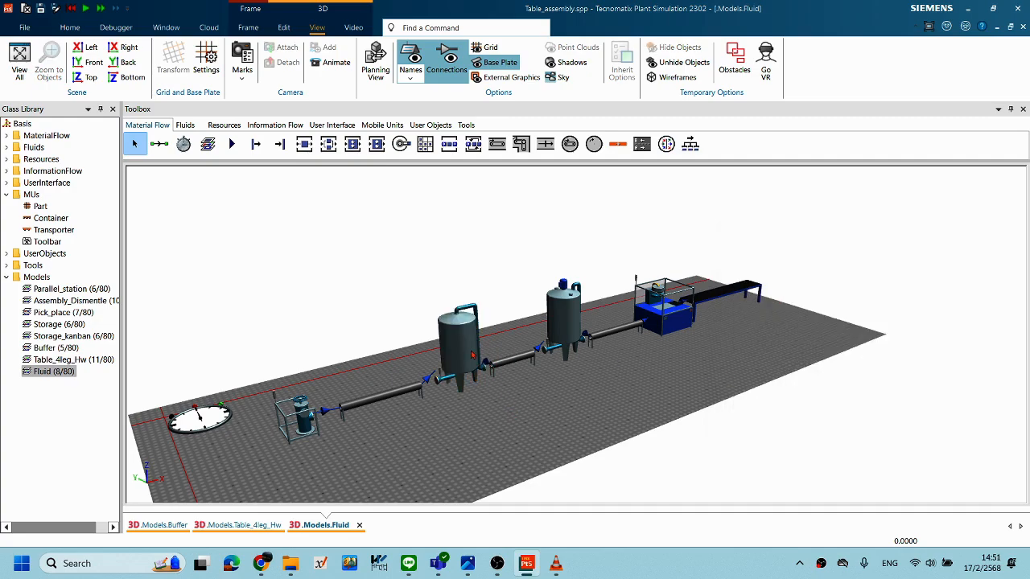
Set the tank's outflow rate to 1 l/s.
double_click(473, 354)
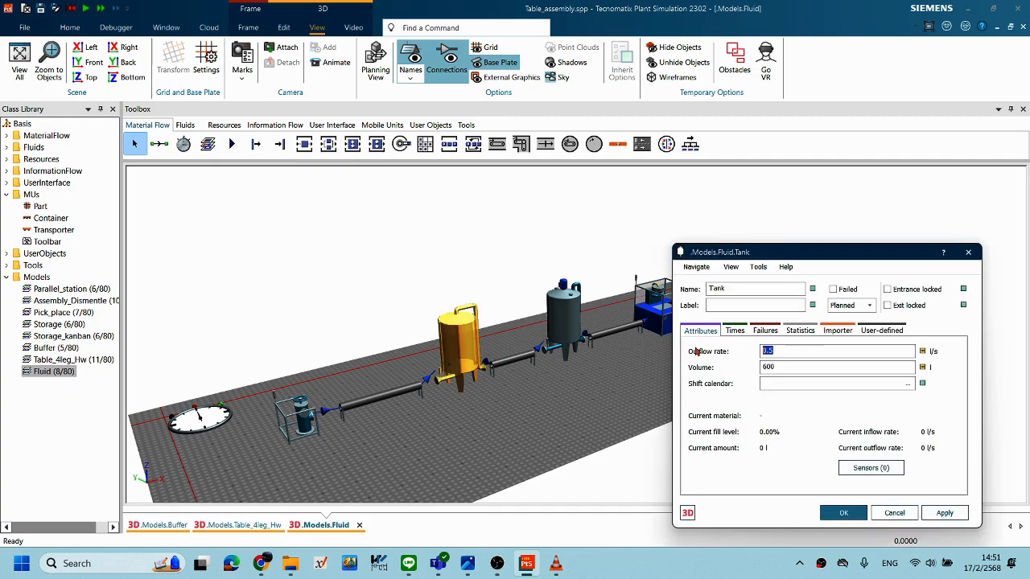
text(1)
click(843, 512)
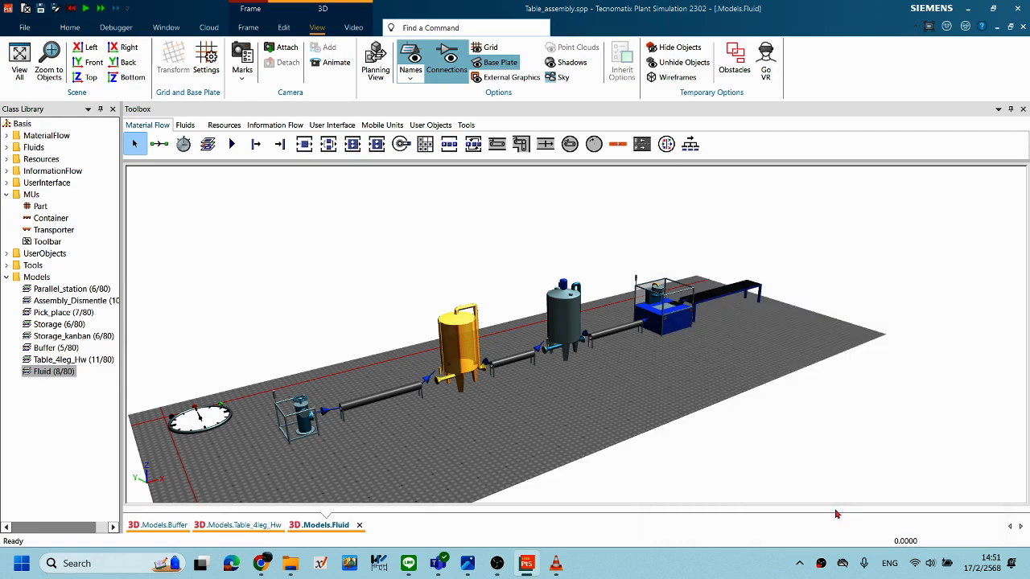
Review the attributes of the fluid source and the mixer, including their outflow rates.
right_drag(588, 404, 561, 371)
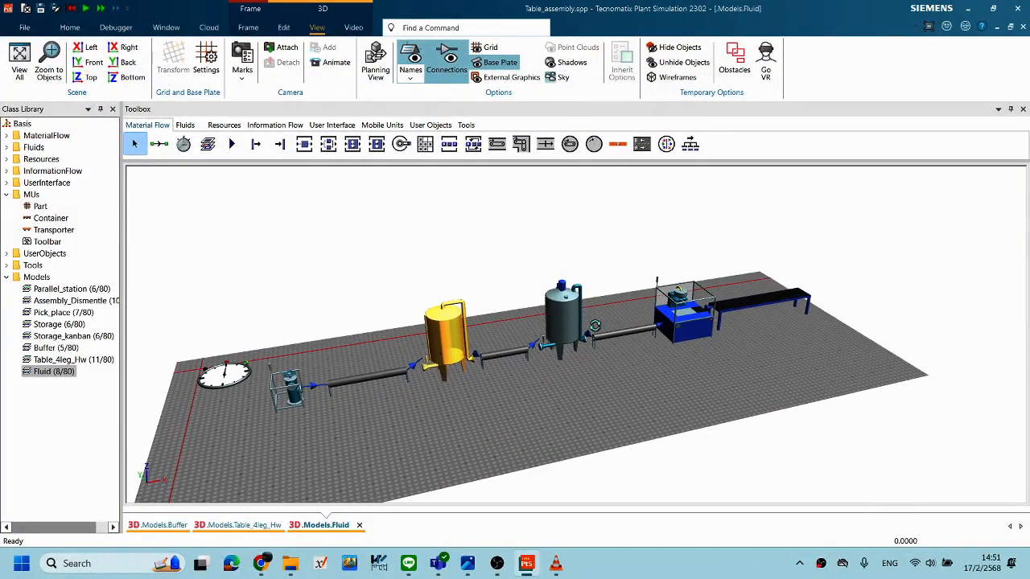
right_drag(596, 323, 594, 331)
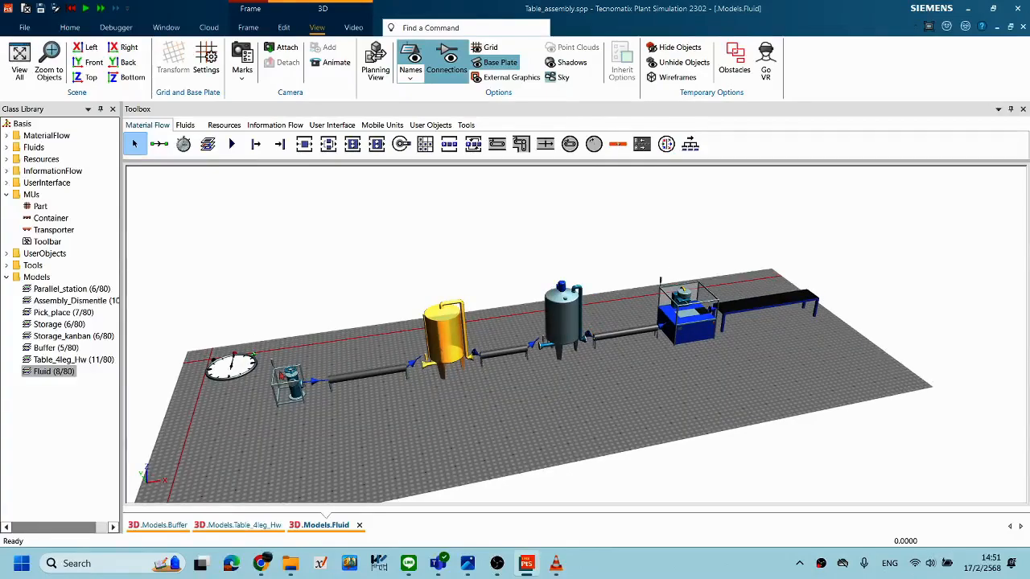
double_click(294, 384)
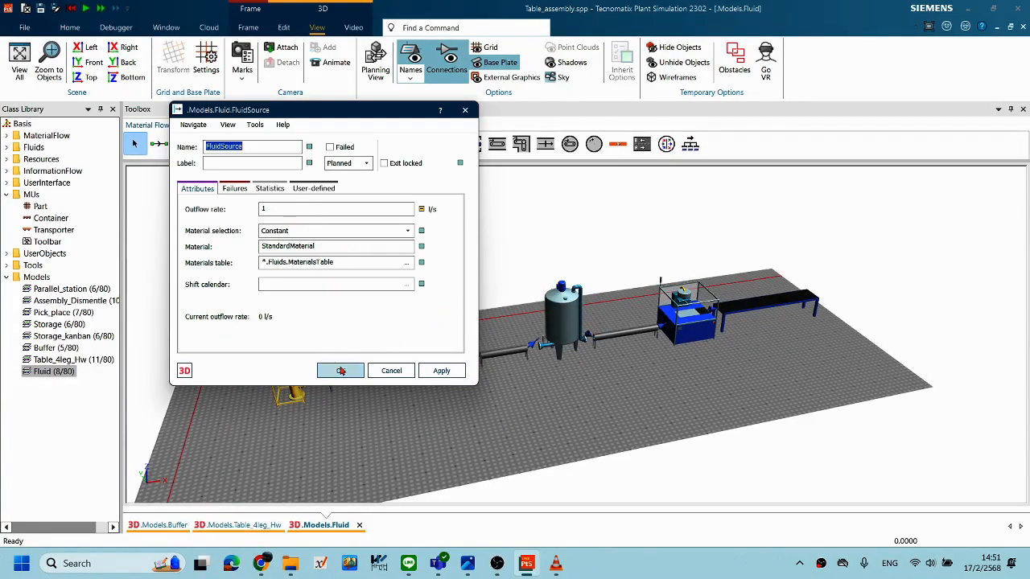
click(338, 369)
double_click(561, 334)
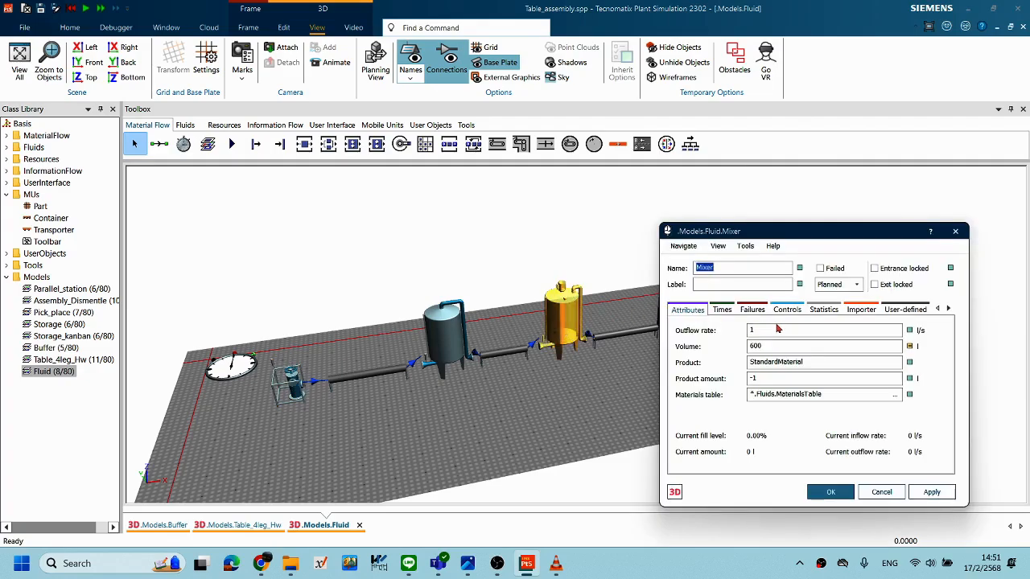
click(878, 491)
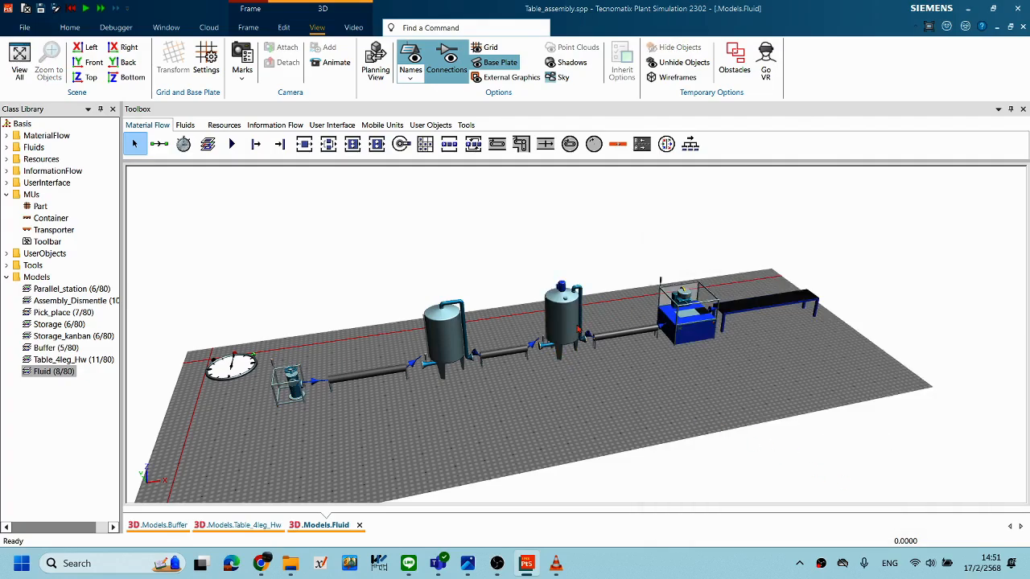
Set the mixer's volume to 200 l.
double_click(563, 326)
drag(772, 346, 681, 349)
text(200)
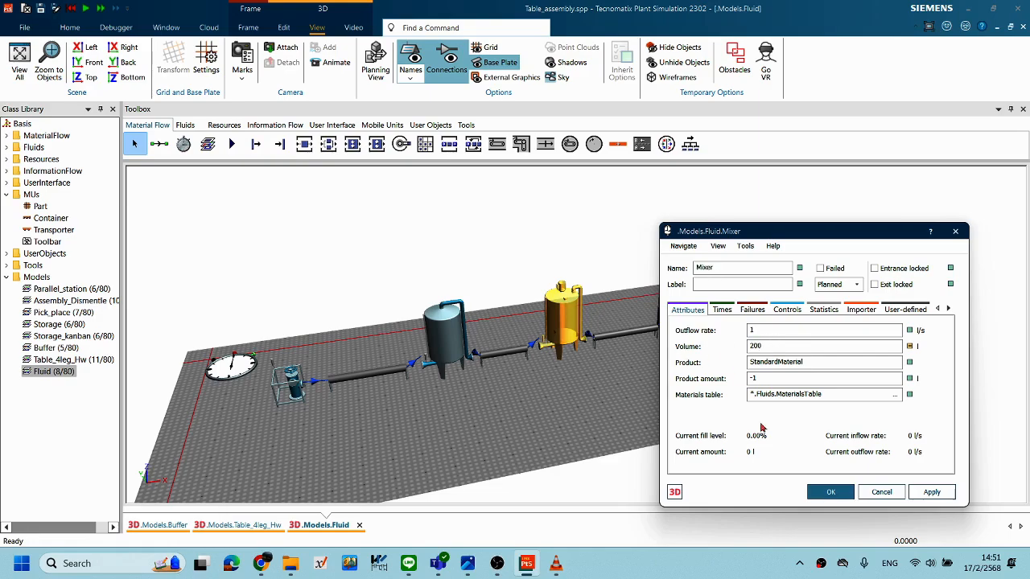
click(828, 491)
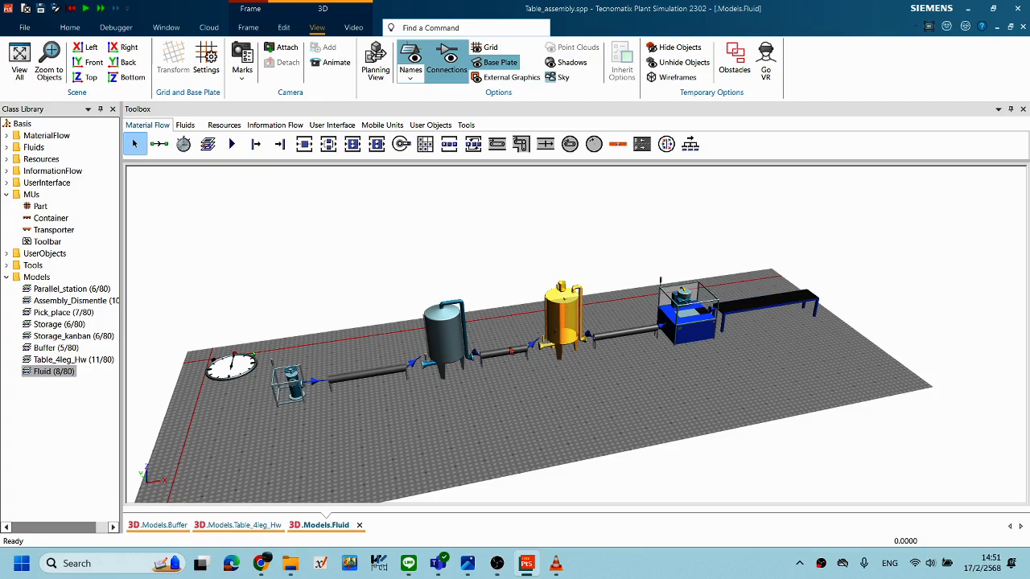
Set the tank's volume to 200 l.
double_click(456, 346)
drag(774, 367, 684, 366)
text(200)
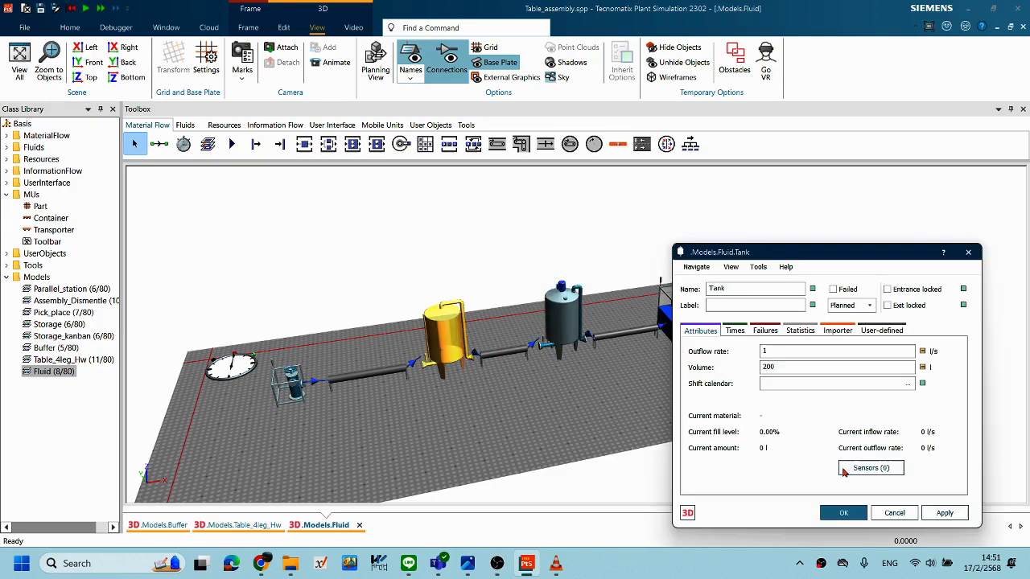
click(943, 514)
click(847, 517)
Reset the Fluid model's simulation.
middle_drag(565, 381, 589, 344)
middle_drag(642, 366, 581, 384)
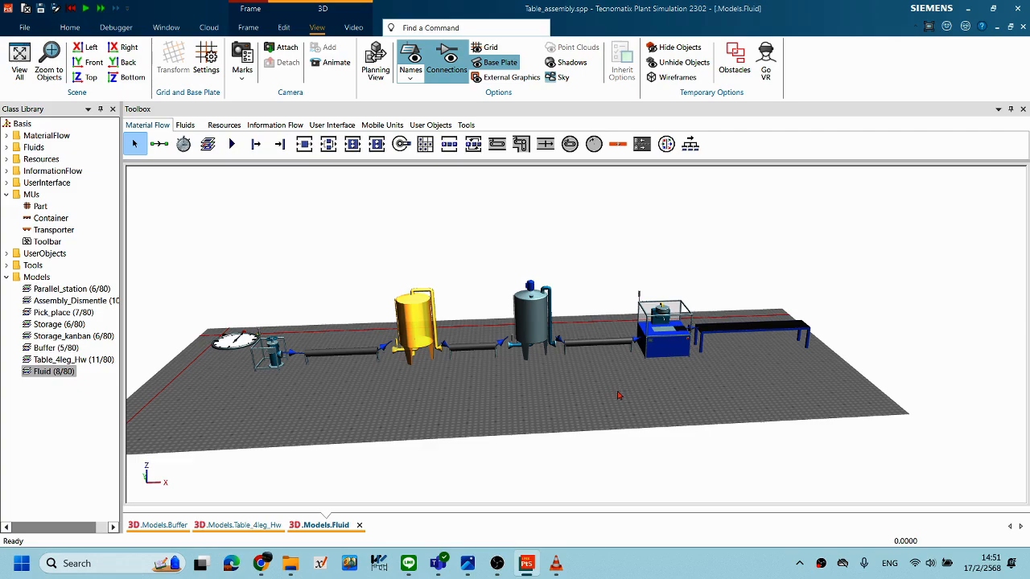
click(618, 395)
right_click(645, 390)
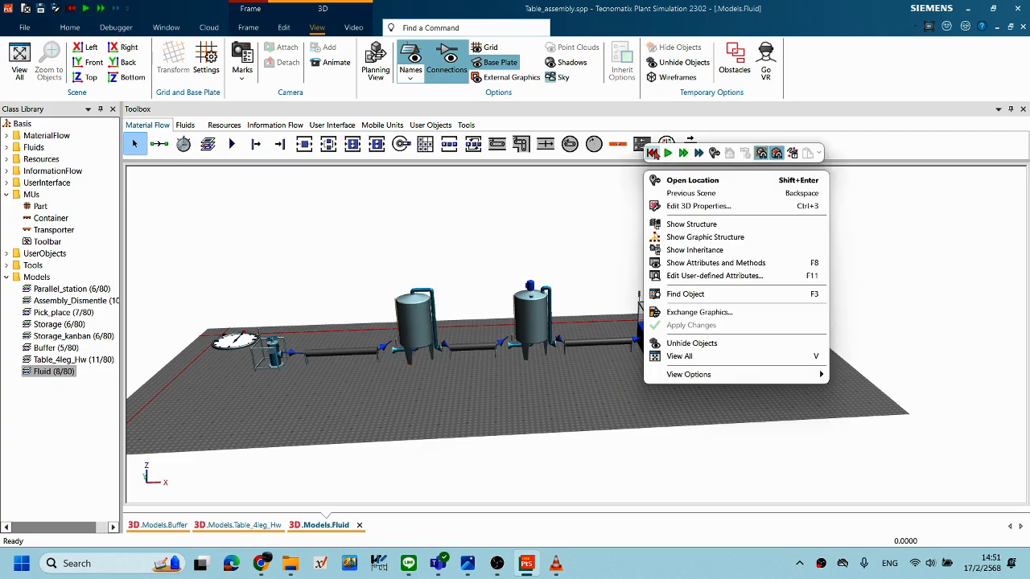
click(653, 153)
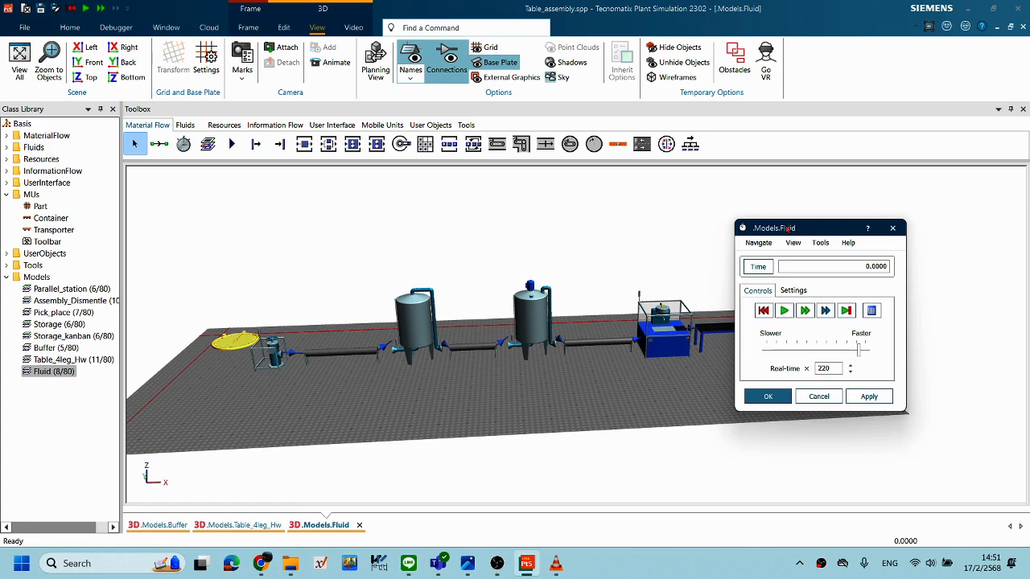
Run the simulation from the event controller, inspect the Portioner's output on the conveyor, and reset the run.
drag(787, 228, 811, 280)
middle_drag(642, 367, 676, 362)
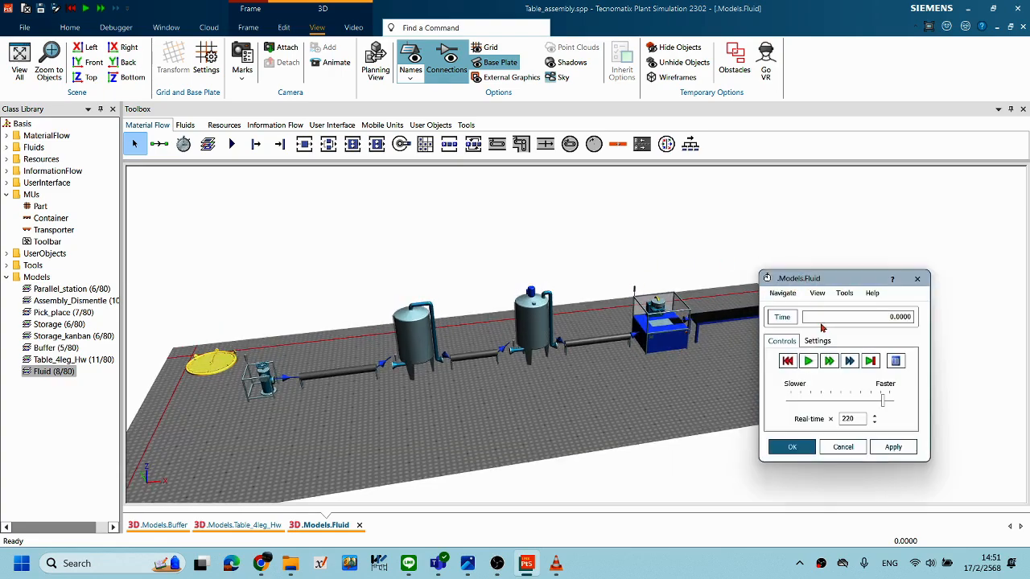
drag(821, 326, 823, 327)
click(828, 412)
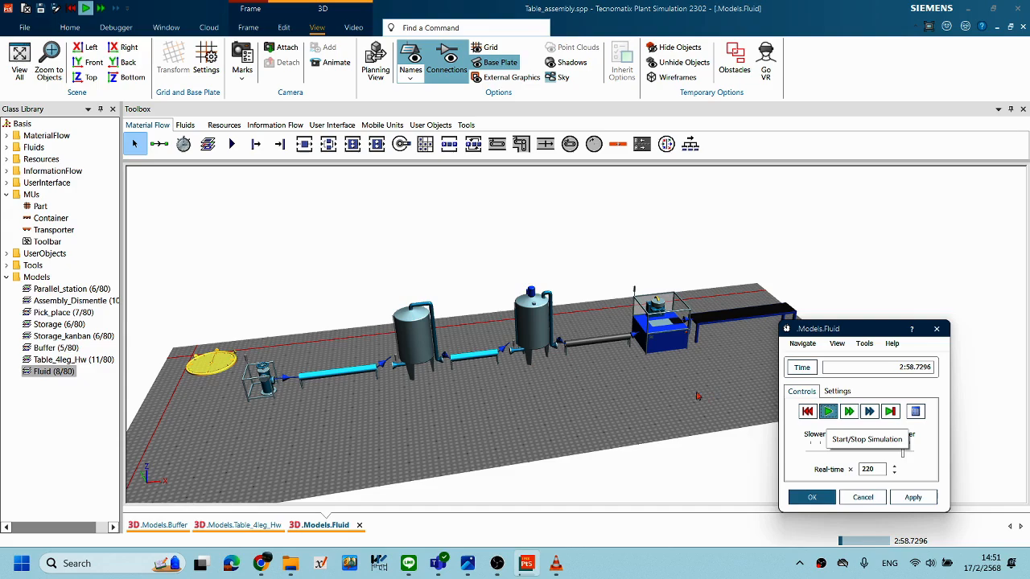
scroll(678, 364, up, 3)
scroll(678, 365, up, 1)
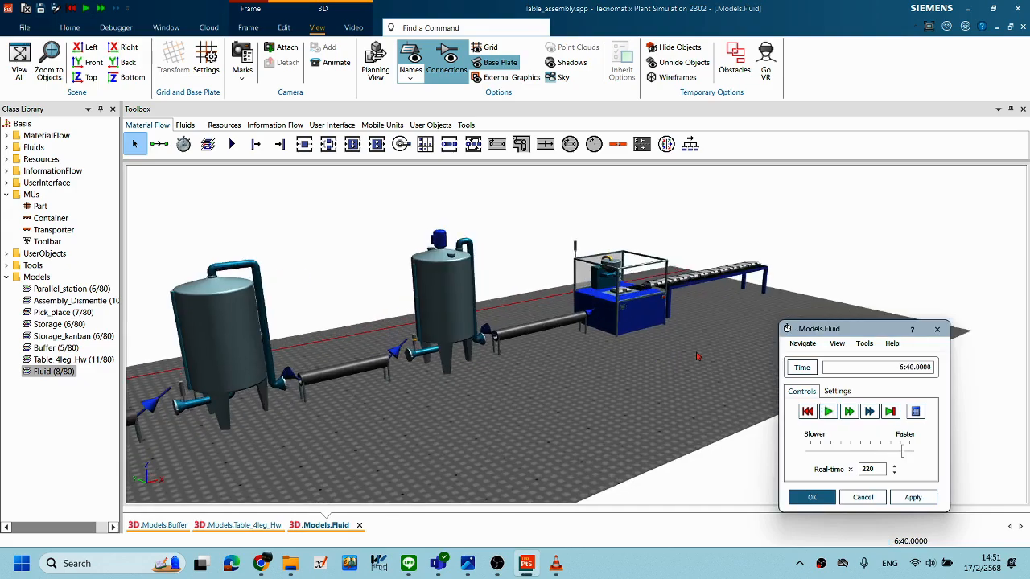
right_drag(713, 342, 512, 334)
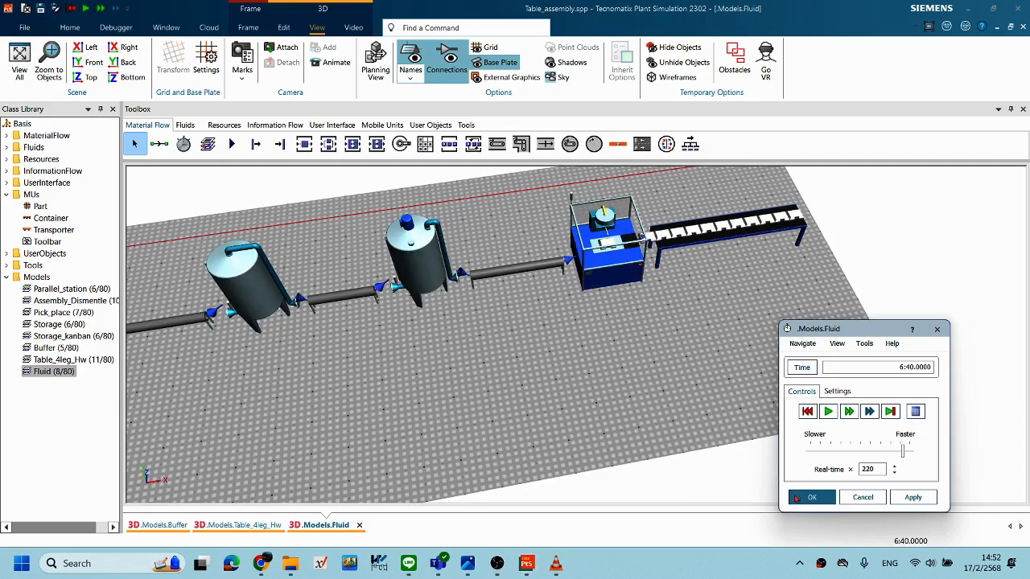
click(807, 411)
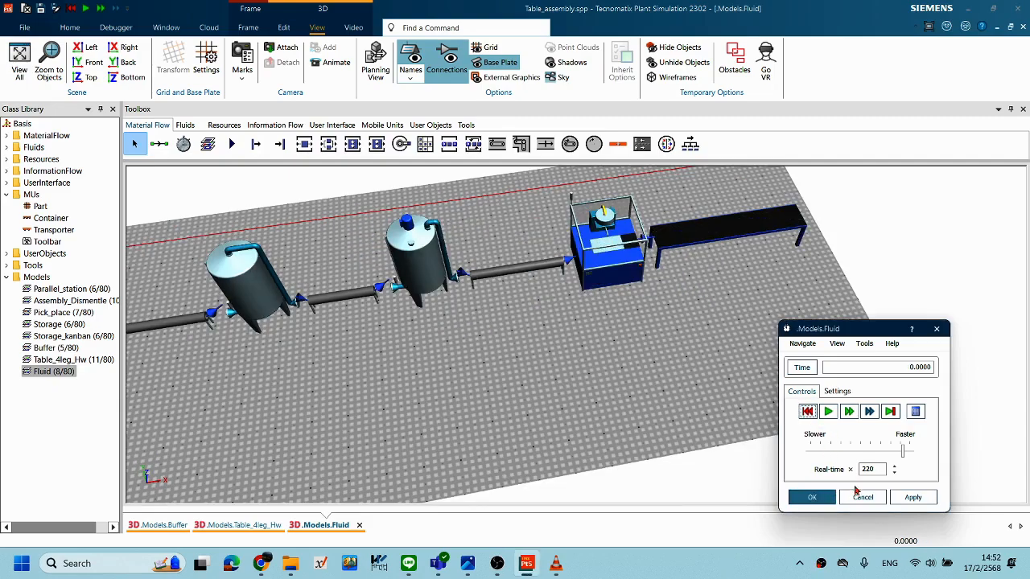
Change the tank's volume to 100 l.
middle_drag(509, 348, 624, 342)
right_drag(623, 342, 705, 364)
double_click(451, 314)
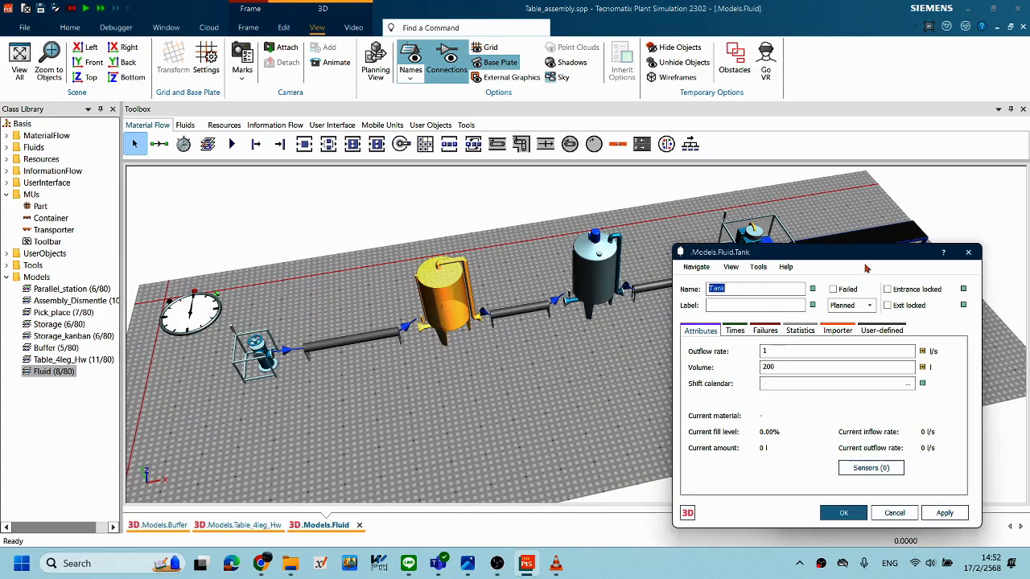
drag(782, 254, 655, 246)
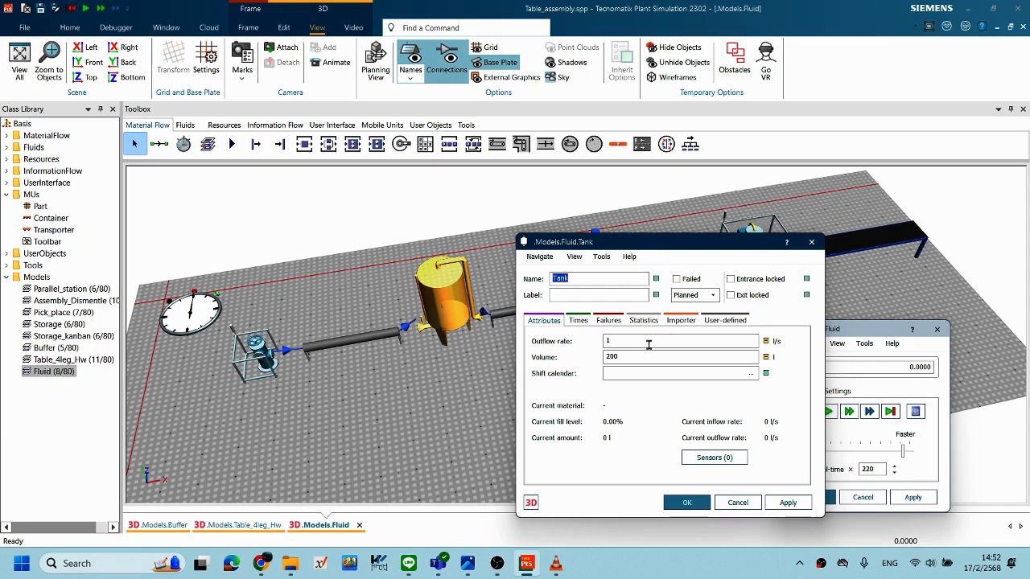
drag(706, 354, 561, 360)
text(400)
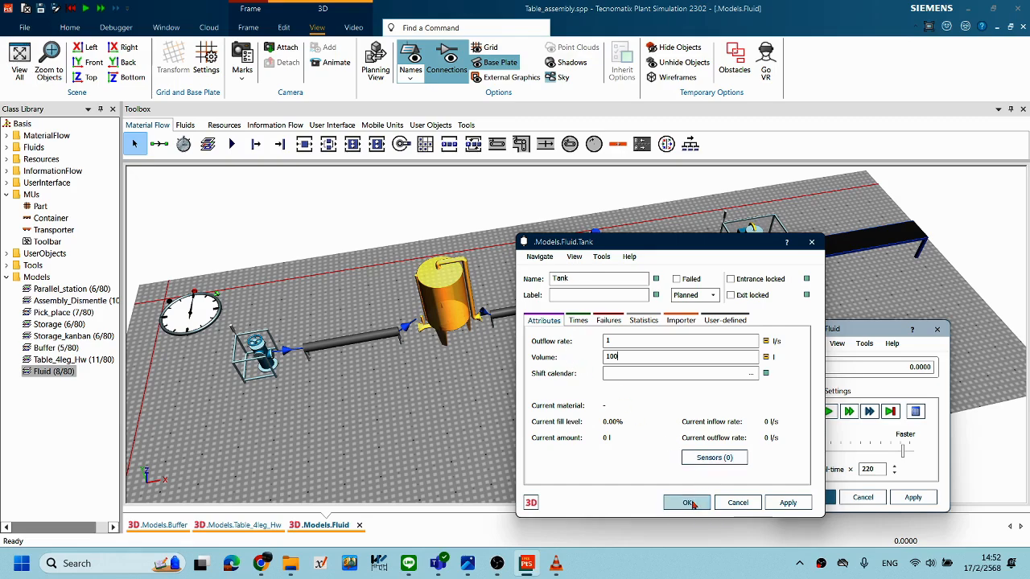
click(685, 503)
Change the mixer's volume to 100 l.
double_click(591, 285)
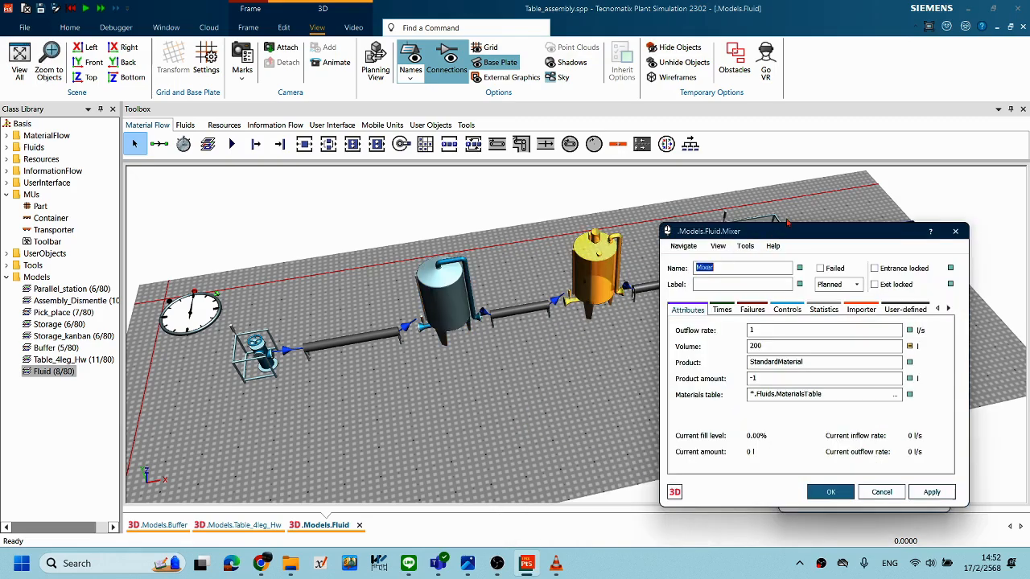
drag(740, 238, 446, 279)
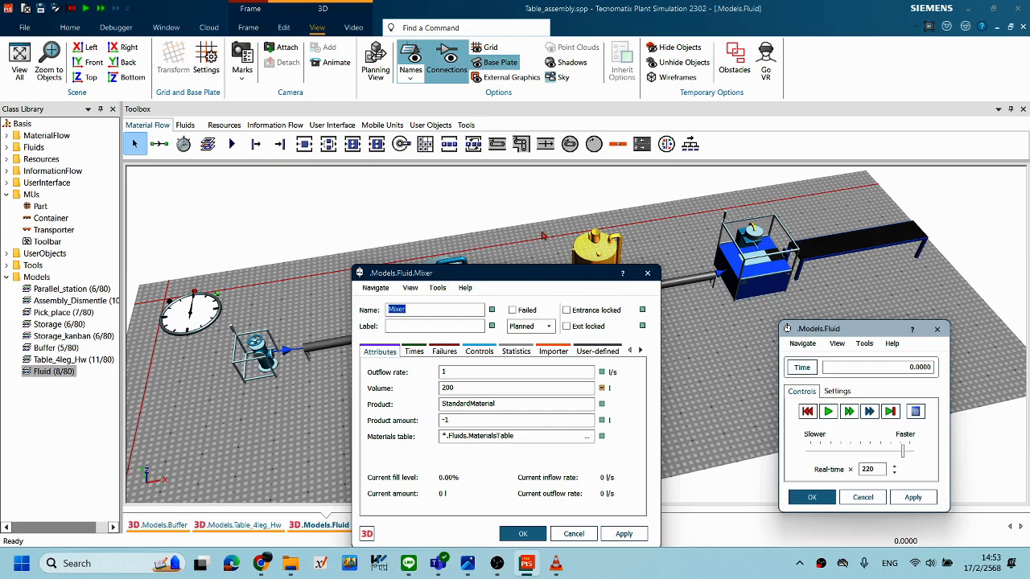
drag(543, 236, 546, 237)
drag(492, 344, 383, 347)
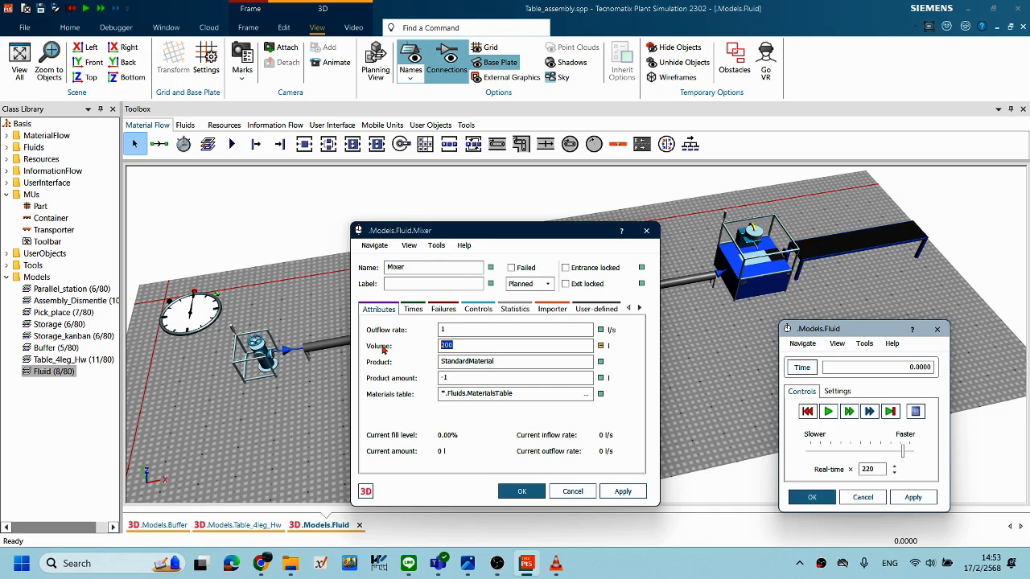
text(100)
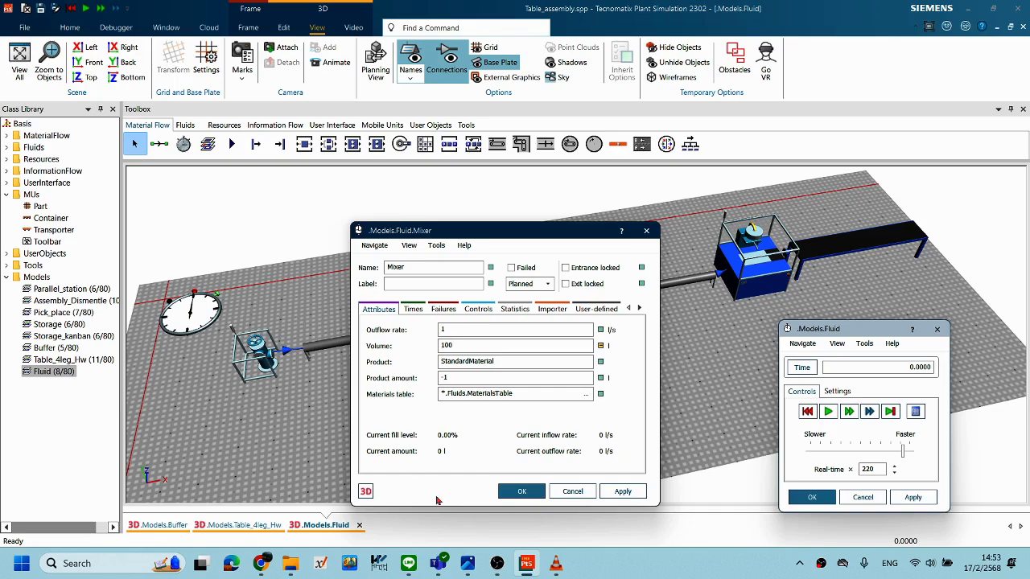
click(522, 492)
Clear the simulation end time in the event controller and close its dialog.
click(837, 391)
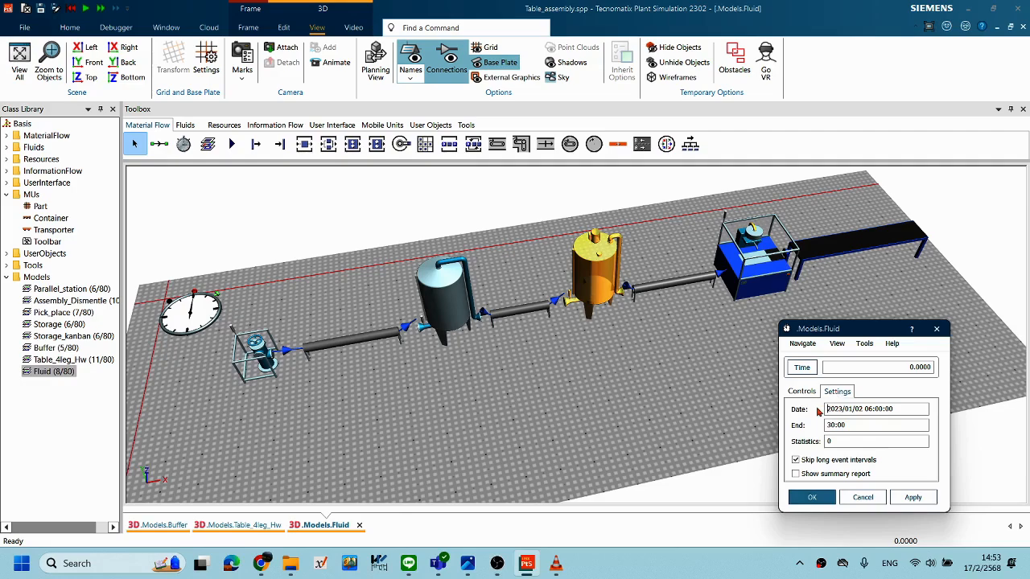
drag(879, 423, 788, 430)
key(Delete)
click(914, 498)
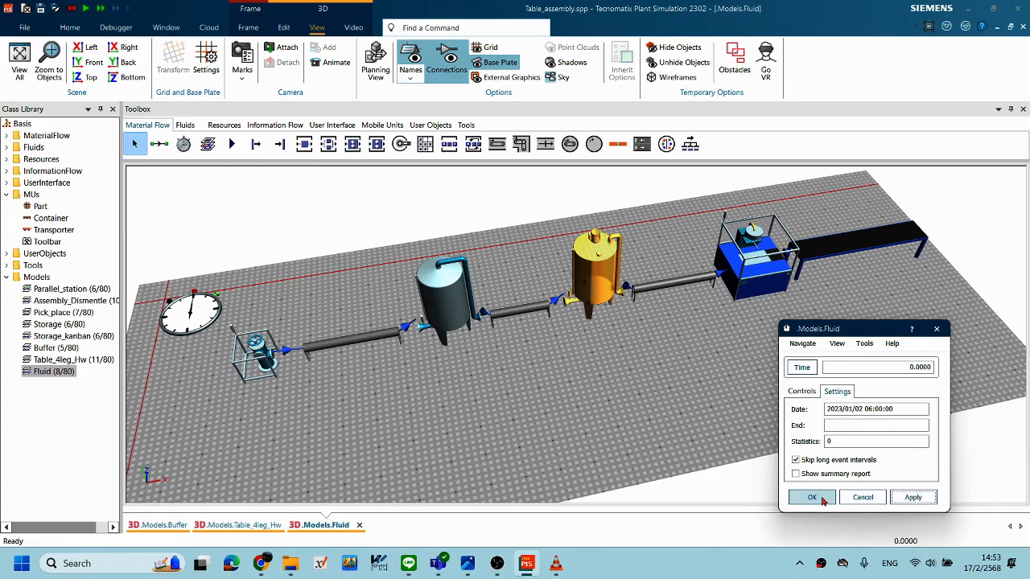
click(812, 497)
right_click(488, 380)
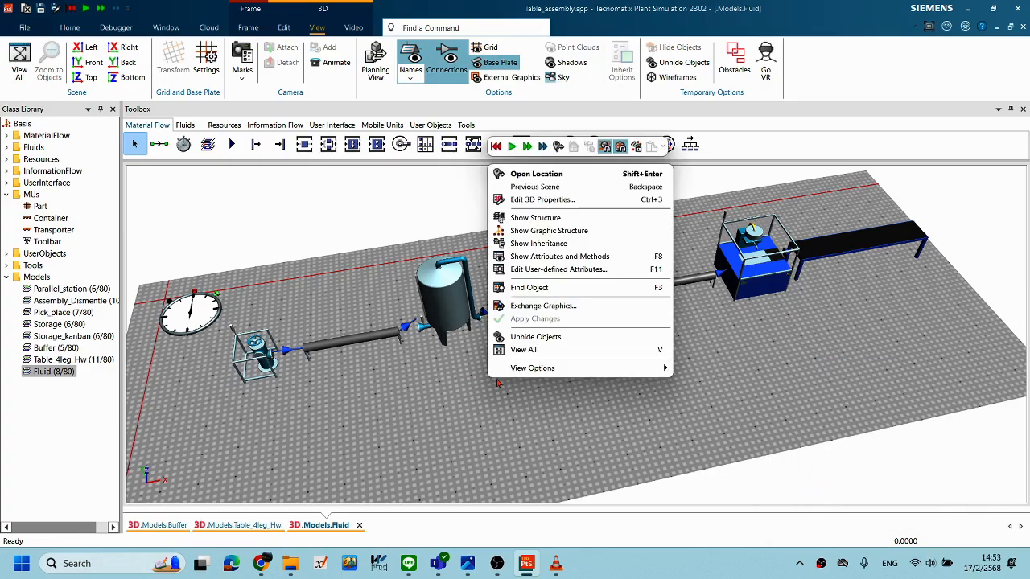
click(676, 414)
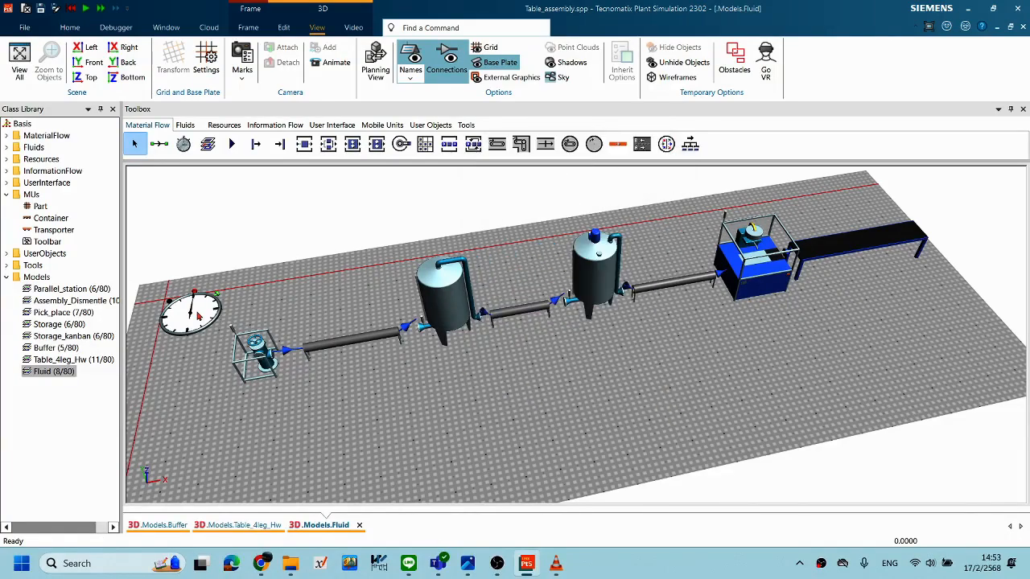
Run the simulation from the event controller and examine the parts leaving the Portioner along the conveyor.
double_click(197, 316)
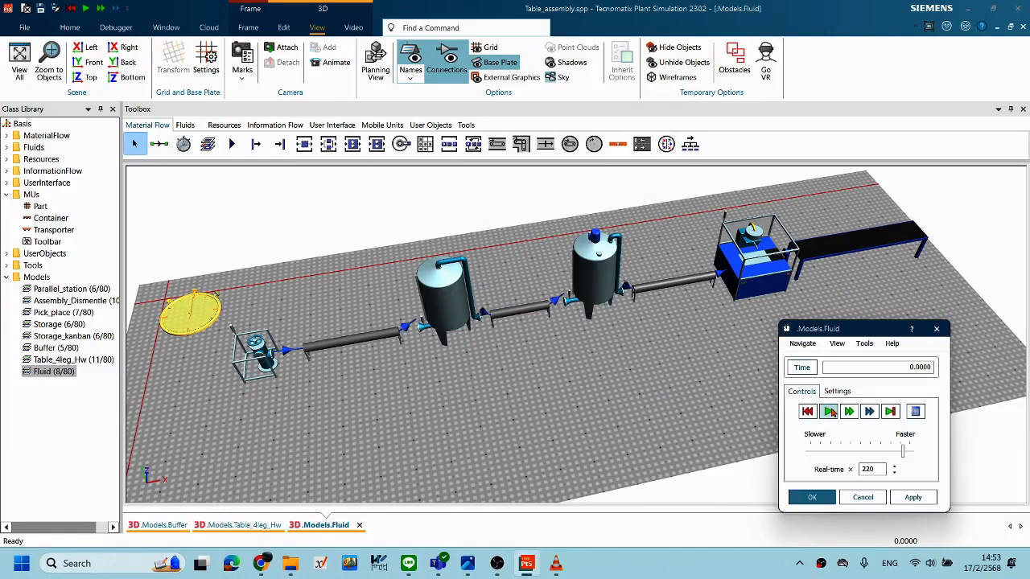
middle_drag(634, 362, 638, 330)
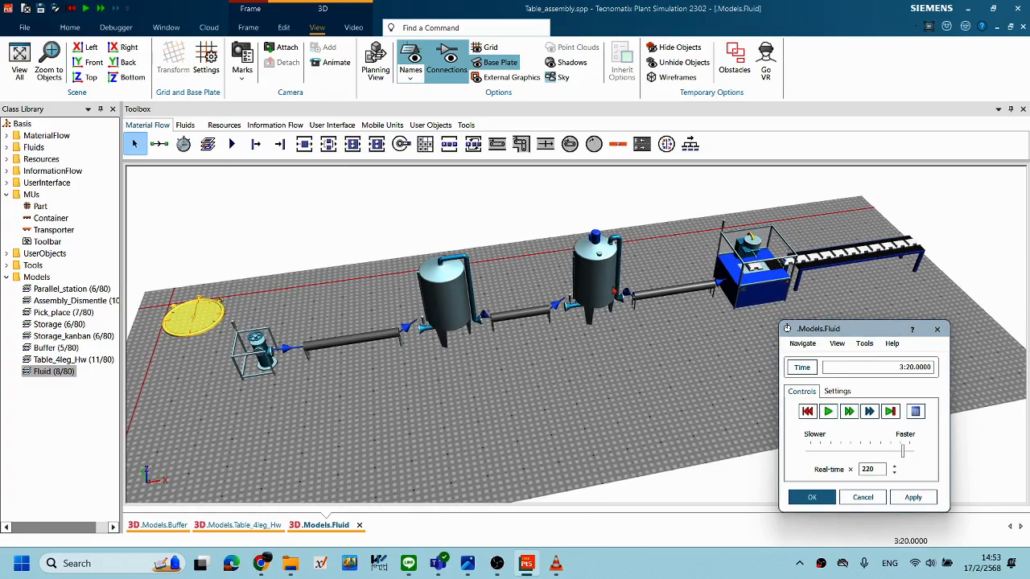
middle_drag(738, 343, 768, 307)
right_drag(768, 307, 430, 317)
scroll(634, 375, up, 4)
middle_drag(698, 360, 745, 316)
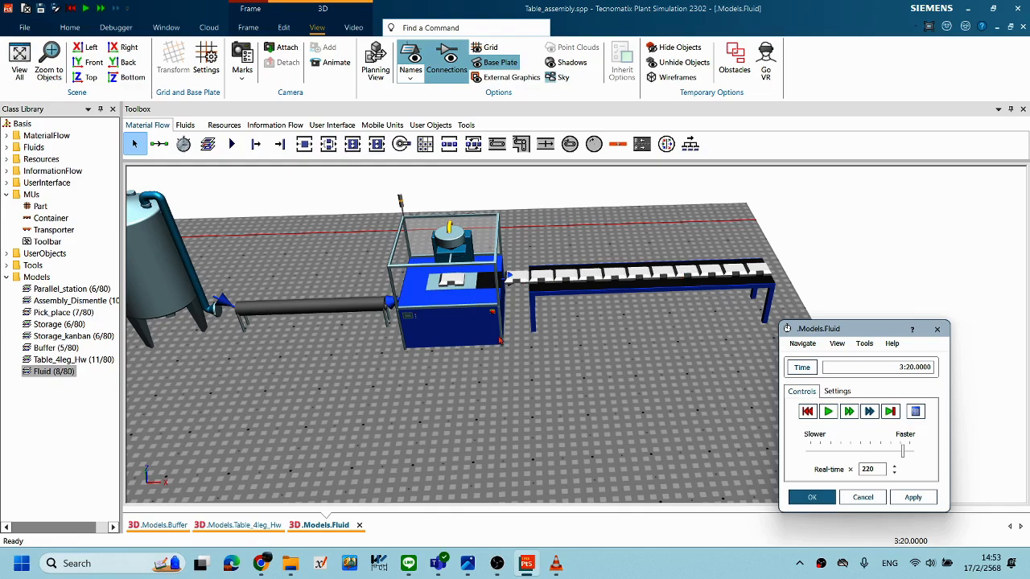
mouse_move(537, 333)
middle_down()
mouse_move(557, 322)
mouse_move(551, 342)
middle_up()
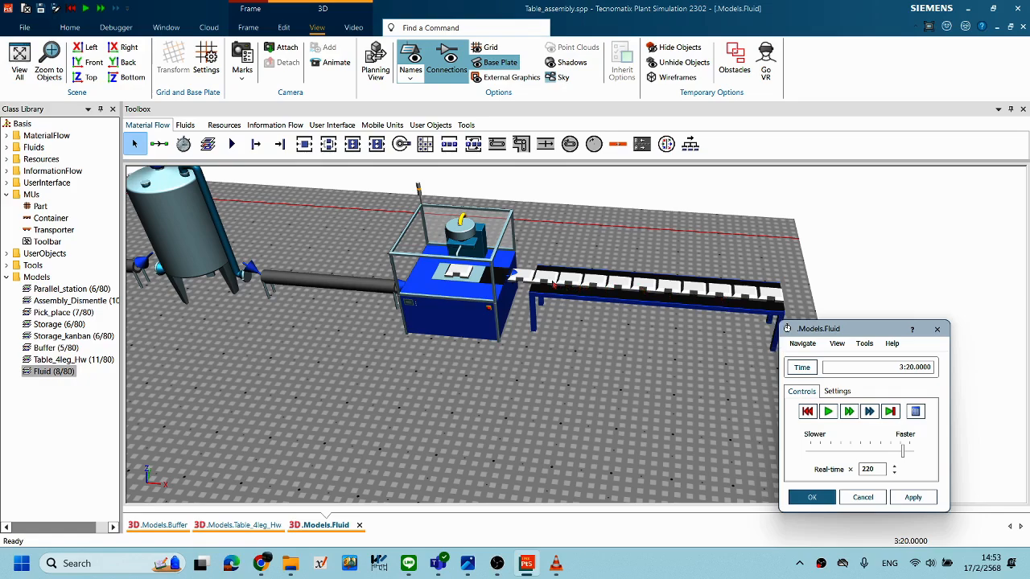
middle_drag(567, 363, 586, 358)
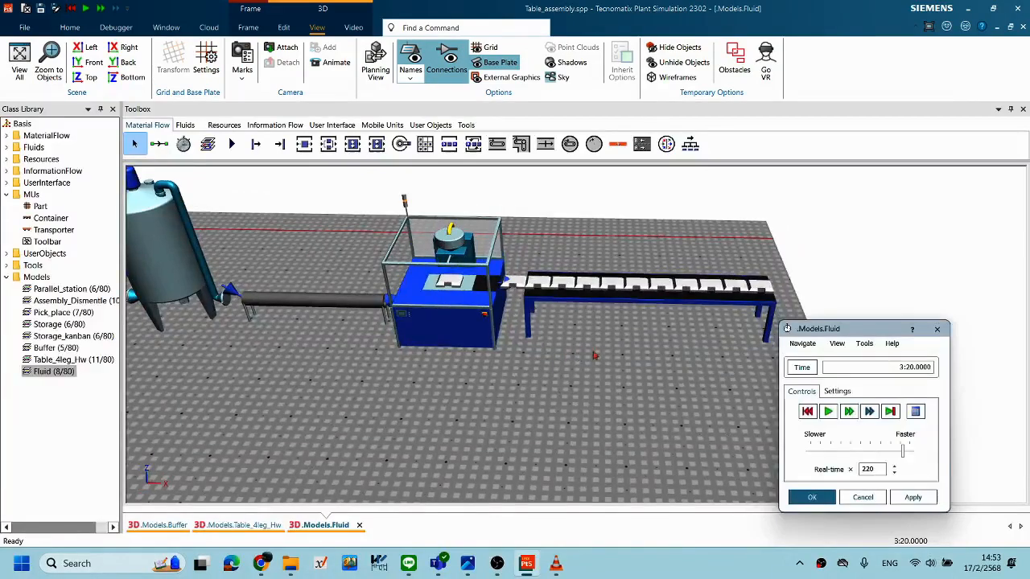
scroll(594, 355, down, 3)
right_drag(570, 352, 531, 360)
drag(360, 378, 691, 355)
right_drag(566, 355, 593, 366)
drag(618, 362, 692, 362)
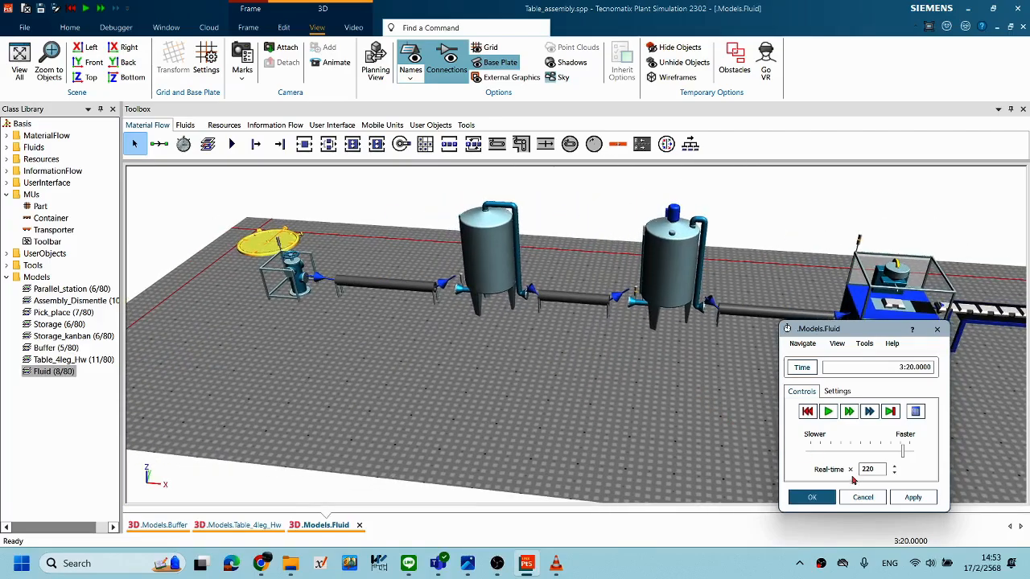
Reset the simulation, run it again, and check how the Portioner's parts move along the conveyor.
click(815, 411)
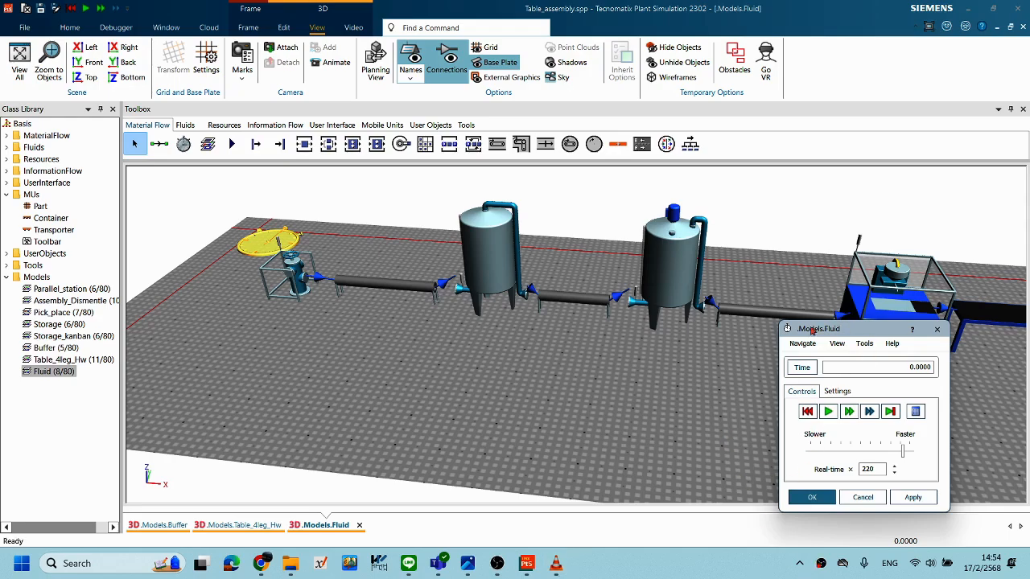
drag(825, 330, 616, 351)
right_drag(929, 355, 724, 351)
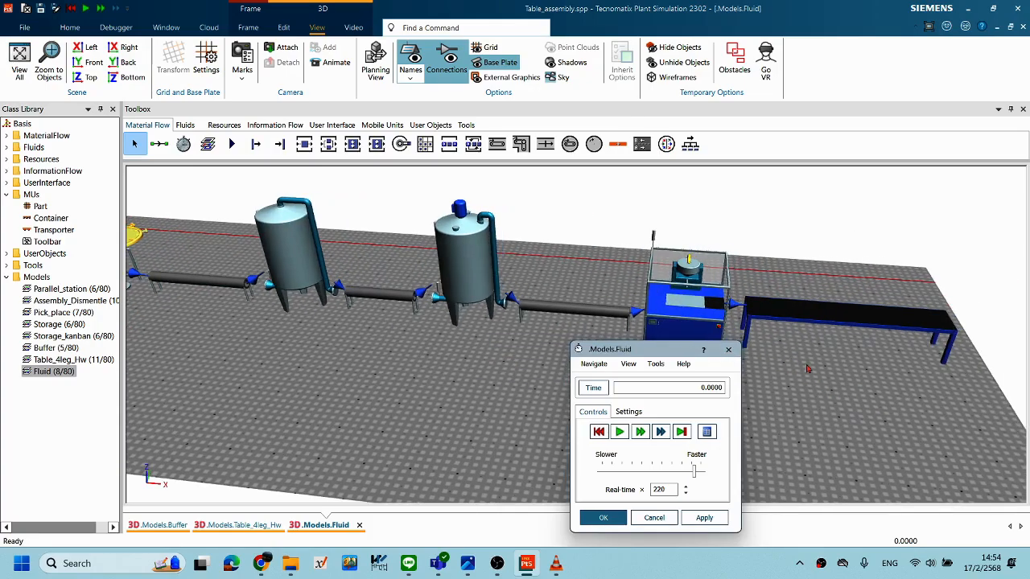
right_drag(595, 325, 634, 337)
right_drag(849, 303, 834, 305)
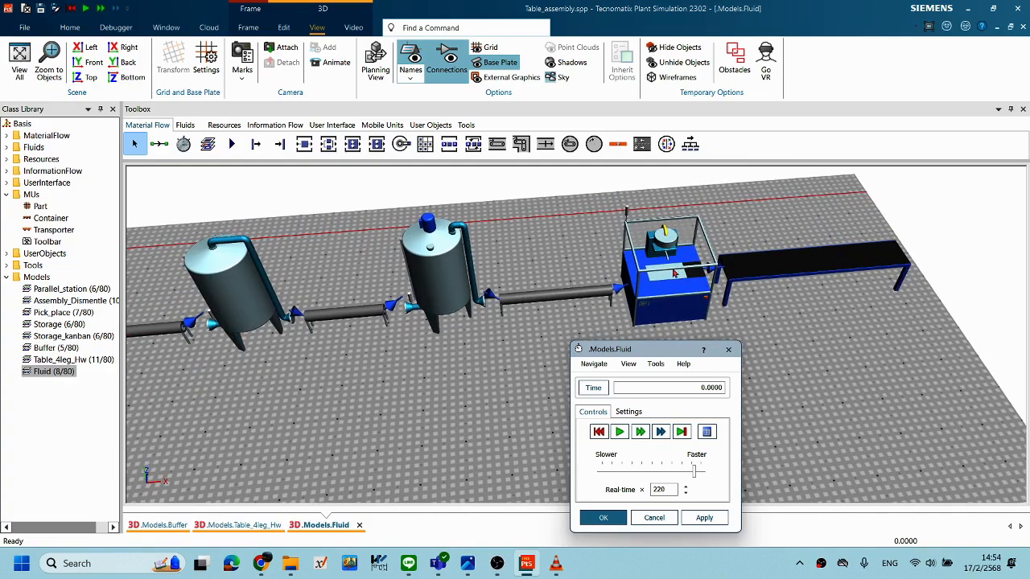
click(619, 432)
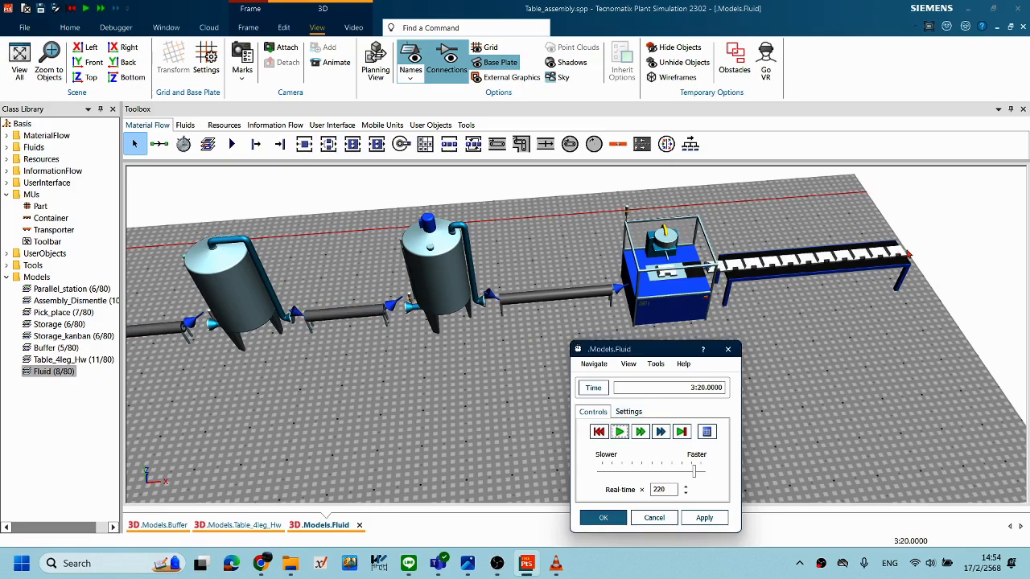
right_drag(568, 329, 564, 315)
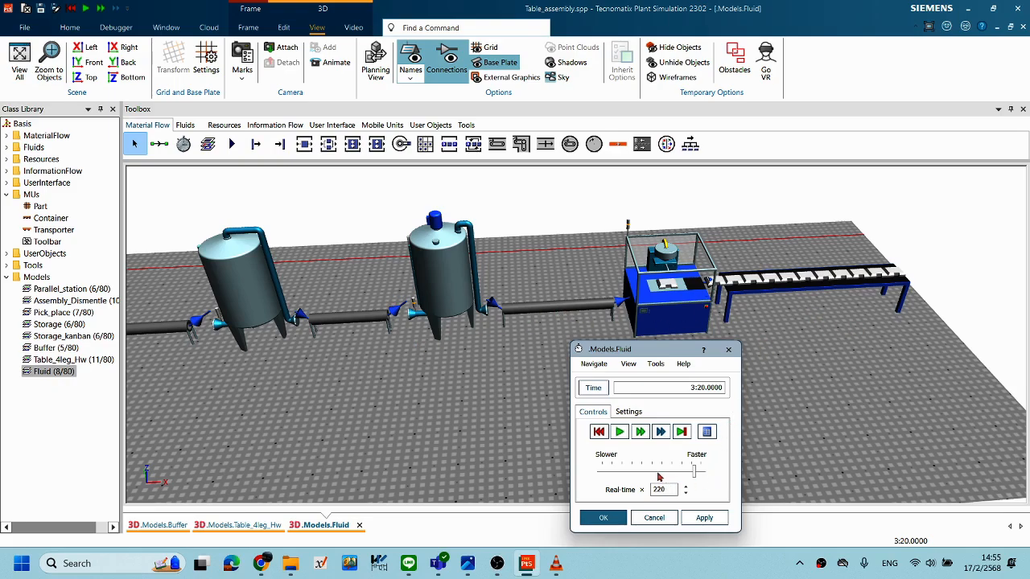
Reduce the simulation's real-time speed in the event controller and close the dialog.
drag(694, 472, 629, 475)
click(704, 517)
click(612, 525)
Place a Drain just beyond the free end of the outgoing conveyor.
right_drag(867, 310, 793, 343)
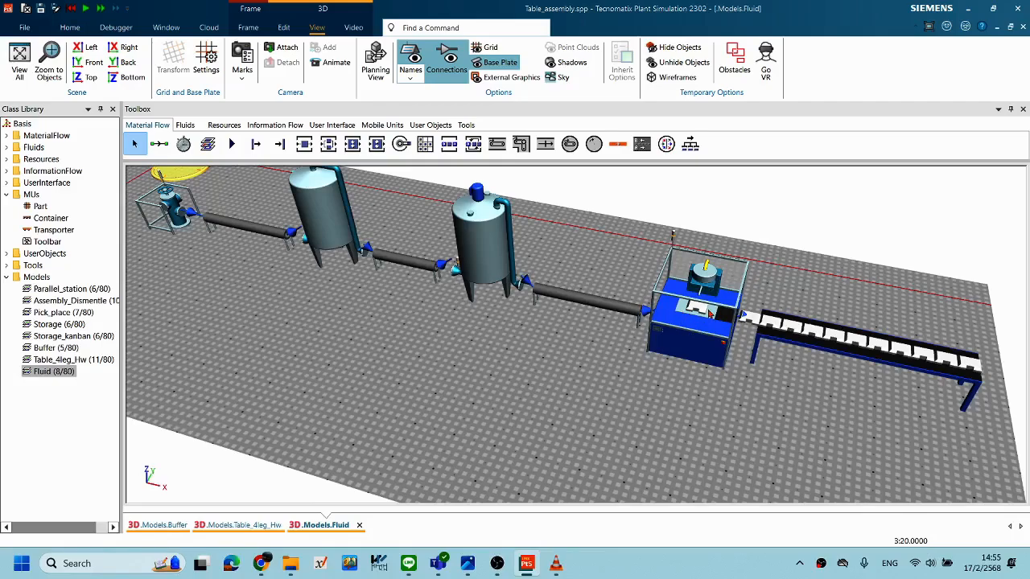
scroll(700, 398, down, 5)
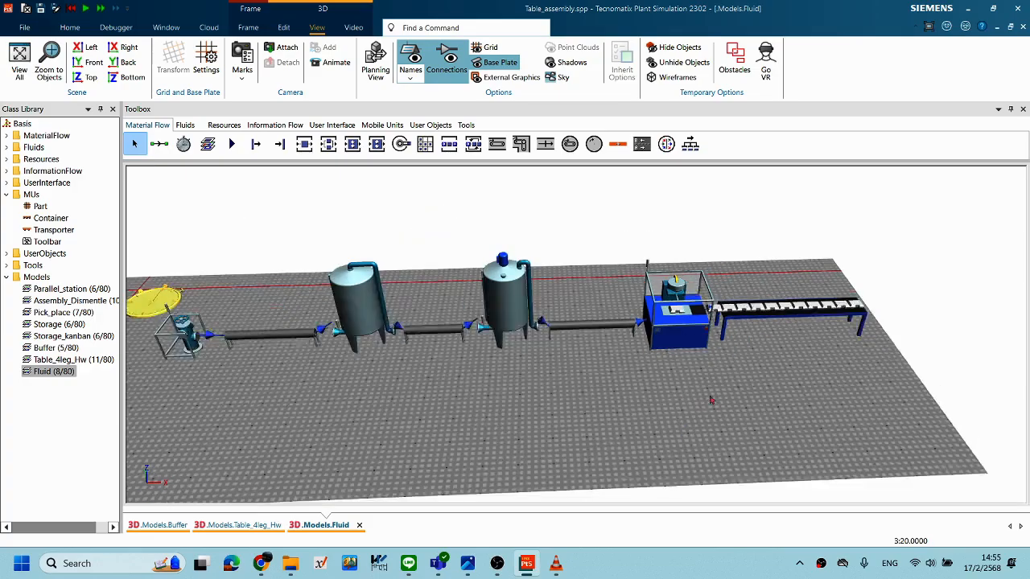
middle_drag(706, 400, 563, 405)
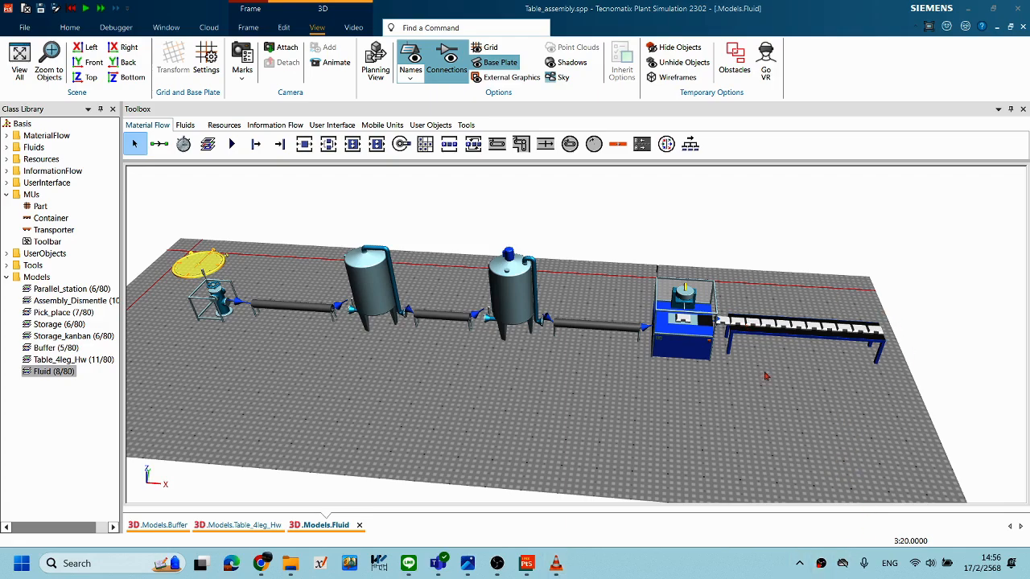
right_drag(775, 395, 871, 345)
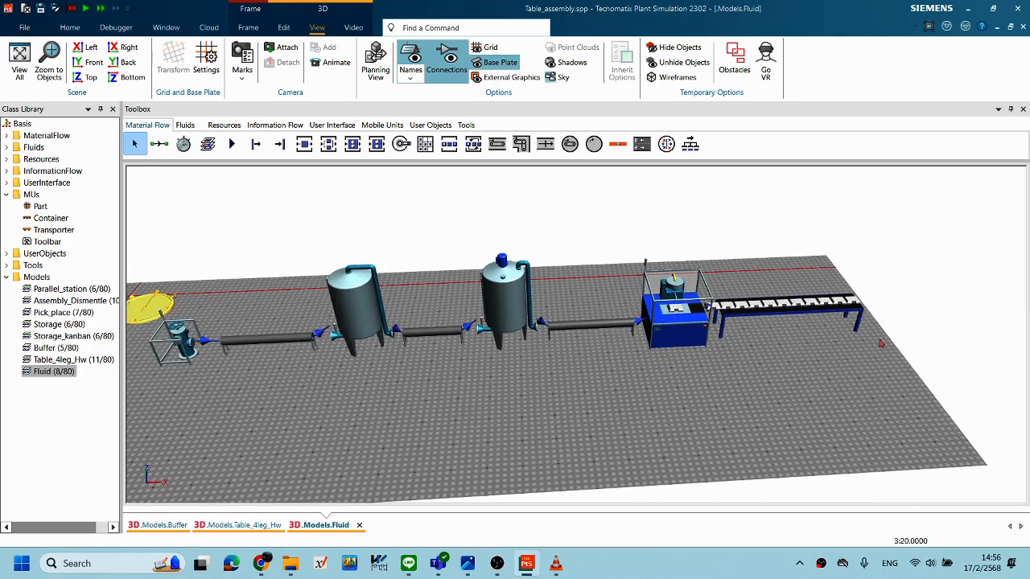
drag(883, 334, 794, 337)
right_drag(793, 337, 719, 361)
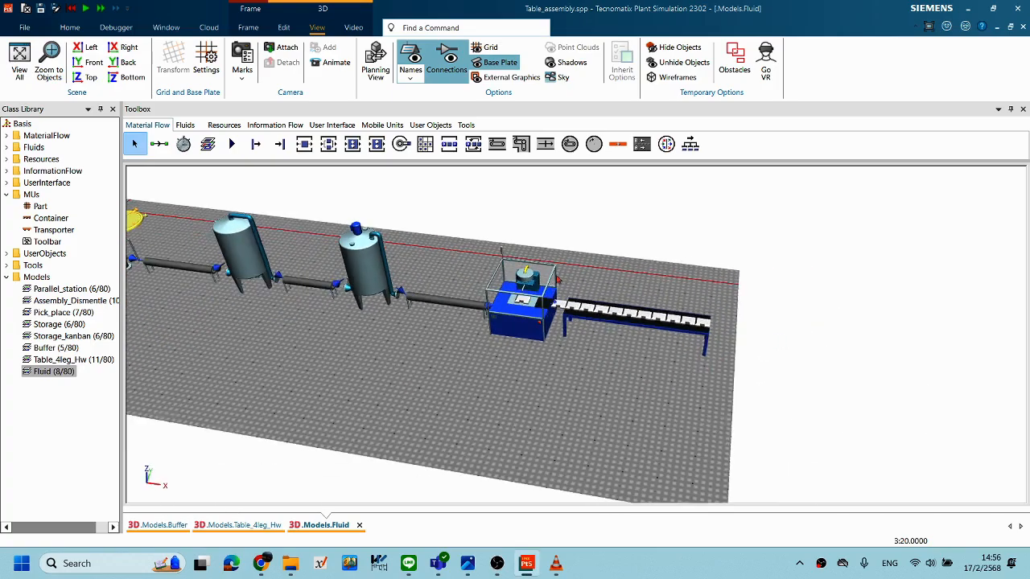
click(331, 125)
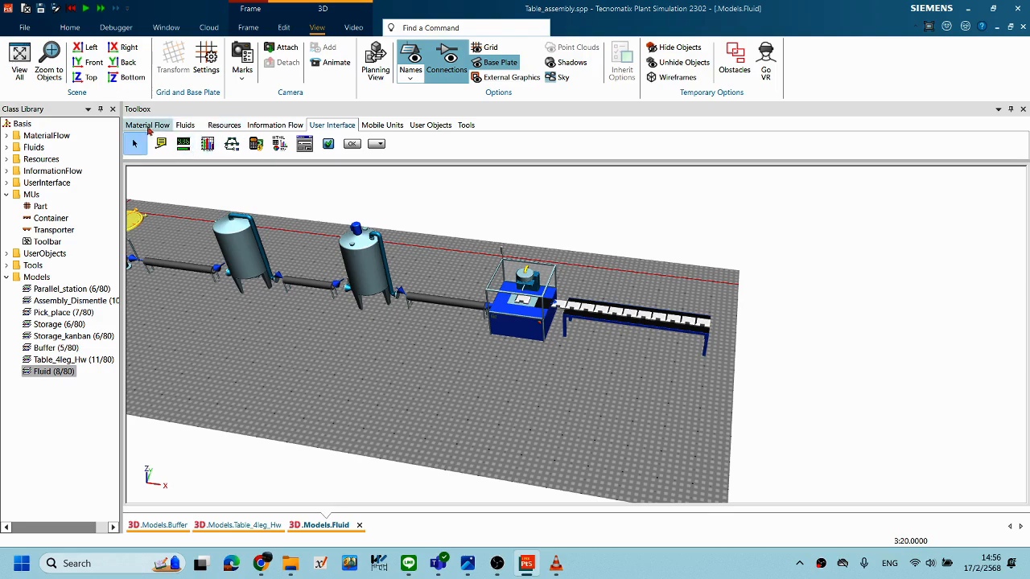
click(147, 126)
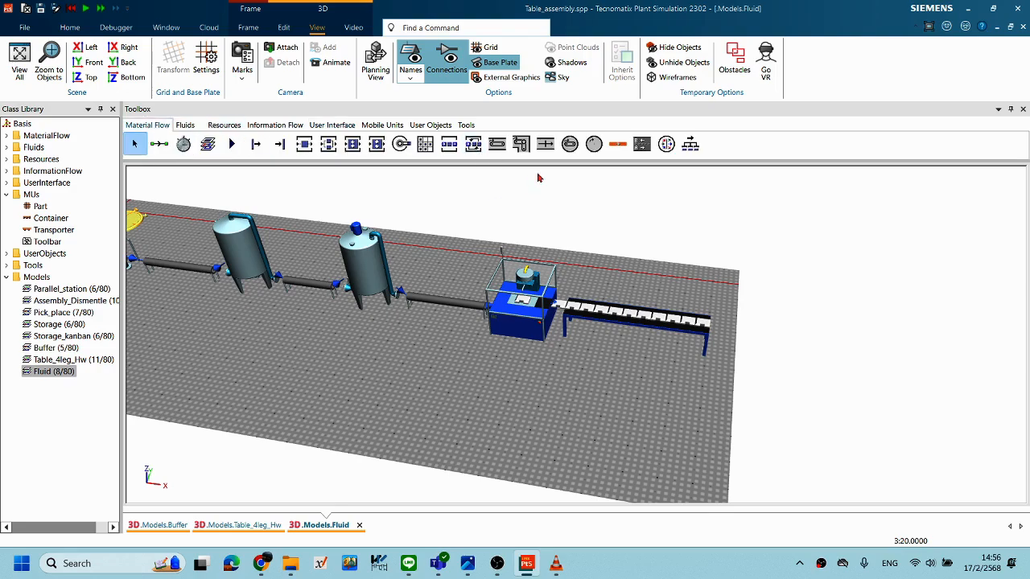
drag(284, 145, 762, 357)
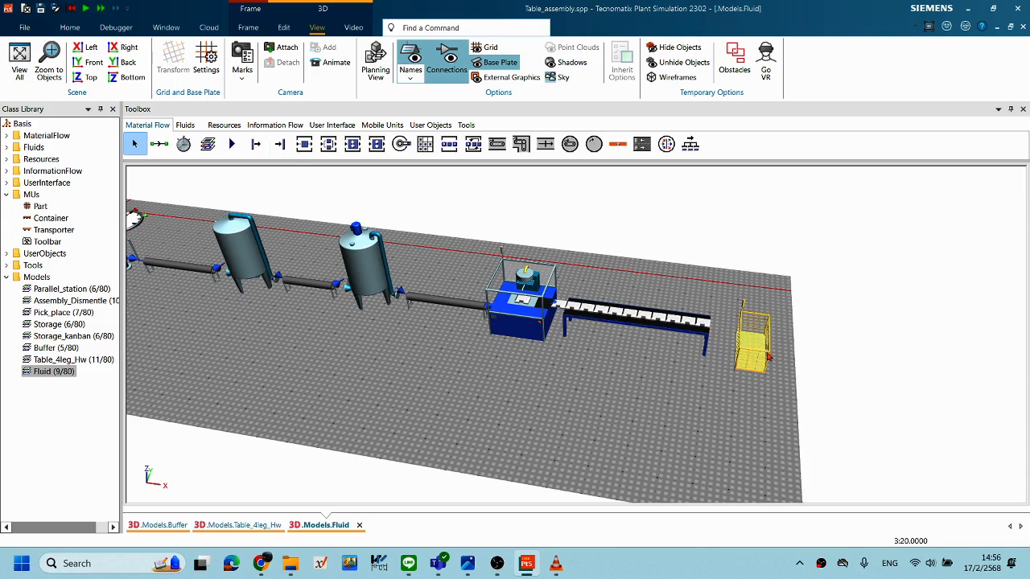
Reset the simulation and connect the outgoing conveyor to the Drain with a Connector.
middle_drag(558, 357, 662, 379)
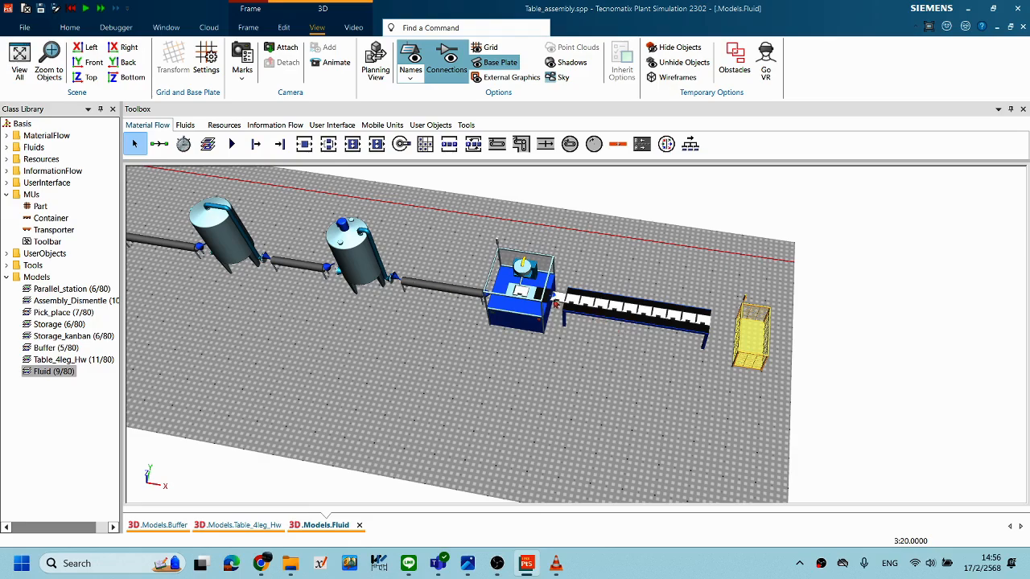
right_click(459, 364)
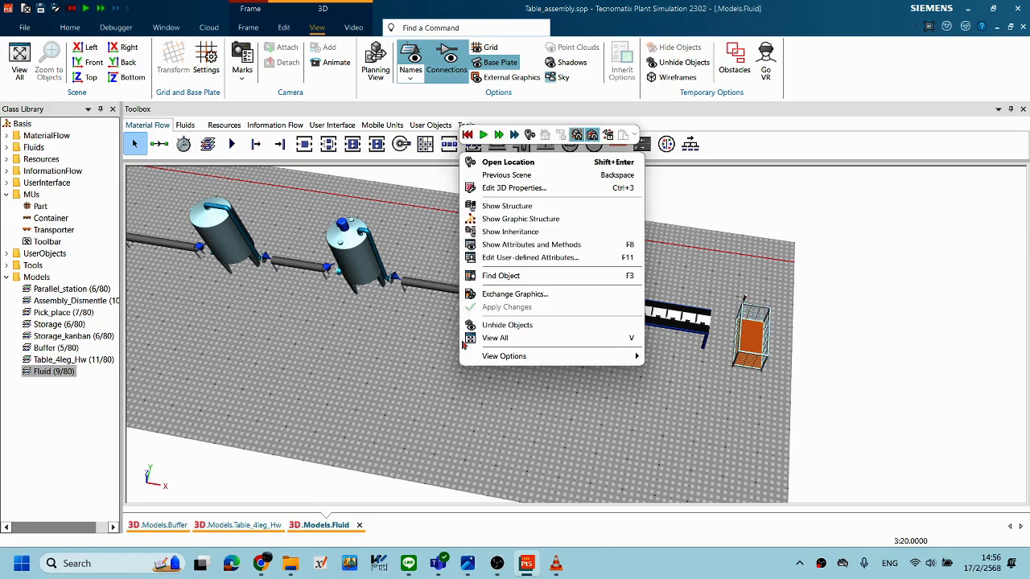
click(468, 135)
right_click(456, 351)
click(301, 375)
click(158, 143)
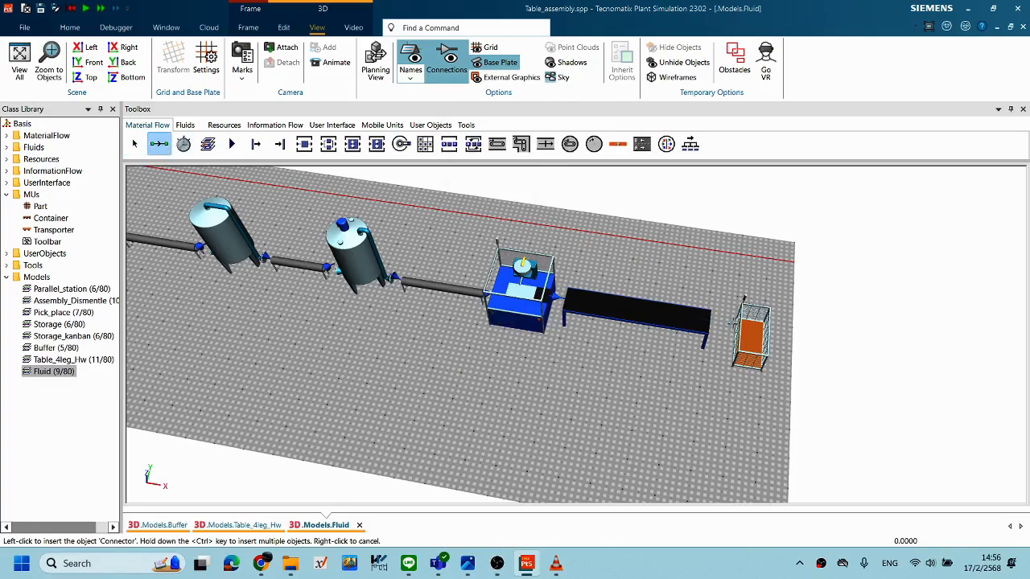
click(752, 330)
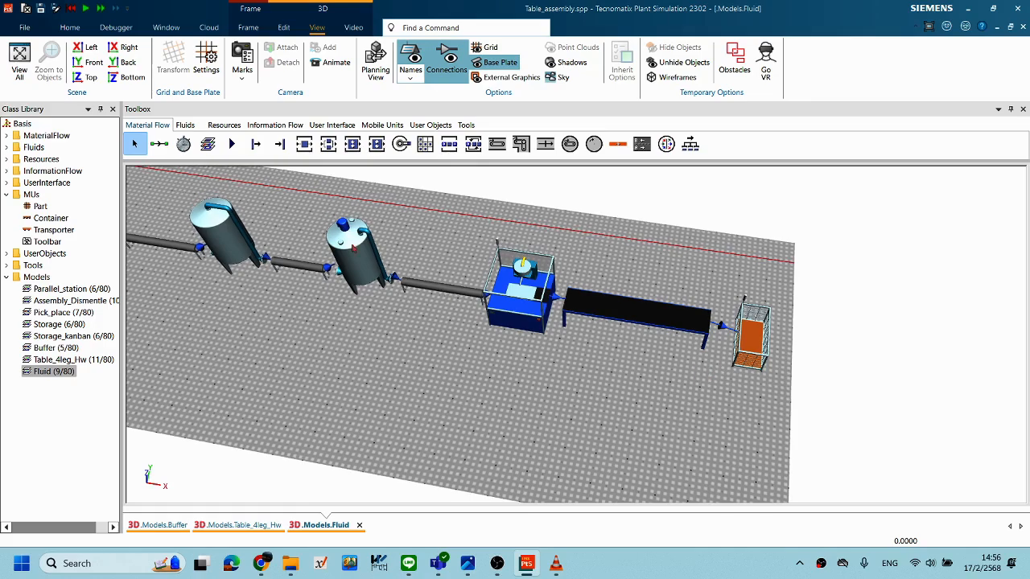
Add a Display in front of the Drain and link it to the Drain to show its value.
click(334, 126)
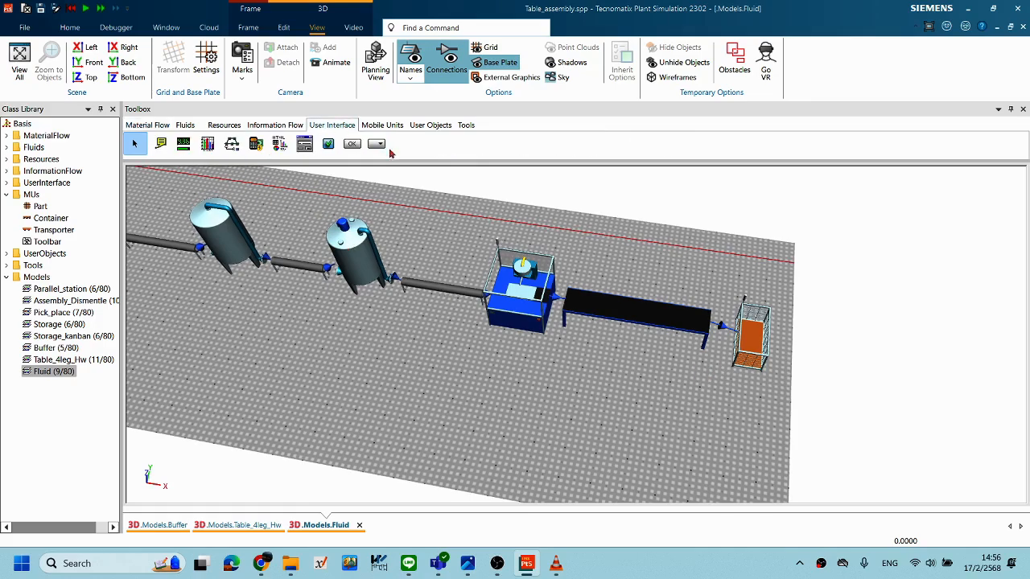
click(184, 148)
click(754, 407)
drag(753, 403, 744, 387)
click(745, 324)
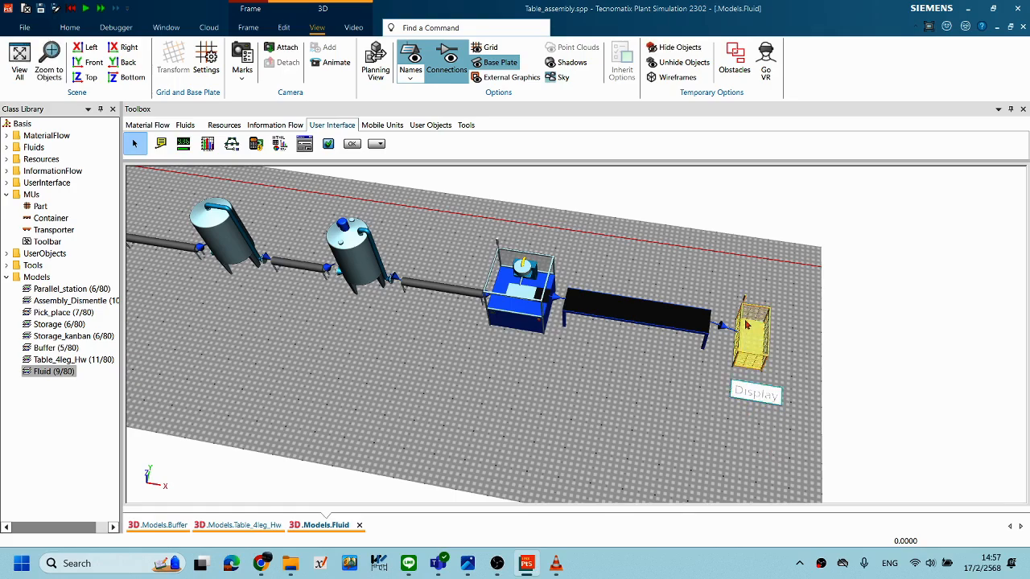
drag(754, 394, 753, 394)
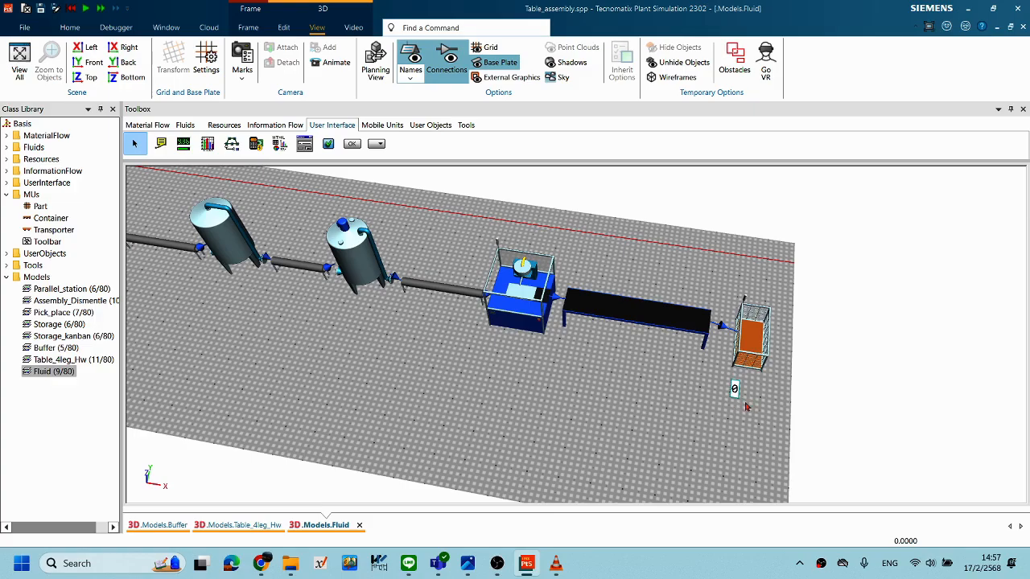
middle_drag(745, 403, 763, 390)
middle_drag(550, 360, 678, 365)
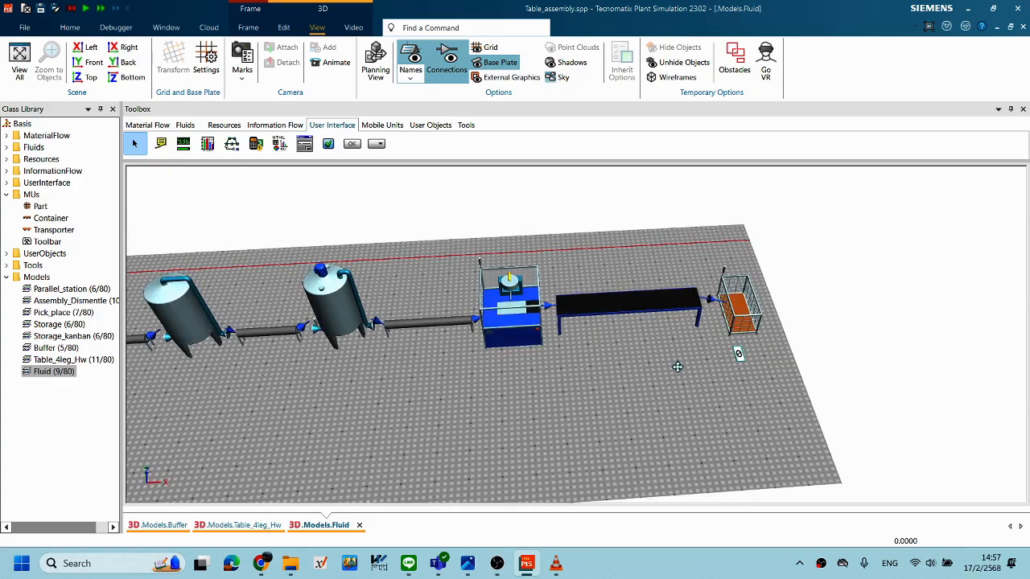
Examine the completed fluid line from the fluid source through the tank, mixer and Portioner to the Drain.
drag(396, 392, 607, 411)
middle_drag(549, 398, 603, 400)
drag(795, 412, 640, 400)
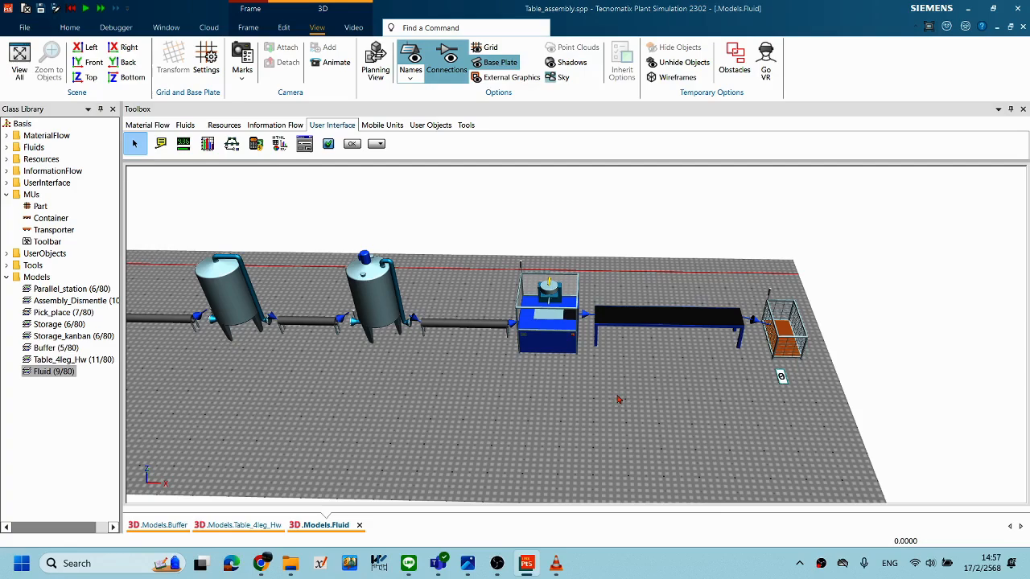
middle_drag(656, 395, 553, 409)
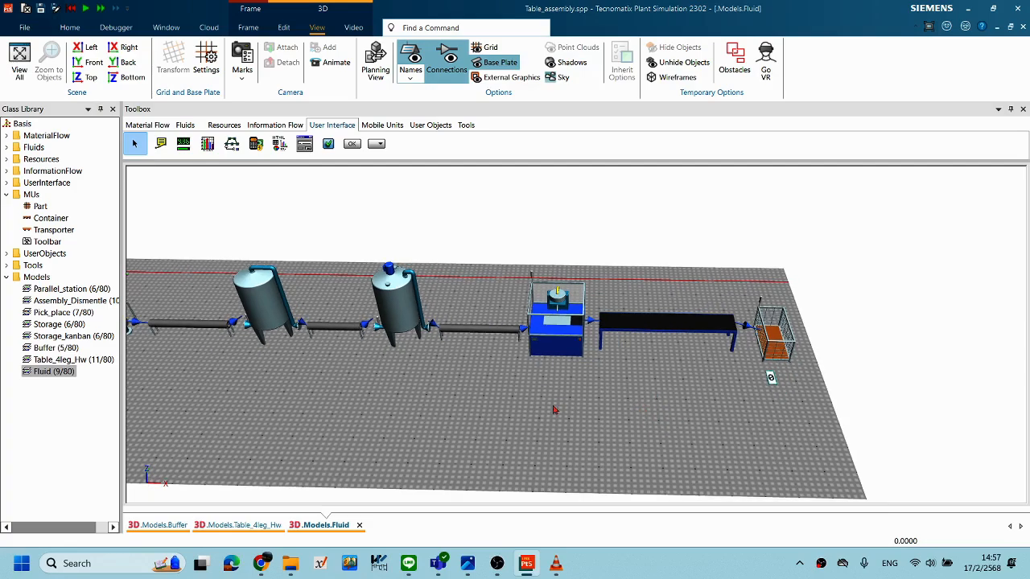
right_click(553, 407)
middle_drag(447, 398, 447, 366)
drag(582, 412, 672, 431)
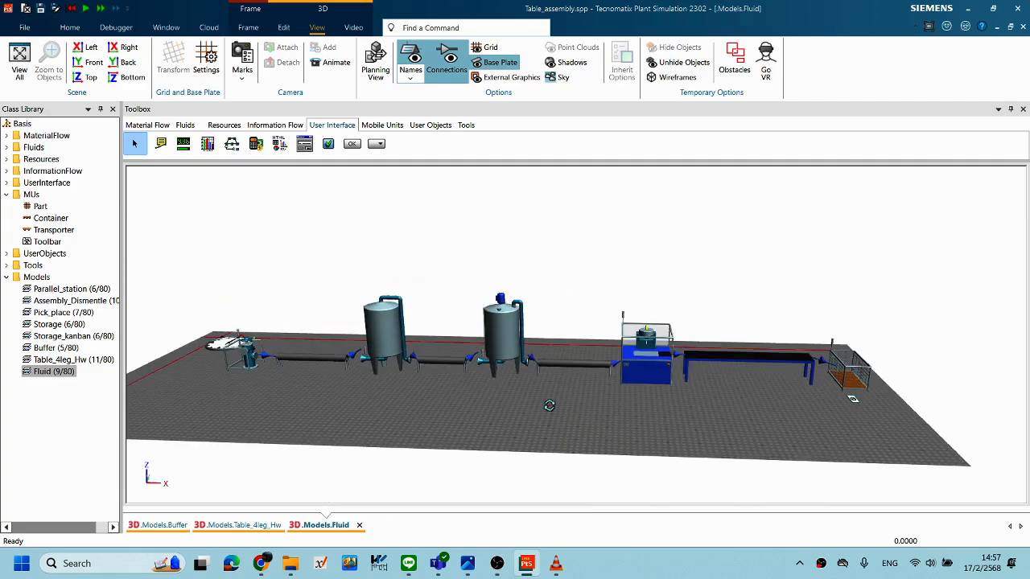
middle_drag(550, 406, 523, 428)
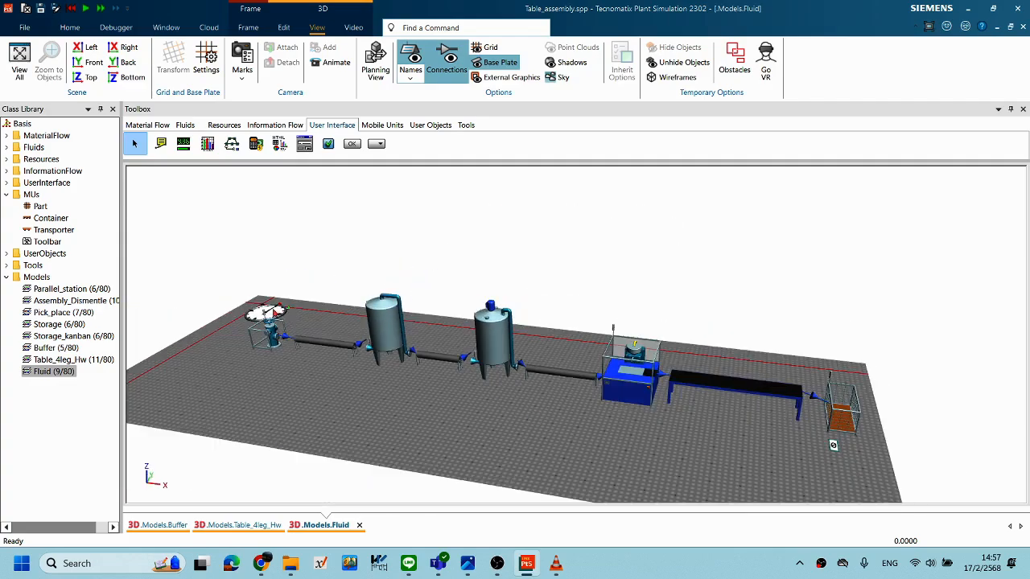
Run the simulation from the event controller and raise its real-time factor to 31.
double_click(274, 313)
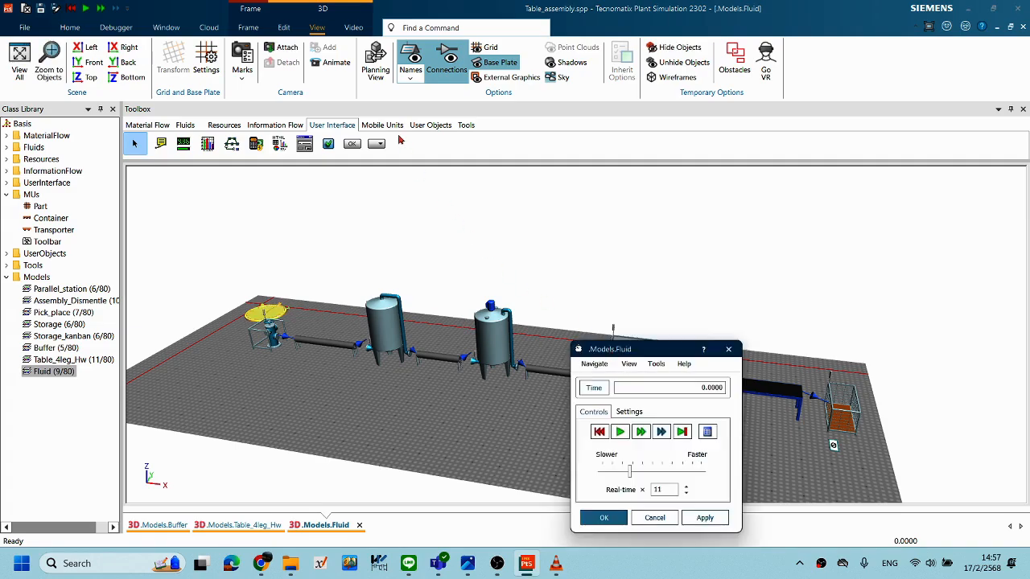
drag(627, 348, 418, 131)
click(408, 214)
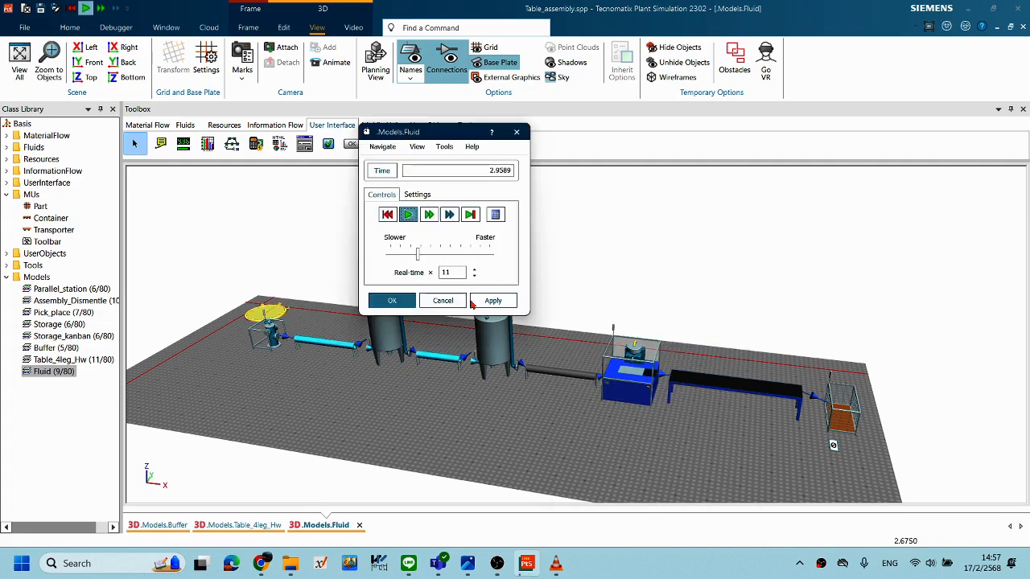
middle_drag(457, 401, 518, 398)
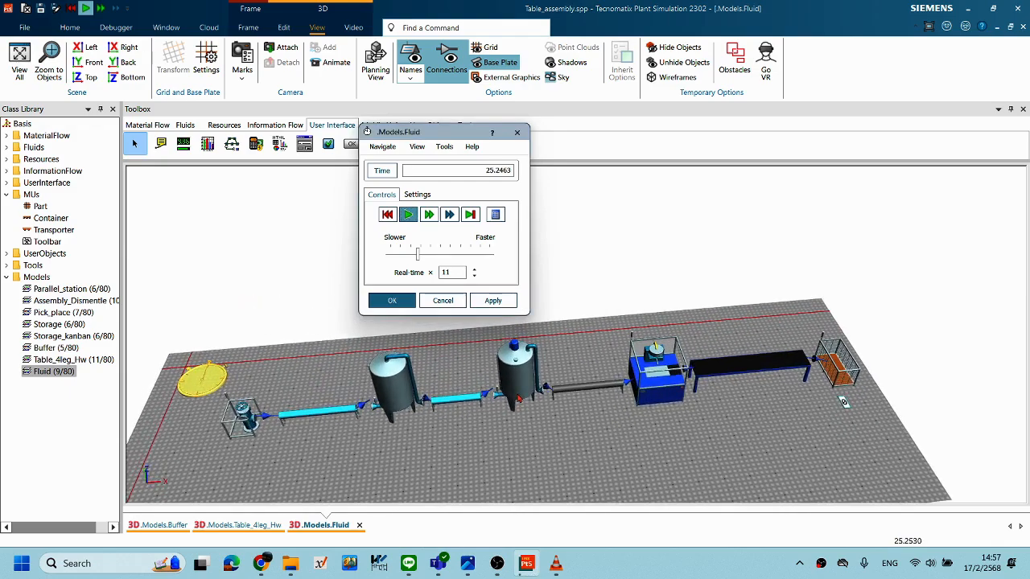
click(439, 255)
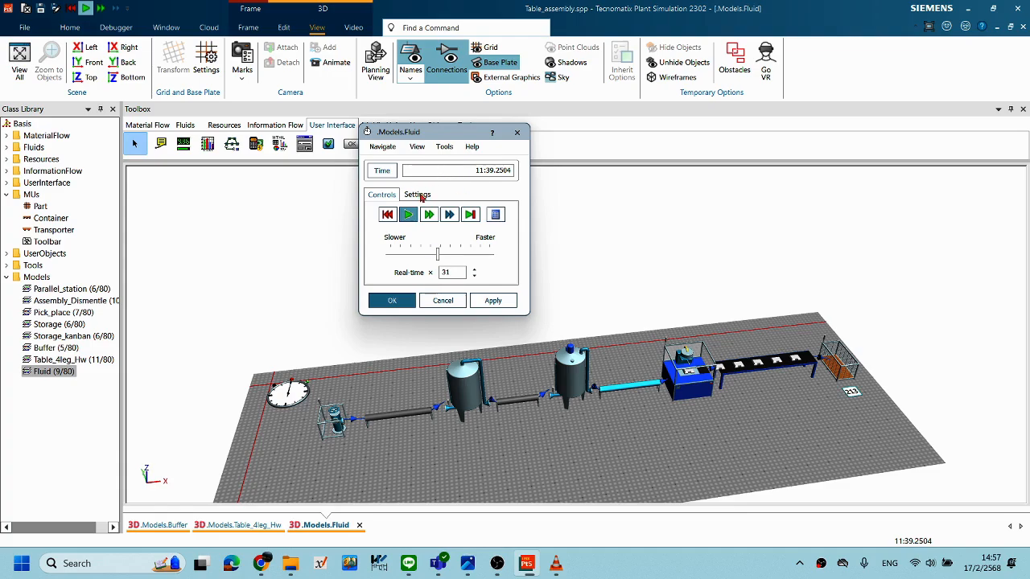
Review the event controller's settings, reset the simulation to its start and close the event controller.
click(408, 214)
click(416, 194)
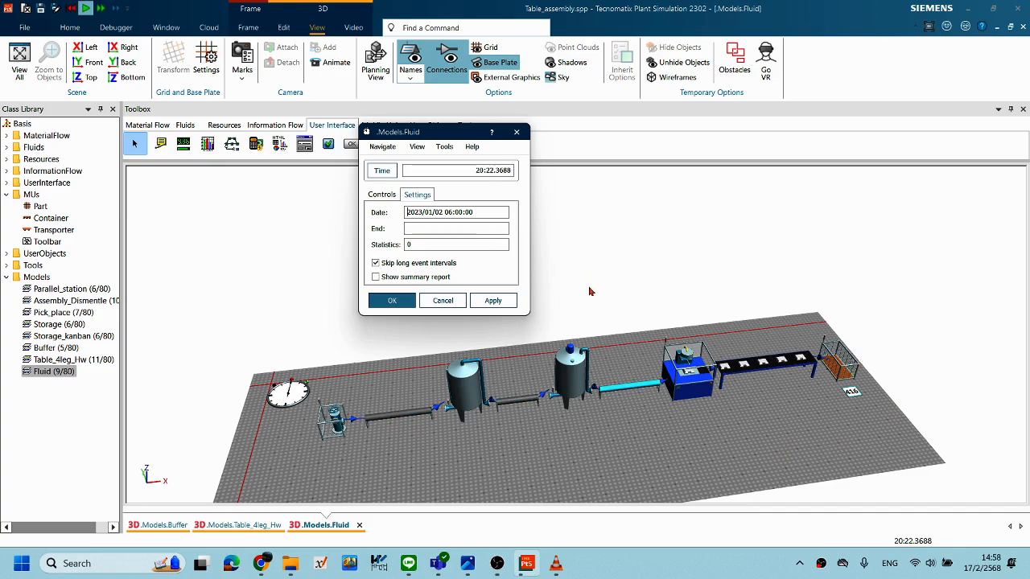
right_drag(701, 415, 655, 405)
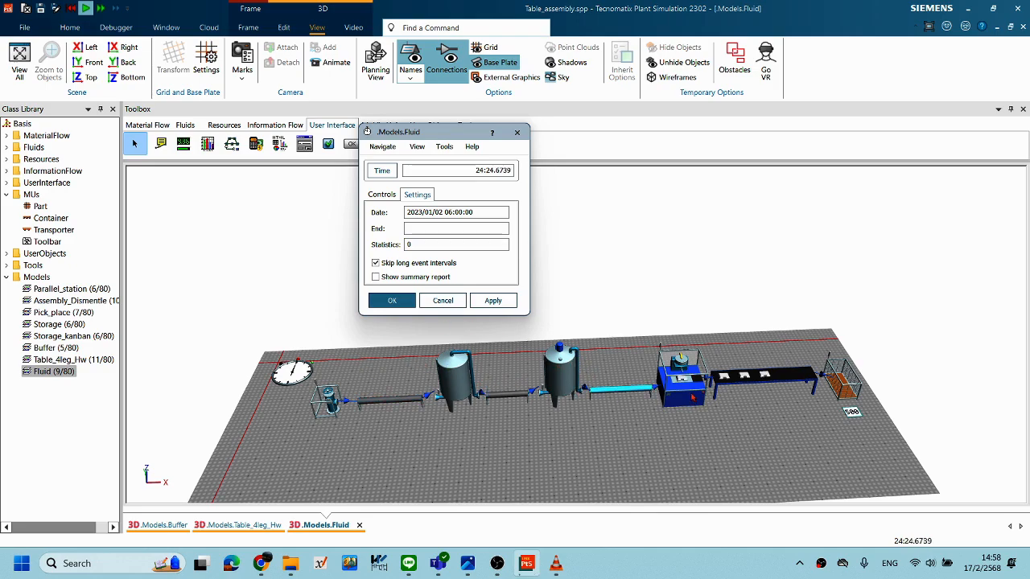
click(381, 195)
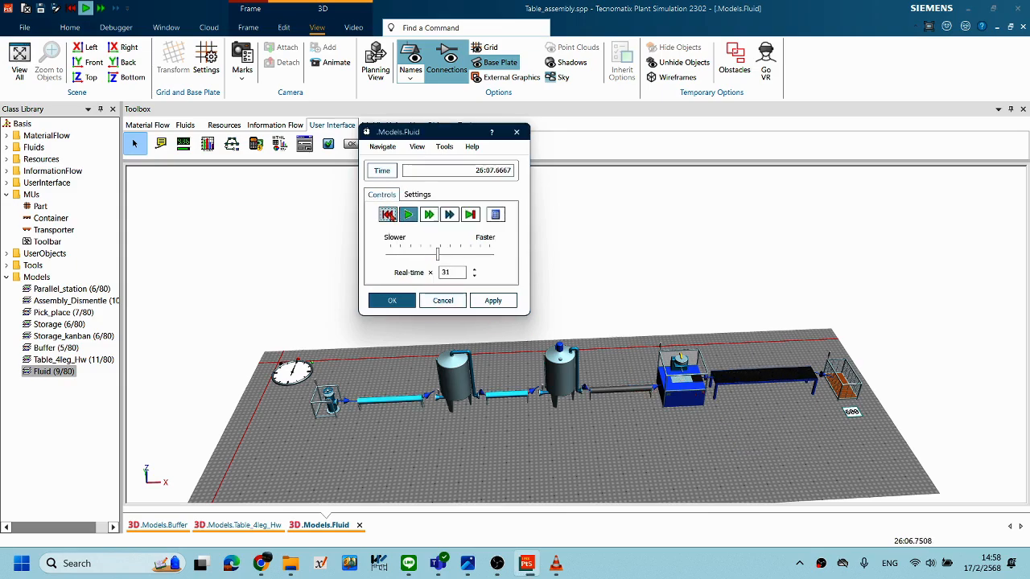
click(387, 215)
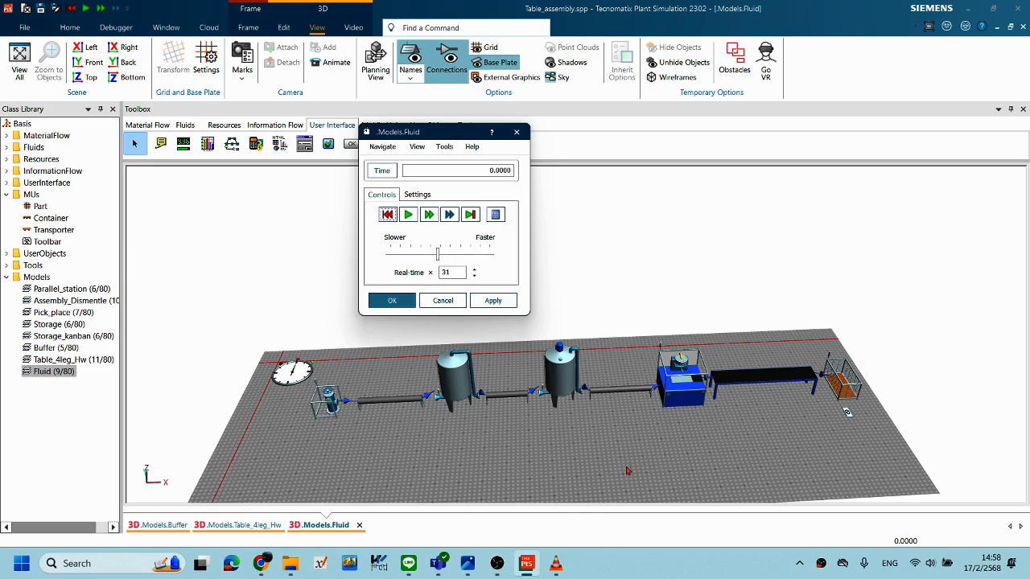
click(412, 304)
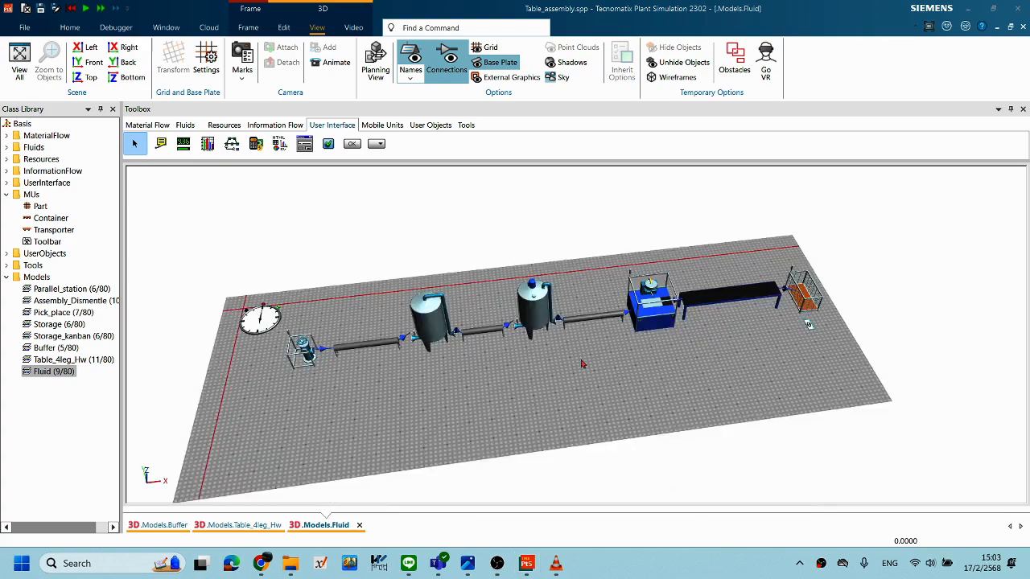
Review the Mixer's outflow rate, volume and product attributes, and close its dialog.
double_click(542, 316)
drag(629, 230, 316, 230)
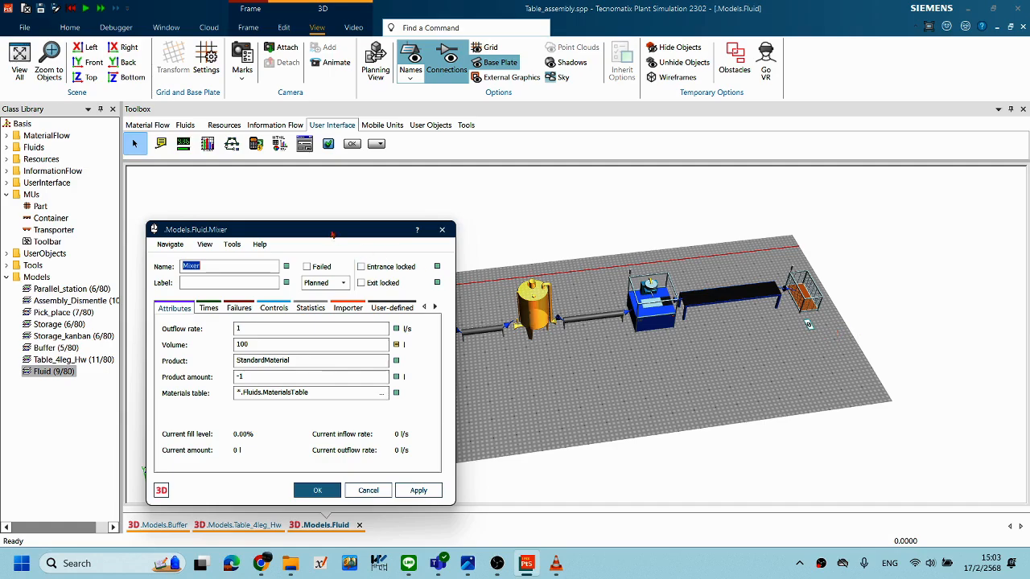
drag(330, 234, 578, 188)
drag(475, 187, 547, 361)
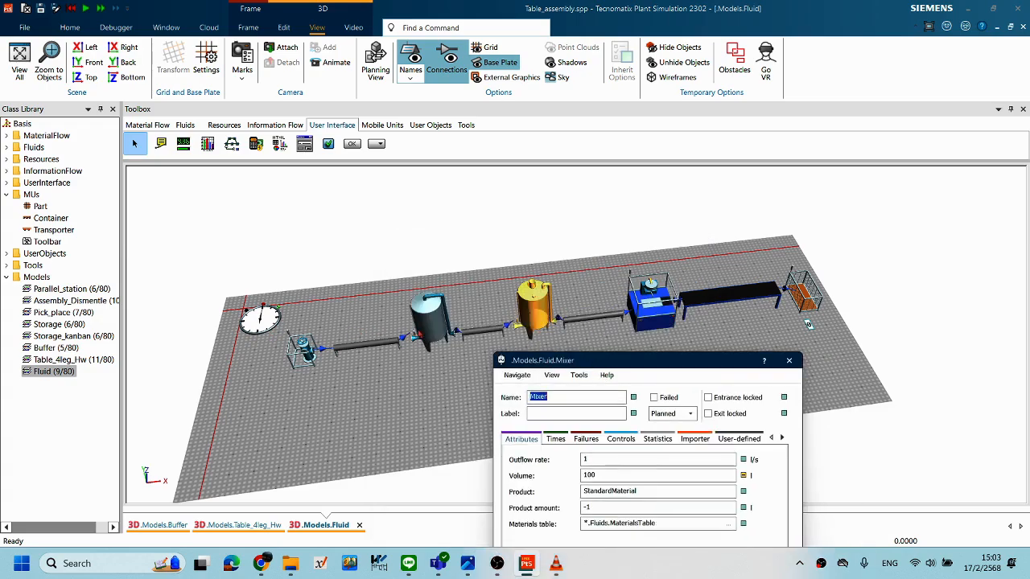
drag(654, 368, 468, 197)
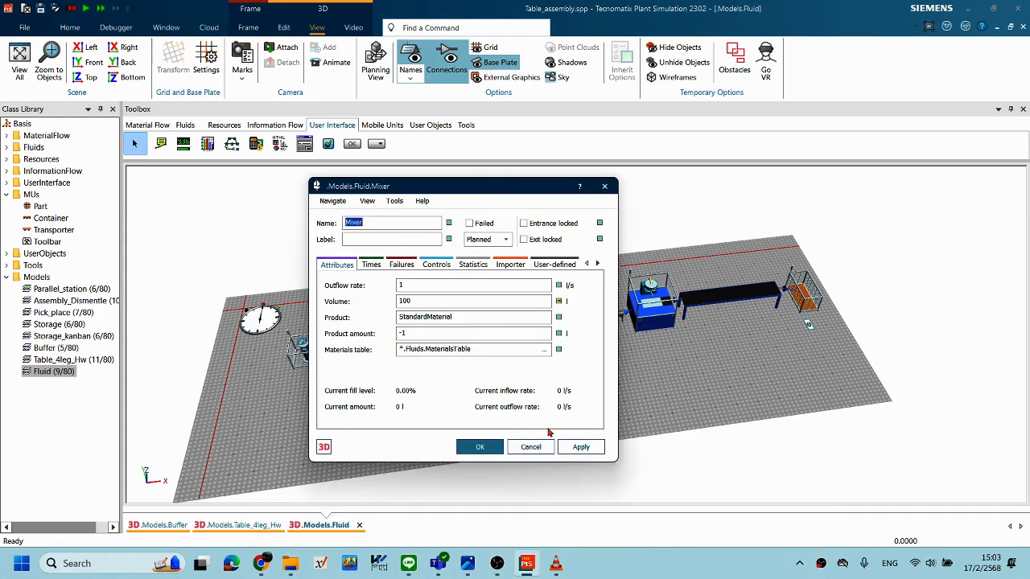
click(480, 447)
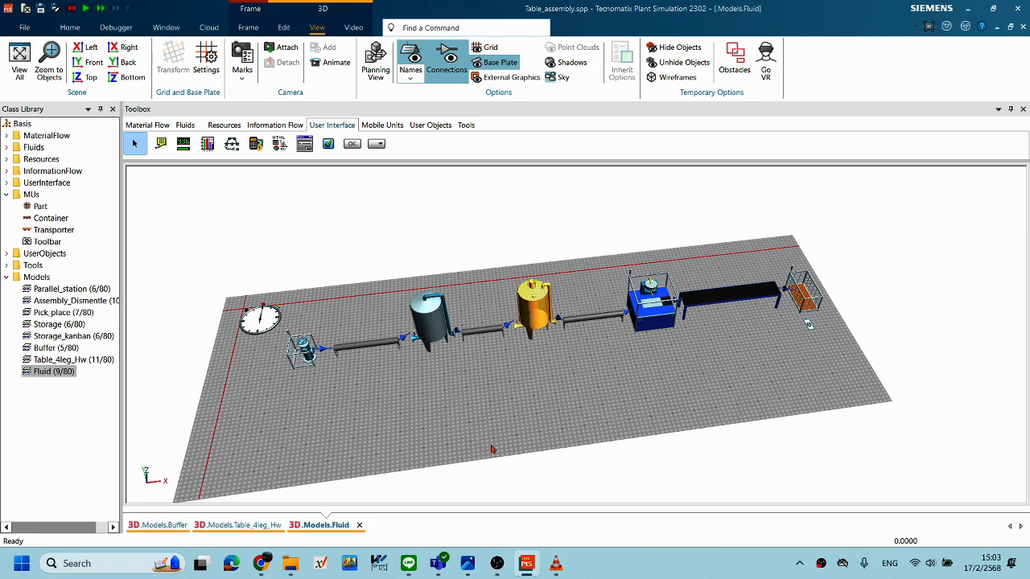
Place a DePortioner on the free floor area in front of the tank line.
click(185, 125)
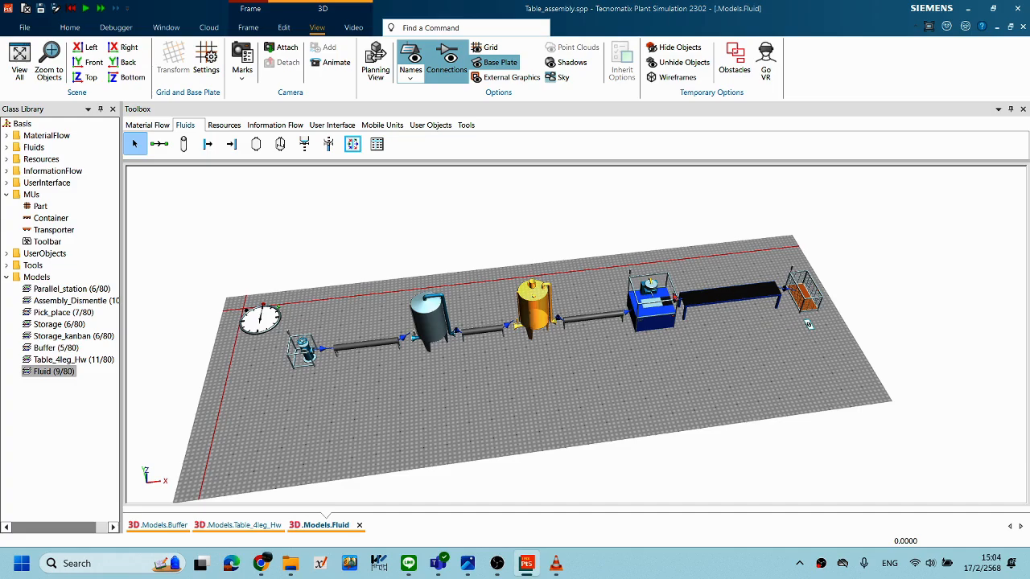
drag(328, 143, 407, 410)
click(542, 403)
middle_drag(534, 373, 515, 341)
right_drag(520, 384, 531, 334)
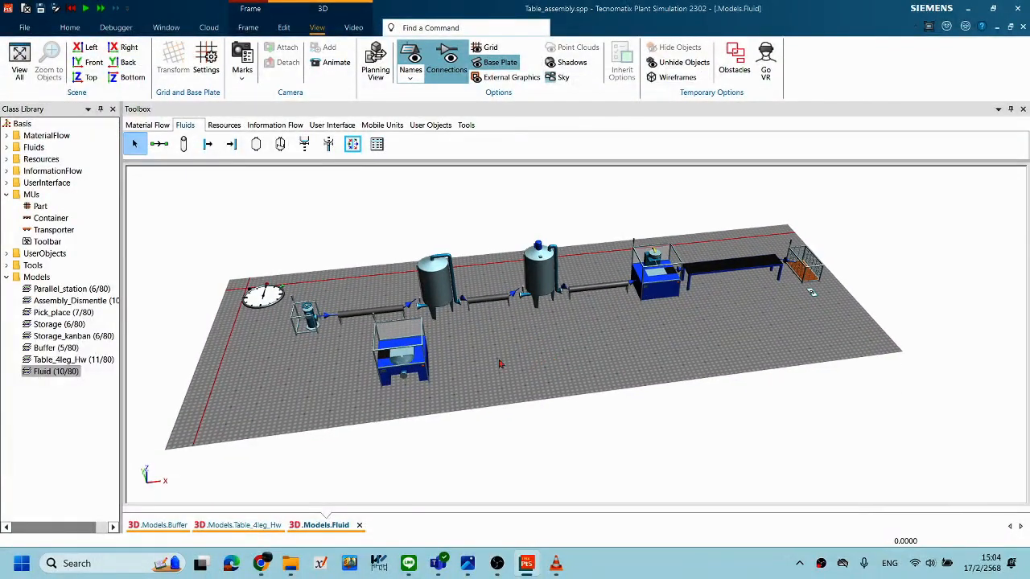
click(400, 353)
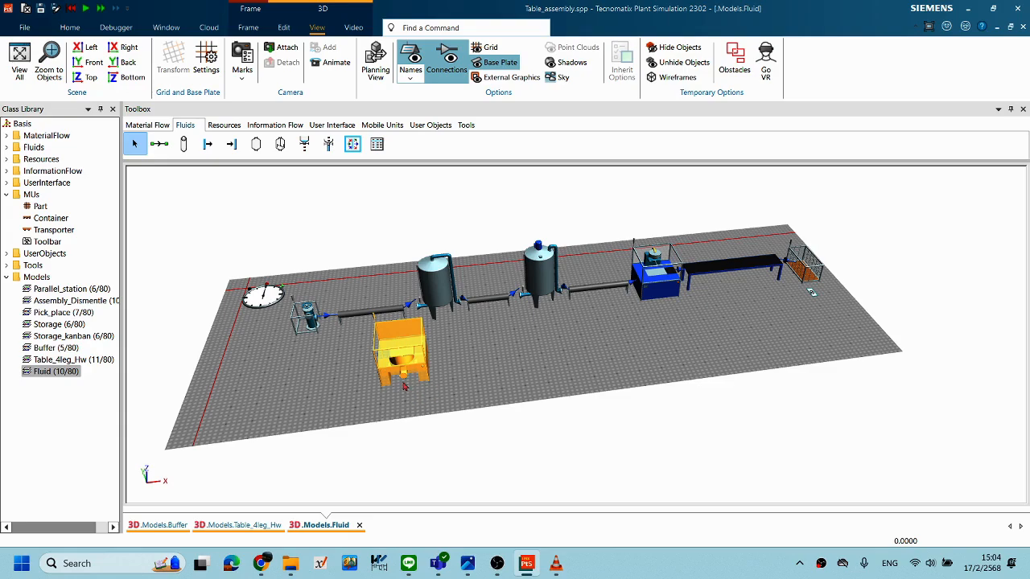
Place a material flow Source on the floor before the DePortioner's input side.
middle_drag(528, 367, 604, 422)
right_drag(504, 376, 521, 355)
middle_drag(522, 356, 567, 341)
right_drag(618, 272, 674, 362)
middle_drag(577, 356, 571, 341)
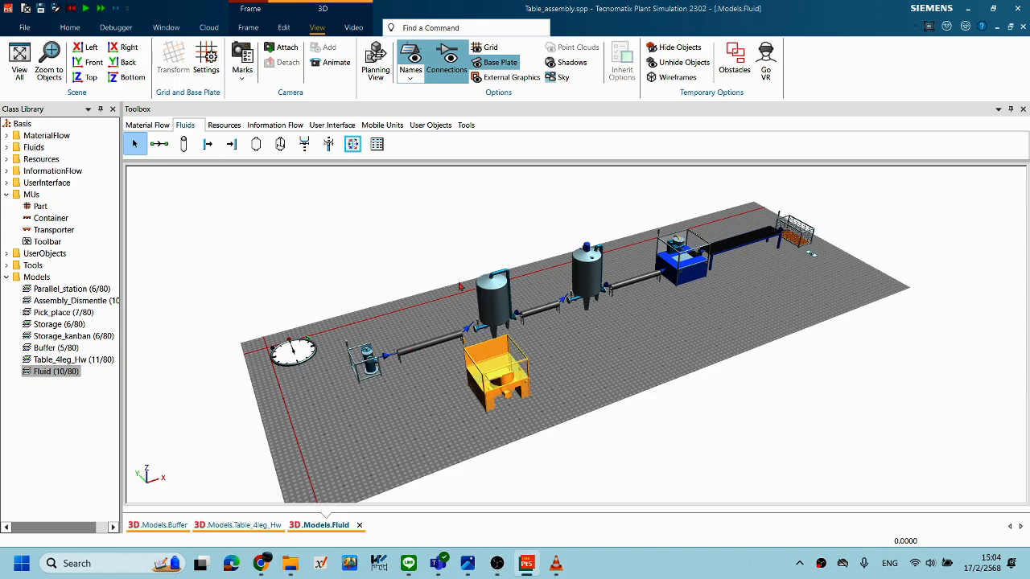
middle_drag(490, 300, 444, 275)
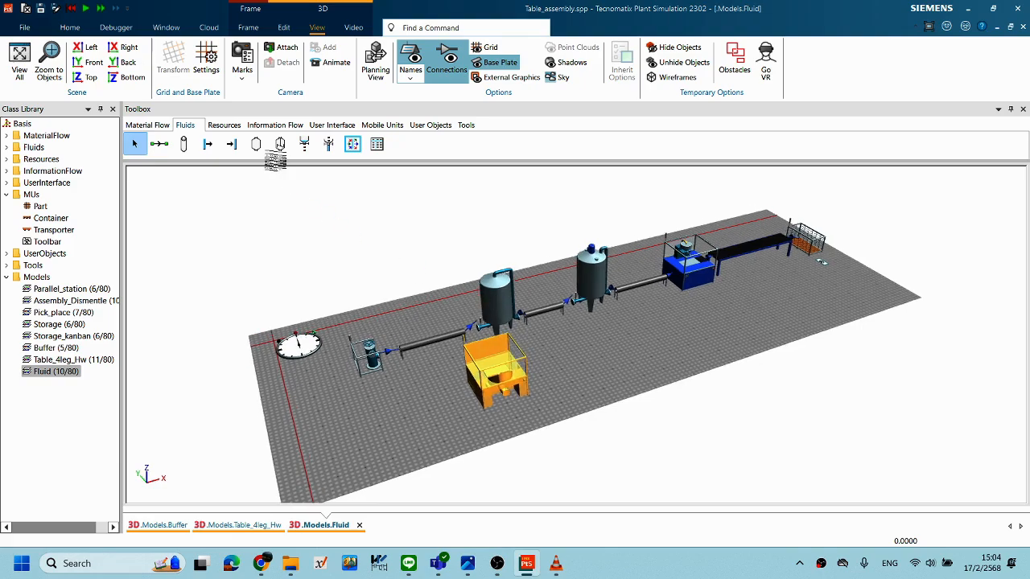
click(147, 125)
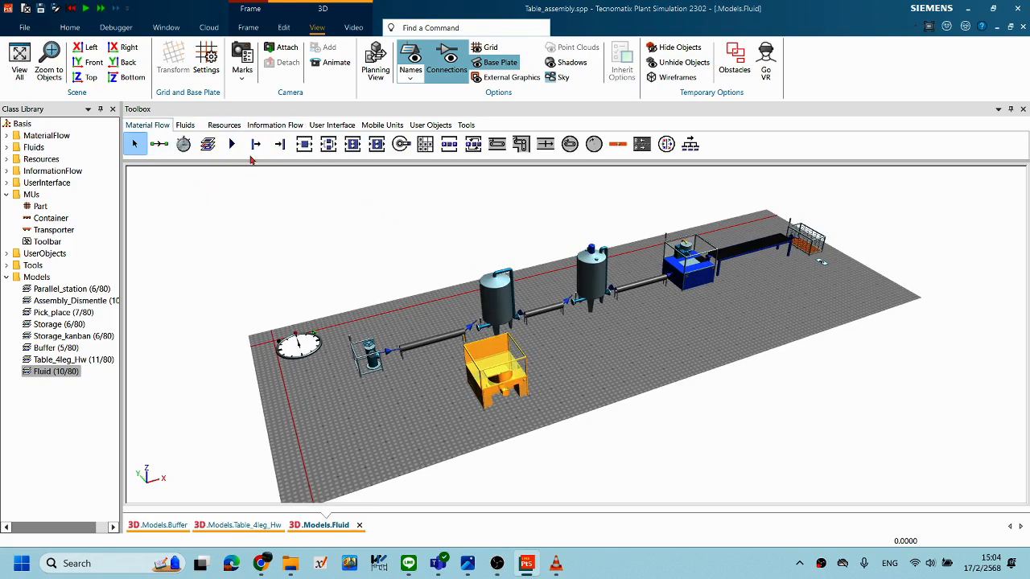
click(340, 435)
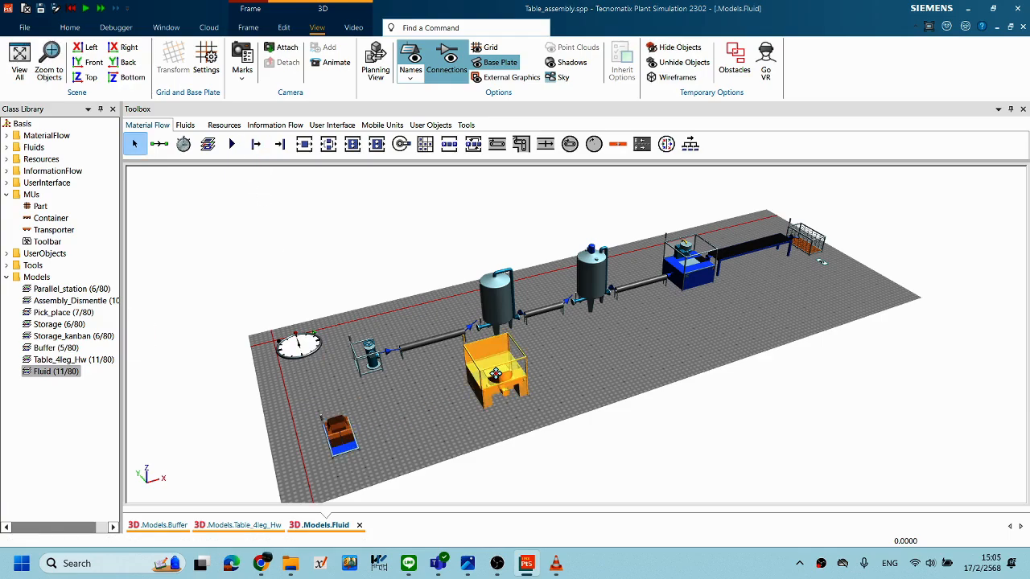
Draw a straight conveyor about 4 m long from the new Source towards the DePortioner.
middle_drag(464, 387, 400, 388)
middle_drag(460, 369, 487, 378)
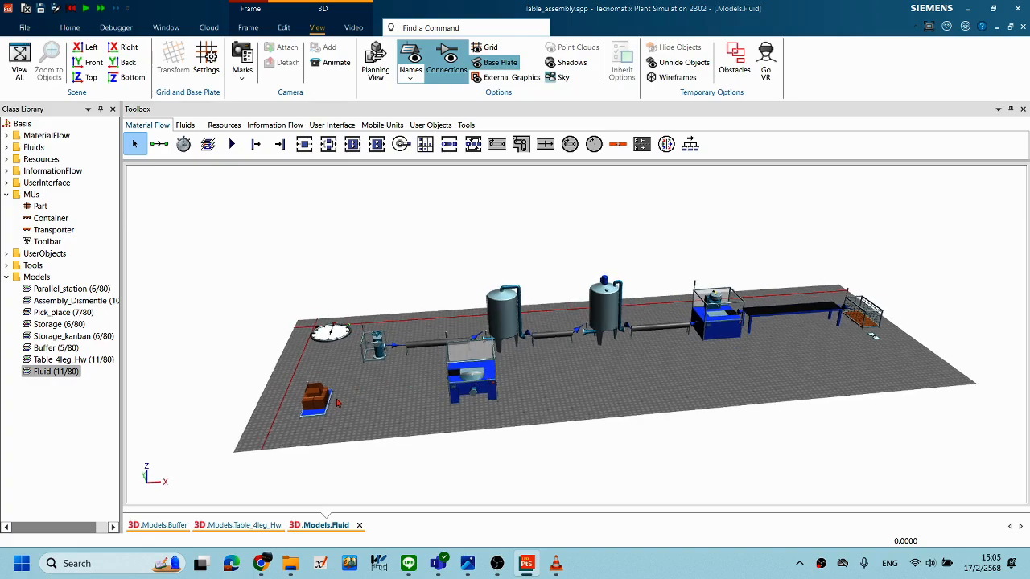
middle_drag(378, 397, 381, 392)
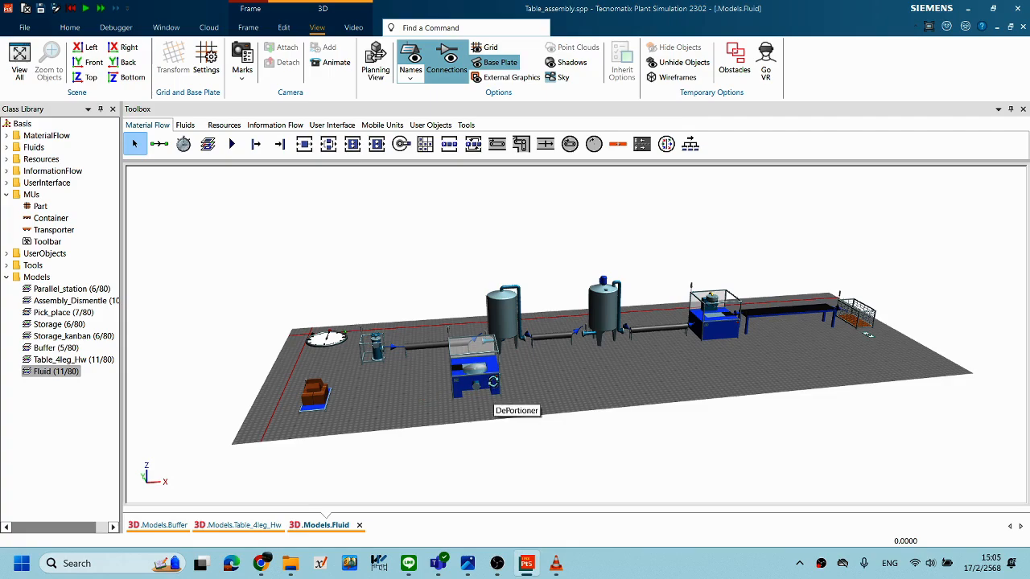
click(496, 148)
middle_drag(578, 365, 537, 441)
scroll(526, 405, up, 2)
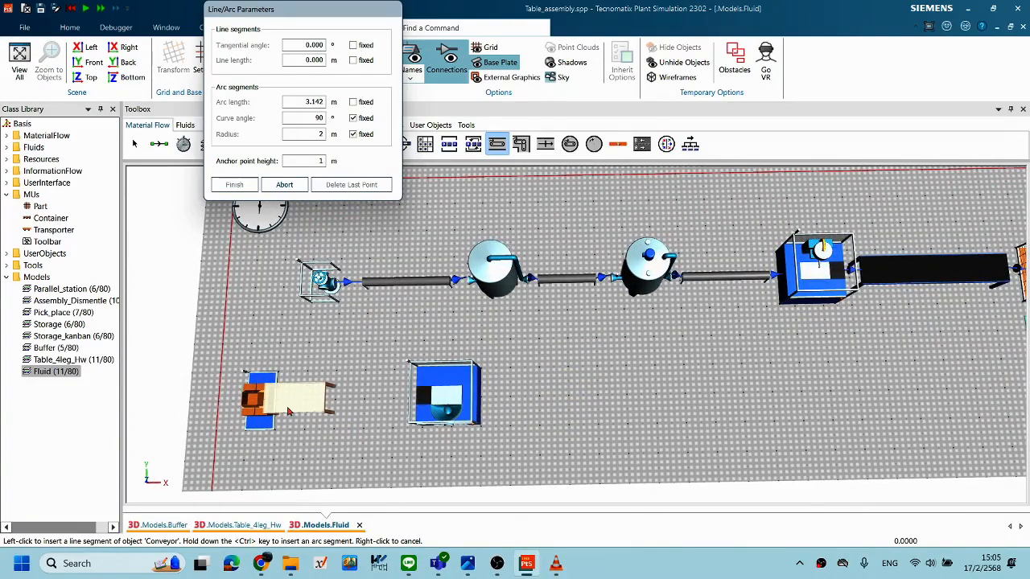
click(274, 397)
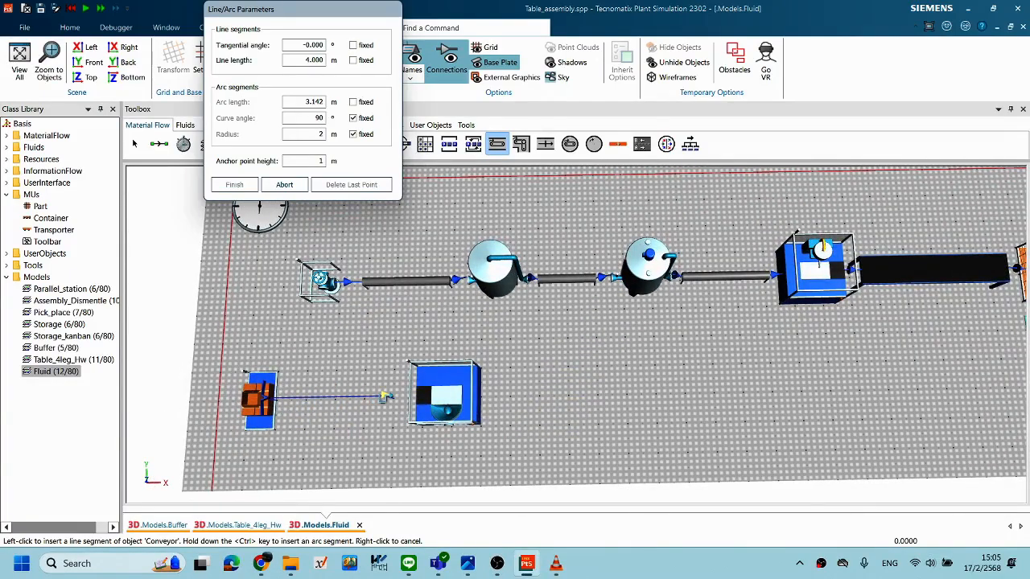
click(387, 396)
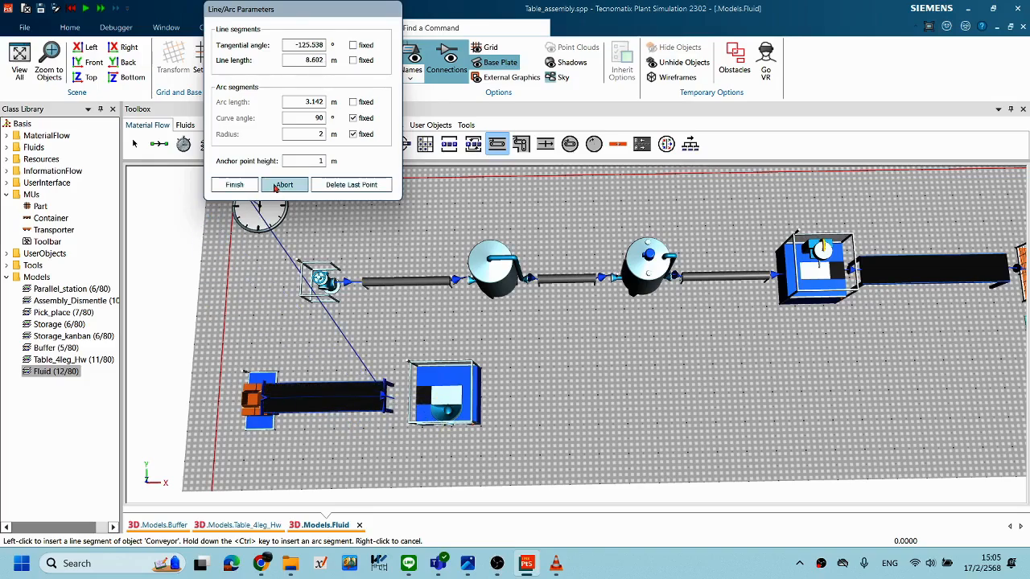
click(234, 184)
Reposition the new conveyor between the Source and the DePortioner so that it links the two.
middle_drag(384, 346, 399, 338)
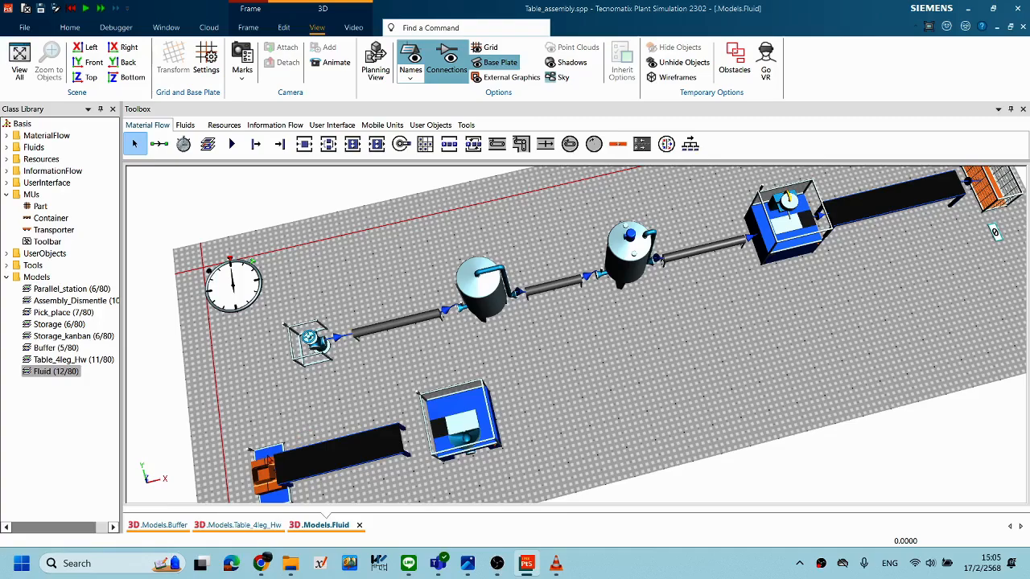
click(265, 465)
mouse_move(412, 392)
middle_down()
mouse_move(398, 361)
mouse_move(429, 383)
middle_up()
middle_drag(570, 395, 561, 405)
click(317, 372)
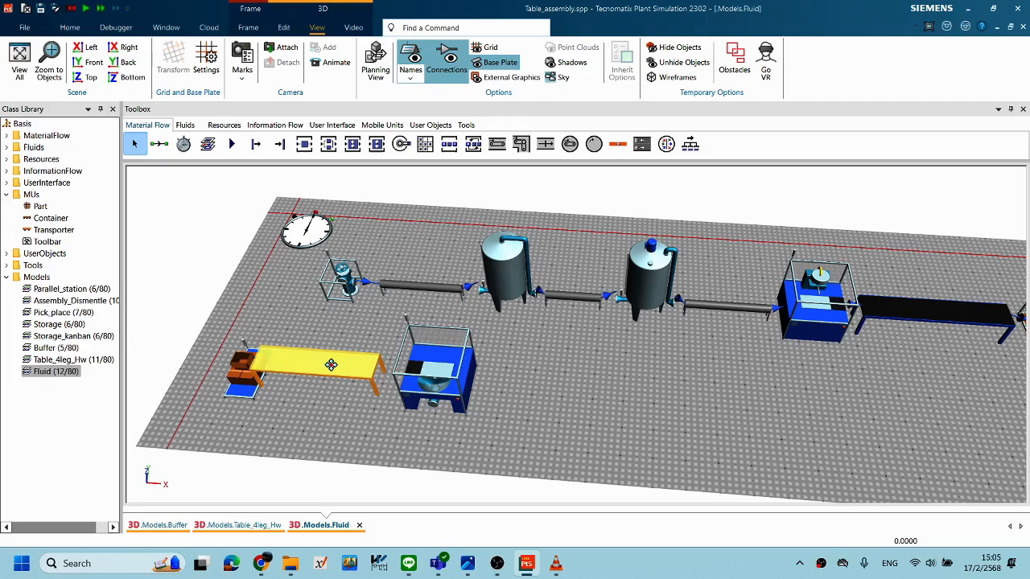
drag(319, 365, 311, 366)
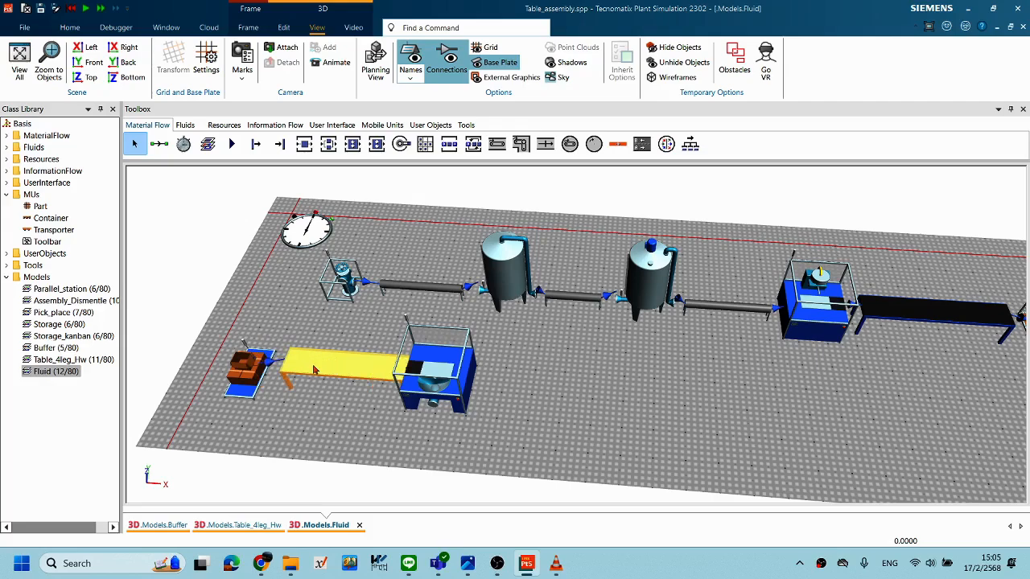
click(325, 417)
middle_drag(325, 417, 541, 305)
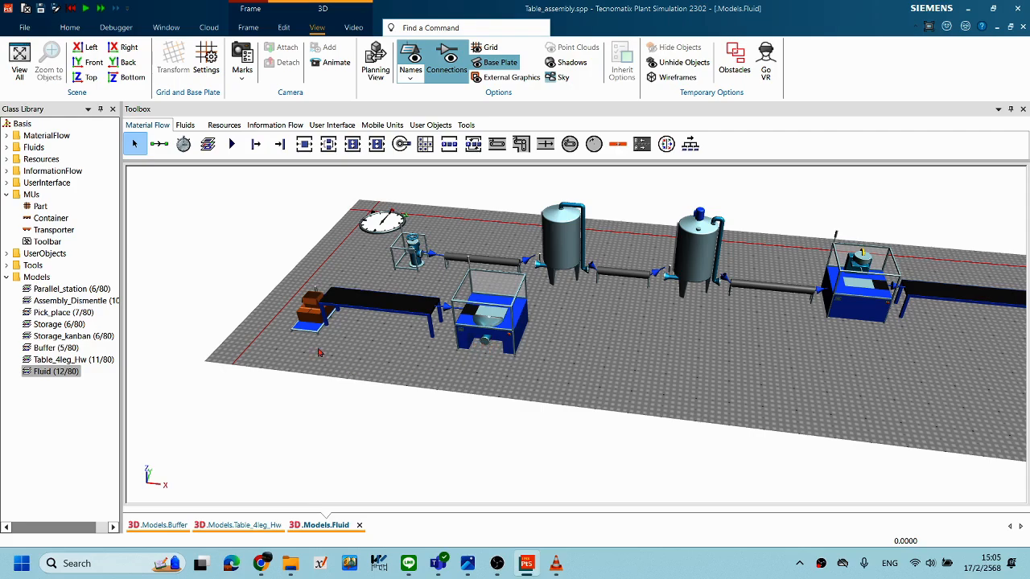
Place a fluid Tank on the free floor area beside the DePortioner of the second line.
click(184, 125)
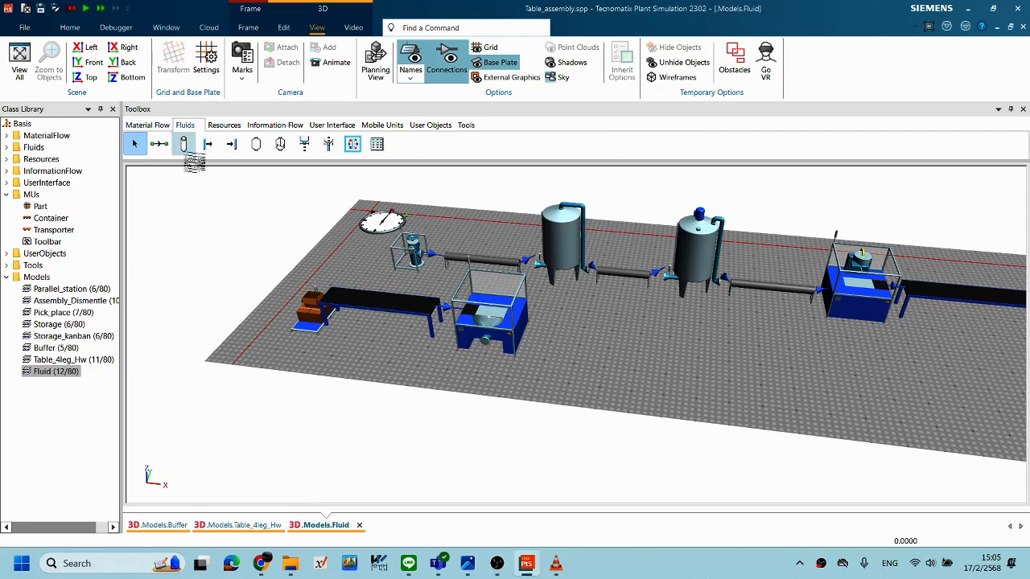
middle_drag(225, 267, 235, 278)
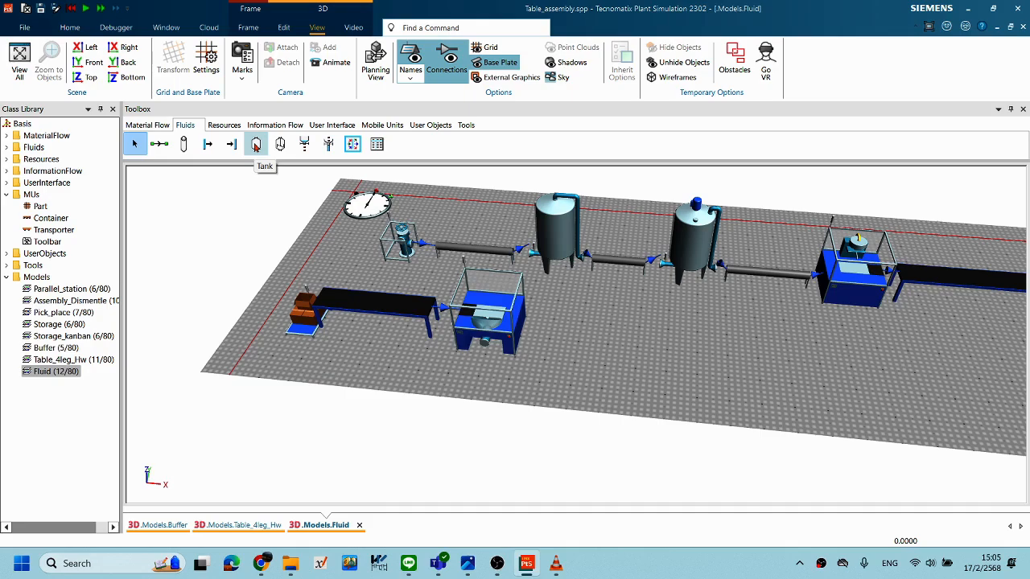
drag(256, 145, 464, 406)
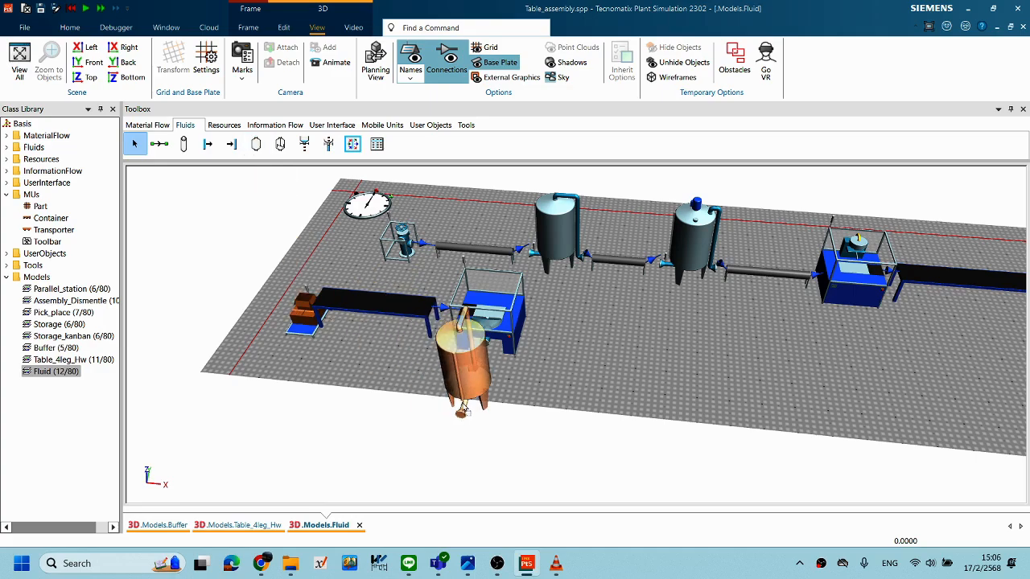
click(463, 422)
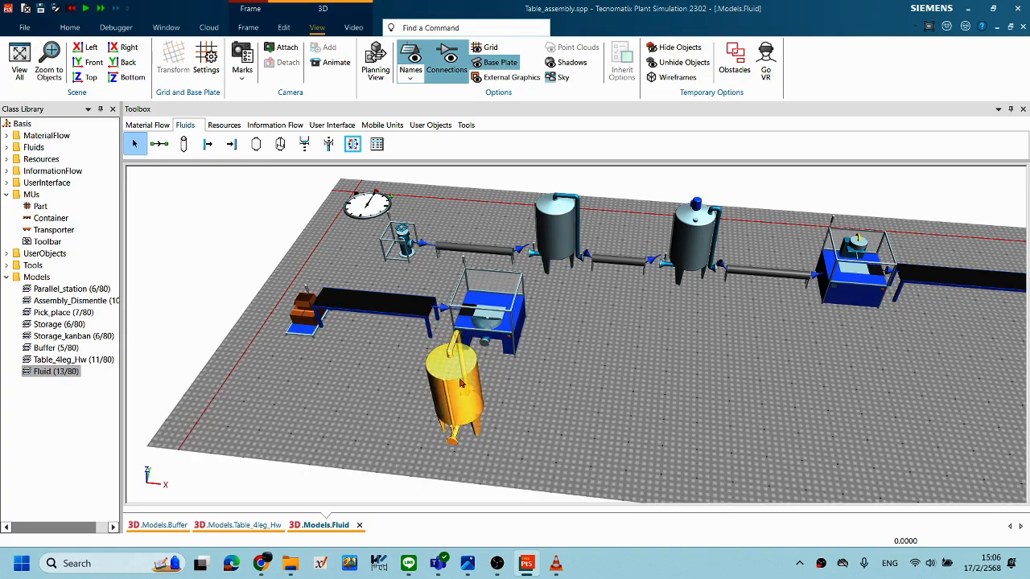
Rotate the new tank half a turn so its inlet faces the DePortioner, and shift it slightly away from the machine.
middle_drag(477, 371, 530, 363)
middle_drag(421, 433, 615, 443)
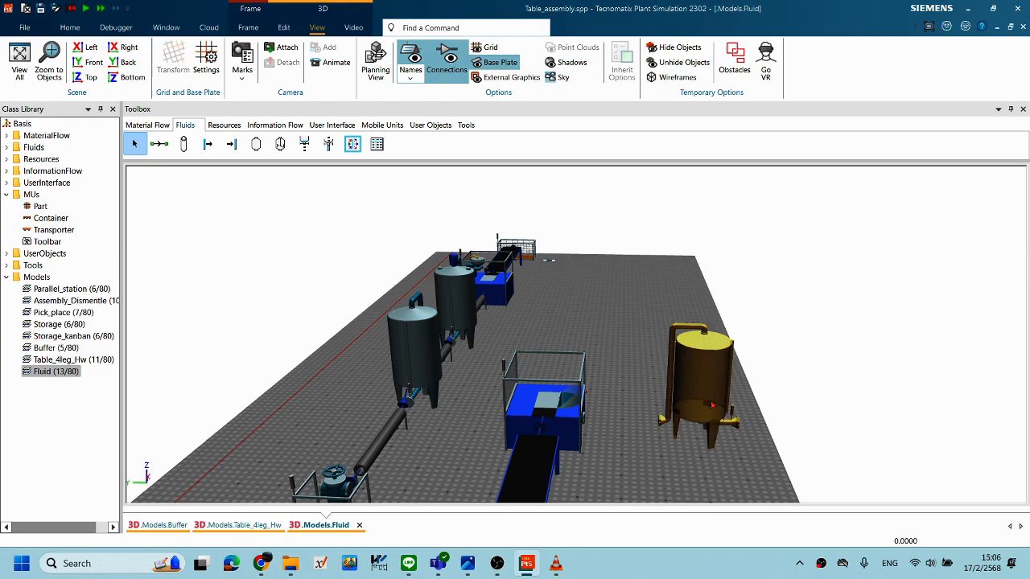
key(r)
key(r)
middle_drag(692, 367, 718, 425)
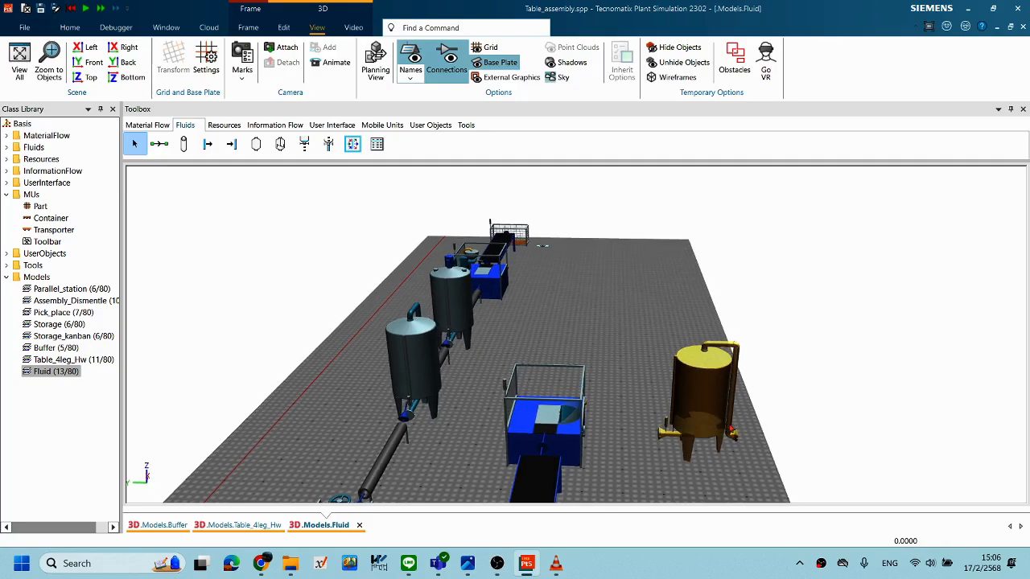
middle_drag(625, 437, 619, 436)
drag(690, 417, 719, 417)
middle_drag(676, 437, 513, 387)
middle_drag(649, 380, 653, 408)
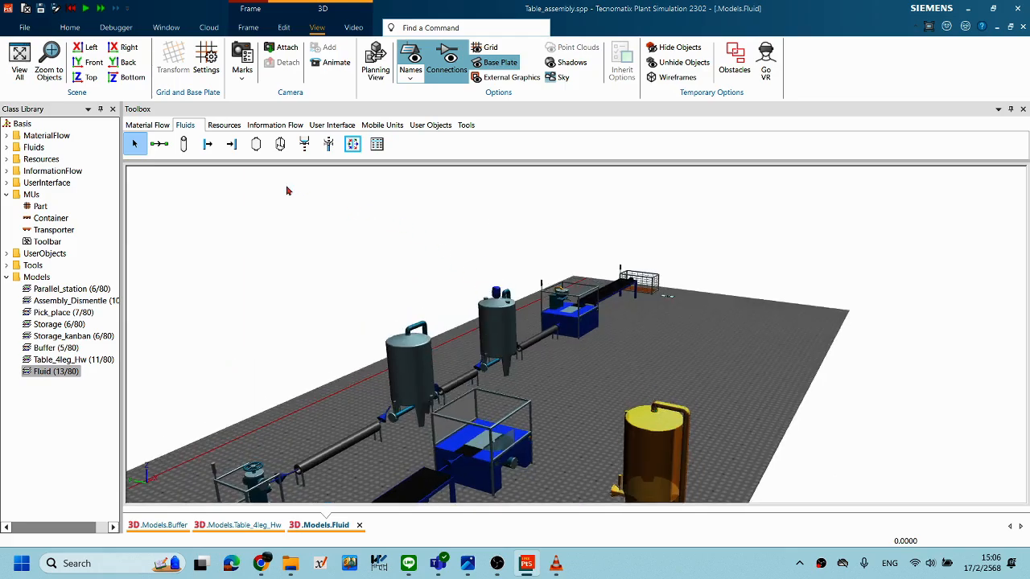
click(183, 143)
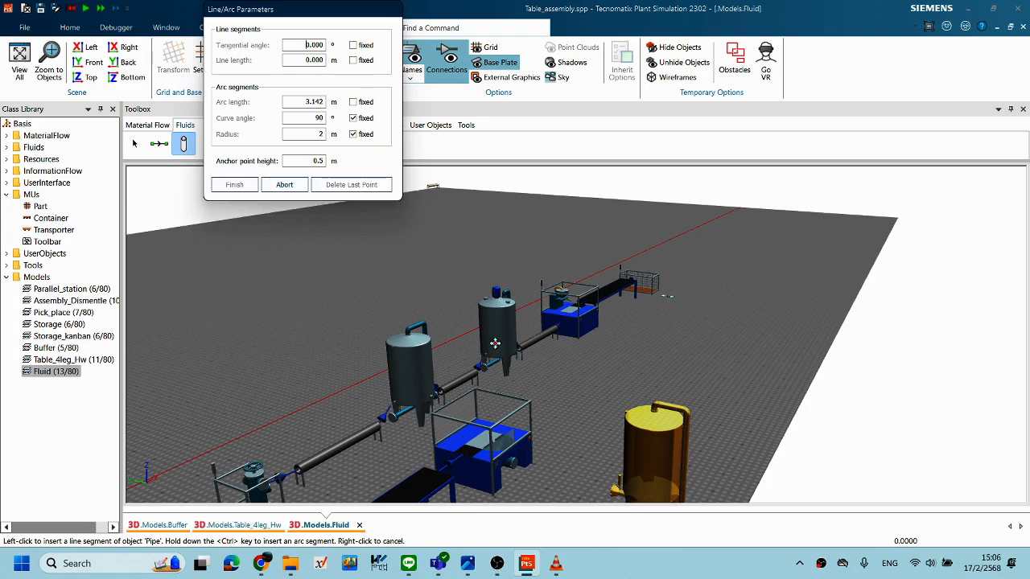
middle_drag(591, 451, 504, 420)
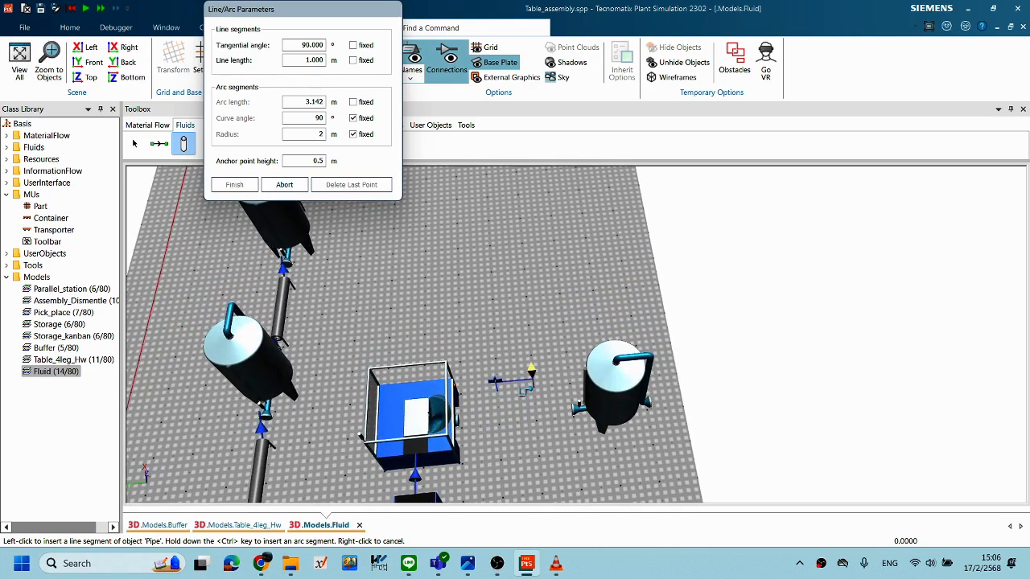
click(284, 185)
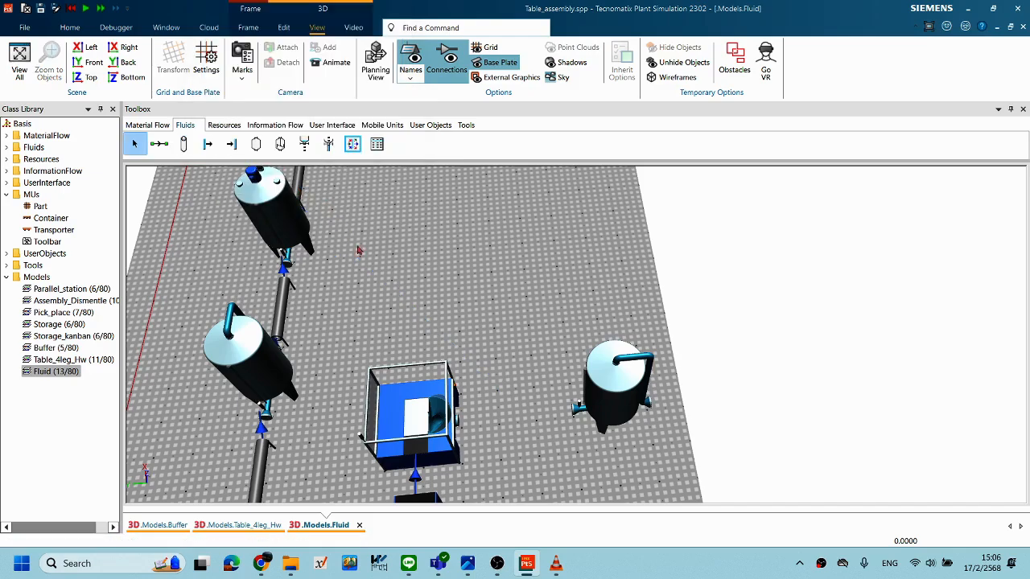
click(184, 144)
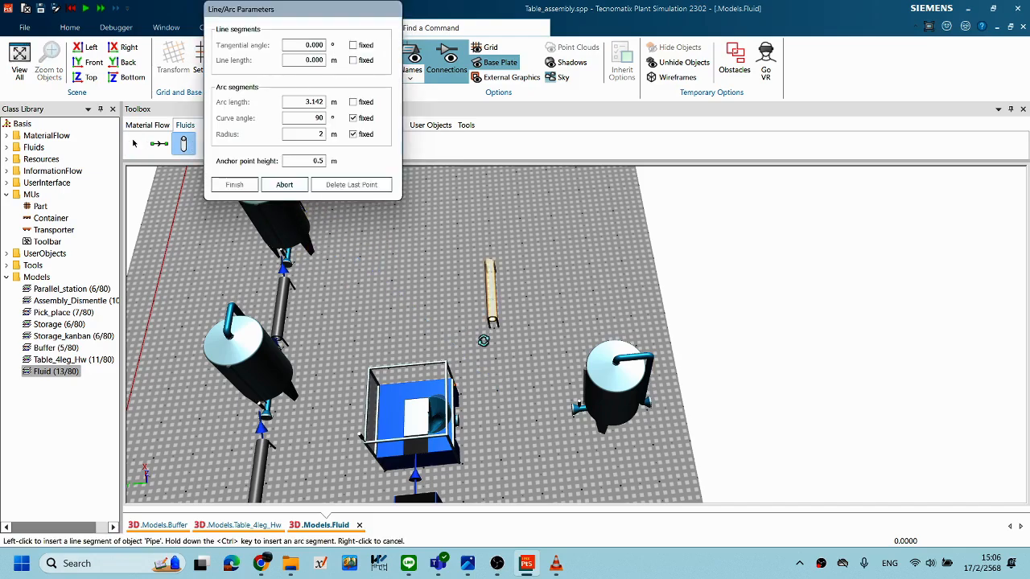
middle_drag(474, 352, 471, 416)
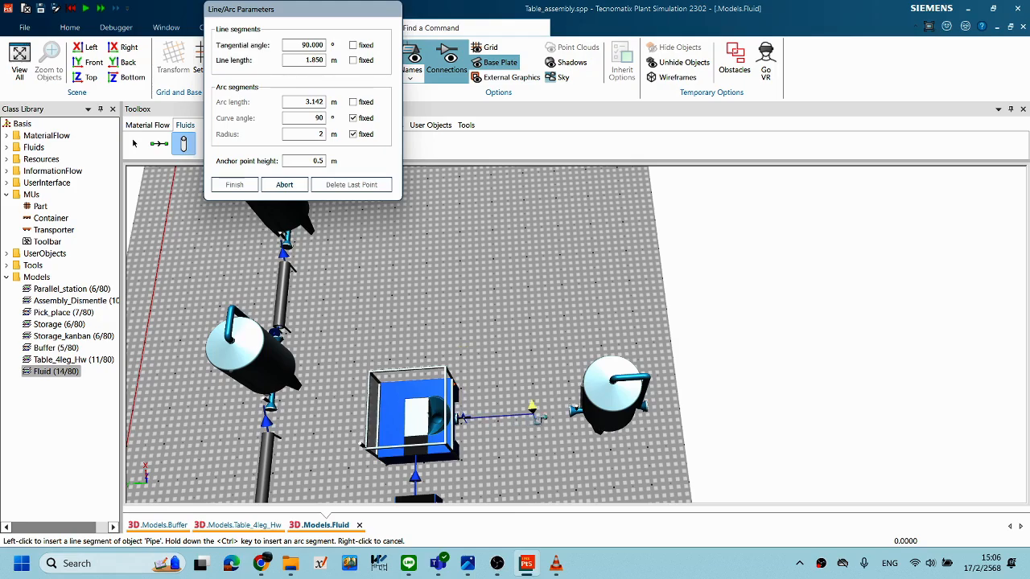
click(559, 420)
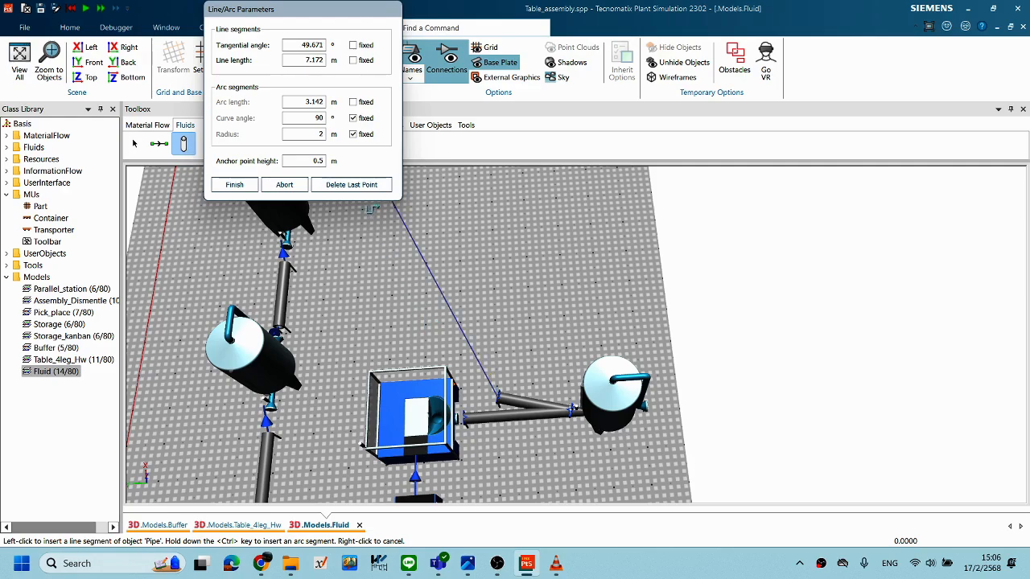
click(298, 186)
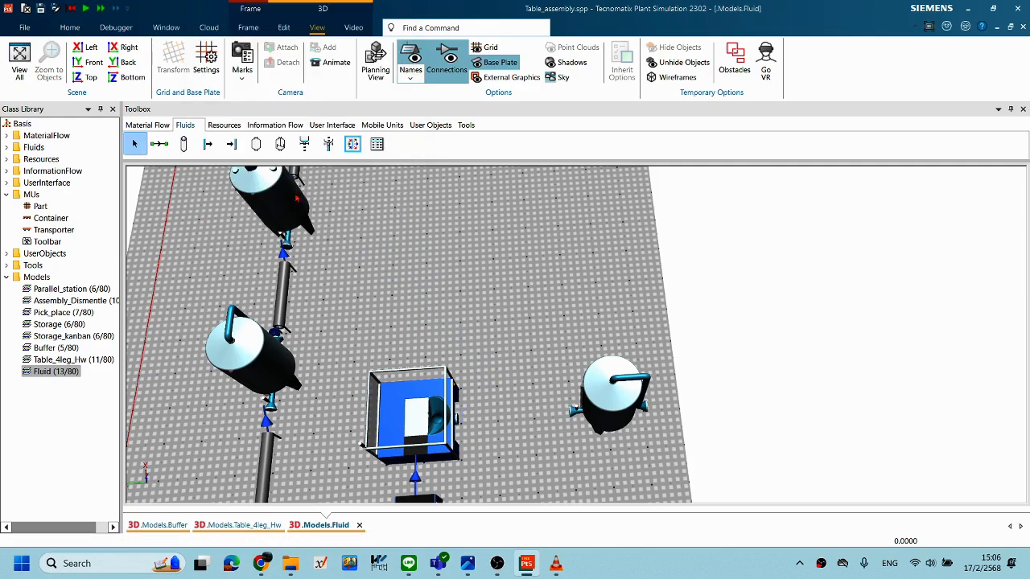
Draw a straight pipe about 1.85 m long from the DePortioner towards the new tank and centre it in the gap.
click(183, 143)
click(474, 421)
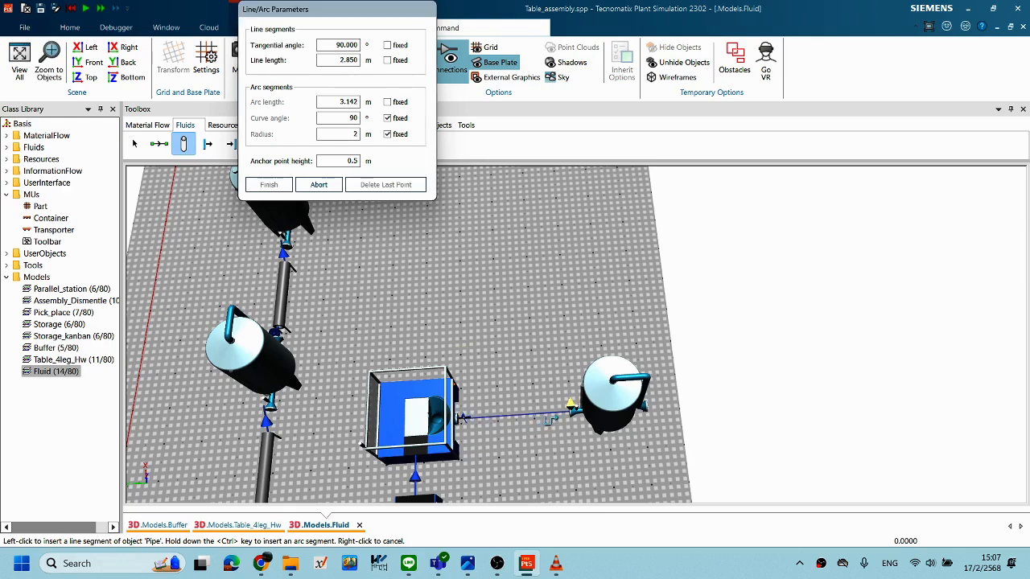
click(536, 416)
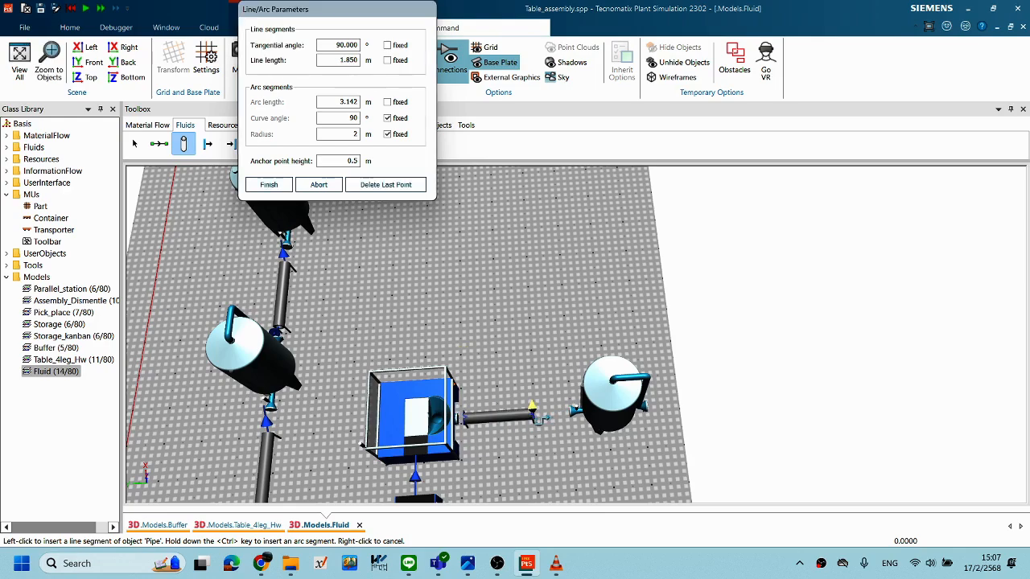
click(269, 184)
drag(525, 417, 537, 415)
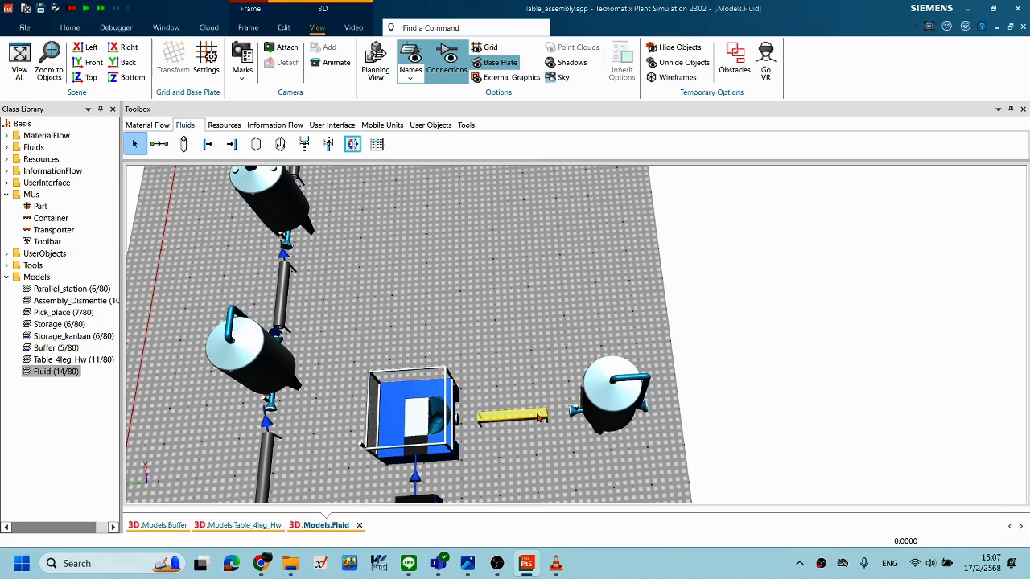
Connect the DePortioner to the new pipe and the pipe to the new tank.
scroll(606, 438, up, 2)
click(160, 143)
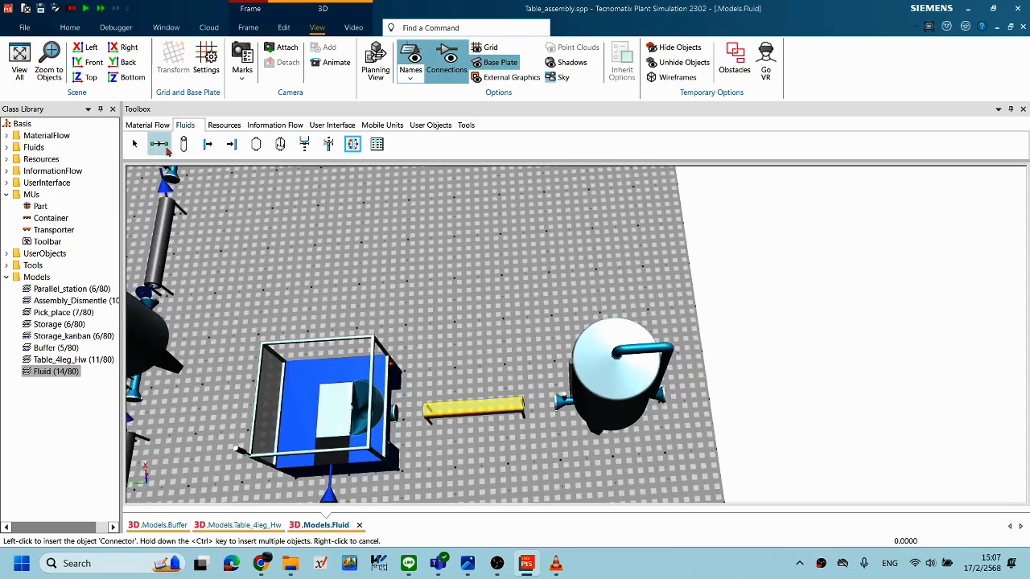
click(377, 420)
click(428, 414)
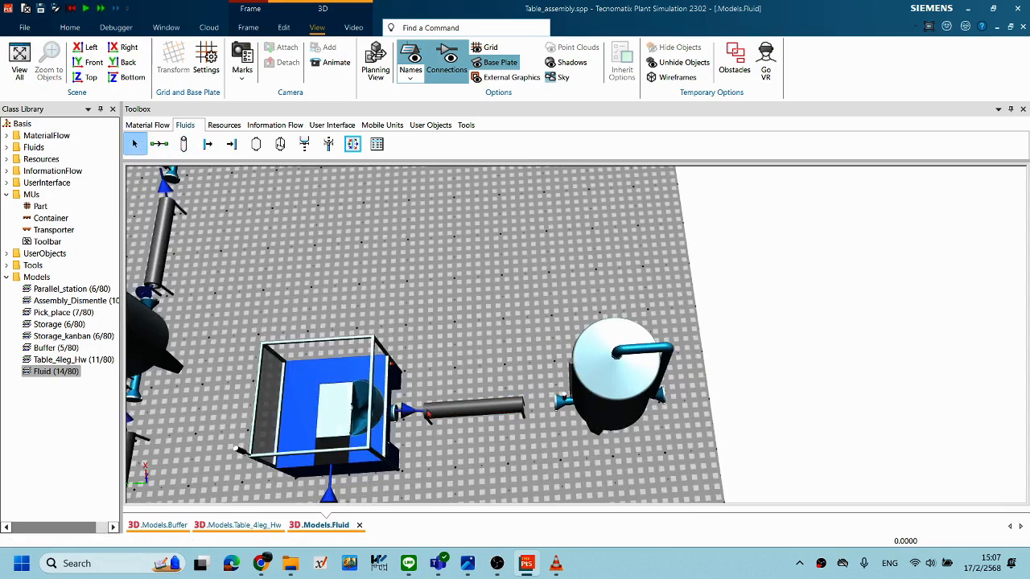
click(159, 143)
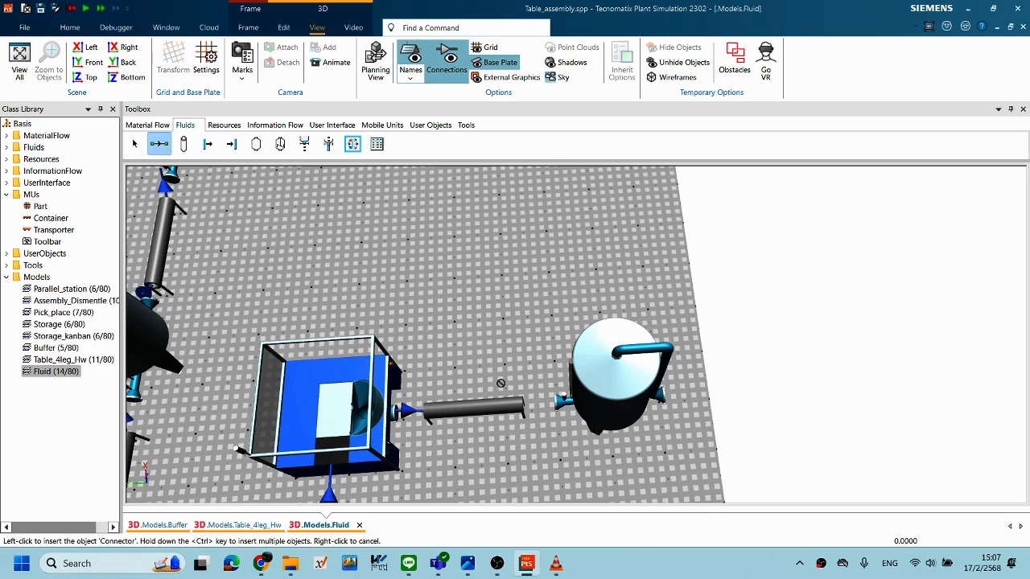
click(503, 412)
click(586, 400)
Set the volume of the new tank to 100 l.
middle_drag(489, 429, 665, 408)
middle_drag(506, 389, 716, 331)
double_click(735, 315)
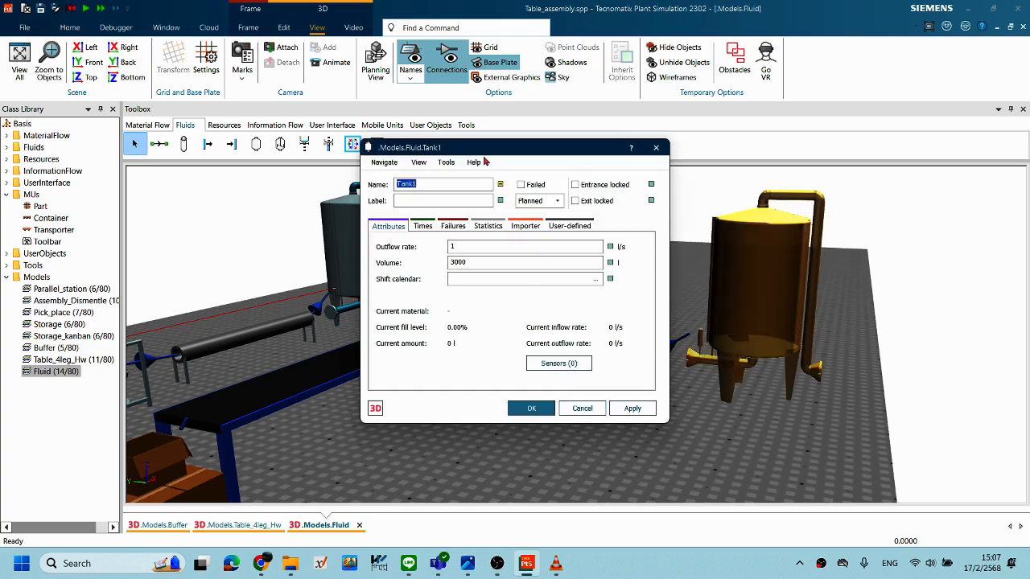
drag(476, 149, 530, 248)
drag(548, 357, 419, 367)
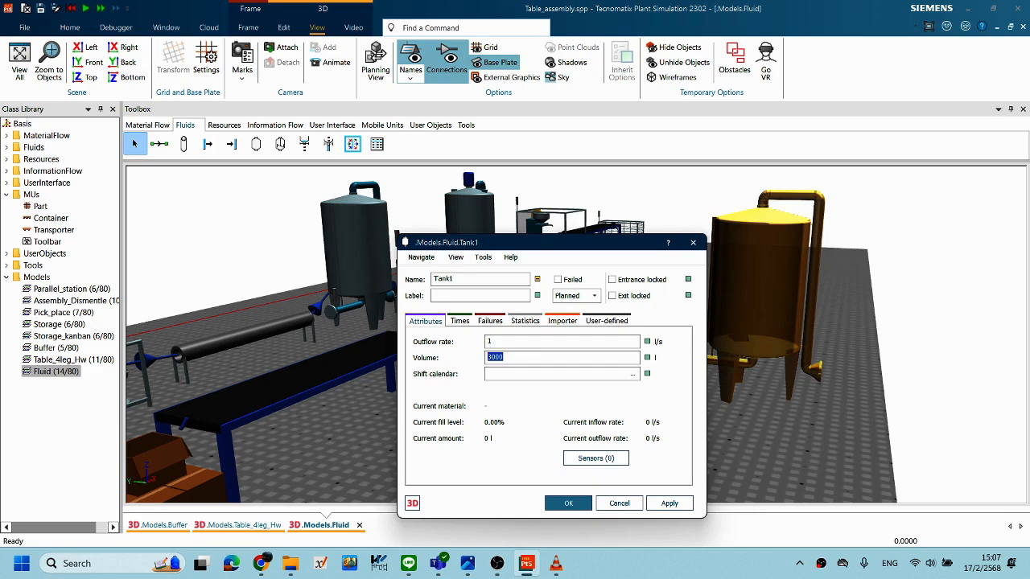
text(100)
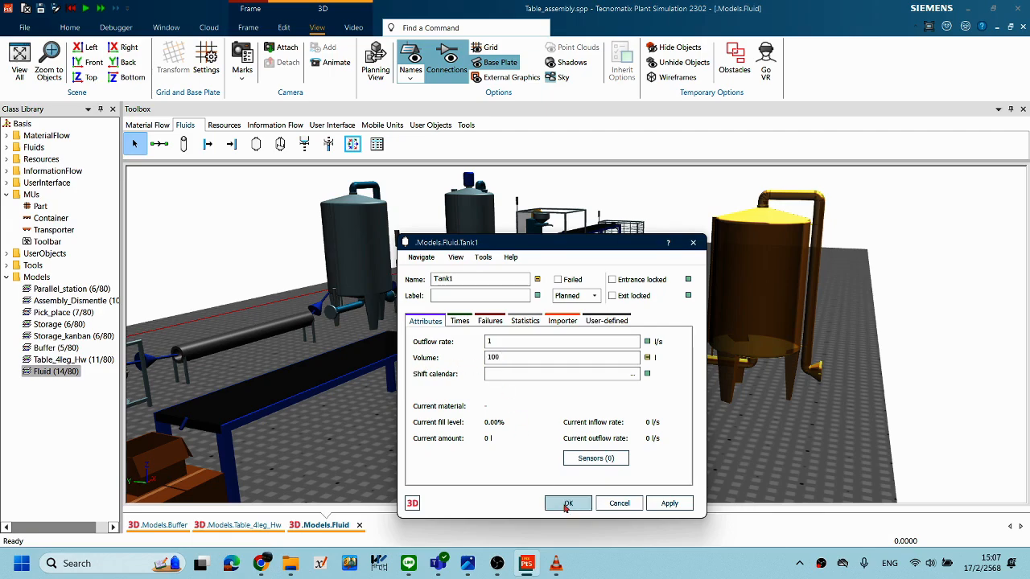
click(568, 502)
Check the DePortioner's attributes and set the creation amount of the second line's Source to 100.
double_click(472, 360)
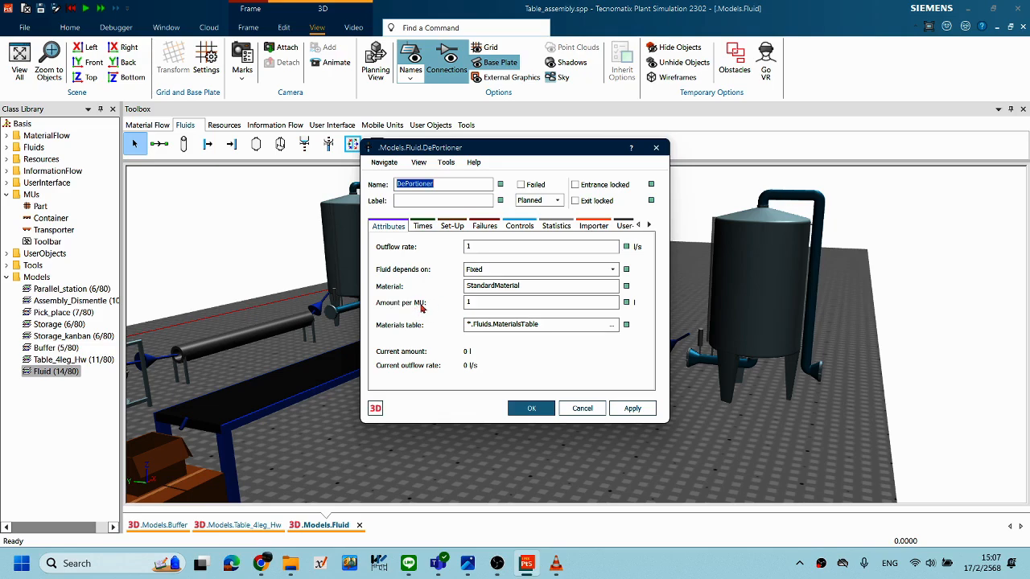
click(544, 412)
double_click(211, 478)
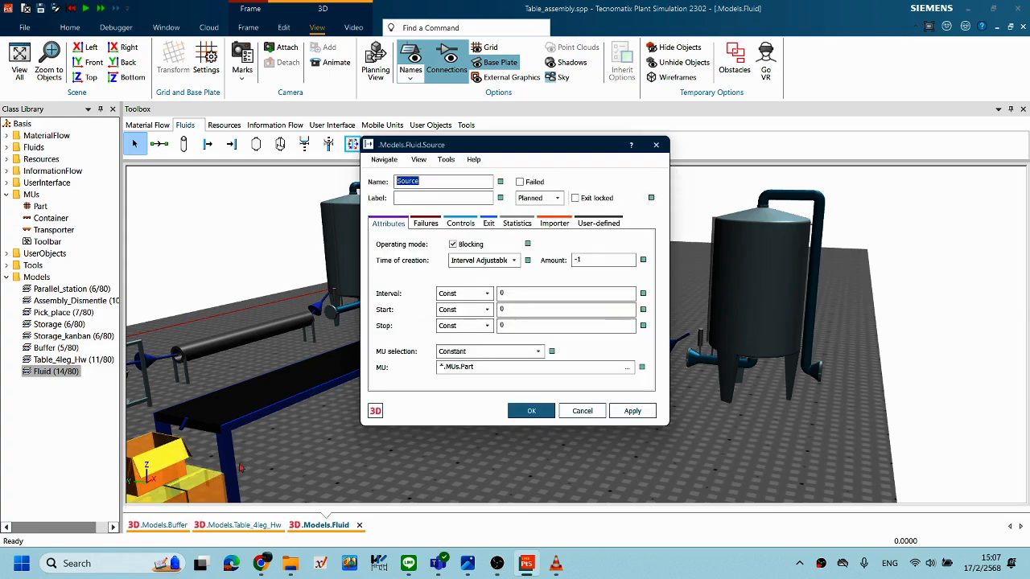
click(615, 258)
drag(615, 258, 537, 255)
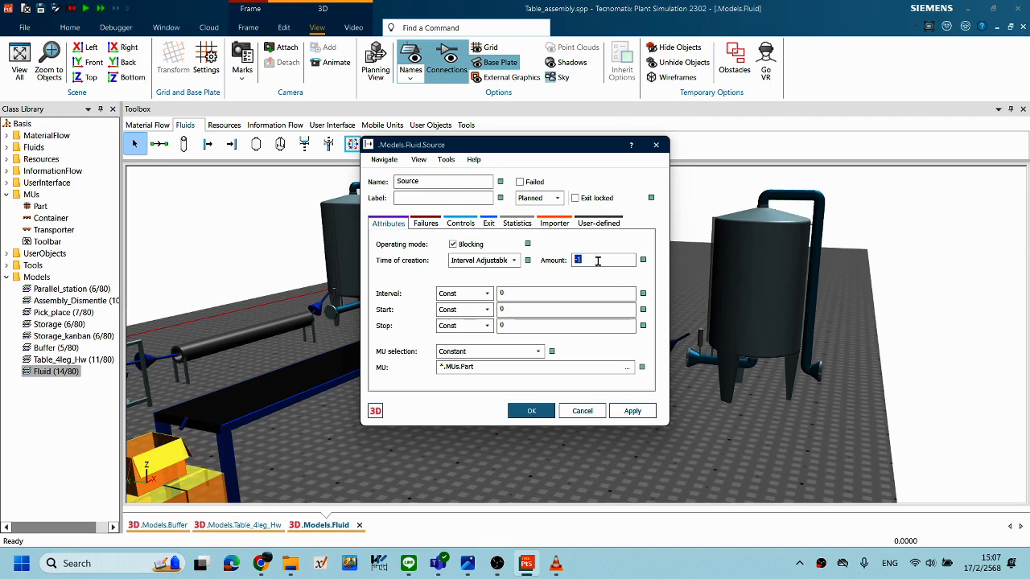
click(598, 260)
drag(561, 151, 270, 104)
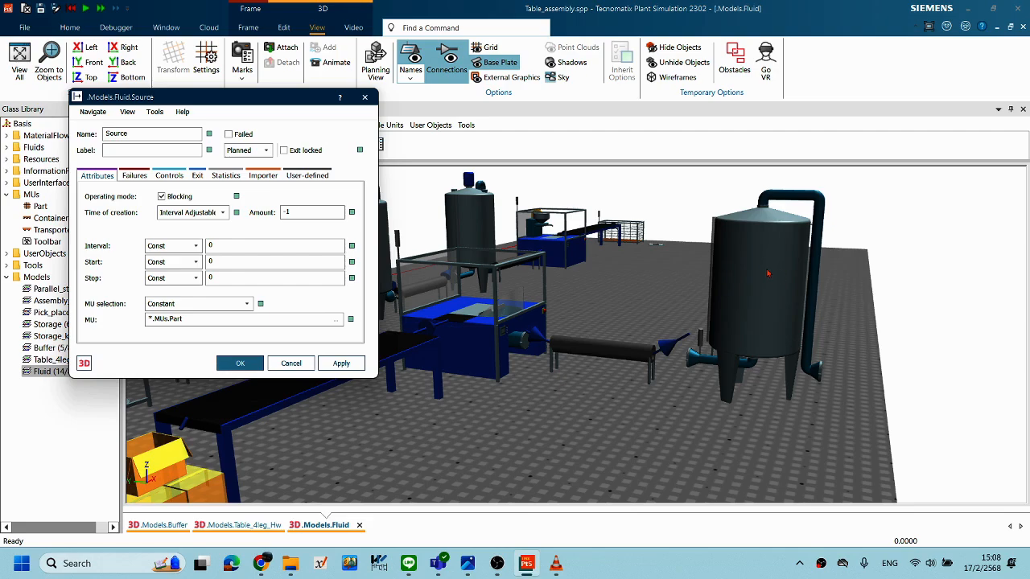
drag(310, 211, 265, 212)
text(100)
click(240, 363)
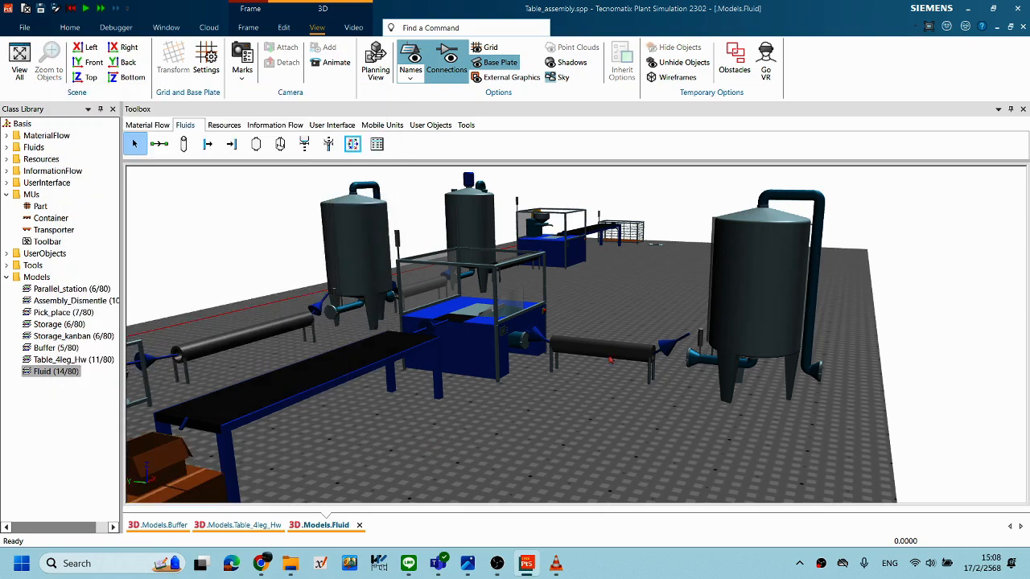
Set the volume of the new tank to 200 l.
double_click(734, 331)
drag(538, 358, 437, 364)
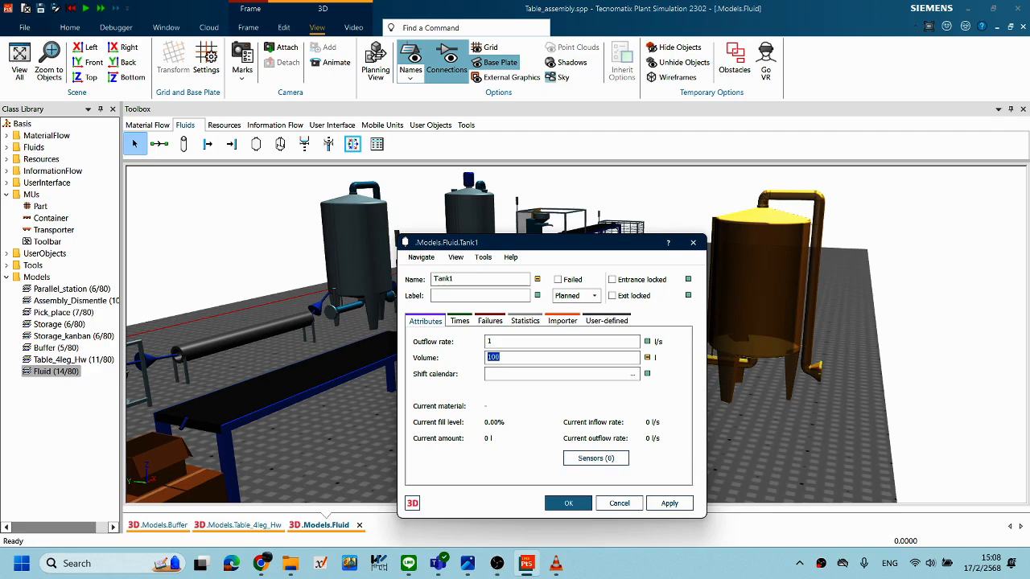
text(200)
click(558, 504)
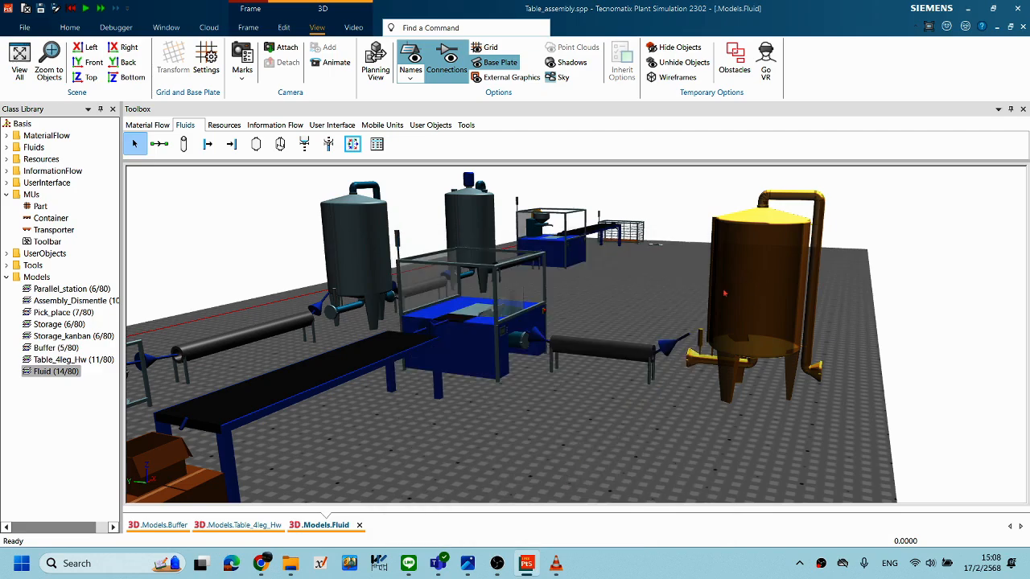
Run the simulation and examine the new line from the Source through the DePortioner to the tank.
middle_drag(651, 288, 711, 302)
scroll(784, 345, down, 1)
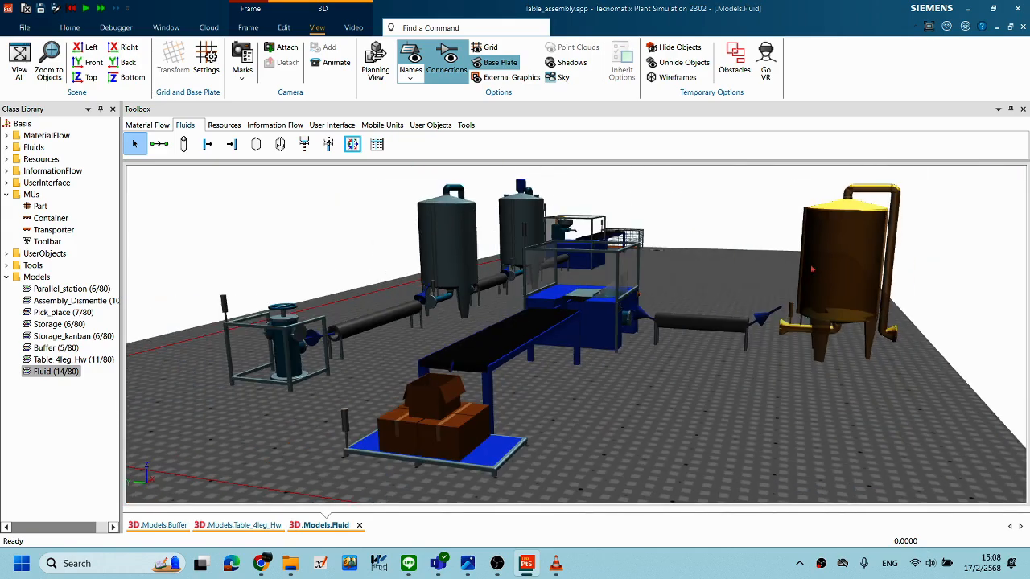
right_click(681, 409)
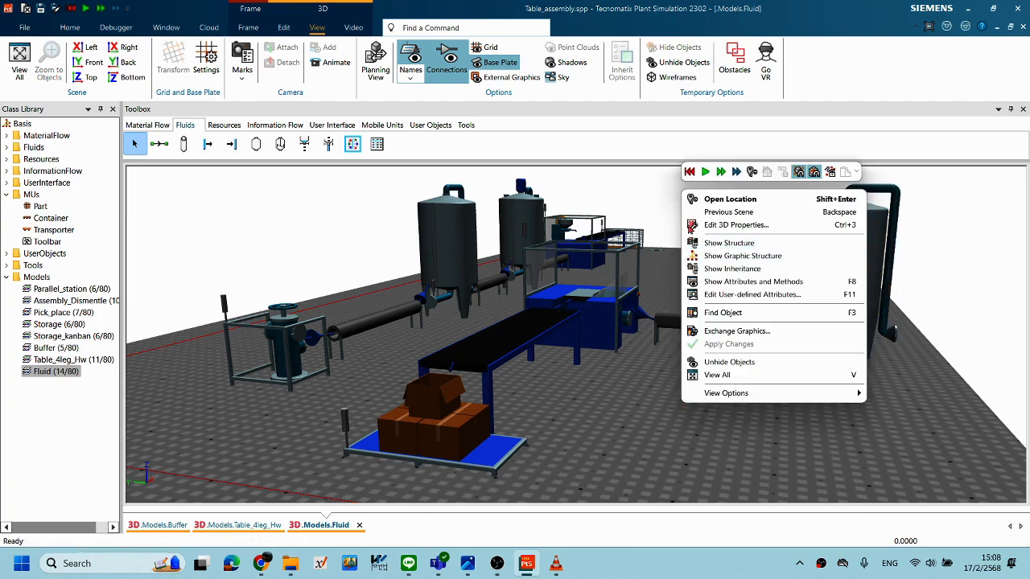
key(Escape)
right_click(711, 406)
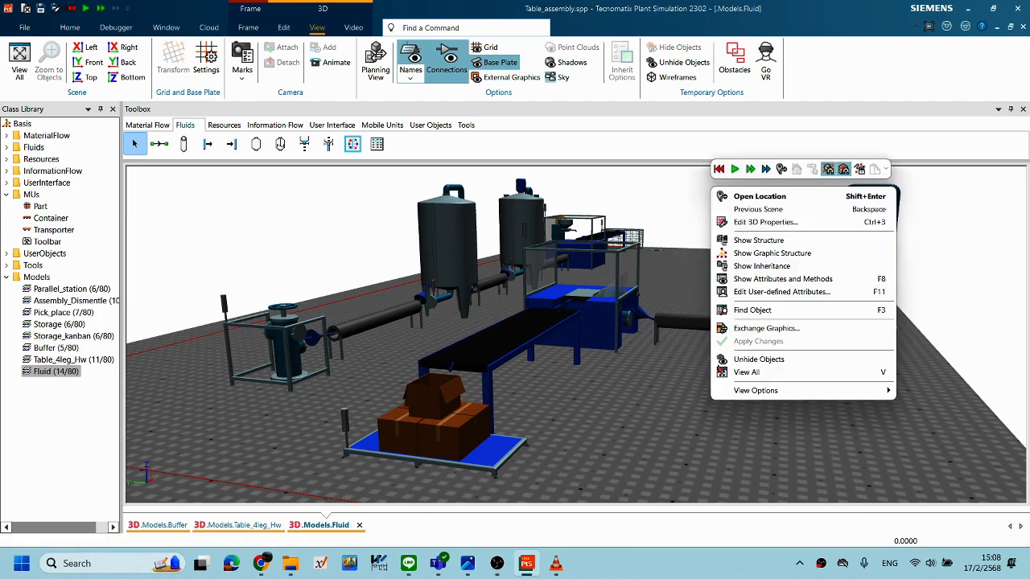
click(734, 169)
middle_drag(695, 403, 678, 345)
scroll(886, 347, up, 5)
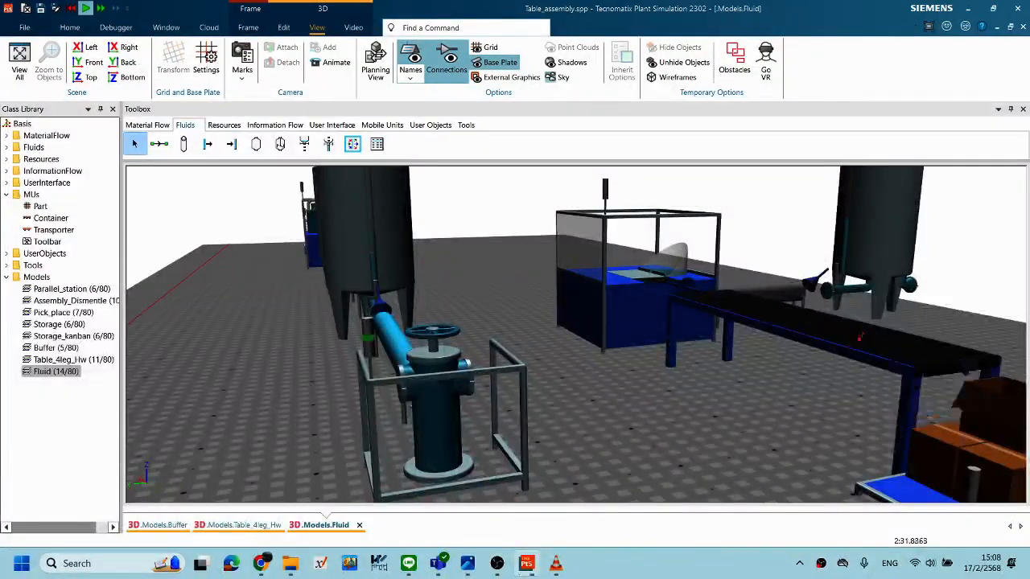
right_drag(863, 274, 723, 314)
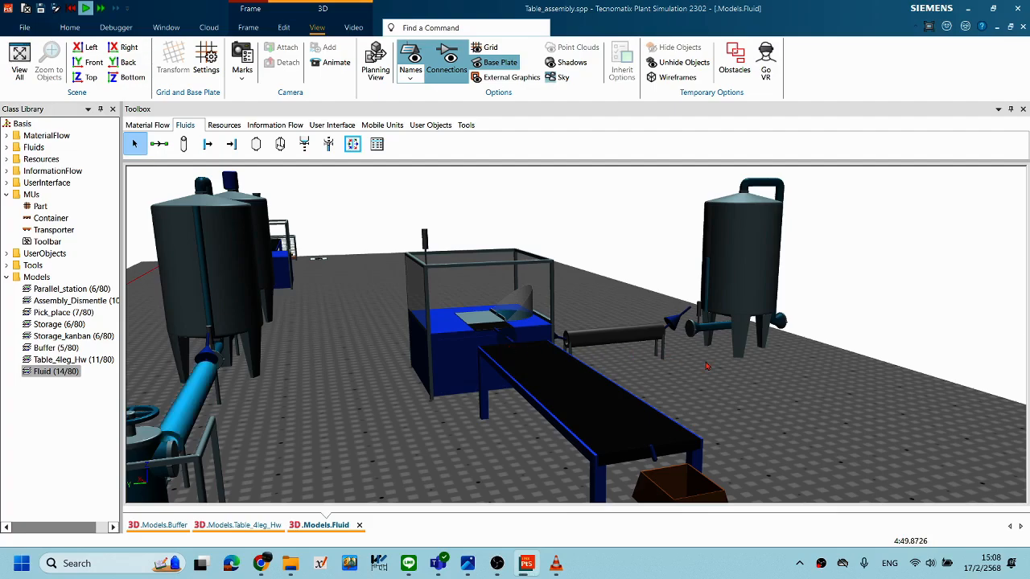
Examine the second line from the stacked boxes through the DePortioner and pipe to the tank while simulating, and reset the simulation.
scroll(716, 368, down, 3)
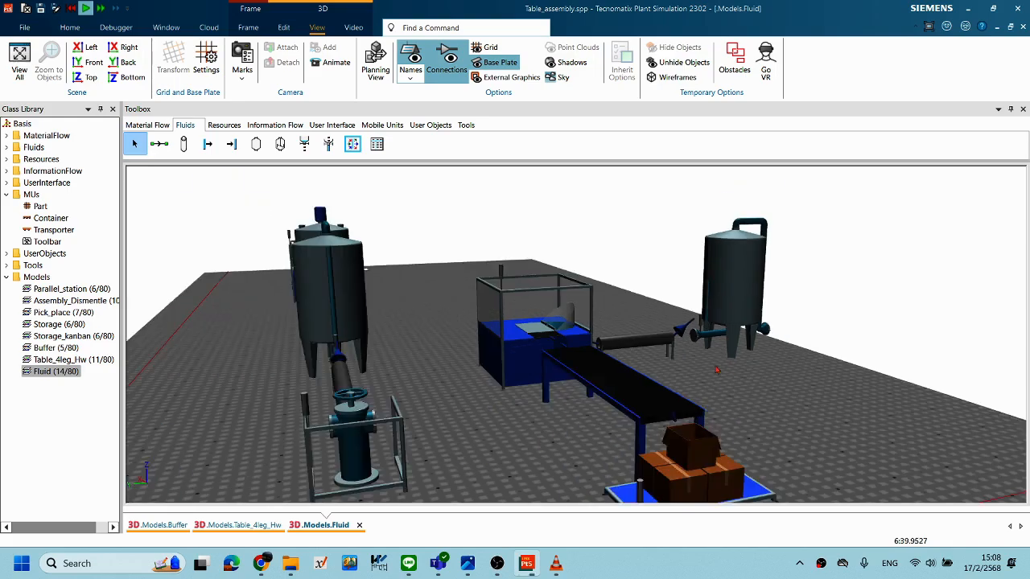
right_drag(754, 391, 698, 366)
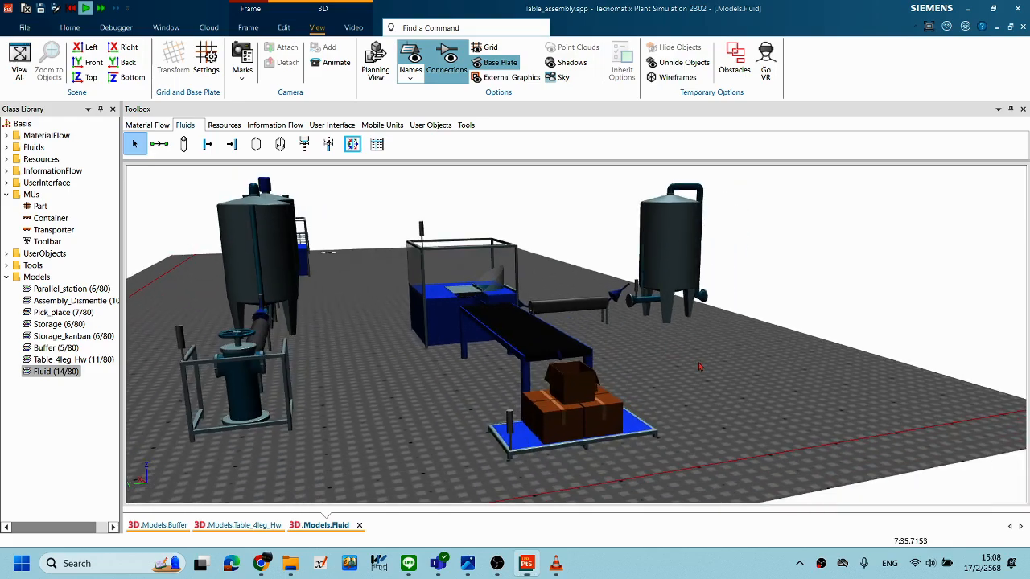
middle_drag(682, 338, 658, 329)
right_drag(692, 346, 556, 313)
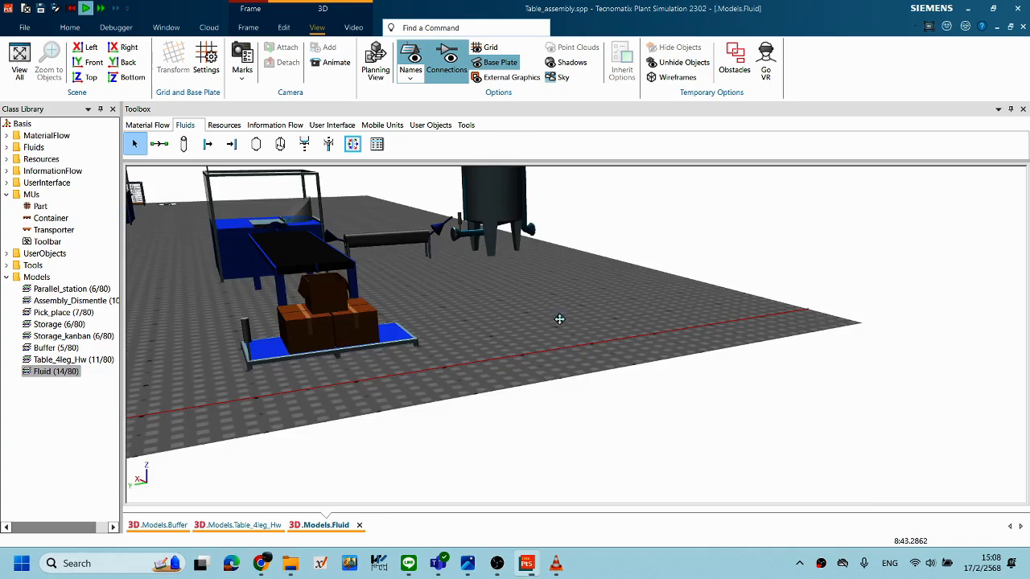
middle_drag(556, 313, 589, 339)
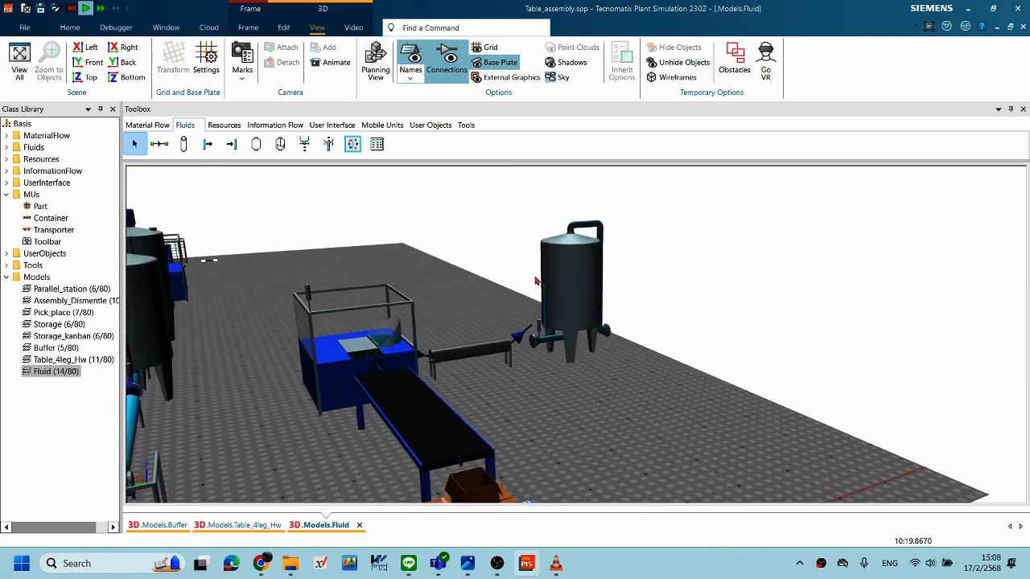
scroll(541, 247, up, 2)
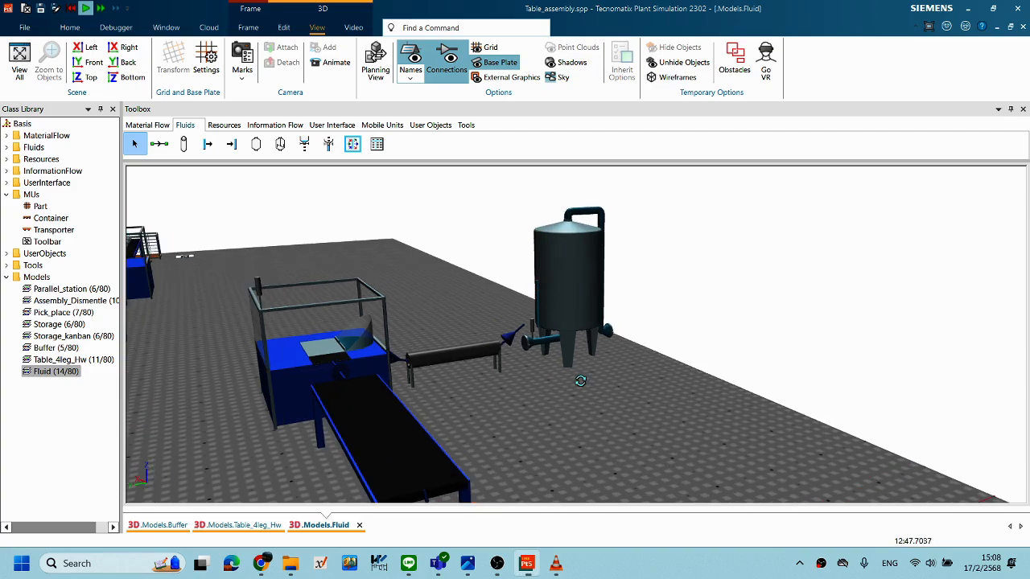
scroll(597, 398, down, 3)
right_drag(647, 425, 627, 301)
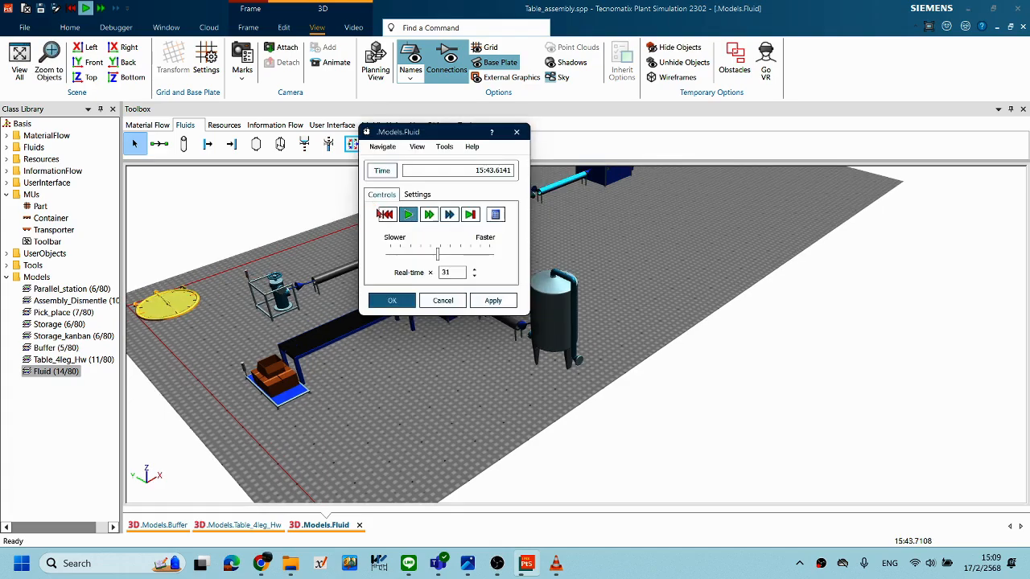
click(387, 216)
click(392, 300)
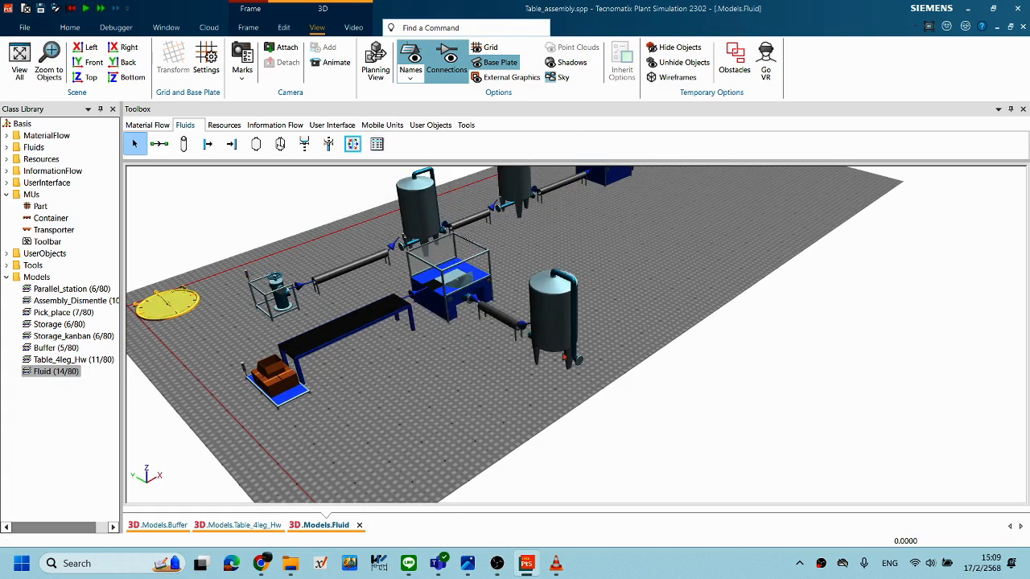
Place a FluidDrain on the free floor beyond the second line's tank and adjust its position.
right_drag(714, 321, 597, 307)
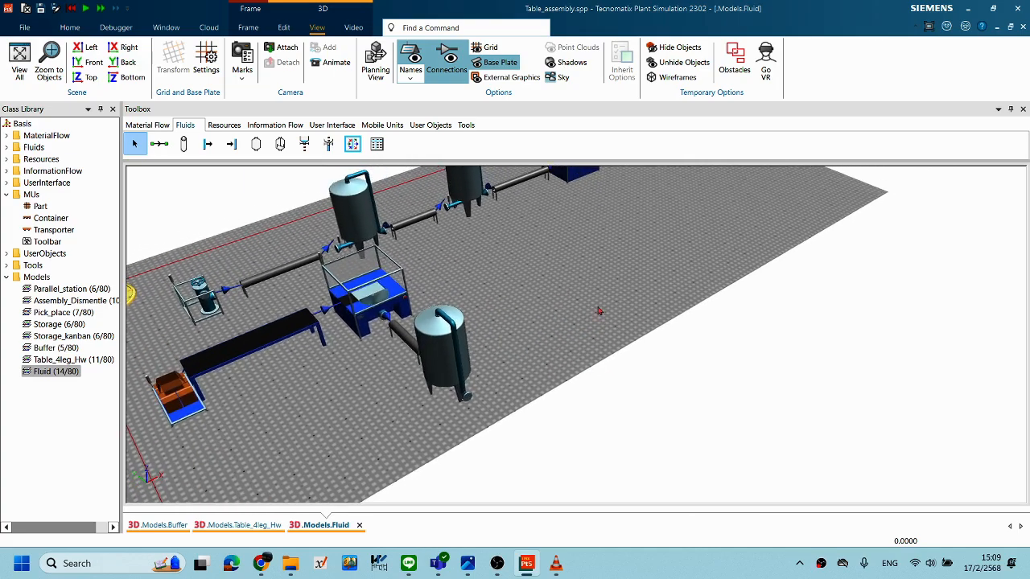
right_drag(691, 381, 625, 377)
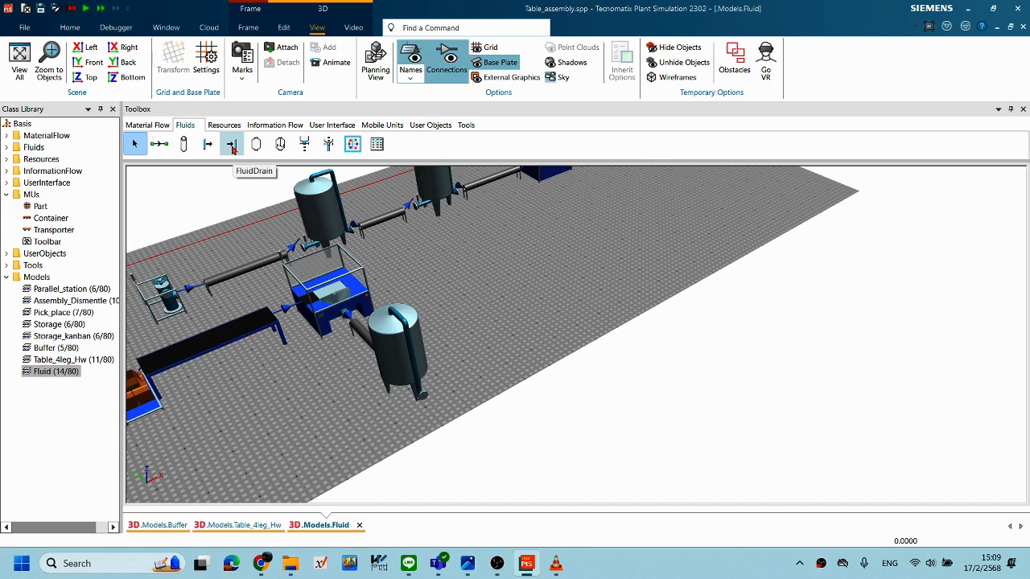
drag(232, 147, 585, 358)
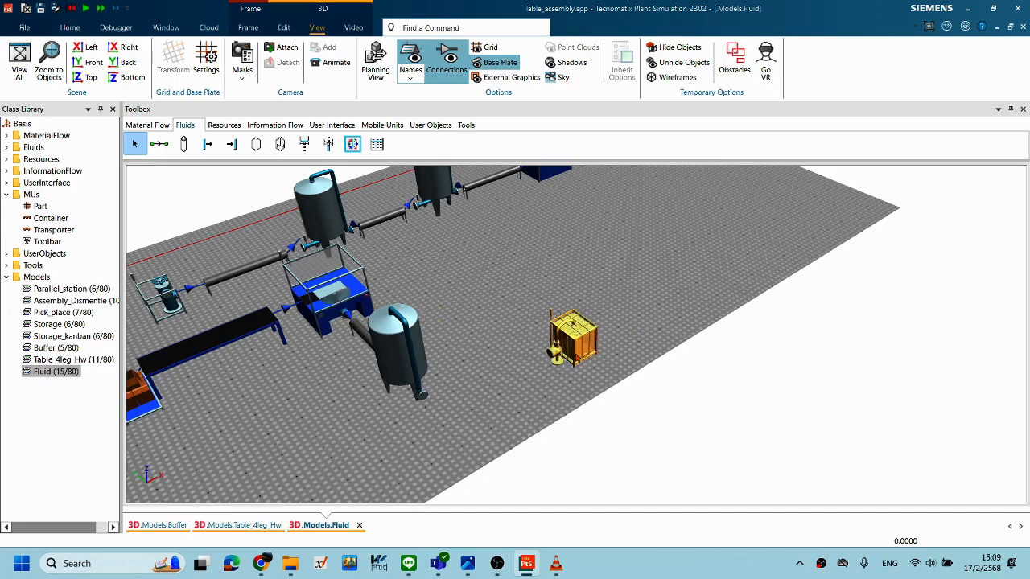
scroll(567, 357, down, 2)
middle_drag(472, 391, 480, 383)
drag(677, 283, 652, 325)
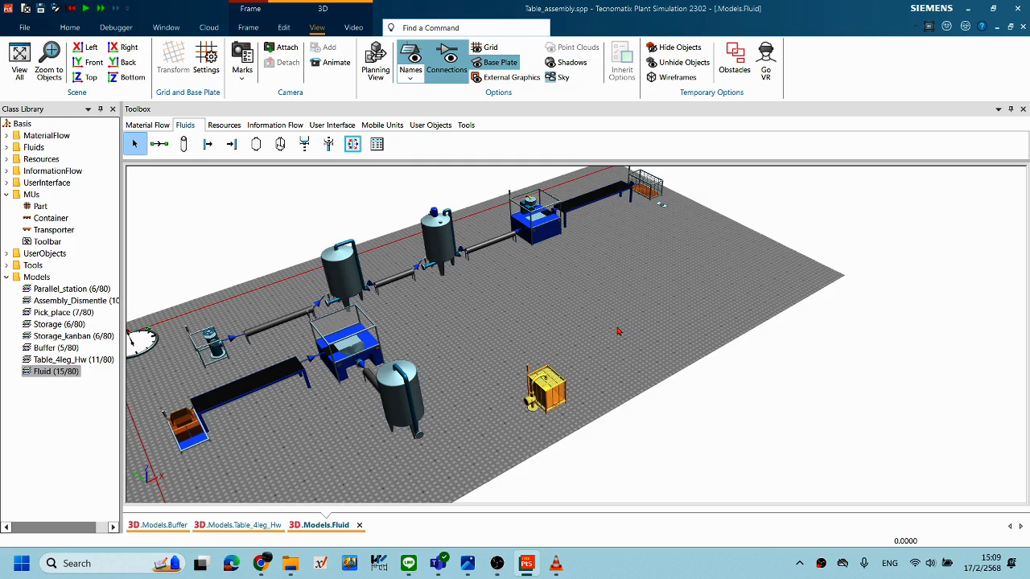
scroll(522, 409, up, 4)
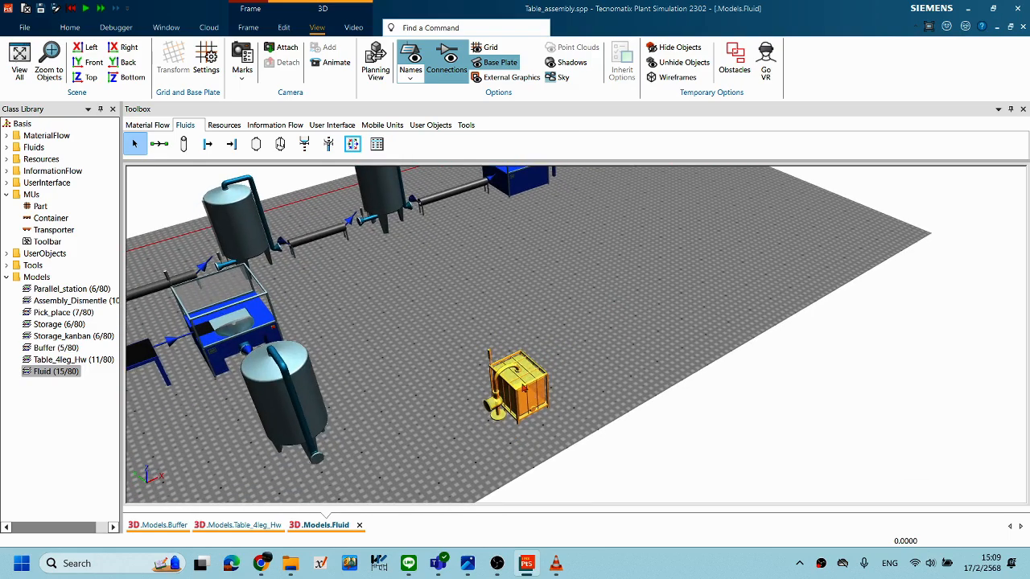
drag(523, 386, 544, 405)
middle_drag(403, 382, 403, 374)
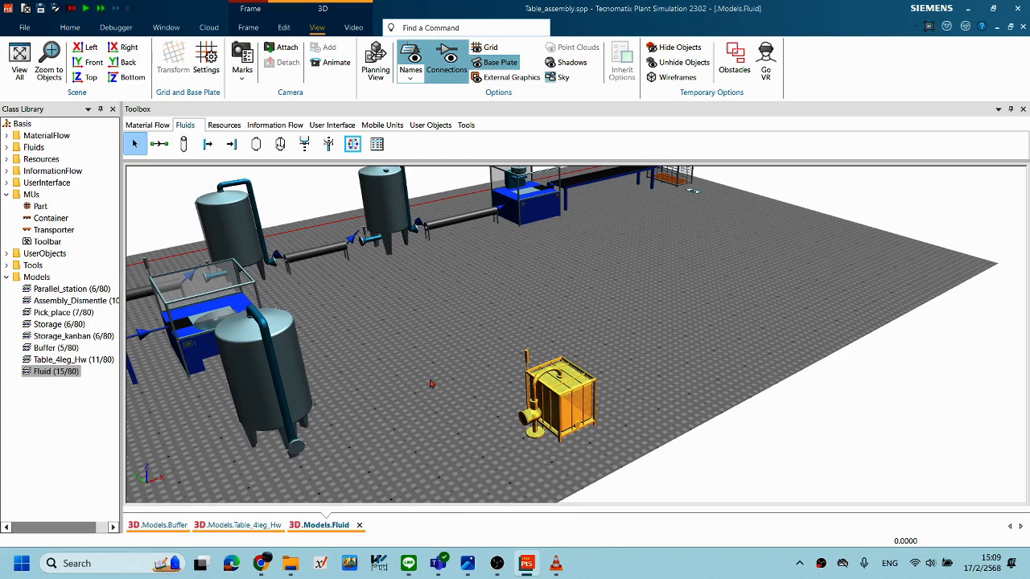
Start a Pipe at the second line's tank outlet with a short straight segment leading away from the tank.
click(184, 147)
mouse_move(337, 447)
middle_down()
mouse_move(341, 412)
mouse_move(338, 433)
middle_up()
click(292, 439)
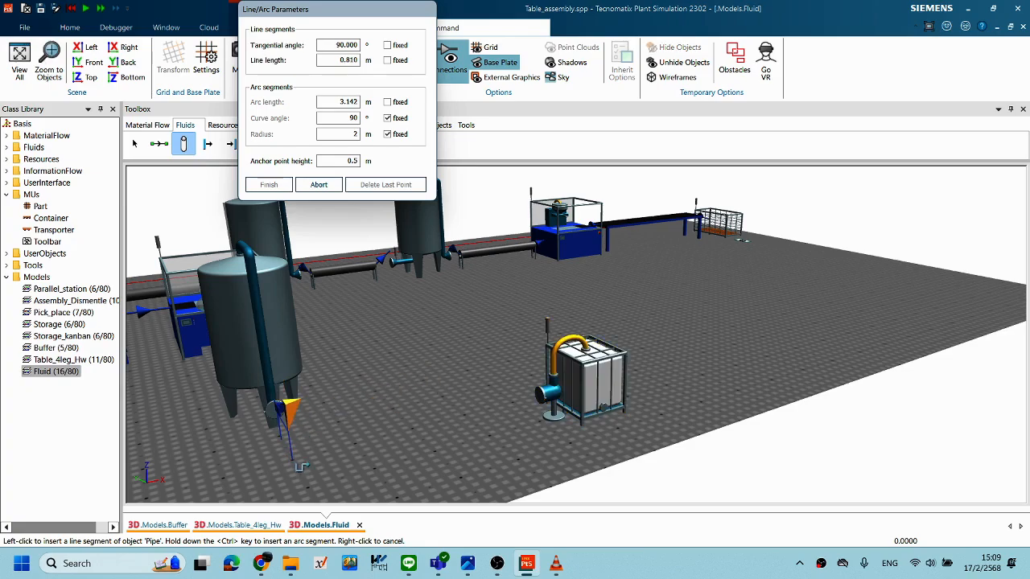
middle_drag(516, 391, 508, 462)
middle_drag(391, 448, 356, 427)
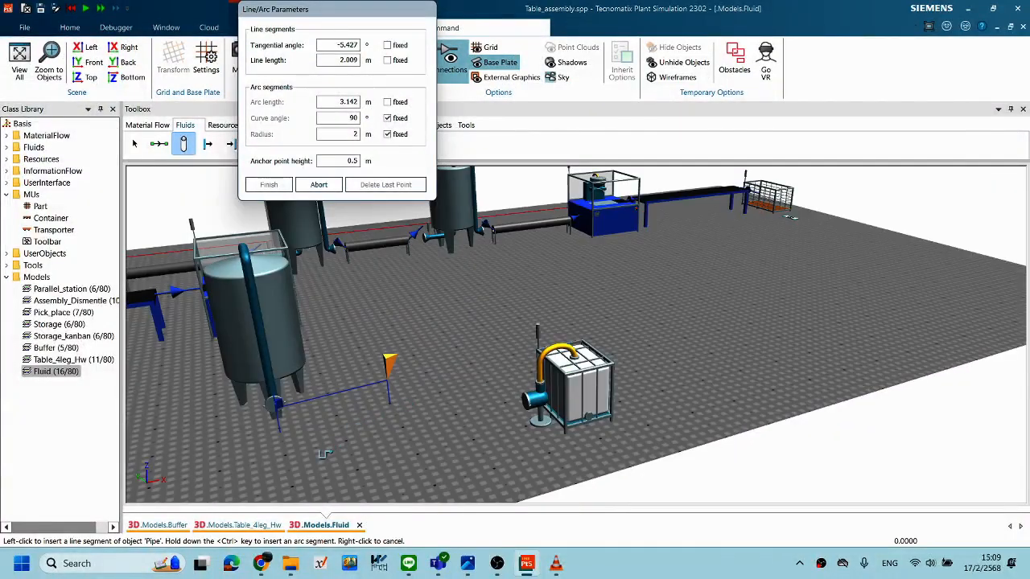
click(296, 457)
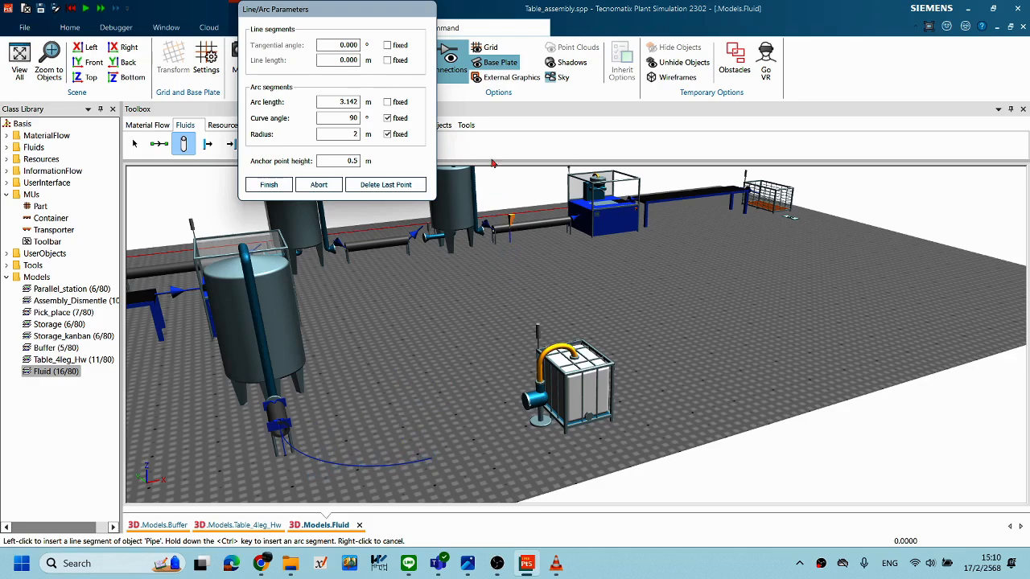
Set the arc radius to 1 m and add a 90° arc that turns the pipe towards the FluidDrain.
drag(309, 8, 331, 160)
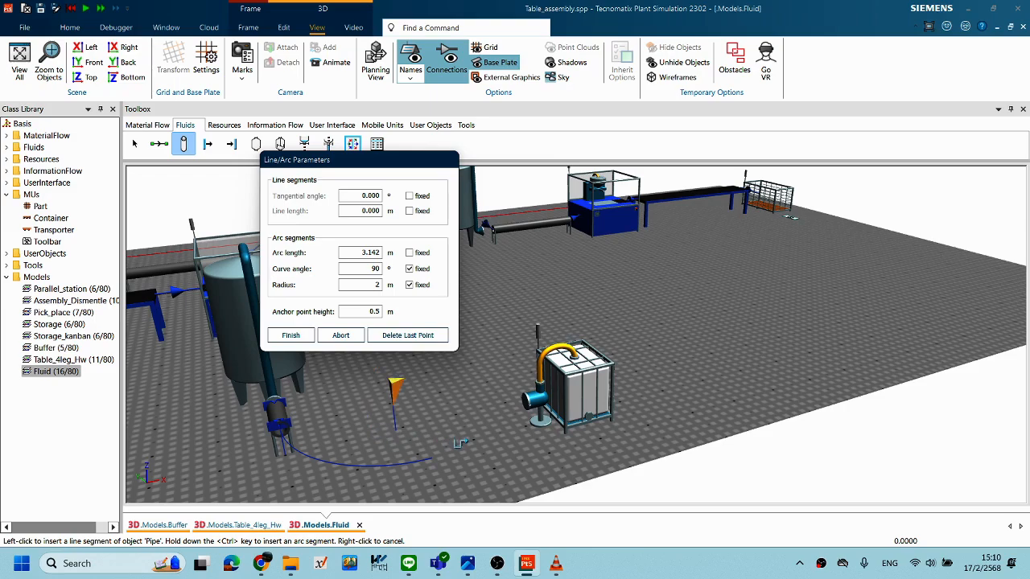
double_click(376, 285)
text(1)
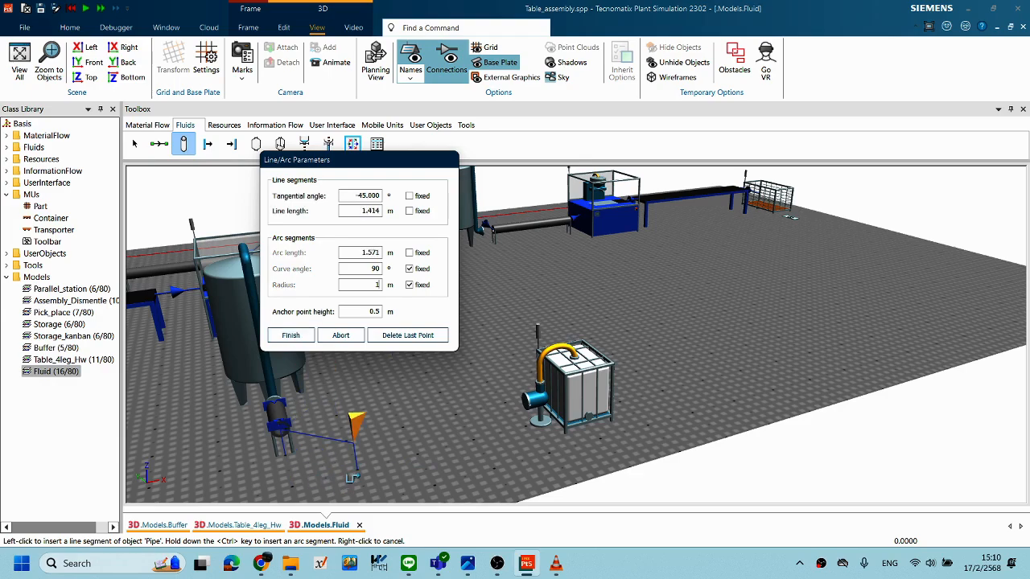
key(ctrl)
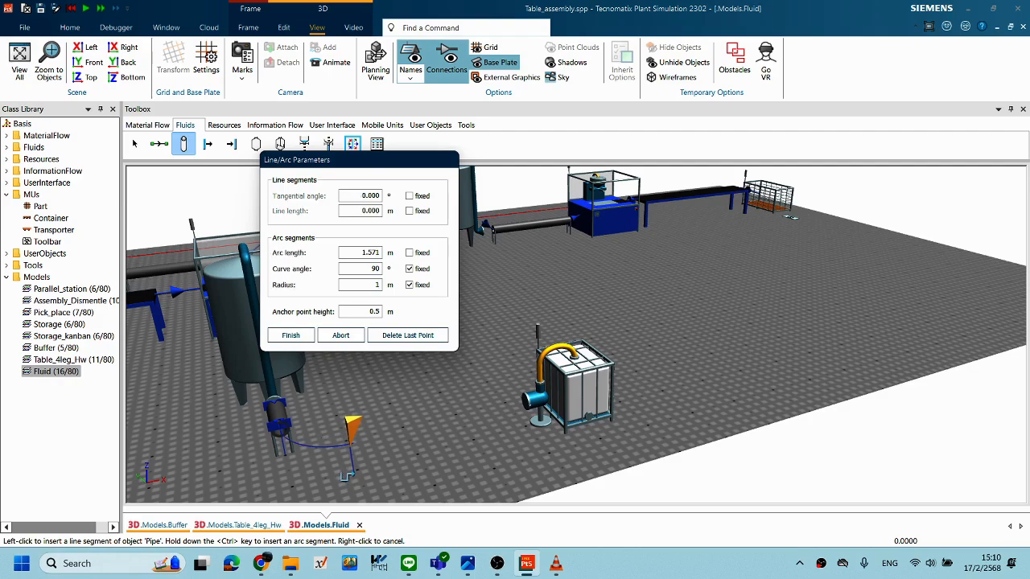
ctrl+click(349, 475)
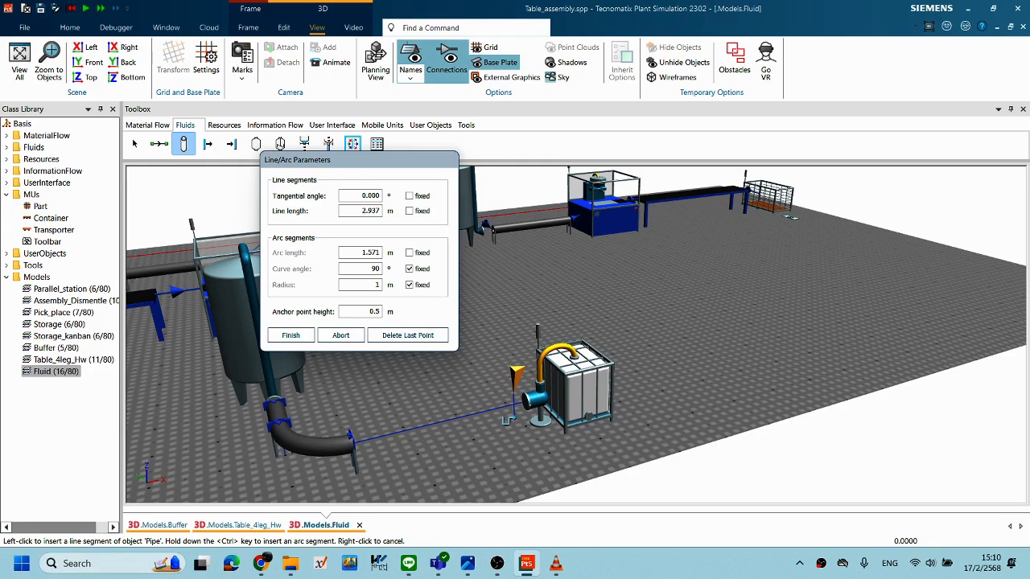
Add a straight segment about 3 m long up to the FluidDrain's inlet and finish the pipe.
click(518, 422)
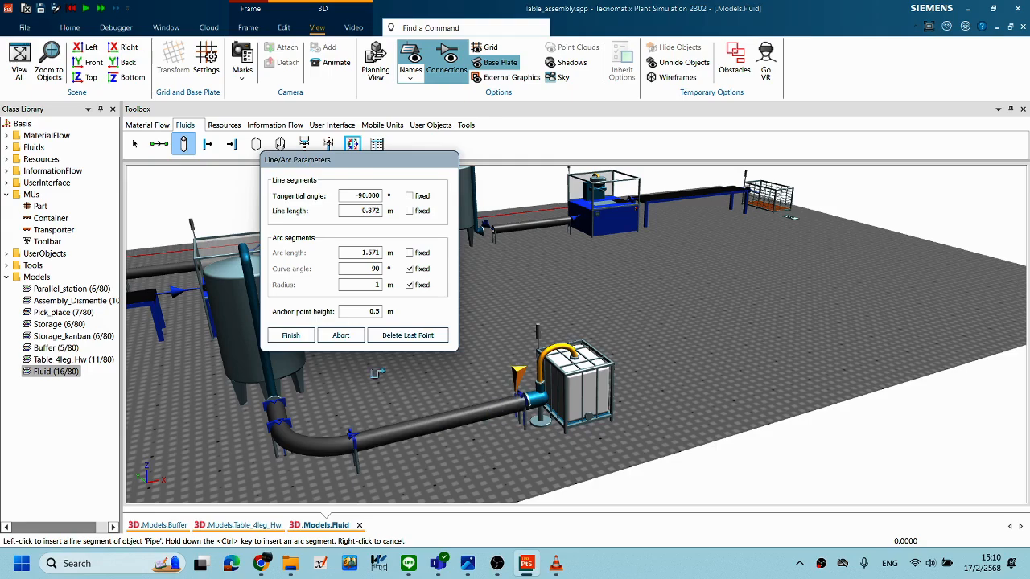
click(290, 335)
mouse_move(583, 383)
middle_down()
mouse_move(546, 406)
mouse_move(662, 363)
mouse_move(580, 382)
mouse_move(605, 381)
mouse_move(603, 357)
mouse_move(583, 403)
middle_up()
scroll(602, 358, down, 3)
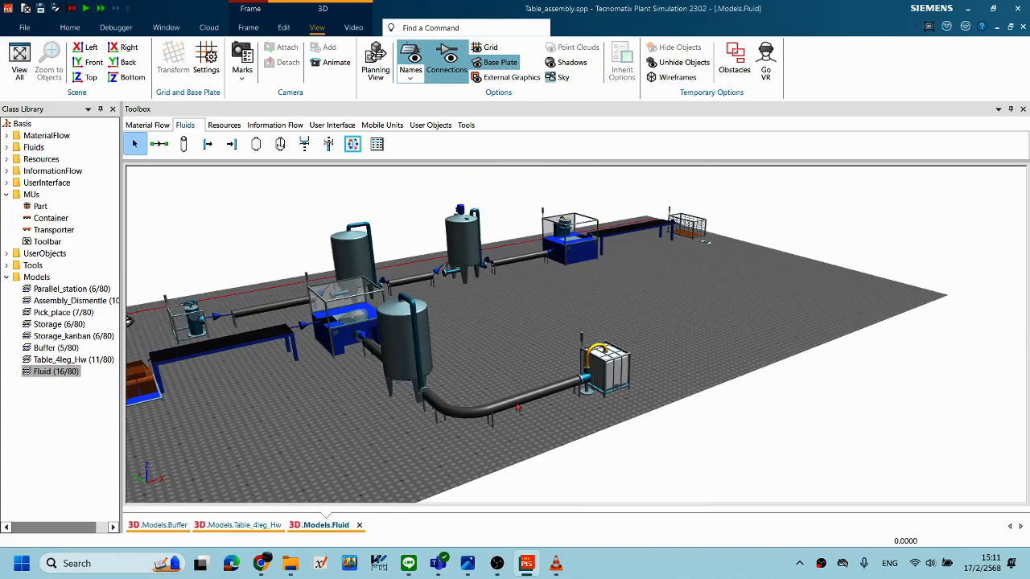
middle_drag(593, 412, 562, 410)
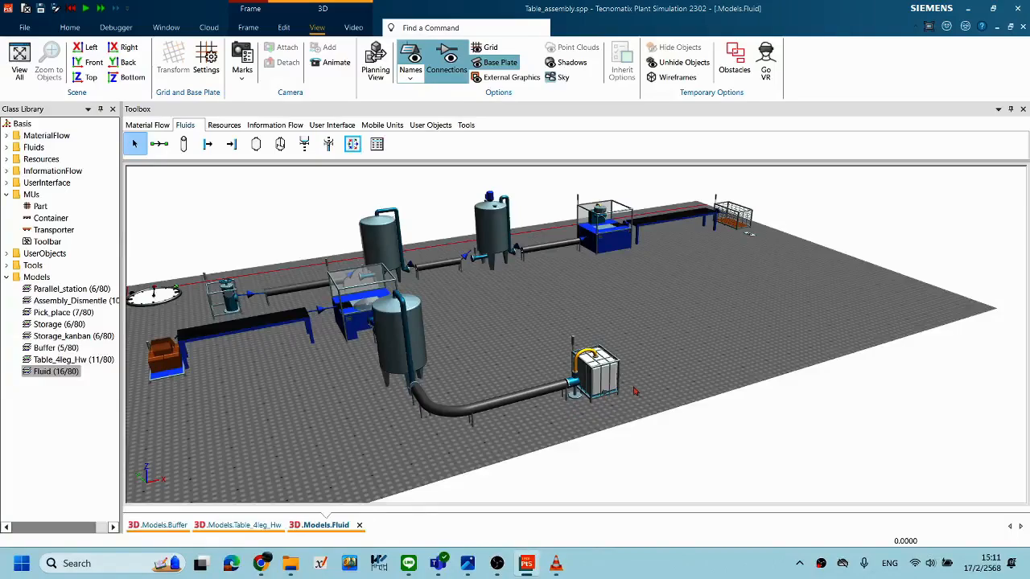
Move the FluidDrain away from the pipe's end and shift the curved pipe away from the tank's outlet.
scroll(633, 392, up, 3)
drag(582, 381, 631, 371)
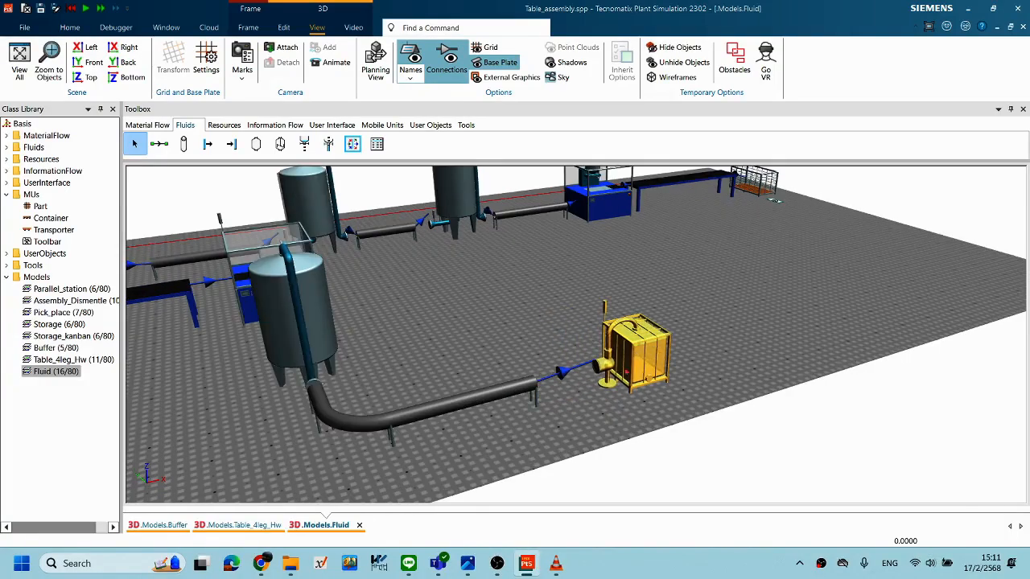
click(321, 408)
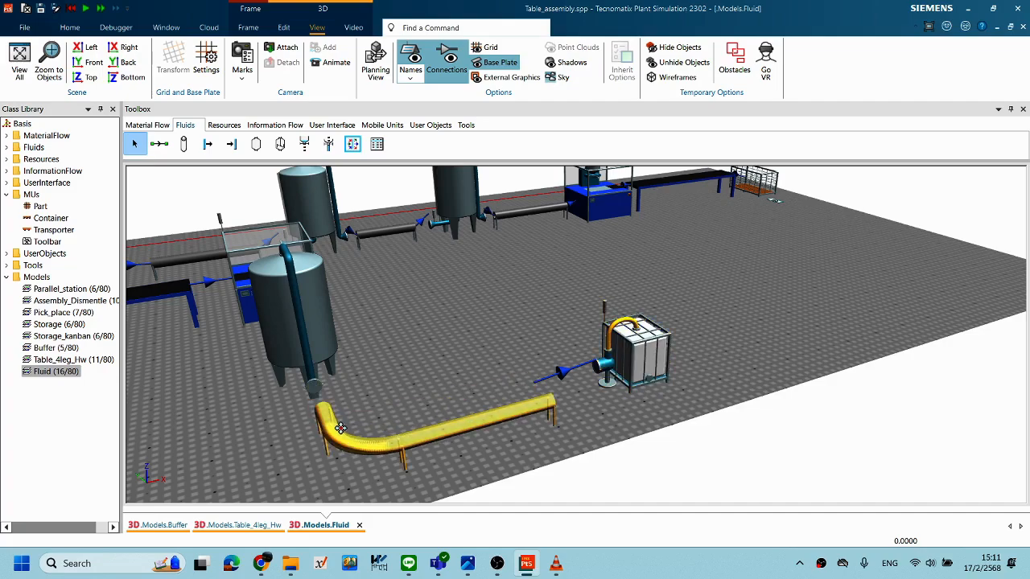
right_drag(379, 386, 272, 239)
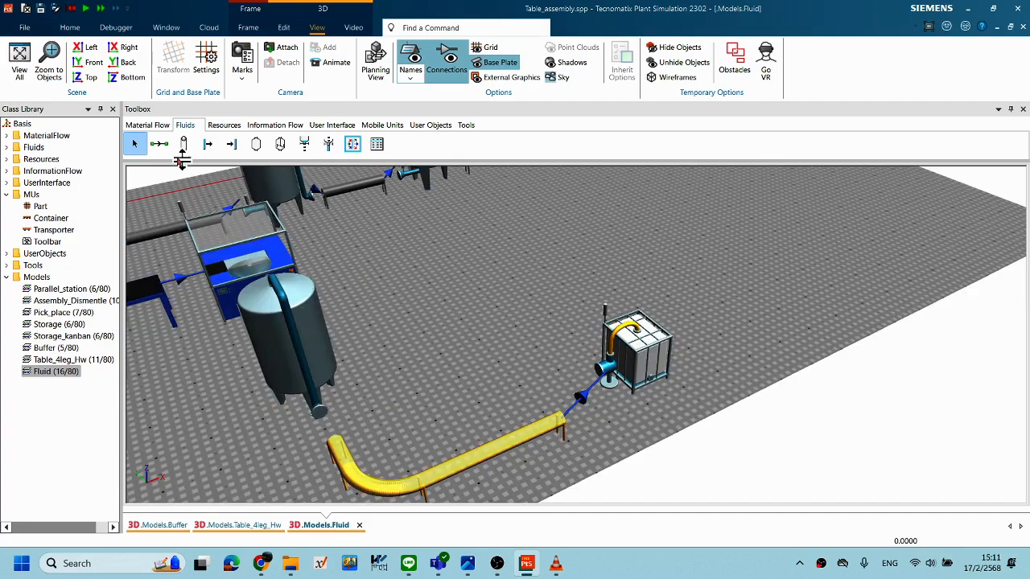
Connect the second line's tank to the start of the curved pipe with a Connector.
click(158, 143)
click(312, 383)
click(332, 438)
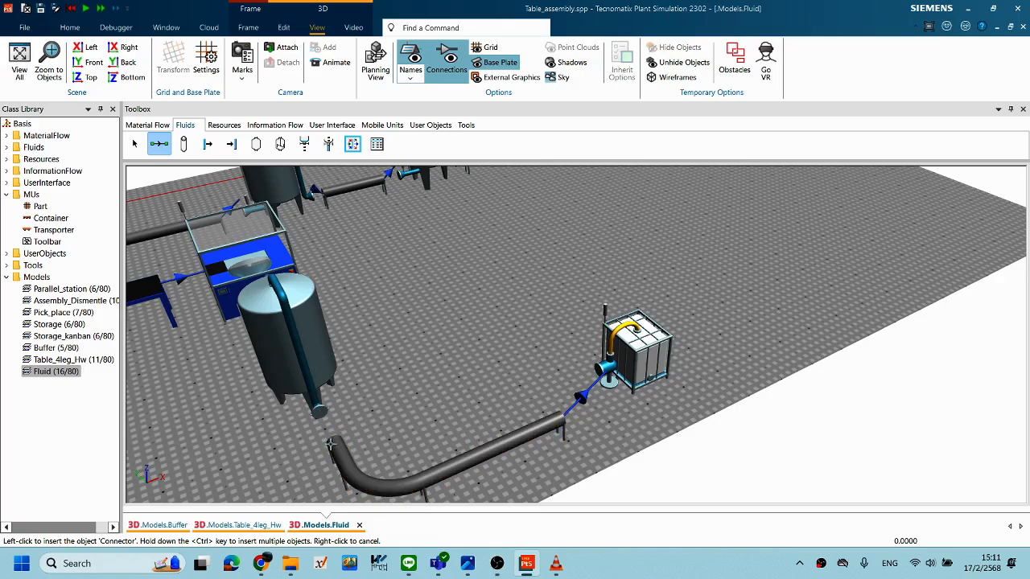
right_click(336, 452)
Reset and run the simulation, and examine the second line from the Source through the tank and curved pipe to the FluidDrain.
scroll(372, 448, down, 8)
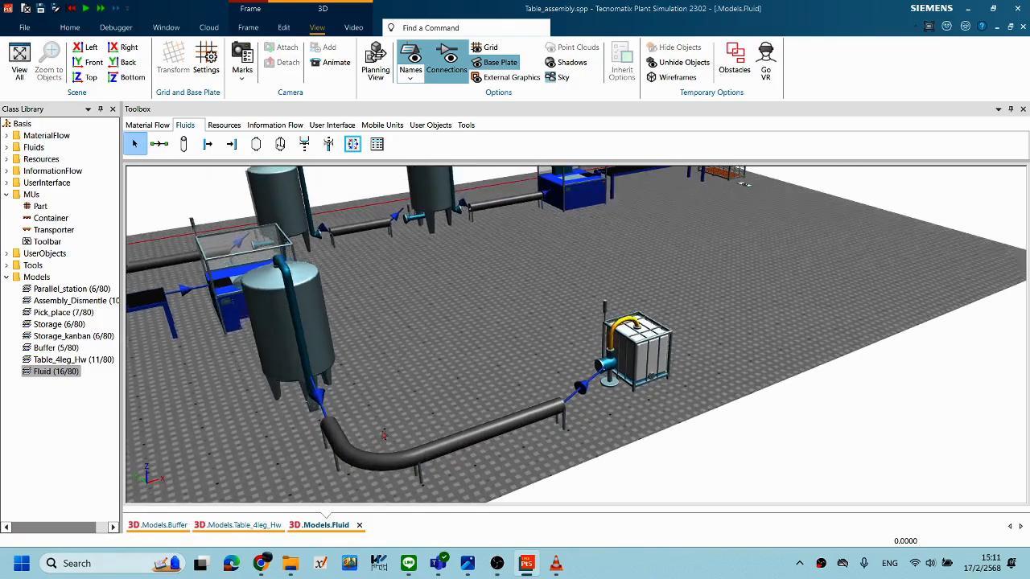
mouse_move(416, 407)
middle_down()
mouse_move(420, 397)
mouse_move(400, 412)
middle_up()
scroll(414, 391, up, 2)
mouse_move(428, 365)
middle_down()
mouse_move(428, 375)
mouse_move(418, 346)
mouse_move(433, 349)
middle_up()
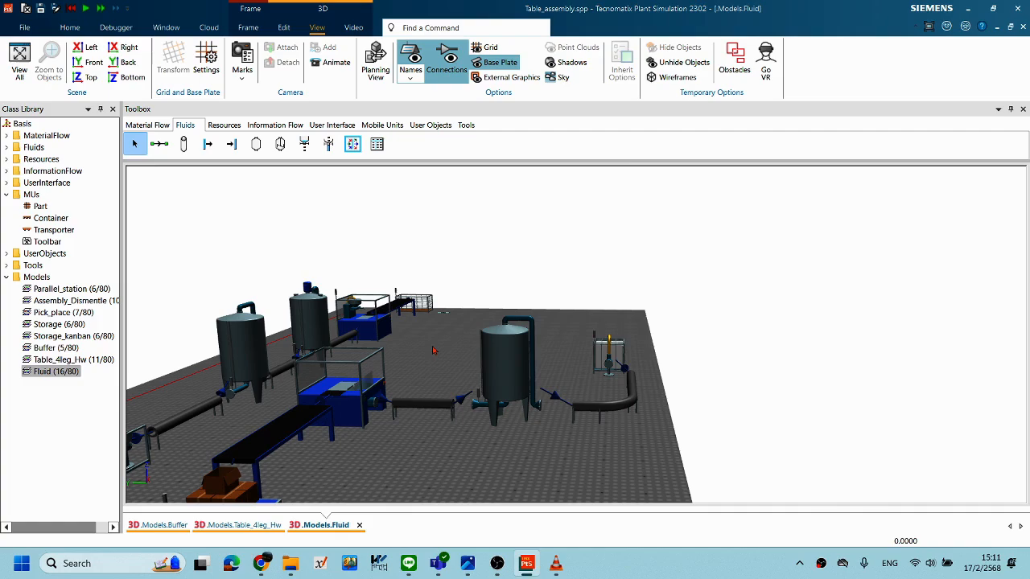
right_click(433, 349)
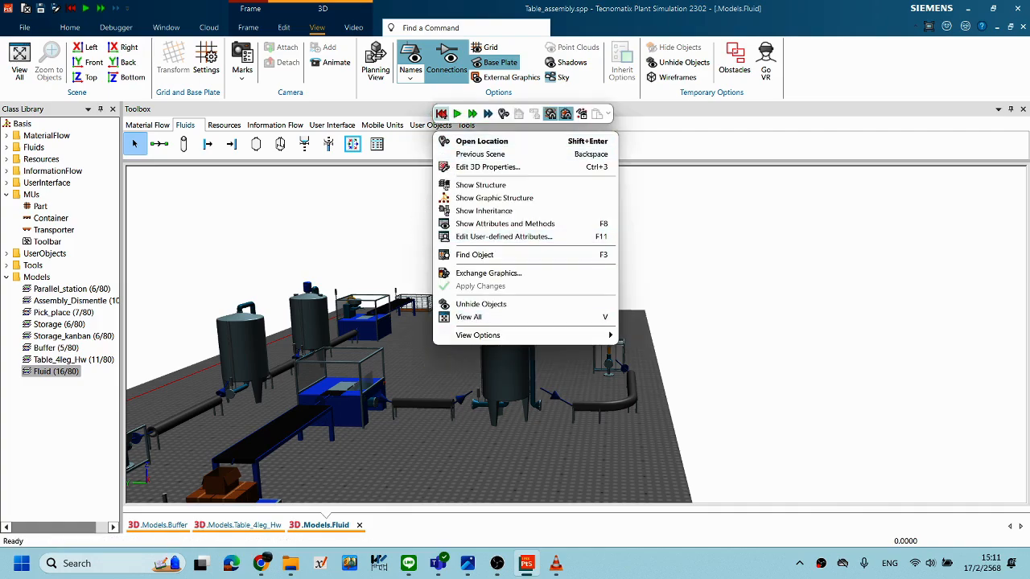
click(321, 199)
scroll(383, 393, down, 5)
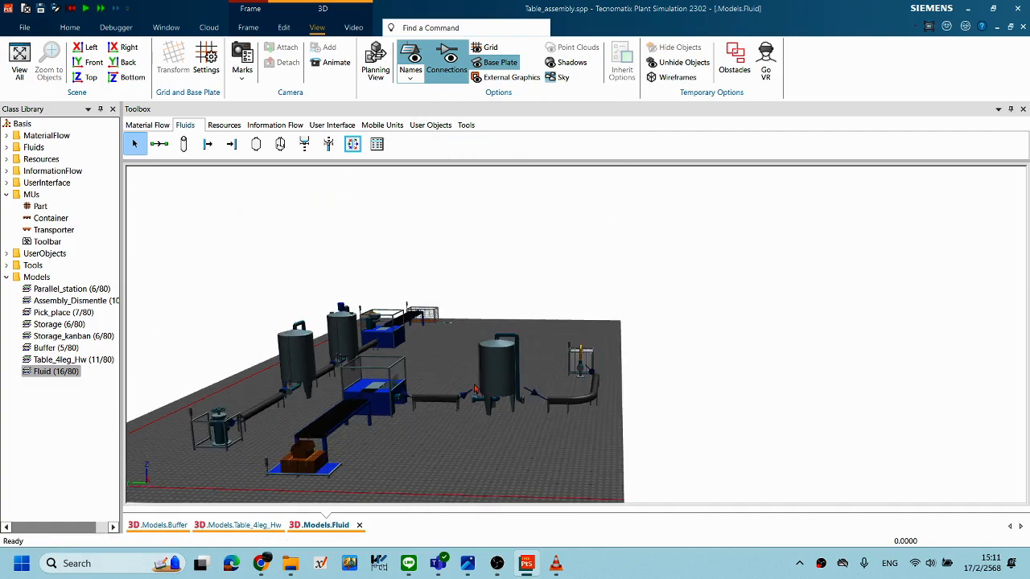
double_click(226, 438)
scroll(254, 384, up, 4)
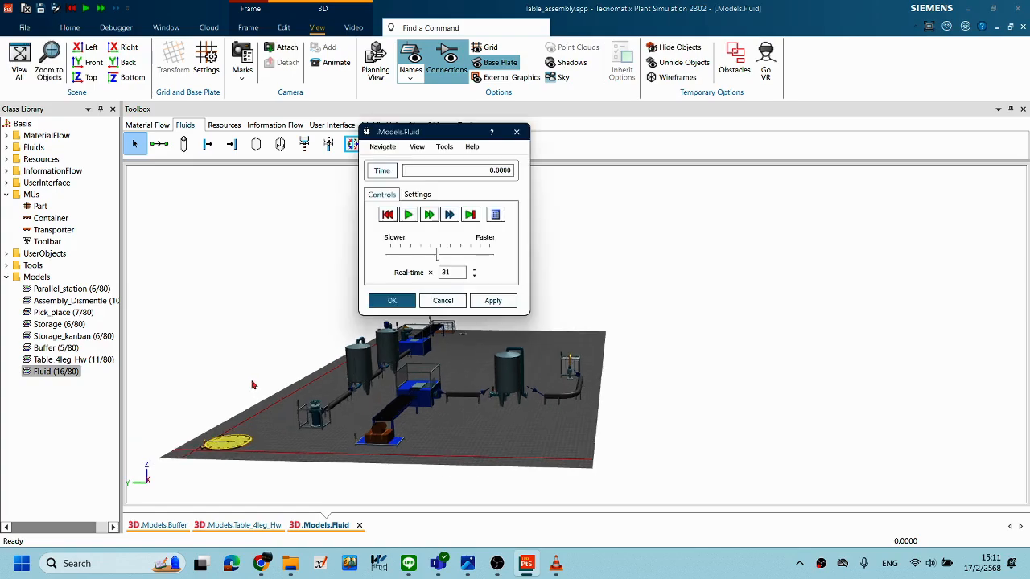
click(389, 215)
click(407, 215)
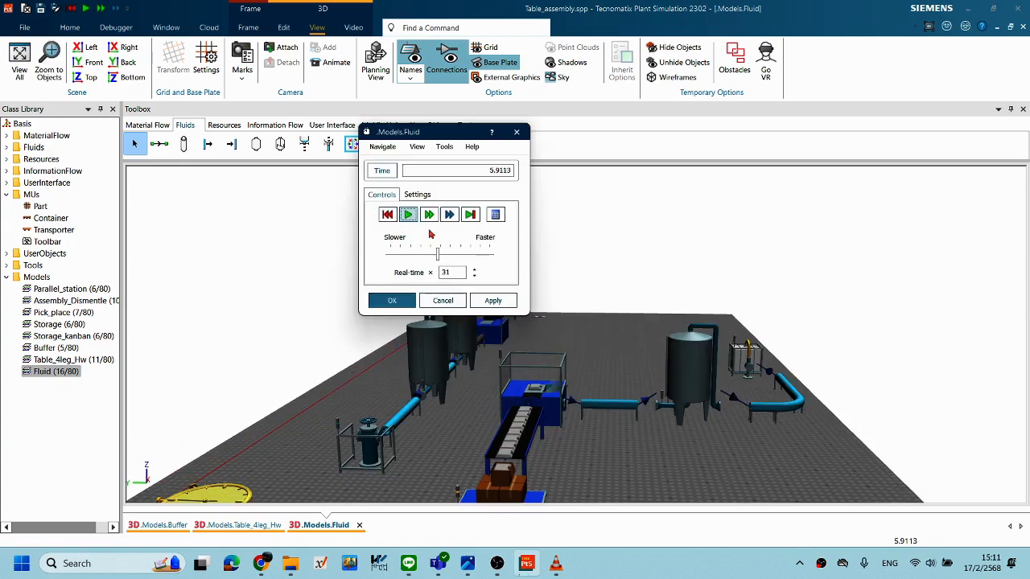
middle_drag(782, 423, 674, 251)
drag(572, 452, 585, 407)
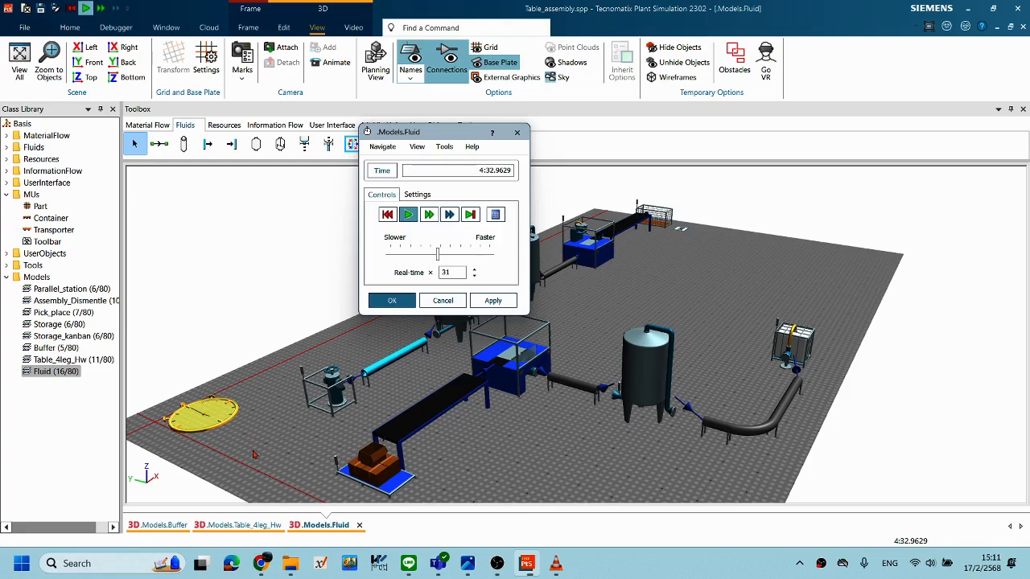
scroll(561, 438, up, 3)
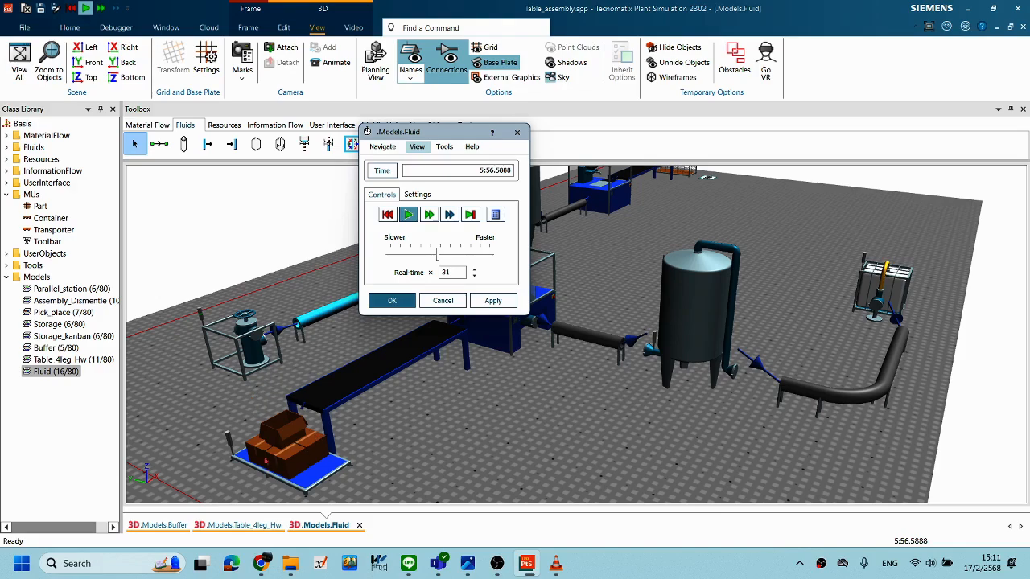
Examine the running second line from all sides, from the DePortioner through the tank and curved pipe to the FluidDrain.
drag(366, 131, 121, 165)
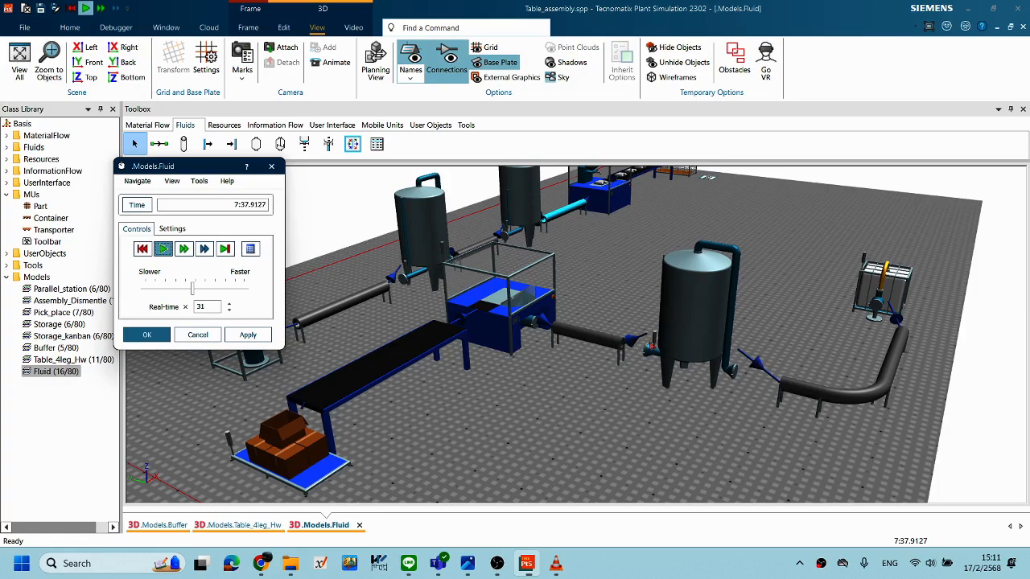
scroll(655, 346, up, 2)
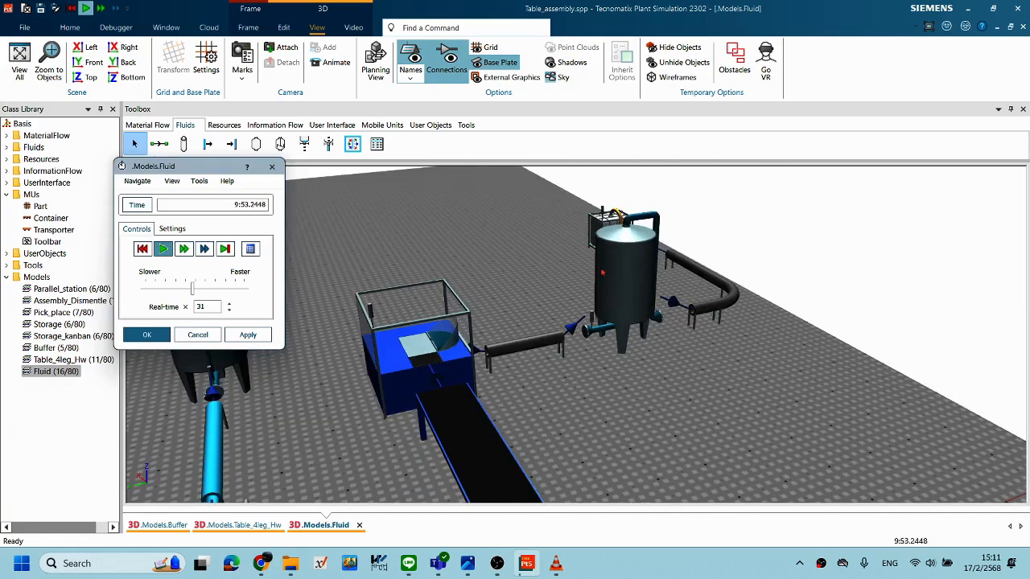
middle_drag(602, 278, 563, 272)
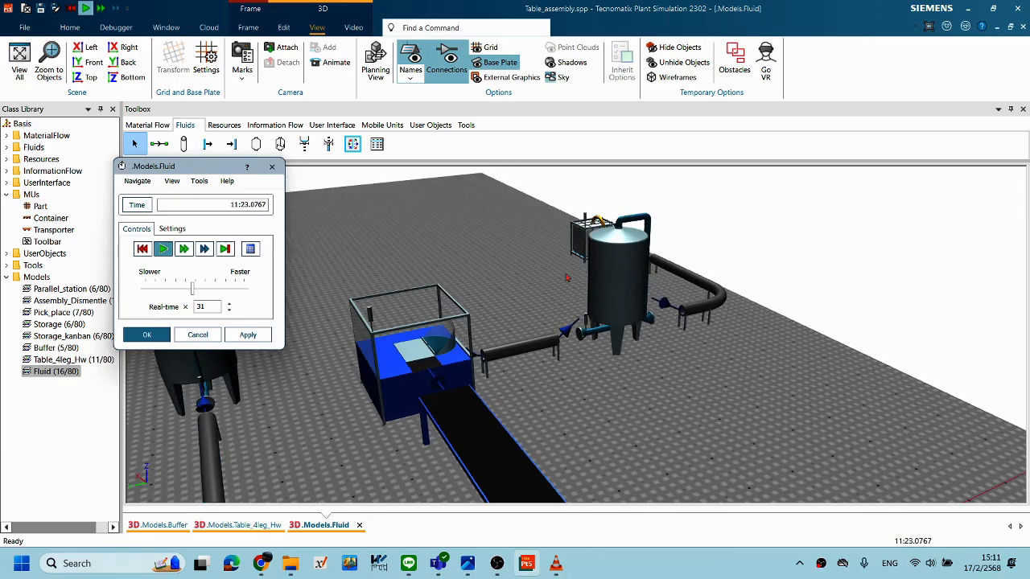
middle_drag(703, 331, 652, 342)
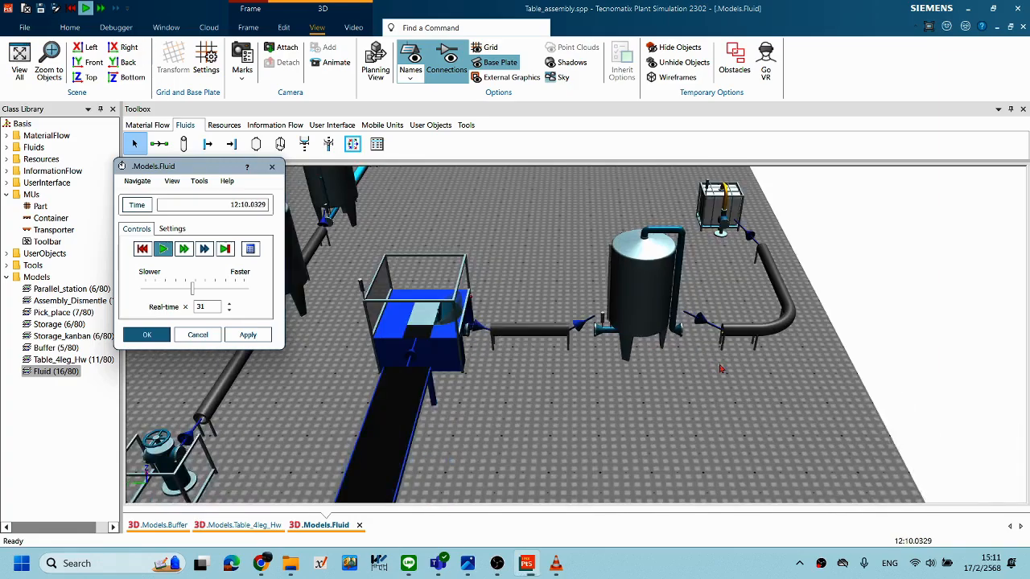
middle_drag(747, 379, 797, 386)
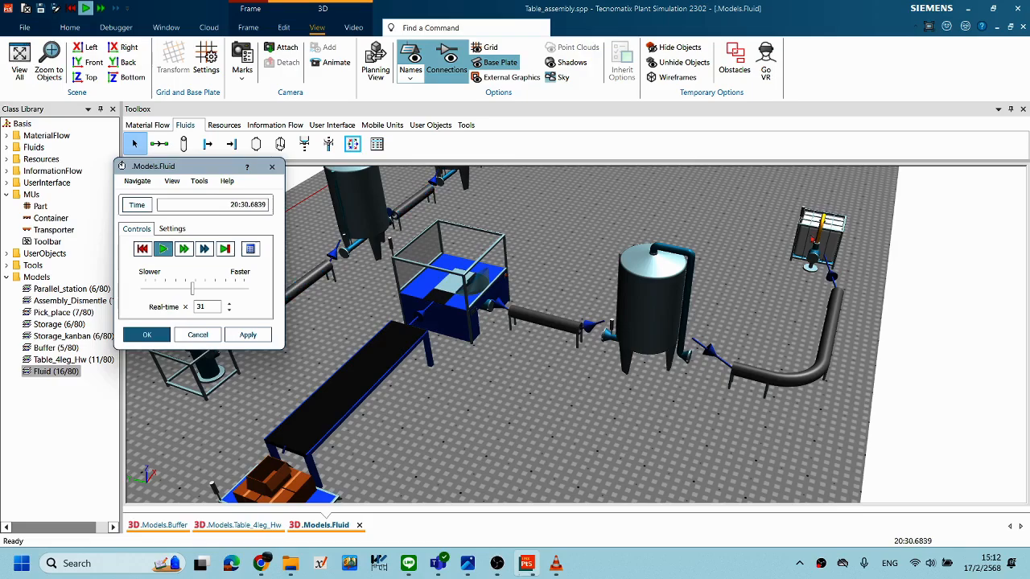
middle_drag(637, 314, 564, 293)
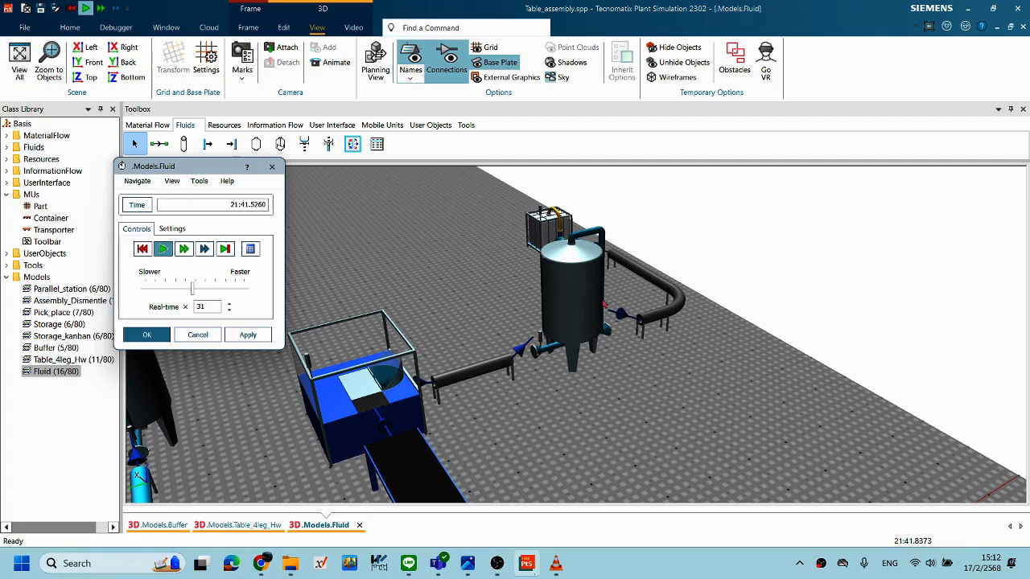
middle_drag(714, 355, 735, 335)
middle_drag(781, 281, 783, 308)
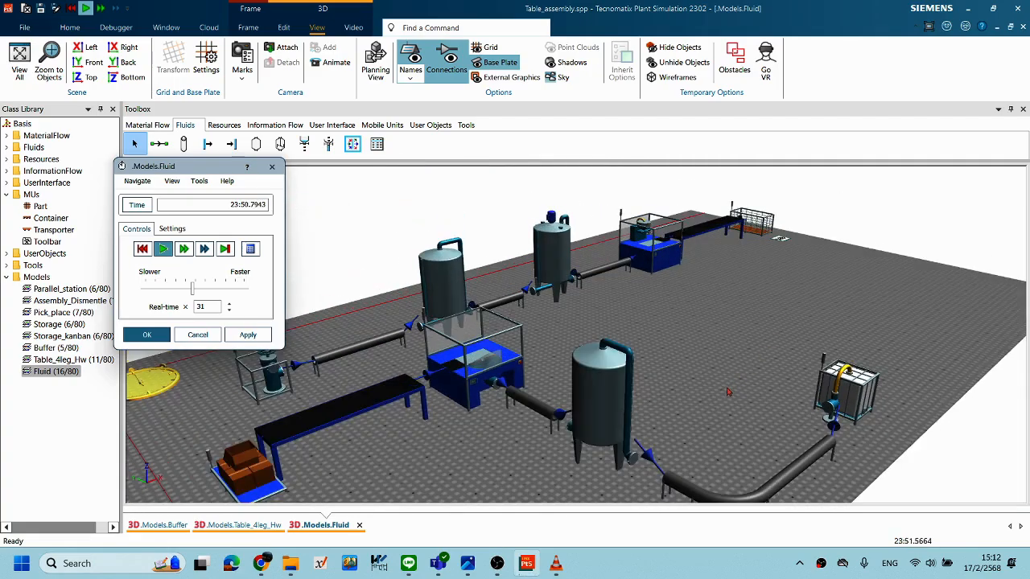
right_drag(712, 422, 696, 356)
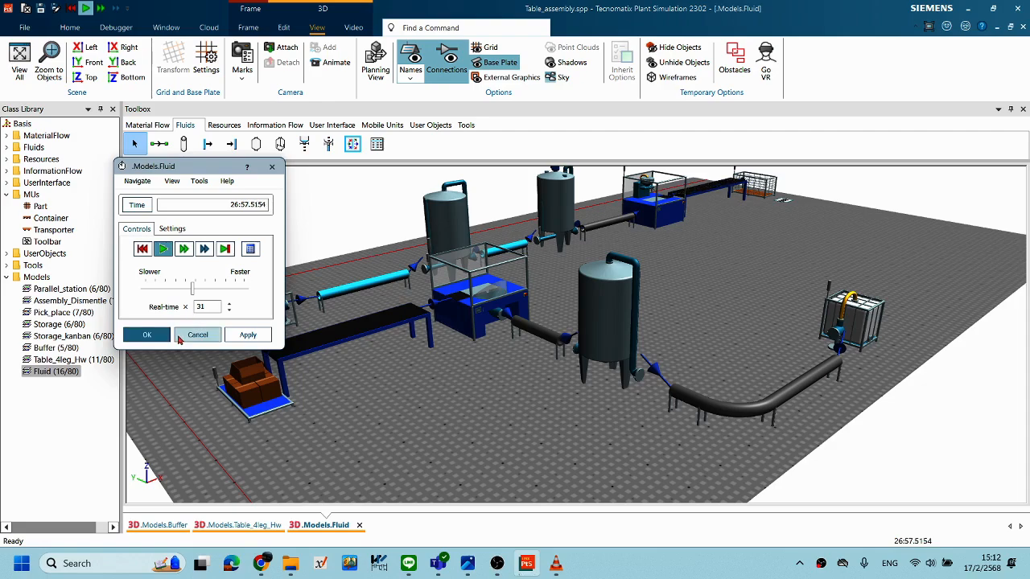
Reset the simulation and close the event controller's dialog.
right_click(467, 419)
click(356, 426)
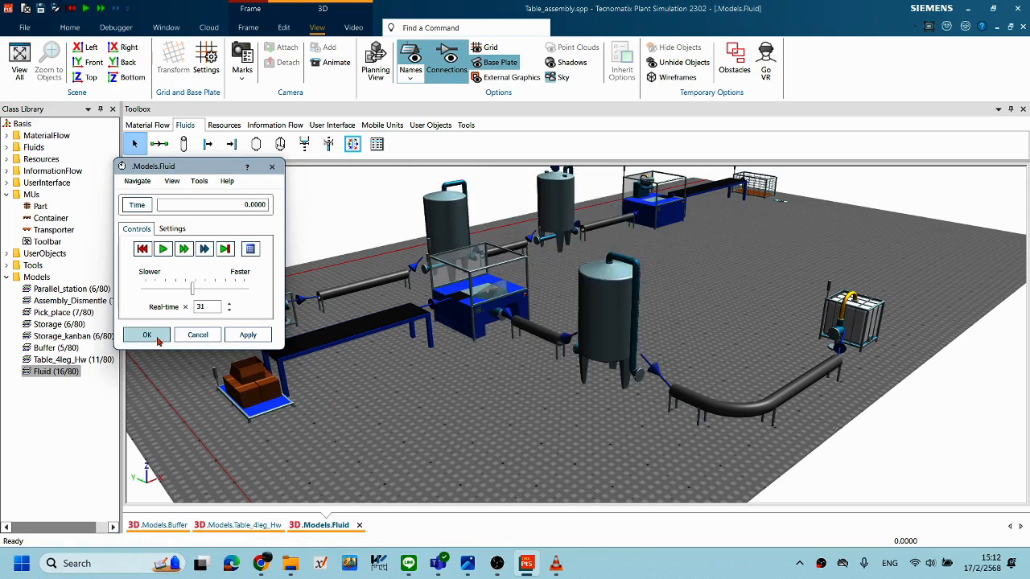
click(157, 335)
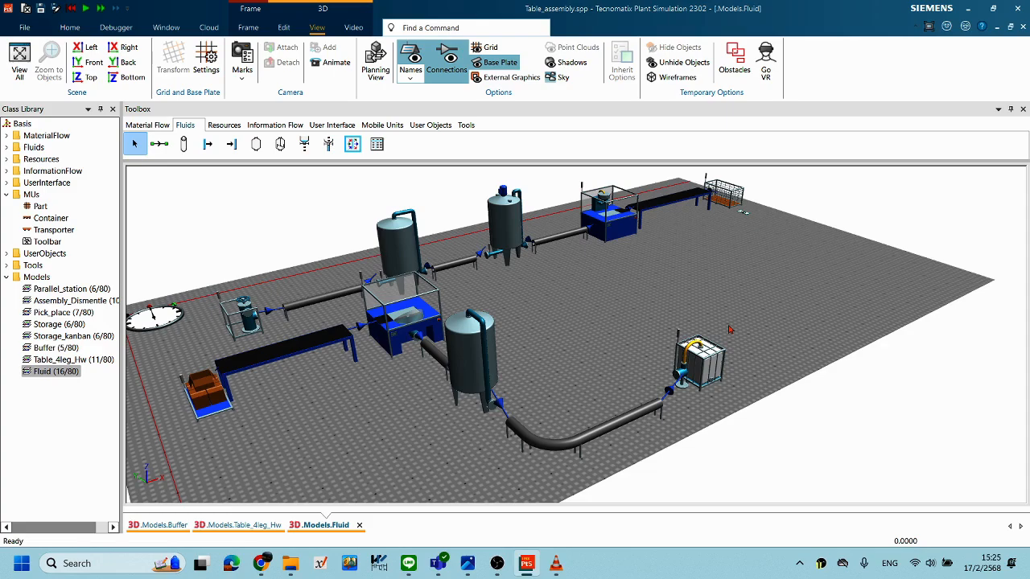
right_drag(629, 257, 640, 291)
right_drag(710, 282, 706, 282)
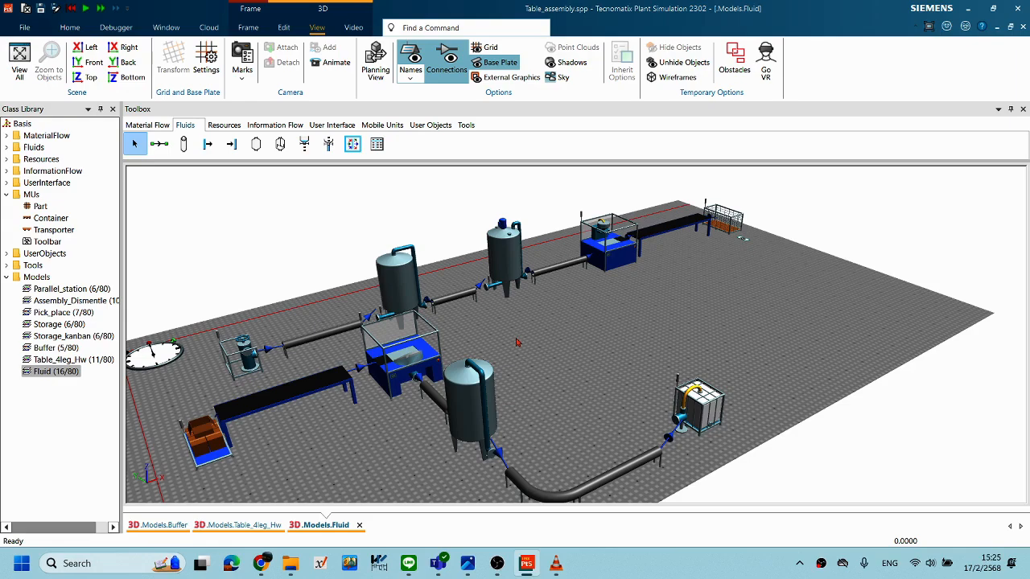
middle_drag(592, 299, 597, 307)
right_drag(657, 330, 628, 327)
middle_drag(667, 346, 646, 345)
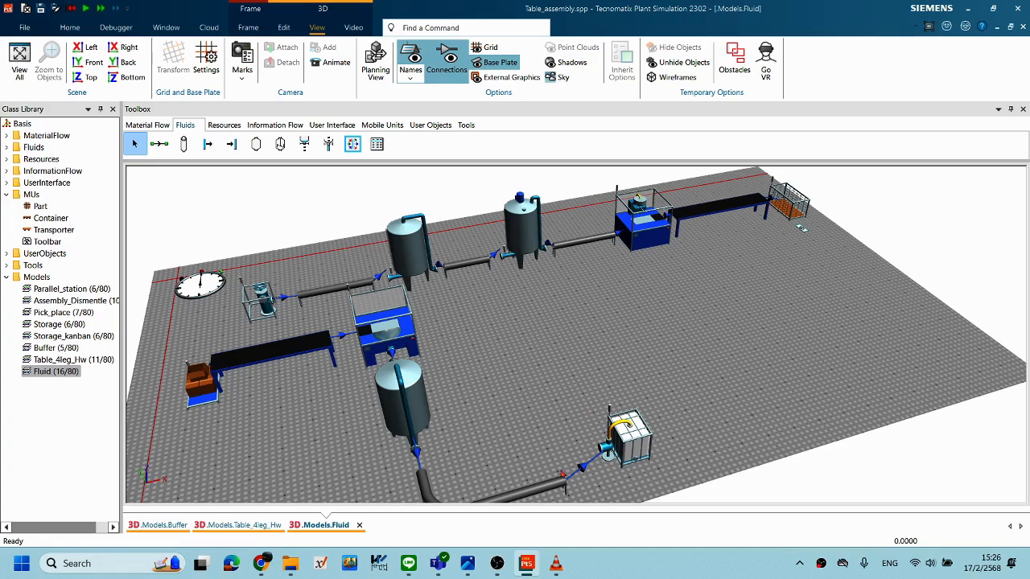
Switch to the image viewer with gasoline_type.jpg, examine the octane base, ethanol ratio and colour of each gasohol type, and minimize it.
click(468, 567)
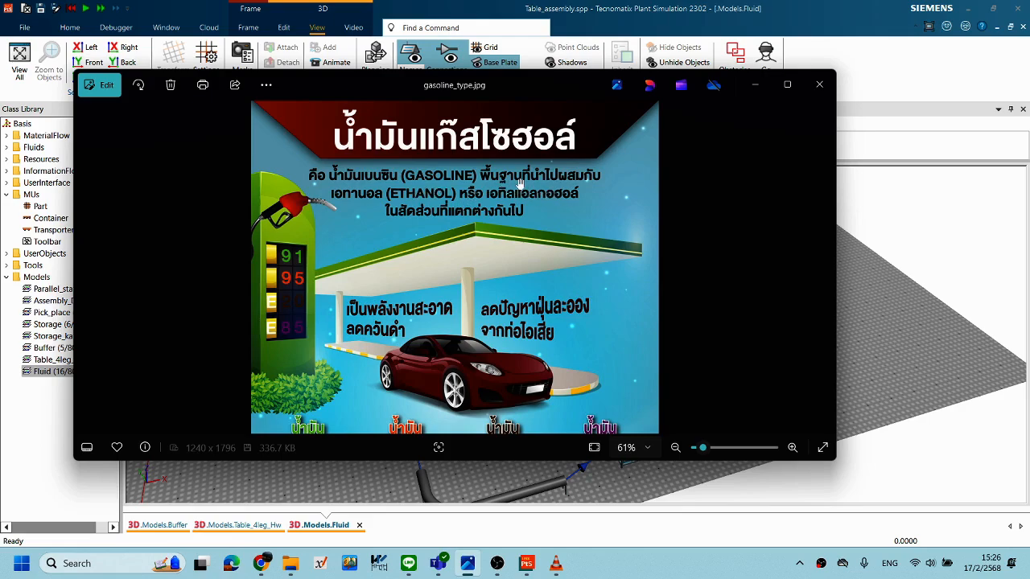
scroll(535, 199, down, 1)
scroll(535, 198, up, 3)
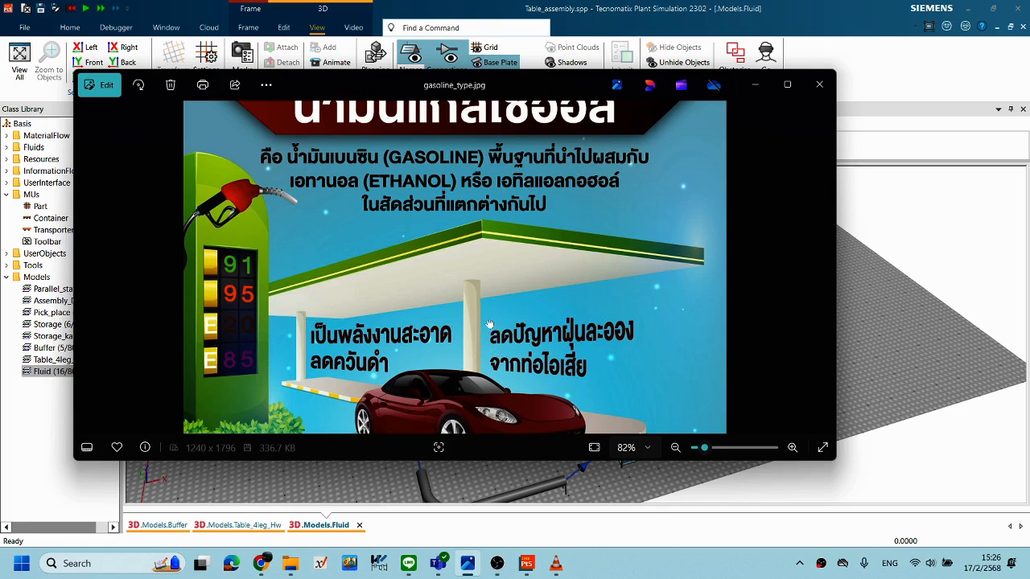
scroll(470, 242, down, 3)
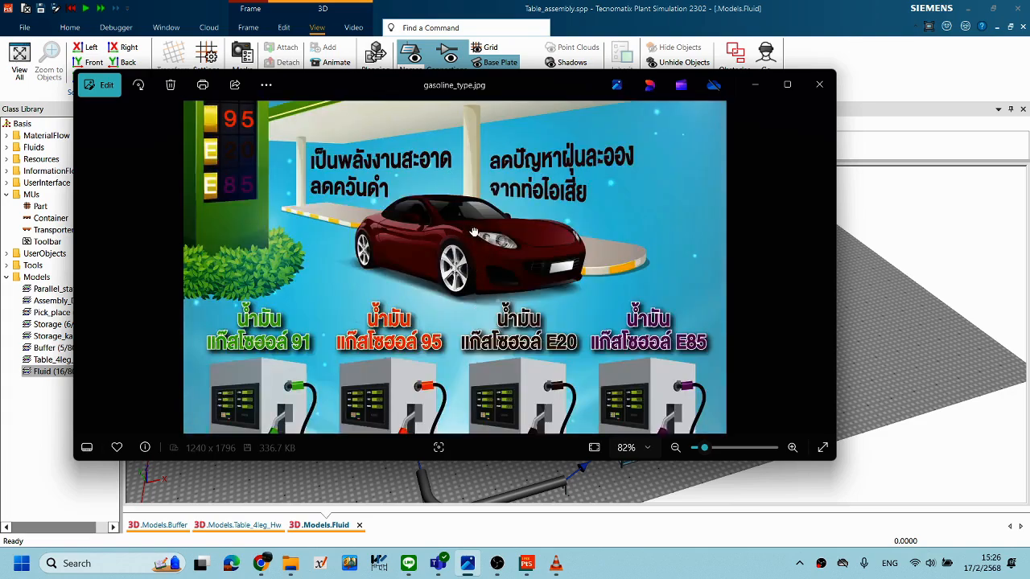
scroll(485, 322, down, 2)
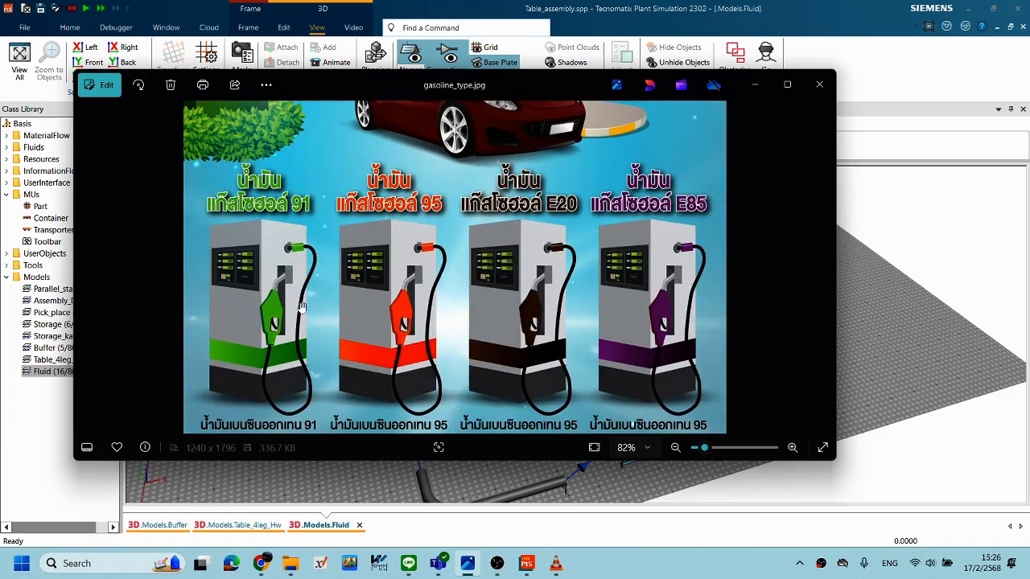
scroll(342, 244, down, 3)
scroll(306, 237, up, 1)
scroll(322, 237, down, 1)
scroll(367, 265, down, 1)
scroll(367, 288, up, 2)
scroll(368, 287, down, 2)
scroll(386, 239, up, 1)
scroll(387, 244, down, 1)
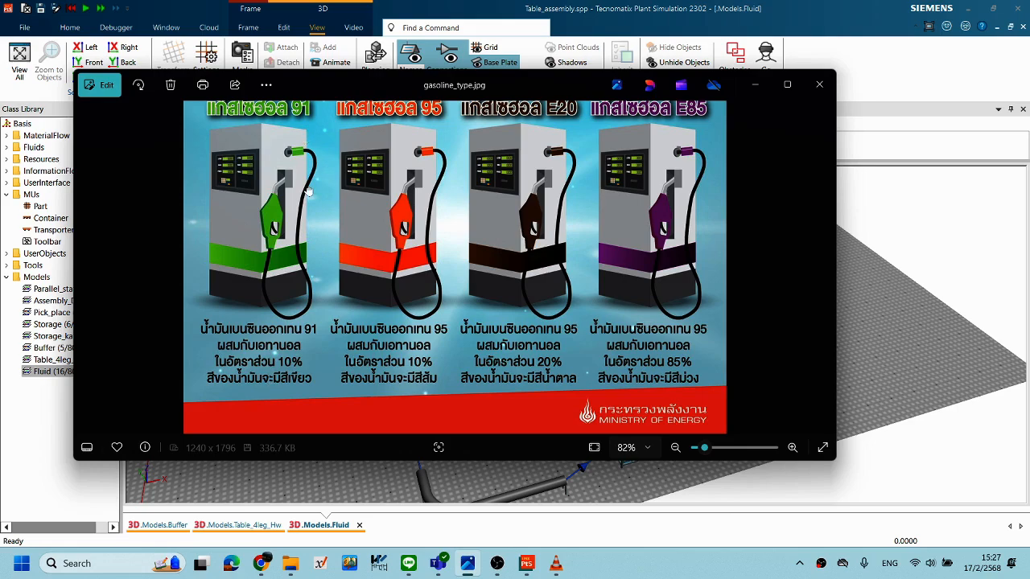
scroll(312, 197, up, 1)
scroll(370, 258, down, 1)
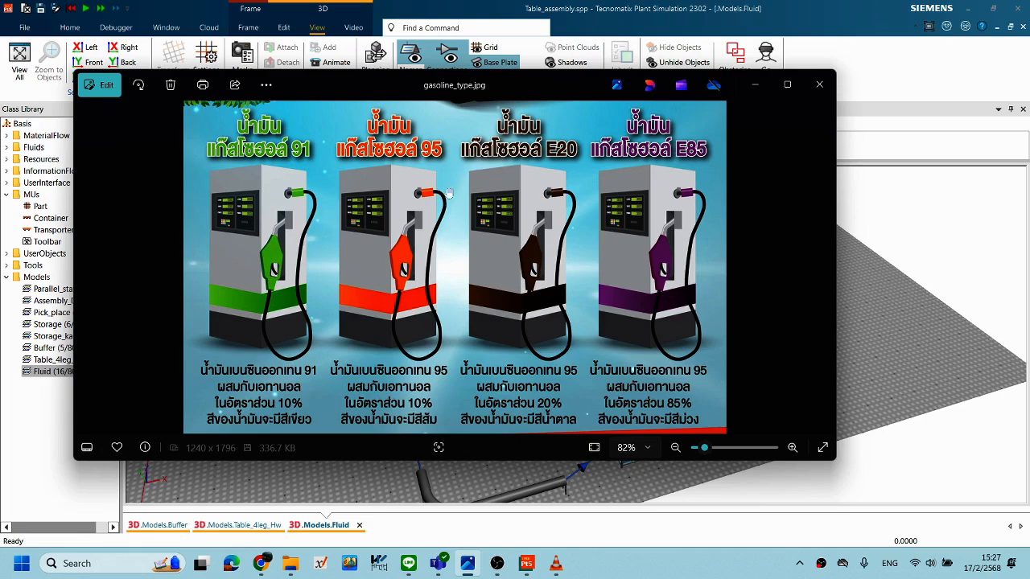
scroll(456, 209, down, 1)
scroll(458, 208, up, 1)
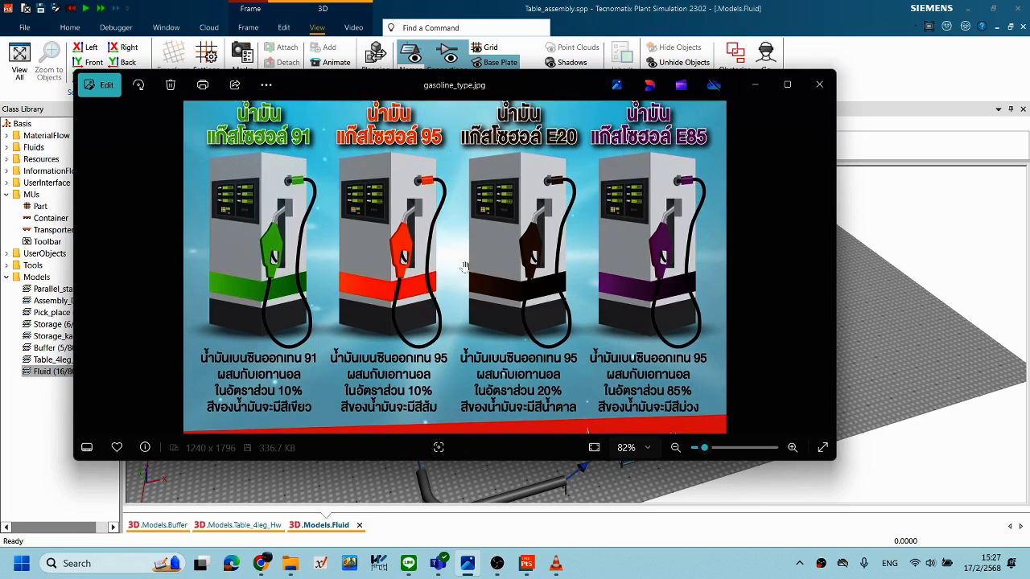
scroll(463, 209, down, 1)
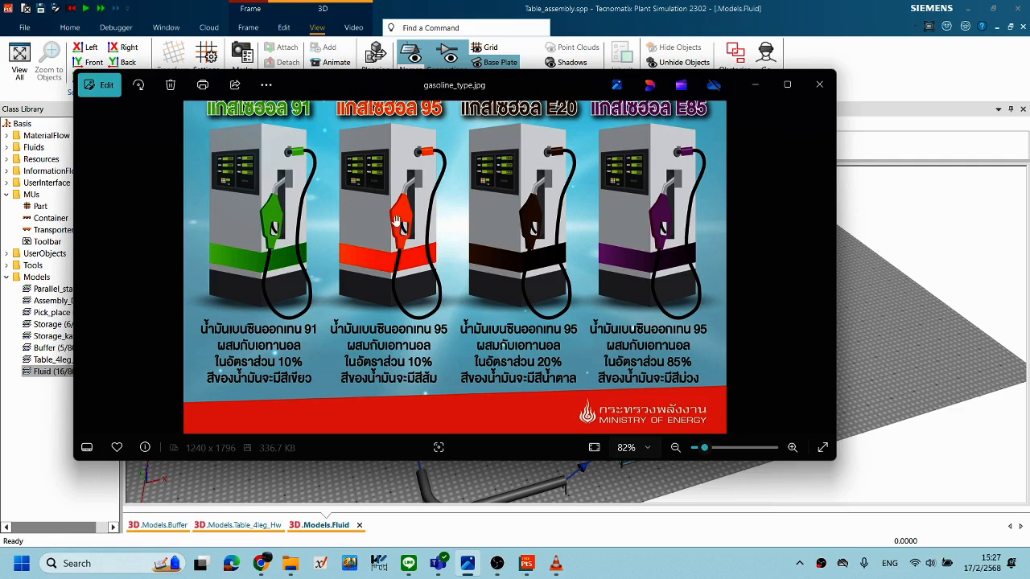
drag(466, 263, 465, 295)
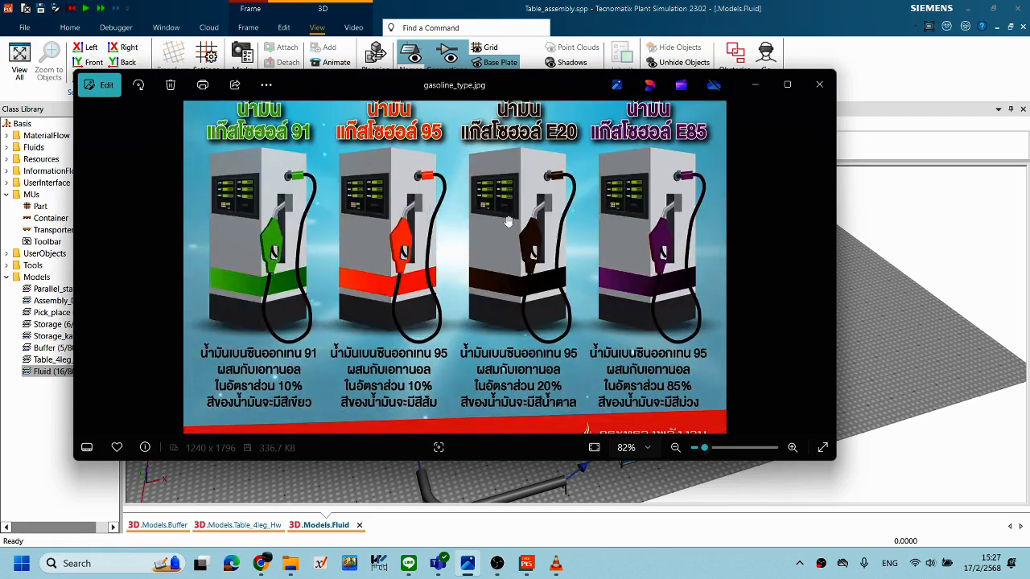
drag(460, 225, 456, 230)
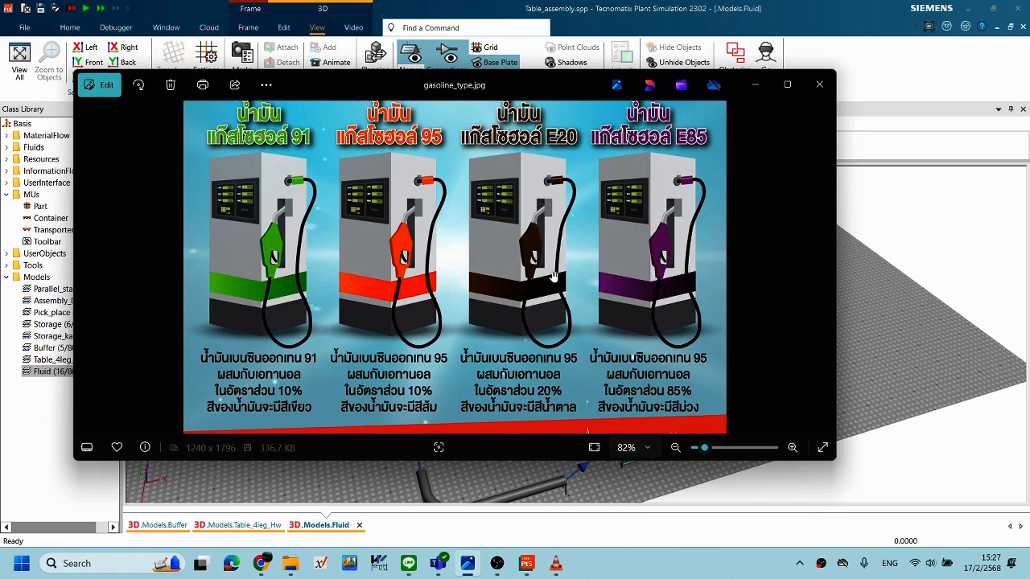
scroll(572, 280, down, 1)
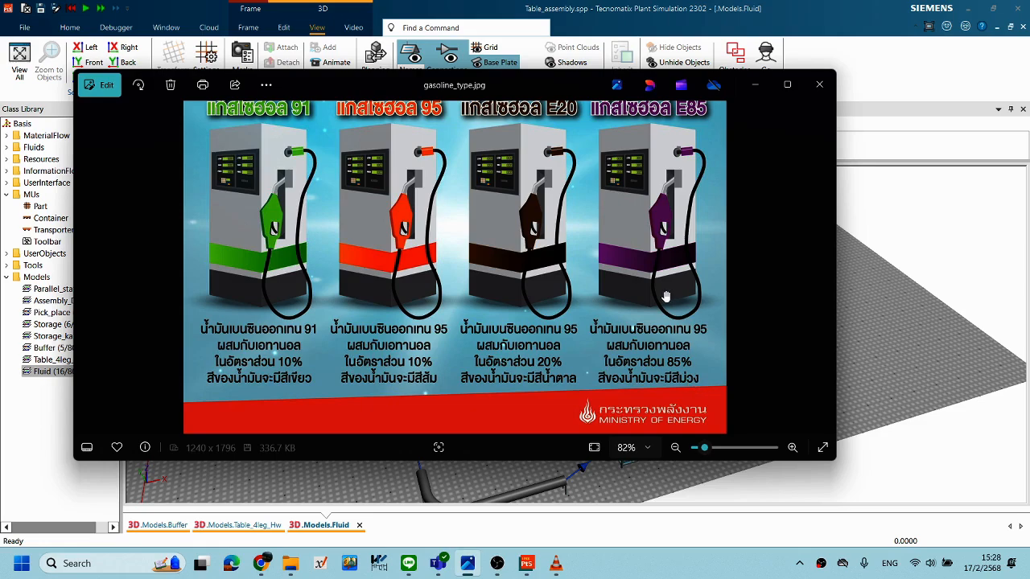
ctrl+scroll(665, 296, down, 2)
scroll(604, 326, up, 3)
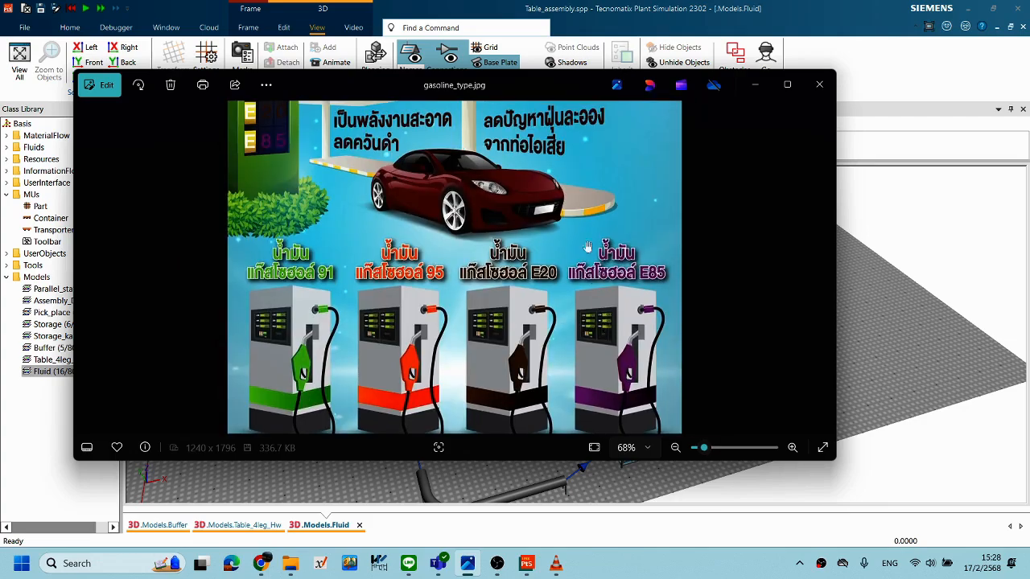
scroll(584, 326, down, 2)
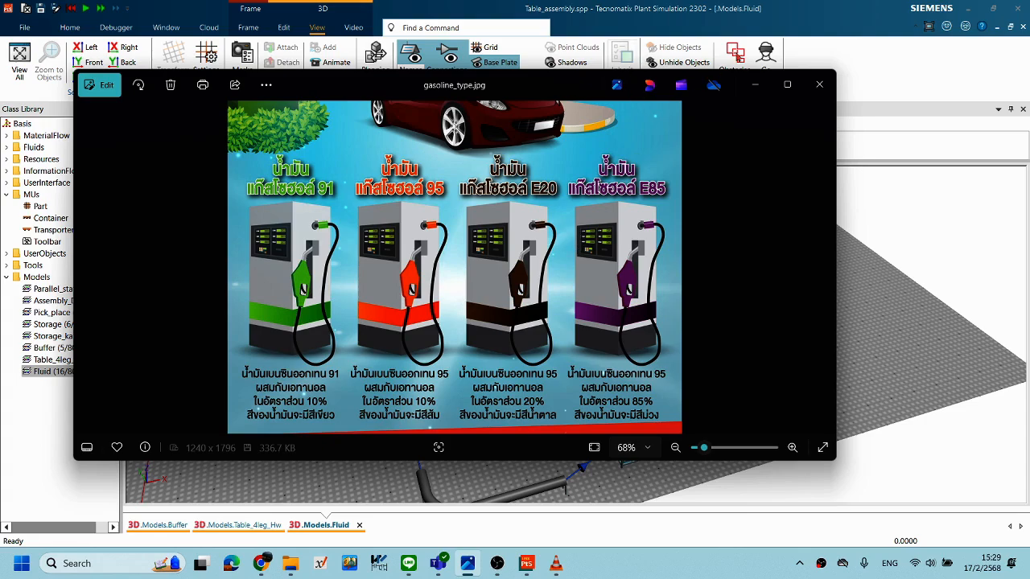
click(757, 85)
scroll(668, 384, down, 2)
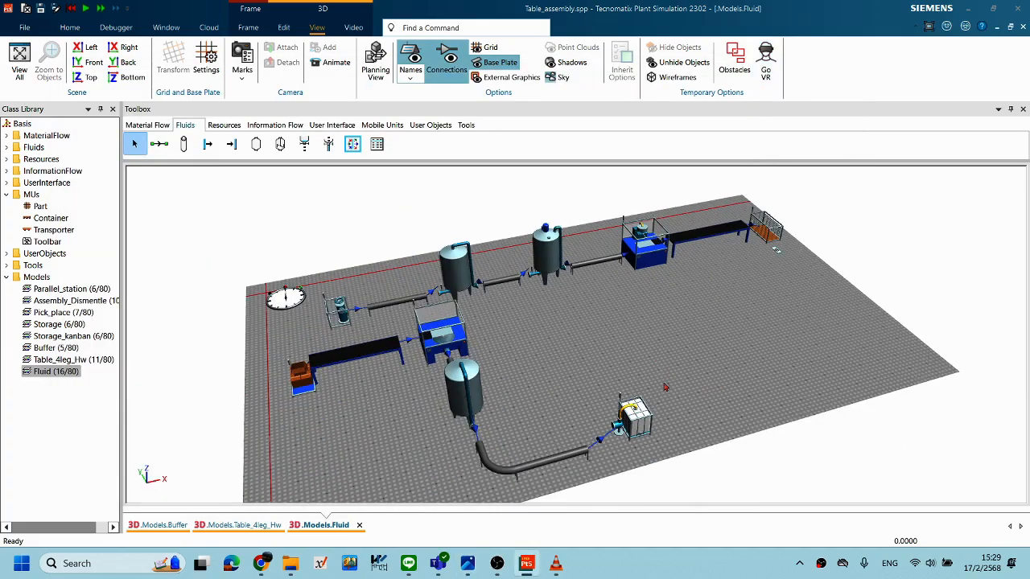
middle_drag(627, 315, 726, 356)
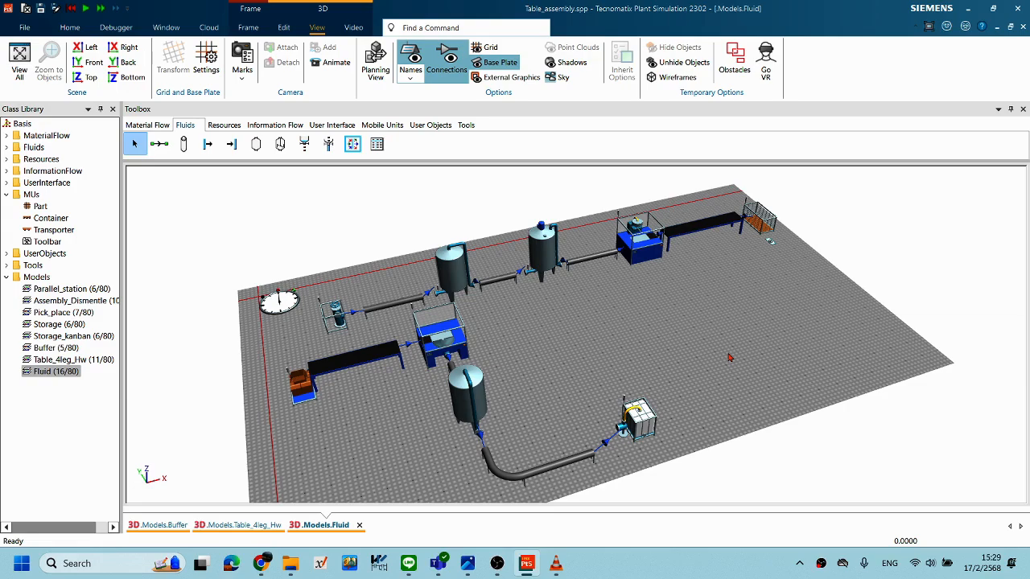
middle_drag(716, 357, 716, 351)
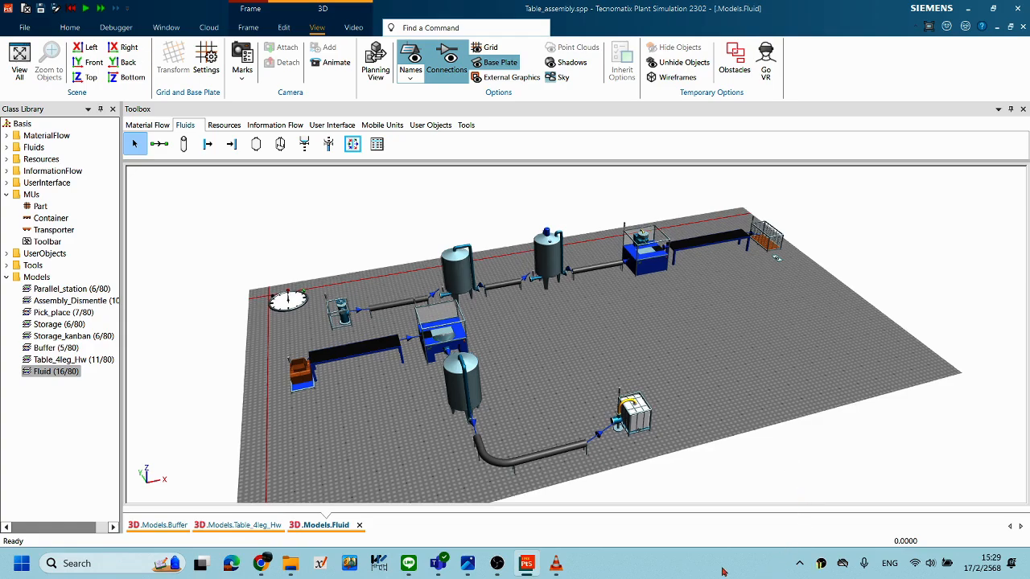
click(27, 8)
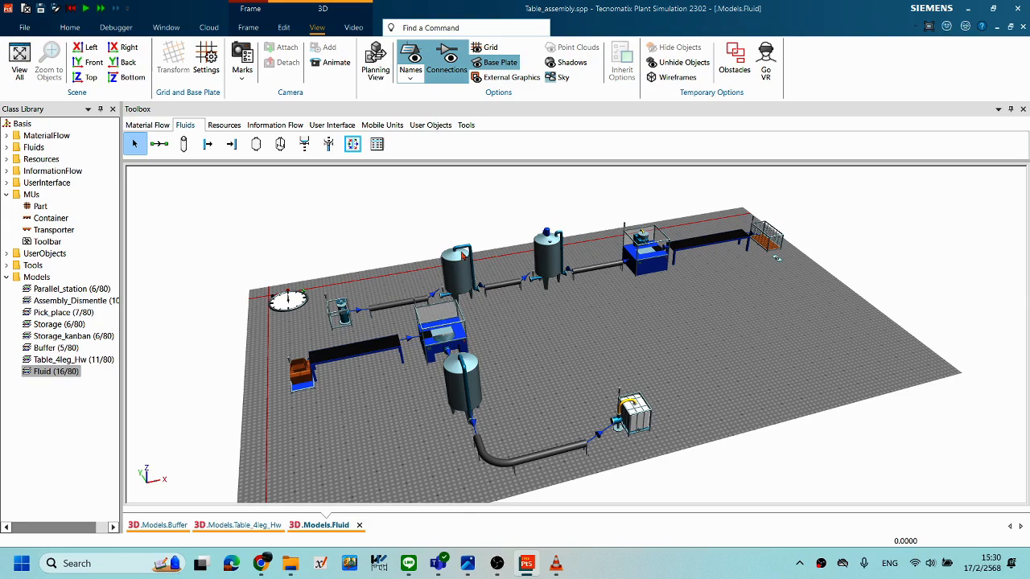
Create a new model frame in the Models folder and name it PTT_oil_refinery.
right_click(46, 278)
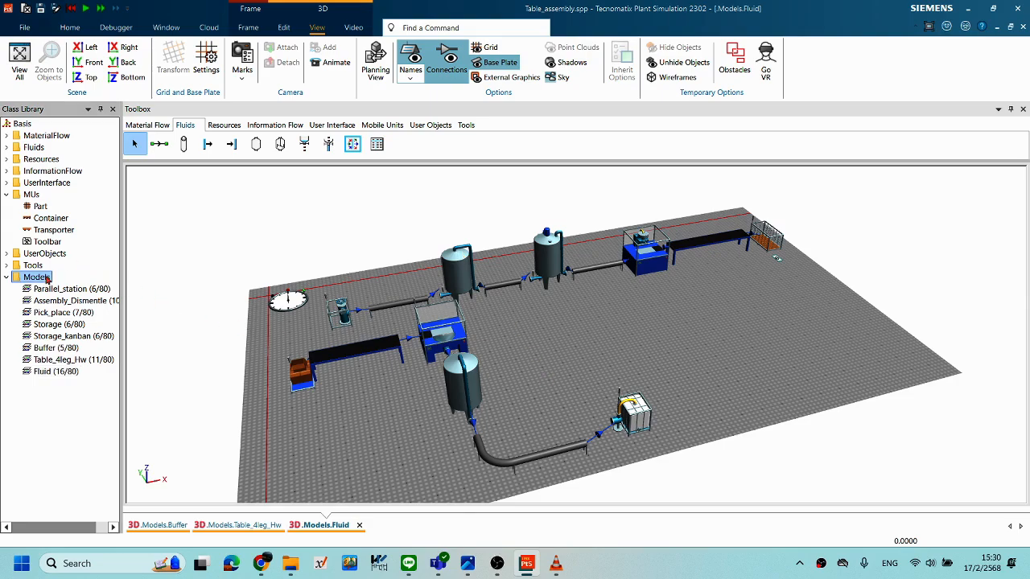
mouse_move(131, 286)
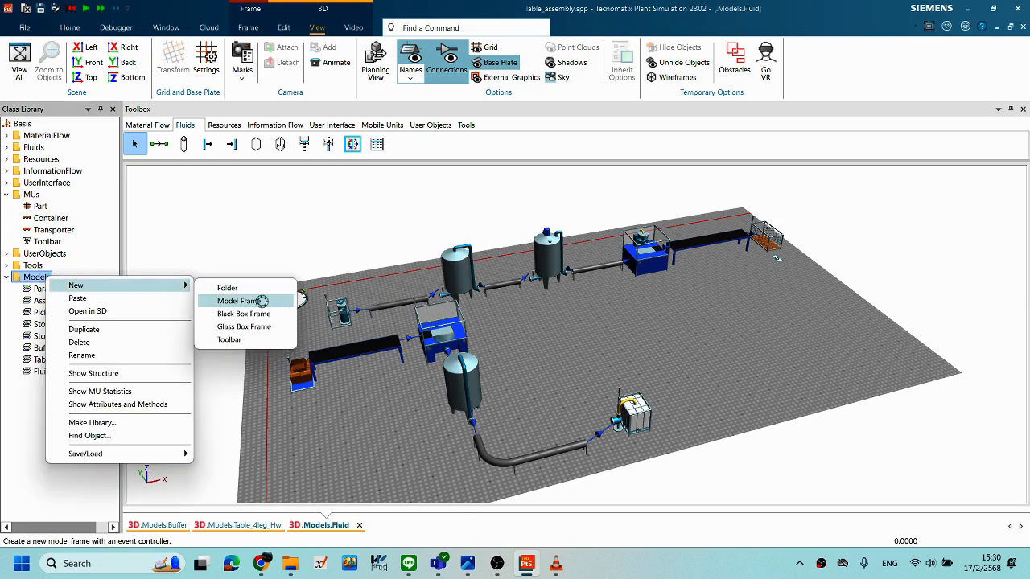
click(262, 302)
click(79, 386)
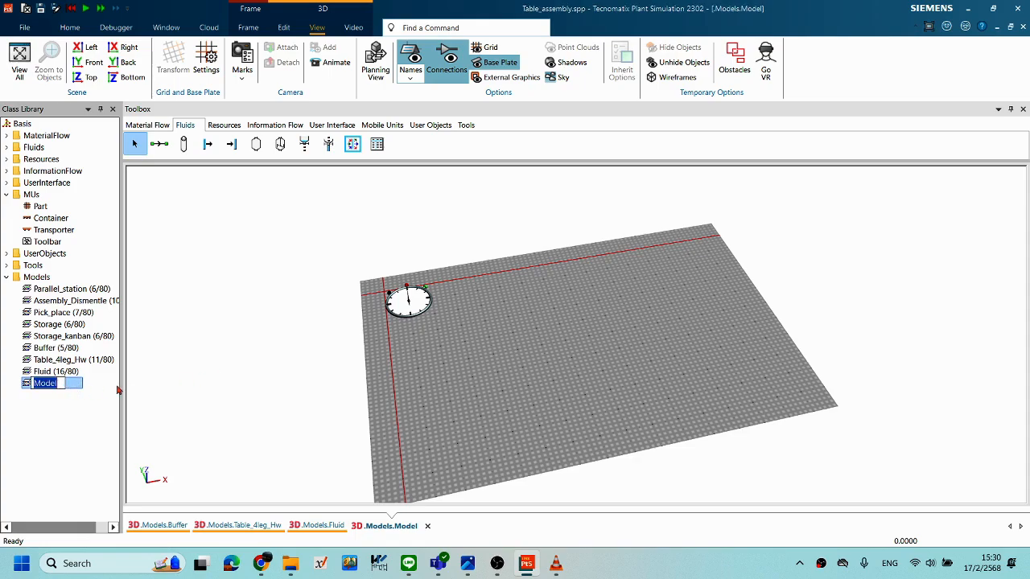
text(PTTo)
key(BackSpace)
text(_oil_refinery)
key(Return)
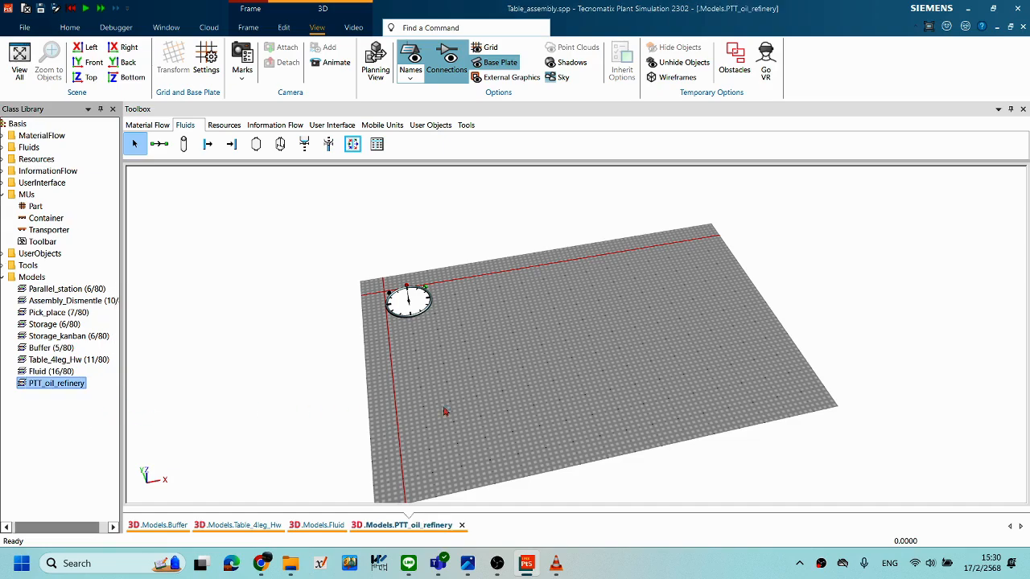
Insert a MaterialsTable into the PTT_oil_refinery model and position it beside the event controller's clock.
middle_drag(633, 373, 495, 370)
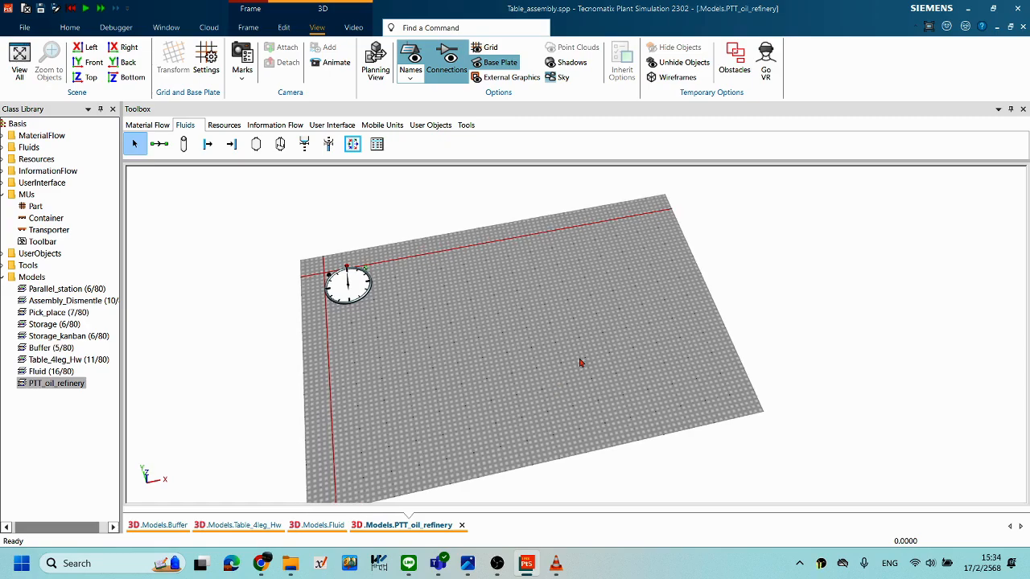
middle_drag(674, 336, 648, 364)
middle_drag(396, 366, 469, 285)
click(377, 144)
click(416, 302)
mouse_move(568, 289)
middle_down()
mouse_move(588, 306)
mouse_move(567, 308)
middle_up()
drag(394, 313, 414, 287)
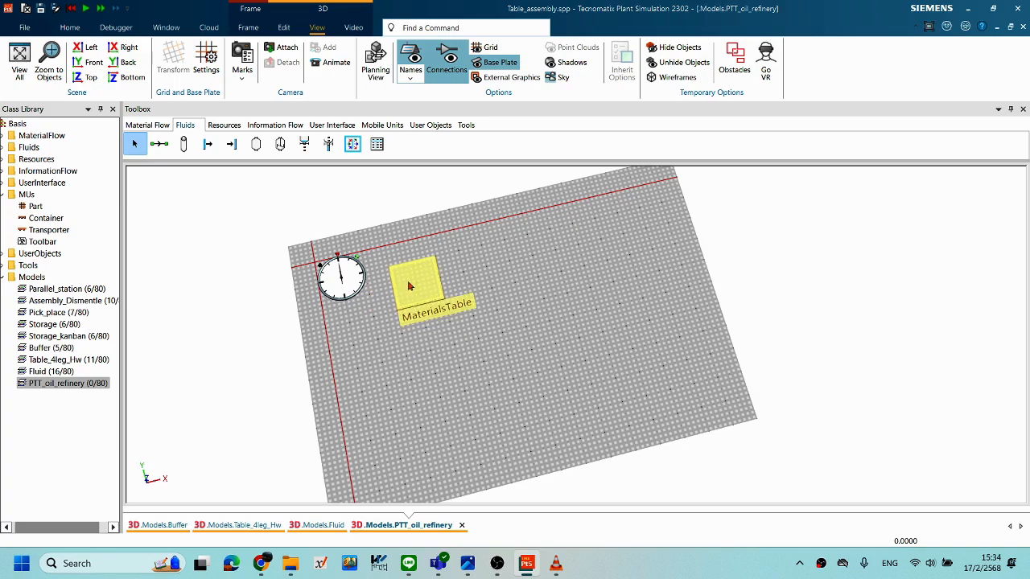
Open the MaterialsTable of the PTT_oil_refinery model and review the StandardMaterial row's name and color cells.
click(379, 384)
middle_drag(389, 391, 419, 368)
scroll(561, 315, up, 3)
scroll(553, 267, down, 1)
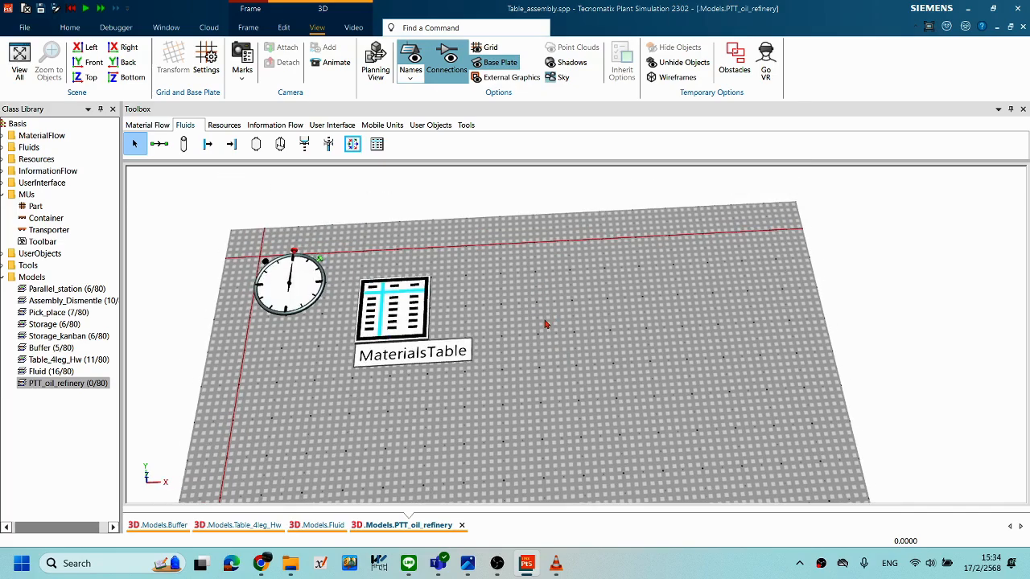
double_click(405, 308)
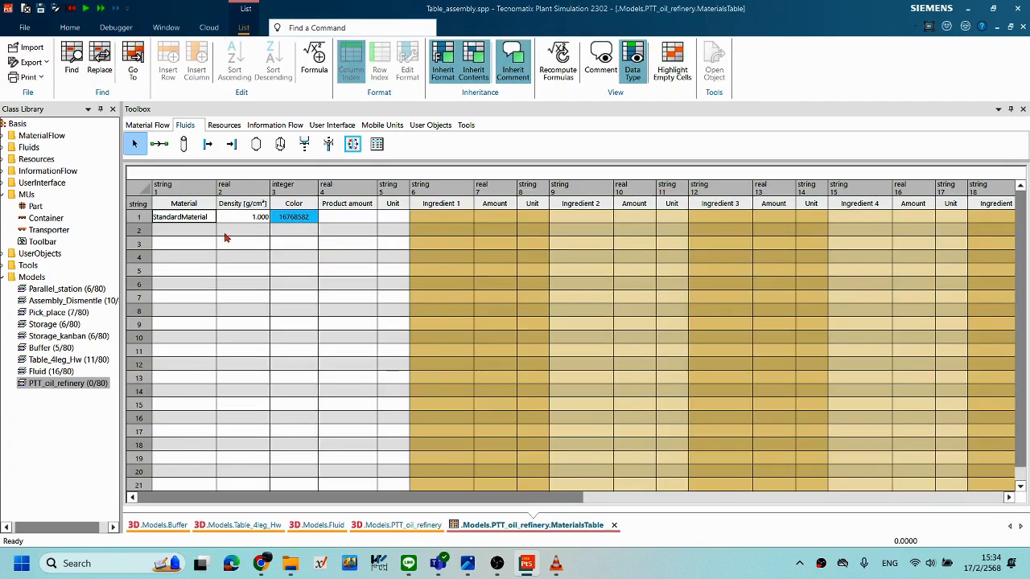
click(181, 233)
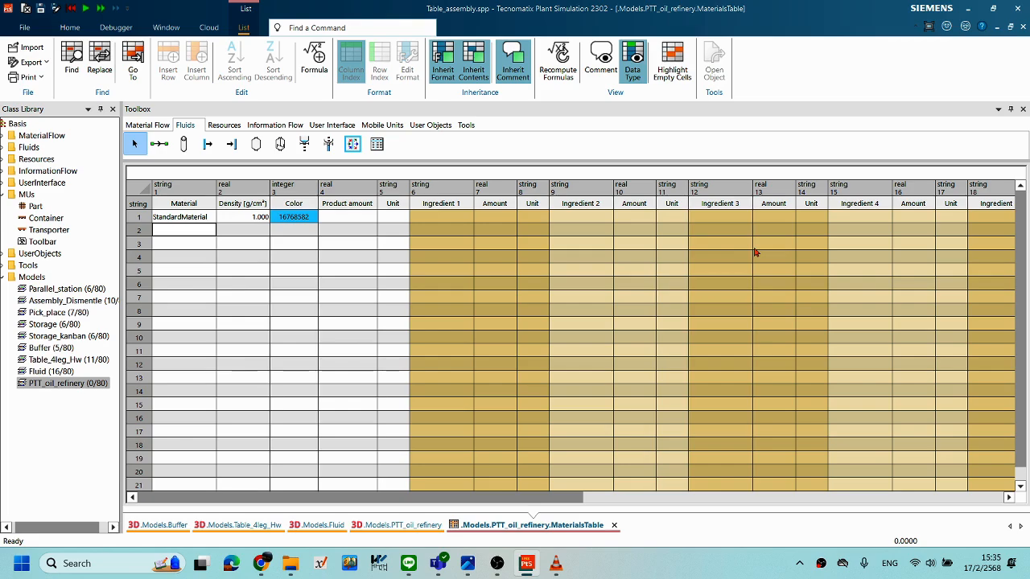
click(191, 219)
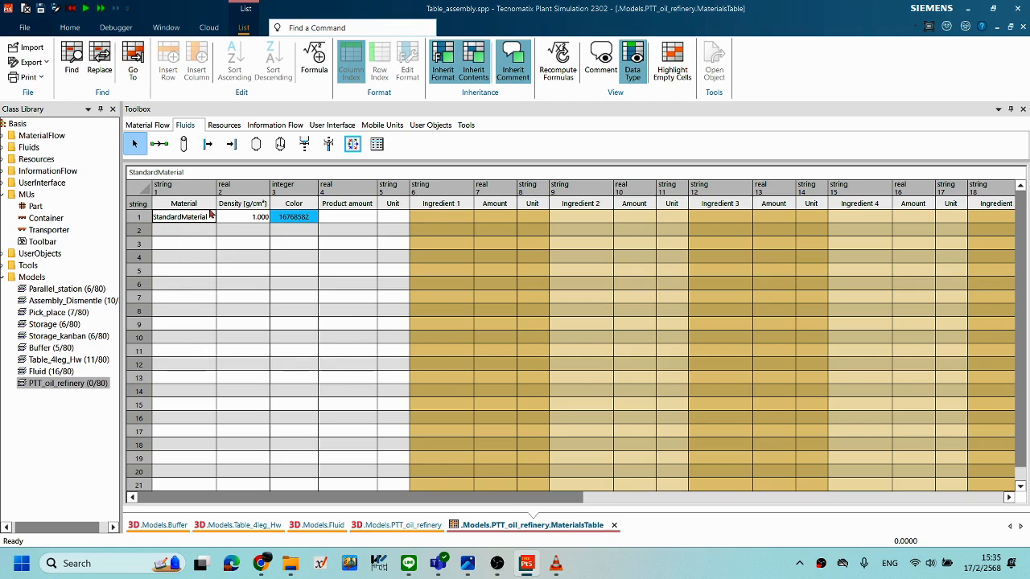
click(308, 220)
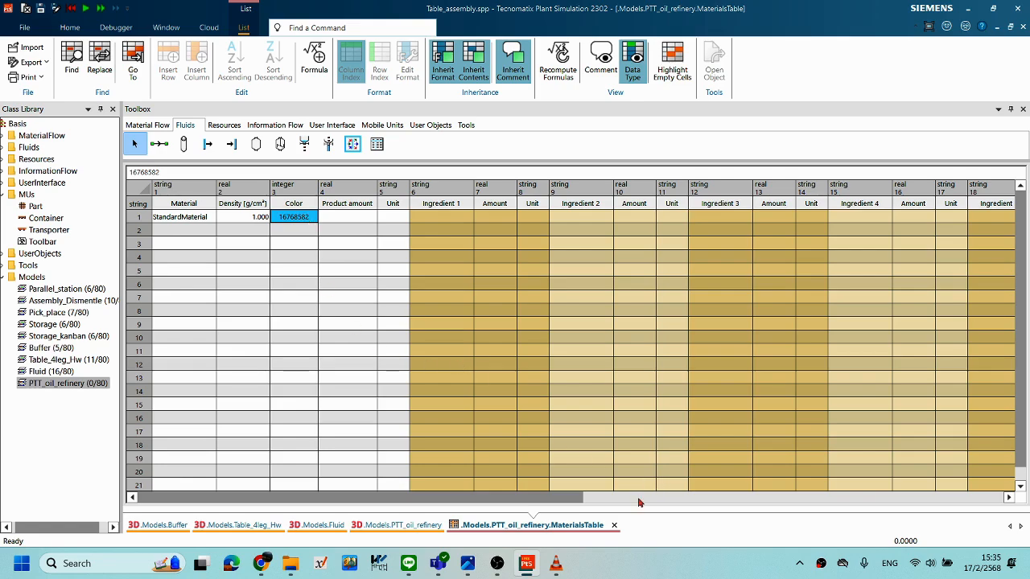
Switch to the image viewer with gasoline_type.jpg, compare the gasohol 91, 95, E20 and E85 blends, and put the viewer away.
click(468, 563)
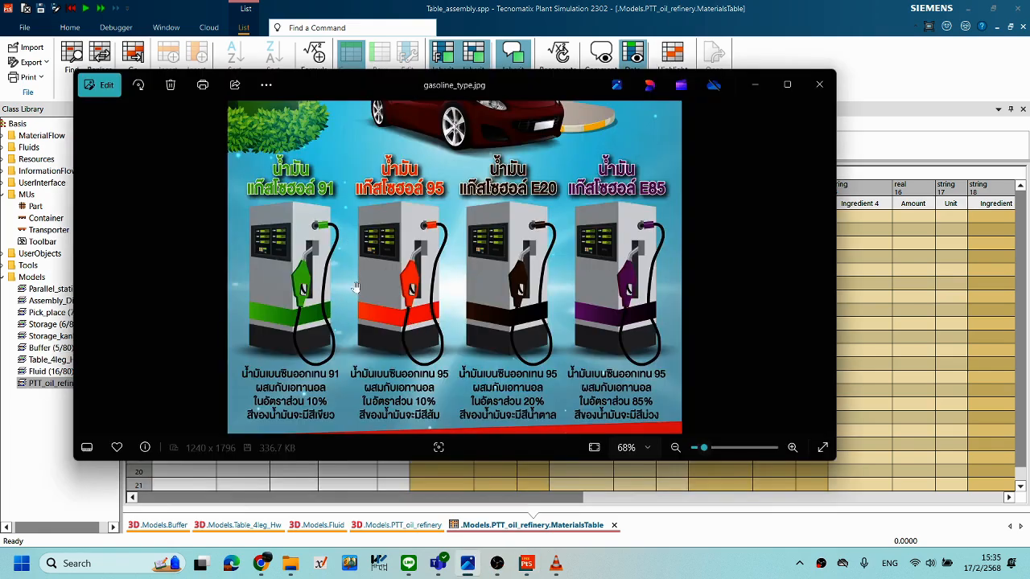
mouse_move(419, 227)
mouse_down()
mouse_move(421, 364)
mouse_move(424, 226)
mouse_up()
scroll(422, 227, down, 1)
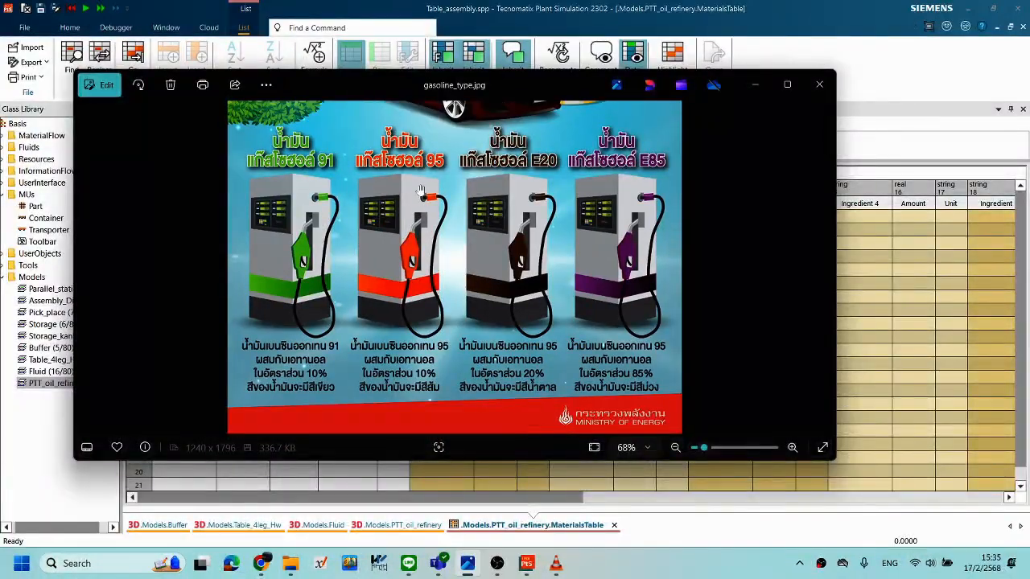
scroll(487, 246, up, 4)
scroll(504, 270, up, 1)
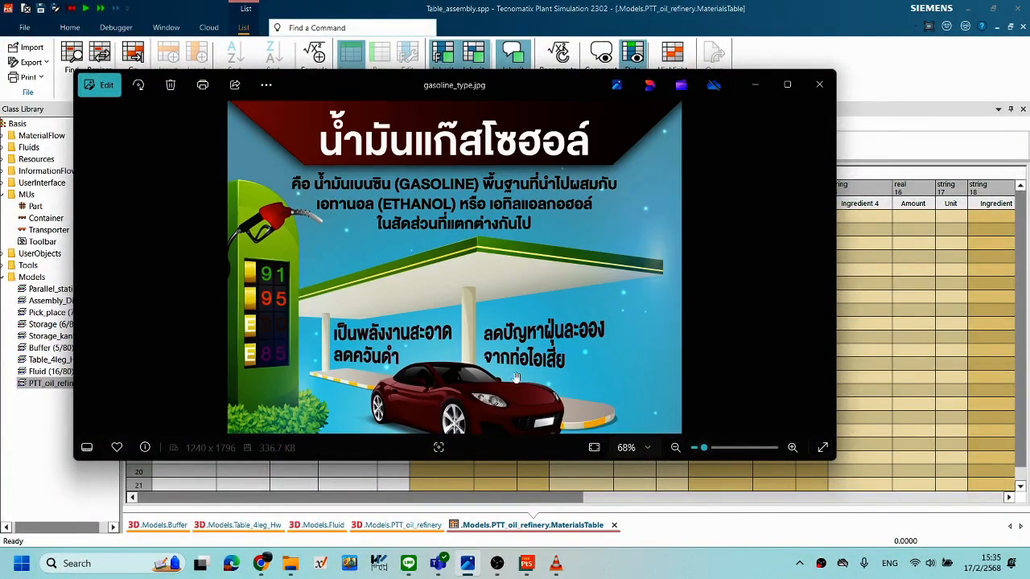
scroll(508, 209, down, 3)
scroll(500, 282, down, 5)
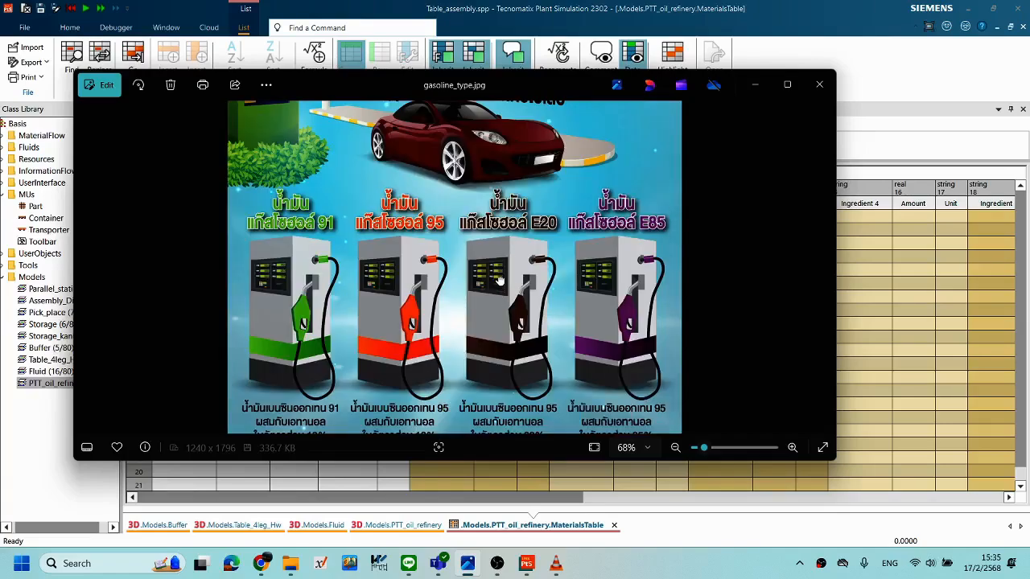
scroll(402, 296, down, 2)
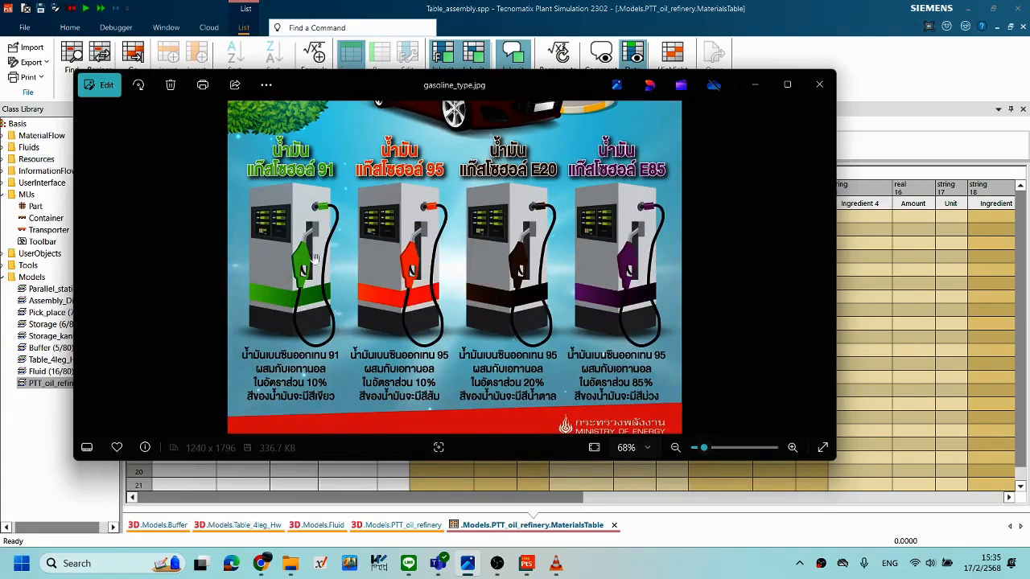
scroll(411, 299, up, 2)
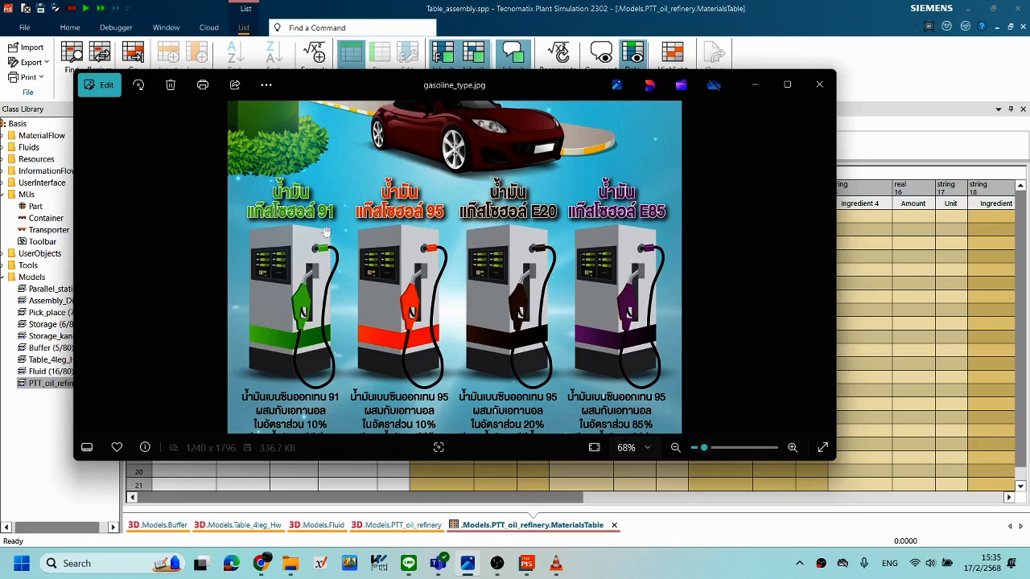
scroll(461, 277, down, 1)
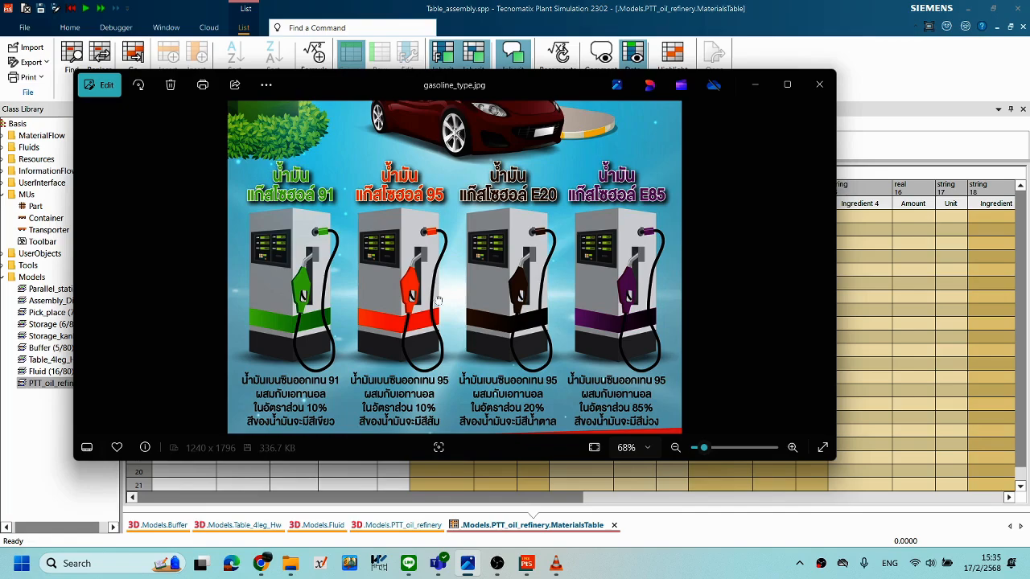
scroll(434, 273, up, 2)
scroll(543, 280, up, 1)
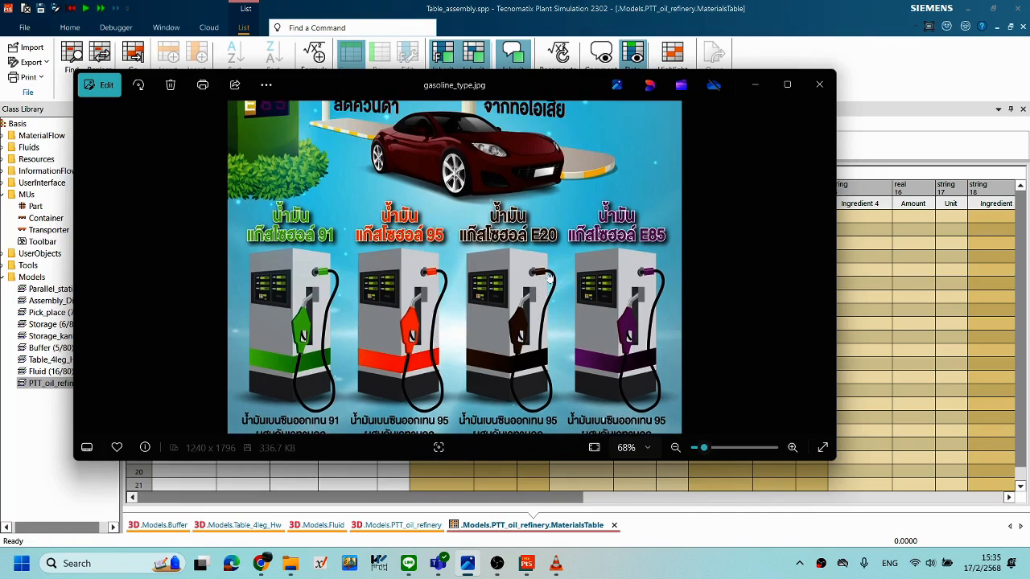
scroll(547, 269, down, 2)
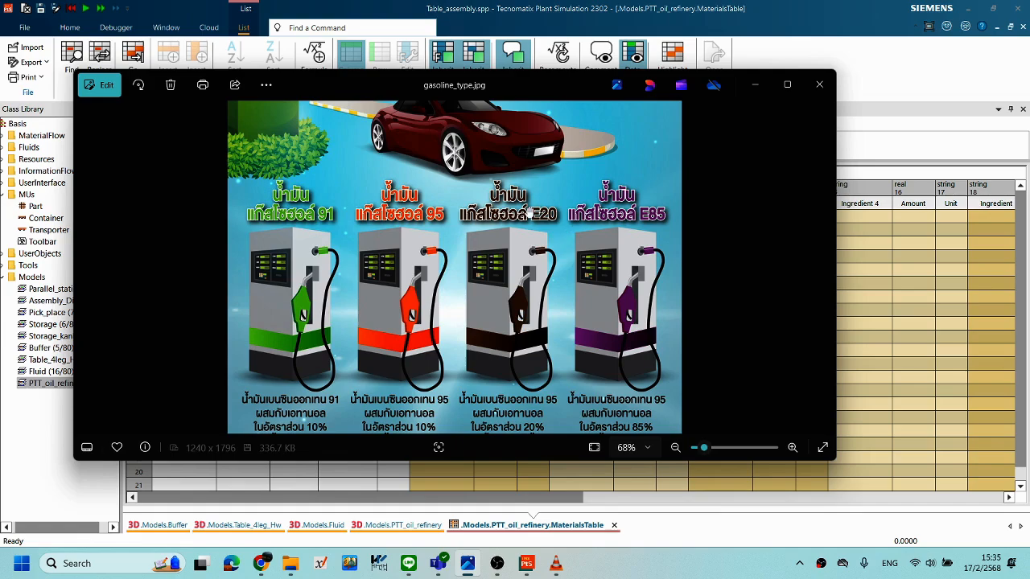
scroll(583, 274, up, 1)
scroll(560, 278, down, 3)
scroll(559, 283, up, 1)
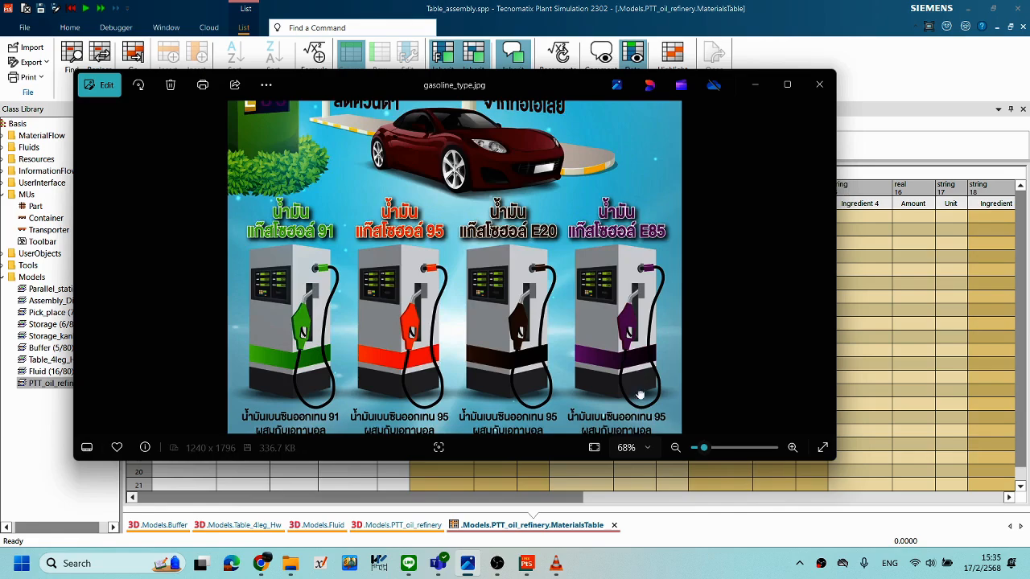
scroll(632, 290, up, 1)
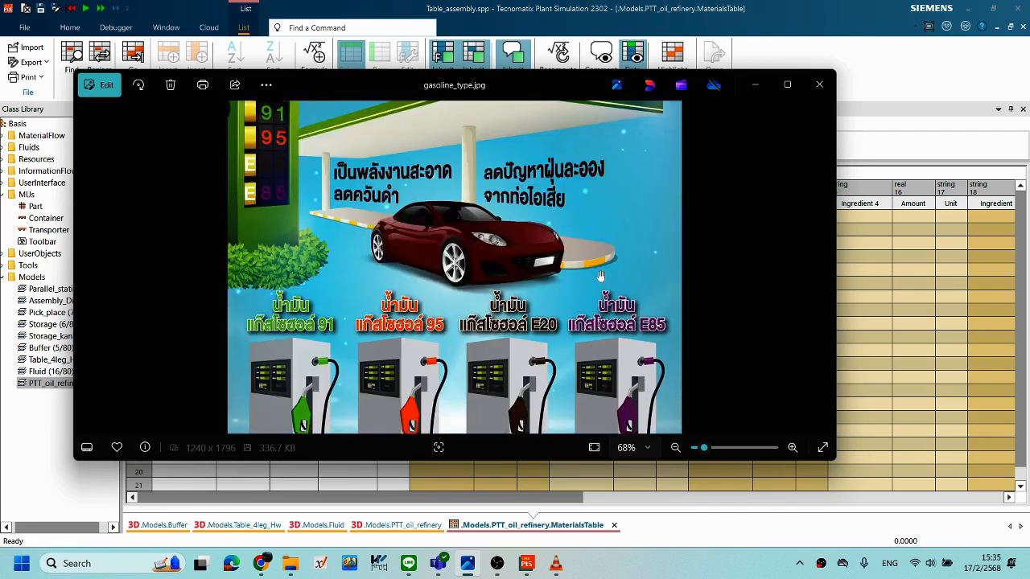
scroll(579, 328, up, 1)
scroll(580, 254, down, 2)
scroll(581, 255, up, 2)
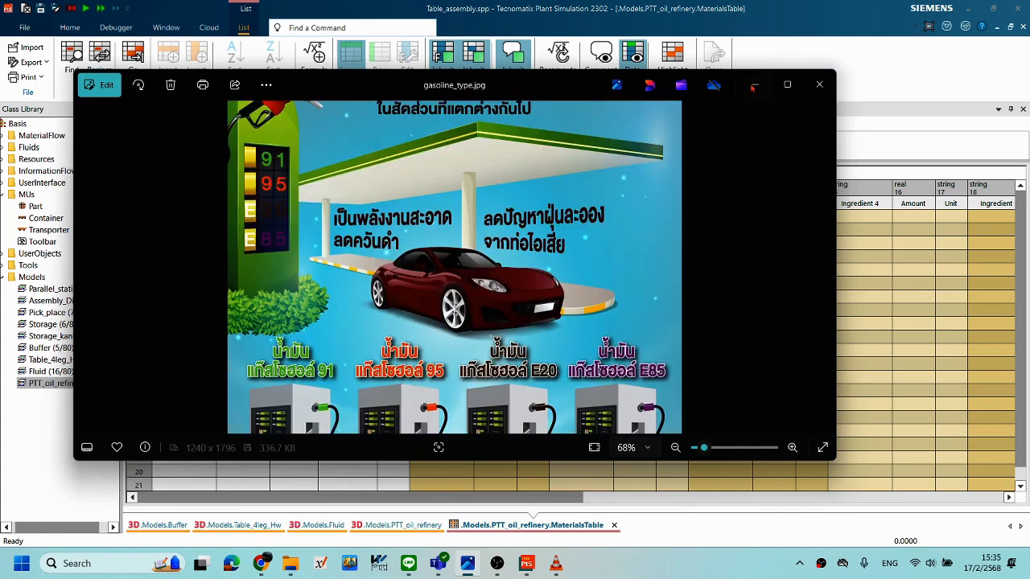
click(819, 85)
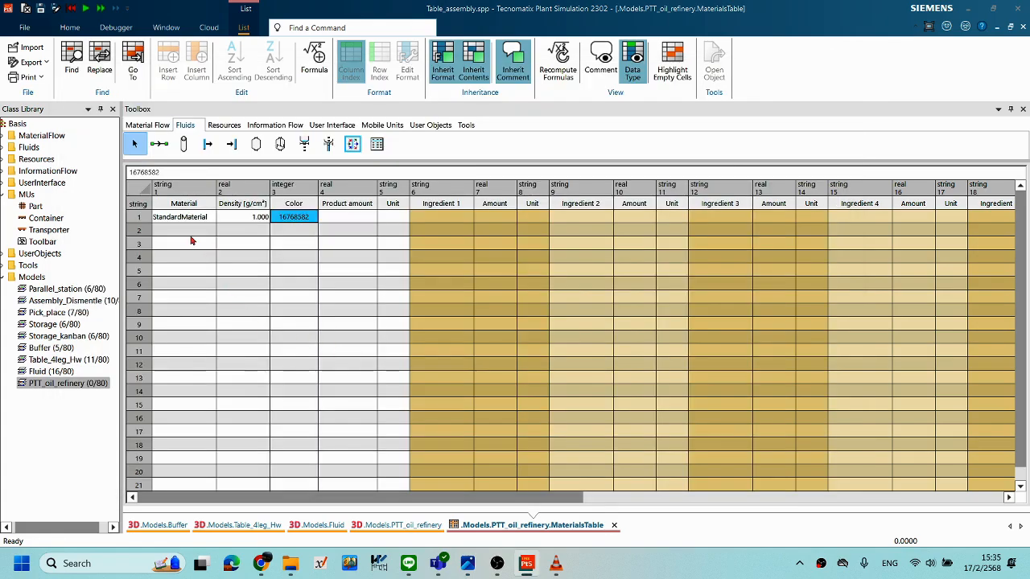
Try to edit the material name in row 2, and turn off content inheritance for the MaterialsTable.
click(184, 233)
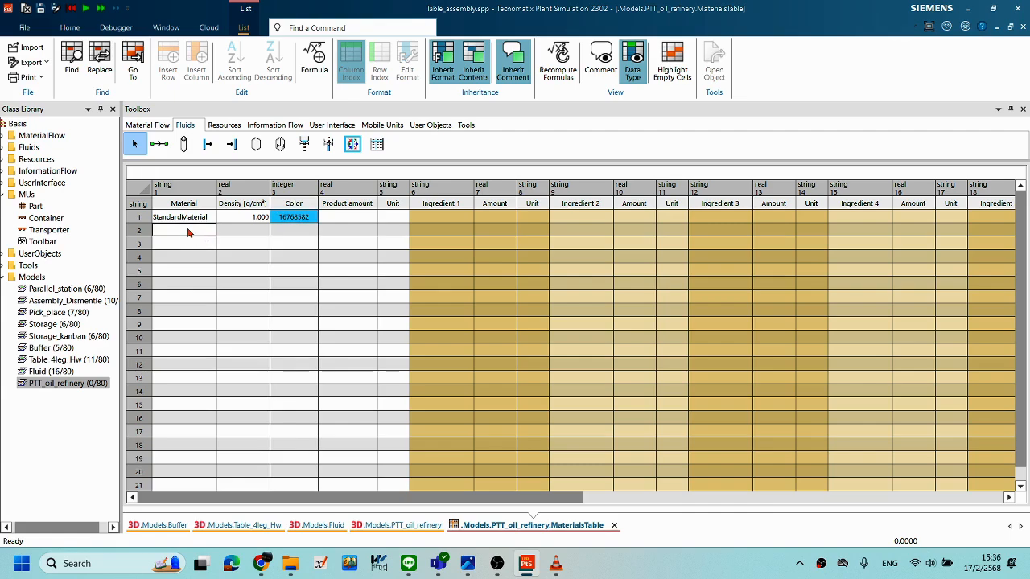
double_click(189, 233)
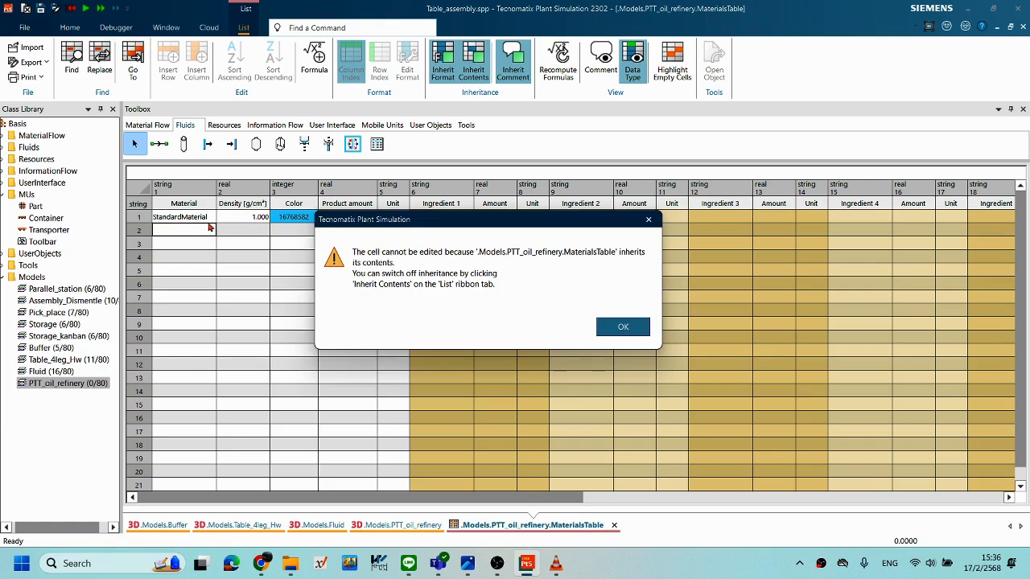
click(629, 328)
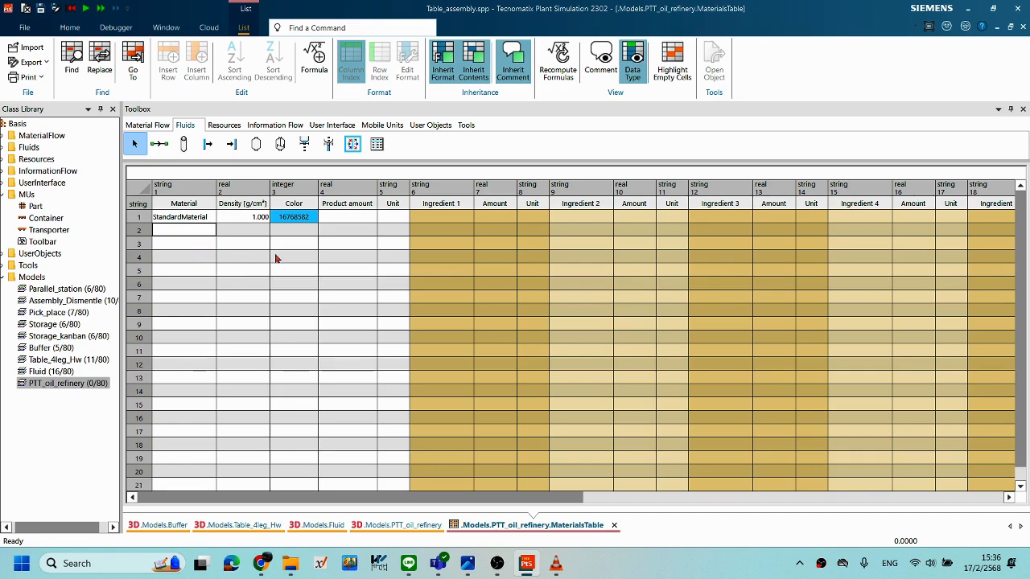
click(481, 74)
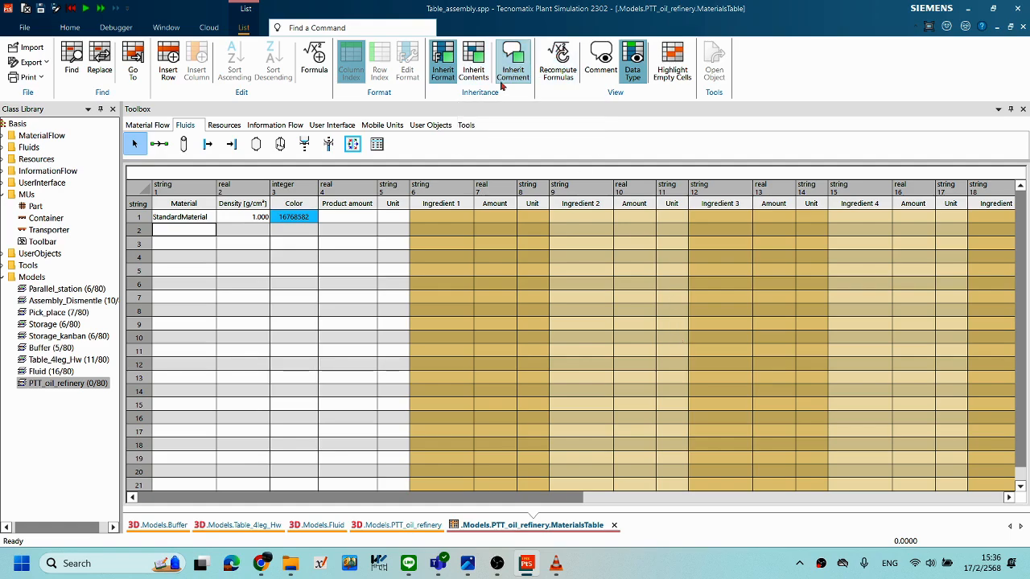
Add Gasoline as the material in row 2 of the MaterialsTable with a density of 1000.
double_click(182, 229)
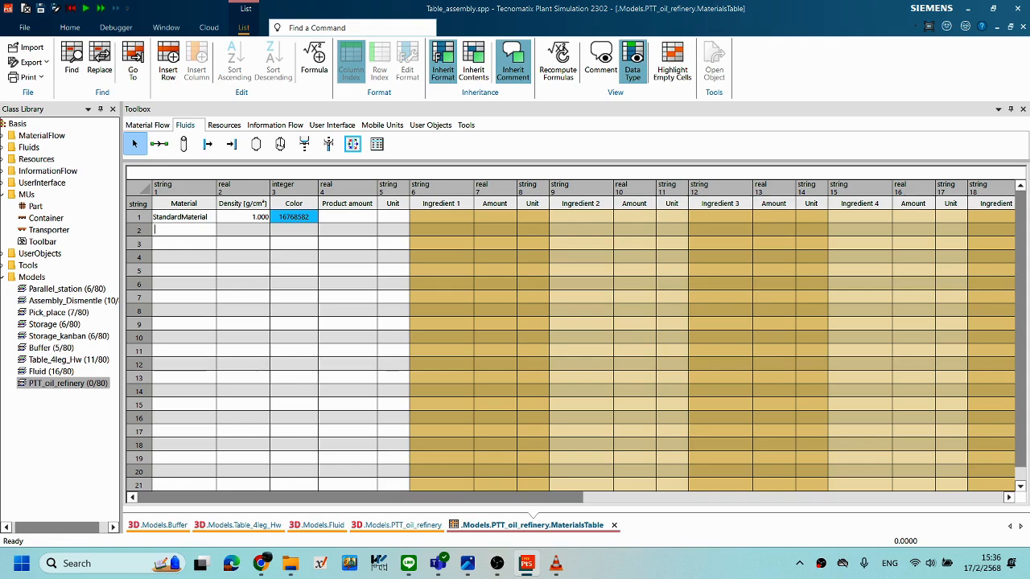
text(Gasoline)
click(253, 235)
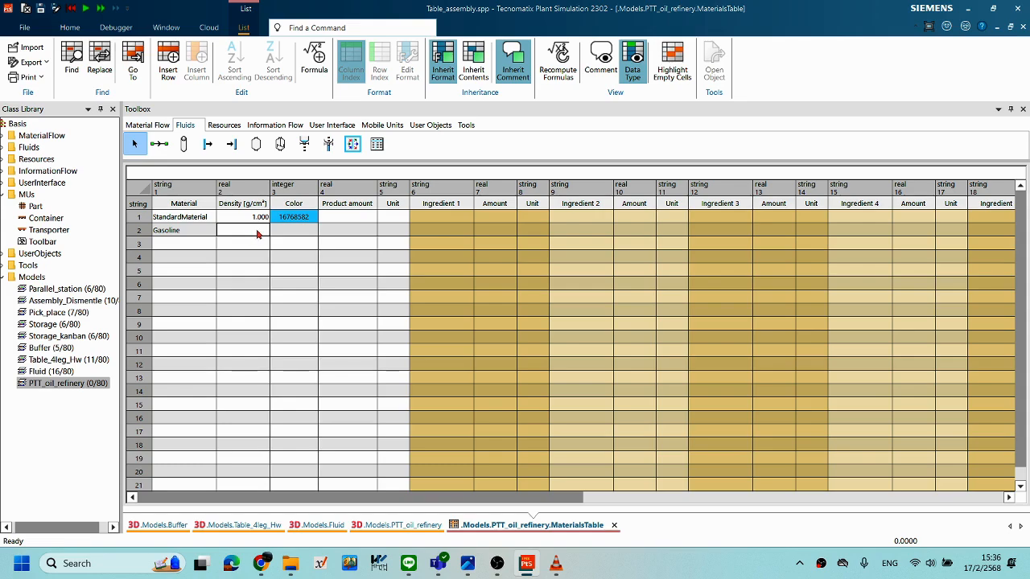
text(1000)
click(295, 230)
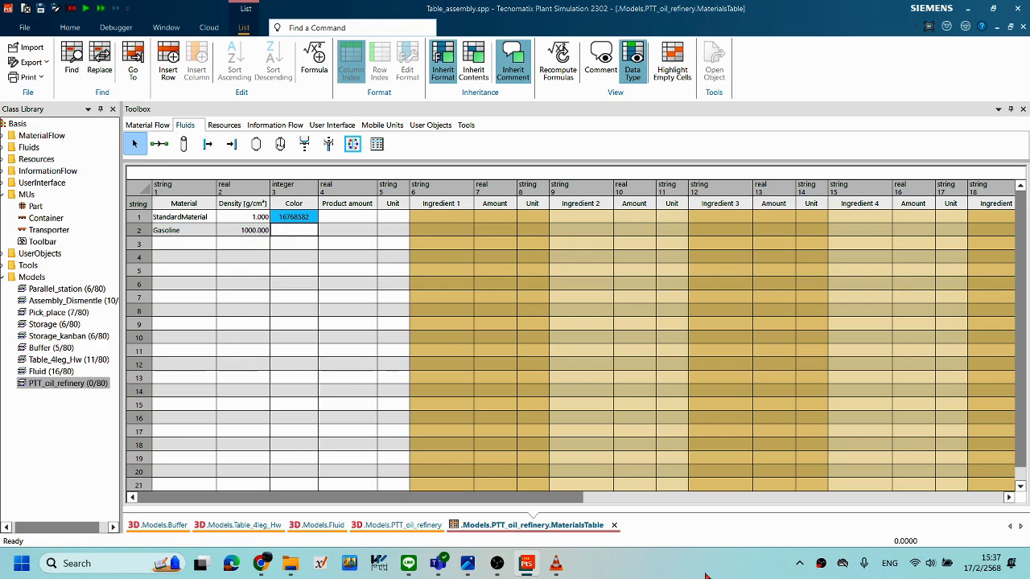
Switch back to gasoline_type.jpg in the image viewer and examine the octane, ethanol ratio and colour text under each gasohol pump.
key(alt+shift)
mouse_move(515, 565)
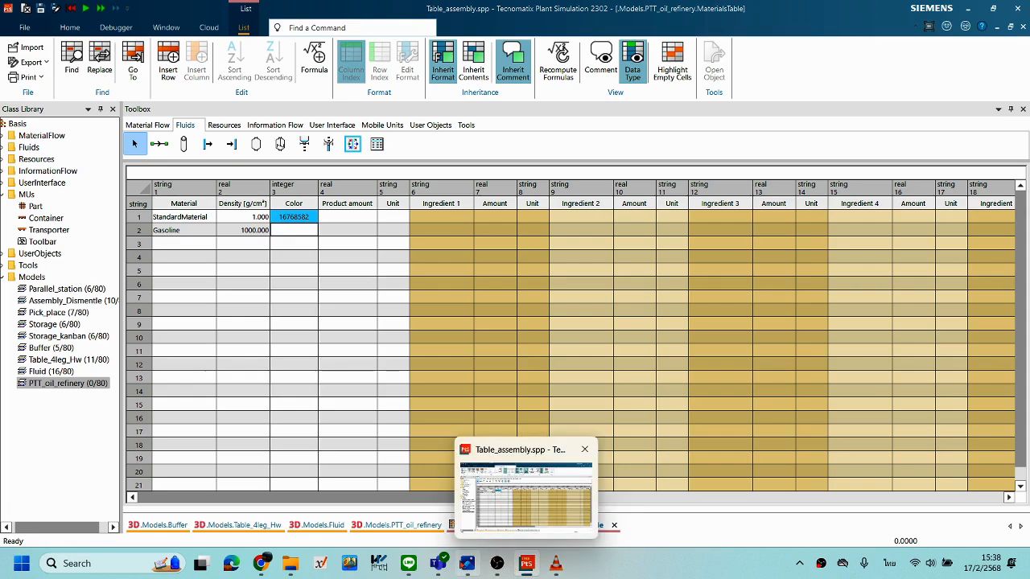
click(472, 566)
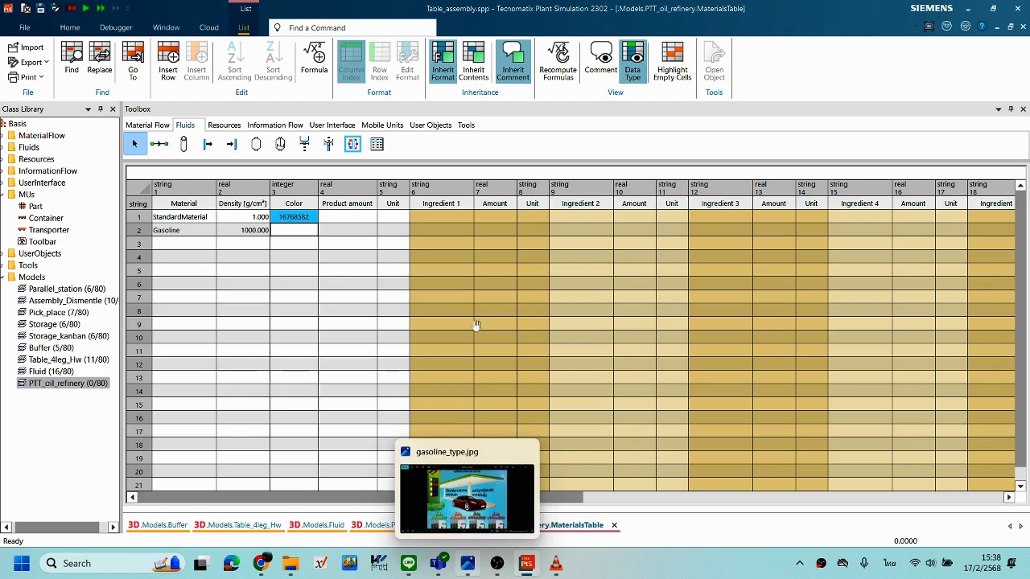
scroll(567, 382, down, 4)
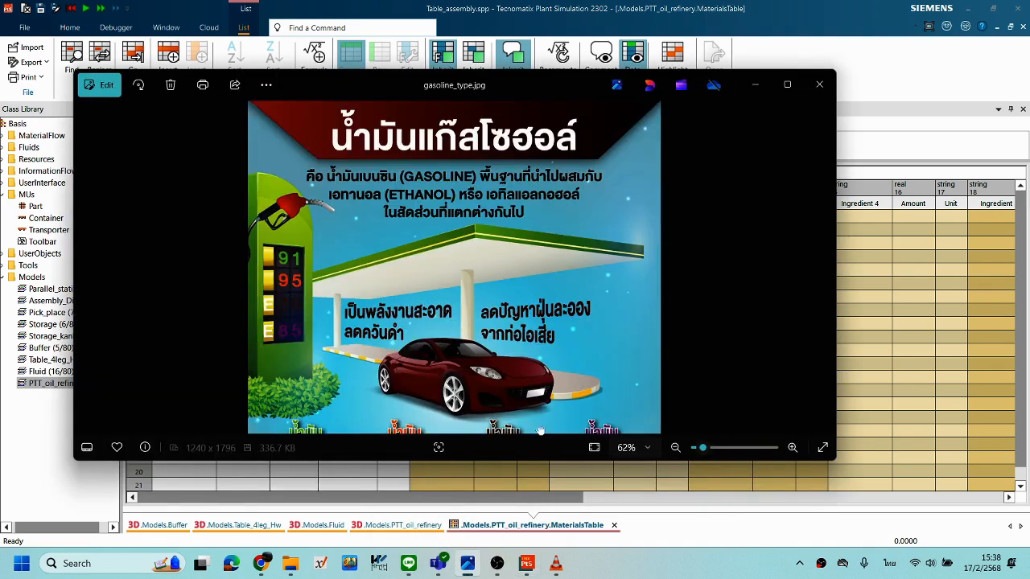
scroll(544, 364, down, 2)
scroll(555, 278, down, 1)
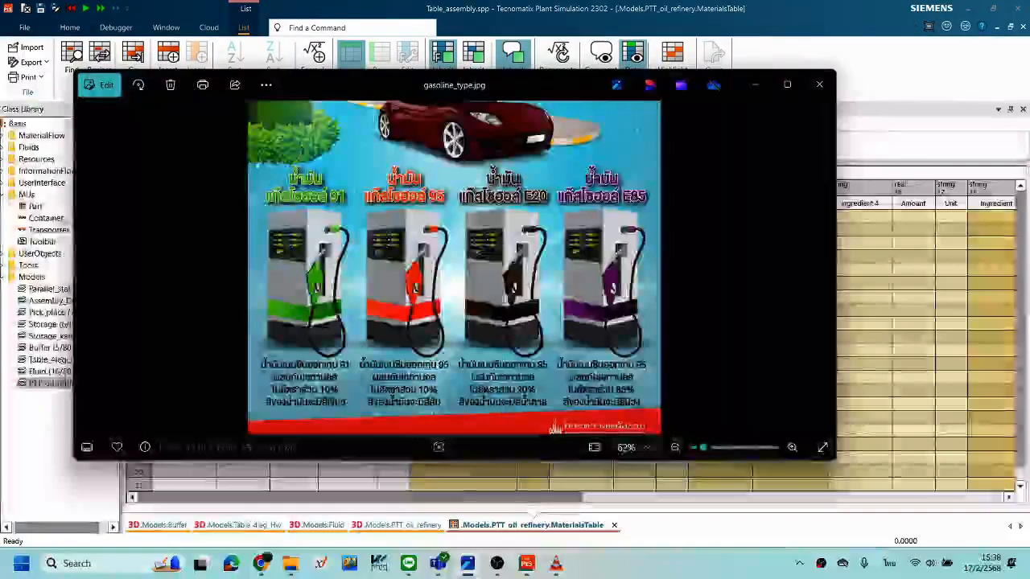
scroll(574, 234, down, 2)
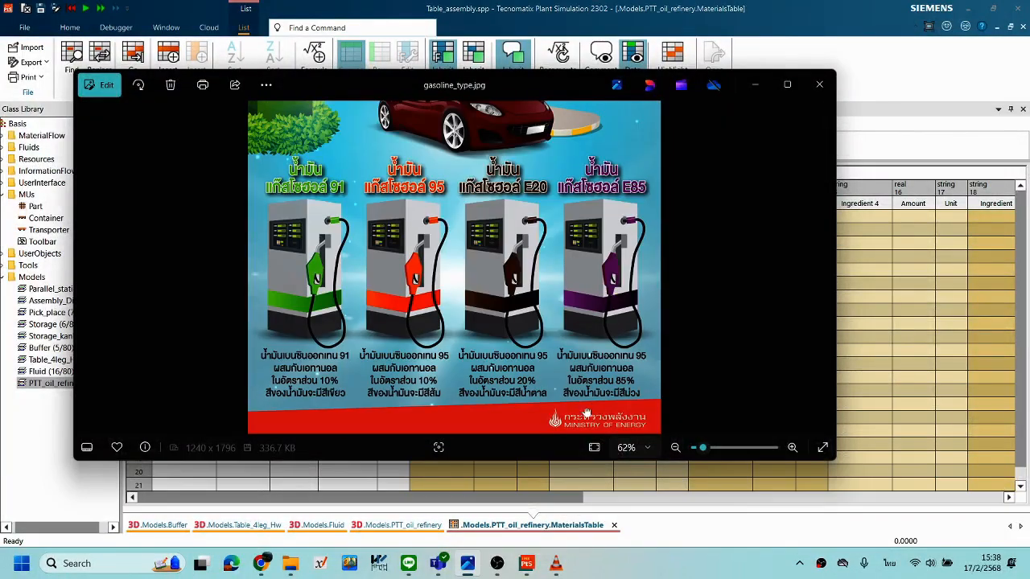
Check the gasoline type reference image, then set the Gasoline material's color to red in the materials table.
scroll(559, 303, up, 3)
scroll(559, 303, up, 2)
scroll(502, 243, up, 1)
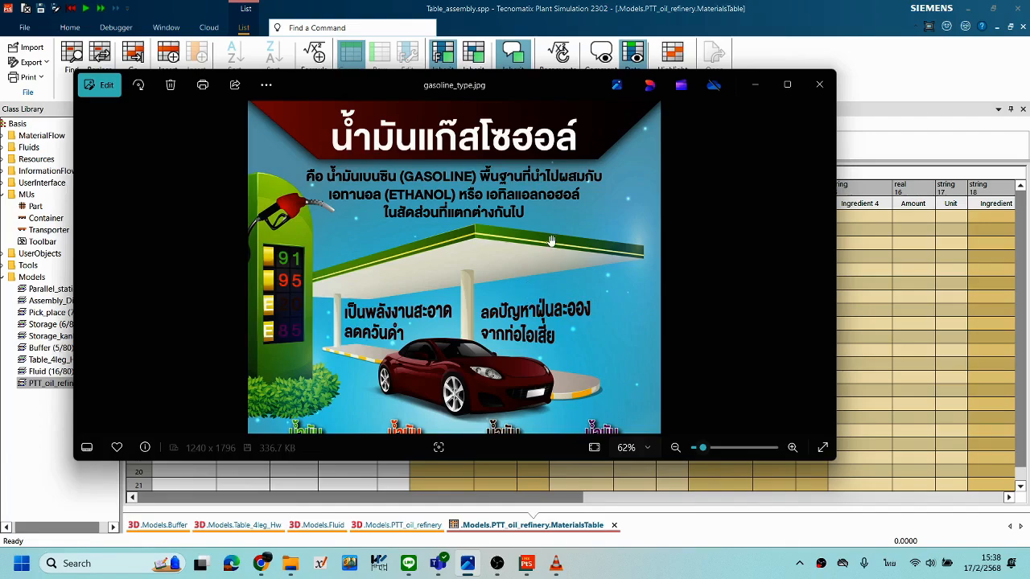
click(752, 91)
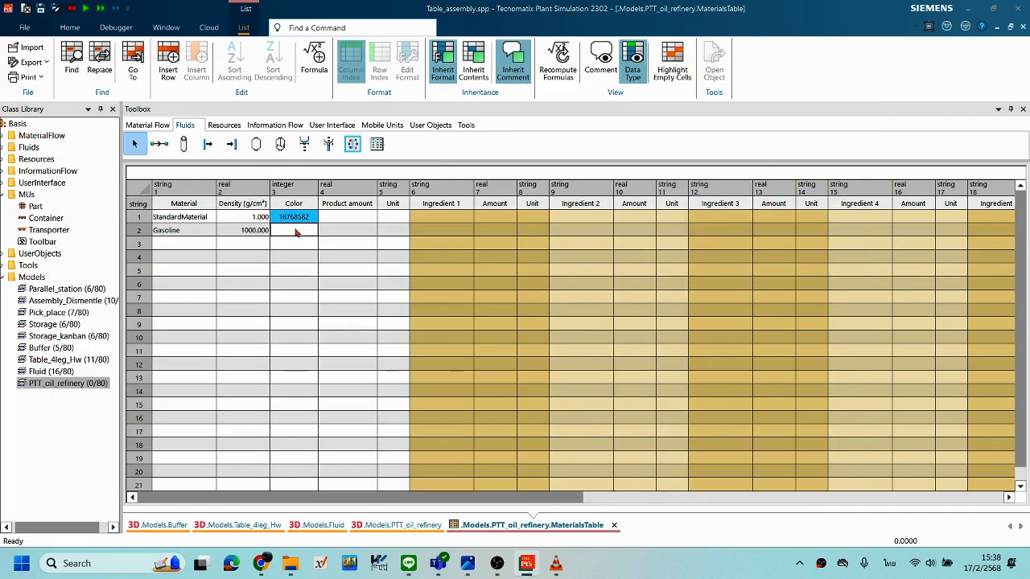
double_click(295, 231)
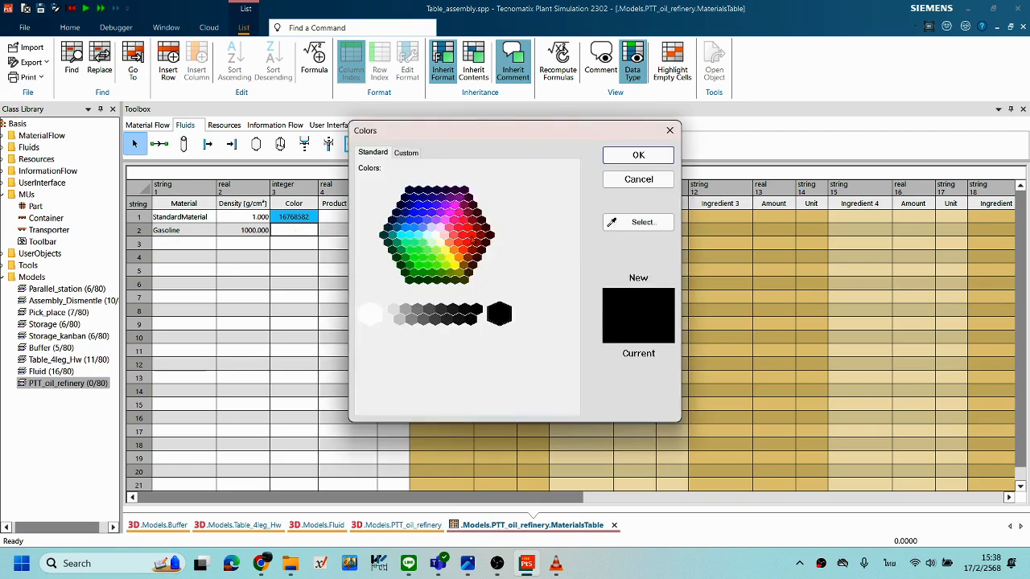
click(471, 235)
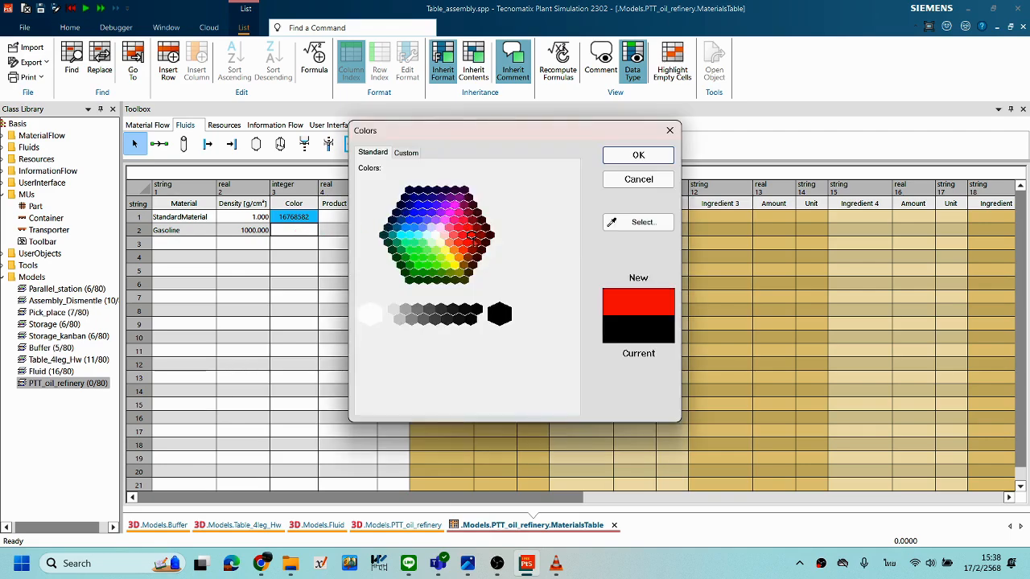
click(638, 156)
click(283, 258)
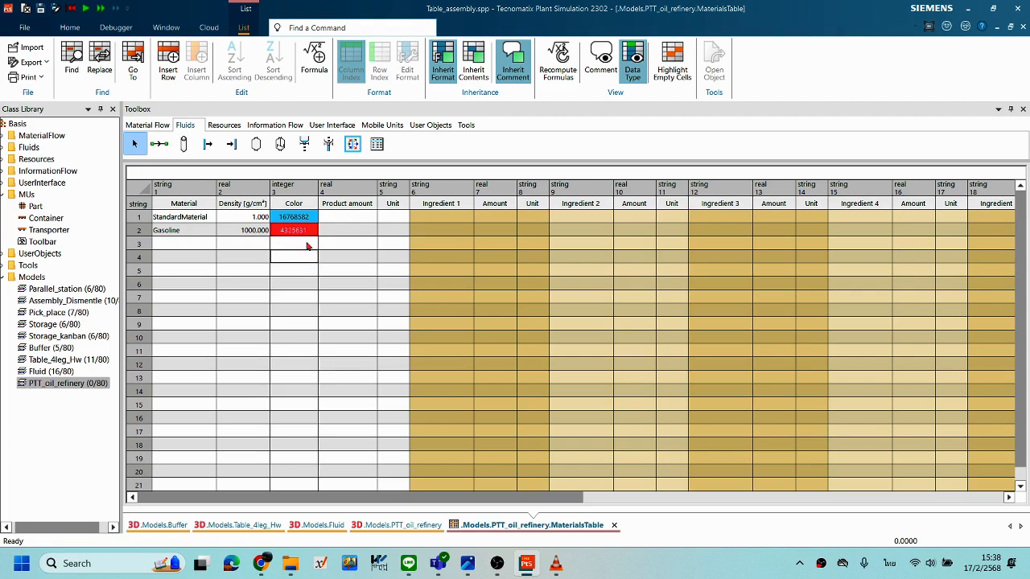
Add a material named Ethanol91 in row 3 with a density of 1000.
click(186, 246)
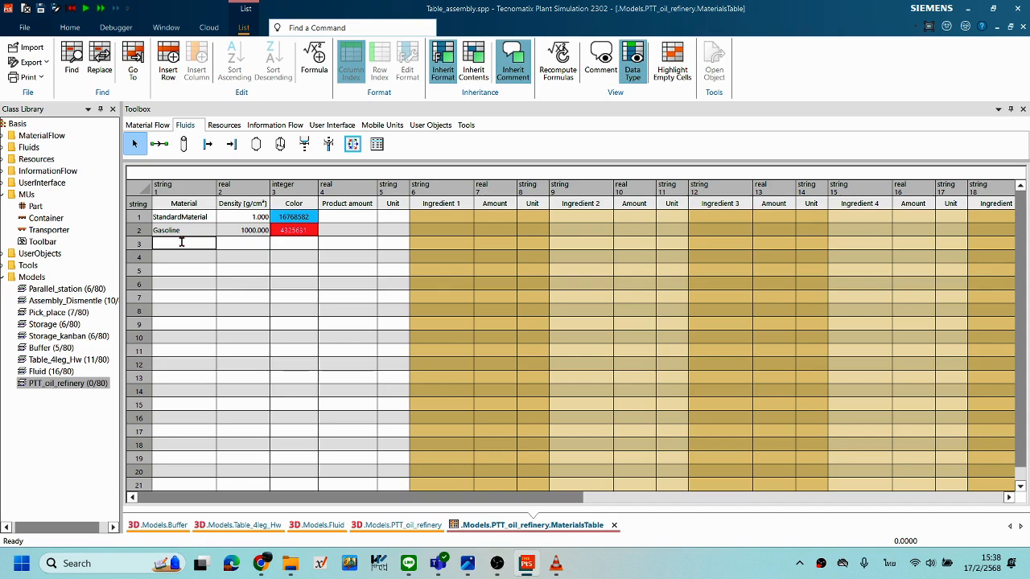
double_click(182, 241)
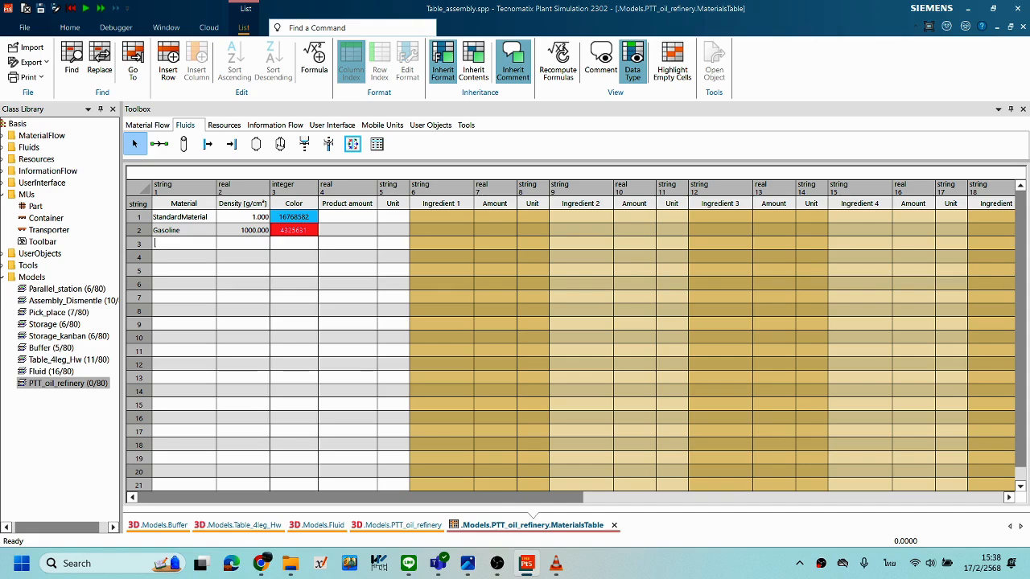
key(grave)
text(Ethanol91)
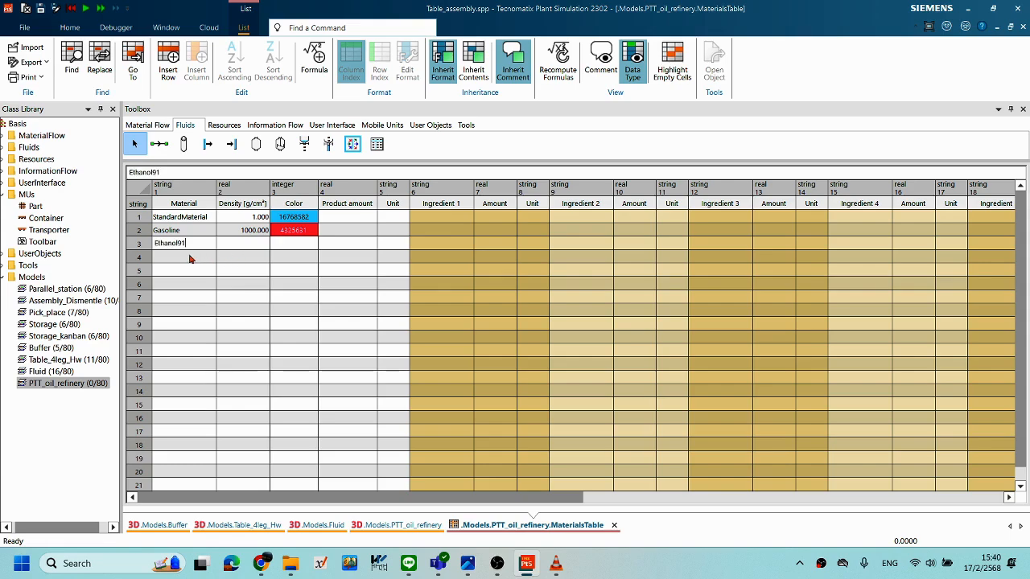
key(Return)
text(1000)
Set the color of the Ethanol91 material to green.
double_click(295, 243)
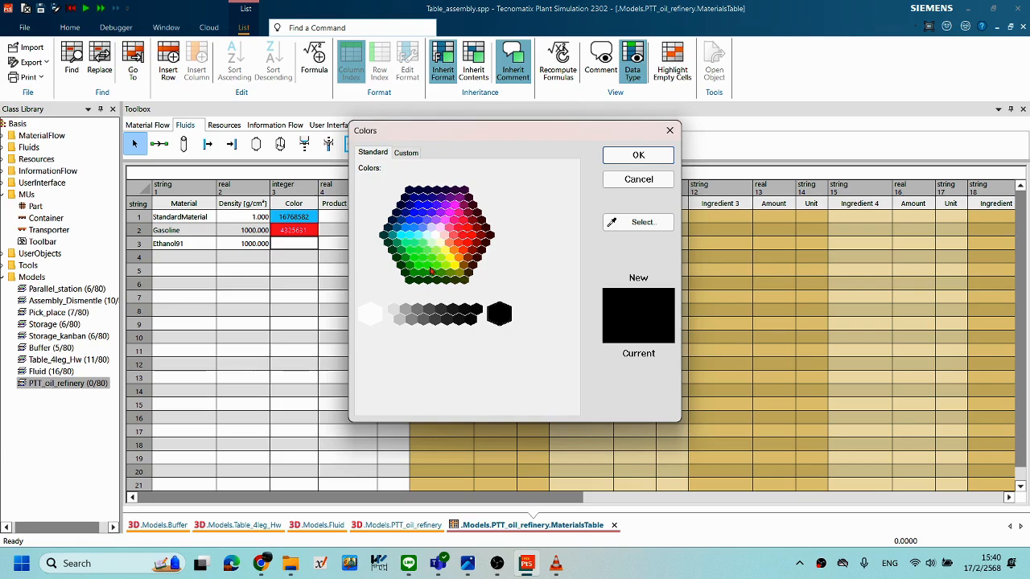
click(433, 270)
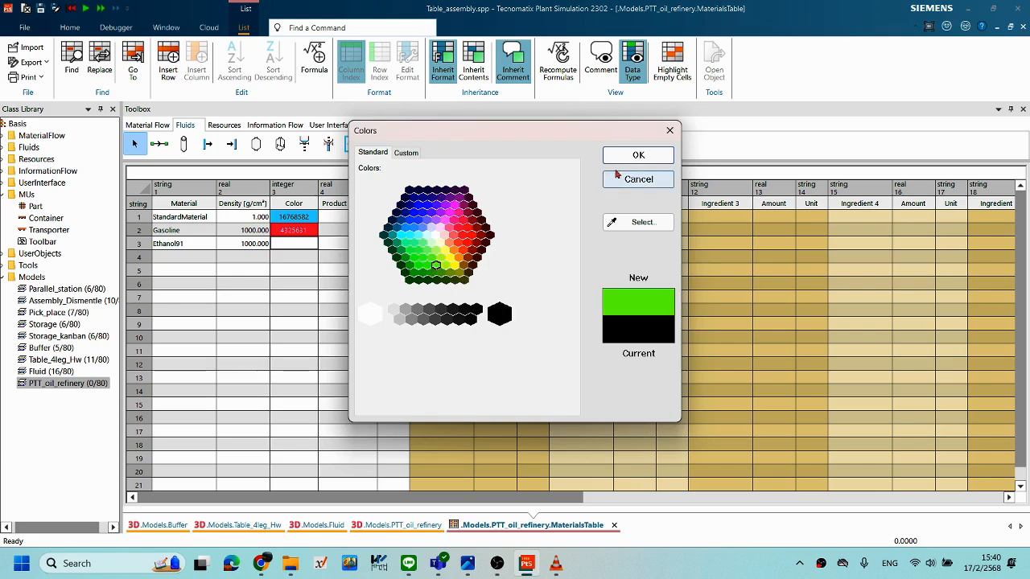
click(638, 154)
Add a material named Ethanol95 in row 4 with a density of 1000, consulting the gasoline type image for the grade.
click(184, 255)
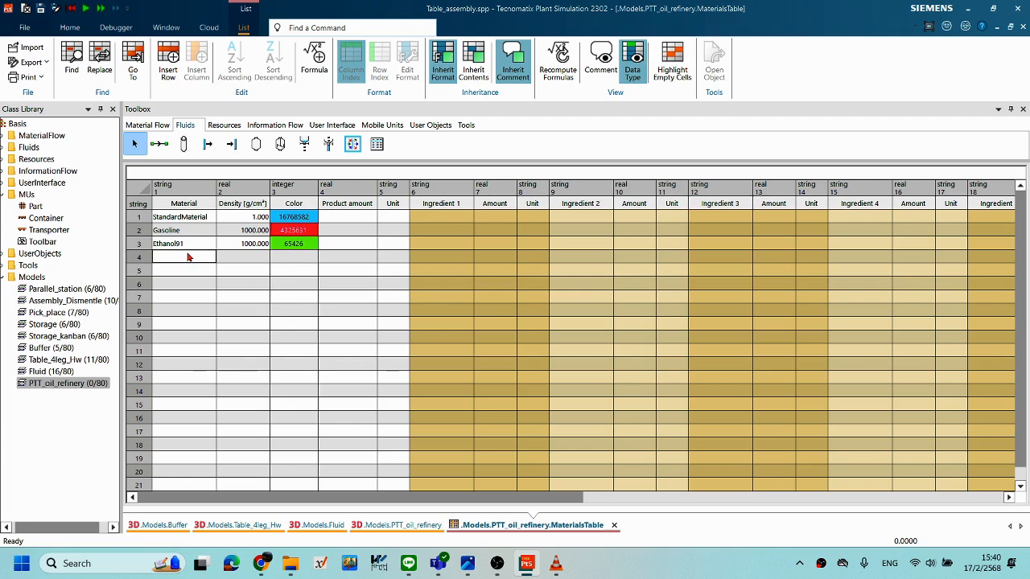
click(191, 252)
text(Ethanol)
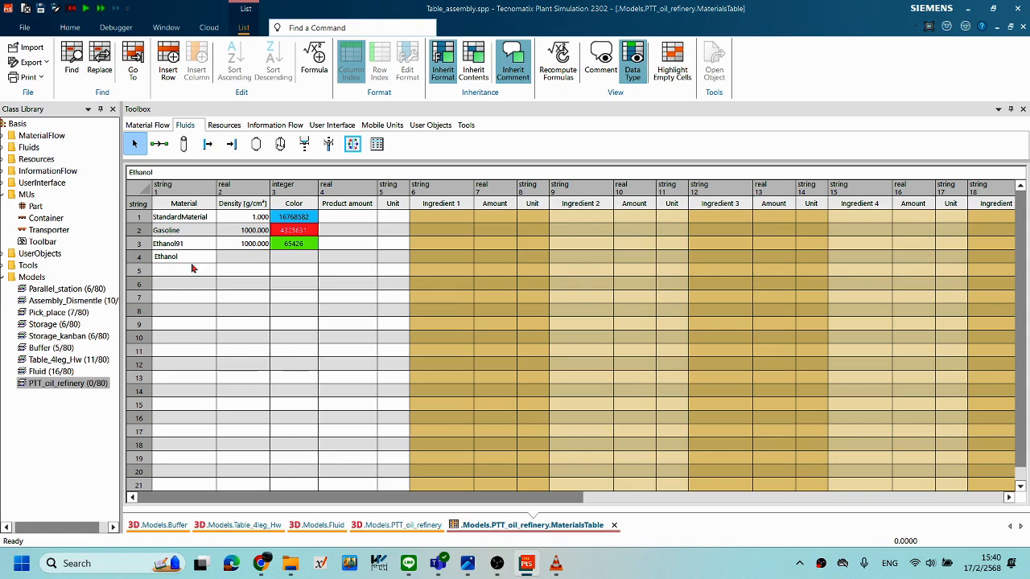
click(469, 565)
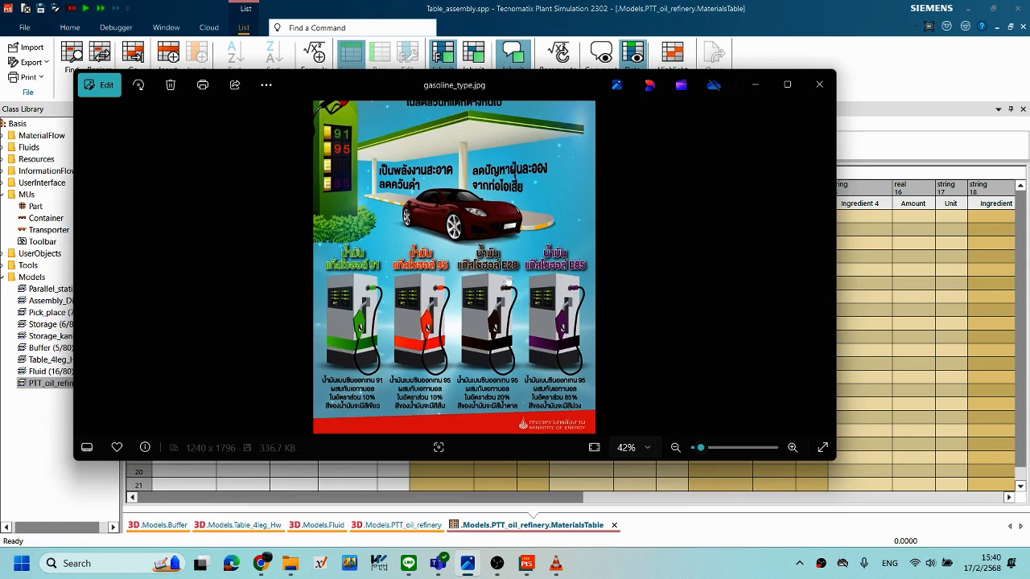
mouse_move(507, 243)
mouse_down()
mouse_move(507, 358)
mouse_move(506, 259)
mouse_up()
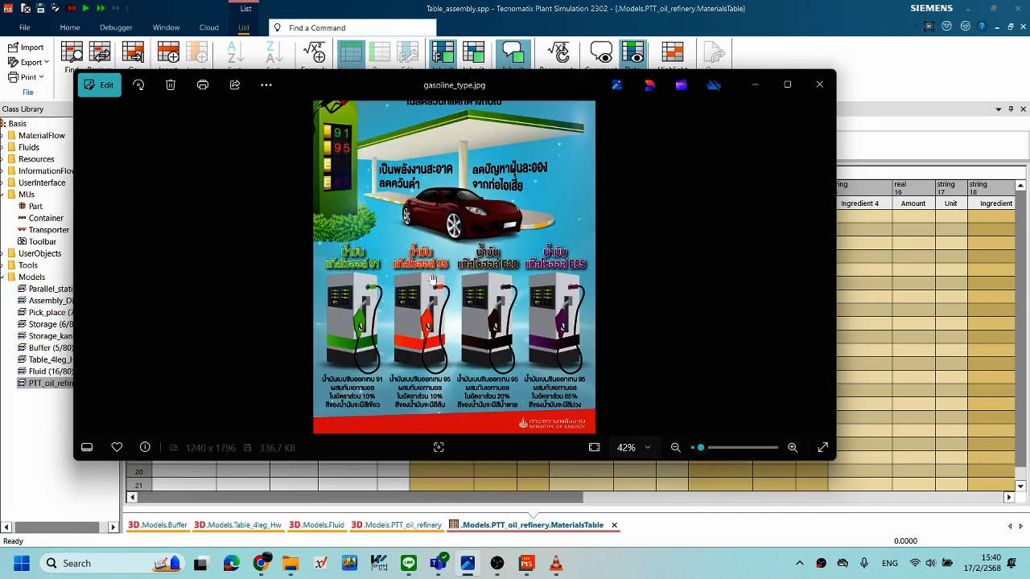
click(744, 84)
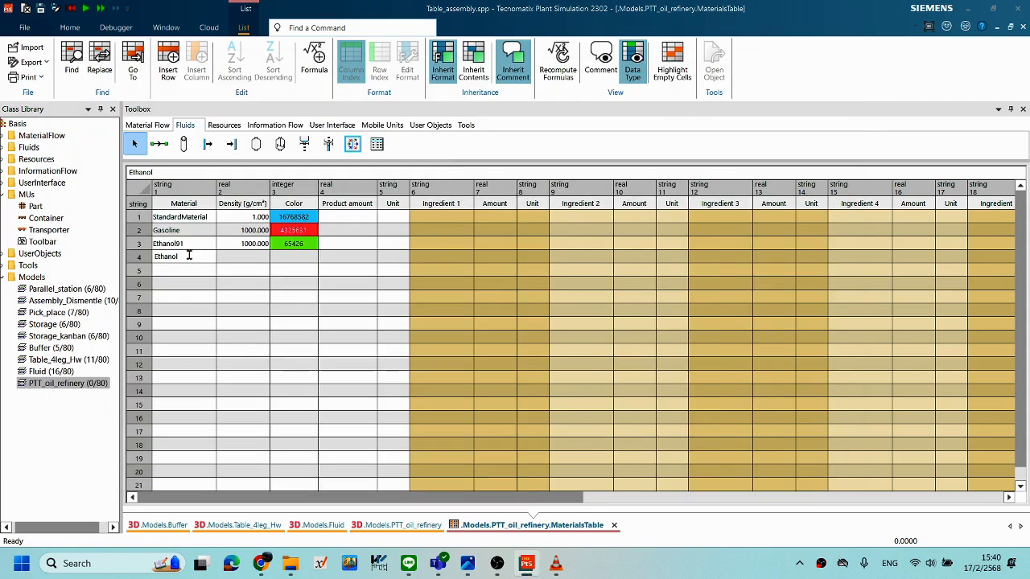
text(95)
click(247, 257)
text(1000)
Set the color of the Ethanol95 material to orange-red.
click(290, 257)
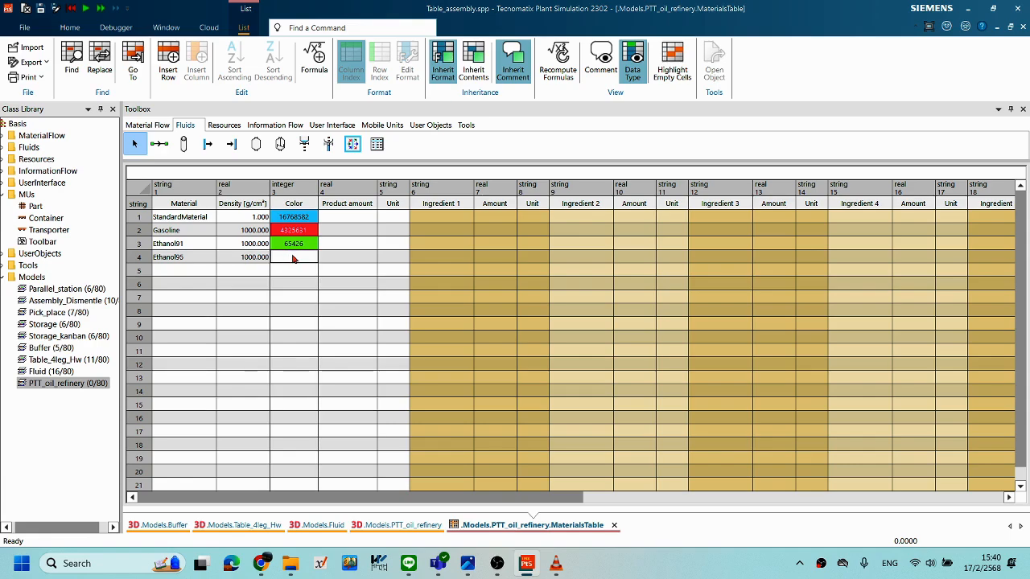
double_click(293, 258)
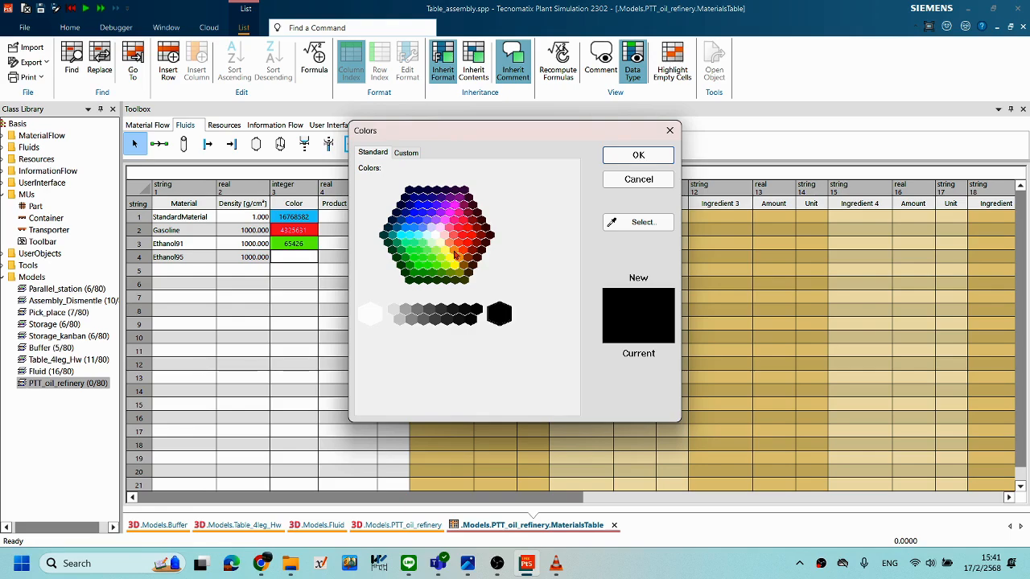
click(455, 252)
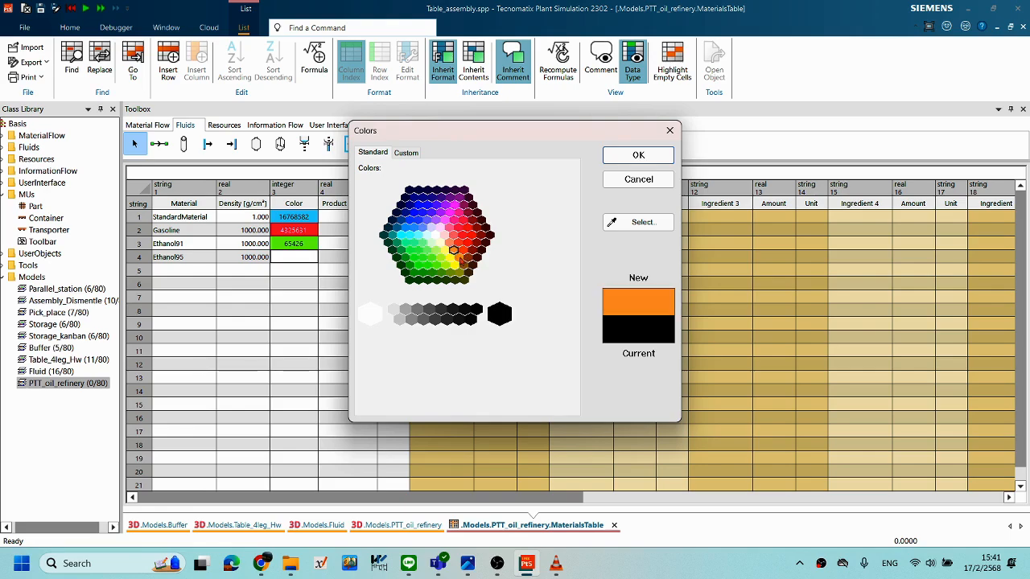
click(459, 258)
click(463, 250)
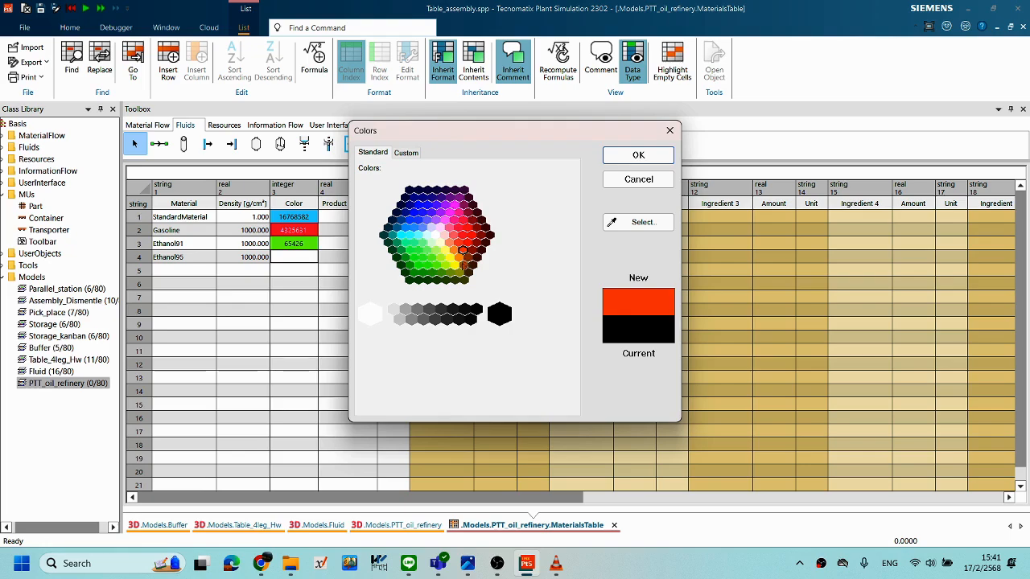
click(621, 156)
click(374, 296)
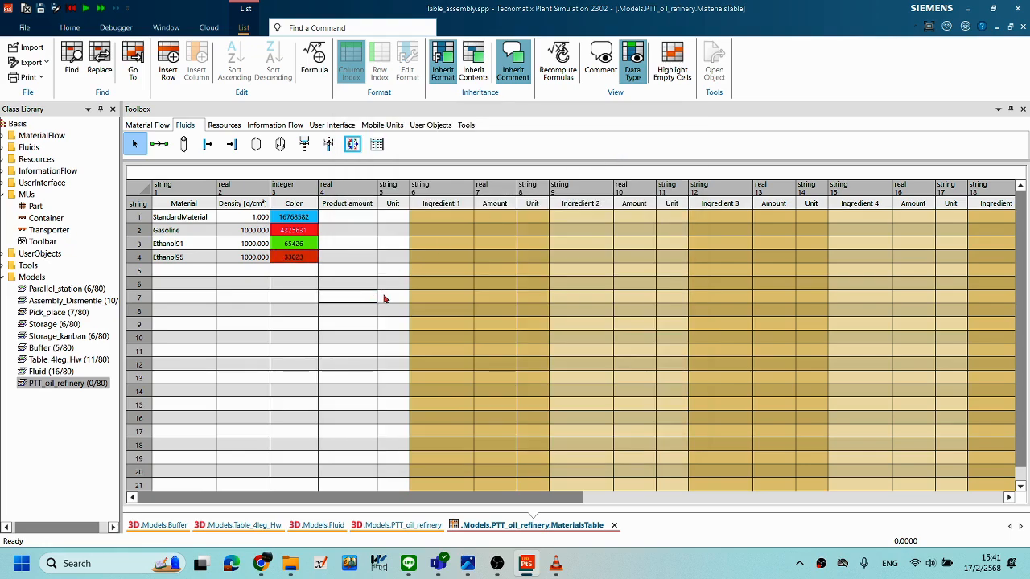
Change the Ethanol95 material's color to a lighter orange.
double_click(306, 258)
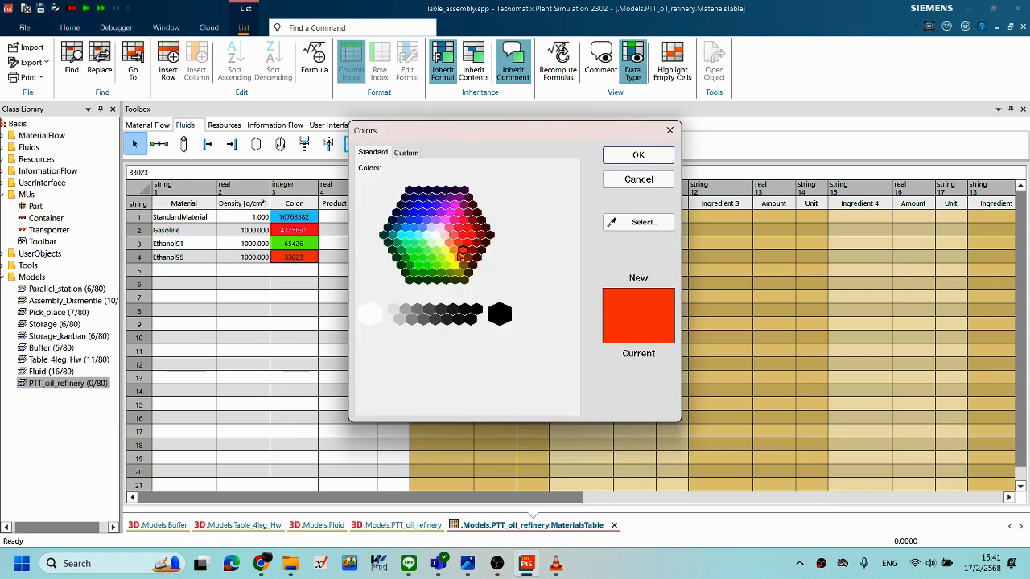
click(457, 255)
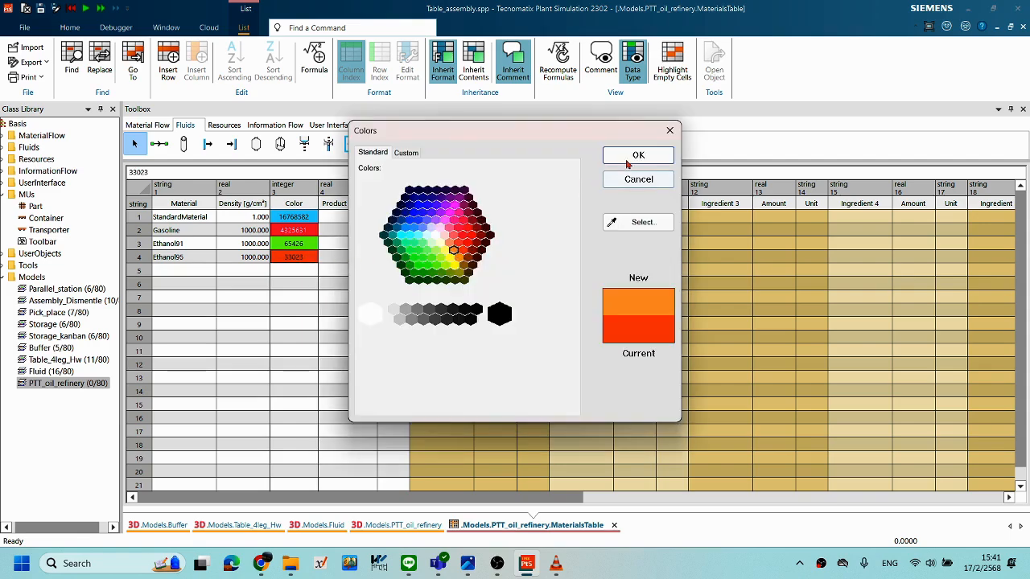
click(629, 158)
click(292, 284)
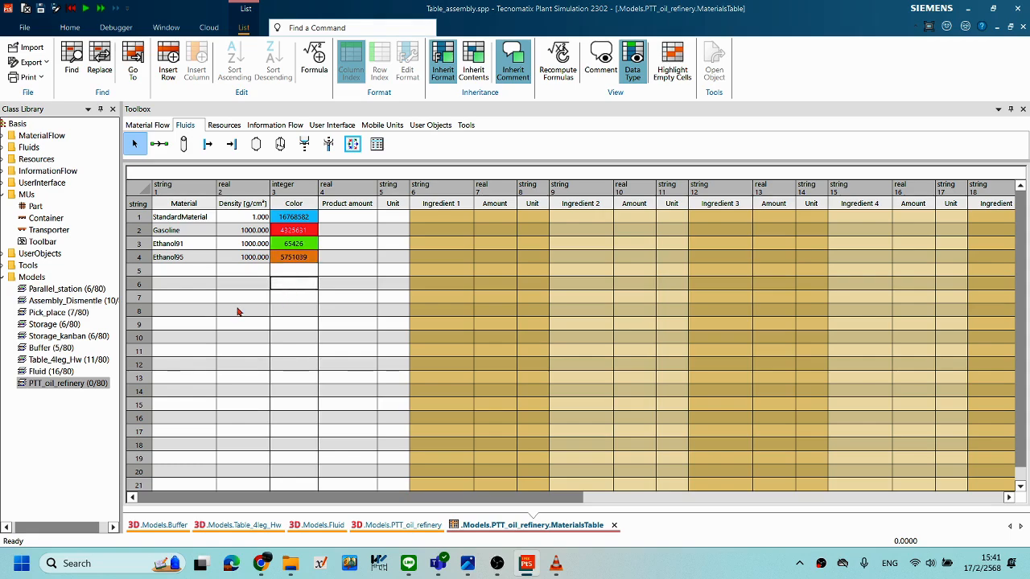
click(229, 309)
Add a material named Ethanol85 in row 5 with a density of 1000.
click(173, 271)
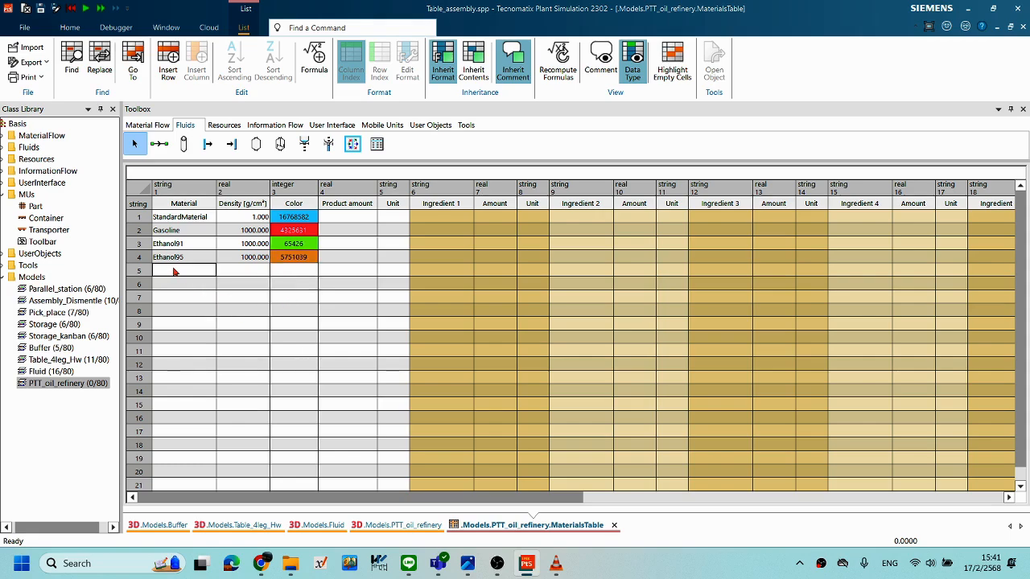
double_click(173, 271)
text(Ethanol85)
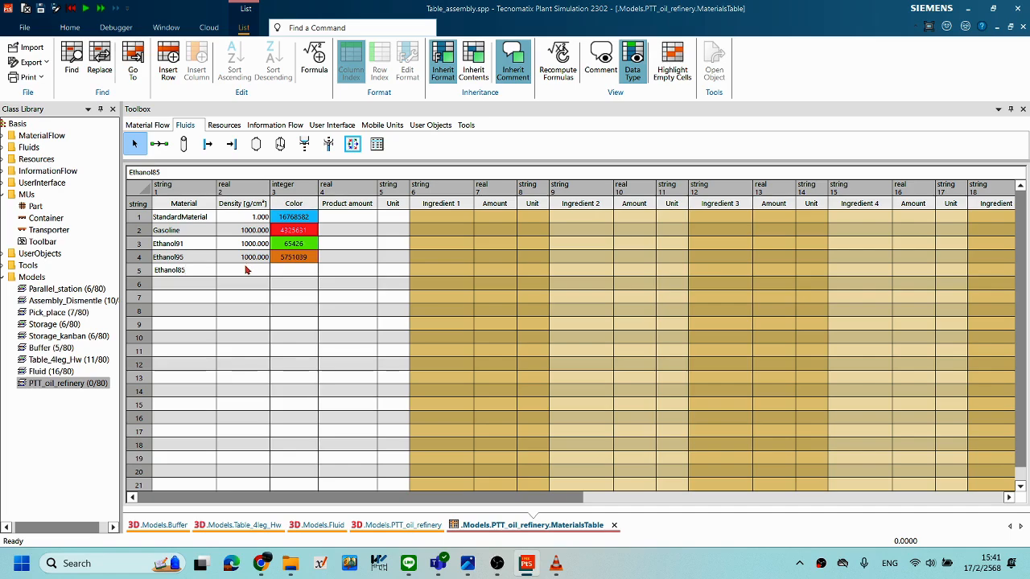
key(Return)
text(1000)
key(Return)
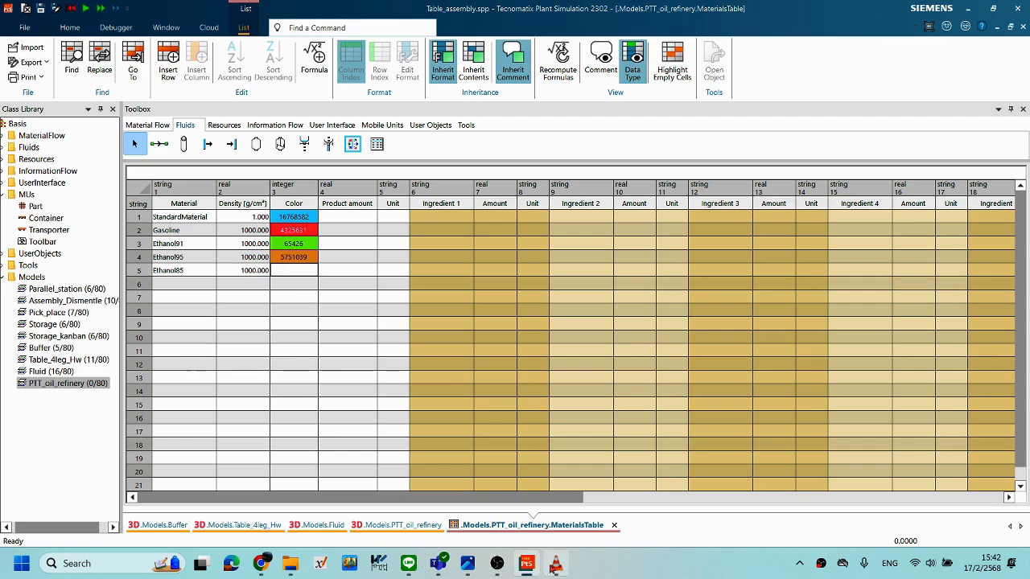
Check the pump colors in the gasoline type image and set the Ethanol85 material's color to purple.
click(465, 568)
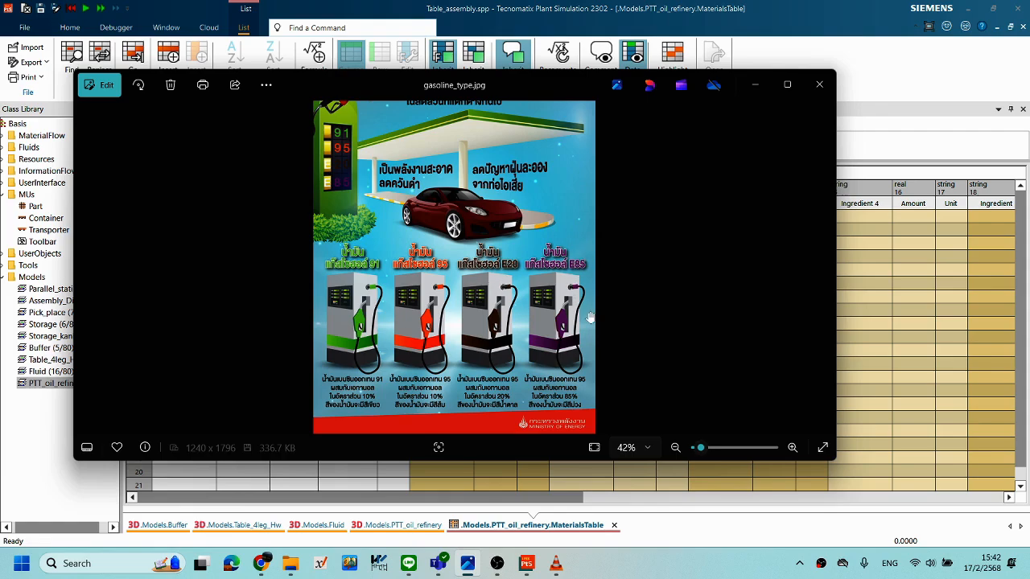
click(756, 86)
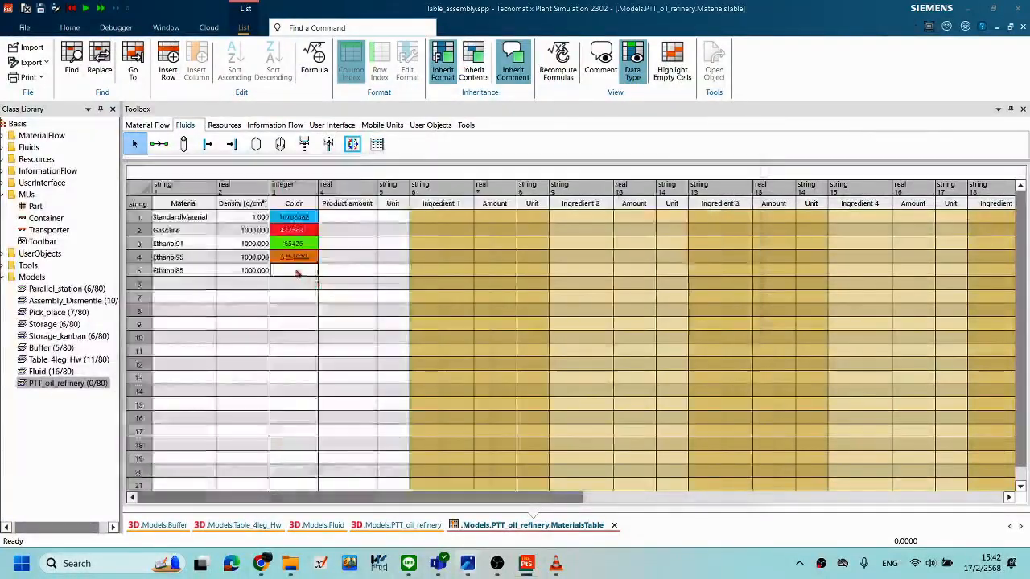
double_click(293, 272)
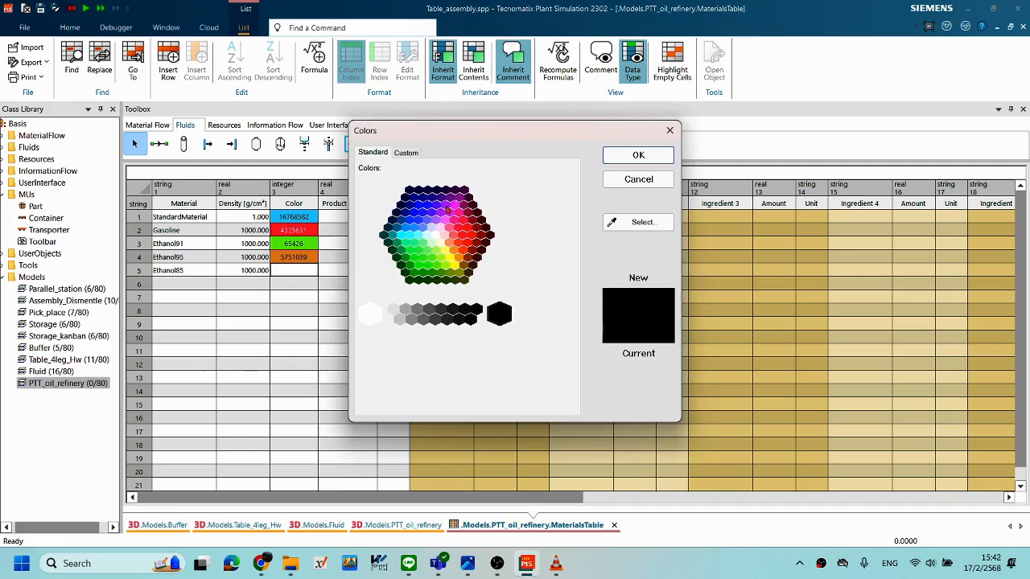
click(447, 209)
click(636, 156)
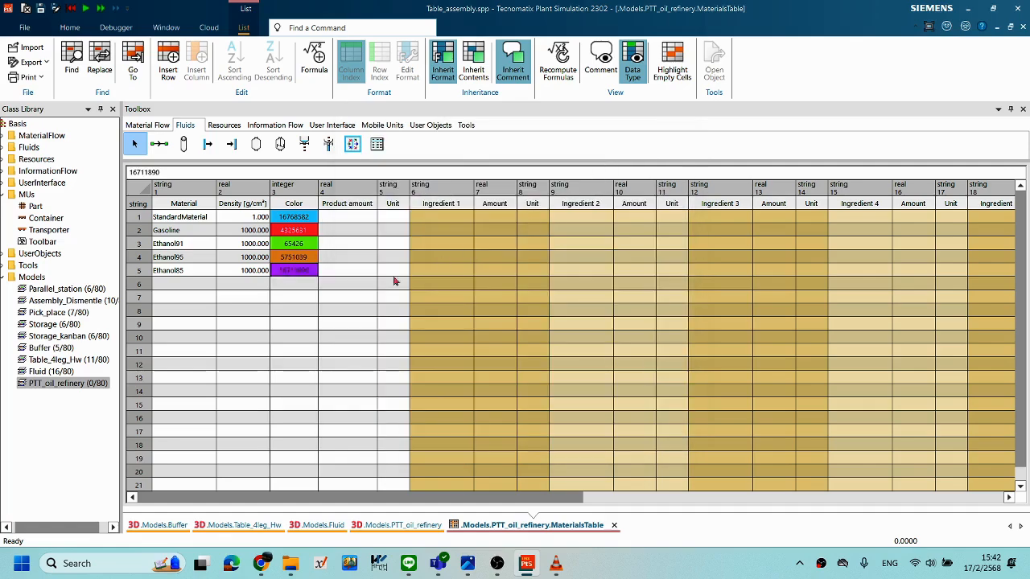
Add a material named Ethanol20 in row 6 with a density of 1000, consulting the gasoline type image for the grade.
click(177, 290)
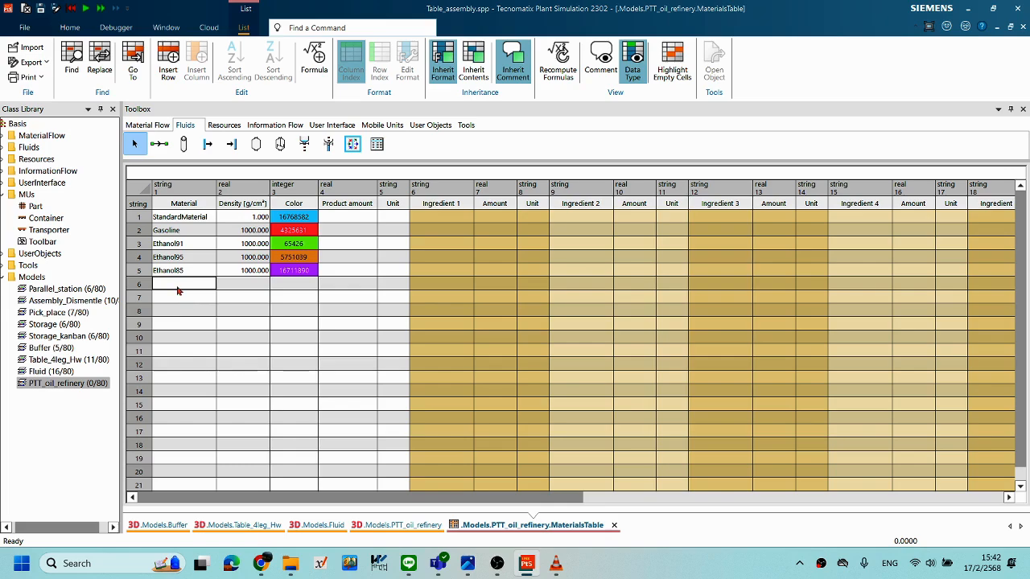
click(467, 563)
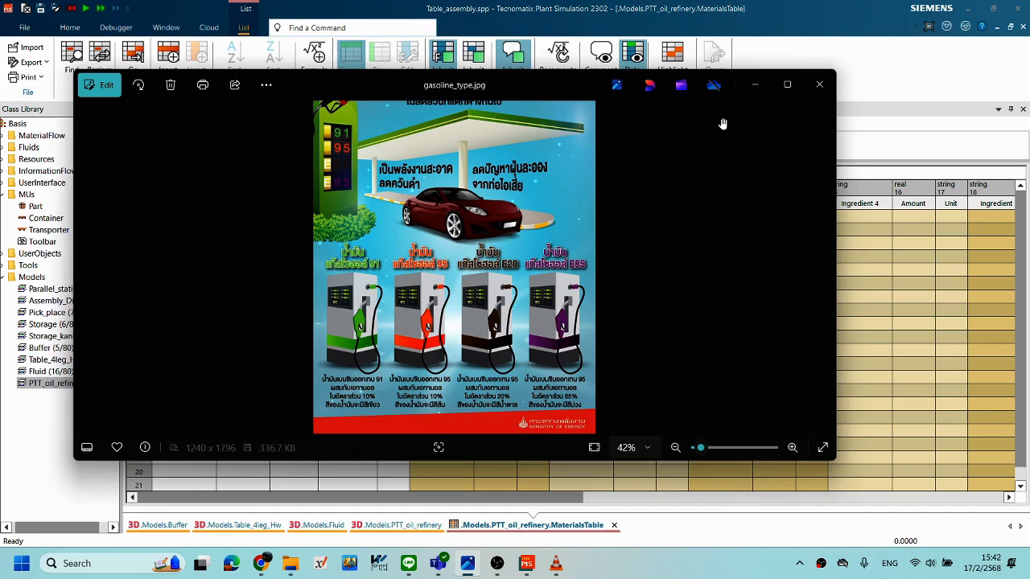
click(751, 90)
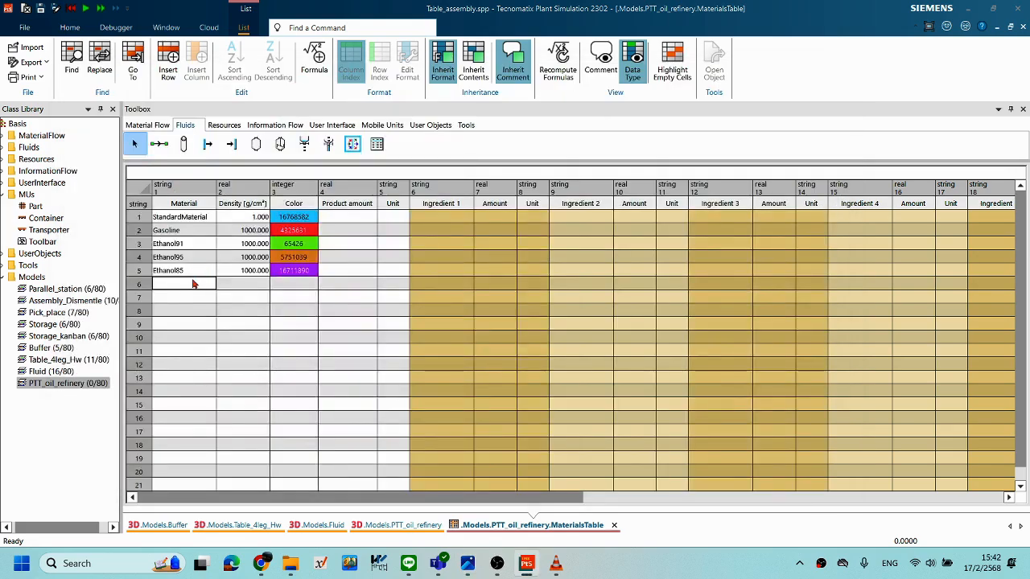
click(193, 280)
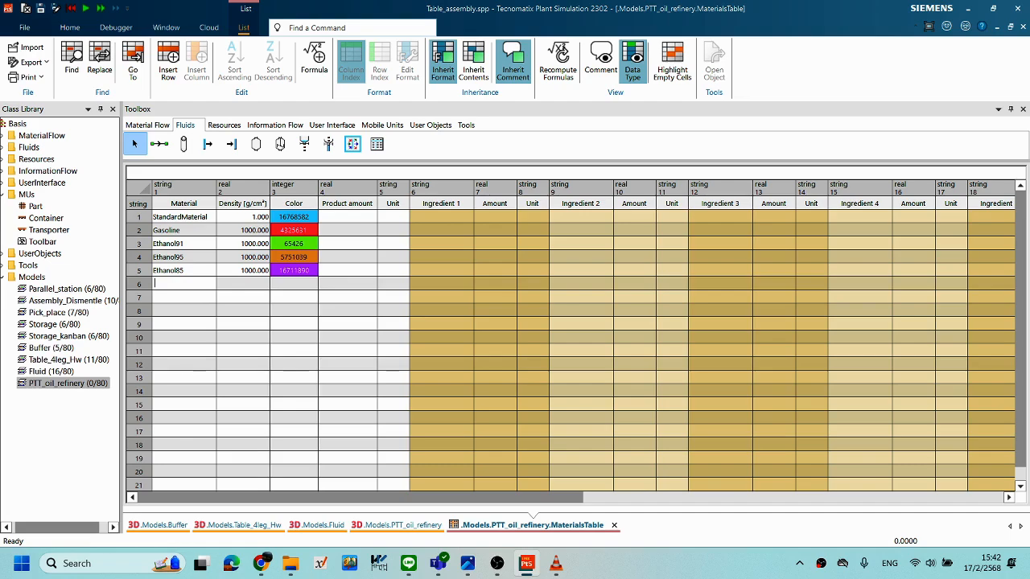
text(Ethanol20)
click(245, 281)
text(1000)
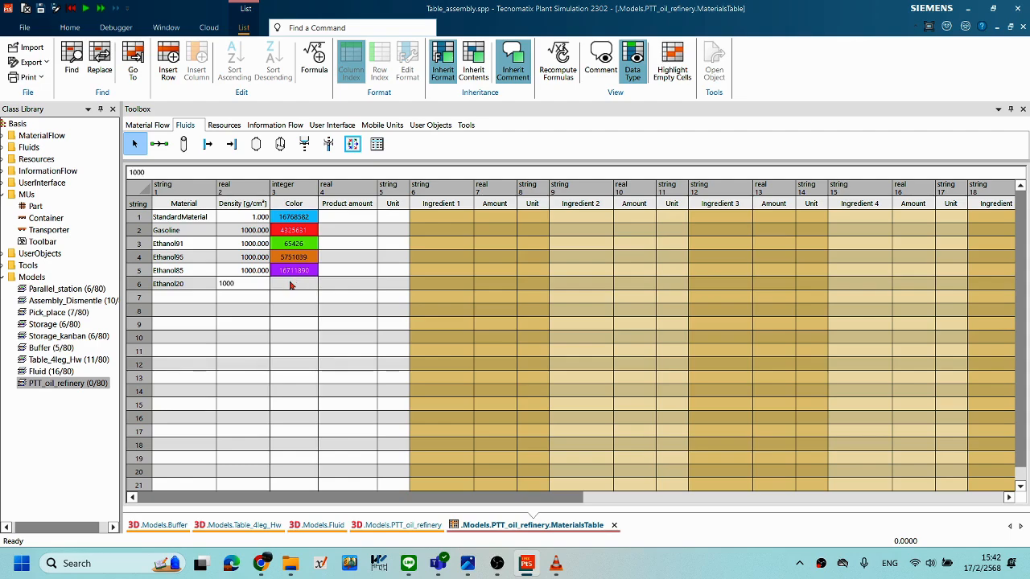
Set the Ethanol20 material's color to dark brown.
click(294, 287)
double_click(303, 289)
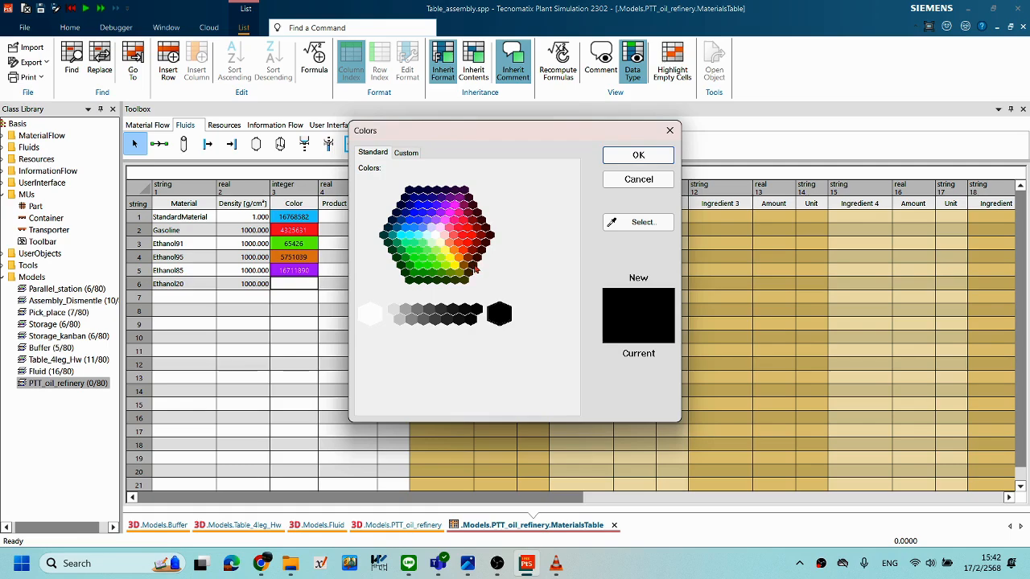
click(475, 269)
click(638, 154)
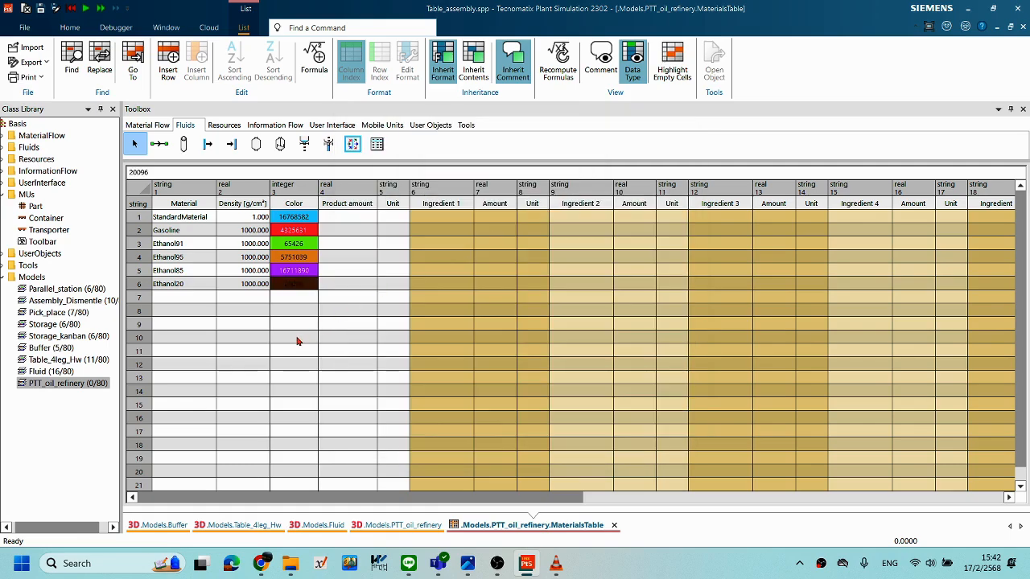
click(296, 341)
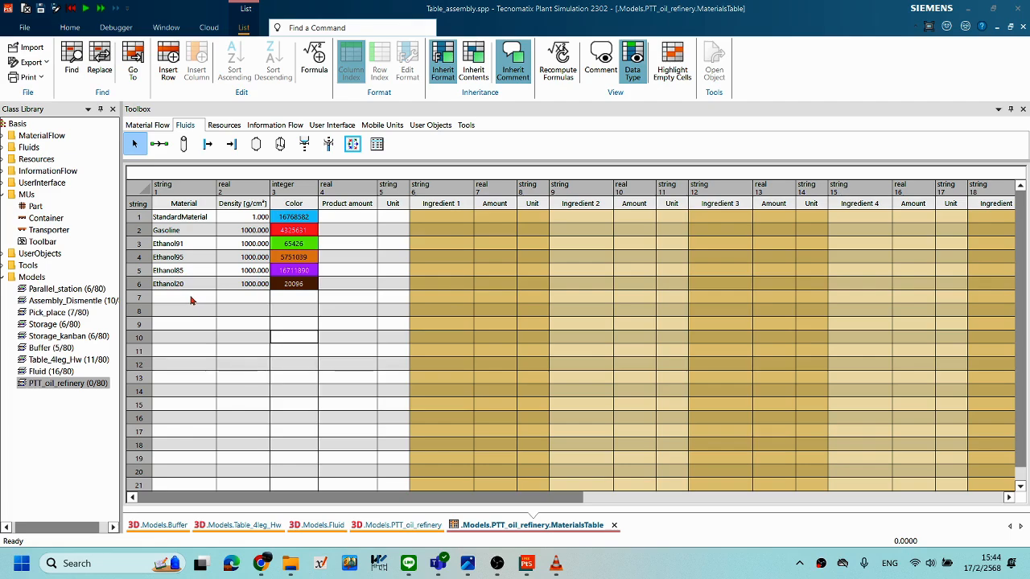
Add a material named Ethanol in row 7 with a density of 1000.
double_click(190, 296)
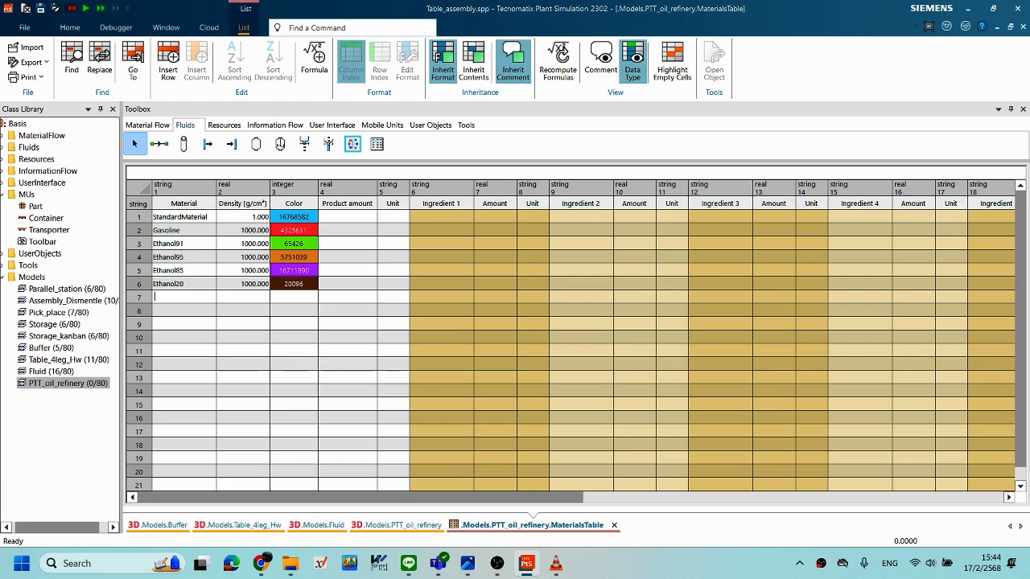
text(Ethanol)
key(Return)
click(221, 295)
text(1000)
click(290, 302)
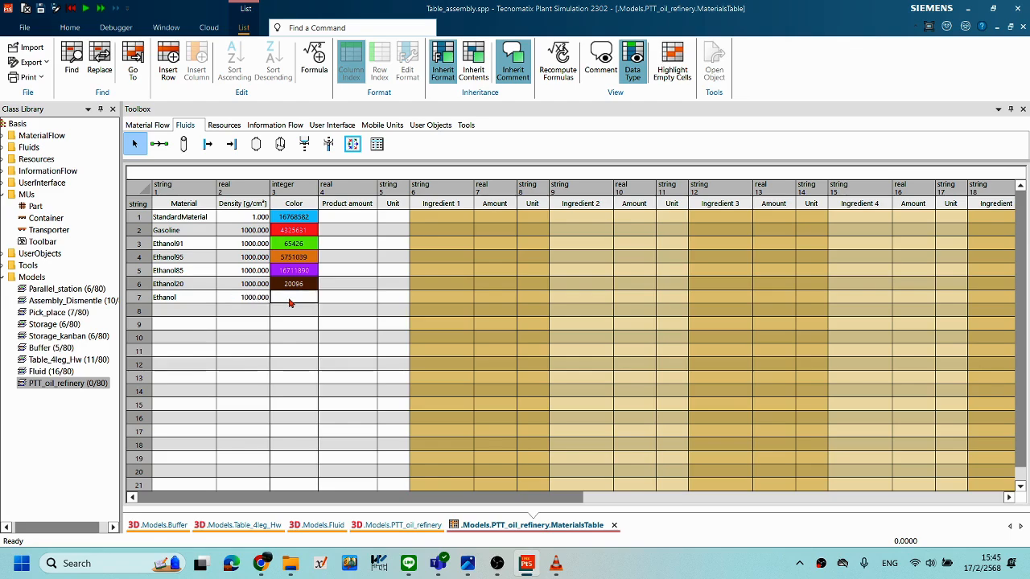
Set the color of the Ethanol material in row 7 to blue.
double_click(298, 303)
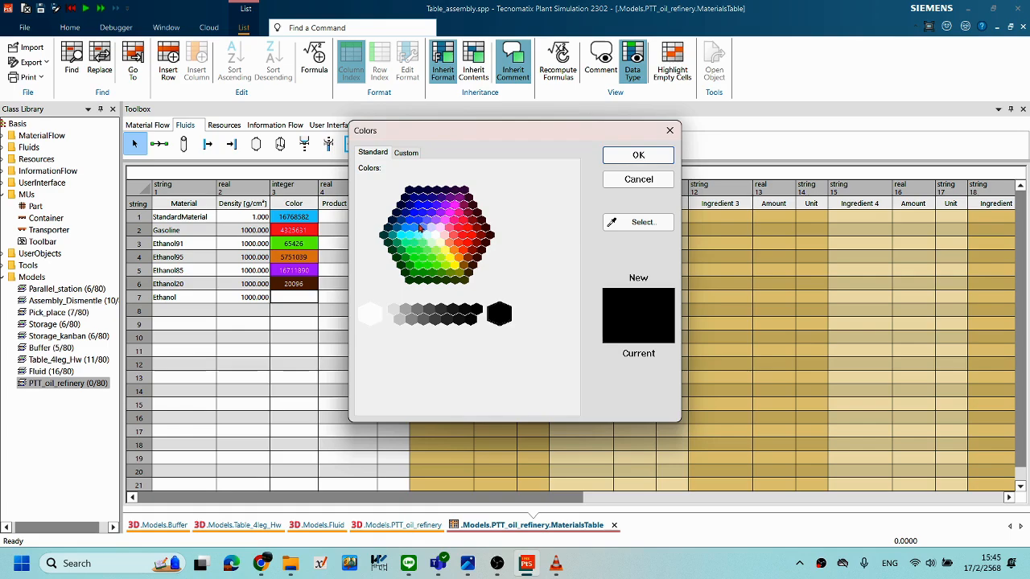
click(418, 219)
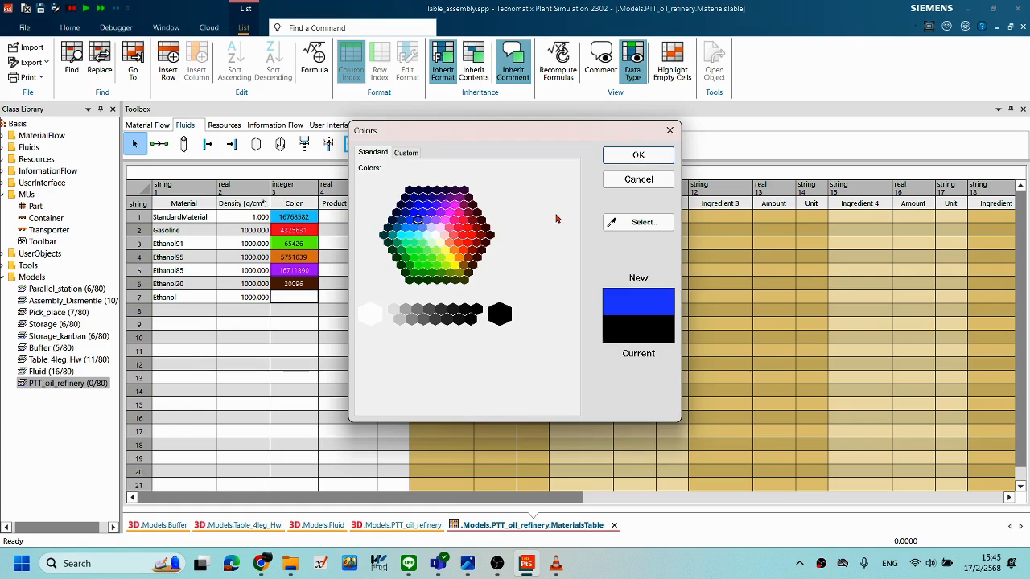
click(638, 156)
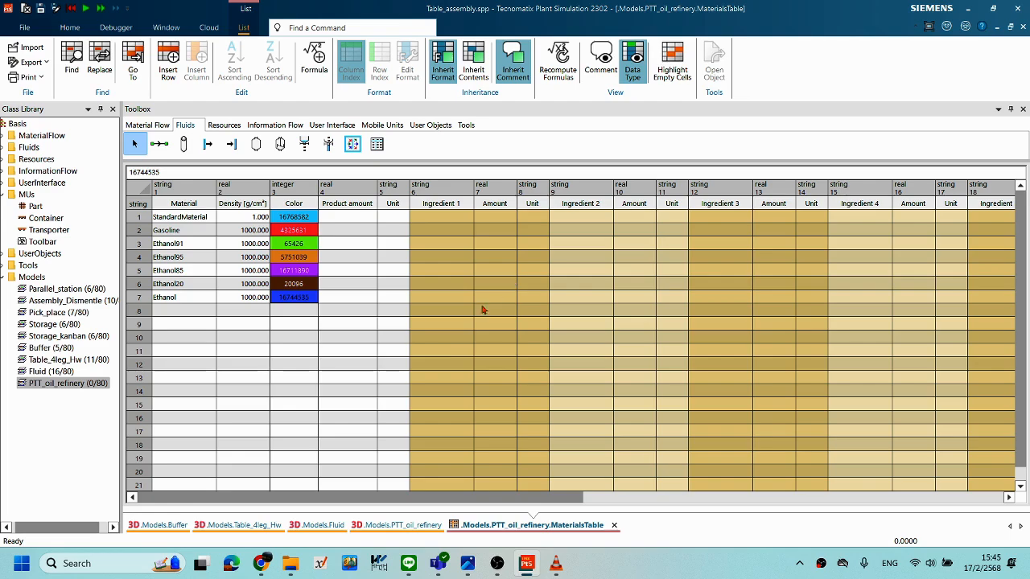
click(303, 299)
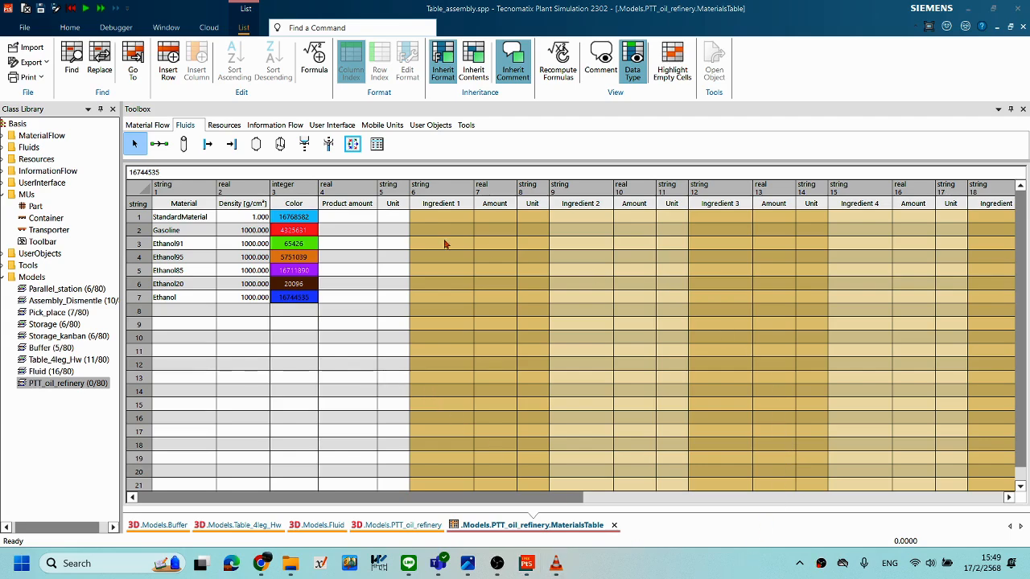
click(305, 233)
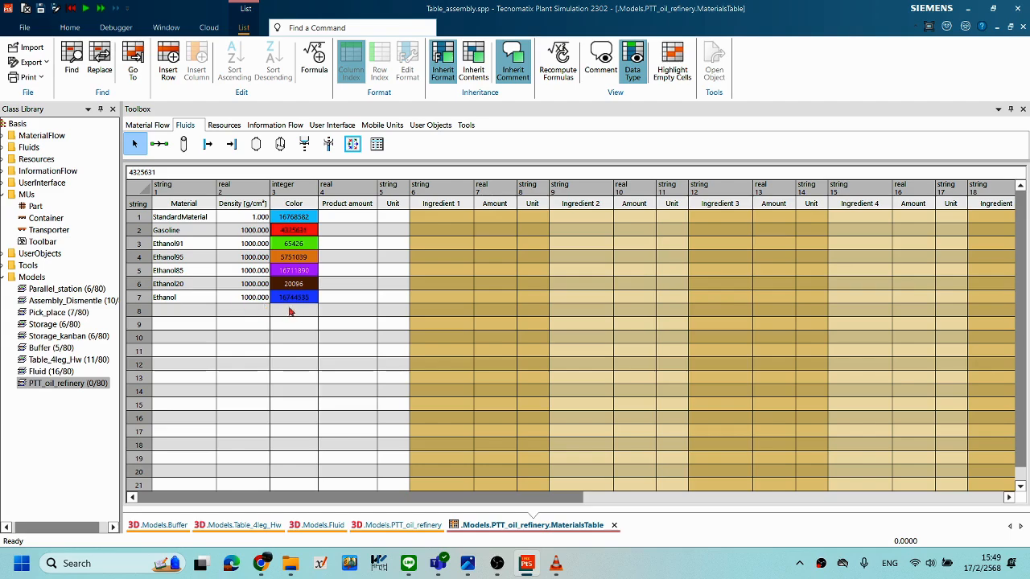
Return to the PTT_oil_refinery 3D frame, briefly reopening the MaterialsTable from it to check the fuel list.
click(402, 526)
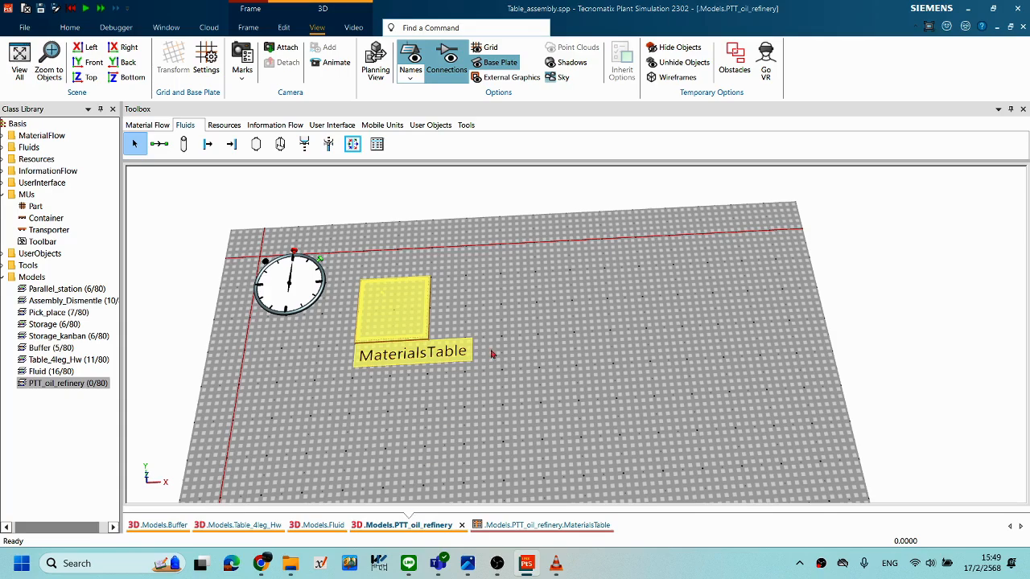
double_click(402, 315)
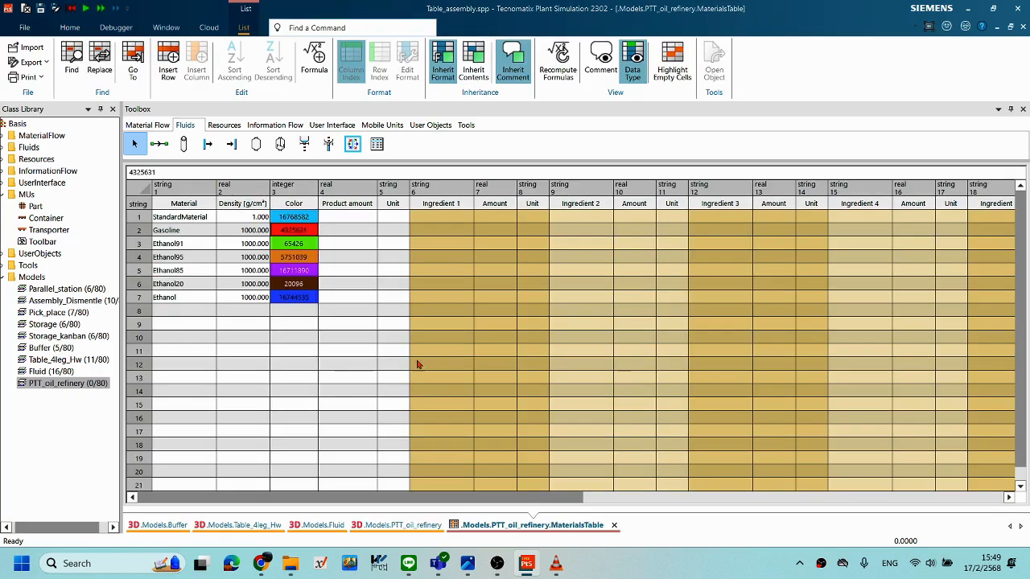
click(390, 527)
middle_drag(514, 313, 515, 318)
right_drag(593, 409, 512, 327)
click(472, 307)
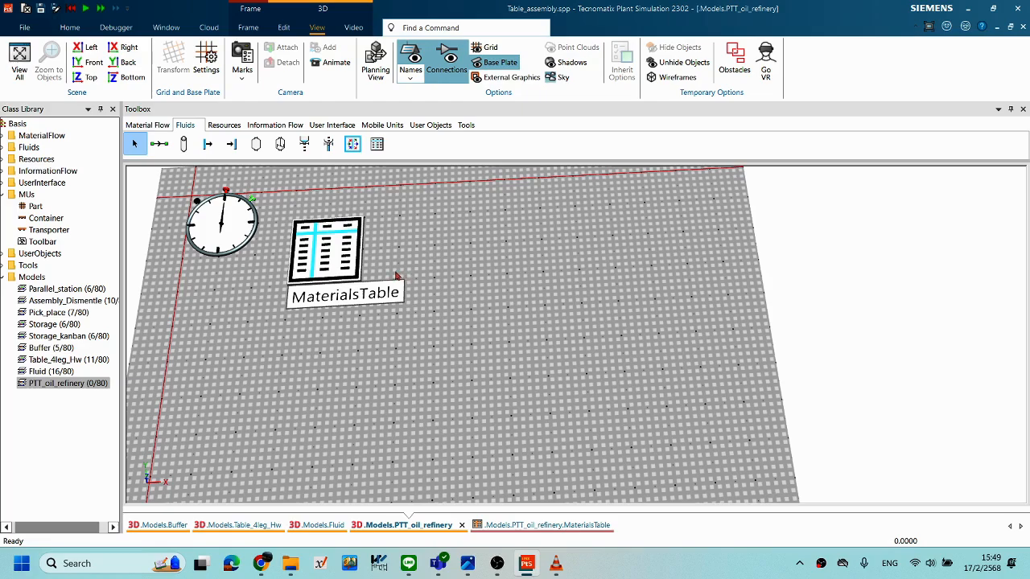
mouse_move(451, 345)
middle_down()
mouse_move(450, 331)
mouse_move(466, 361)
mouse_move(467, 333)
middle_up()
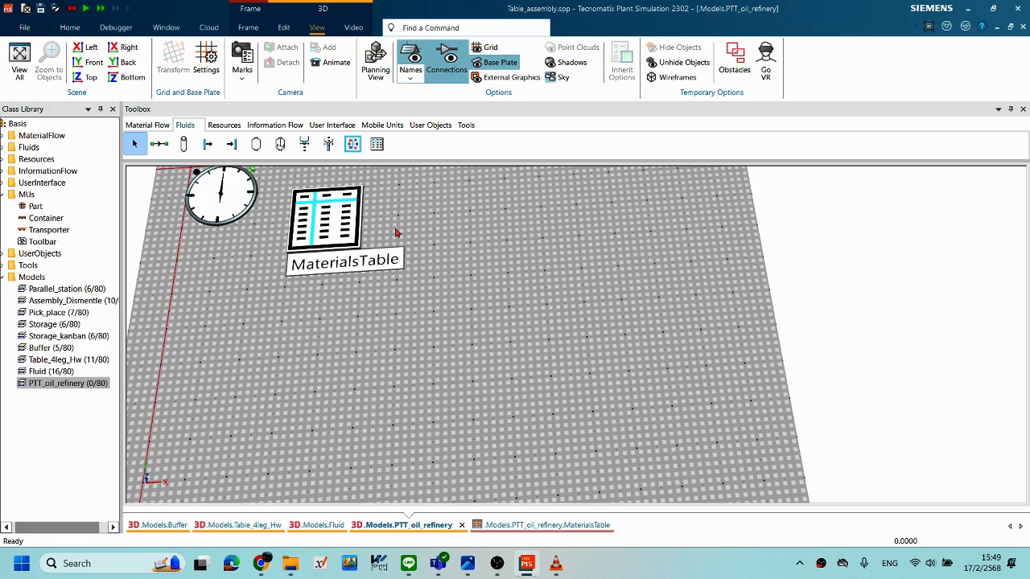
Place two FluidSource objects in the frame, one in front of the other, on the side below the clock.
click(208, 145)
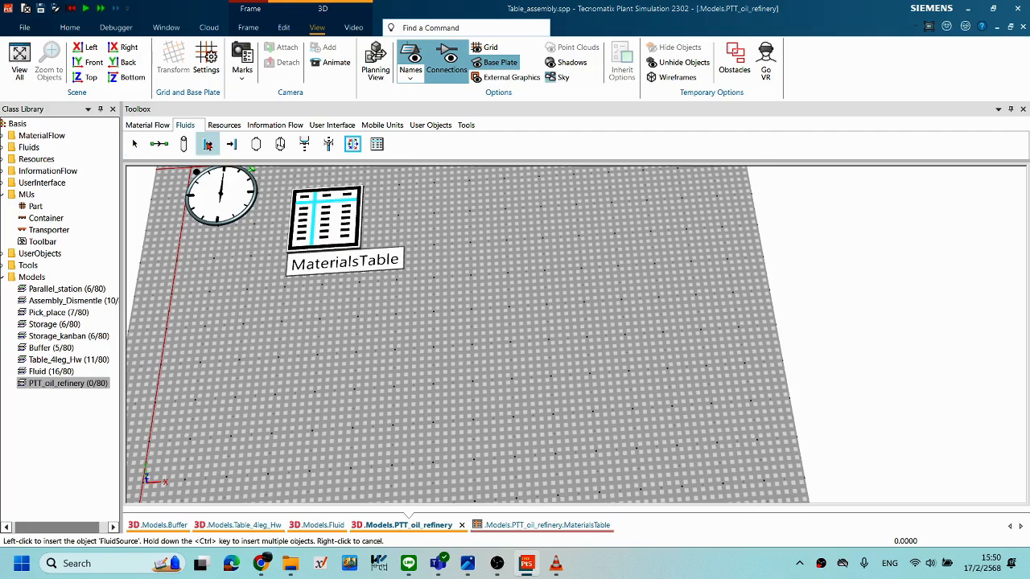
click(208, 145)
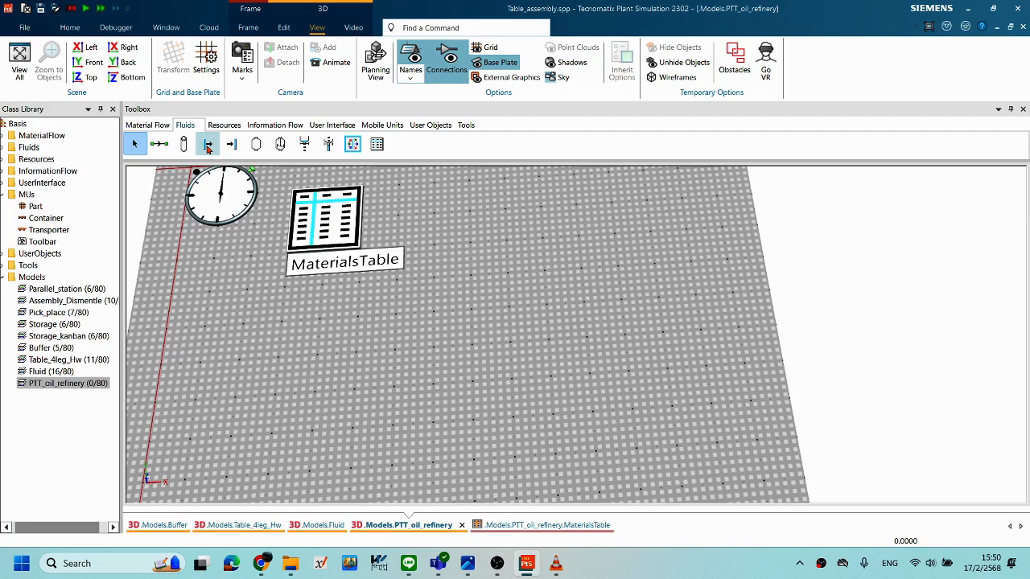
drag(207, 145, 236, 322)
drag(207, 144, 211, 224)
drag(228, 358, 241, 427)
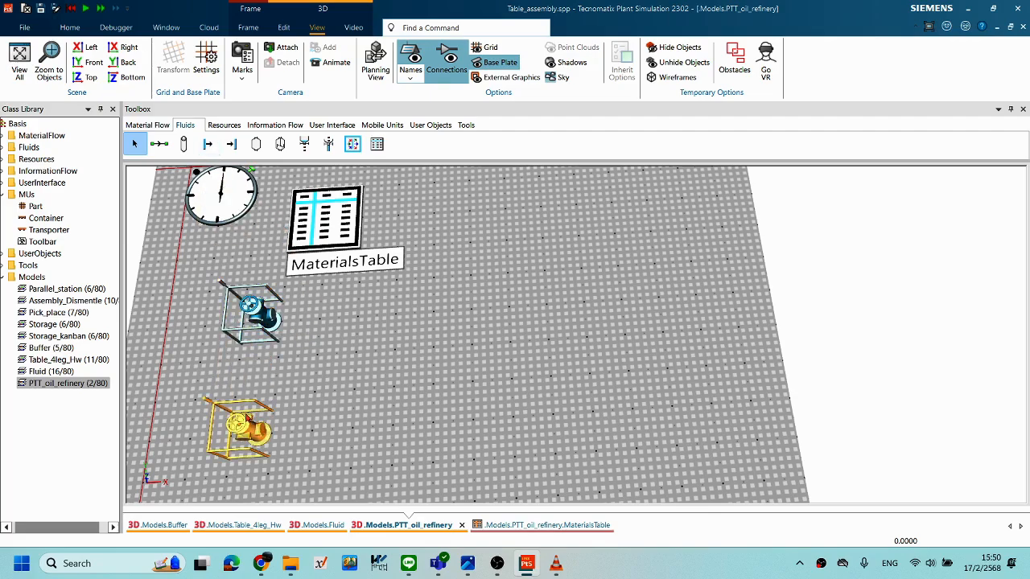
Place a mixer tank in the middle of the frame and a FluidDrain on its far side from the fluid sources.
middle_drag(345, 322, 332, 235)
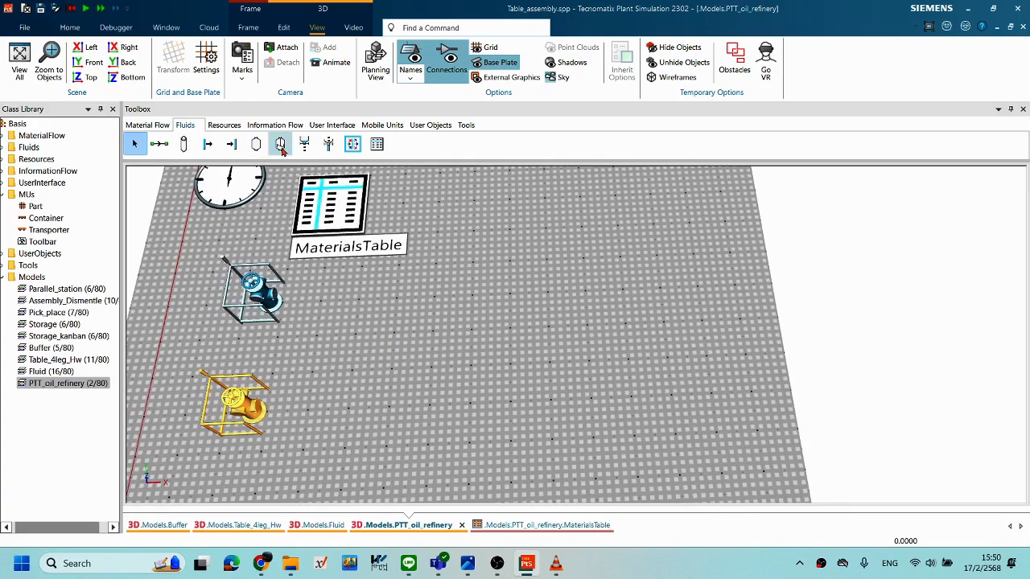
drag(282, 151, 506, 370)
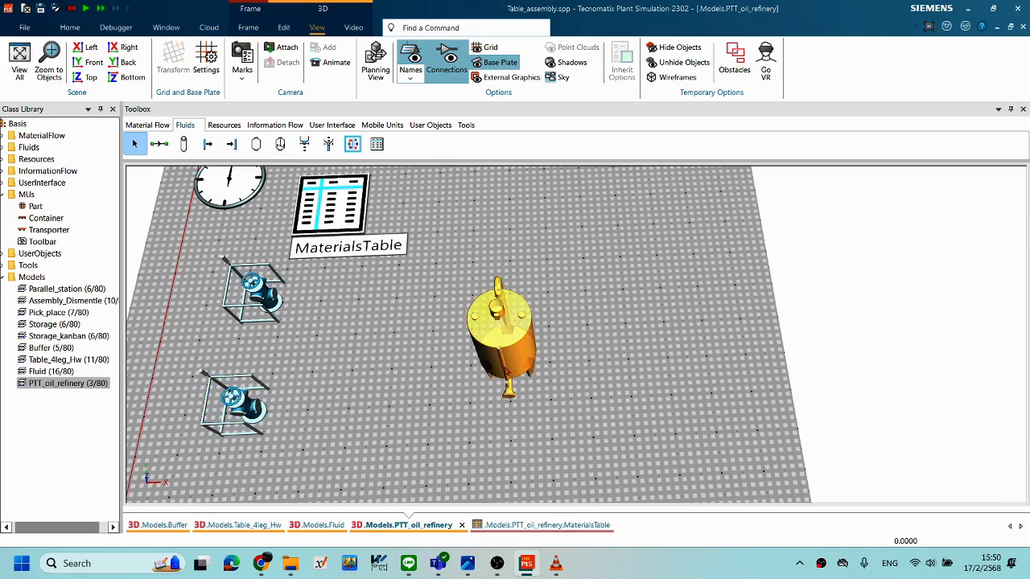
middle_drag(471, 347, 476, 341)
drag(531, 342, 542, 342)
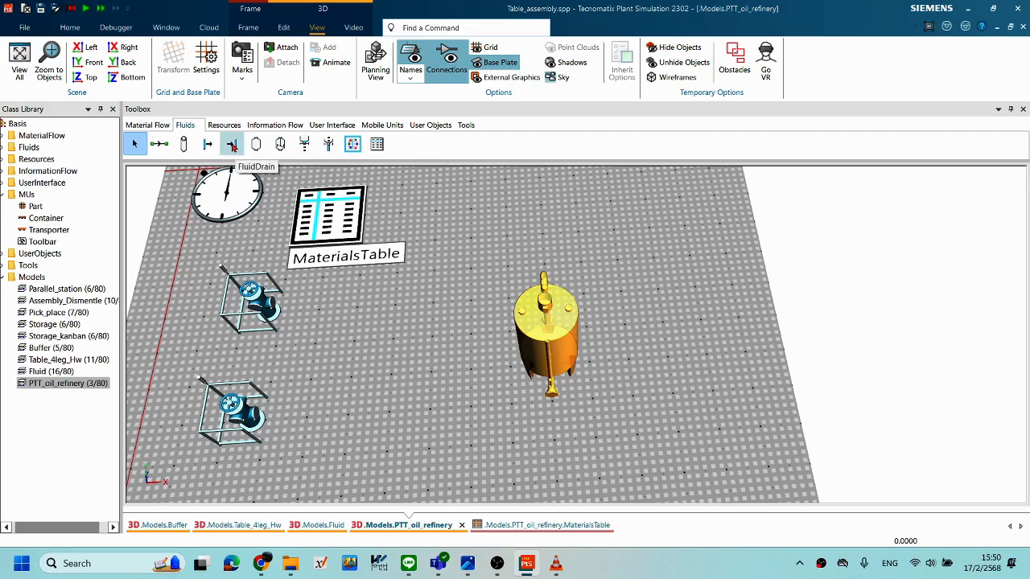
drag(232, 145, 750, 360)
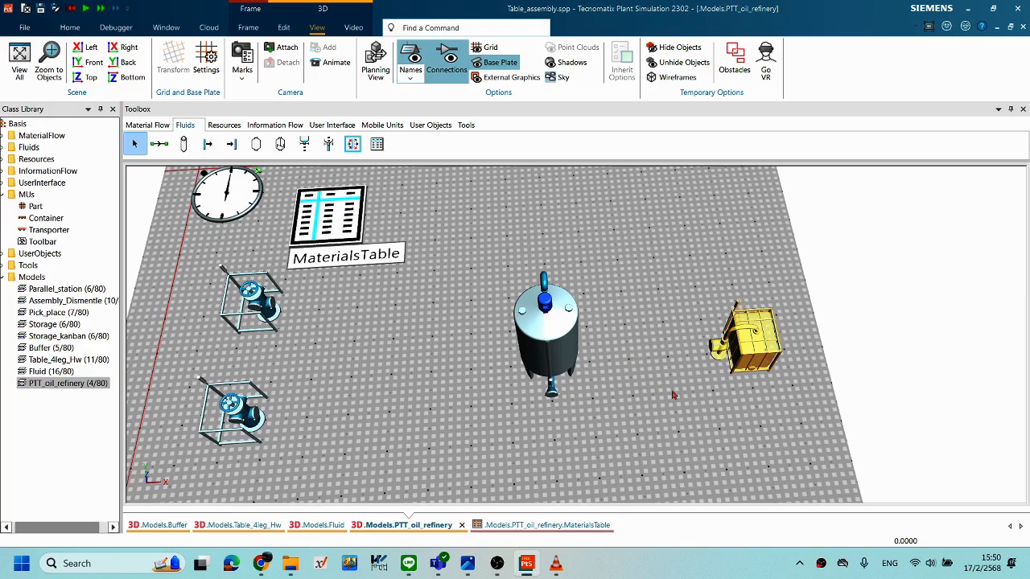
click(688, 409)
middle_drag(686, 407, 576, 386)
middle_drag(498, 360, 515, 366)
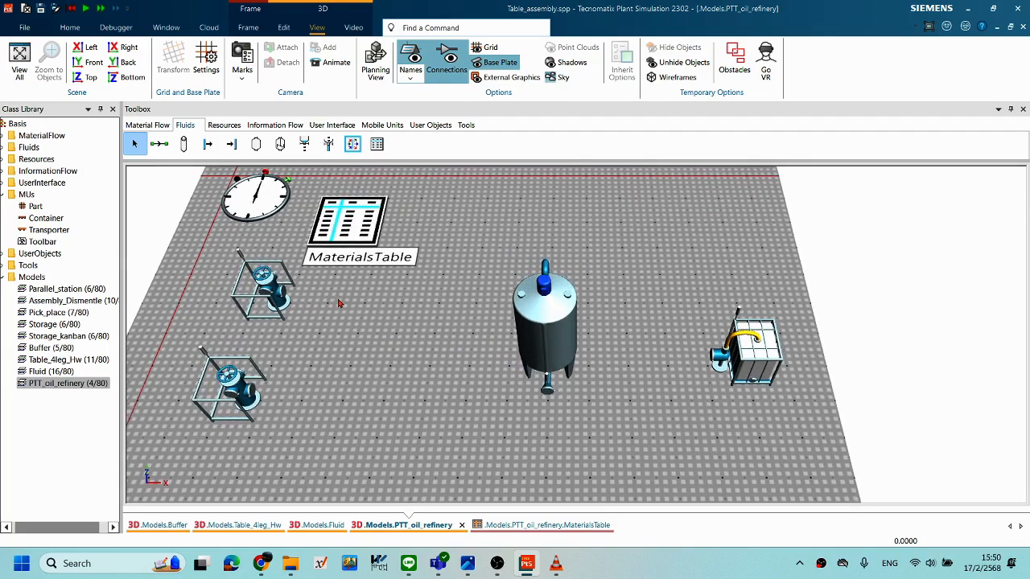
Rotate the mixer tank so its pipe connections face the fluid sources and the drain.
click(577, 349)
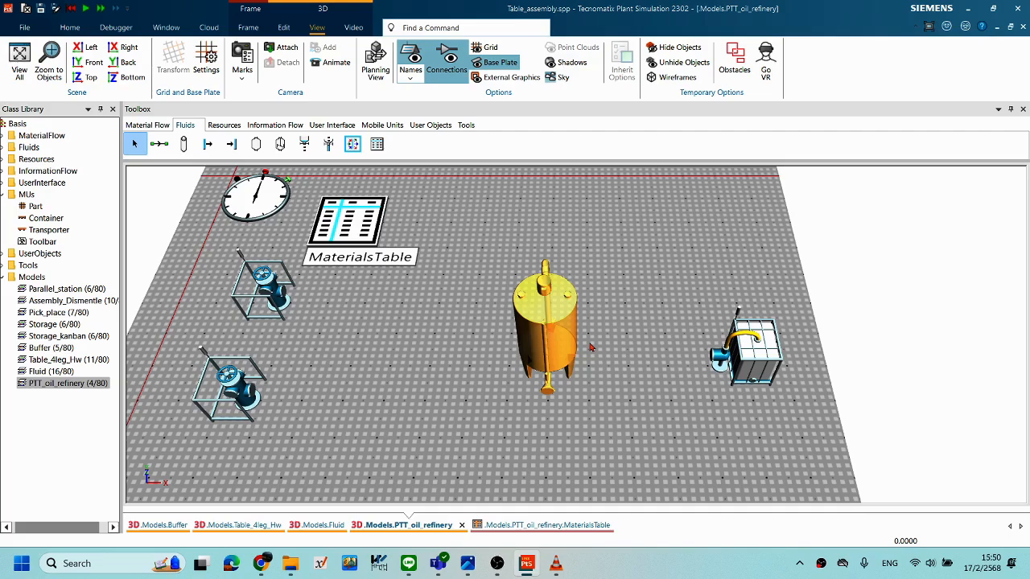
key(r)
click(609, 387)
middle_drag(560, 330, 683, 331)
middle_drag(530, 342, 718, 351)
middle_drag(527, 356, 576, 370)
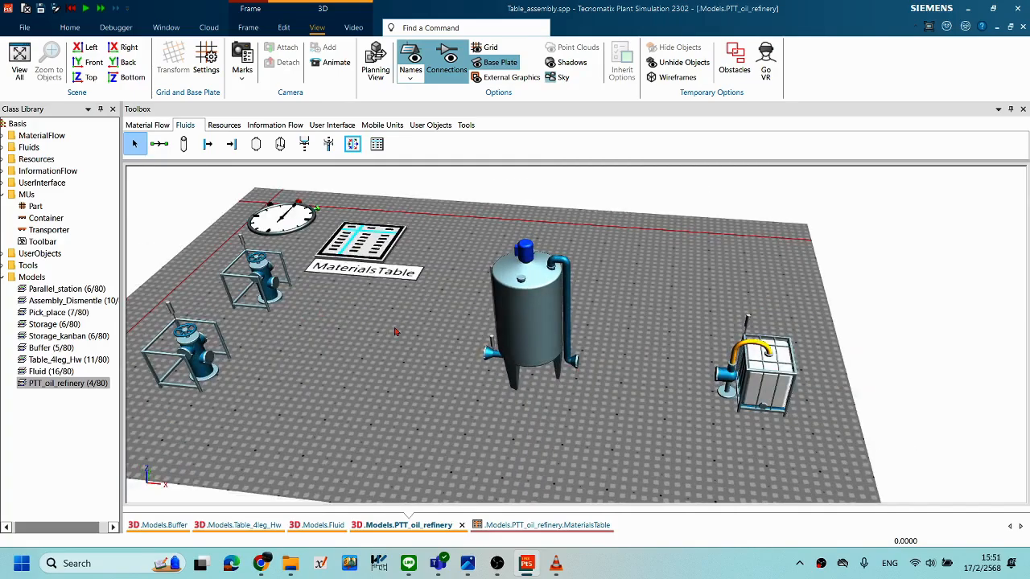
Start a pipe at the outlet of the fluid source nearest the MaterialsTable with a straight segment about 2 m long.
mouse_move(412, 330)
middle_down()
mouse_move(616, 382)
mouse_move(688, 377)
mouse_move(405, 328)
middle_up()
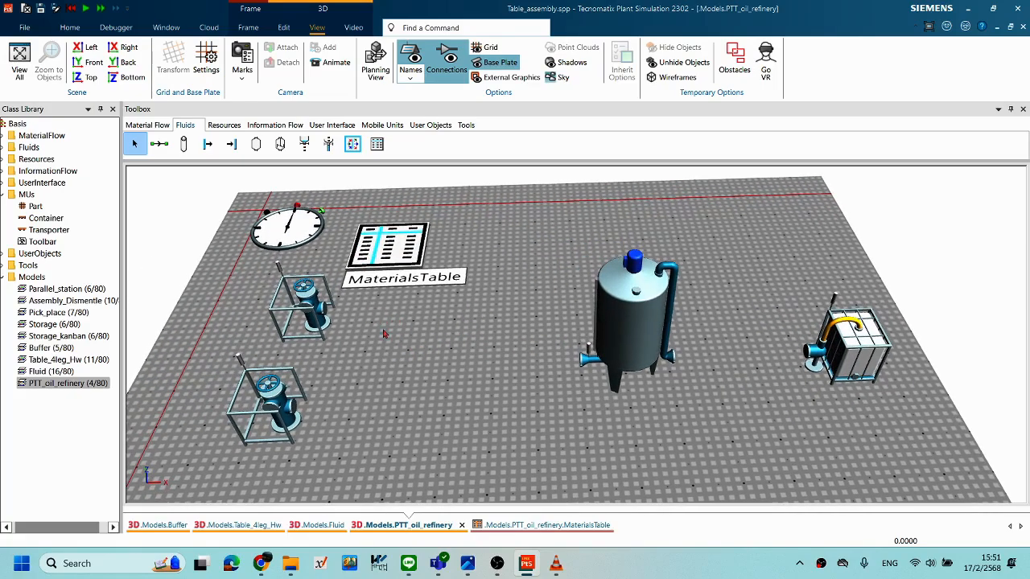
click(183, 143)
click(383, 305)
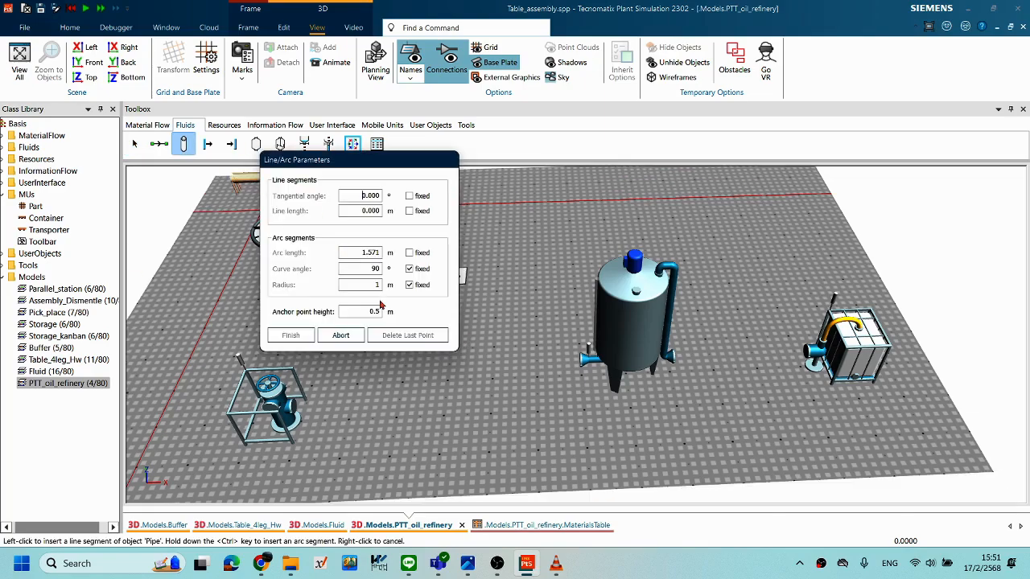
drag(362, 166, 222, 63)
middle_drag(418, 316, 419, 328)
mouse_move(474, 347)
middle_down()
mouse_move(456, 397)
mouse_move(477, 358)
middle_up()
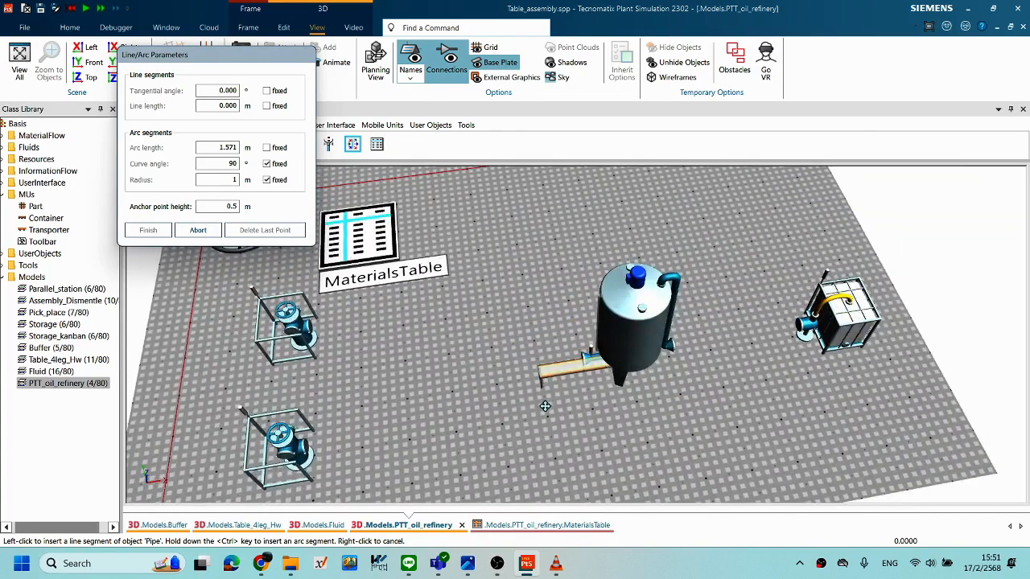
right_drag(538, 380, 536, 408)
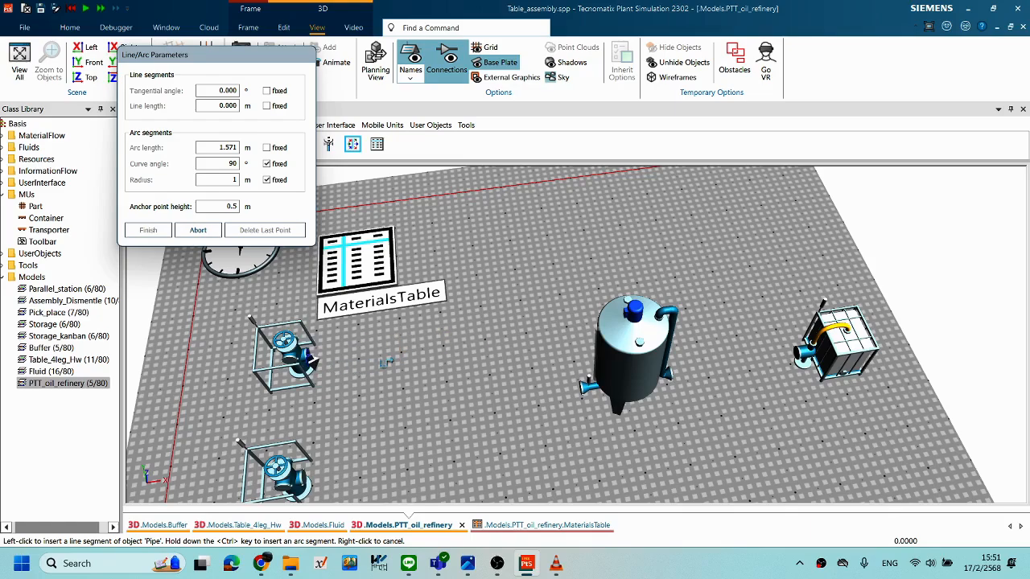
click(397, 359)
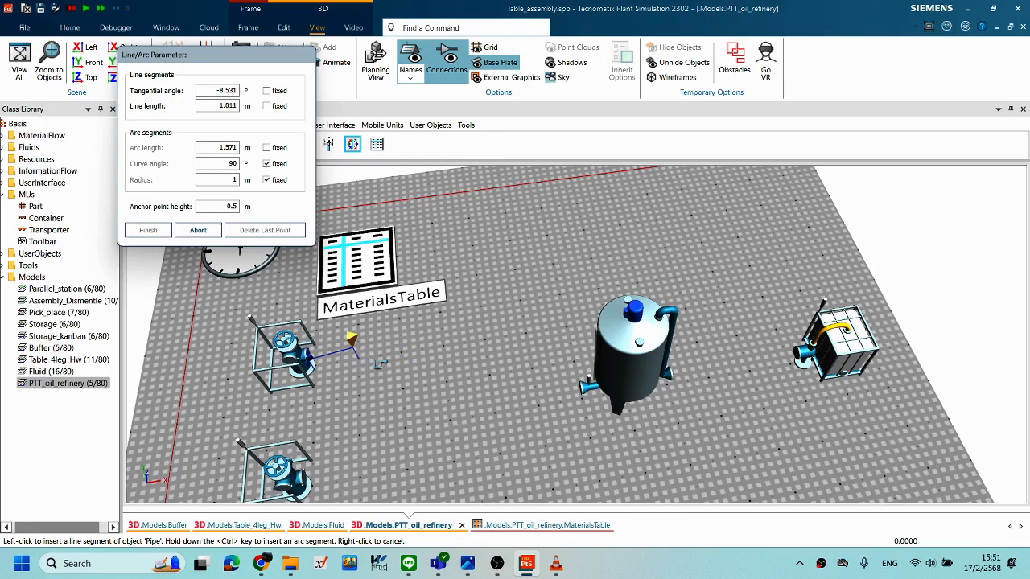
click(402, 363)
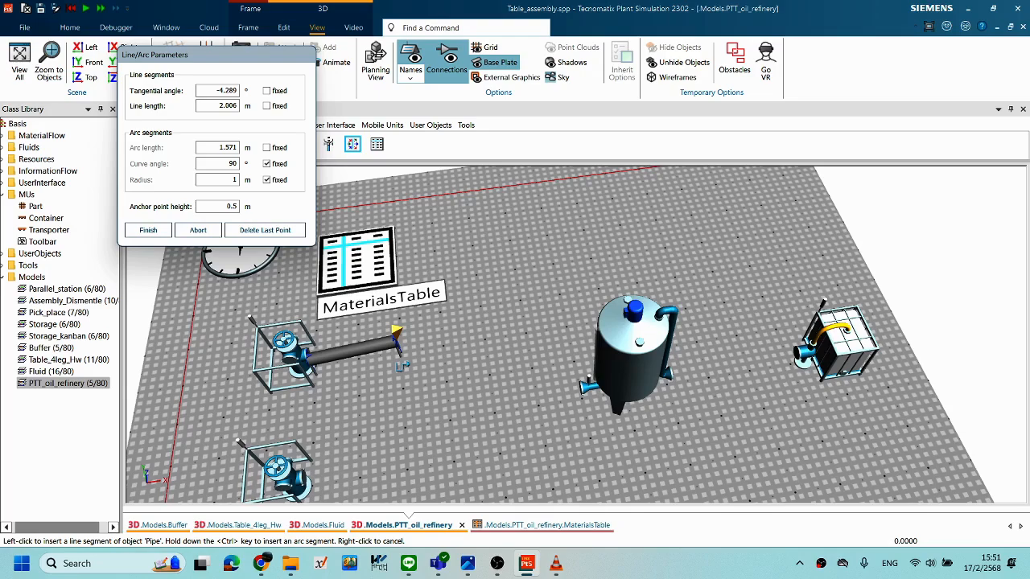
Continue the pipe with two opposing 90° arcs of 0.5 m radius and a straight segment about 1.45 m long toward the mixer.
key(ctrl)
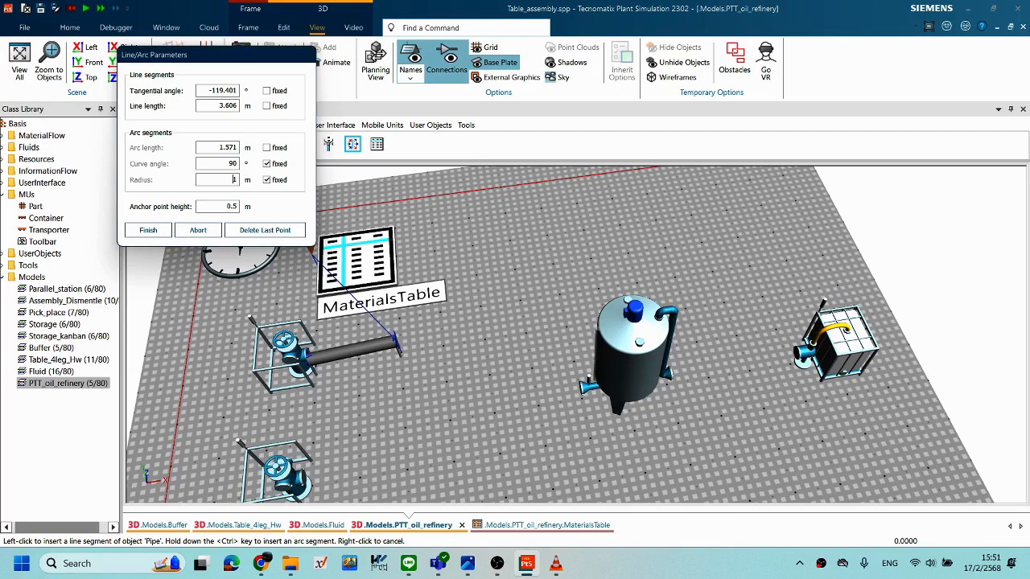
key(Delete)
text(0.5)
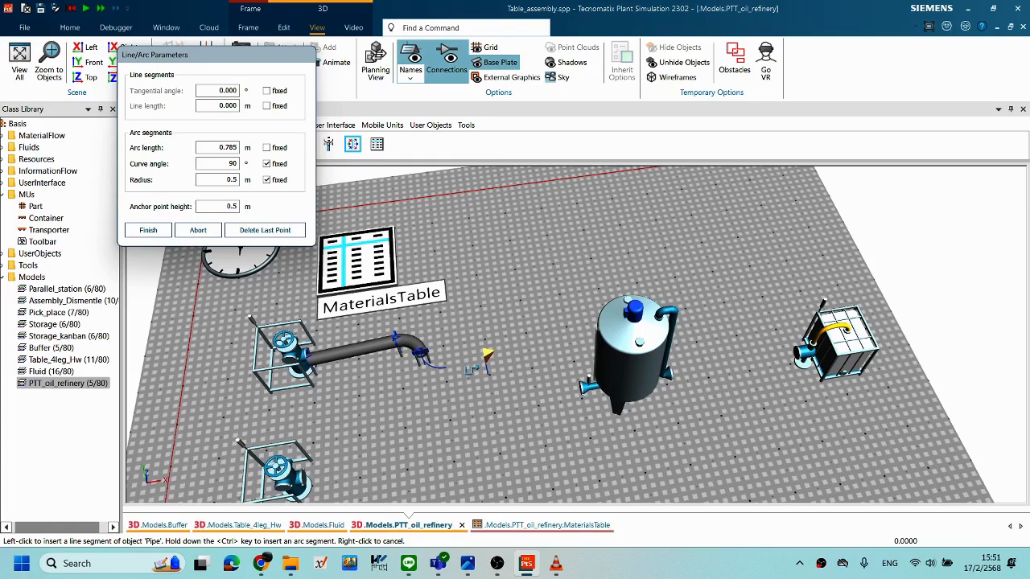
ctrl+click(487, 352)
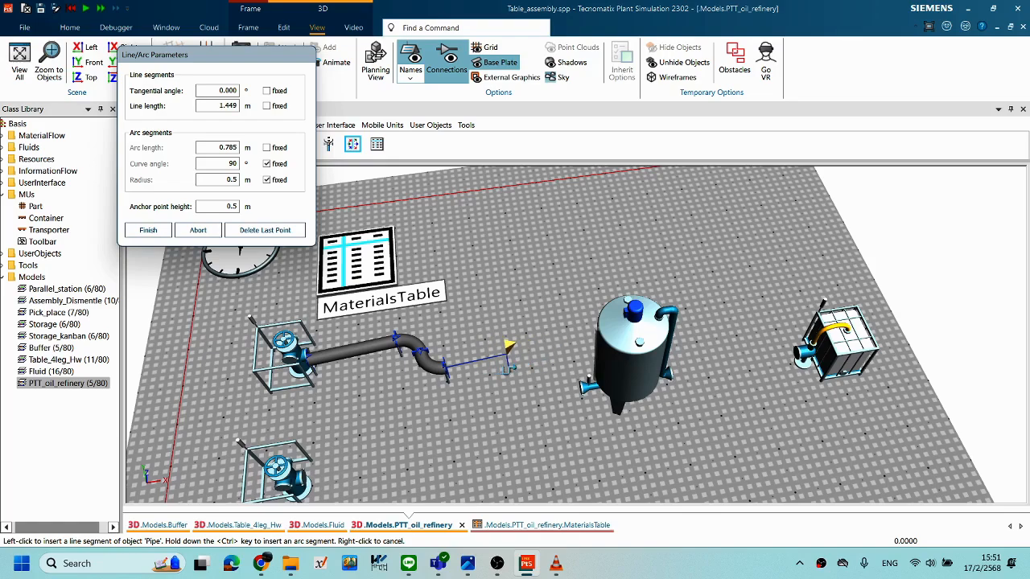
click(508, 367)
Abort the unfinished pipe at the fluid source nearest the MaterialsTable.
middle_drag(508, 366, 384, 393)
middle_drag(312, 379, 523, 375)
middle_drag(600, 387, 478, 407)
middle_drag(322, 425, 331, 358)
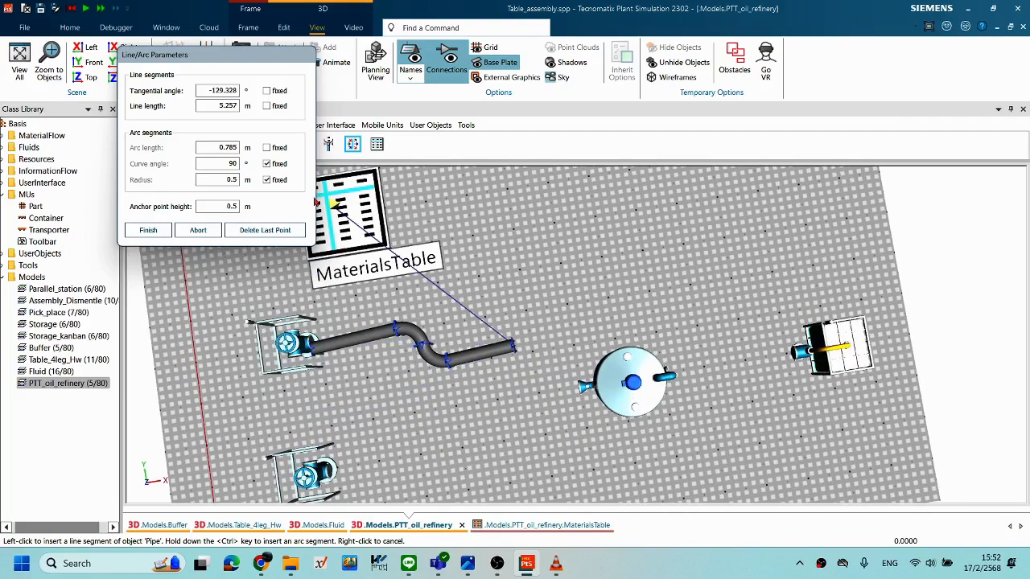
drag(239, 55, 172, 59)
middle_drag(660, 379, 619, 379)
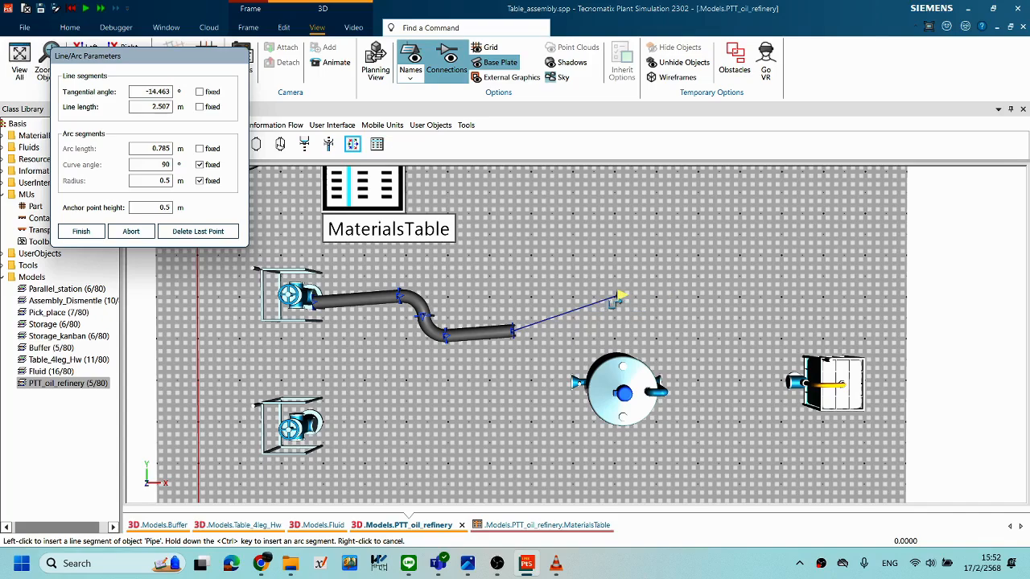
click(130, 232)
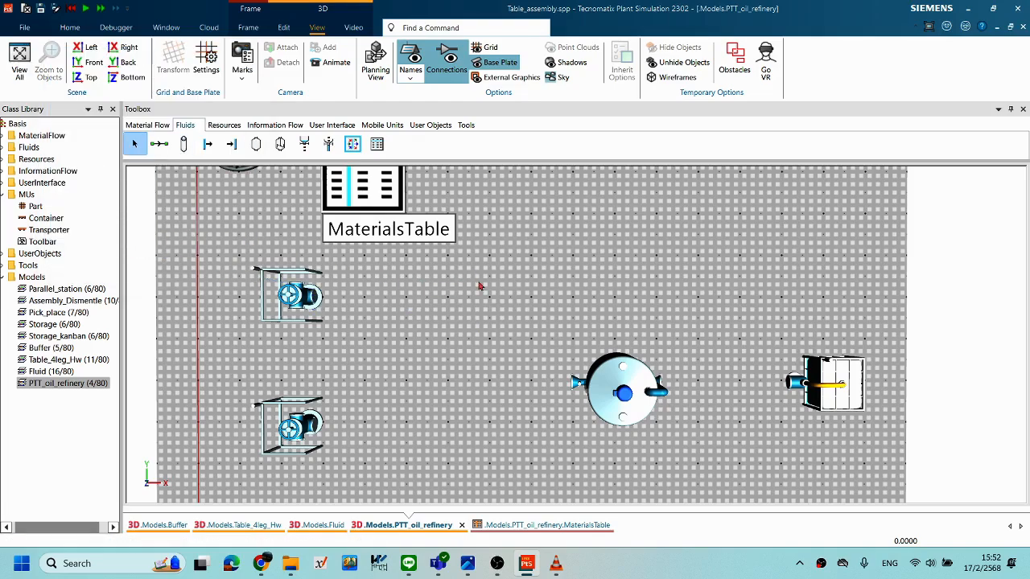
Move the mixer tank roughly midway between the two fluid sources' rows and switch the frame to planning view.
click(627, 394)
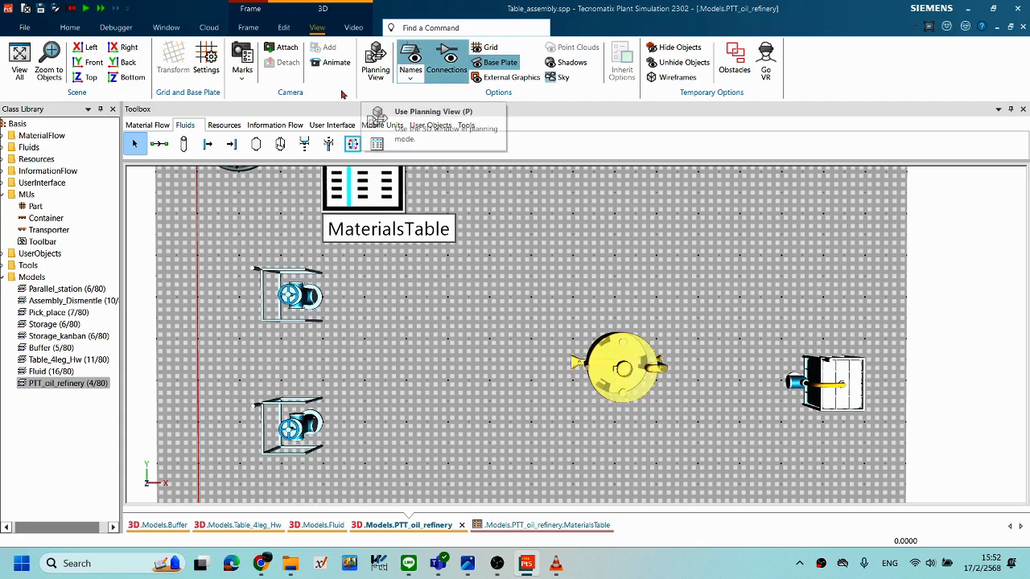
click(376, 72)
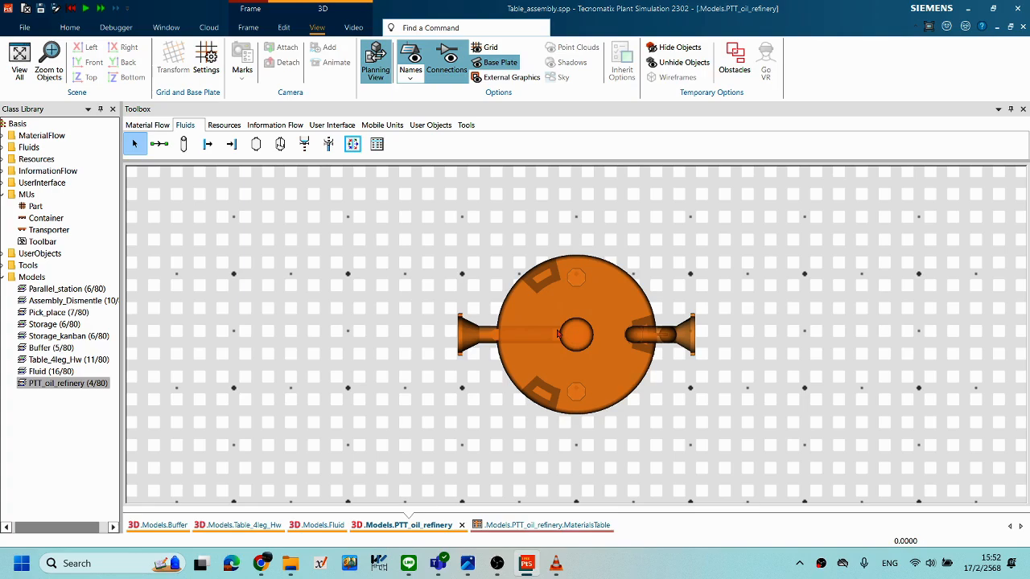
scroll(559, 333, down, 3)
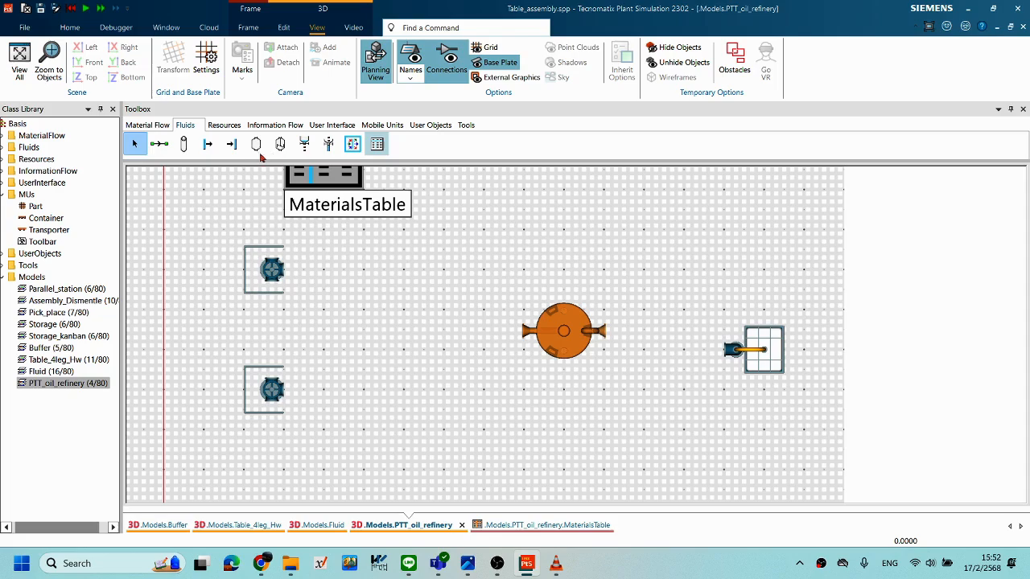
click(186, 145)
click(272, 271)
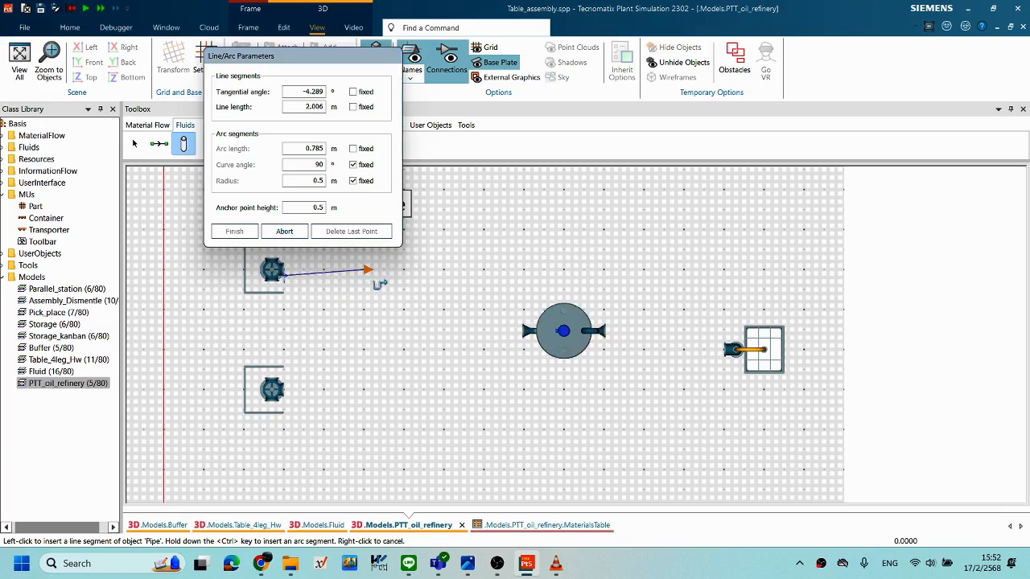
click(286, 231)
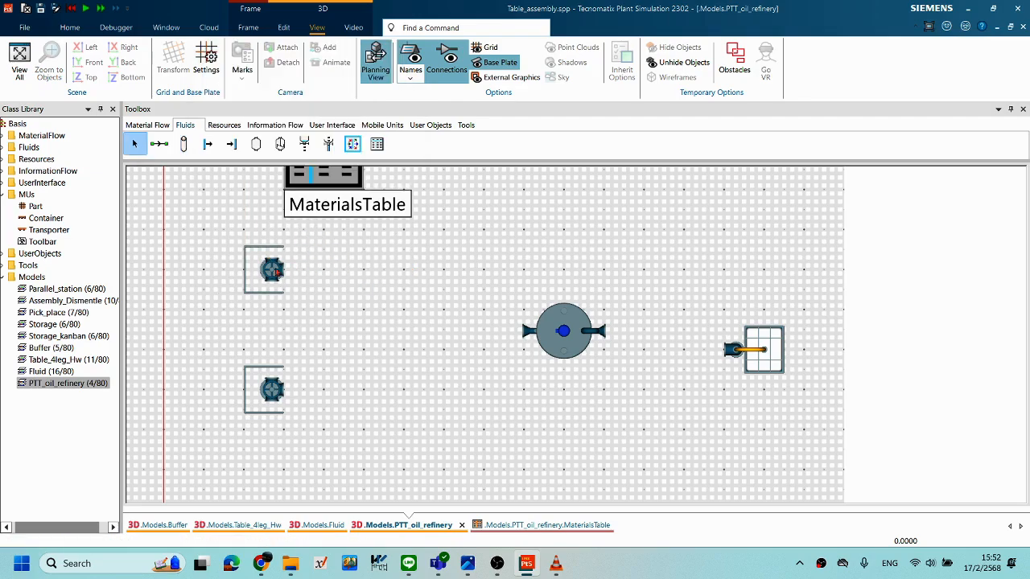
Move the fluid source nearest the MaterialsTable about 0.5 m away from the mixer and start a pipe with a 1 m straight segment before its outlet.
click(276, 274)
drag(276, 273, 253, 272)
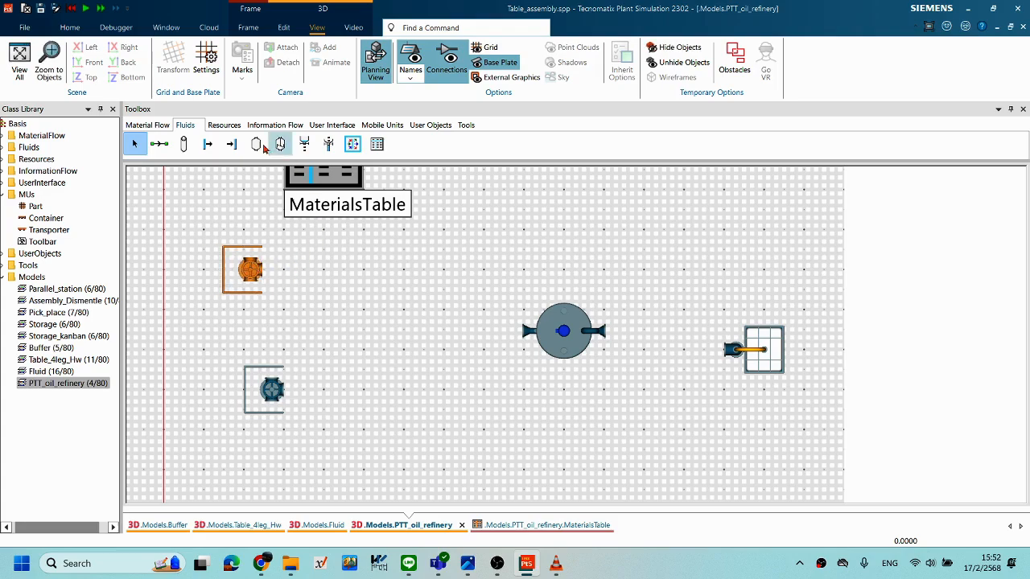
click(183, 144)
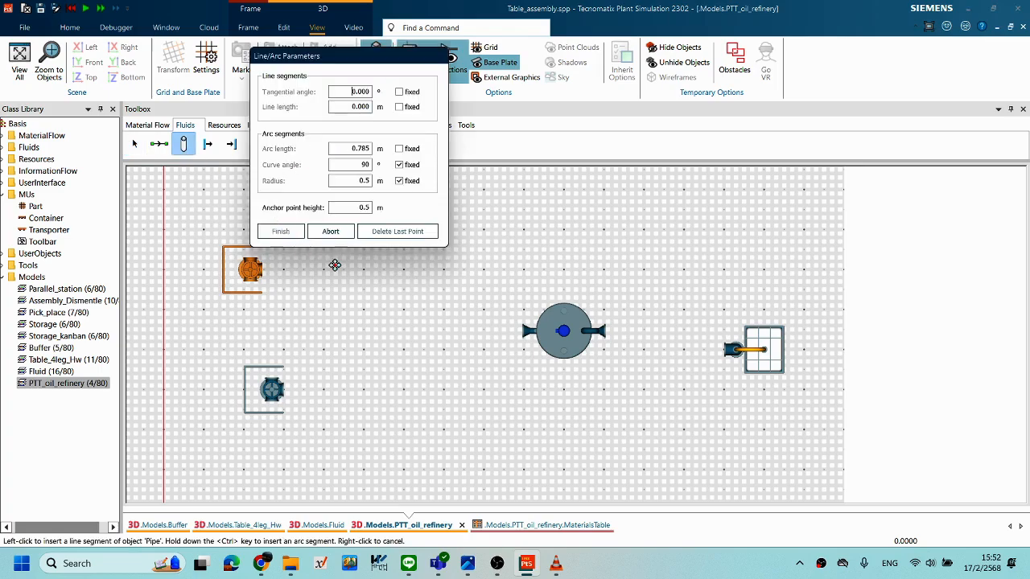
click(286, 269)
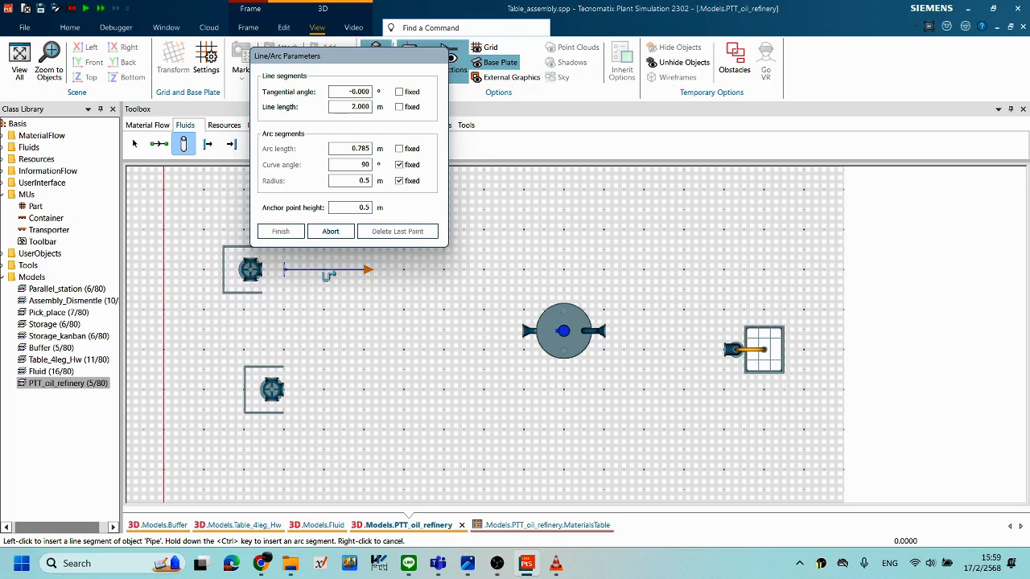
key(ctrl)
click(325, 271)
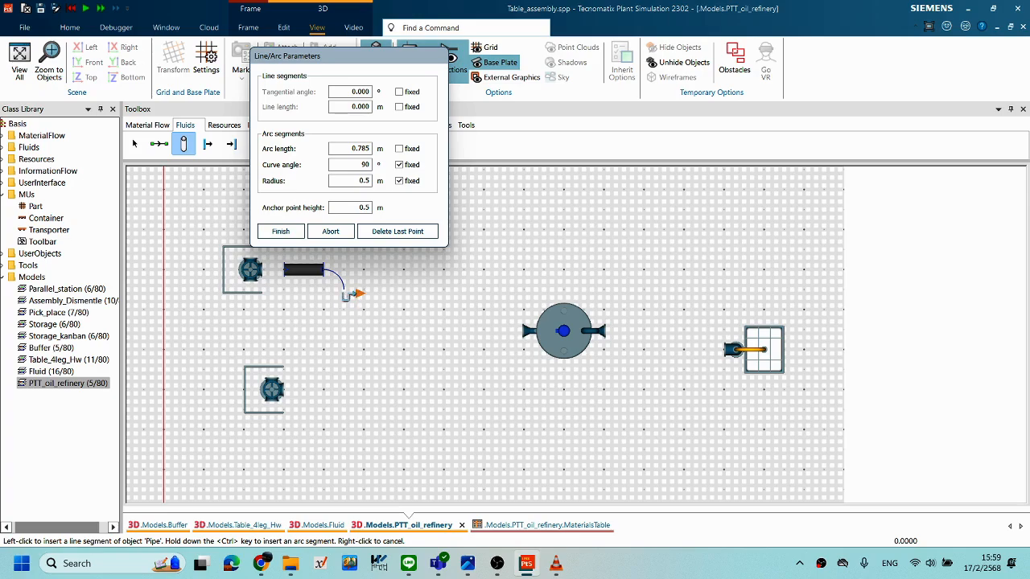
Complete this pipe with two opposing 90° arcs of 0.5 m radius and a 2 m straight segment toward the mixer.
ctrl+click(345, 293)
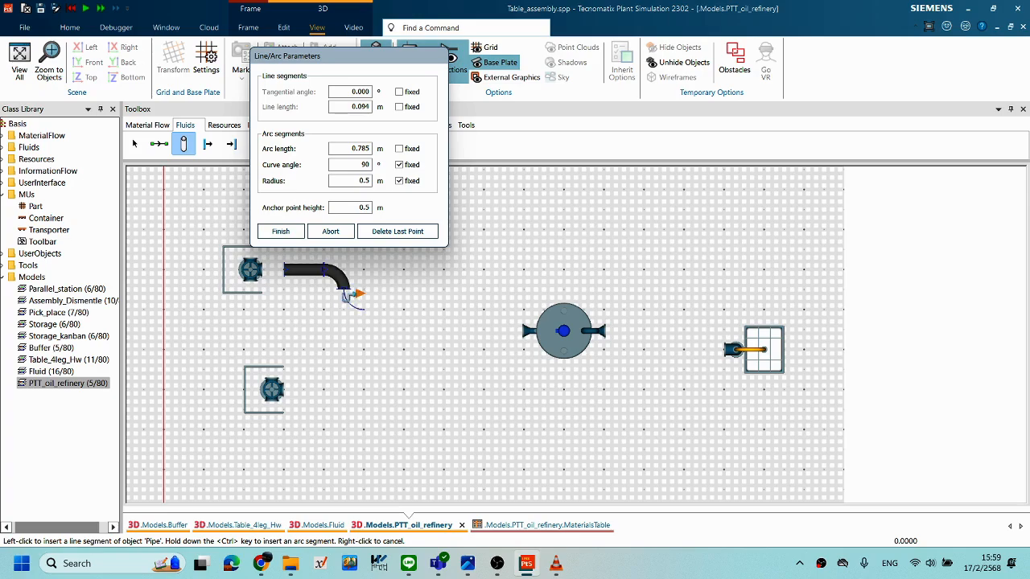
ctrl+click(402, 312)
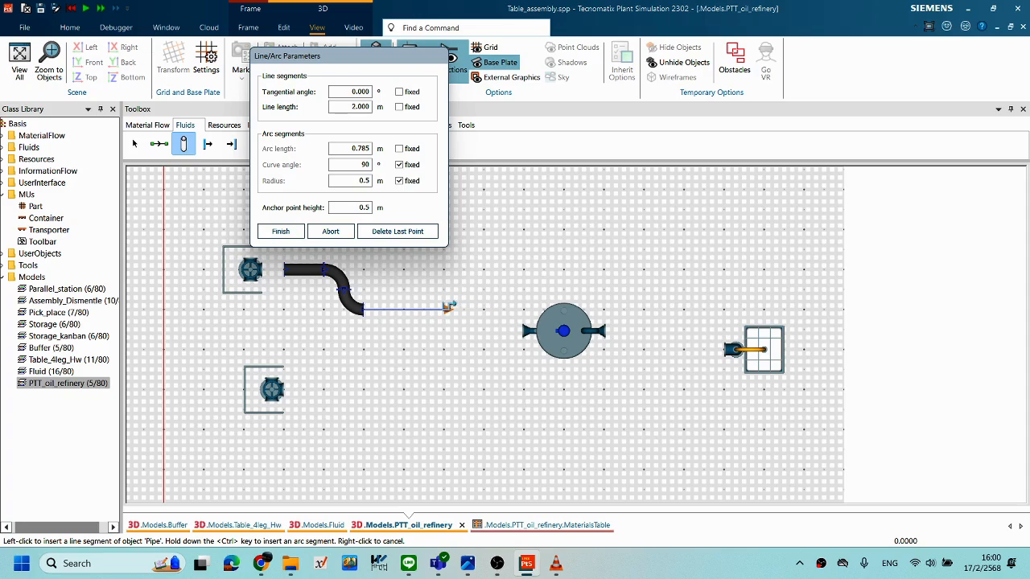
click(446, 309)
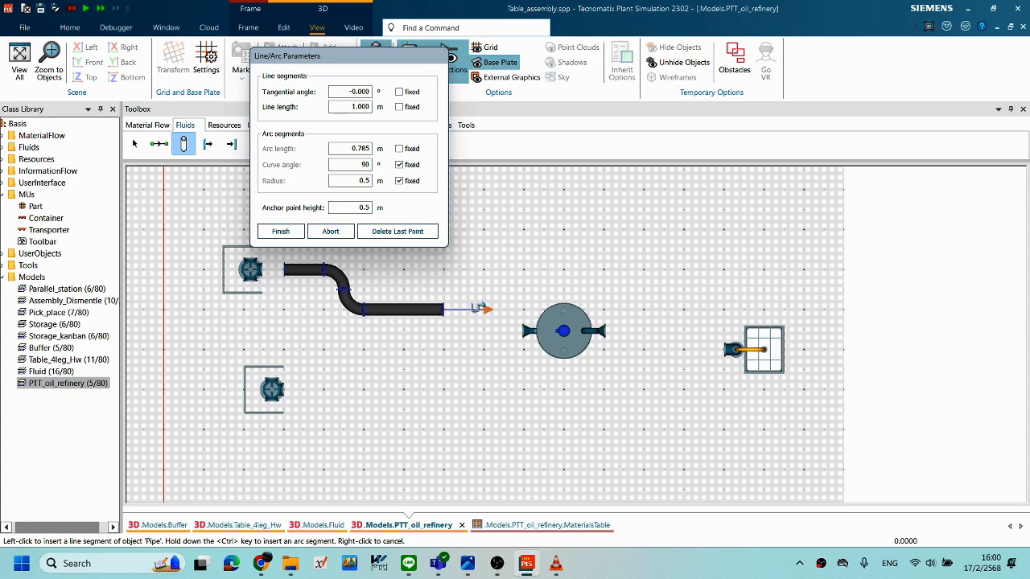
click(280, 231)
Move the second fluid source back about 0.5 m and start its pipe with a 1 m straight segment.
click(273, 390)
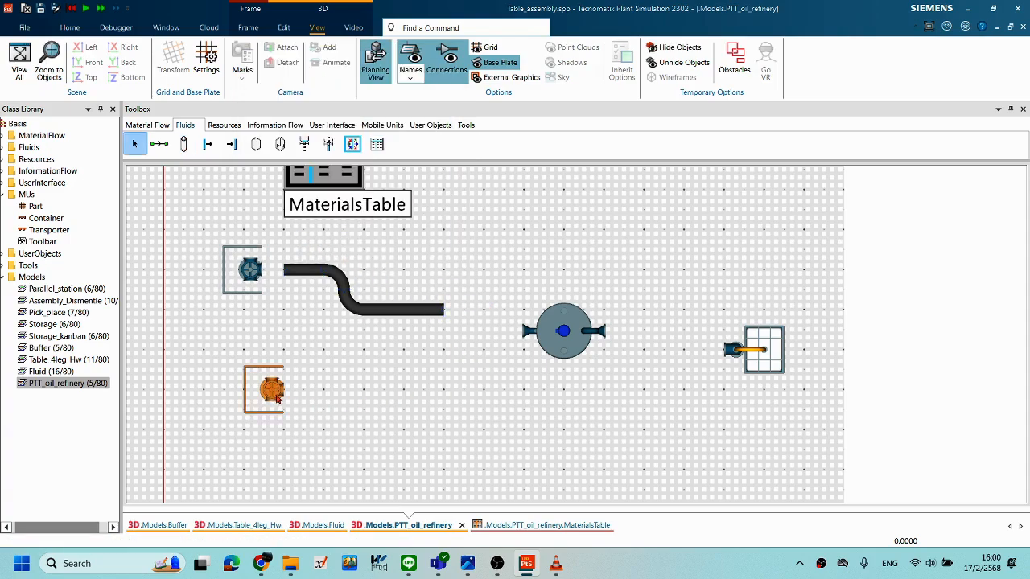
drag(270, 389, 250, 388)
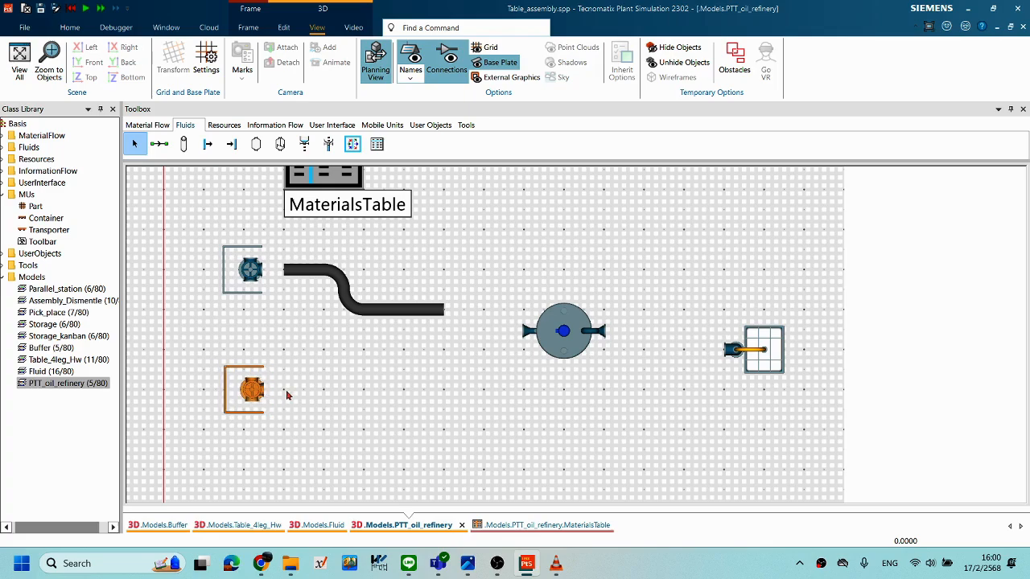
click(183, 143)
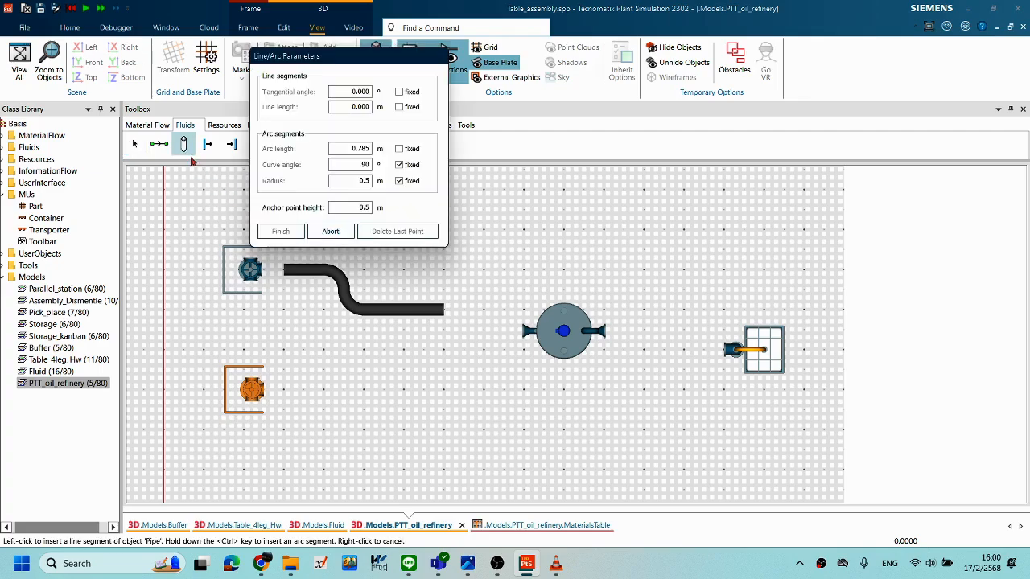
click(290, 390)
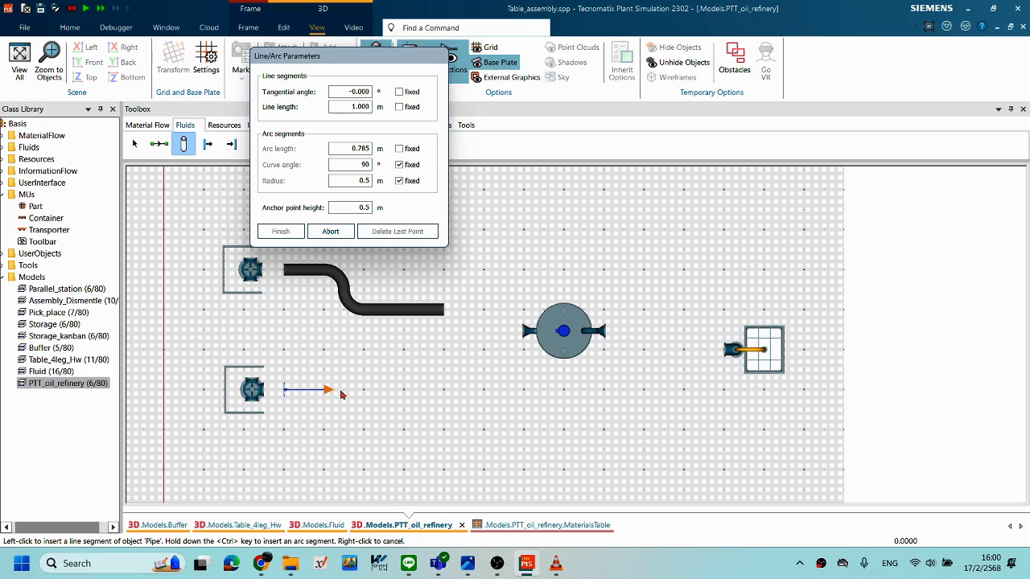
click(340, 393)
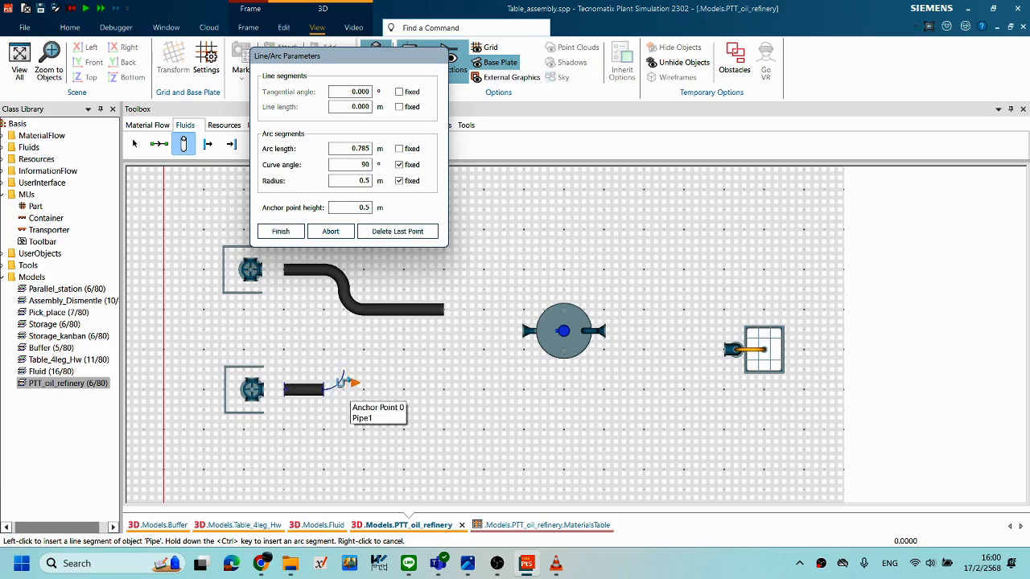
Complete the second pipe with two 90° arcs of 0.5 m radius, mirroring the first pipe, and a 2 m straight segment.
ctrl+click(345, 380)
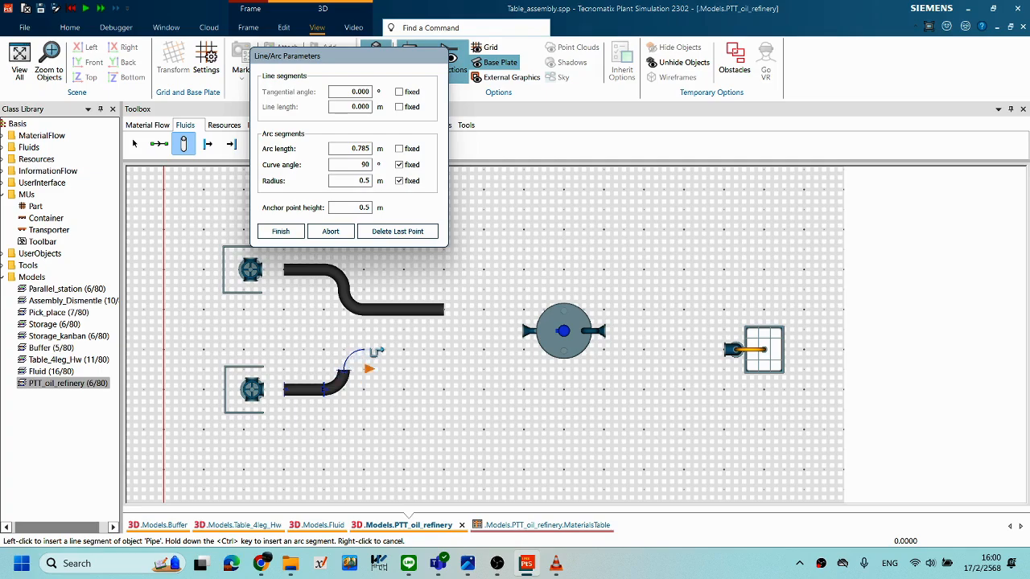
ctrl+click(370, 358)
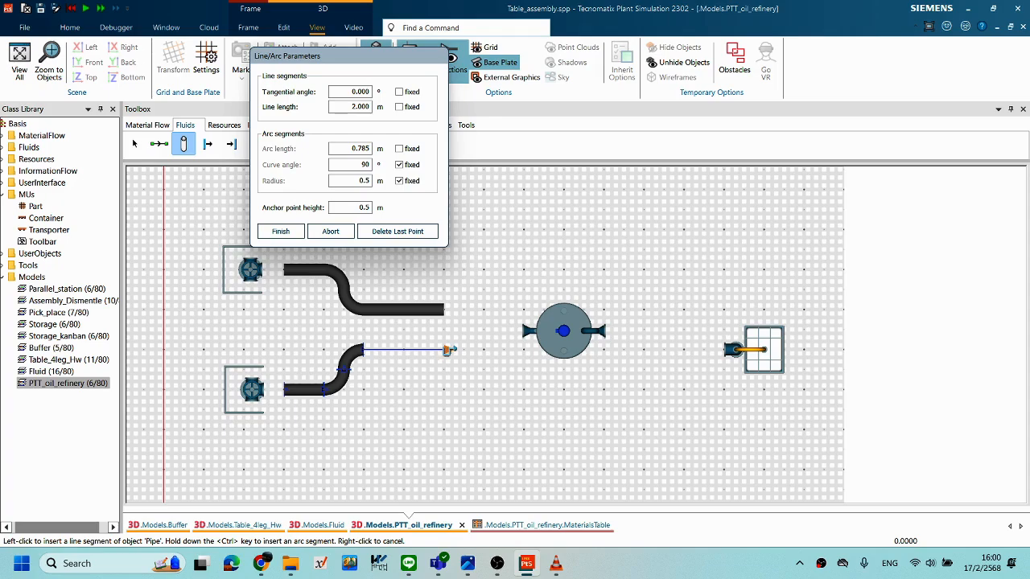
click(461, 352)
click(280, 231)
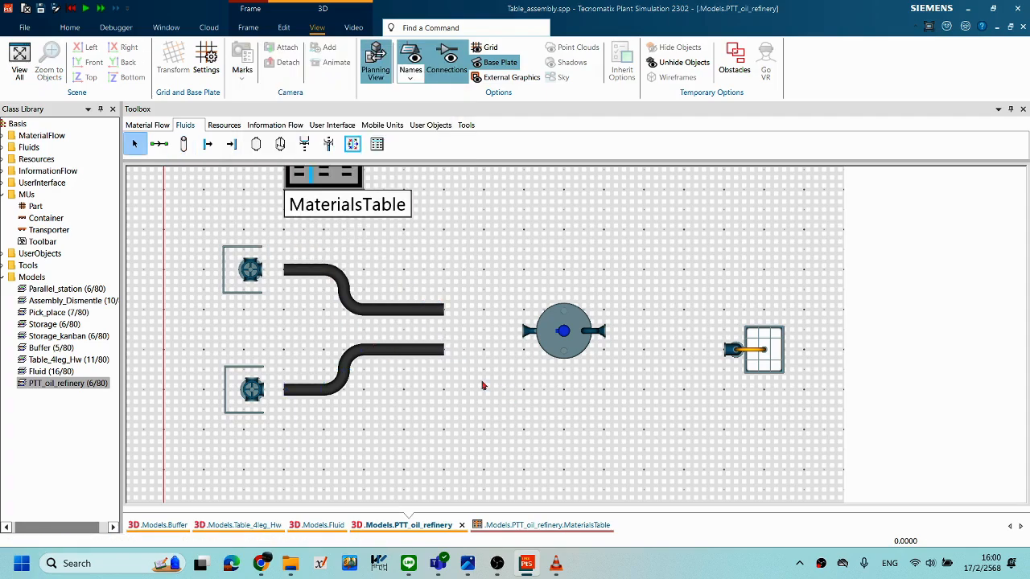
Leave planning view and link each fluid source to the start of its own pipe with a Connector.
click(373, 71)
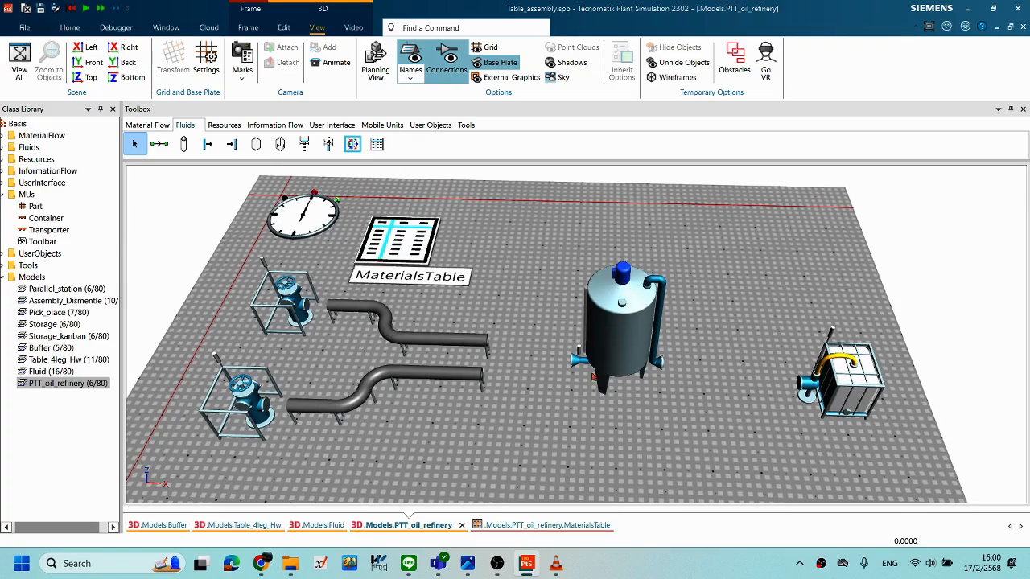
middle_drag(607, 372, 440, 286)
click(159, 143)
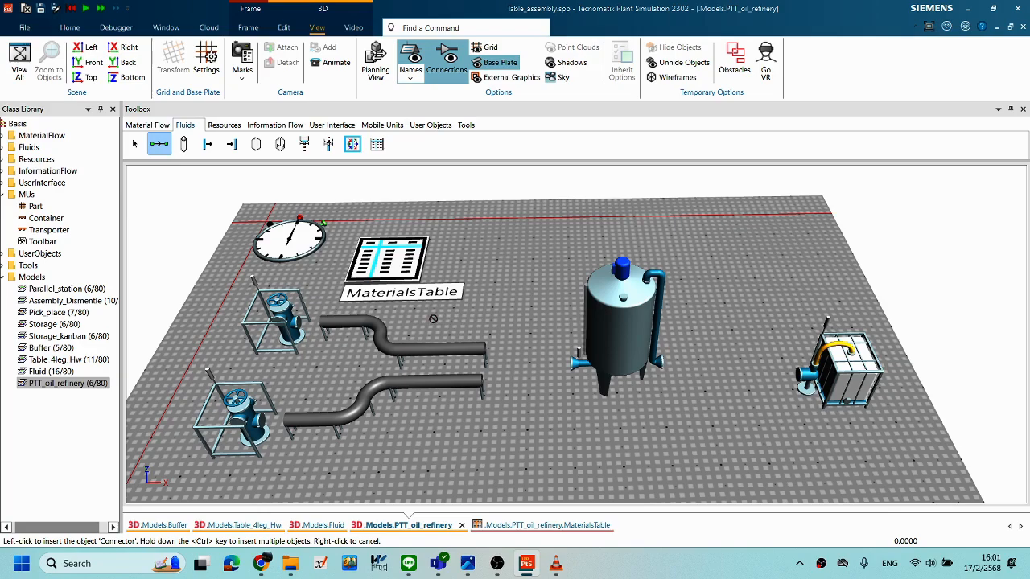
click(299, 321)
click(372, 332)
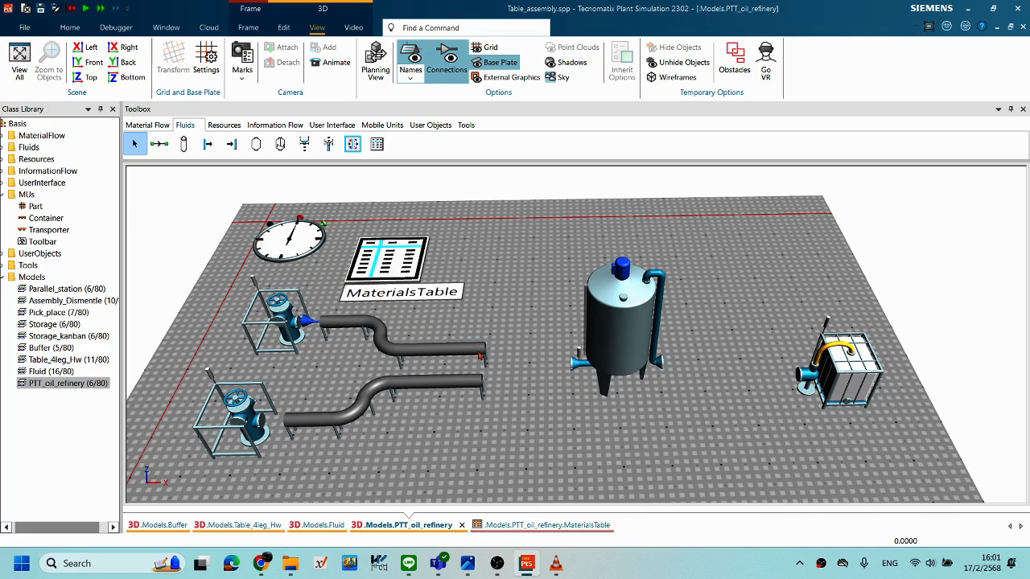
click(159, 143)
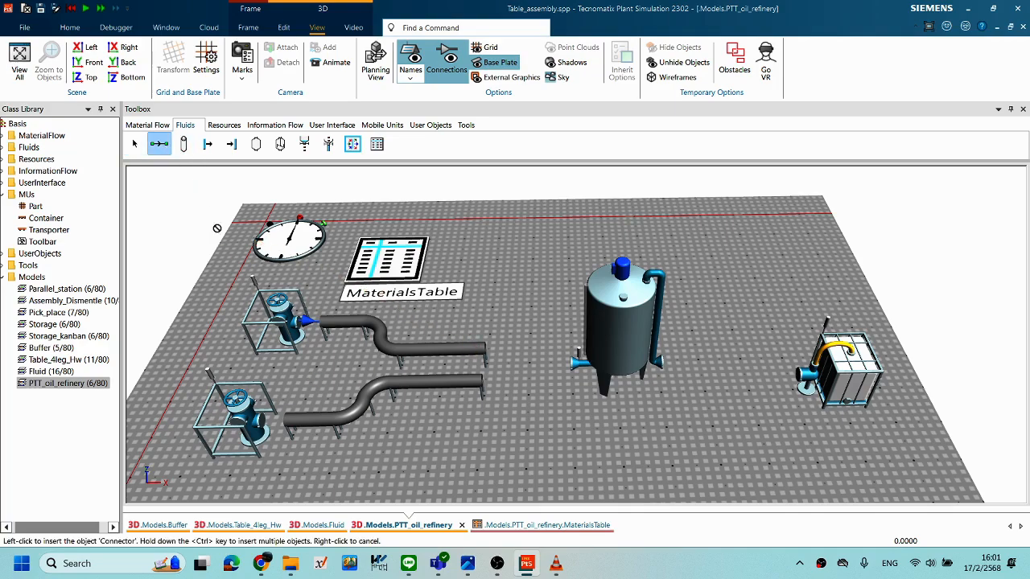
ctrl+click(246, 418)
ctrl+click(309, 416)
Link the ends of both pipes to the mixer tank with Connectors.
ctrl+click(478, 348)
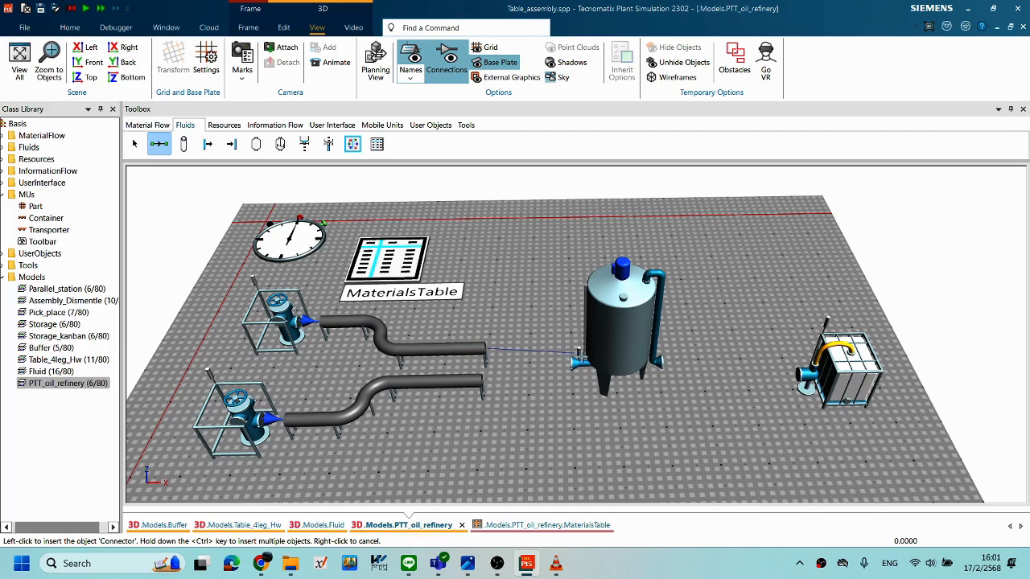
ctrl+click(588, 350)
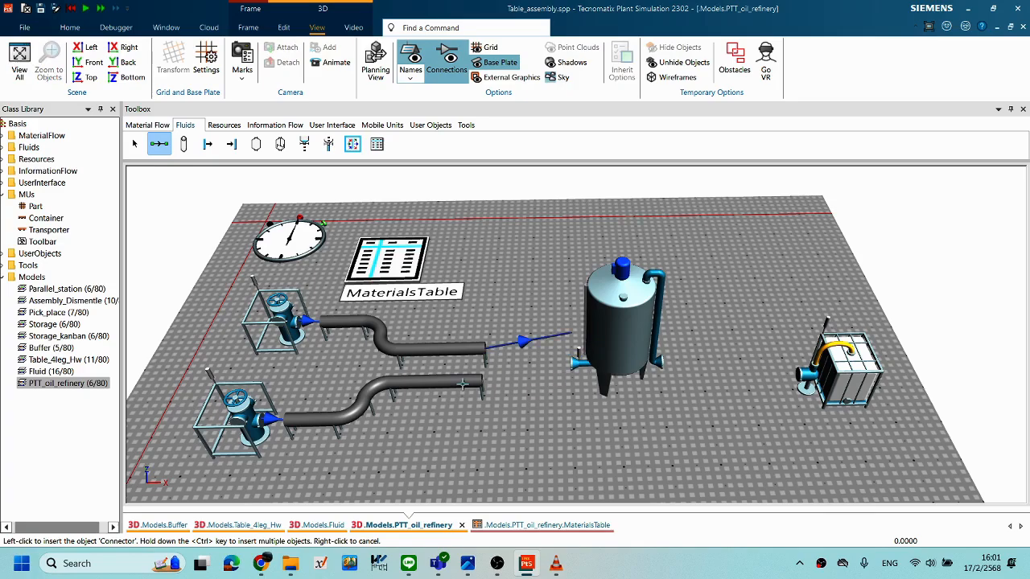
ctrl+click(609, 368)
Try to link the mixer tank directly to the FluidDrain with a Connector.
mouse_move(602, 359)
middle_down()
mouse_move(605, 388)
mouse_move(612, 361)
middle_up()
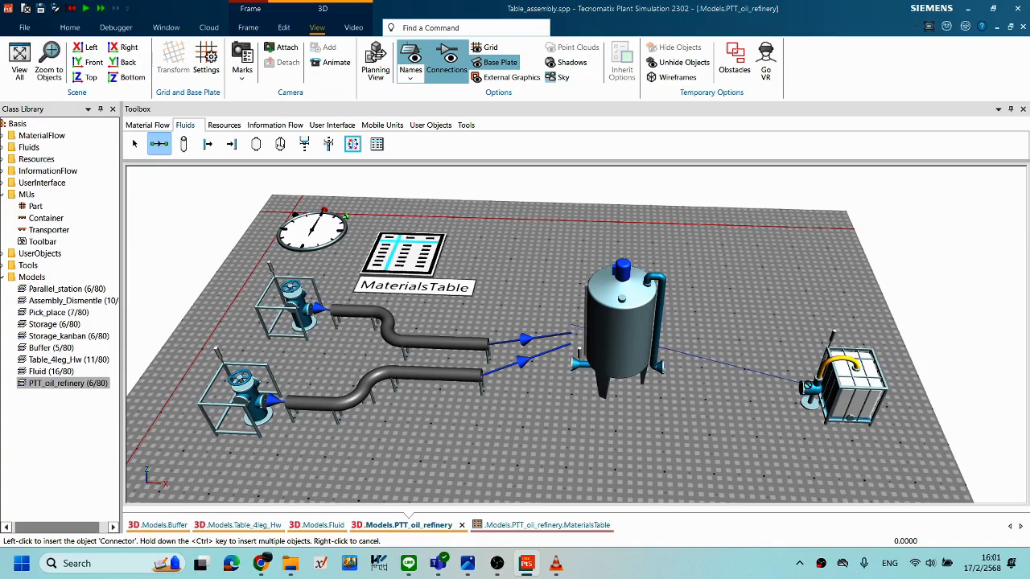
middle_drag(664, 343, 642, 380)
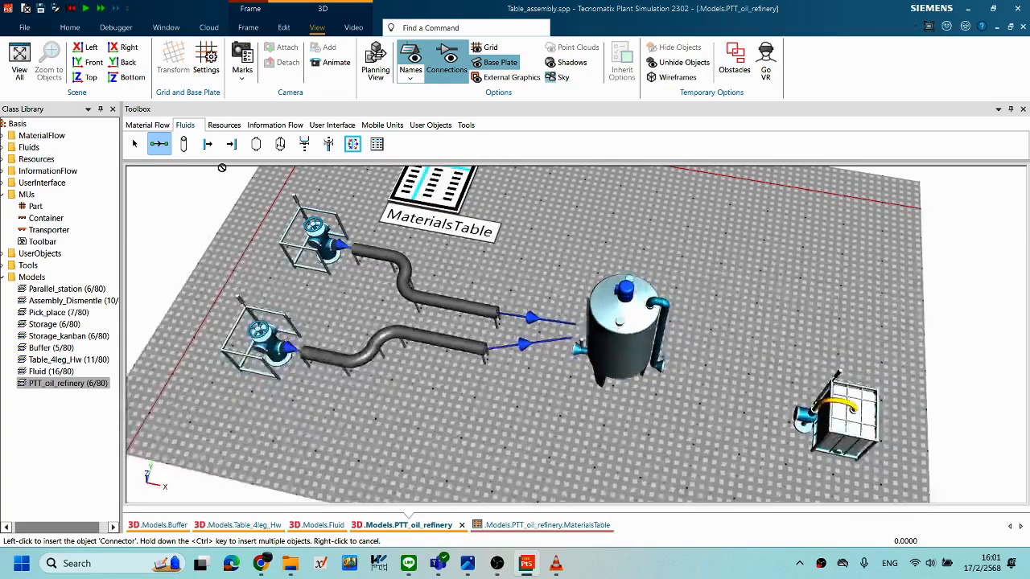
click(633, 359)
click(834, 415)
middle_drag(705, 393, 742, 392)
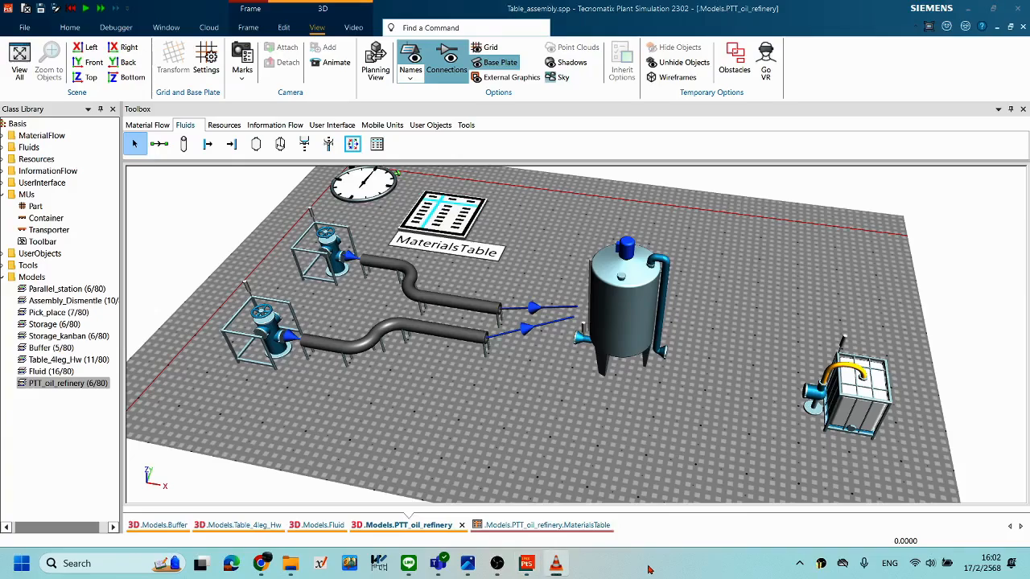
Align the FluidDrain with the mixer tank and move the mixer tank closer to the pipe ends.
middle_drag(533, 334, 551, 363)
mouse_move(848, 322)
mouse_down()
mouse_move(846, 305)
mouse_move(864, 311)
mouse_up()
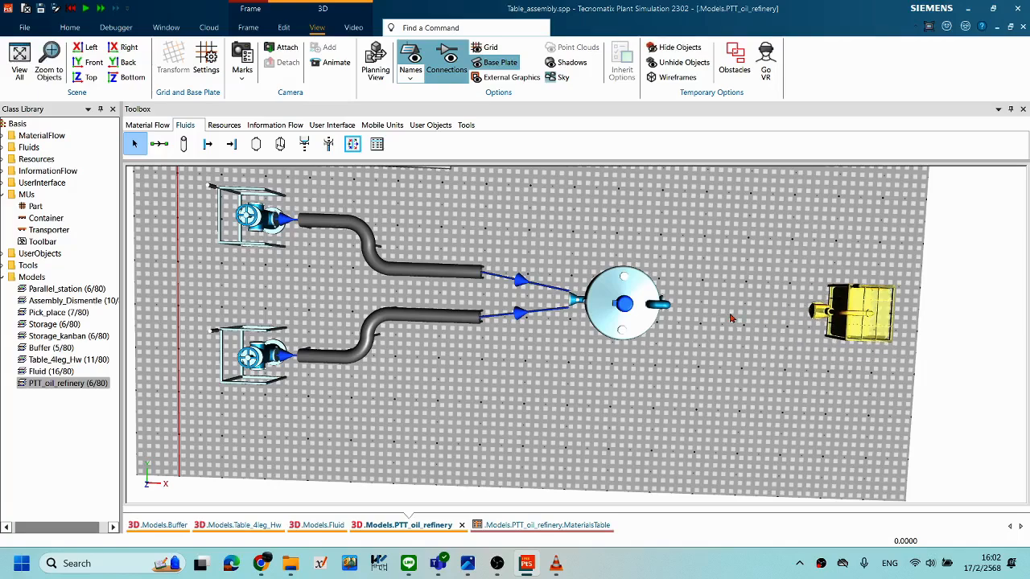
drag(633, 308, 582, 293)
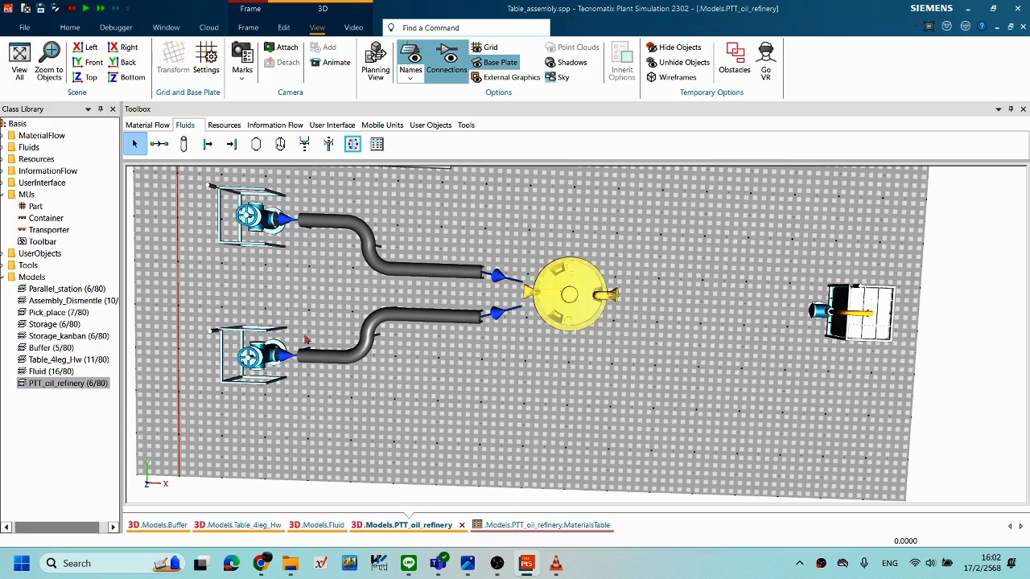
Move the lower fluid source and its pipe up beside the upper pipe, and bring the mixer tank against both pipe ends.
drag(202, 305, 487, 399)
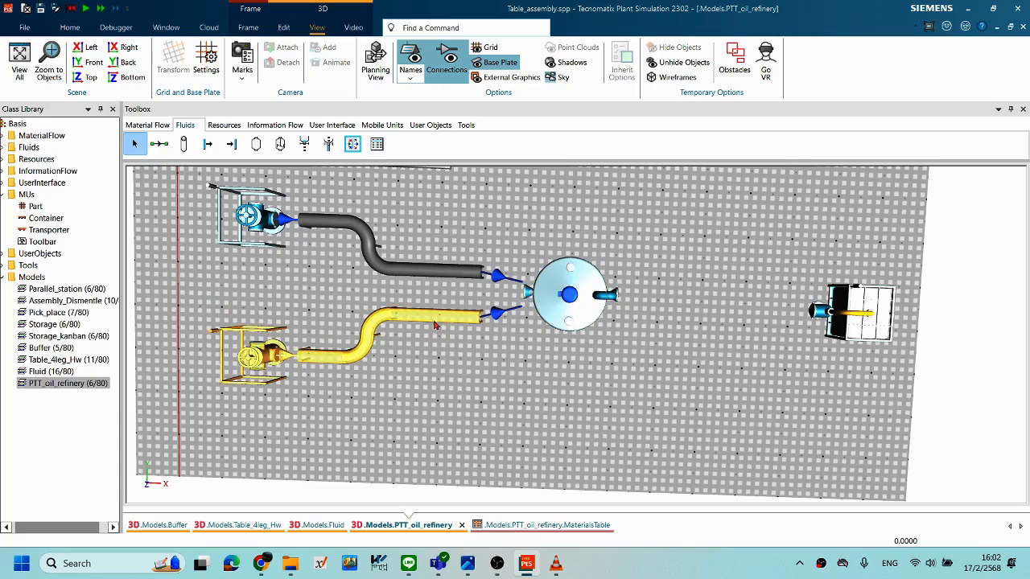
drag(434, 312, 434, 297)
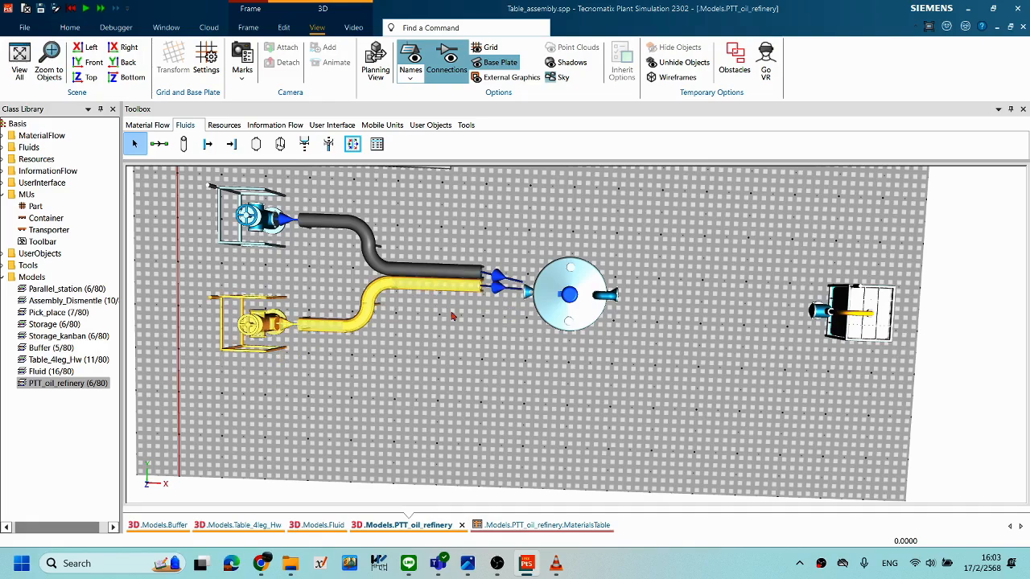
drag(581, 293, 554, 273)
middle_drag(503, 344, 539, 334)
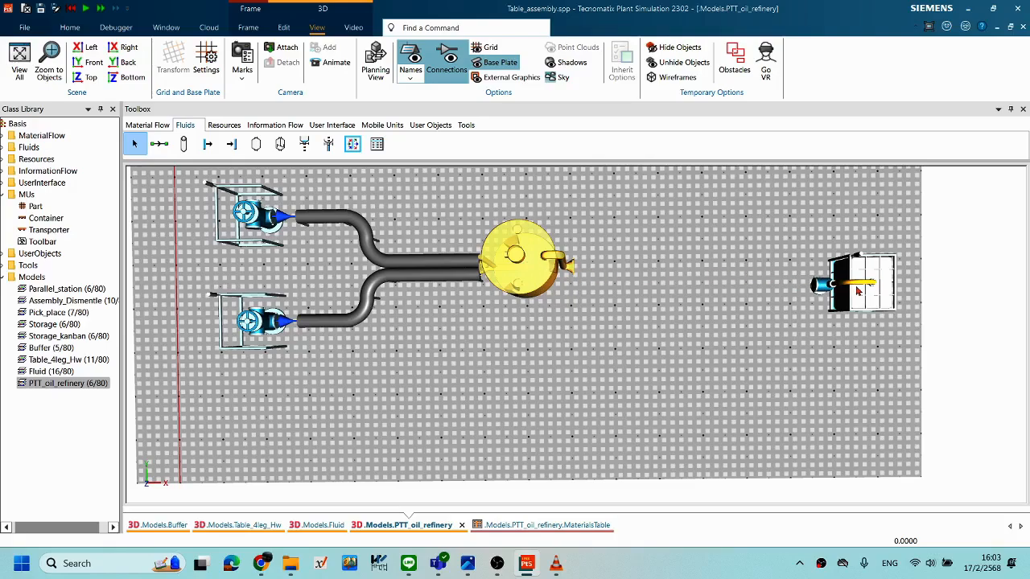
Move the FluidDrain closer to the mixer tank, roughly in line with its outlet.
drag(858, 291, 792, 265)
middle_drag(560, 287, 607, 293)
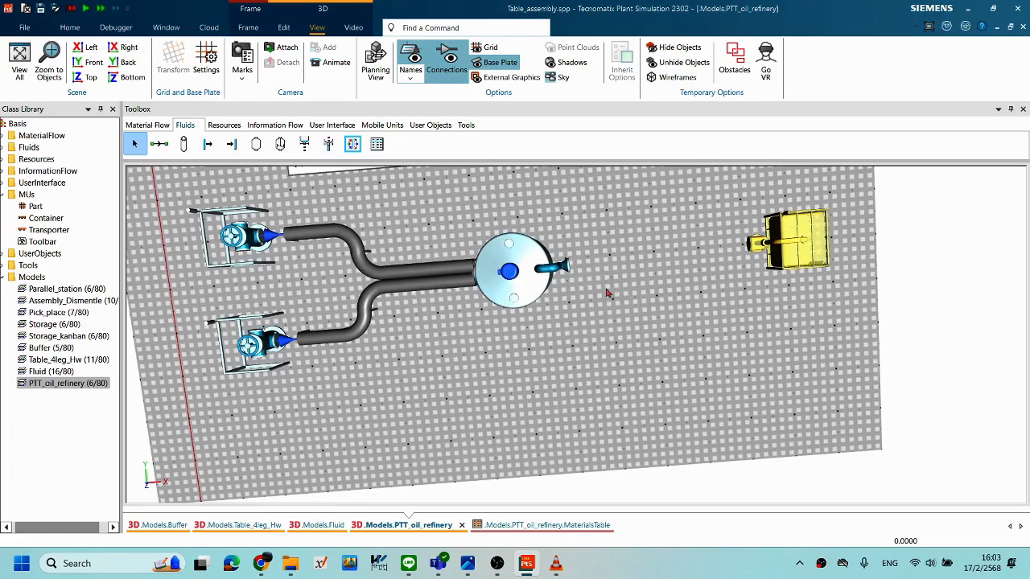
middle_drag(406, 224, 401, 215)
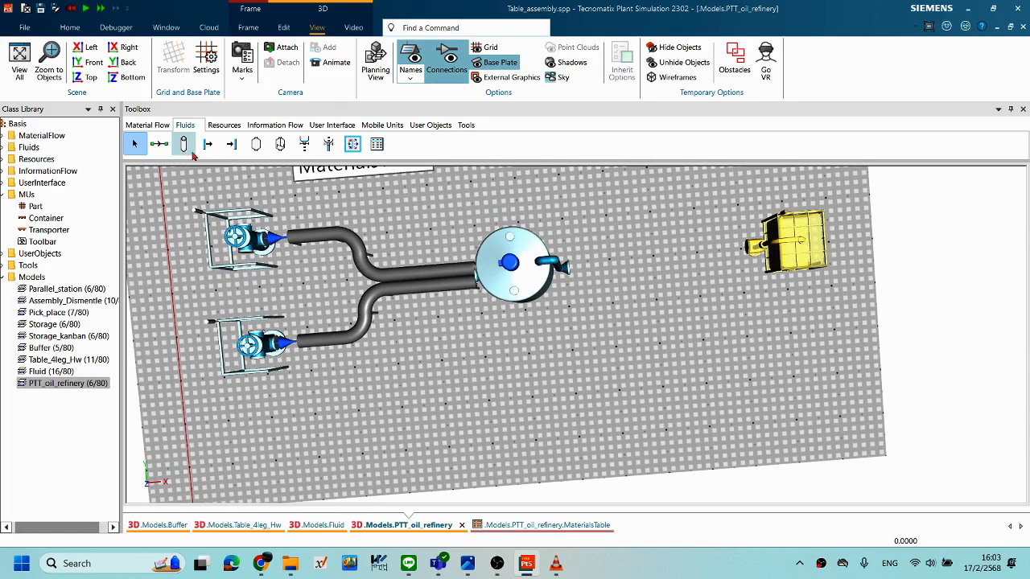
middle_drag(736, 308, 696, 307)
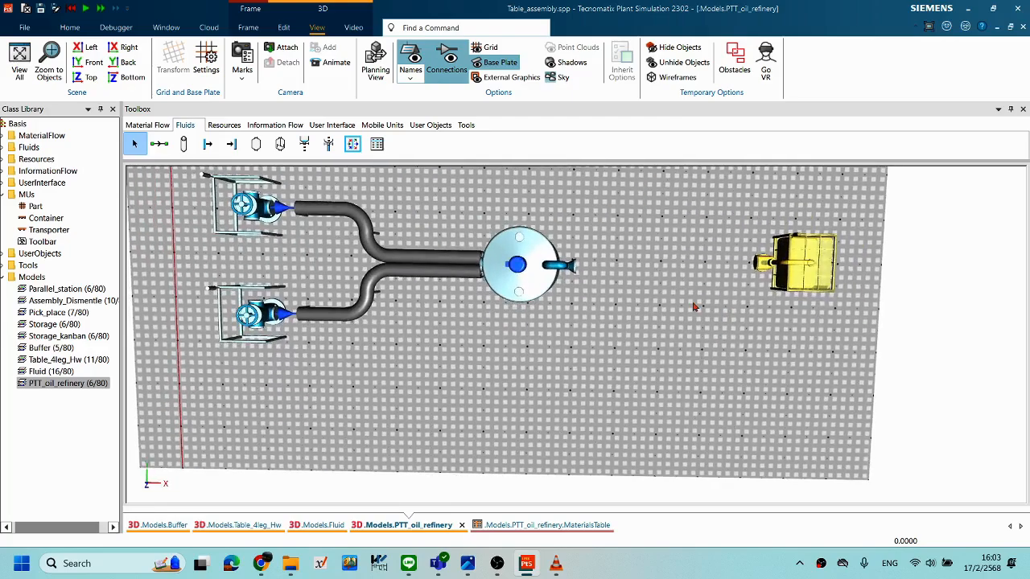
Draw a straight single-segment Pipe between the mixer tank's outlet and the FluidDrain.
click(184, 143)
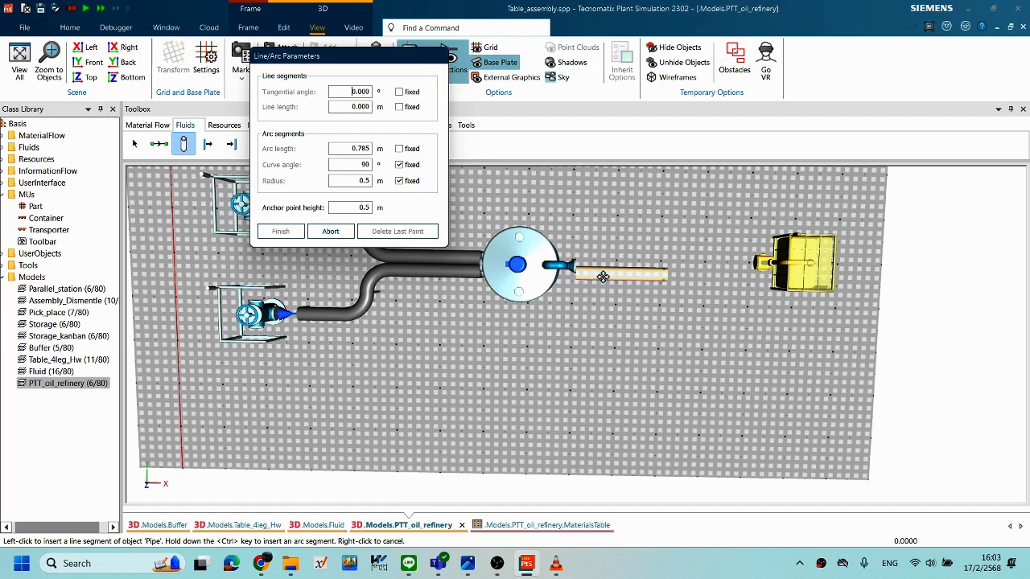
click(708, 275)
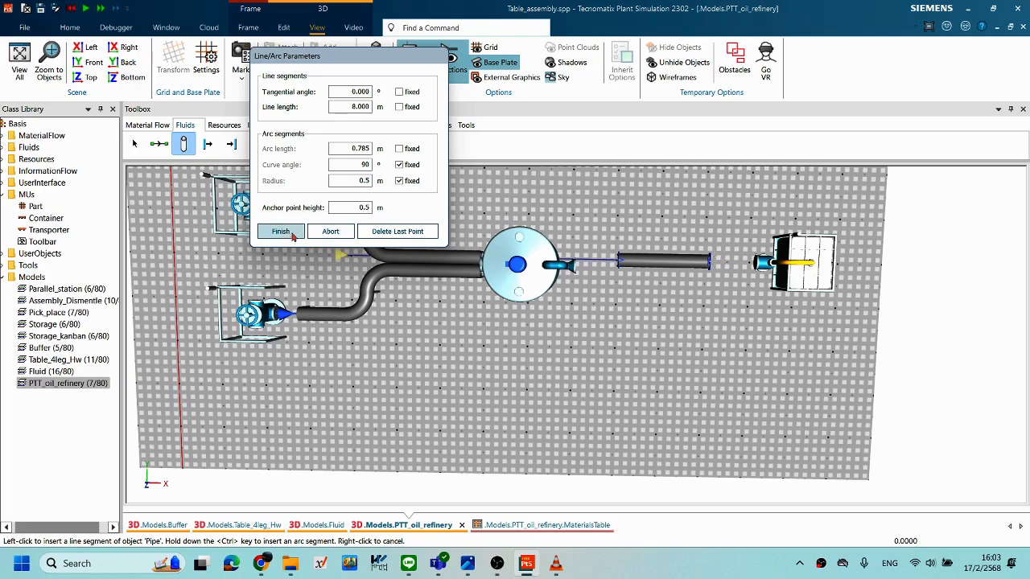
click(285, 233)
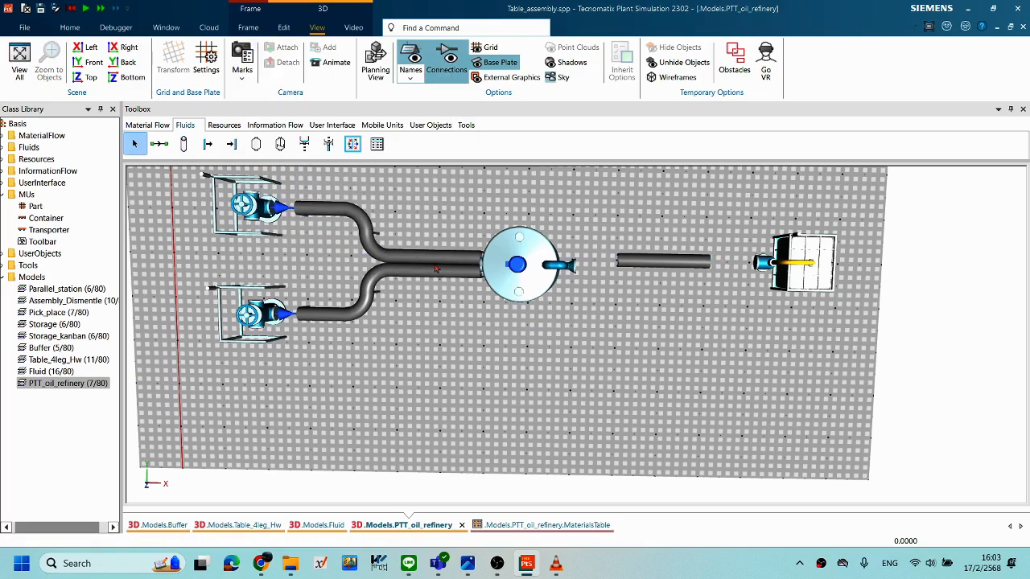
In planning view, butt the new straight pipe against the mixer outlet and the FluidDrain against the pipe's far end.
click(375, 62)
drag(587, 315, 566, 316)
drag(727, 310, 652, 315)
click(611, 374)
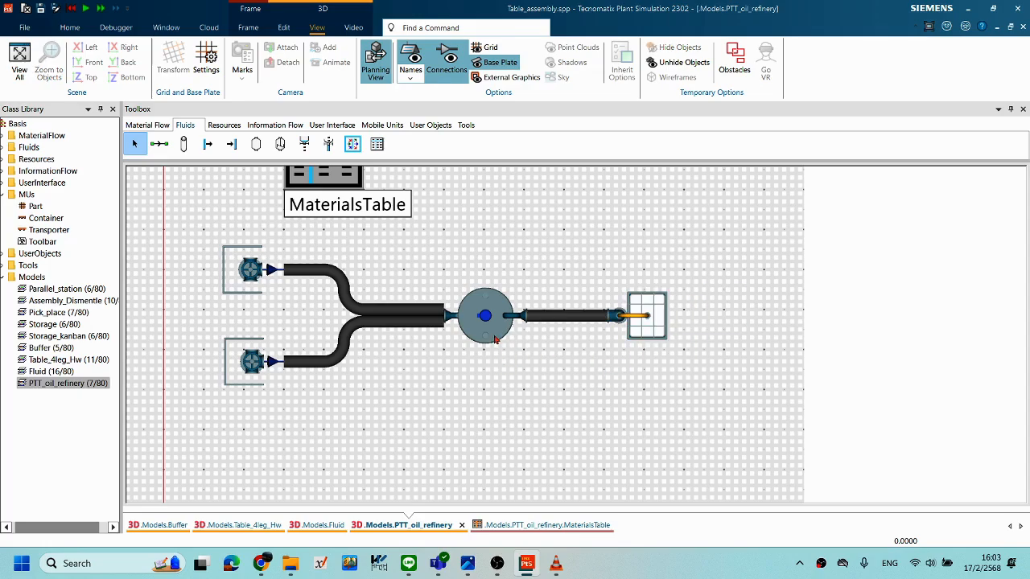
click(370, 79)
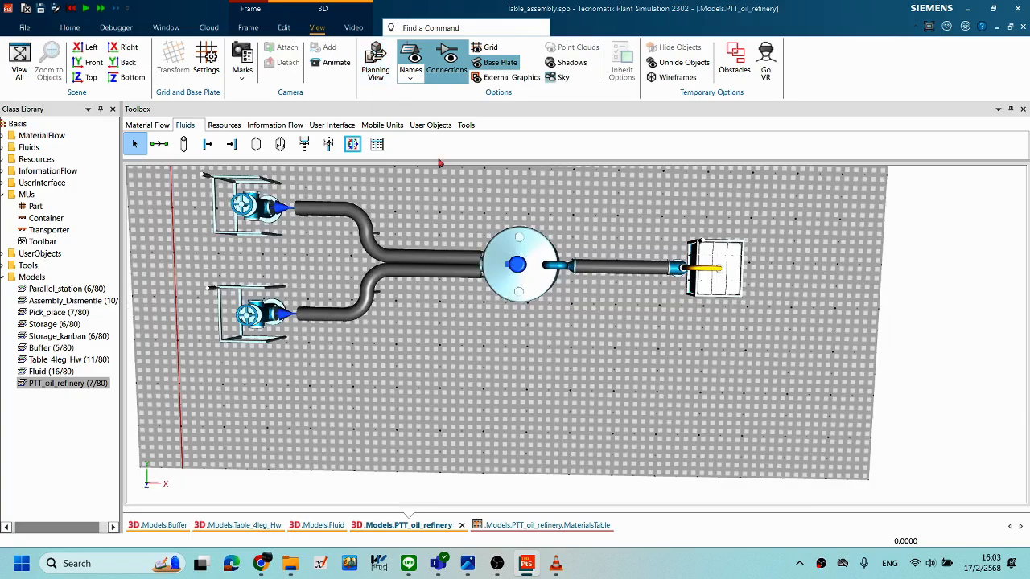
Set the Mixer's constant processing time to 0:30.
middle_drag(512, 366, 581, 380)
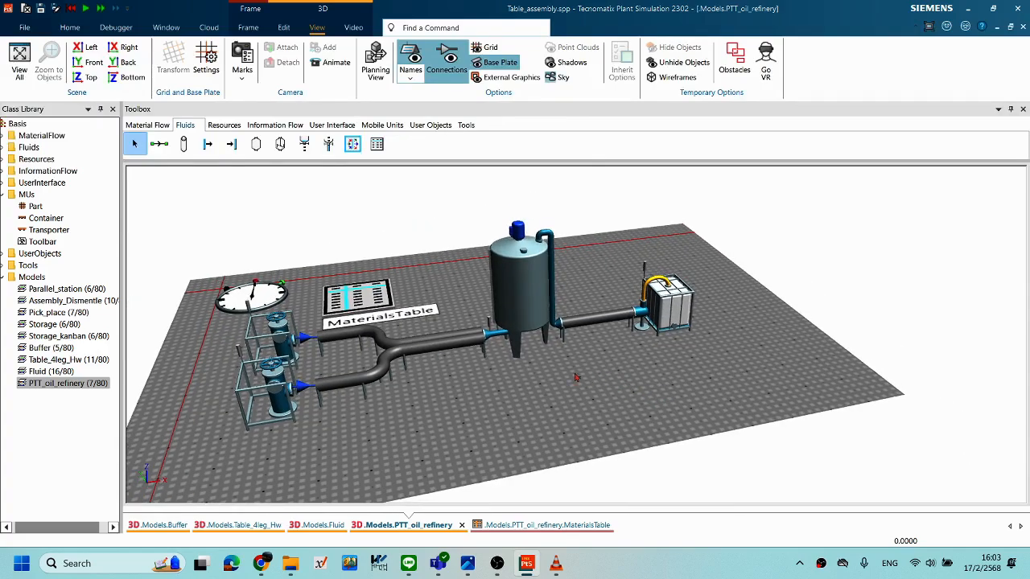
double_click(528, 308)
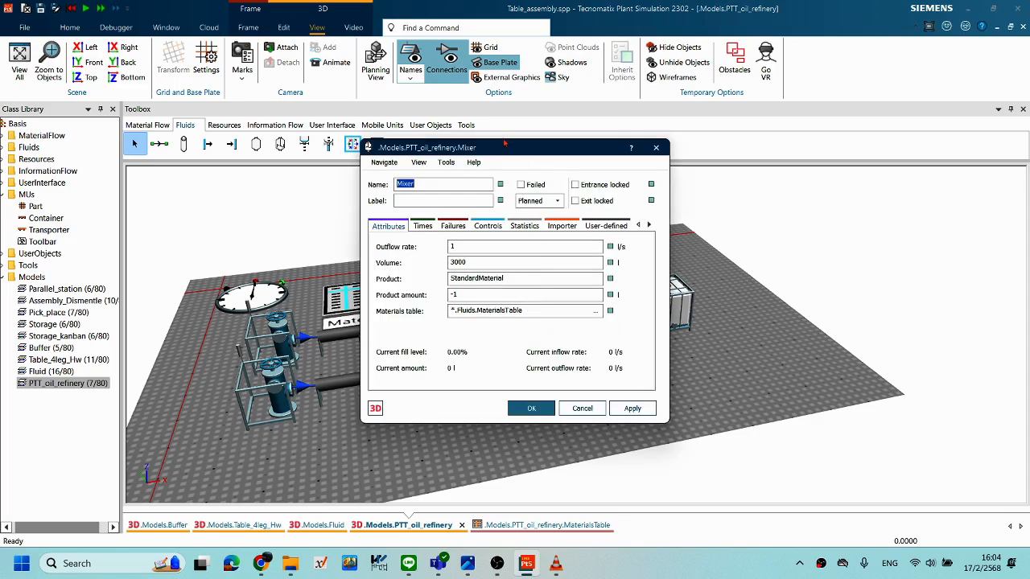
click(685, 145)
drag(570, 151, 755, 158)
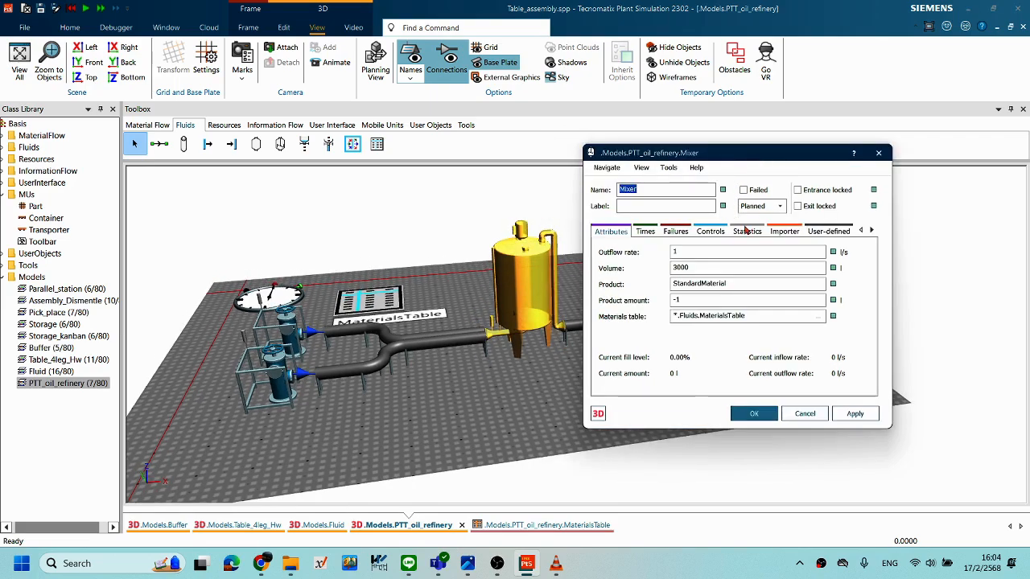
click(646, 233)
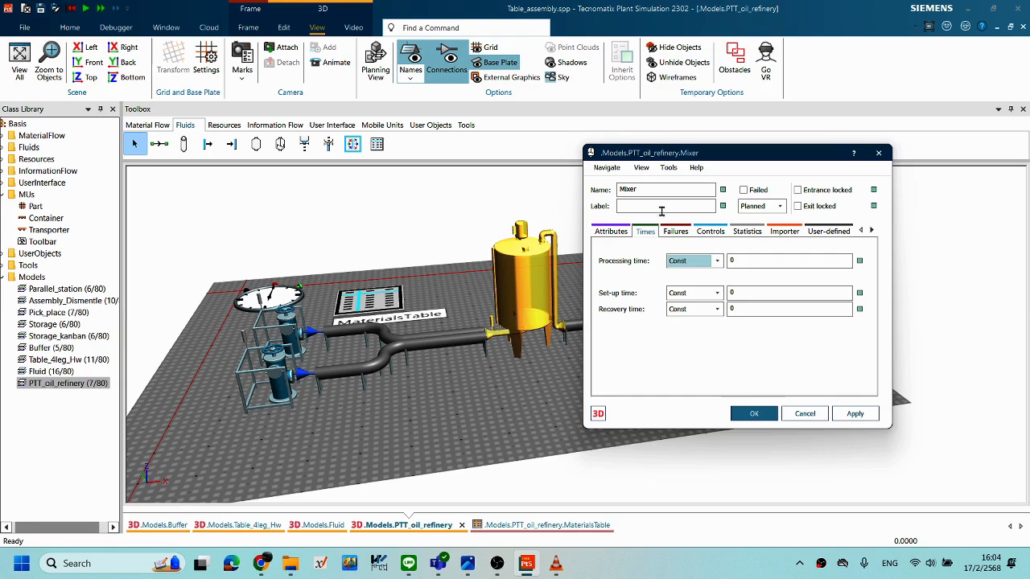
click(748, 262)
text(0:30)
click(853, 414)
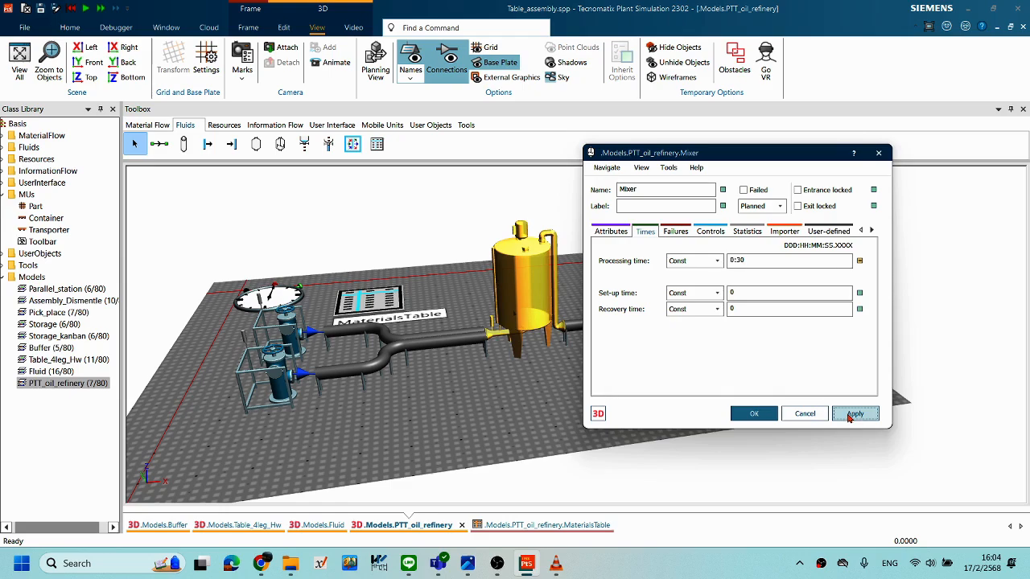
click(756, 414)
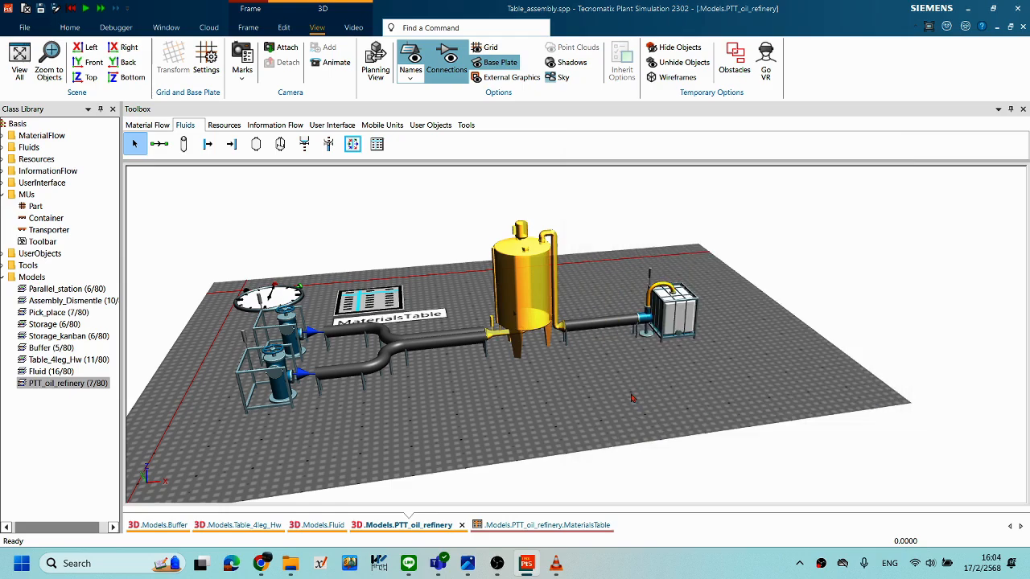
click(632, 397)
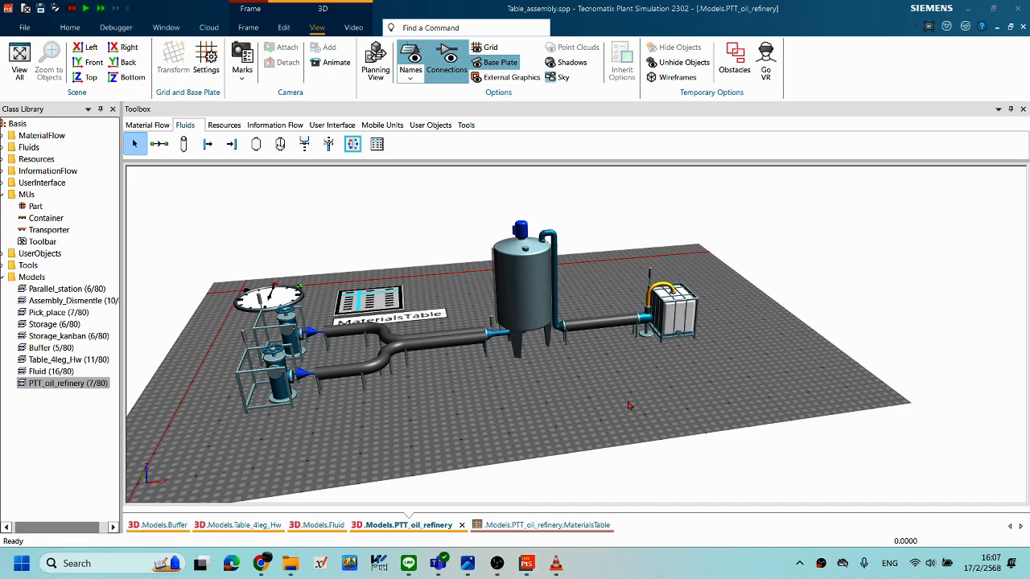
Assign the model's own MaterialsTable as the materials table of FluidSource.
right_drag(740, 381, 652, 389)
drag(652, 389, 655, 391)
mouse_move(529, 349)
right_down()
mouse_move(551, 352)
mouse_move(522, 357)
right_up()
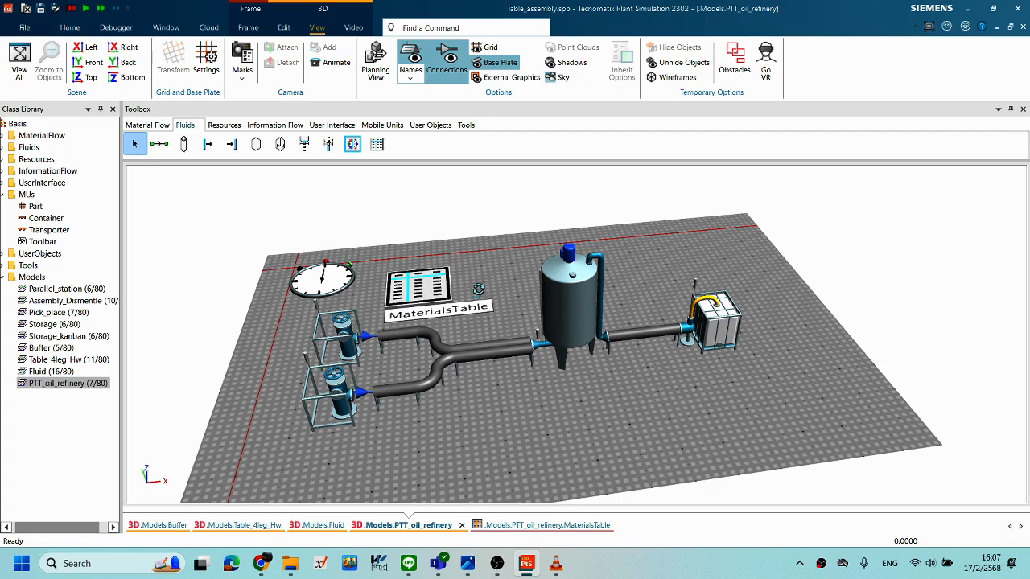
right_drag(478, 294, 500, 301)
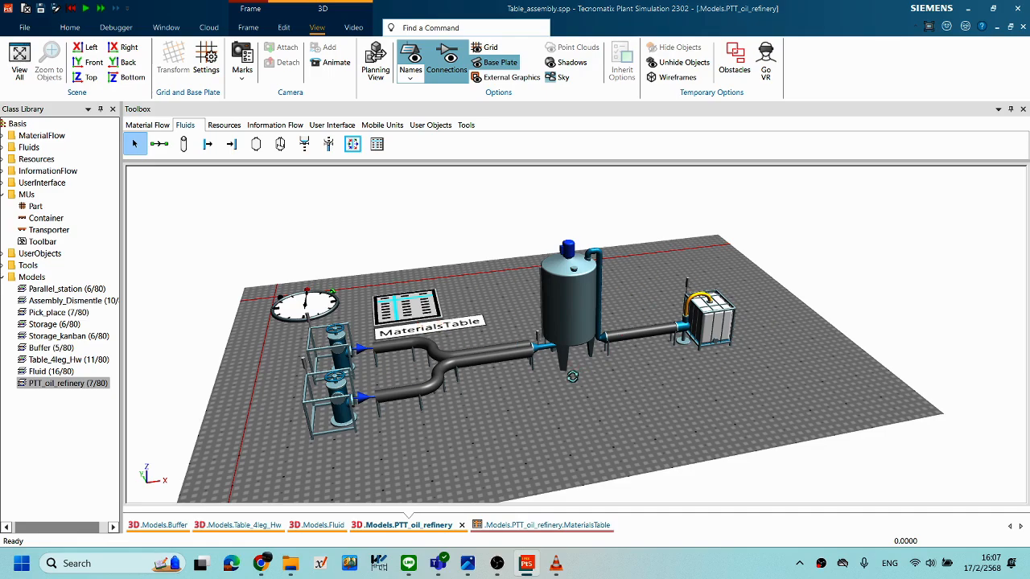
right_drag(572, 376, 396, 341)
double_click(344, 332)
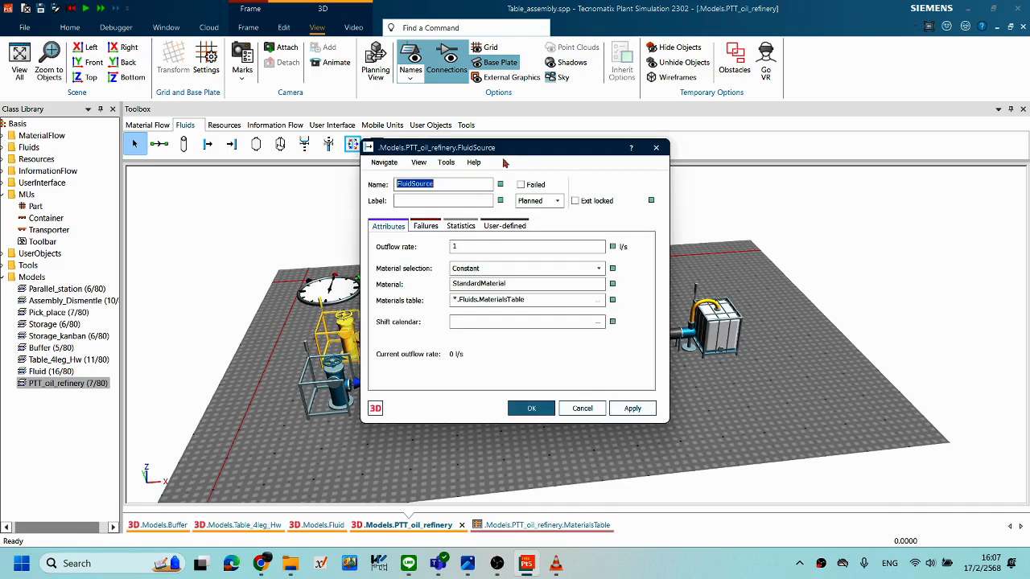
drag(486, 149, 596, 156)
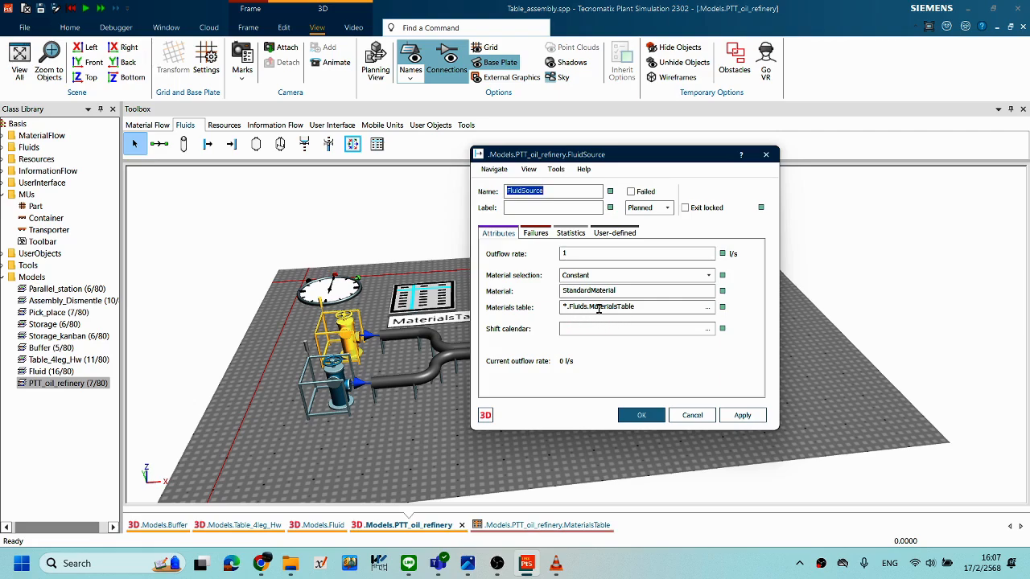
click(427, 299)
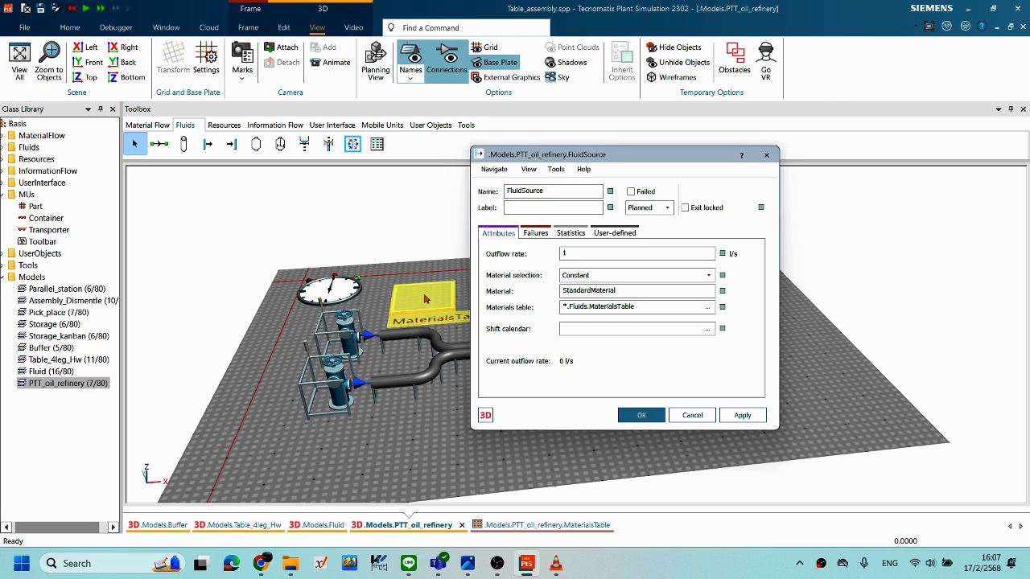
drag(421, 300, 455, 298)
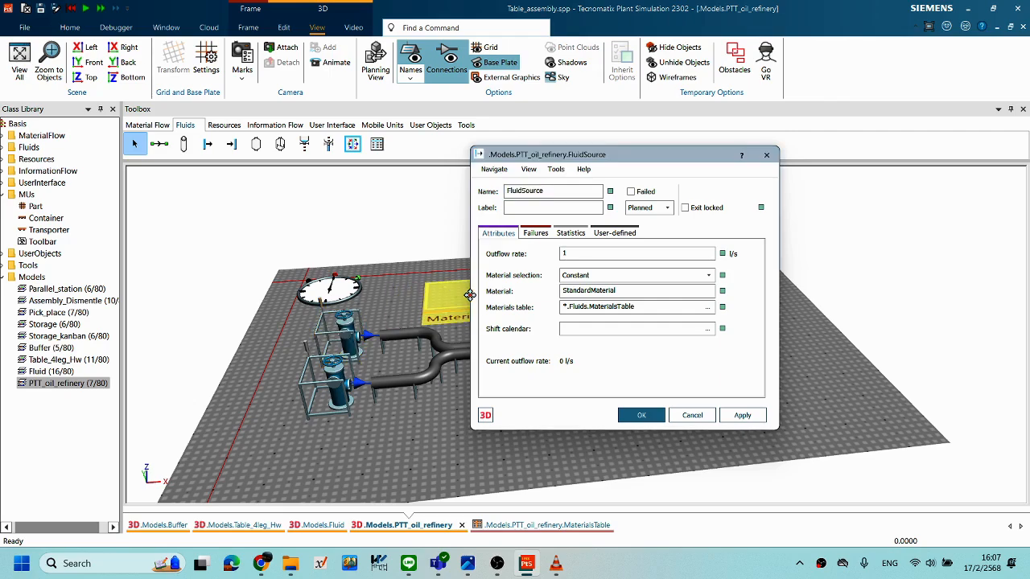
drag(591, 313, 597, 309)
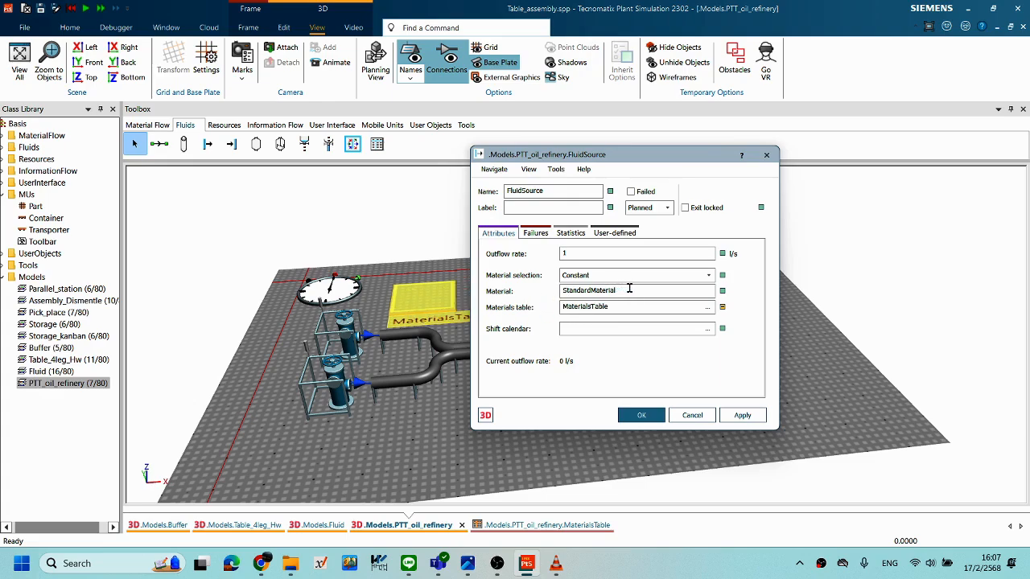
Copy the material name Gasoline from the model's MaterialsTable while keeping the FluidSource settings open.
double_click(555, 289)
drag(630, 162, 689, 167)
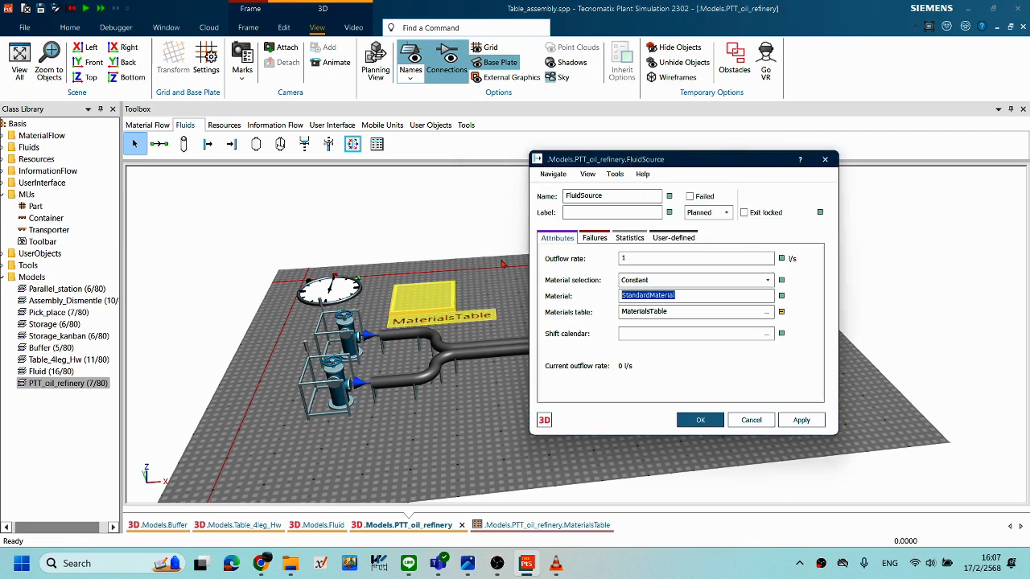
double_click(435, 306)
drag(599, 172, 608, 173)
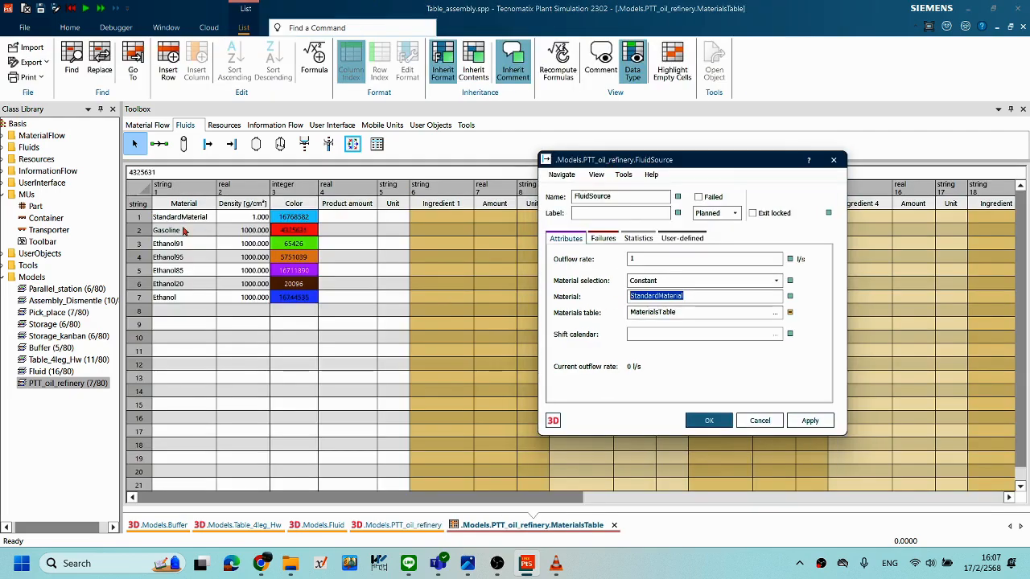
click(186, 231)
double_click(161, 232)
drag(186, 230, 148, 232)
key(ctrl+c)
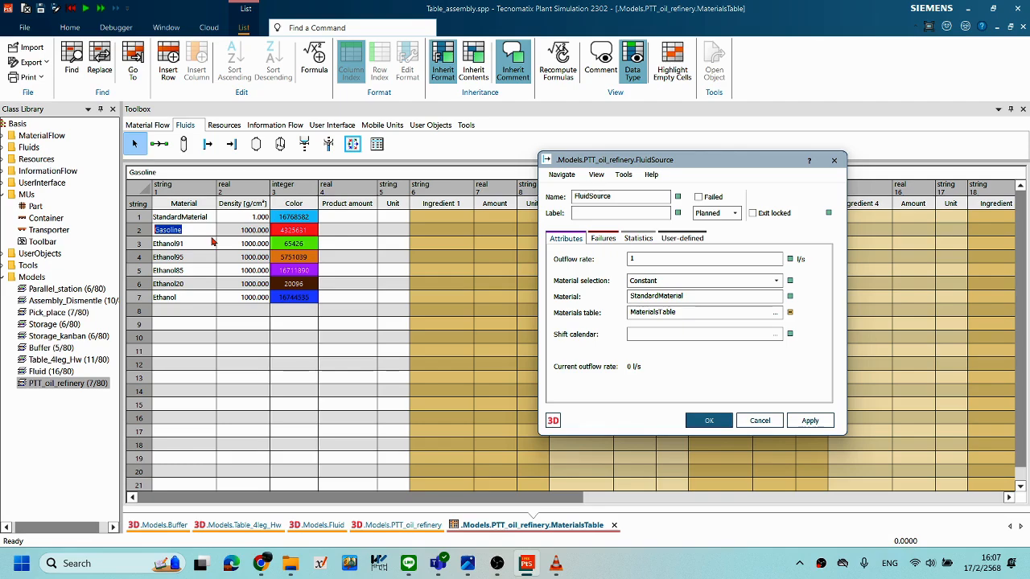
Set the FluidSource's material to Gasoline and accept its settings.
click(706, 295)
drag(707, 295, 625, 299)
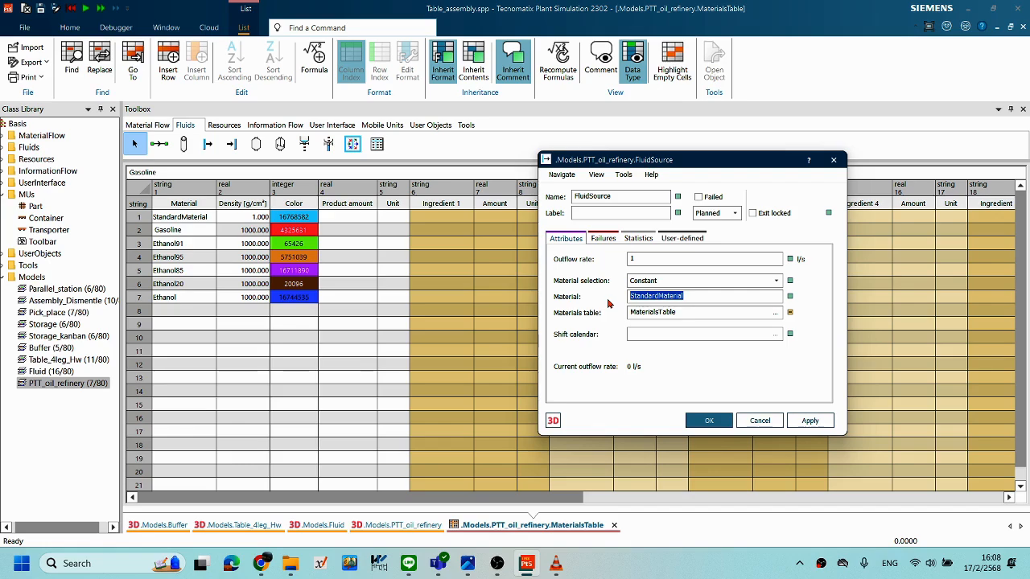
key(ctrl+v)
click(810, 423)
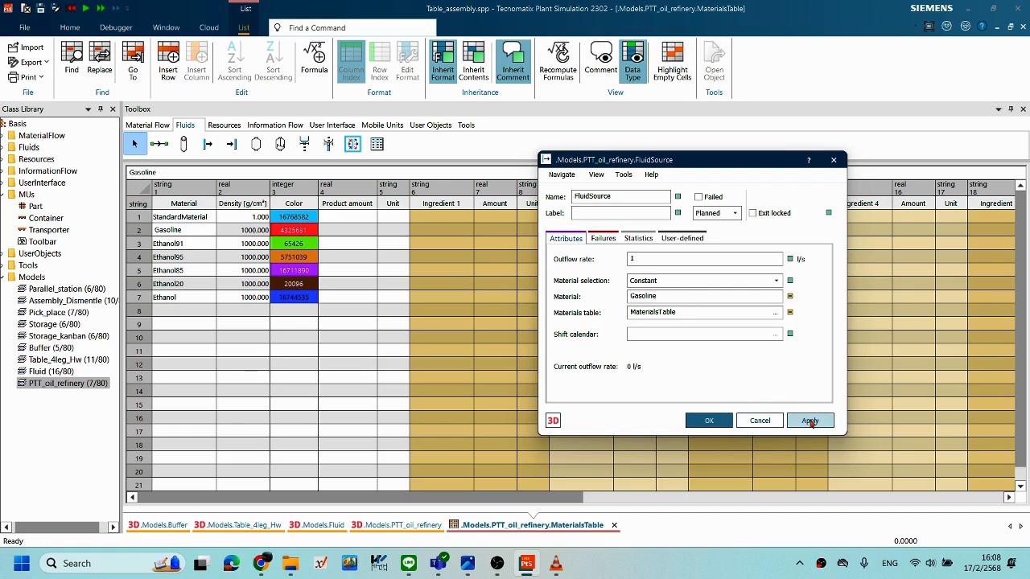
click(811, 423)
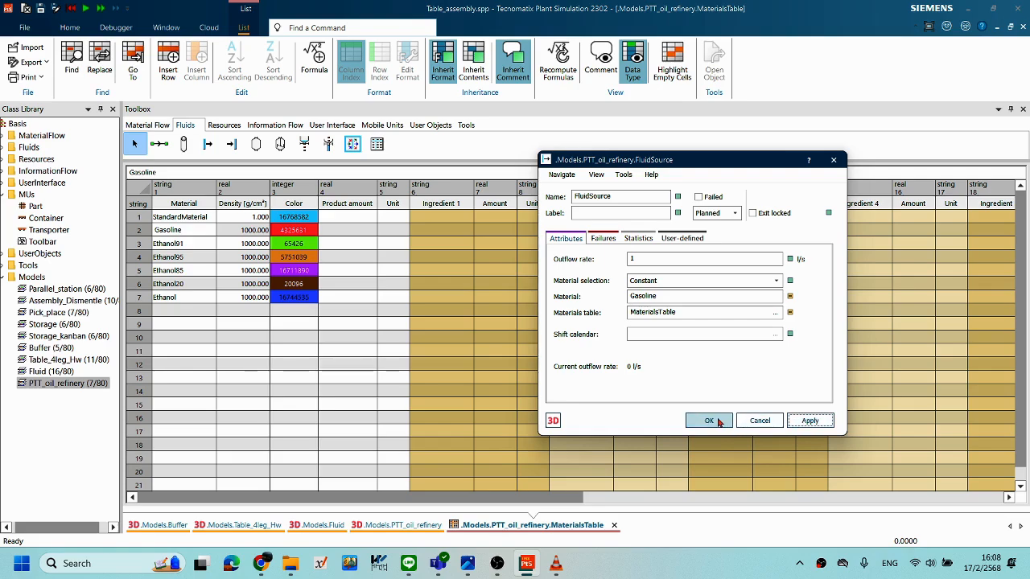
click(709, 421)
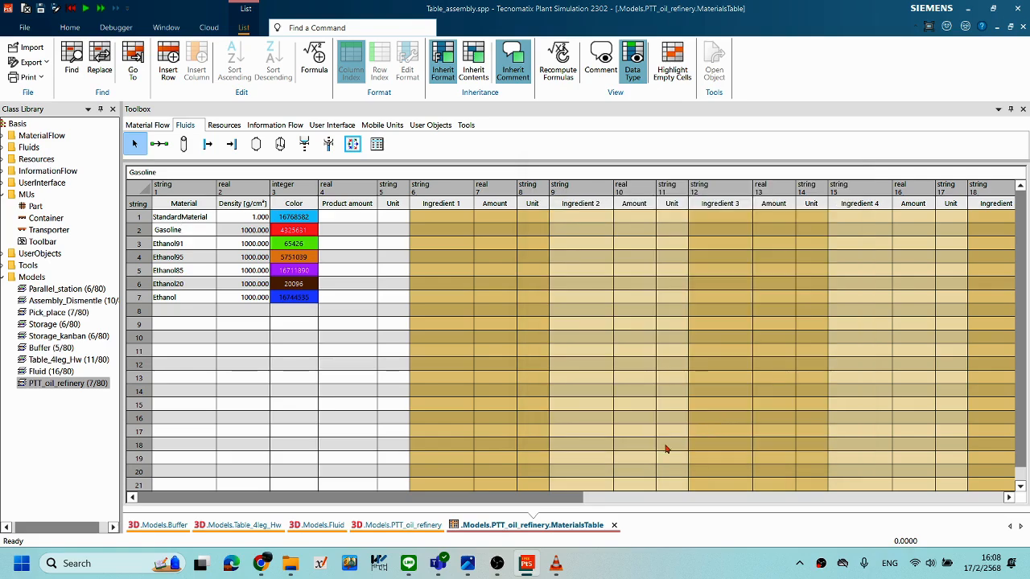
Assign the model's own MaterialsTable as the materials table of FluidSource1.
click(411, 525)
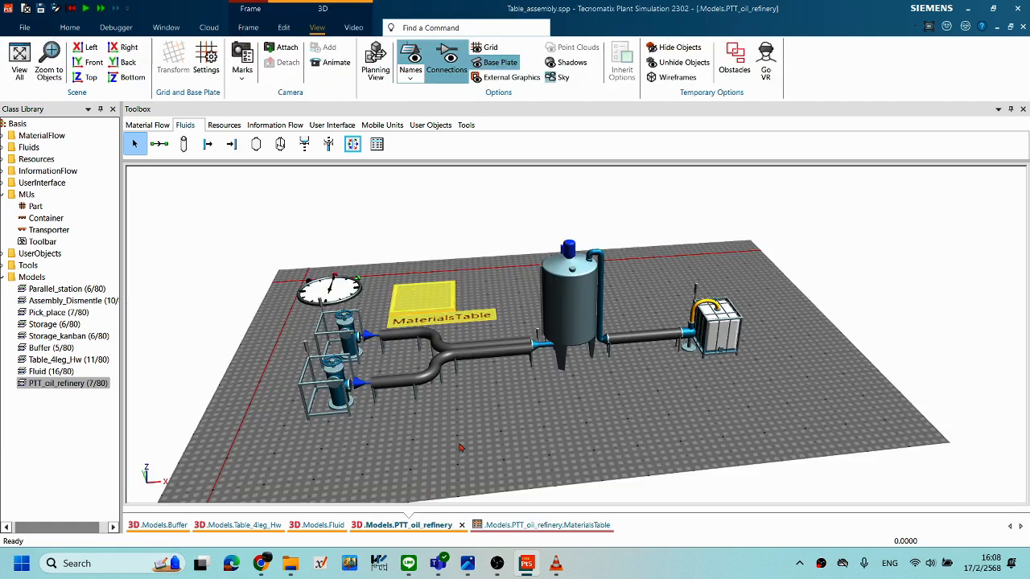
mouse_move(466, 434)
middle_down()
mouse_move(487, 432)
mouse_move(465, 428)
middle_up()
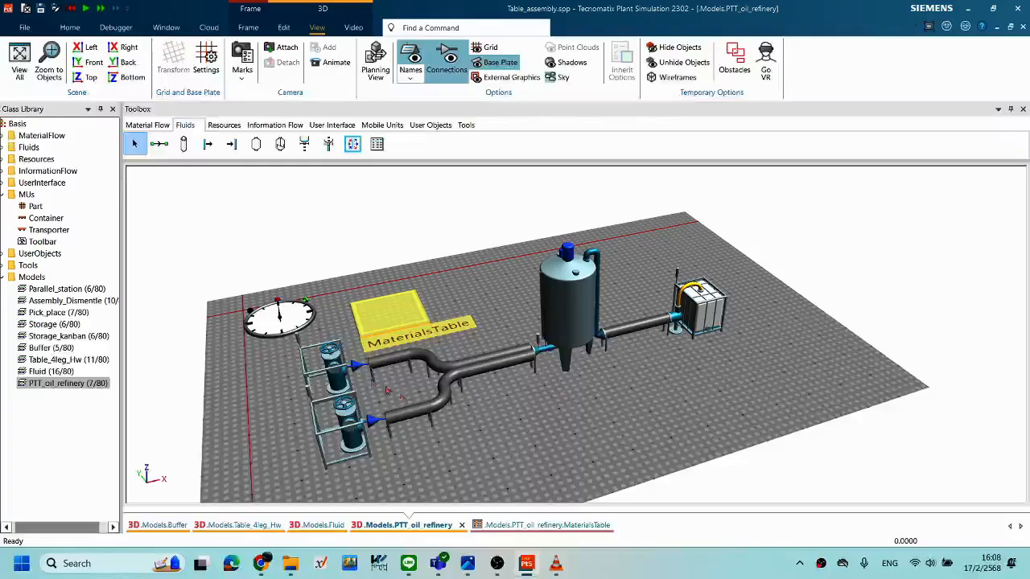
double_click(356, 431)
drag(570, 152, 755, 168)
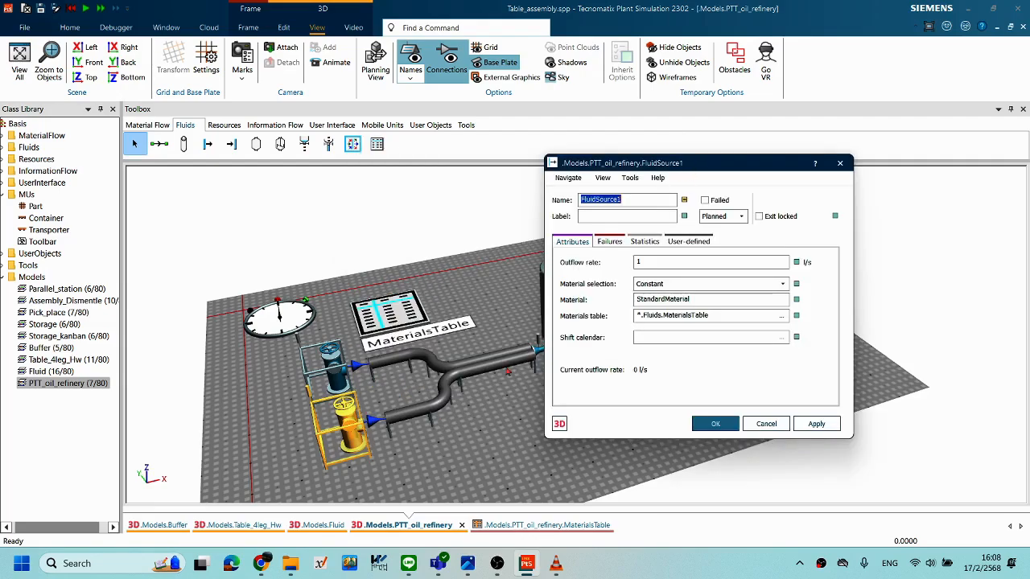
scroll(394, 400, down, 2)
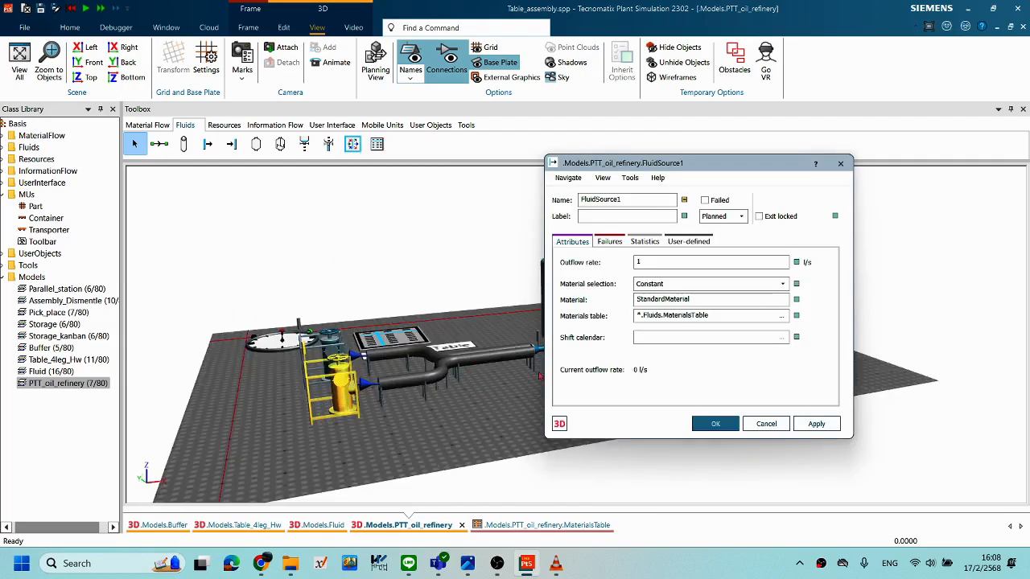
click(631, 166)
middle_drag(467, 303, 498, 317)
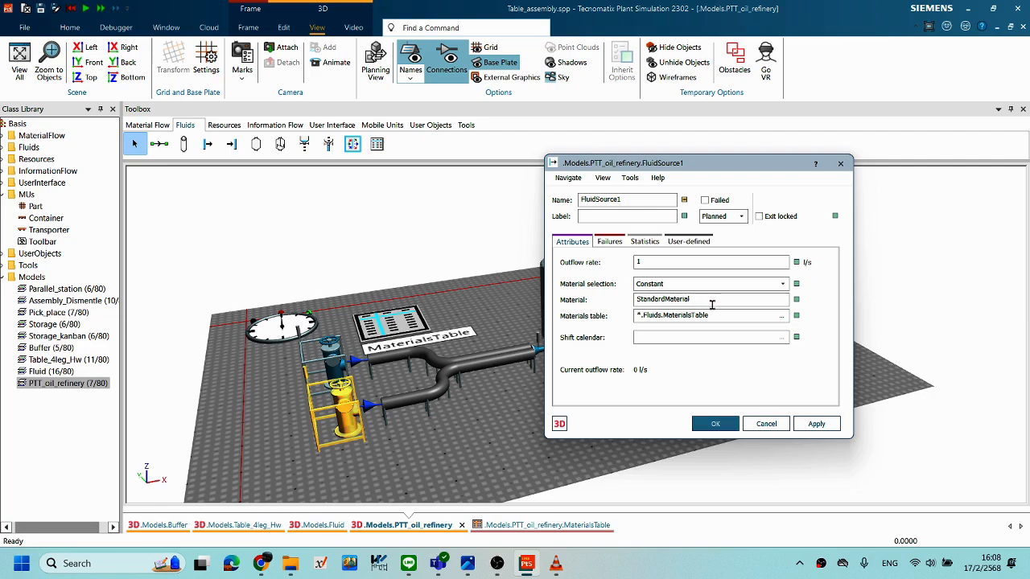
drag(403, 330, 680, 318)
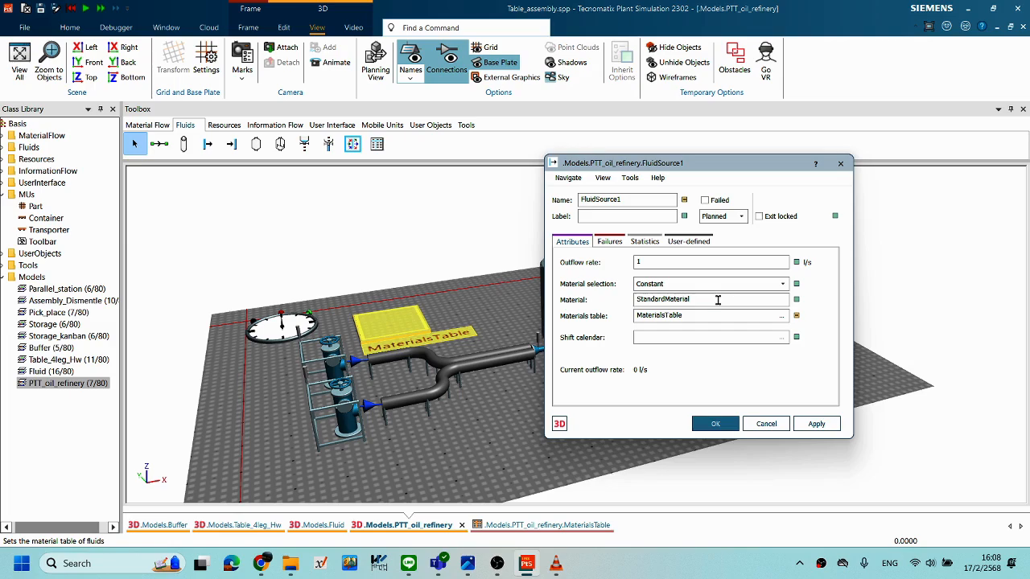
Set FluidSource1's material to Ethanol, then apply and accept its settings.
click(622, 306)
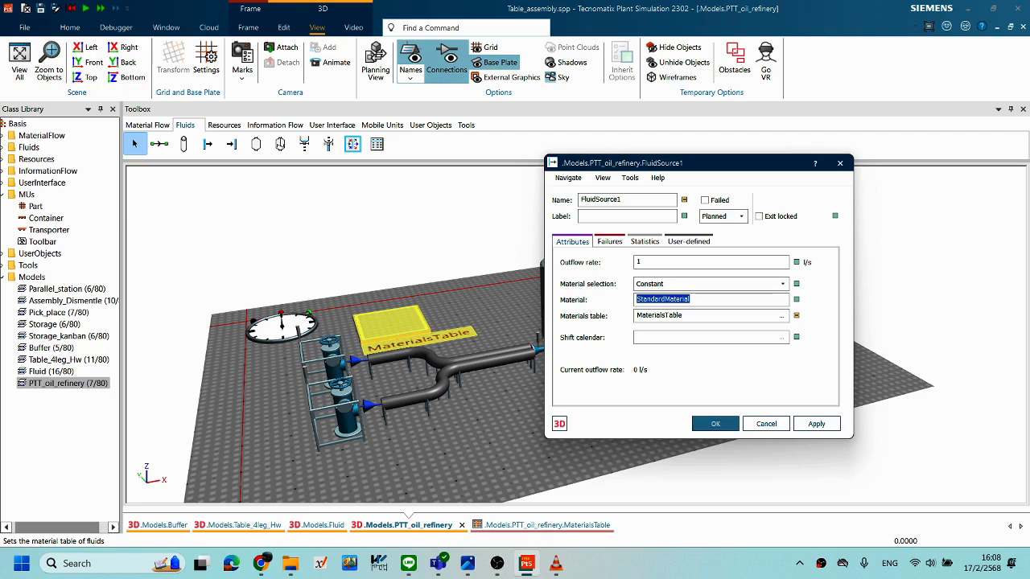
text(Ethanol)
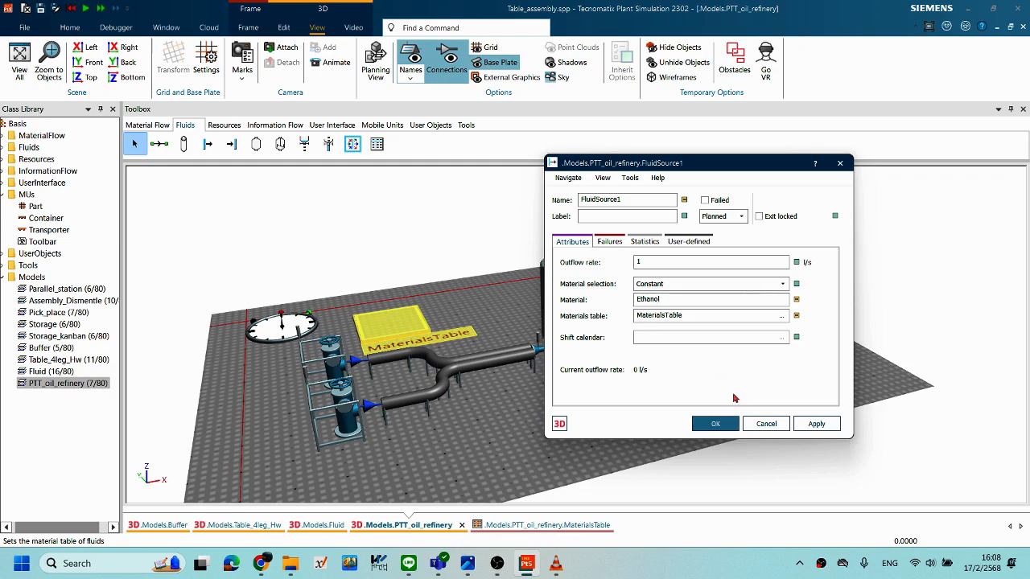
click(799, 426)
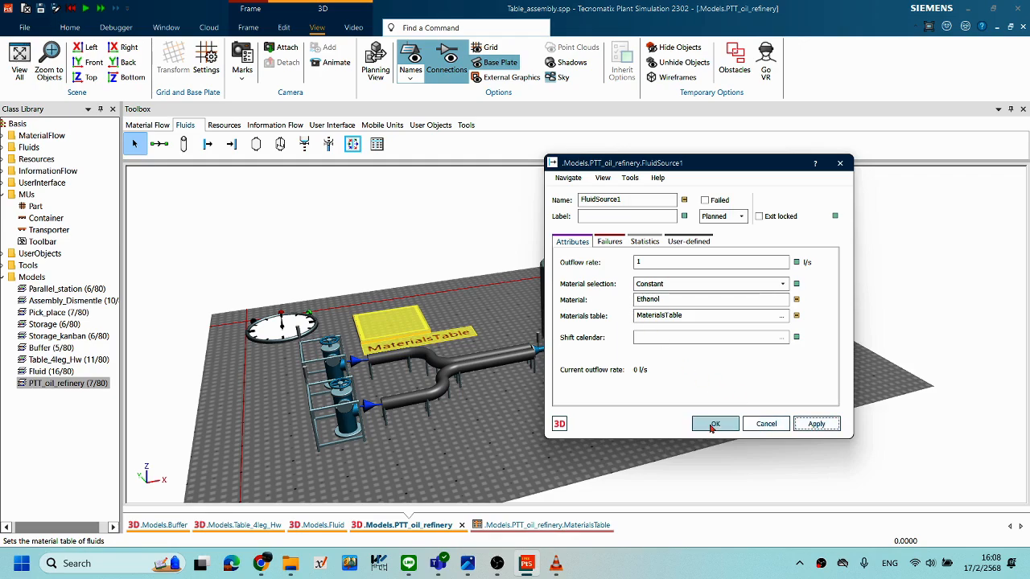
click(713, 426)
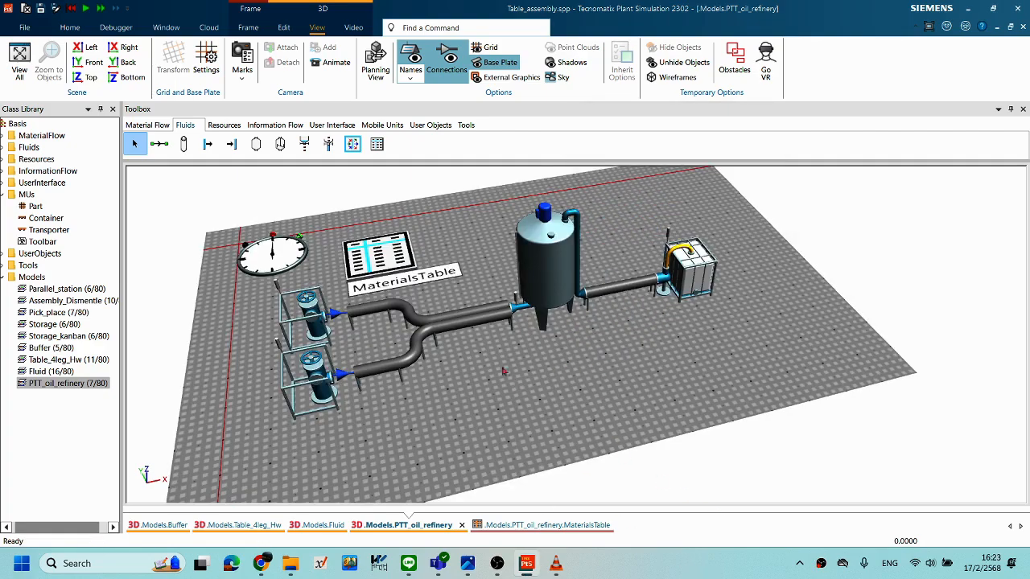
Run the simulation from the model's event controller, slow it to real-time factor 11, and inspect the Mixer, pipes and drain.
double_click(302, 255)
drag(730, 227, 751, 222)
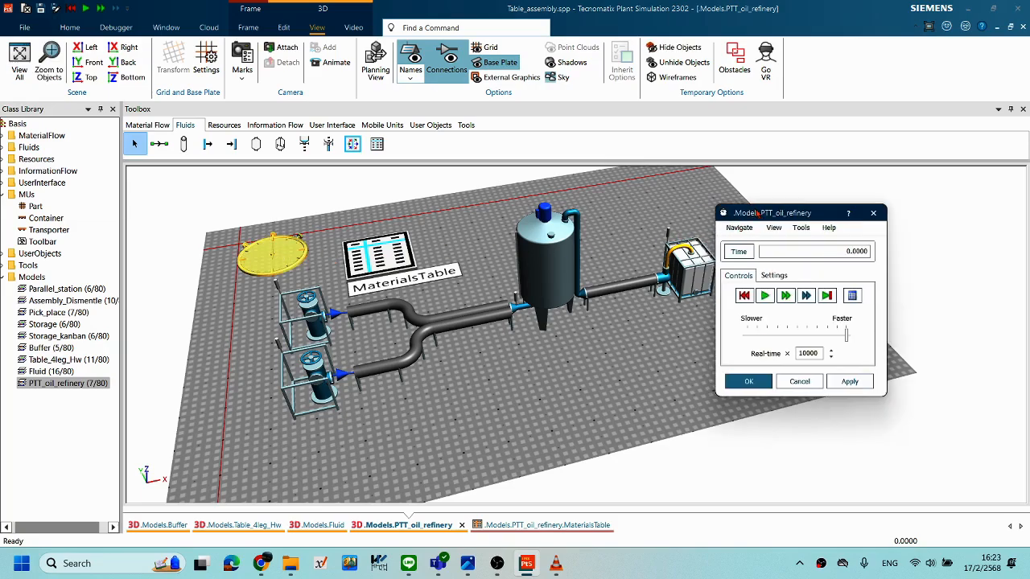
click(765, 296)
drag(846, 336, 776, 338)
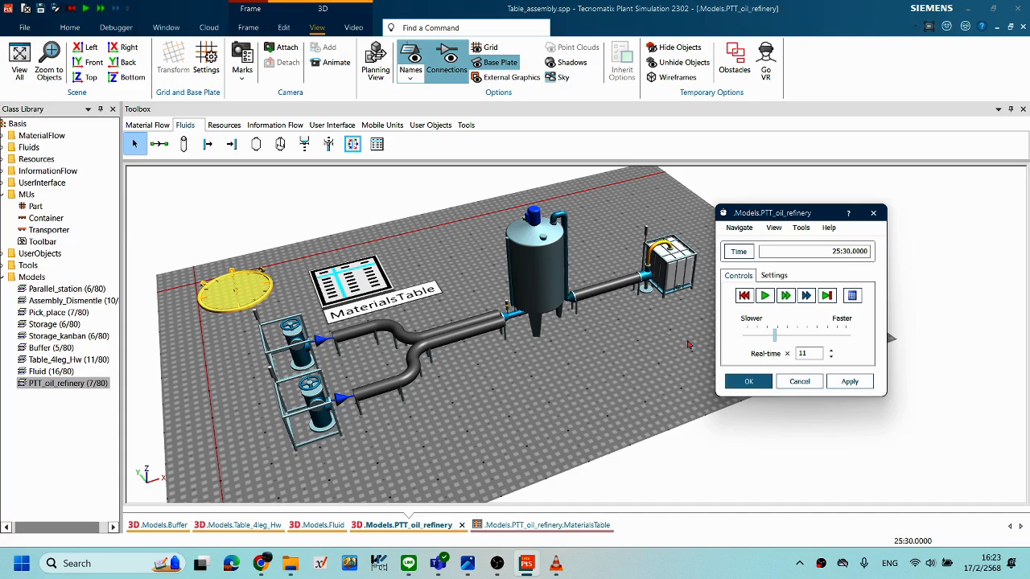
middle_drag(554, 304, 586, 303)
scroll(572, 319, up, 3)
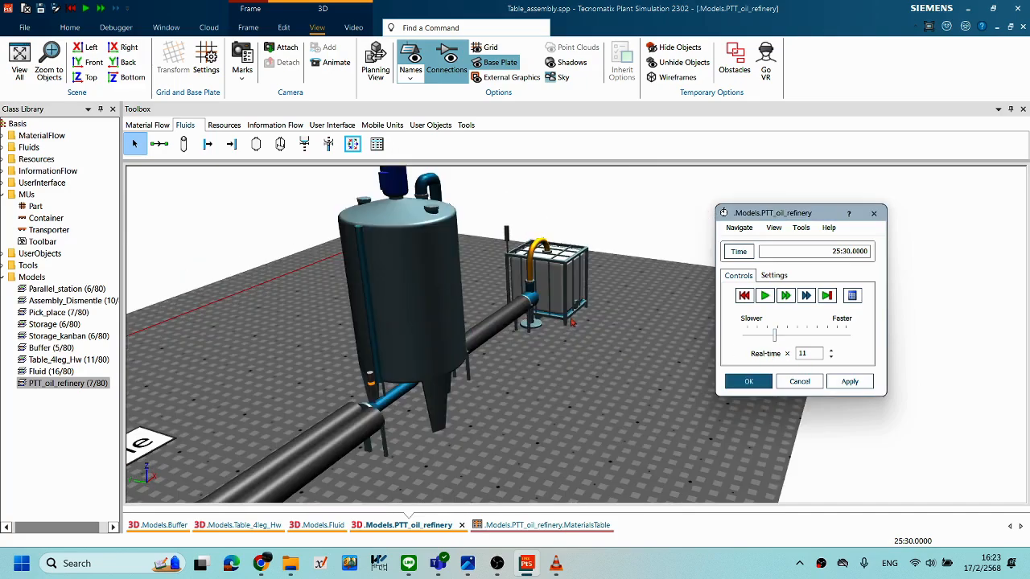
scroll(515, 336, down, 4)
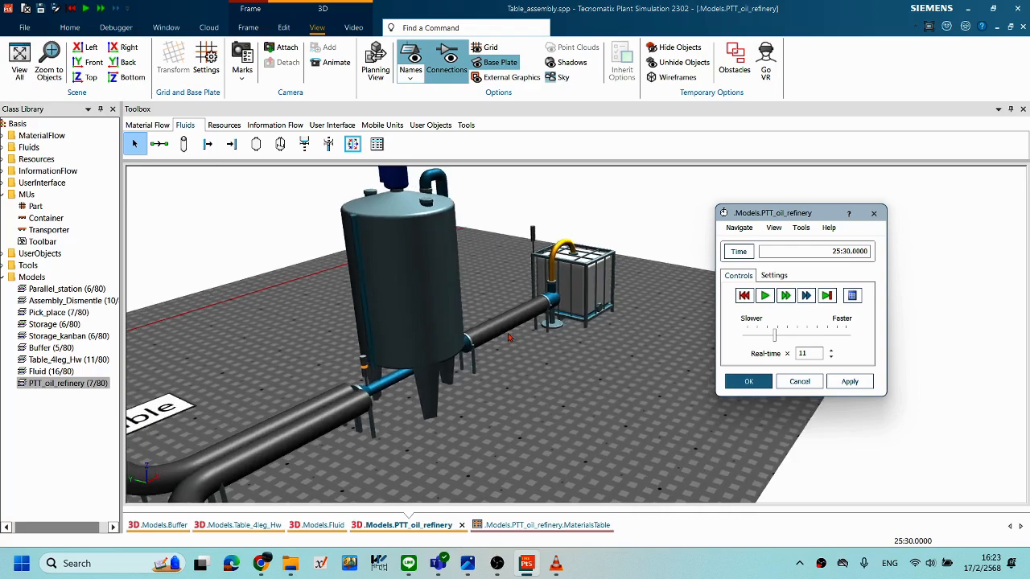
mouse_move(506, 328)
middle_down()
mouse_move(534, 326)
mouse_move(509, 336)
middle_up()
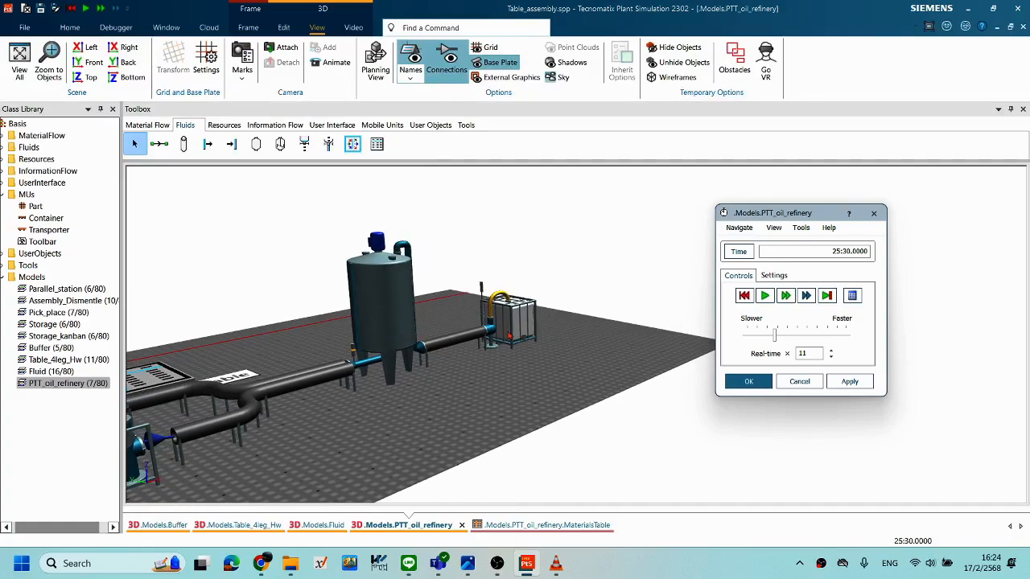
right_drag(518, 356, 595, 327)
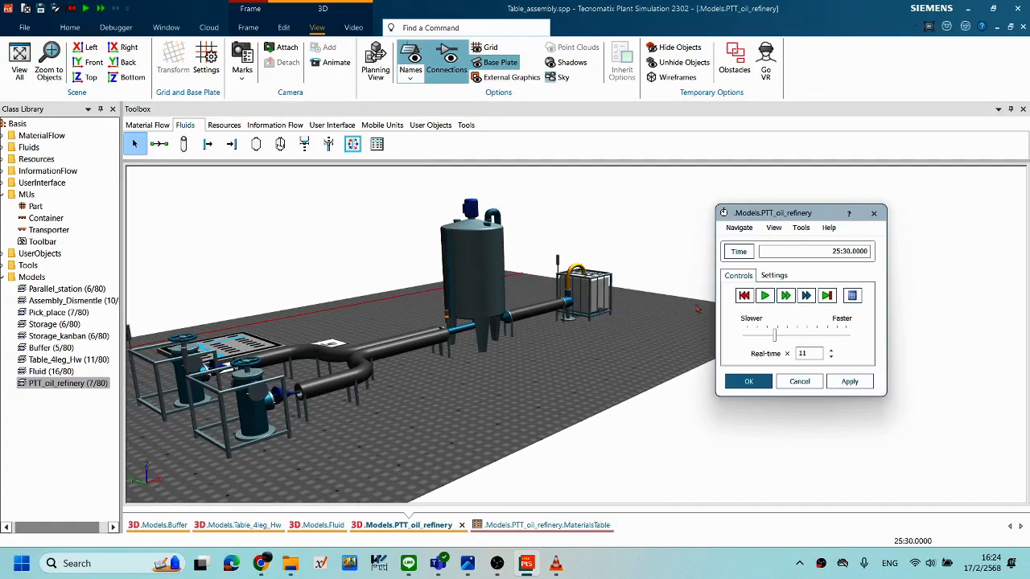
Reset the simulation, run it again while watching the Mixer's outlet pipe, and close the event controller.
click(743, 297)
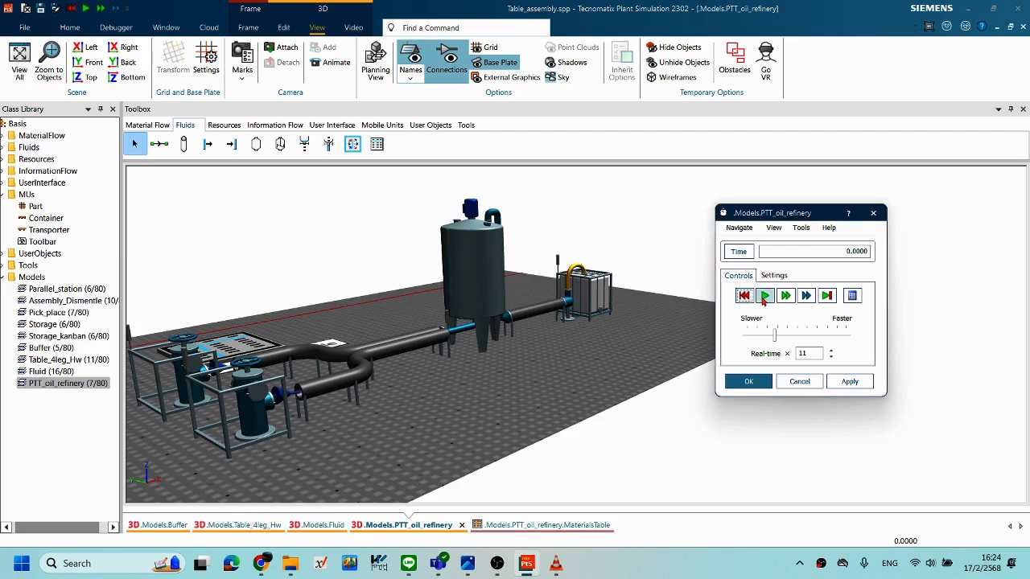
click(763, 297)
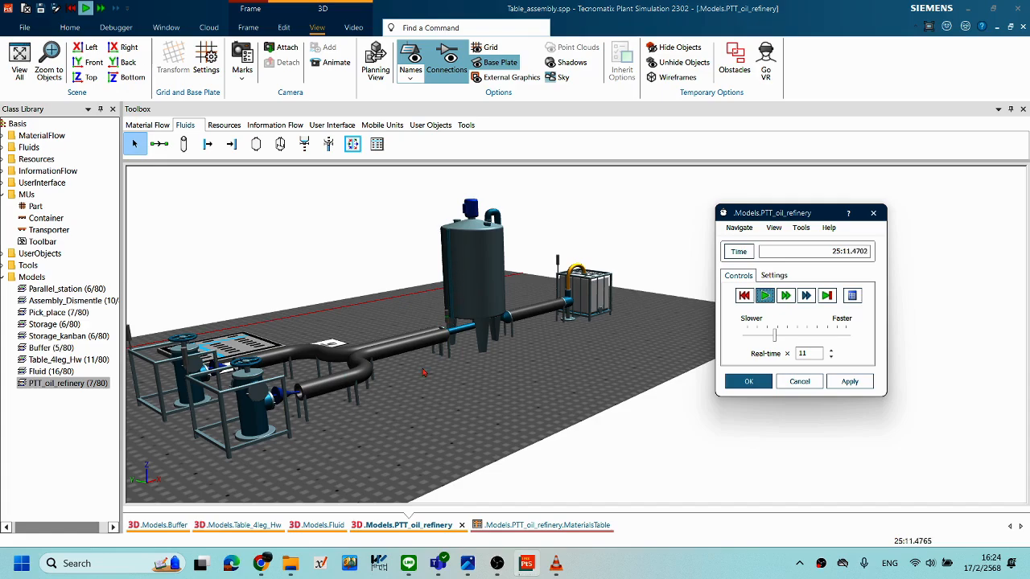
middle_drag(463, 298, 576, 355)
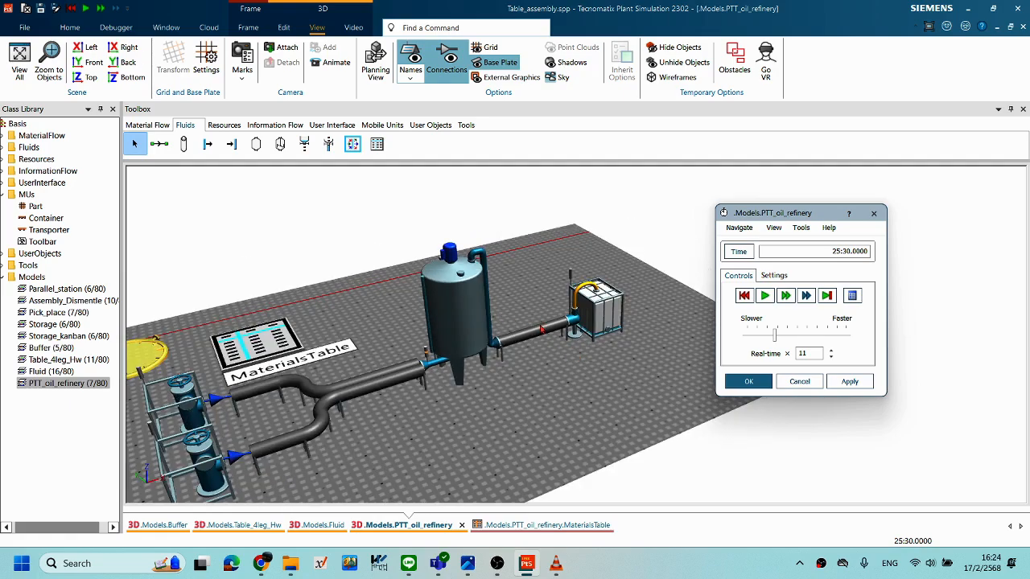
click(784, 386)
Check the Mixer's attributes and the model's MaterialsTable without changing them, and return to the 3D model.
double_click(446, 325)
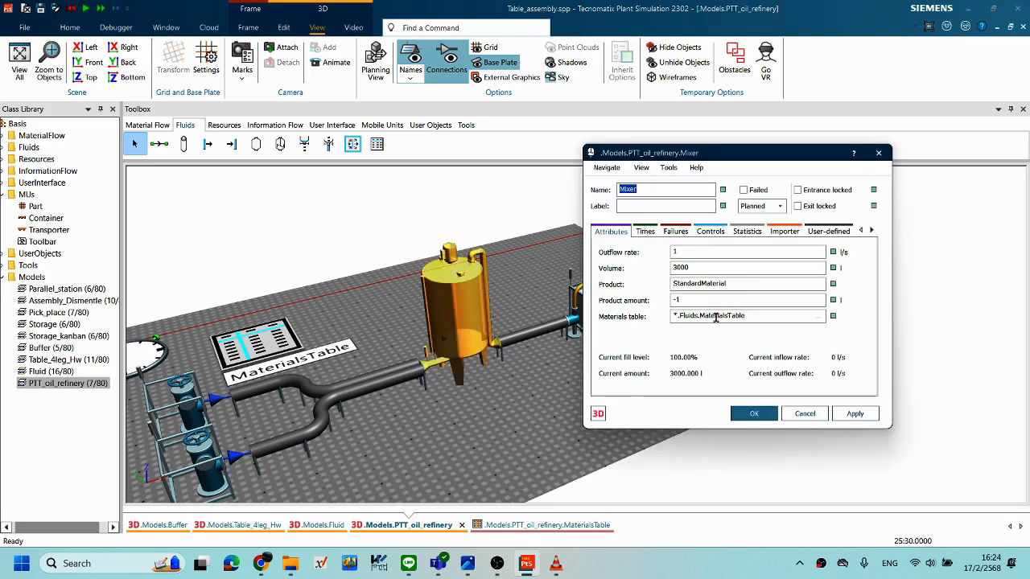
click(805, 413)
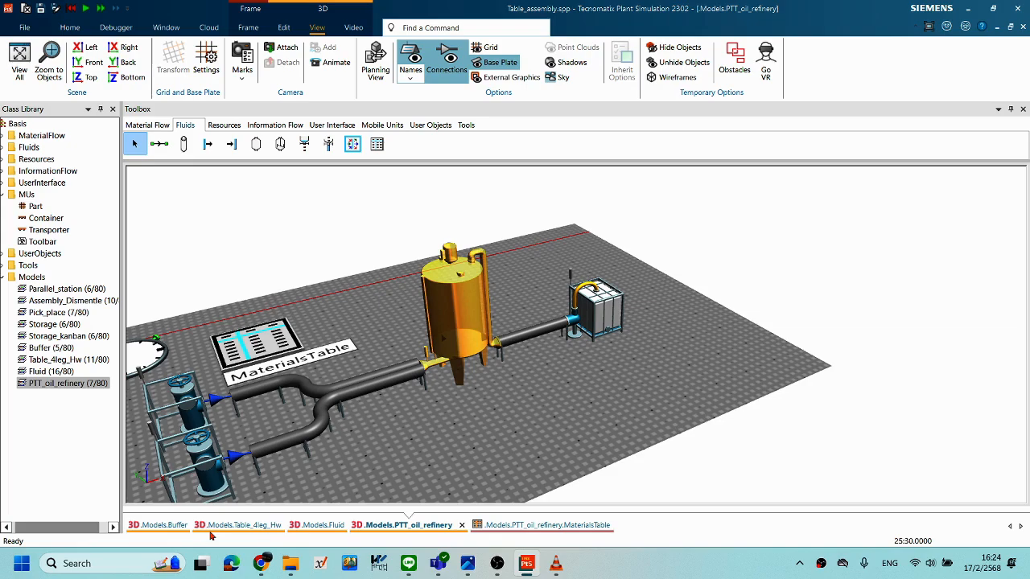
click(485, 525)
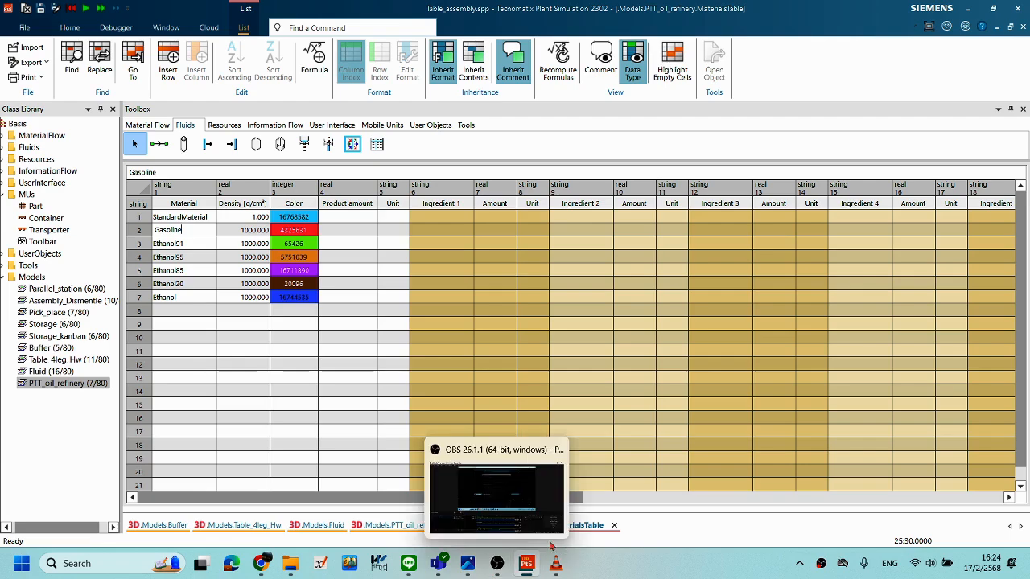
click(394, 526)
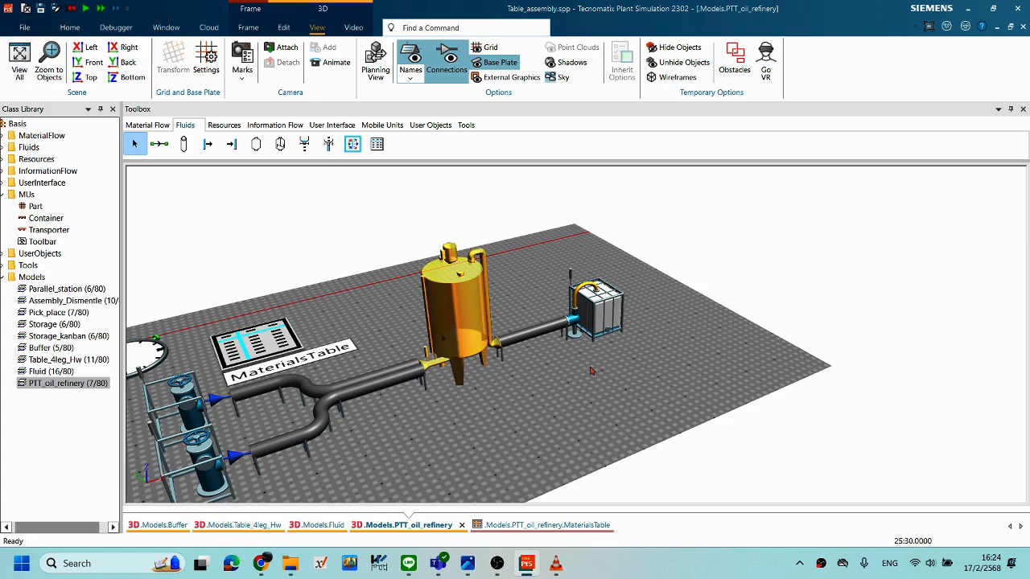
Move the drain away from the outlet pipe and pull that pipe clear of the Mixer.
middle_drag(490, 381, 492, 378)
middle_drag(611, 392, 579, 399)
click(632, 427)
scroll(639, 408, up, 3)
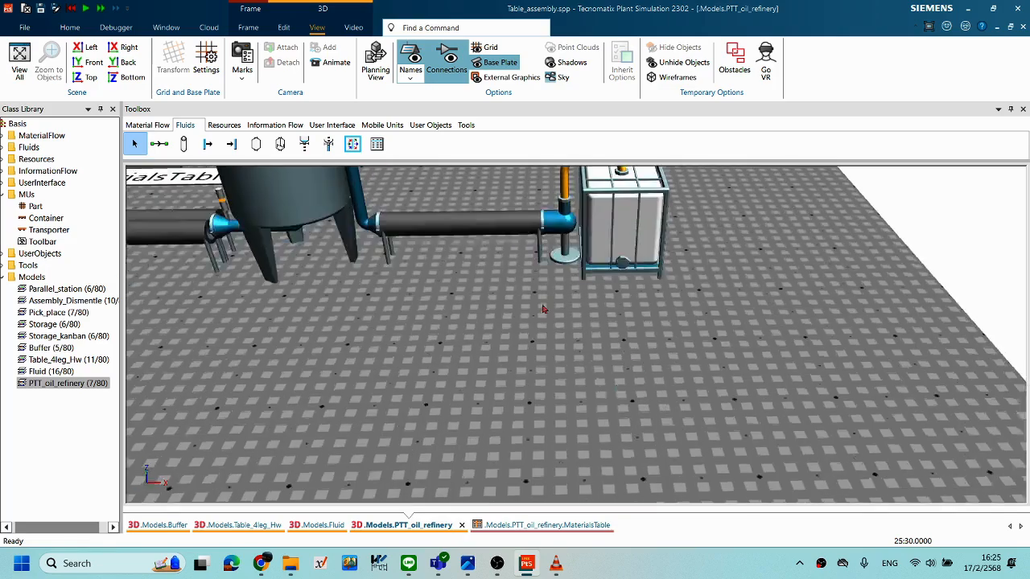
scroll(631, 348, up, 3)
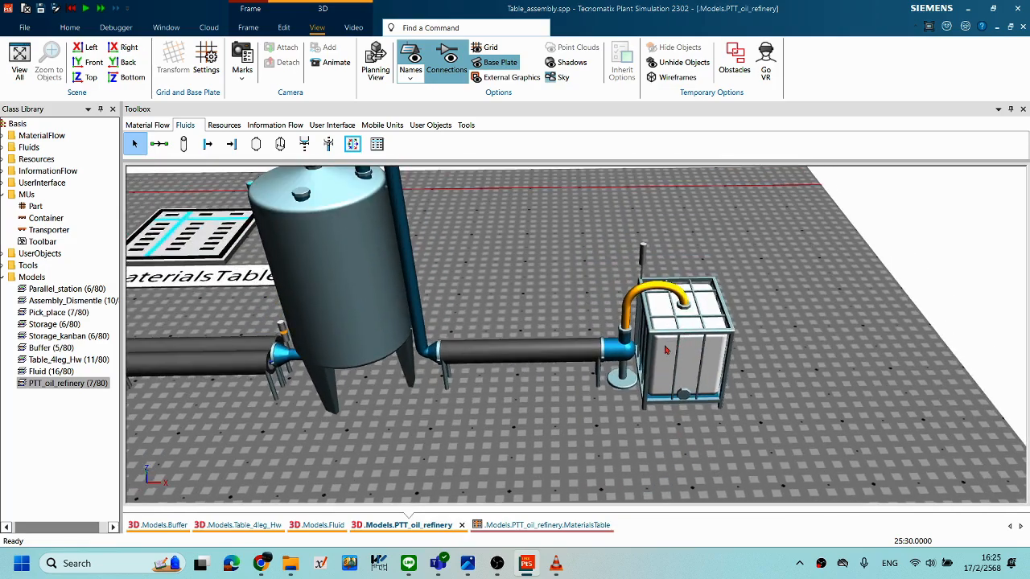
drag(680, 350, 766, 343)
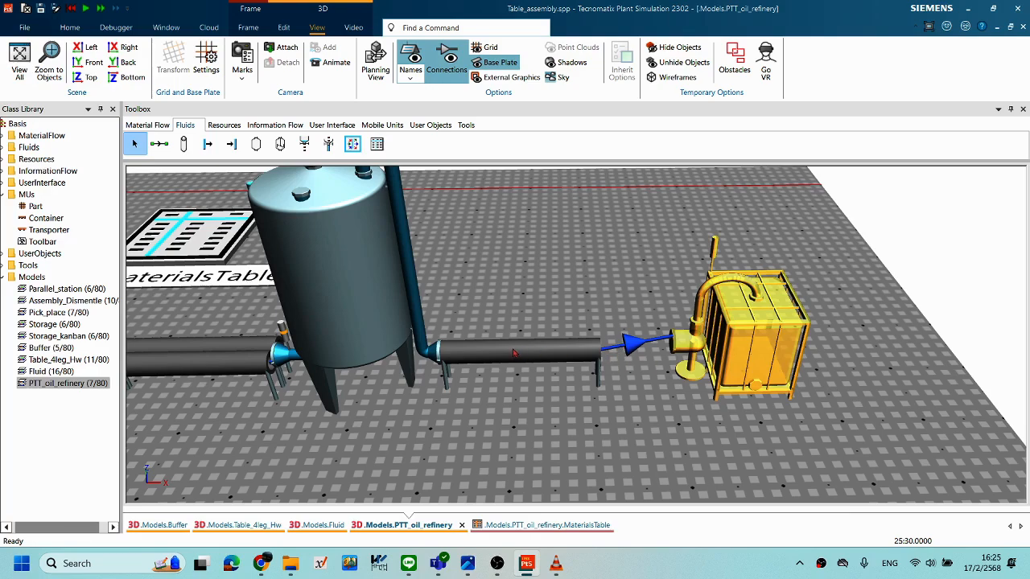
drag(515, 354, 516, 318)
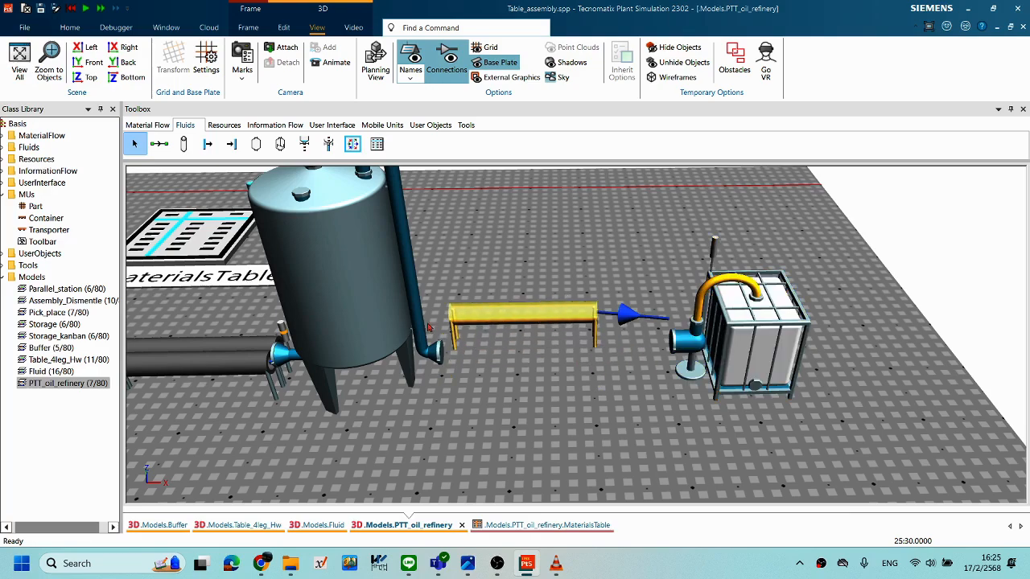
Connect the Mixer's outlet to the pipe leading to the drain.
click(467, 357)
click(490, 313)
drag(490, 313, 511, 305)
click(512, 362)
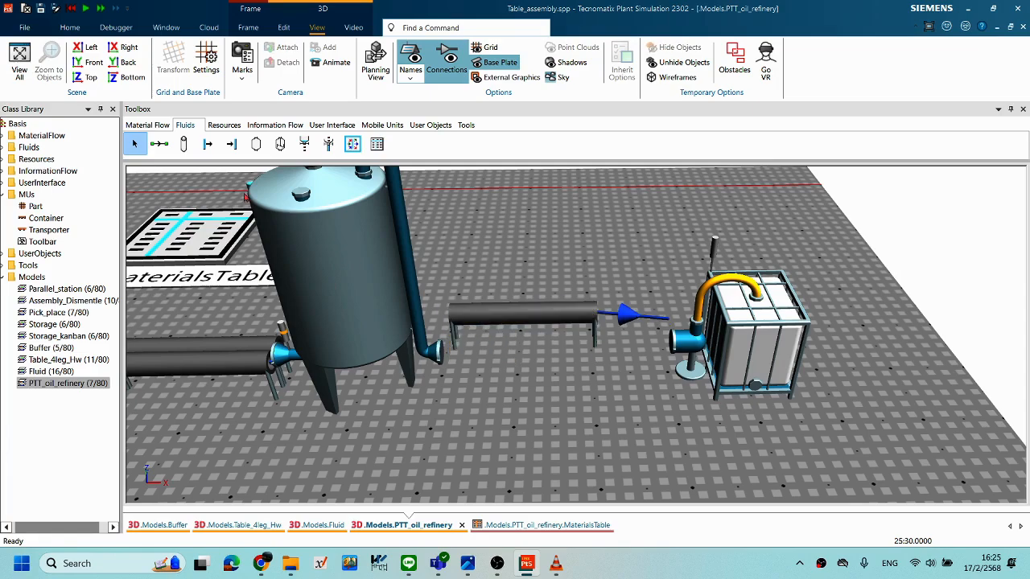
click(159, 143)
click(441, 347)
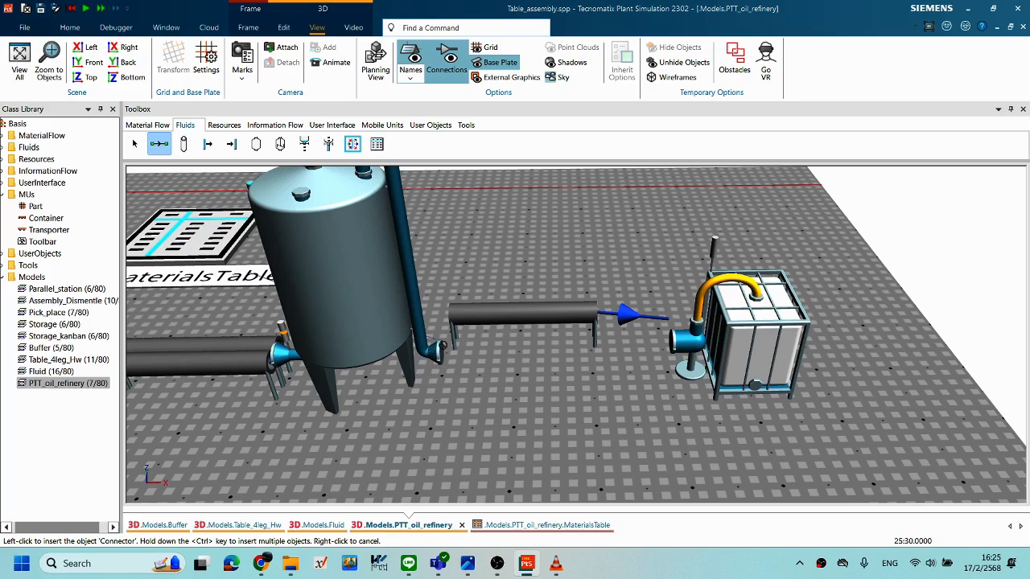
click(490, 313)
Move the outlet pipe back against the Mixer and the drain back against the pipe's end.
drag(519, 313, 507, 351)
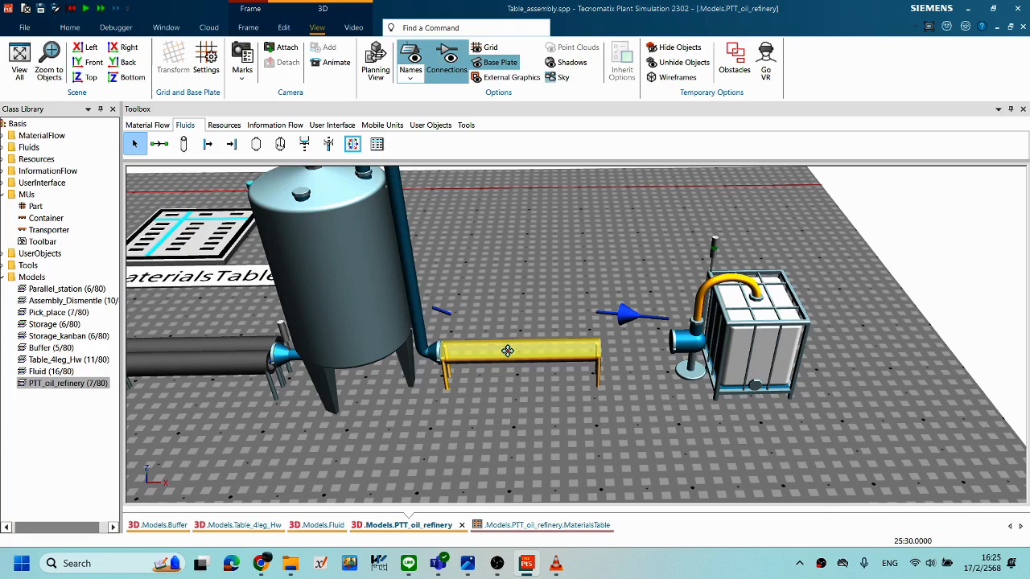
drag(717, 343, 641, 351)
middle_drag(522, 287, 574, 312)
scroll(544, 283, down, 6)
scroll(573, 313, up, 1)
scroll(565, 313, up, 4)
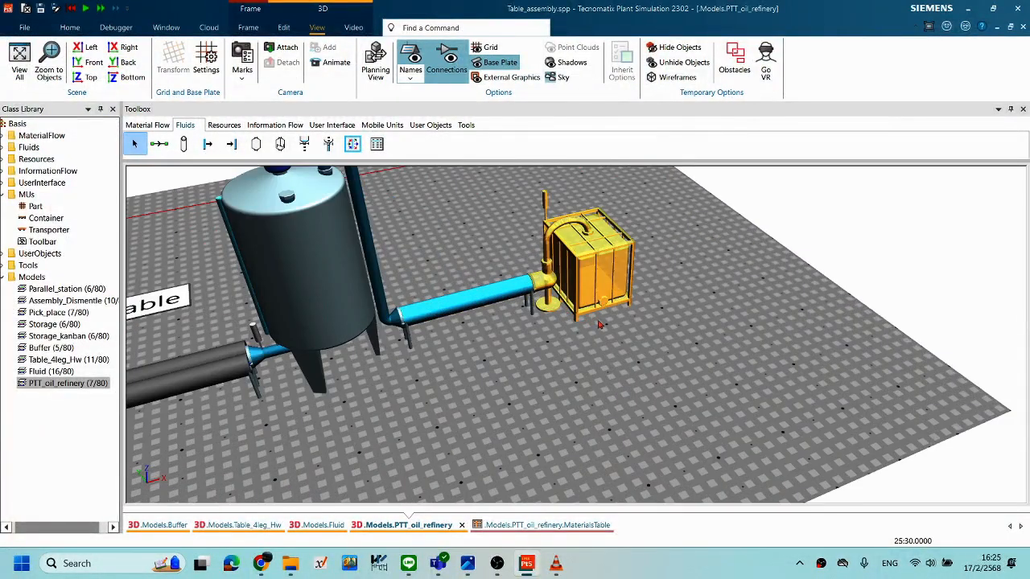
scroll(600, 325, down, 3)
middle_drag(451, 309, 413, 304)
middle_drag(496, 312, 533, 330)
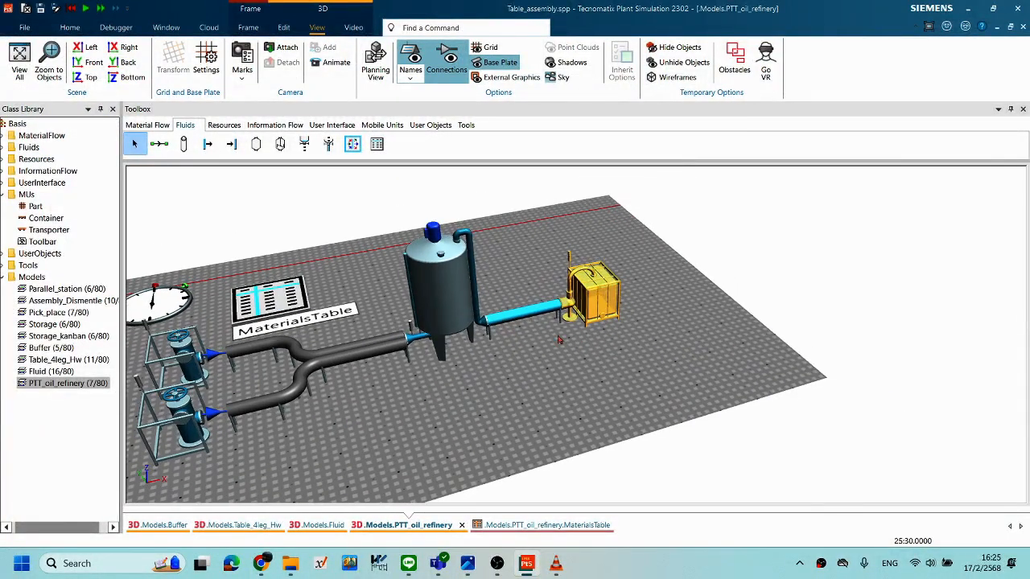
Reset and run the PTT_oil_refinery simulation, watch the fluids flow from the sources to the drain, and close the simulation controller.
double_click(176, 301)
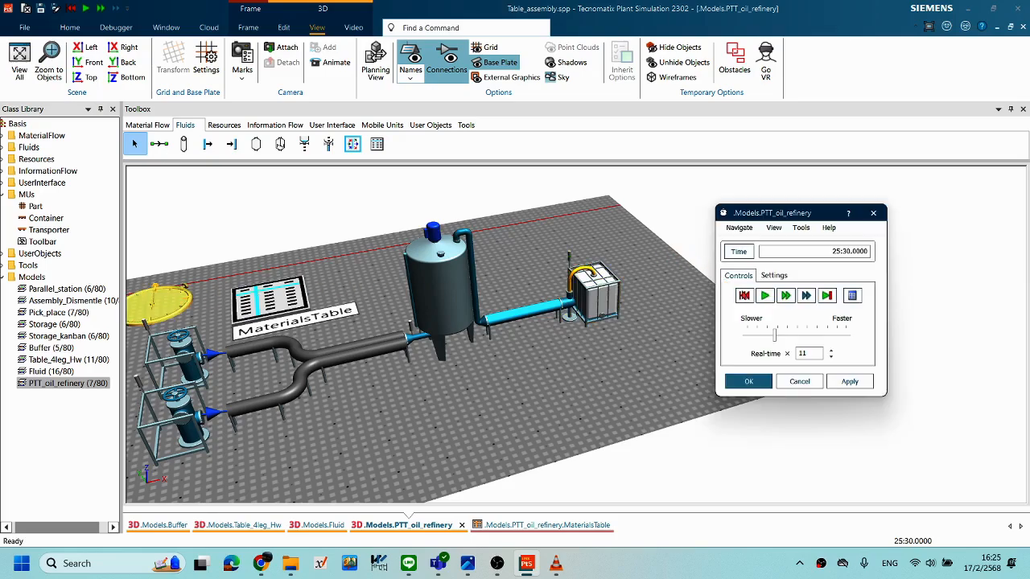
click(743, 295)
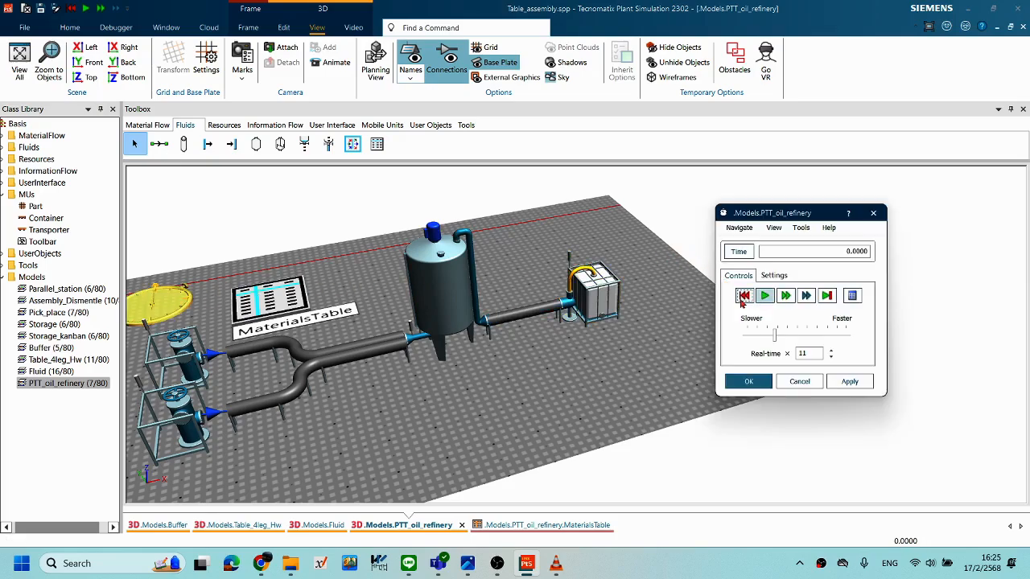
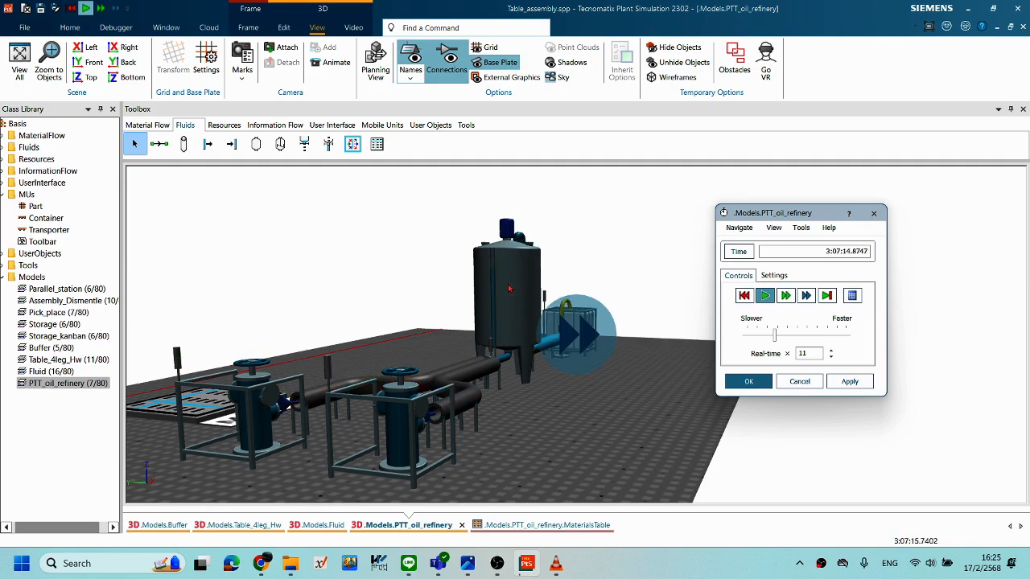
middle_drag(609, 328, 495, 376)
right_drag(387, 384, 668, 322)
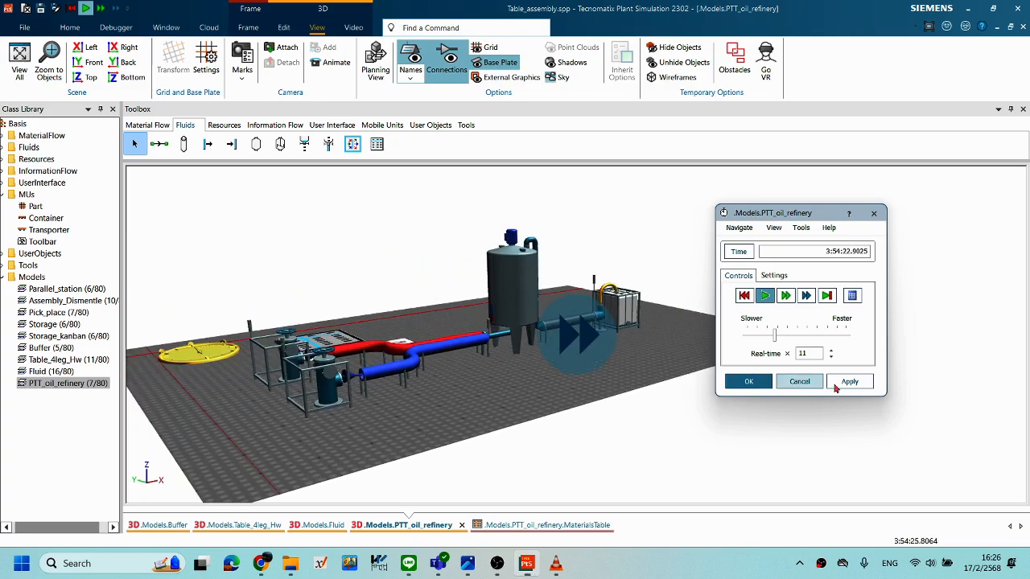
click(748, 381)
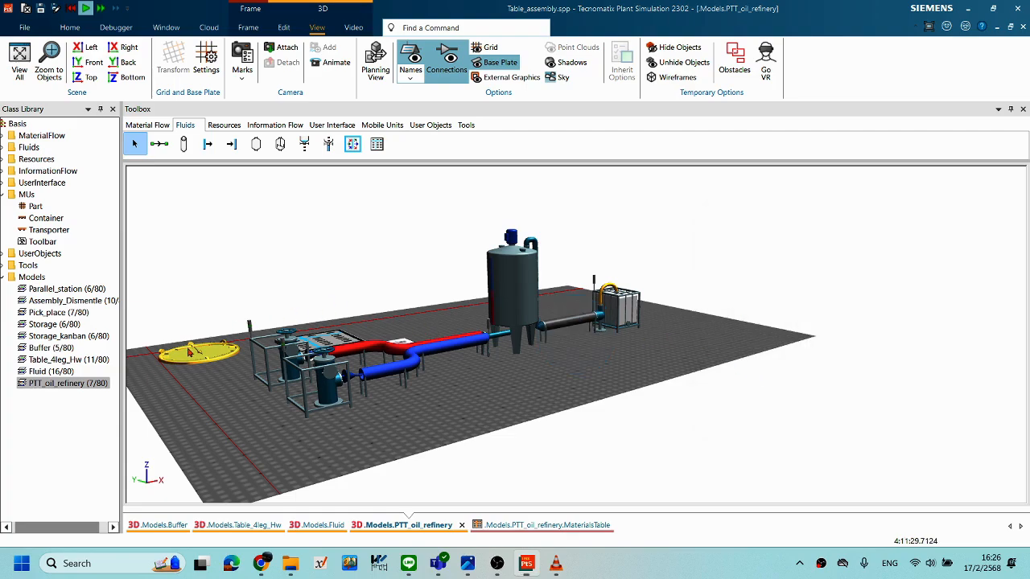
Reset the running simulation and inspect the pipe connections from both sources through the Mixer to the drain.
right_click(478, 393)
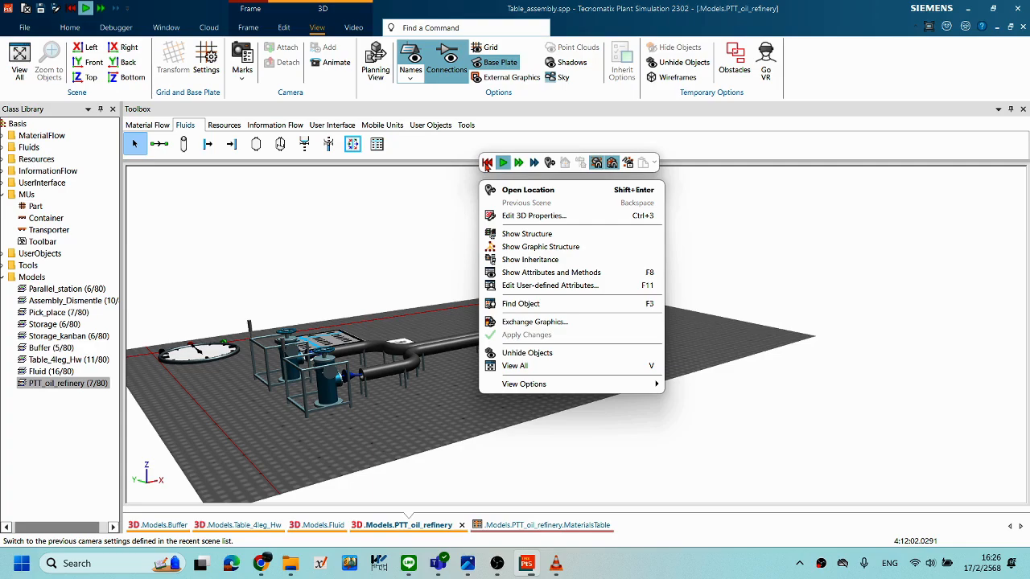
click(487, 165)
middle_drag(495, 350, 486, 359)
middle_drag(564, 349, 533, 370)
middle_drag(533, 418, 512, 382)
scroll(542, 400, up, 3)
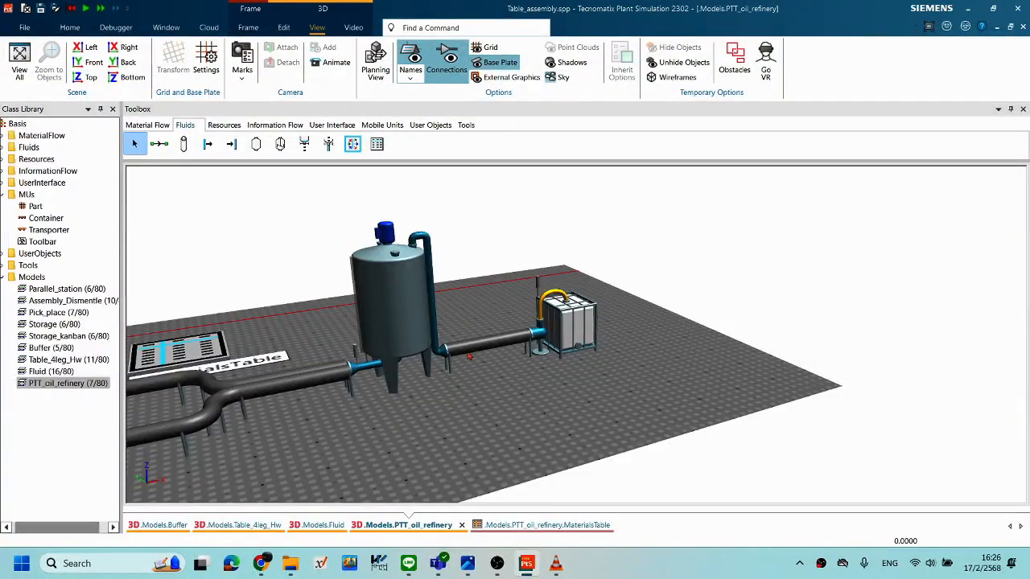
scroll(575, 387, down, 3)
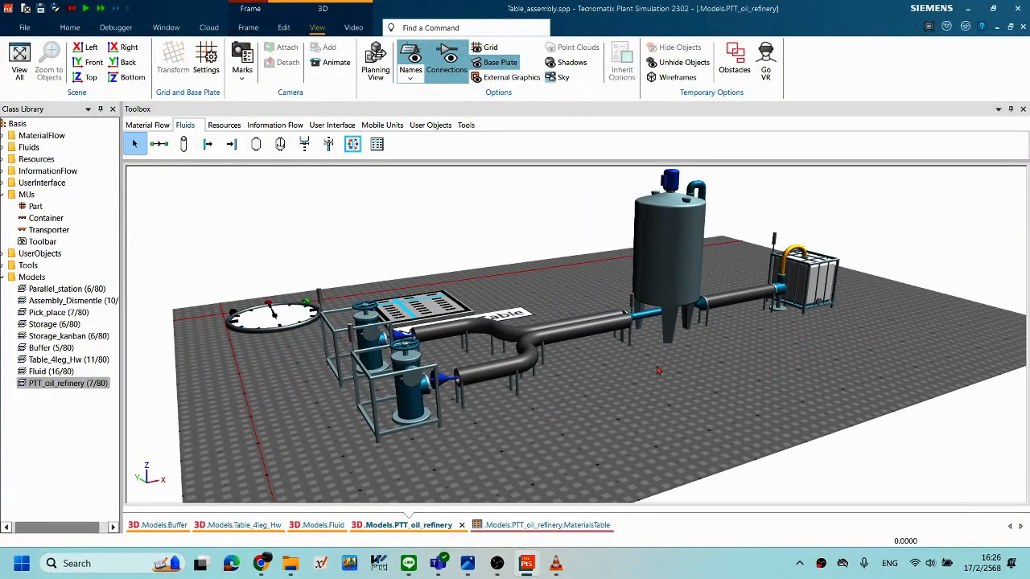
middle_drag(657, 370, 653, 380)
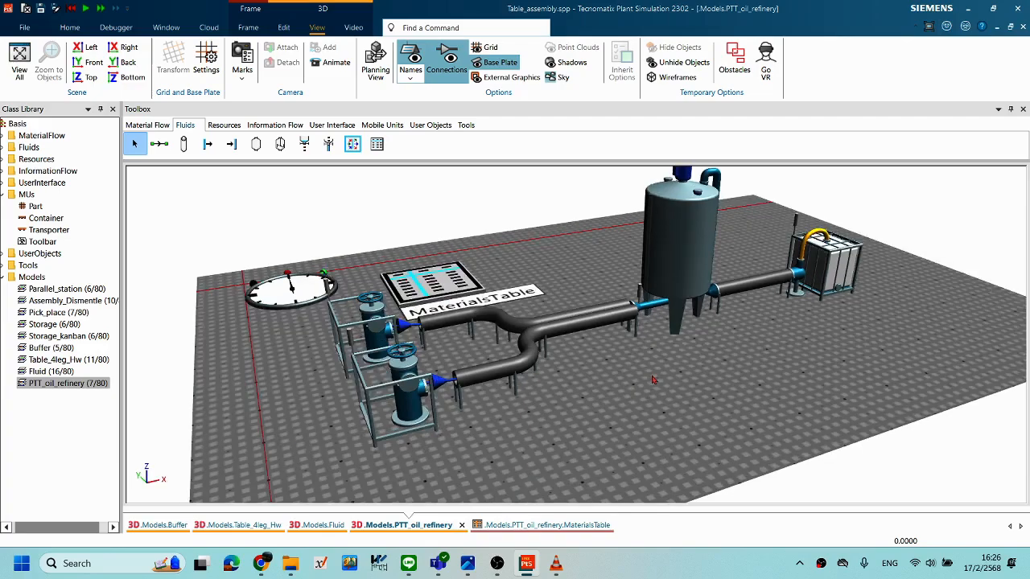
Compare the fuels in MaterialsTable with the ethanol blend ratios and colours of each gasohol type in gasoline_type.jpg.
click(520, 526)
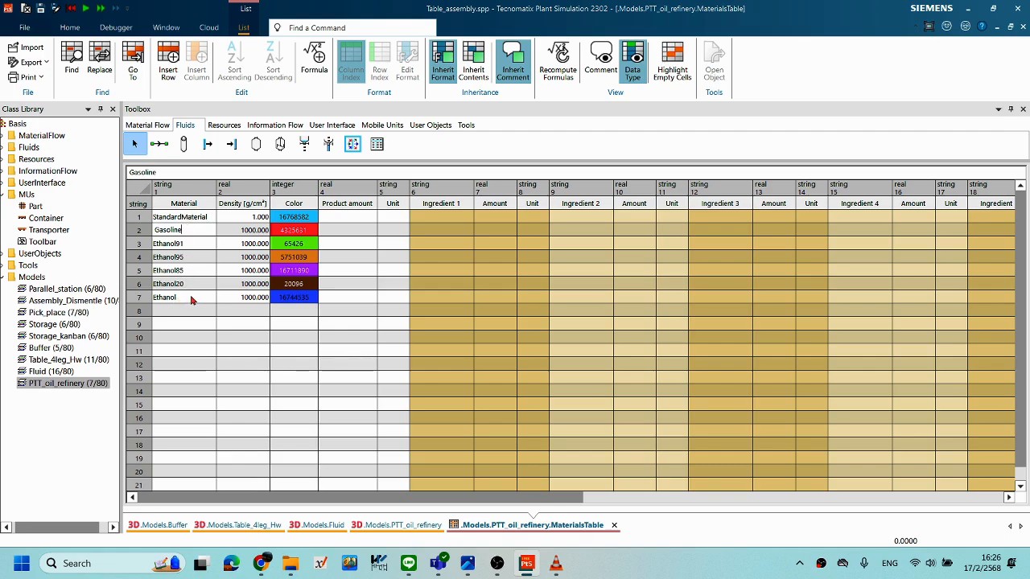
click(469, 563)
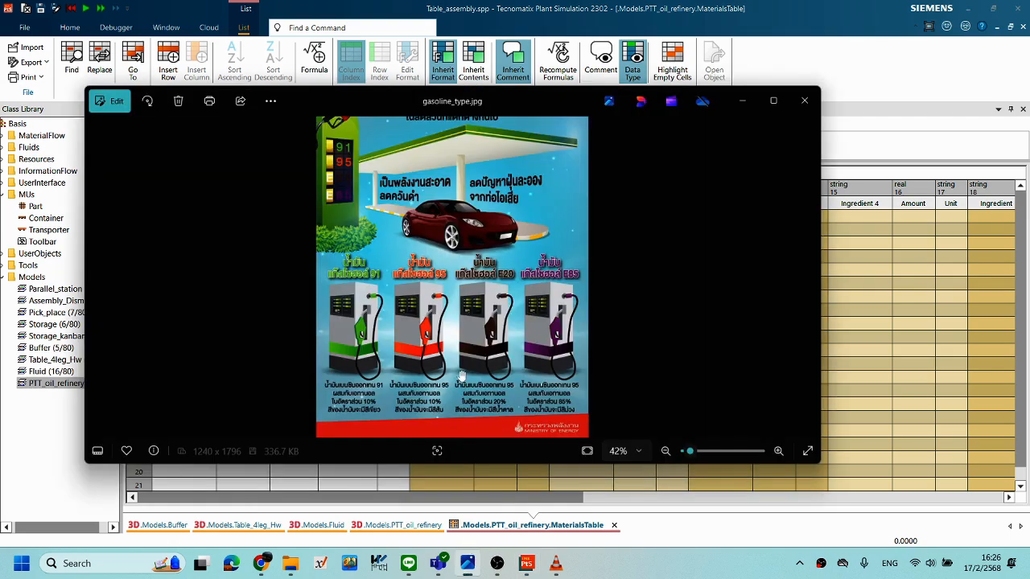
scroll(461, 376, up, 3)
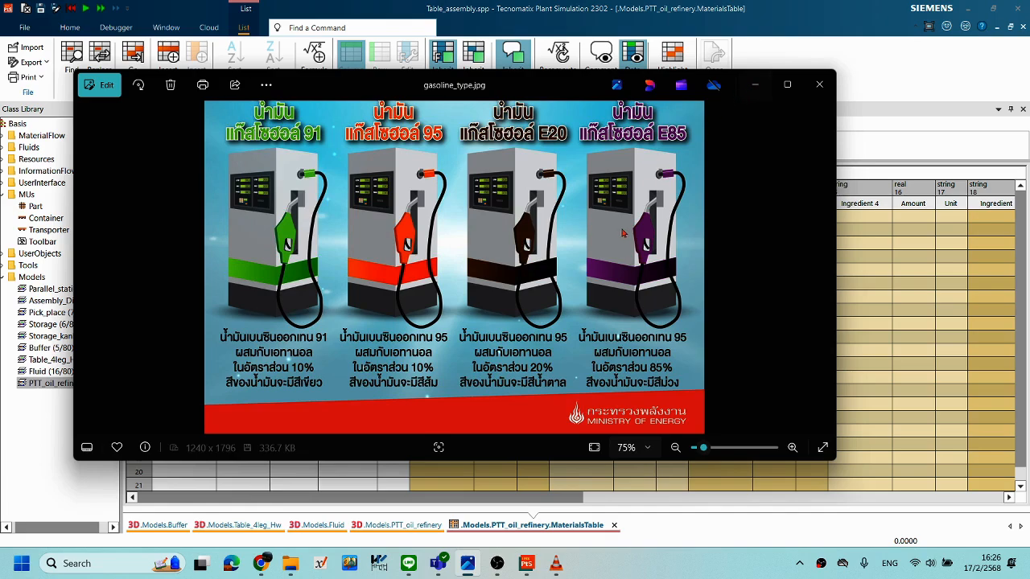
click(511, 482)
Return to the 3D model and set the Gasoline source's outflow rate to 0.9 l/s.
click(406, 525)
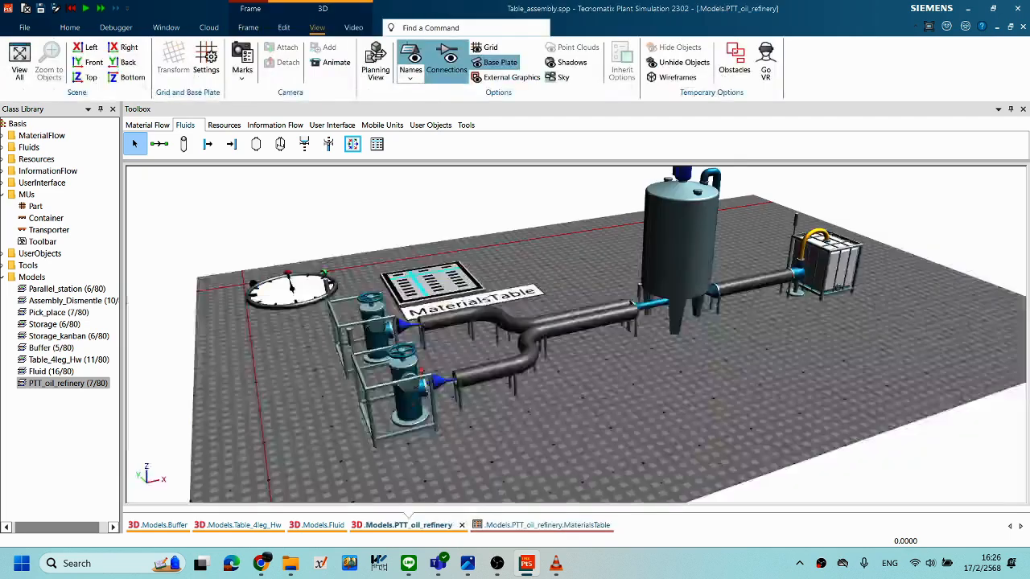
scroll(563, 417, up, 2)
scroll(625, 364, up, 1)
scroll(625, 364, down, 3)
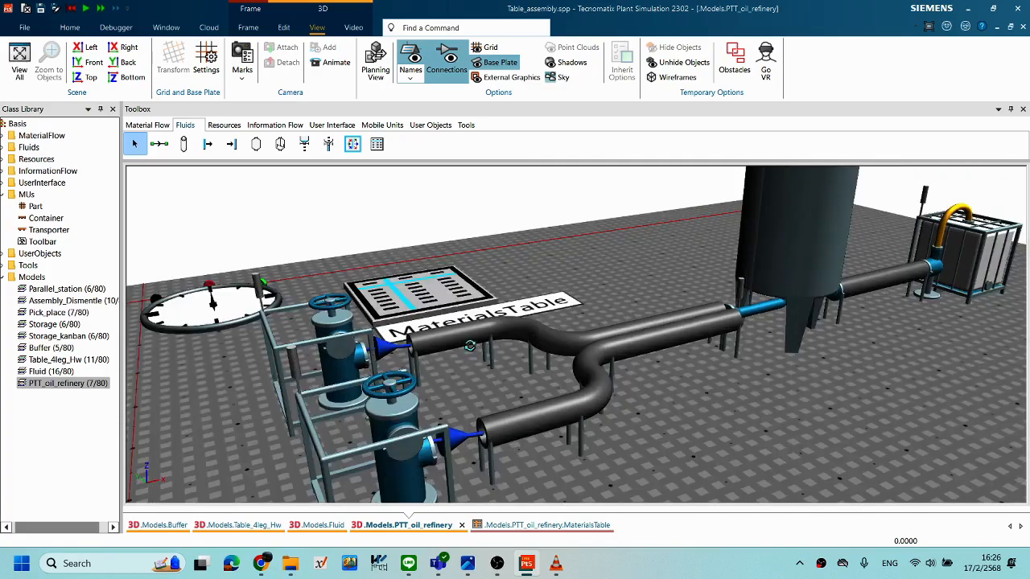
middle_drag(470, 346, 494, 339)
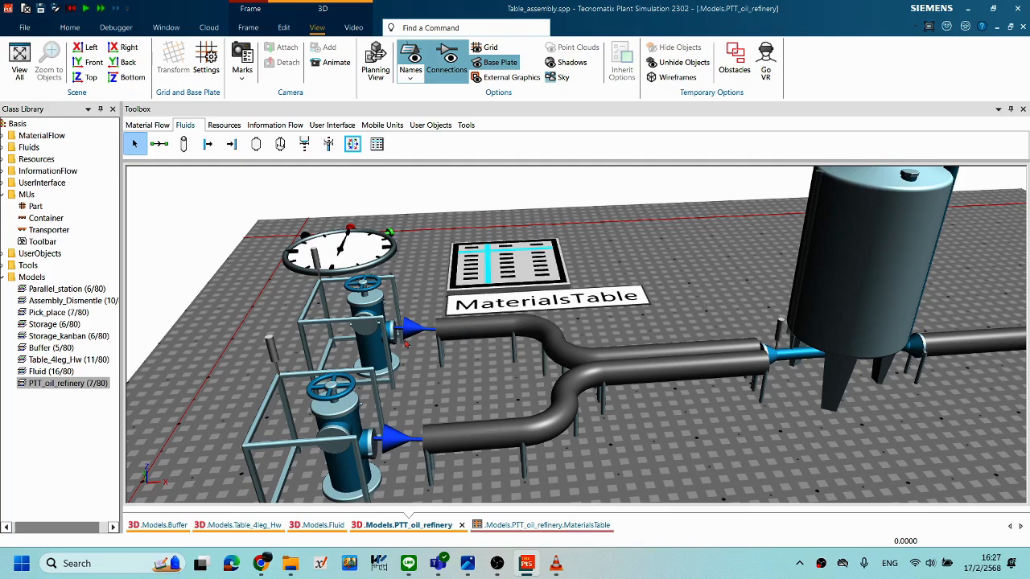
double_click(375, 350)
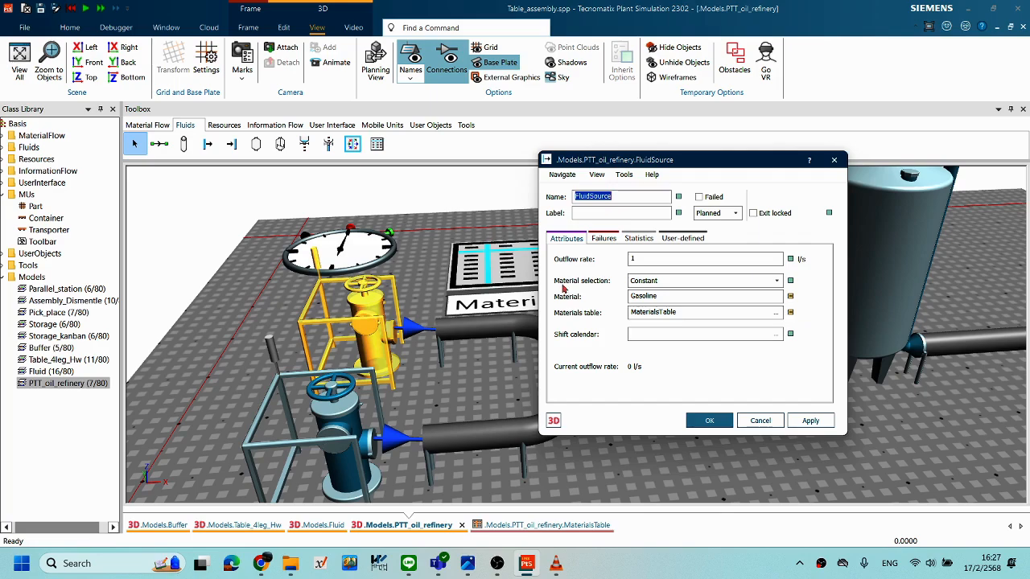
click(670, 258)
text(0.9)
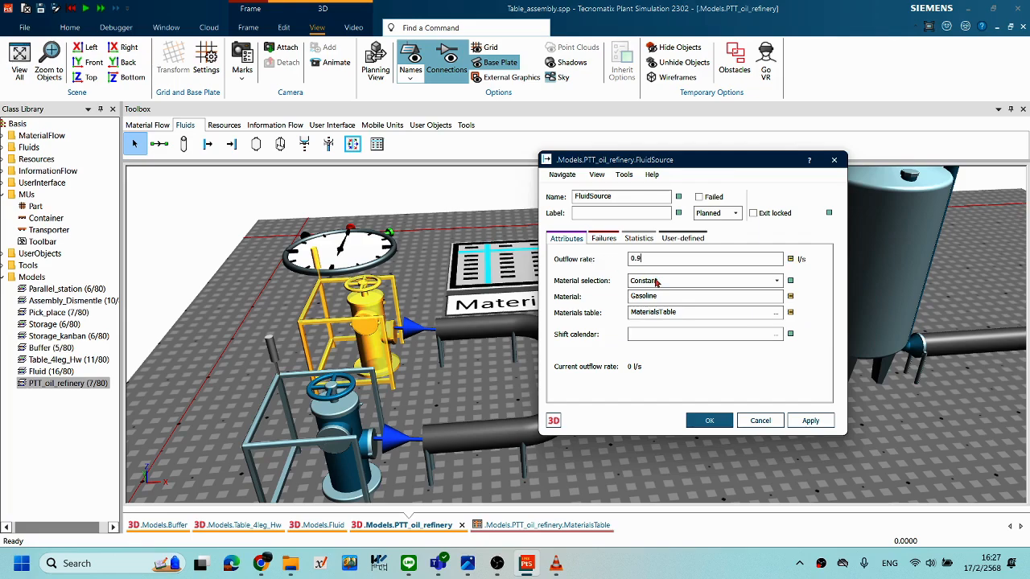
click(710, 421)
Set the outflow rate of the Ethanol source, FluidSource1, to 0.5 l/s.
click(346, 438)
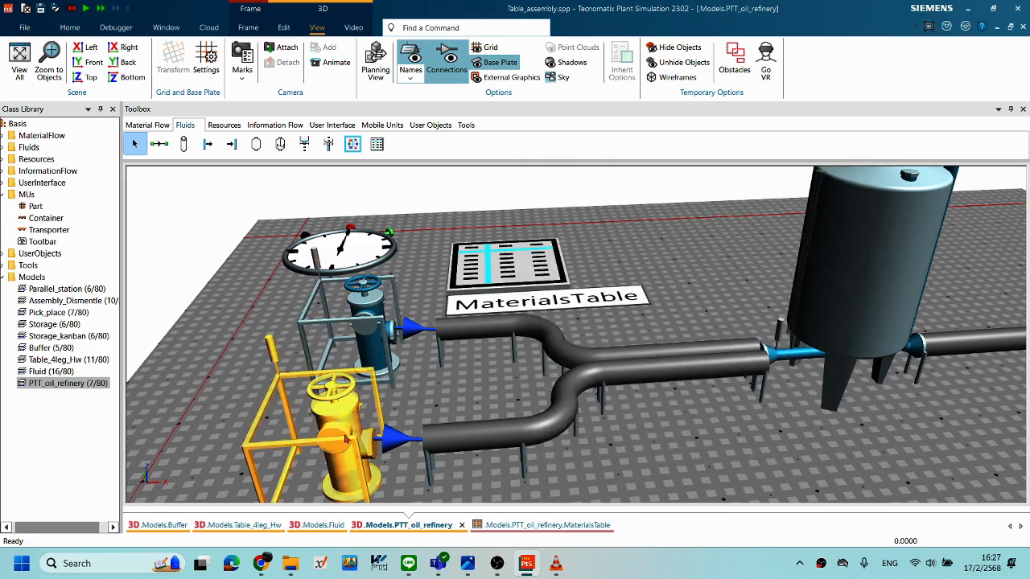
double_click(346, 439)
double_click(682, 262)
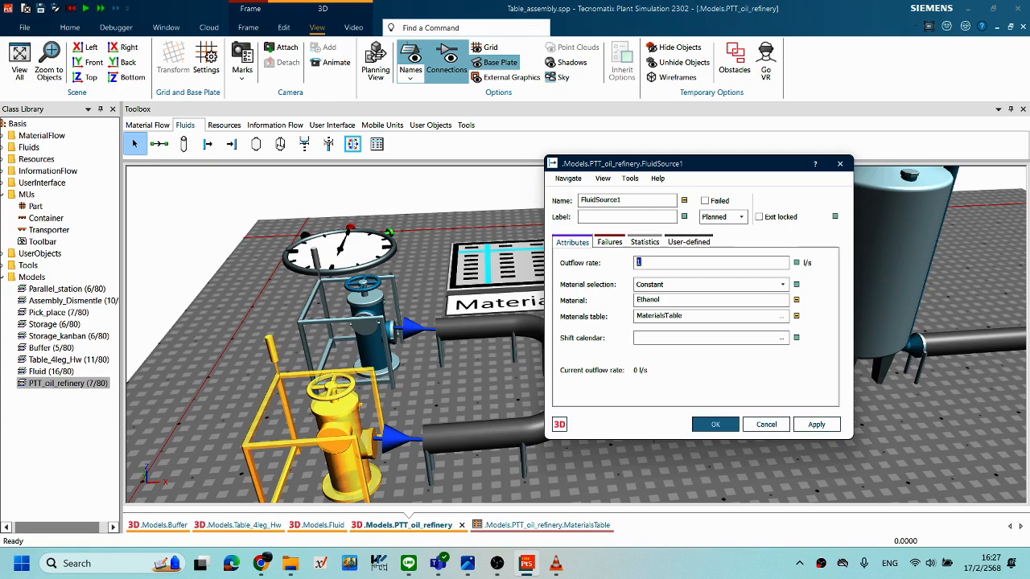
text(0.5)
click(715, 424)
click(723, 432)
Review the Mixer's product settings and the Ethanol91 entry in MaterialsTable, leaving both unchanged, and go back to the 3D model.
right_drag(935, 426, 729, 370)
double_click(666, 322)
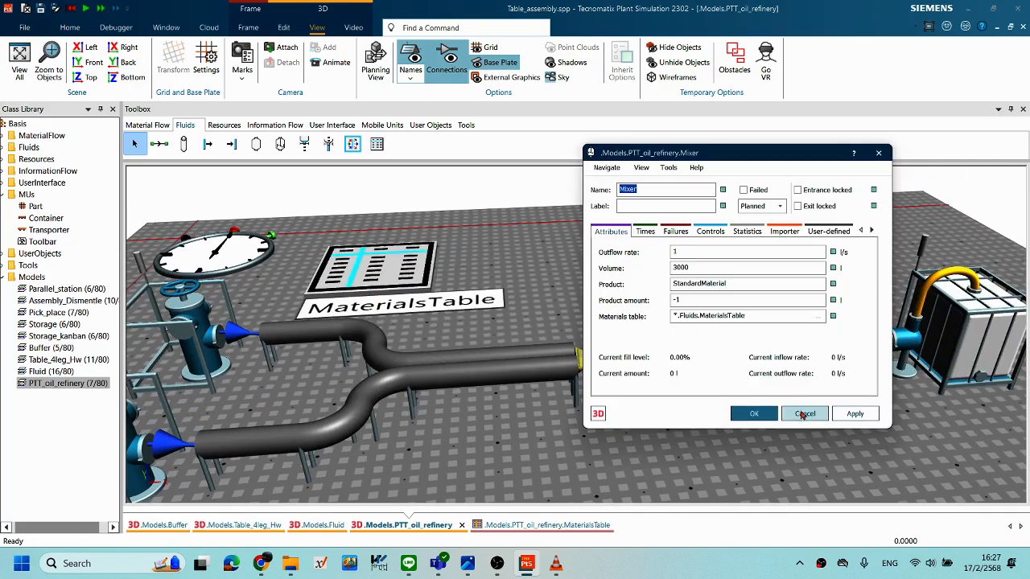
click(803, 413)
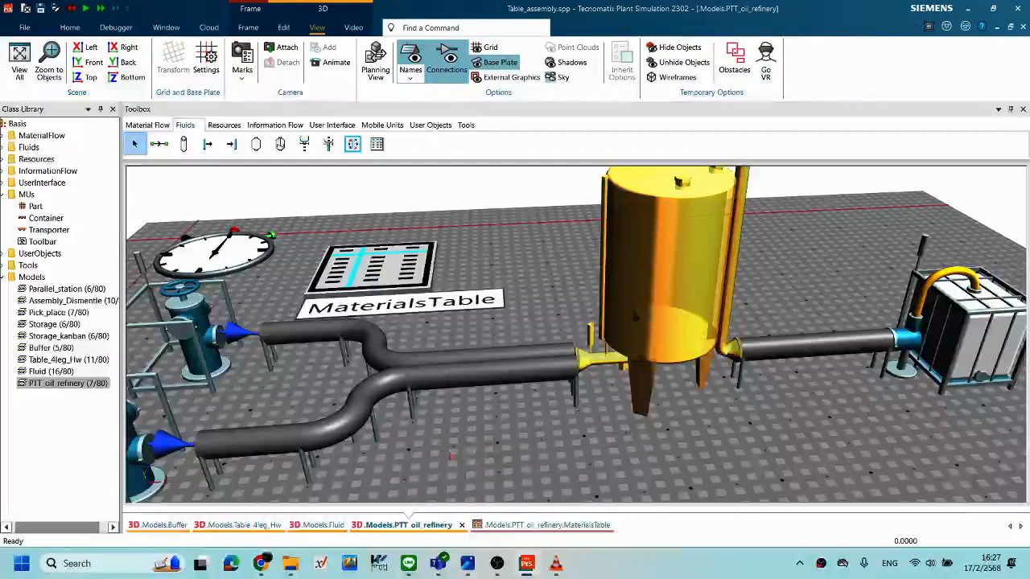
click(517, 527)
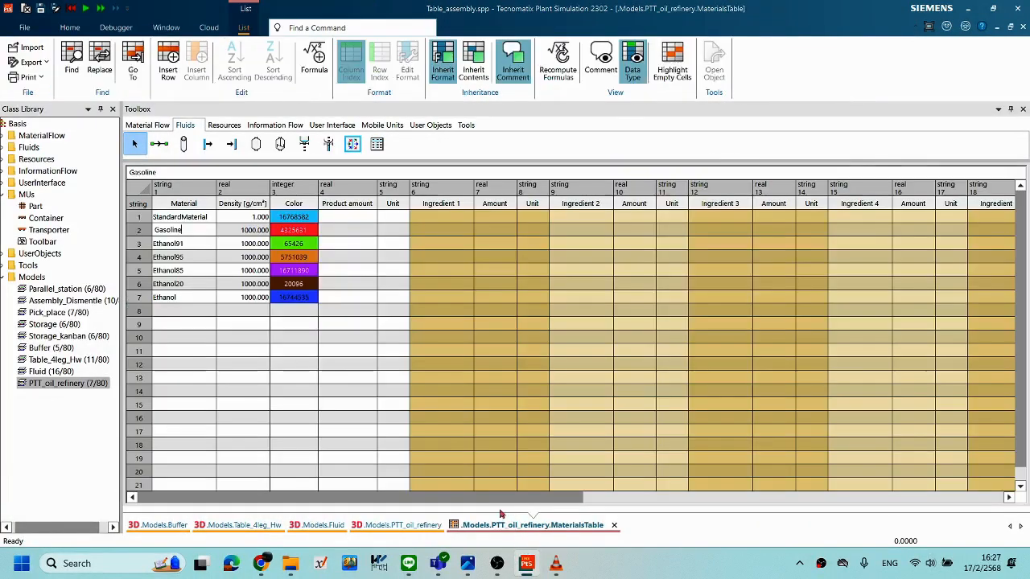
click(188, 250)
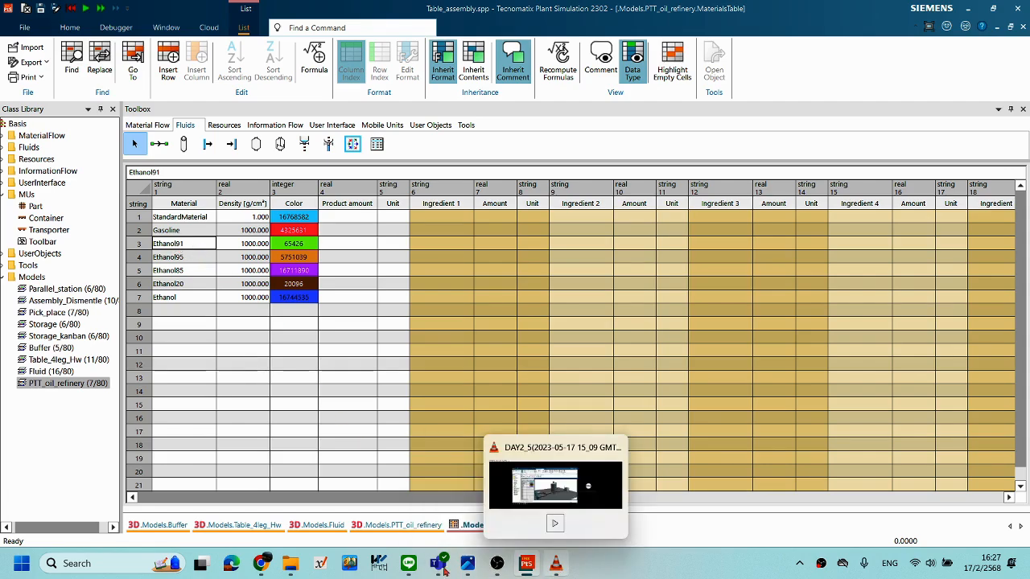
click(526, 566)
click(525, 566)
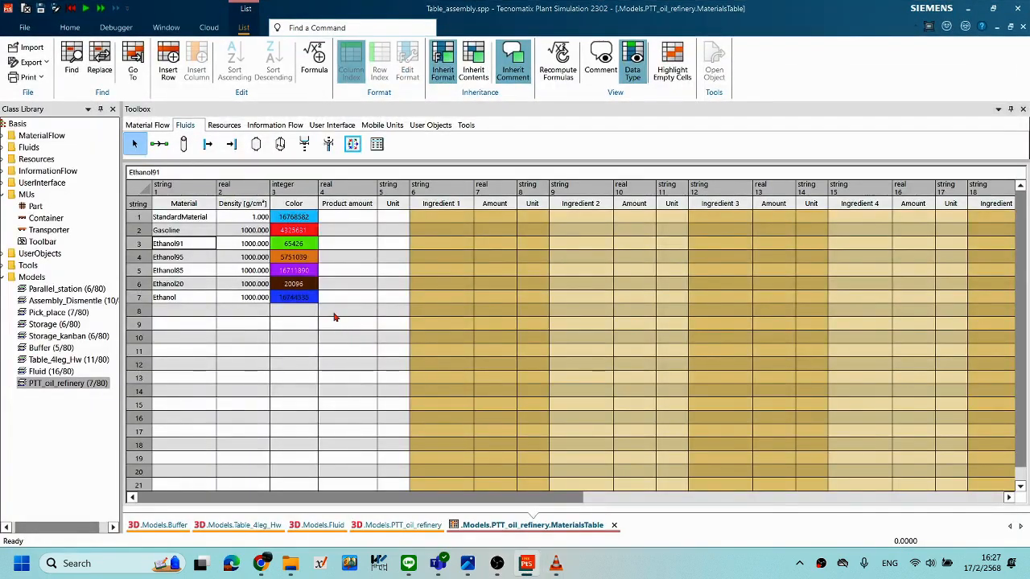
click(414, 524)
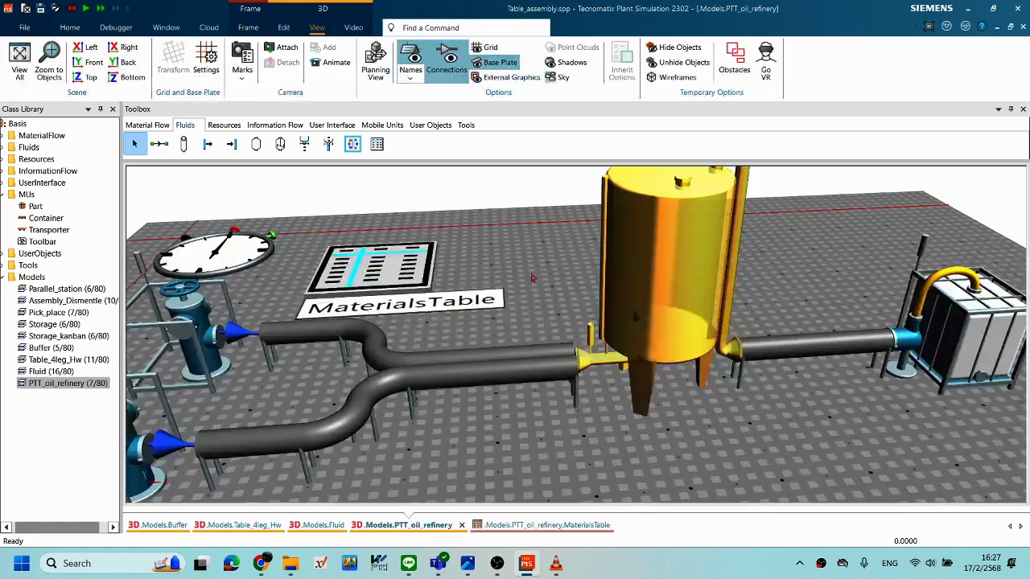
Try to assign the model's MaterialsTable and the product Ethanol91 to the Mixer, and discard the settings.
double_click(658, 312)
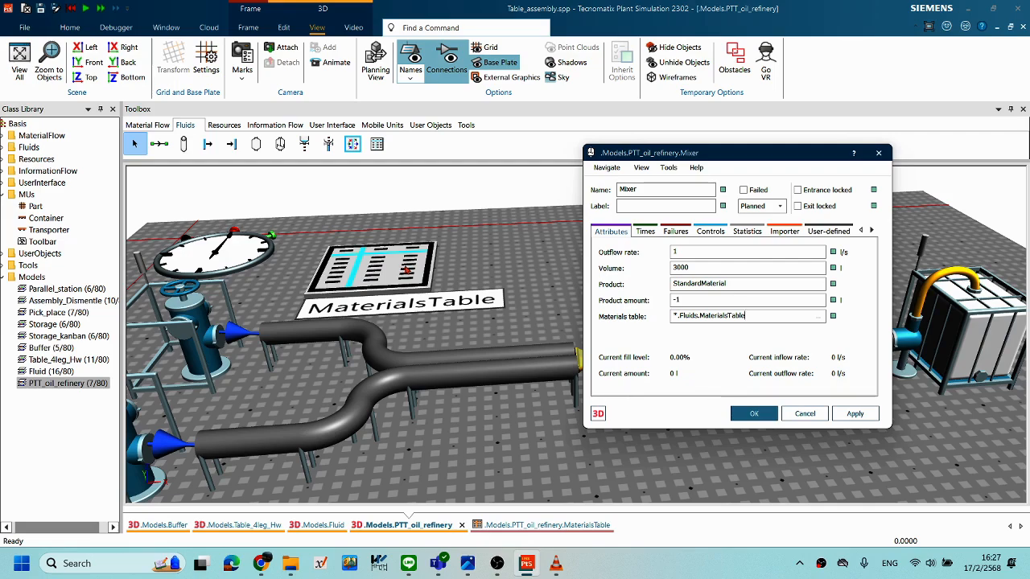
drag(369, 260, 739, 316)
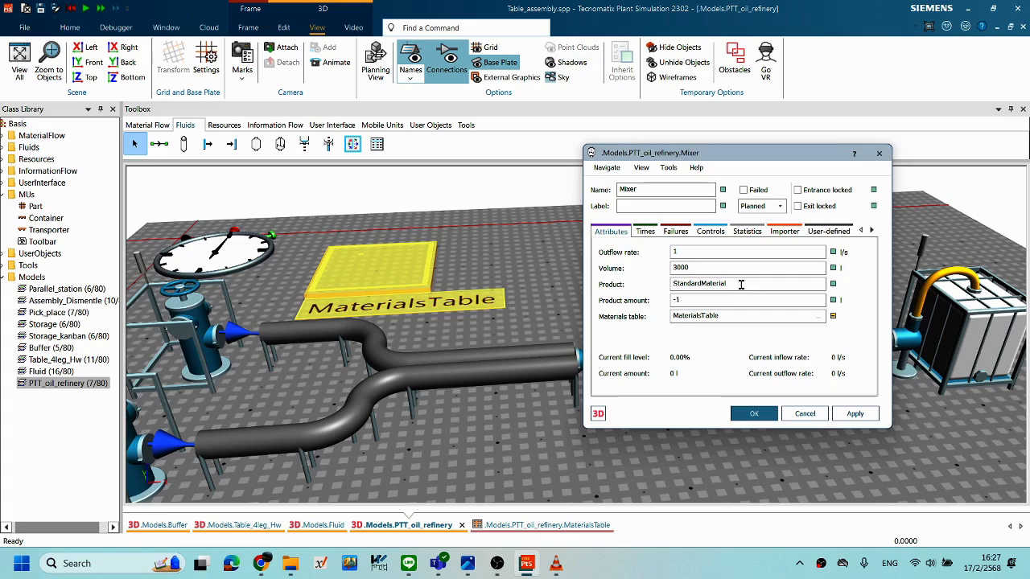
click(740, 284)
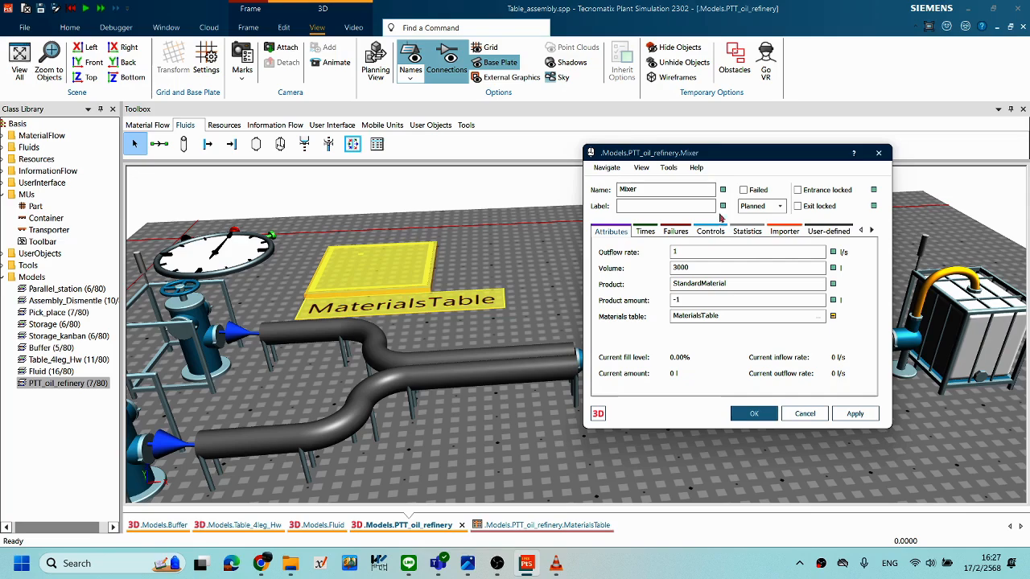
drag(721, 161, 691, 166)
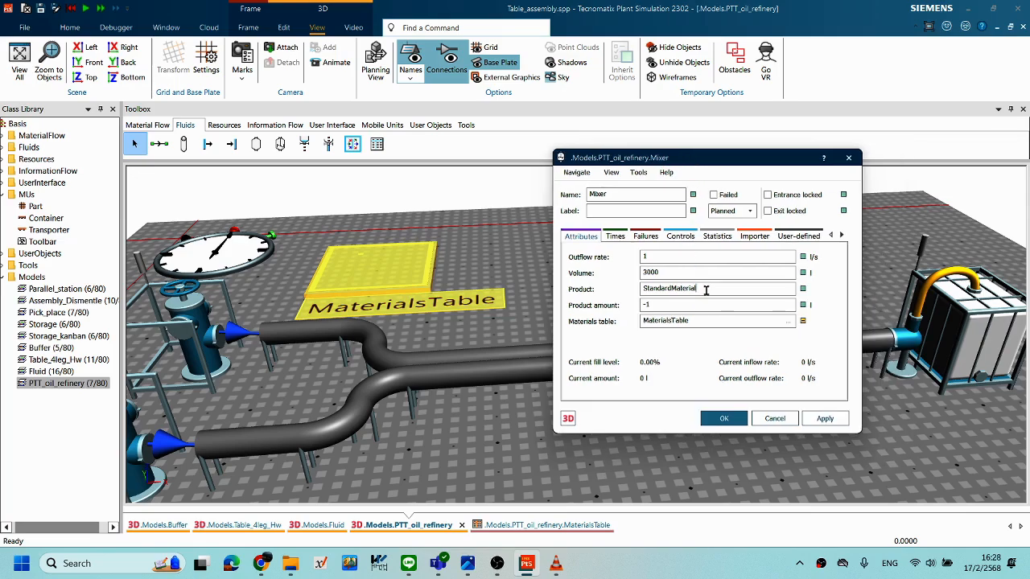
drag(722, 290, 598, 293)
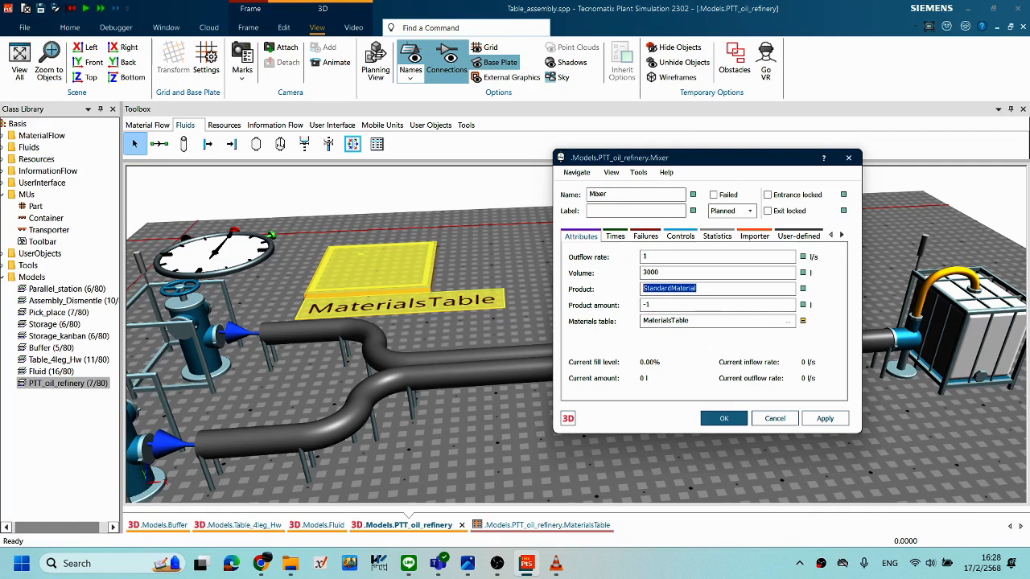
text(Ethanol91)
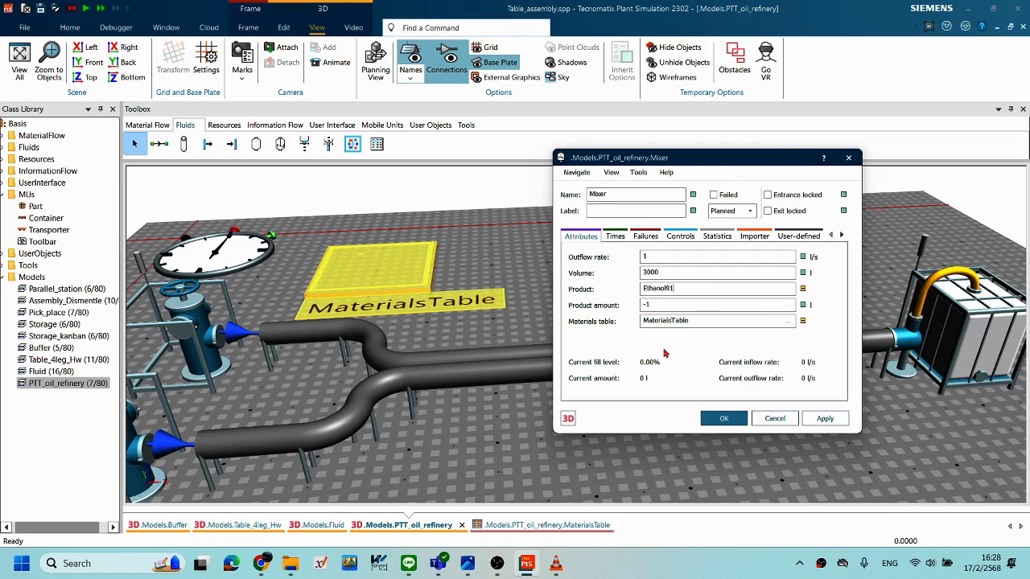
click(824, 419)
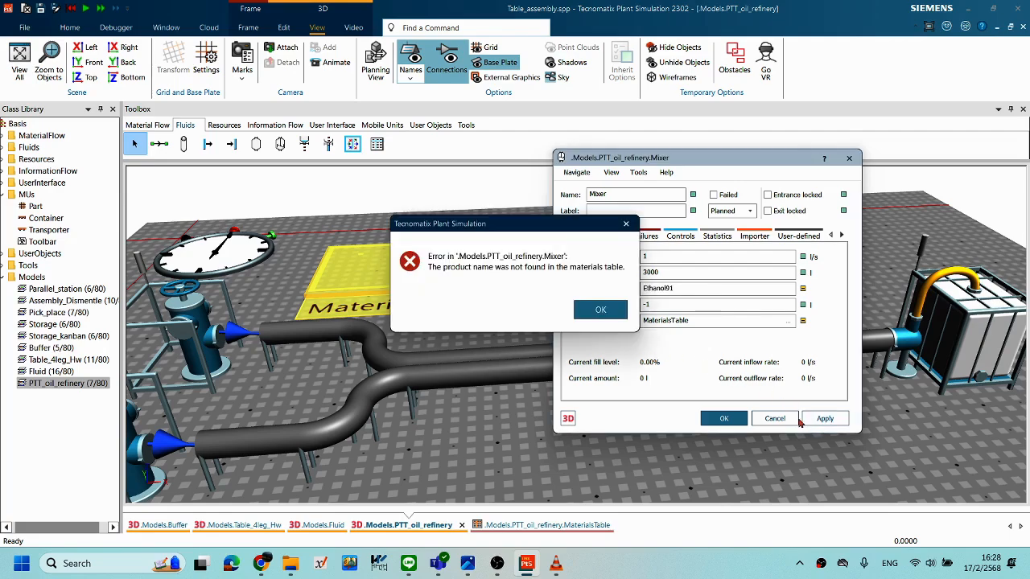
click(601, 312)
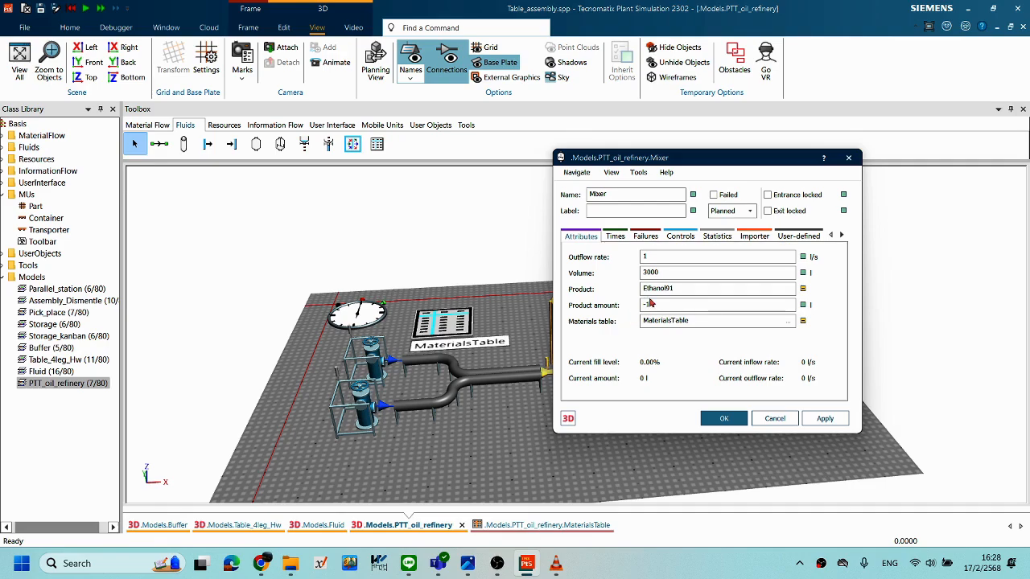
click(704, 321)
click(709, 288)
click(775, 418)
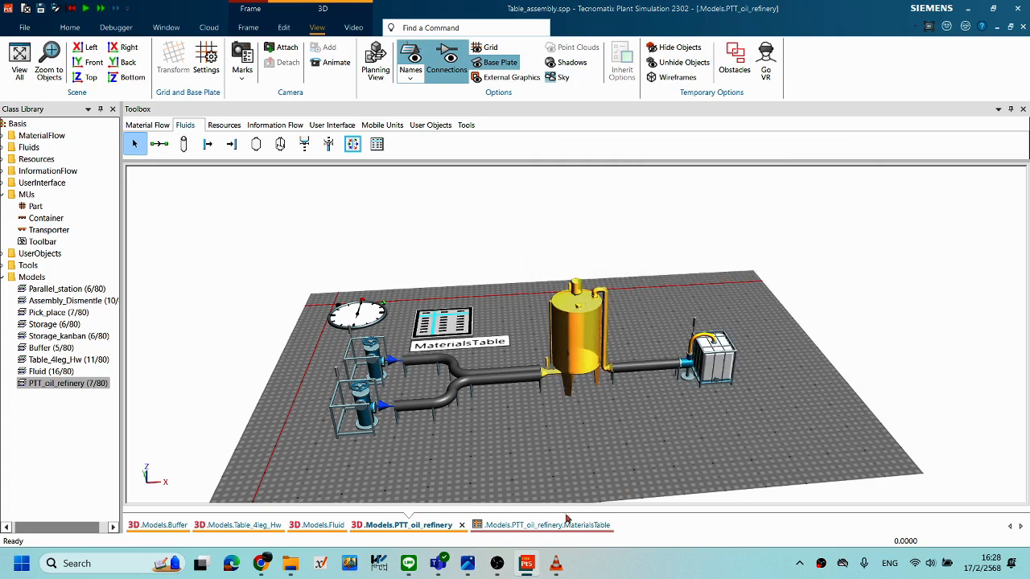
Check the Ethanol91 entry in MaterialsTable against the Mixer's product settings, and close the Mixer's settings without changes.
click(502, 525)
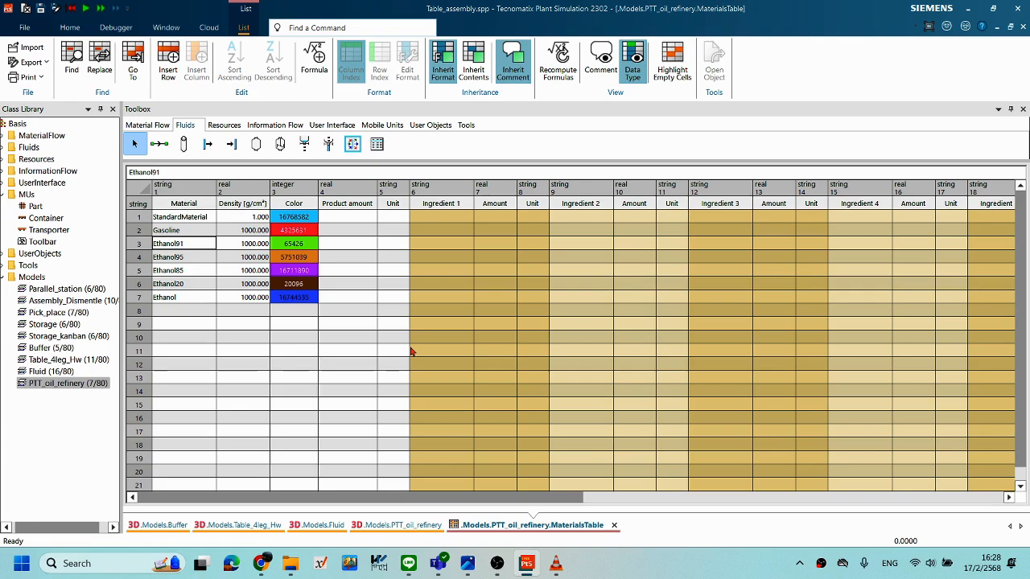
click(192, 258)
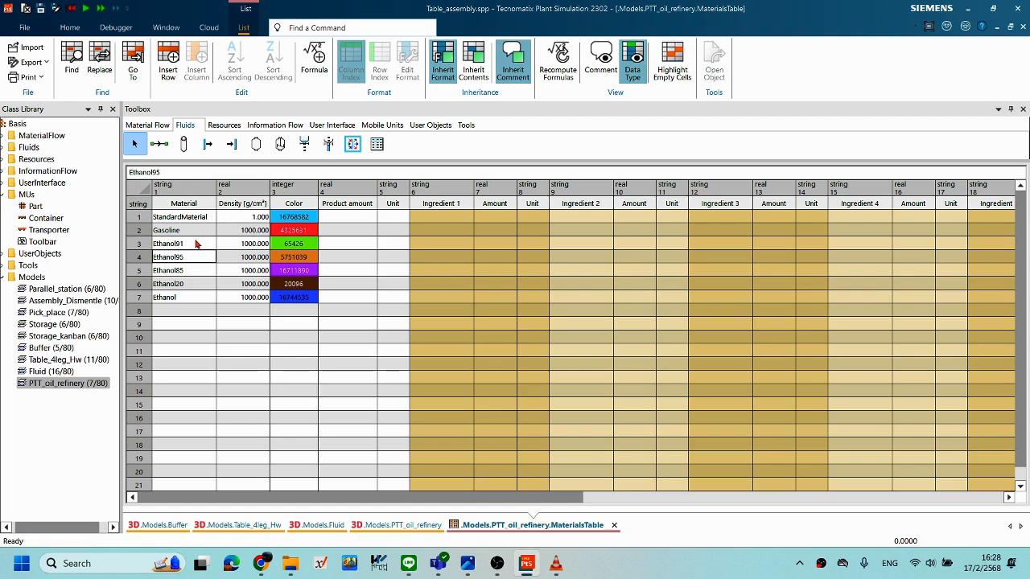
double_click(196, 242)
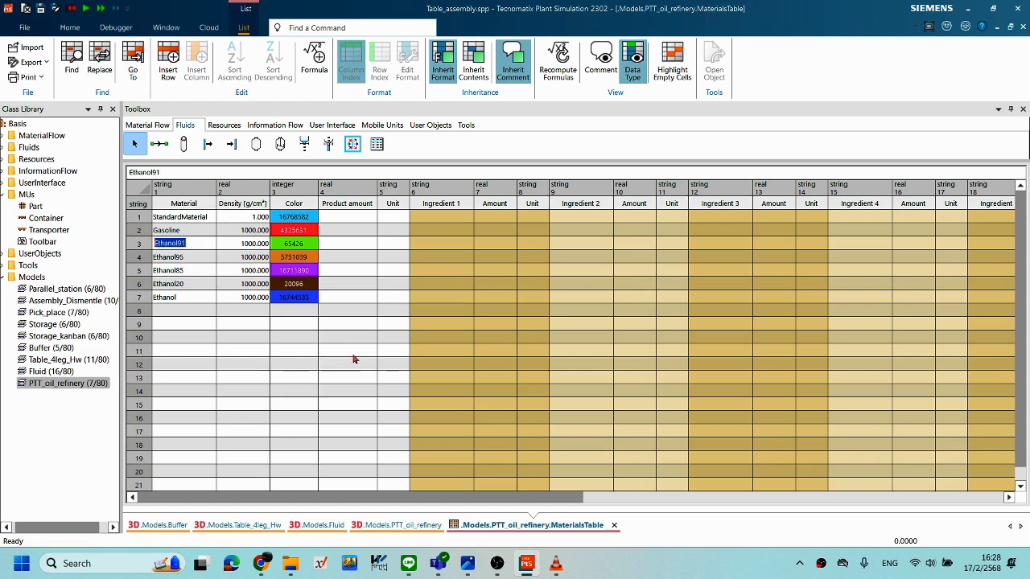
click(578, 560)
click(412, 525)
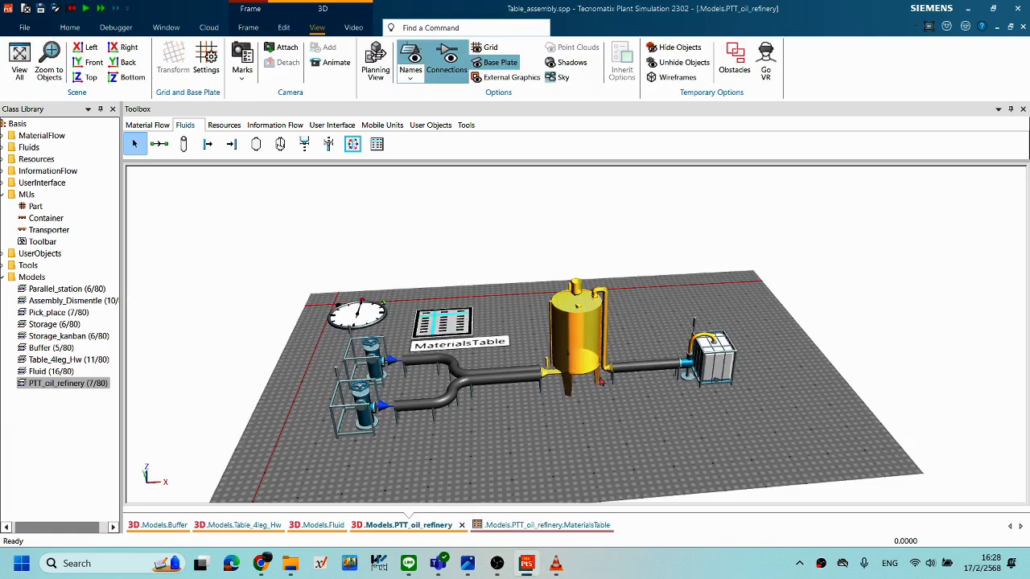
double_click(579, 356)
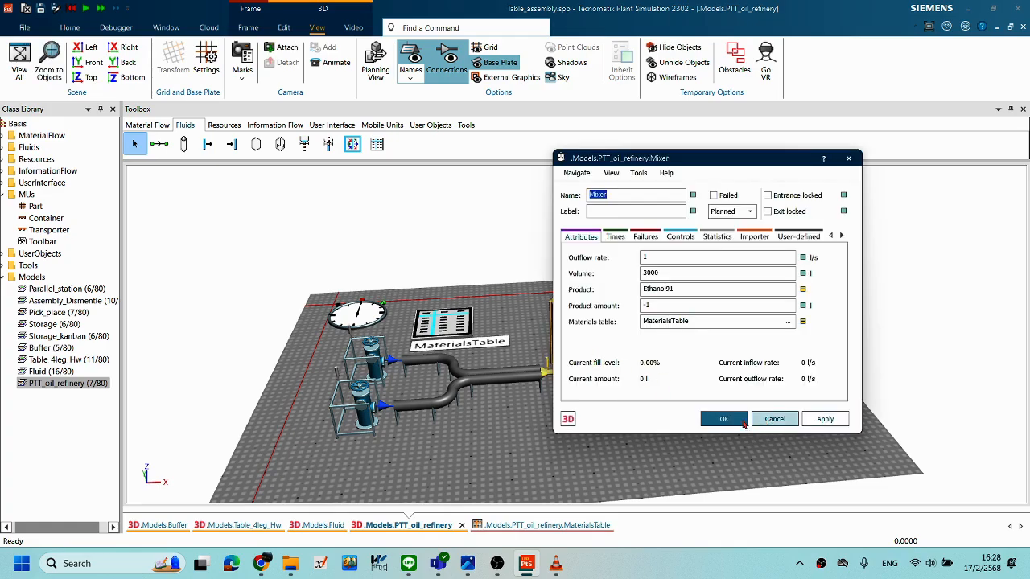
click(774, 421)
right_click(705, 219)
click(625, 448)
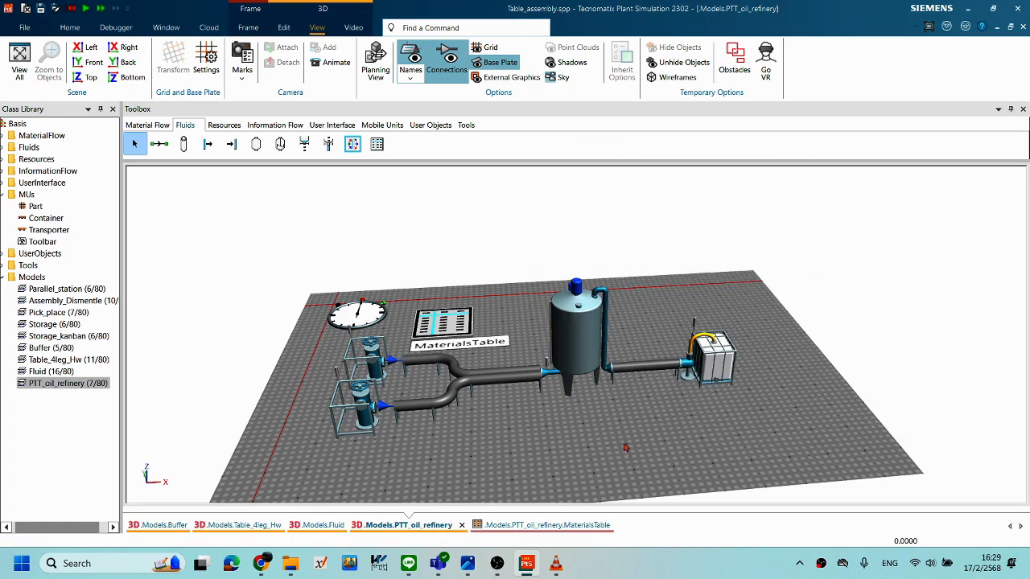
Apply Ethanol91 as the Mixer's product with MaterialsTable as its materials table, and close the settings.
double_click(576, 354)
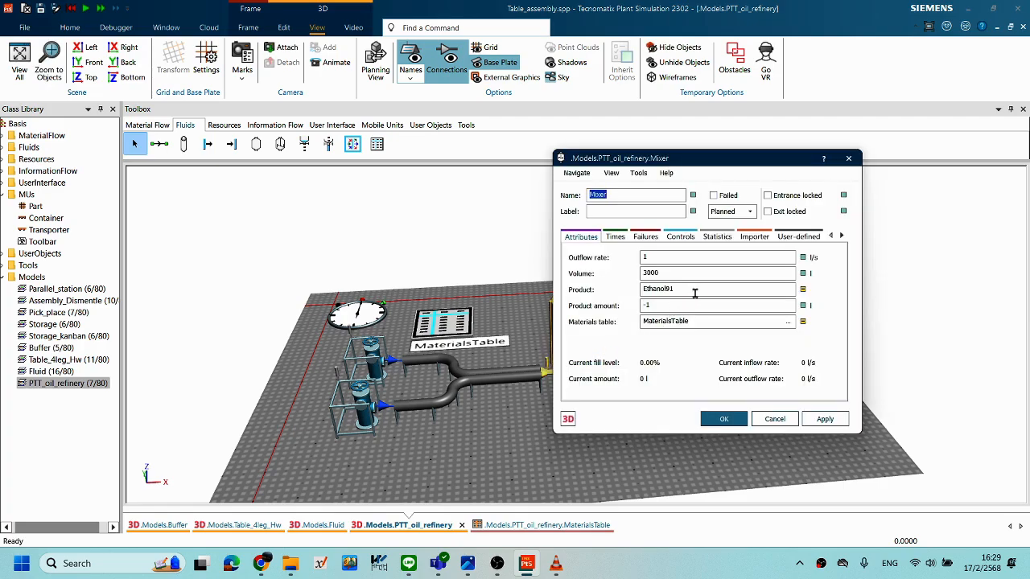
click(708, 288)
double_click(645, 288)
click(827, 421)
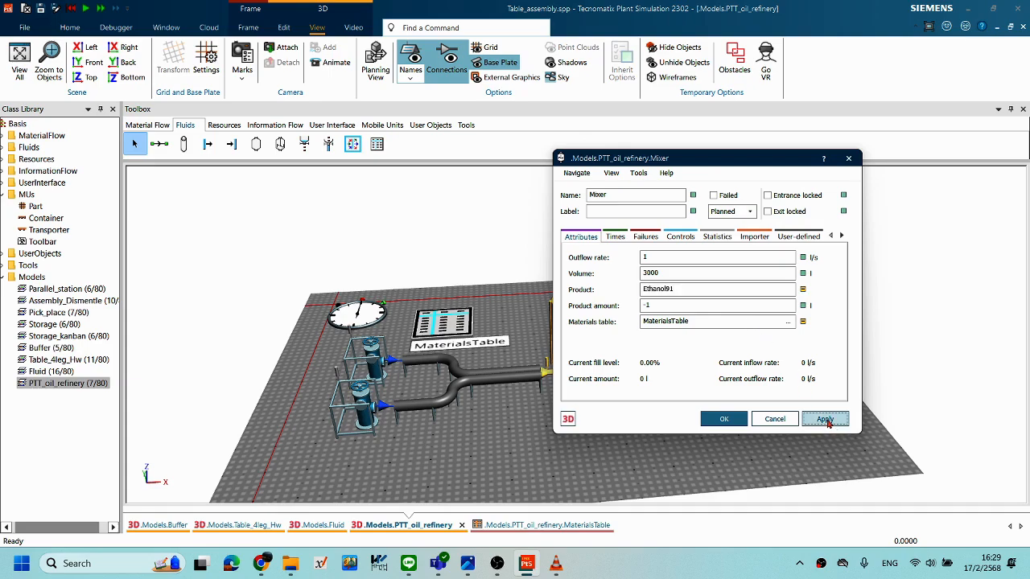
click(724, 420)
Run the PTT_oil_refinery simulation from the event controller to check the flow through the pipes, reset it and close the controller.
scroll(646, 429, up, 1)
scroll(611, 427, down, 1)
middle_drag(610, 427, 616, 423)
right_click(628, 432)
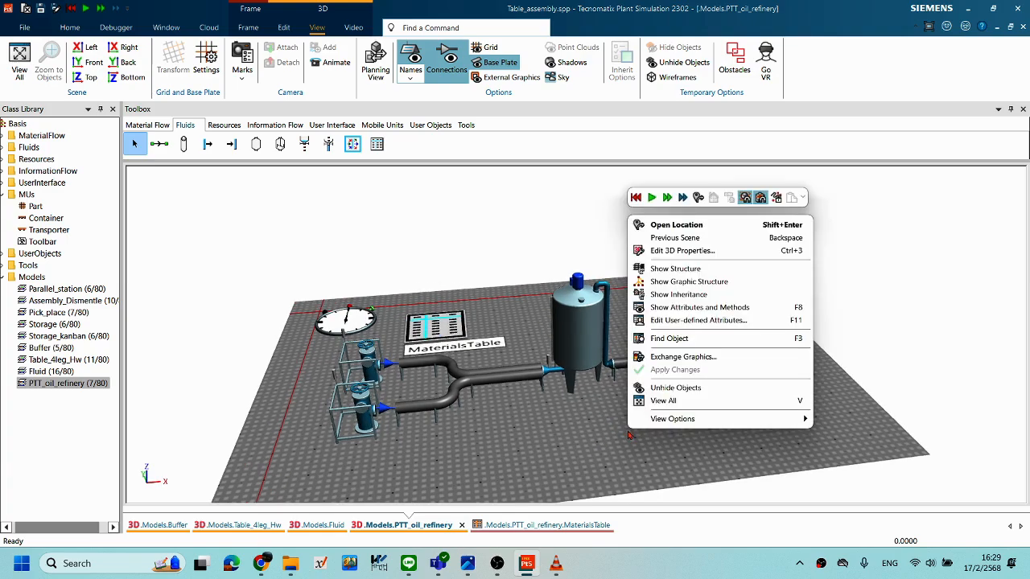
click(480, 262)
double_click(344, 326)
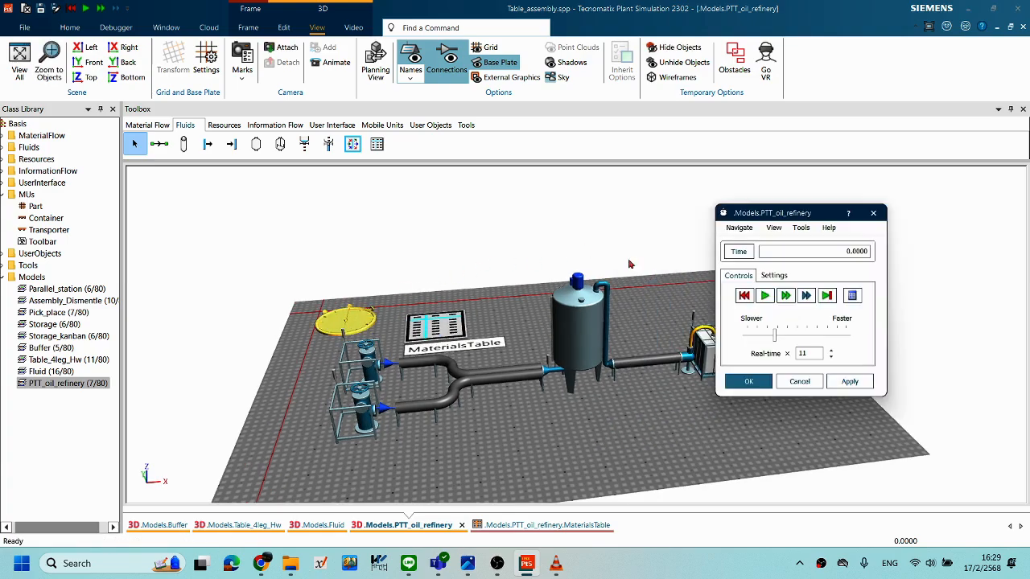
drag(763, 217, 881, 259)
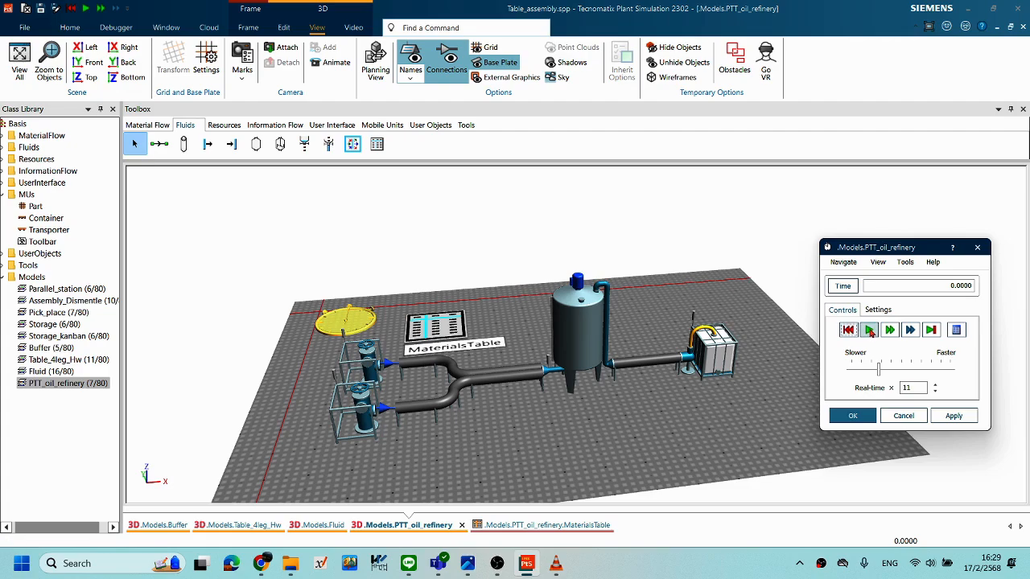
click(868, 331)
scroll(688, 409, up, 3)
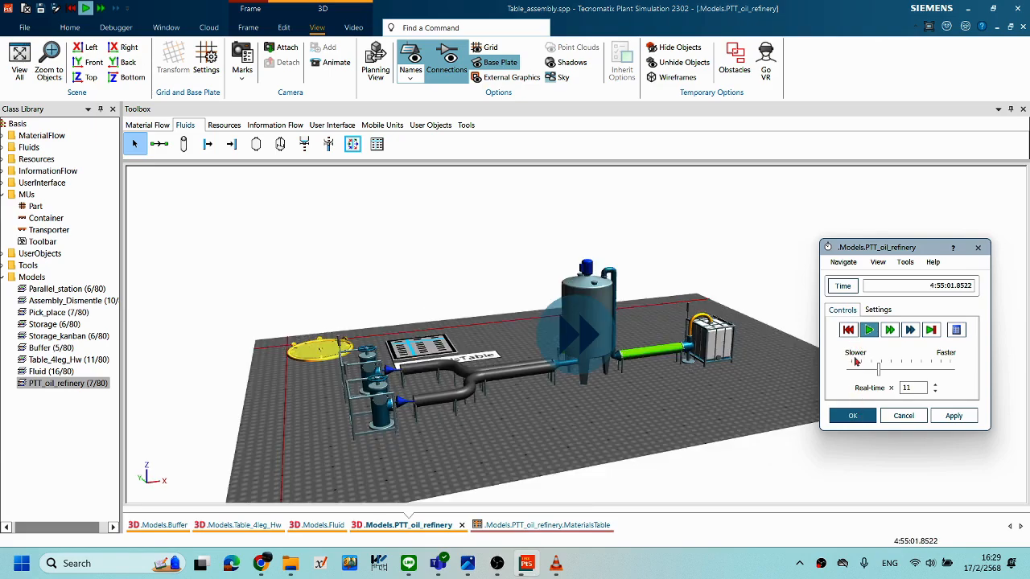
click(848, 332)
click(855, 414)
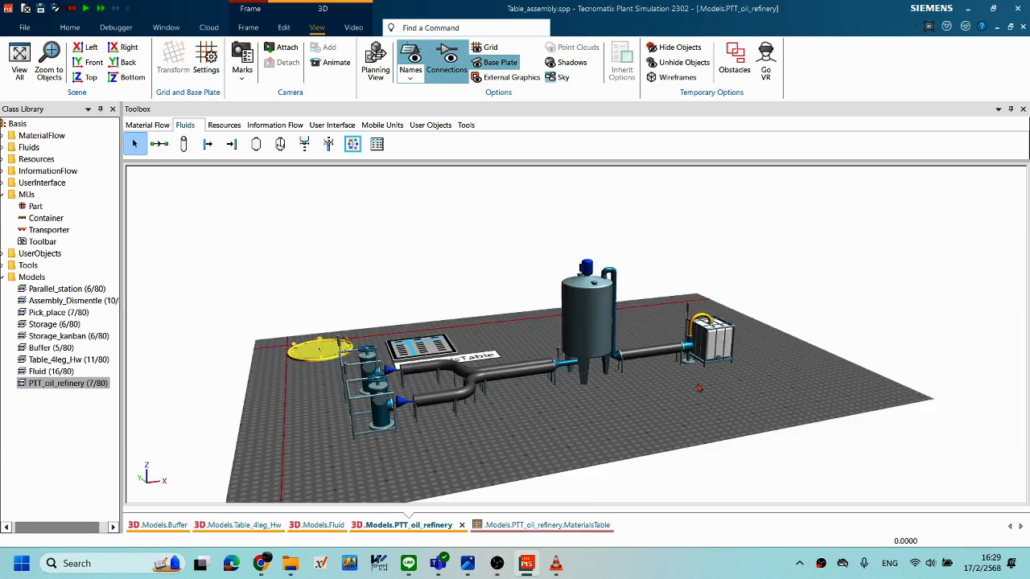
click(699, 387)
middle_drag(618, 364, 629, 375)
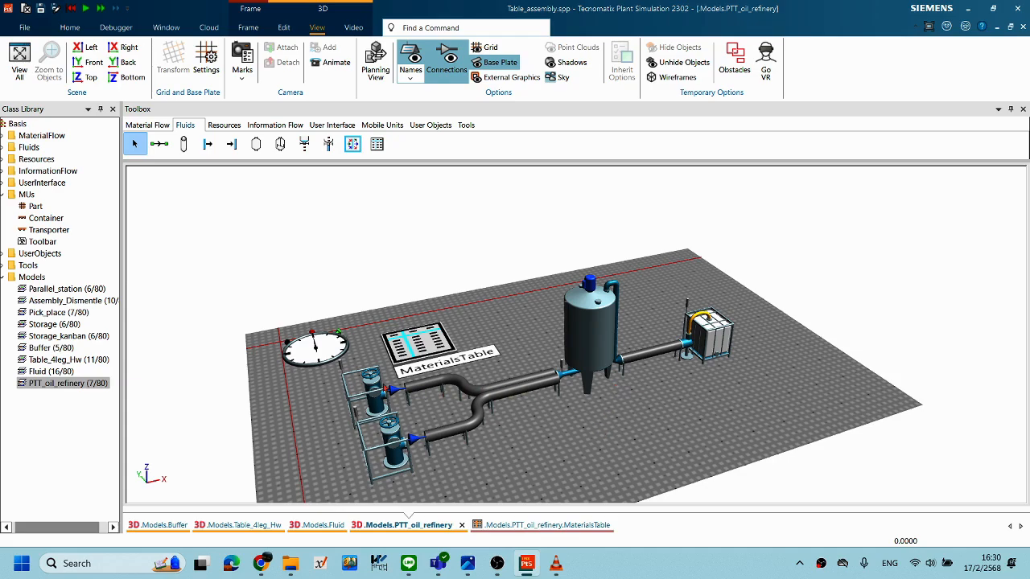
click(381, 388)
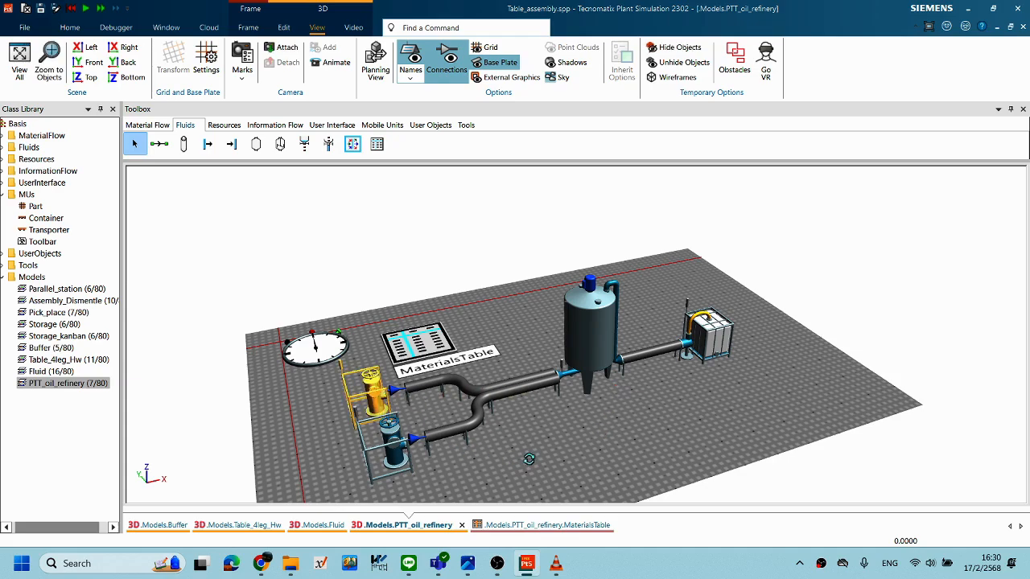
right_drag(531, 460, 532, 446)
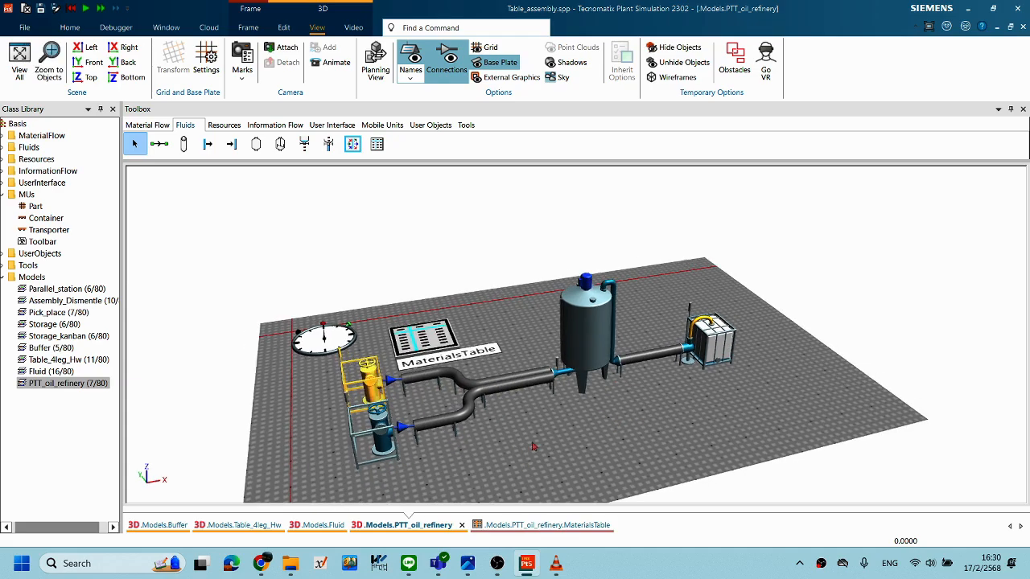
click(628, 419)
scroll(573, 425, up, 2)
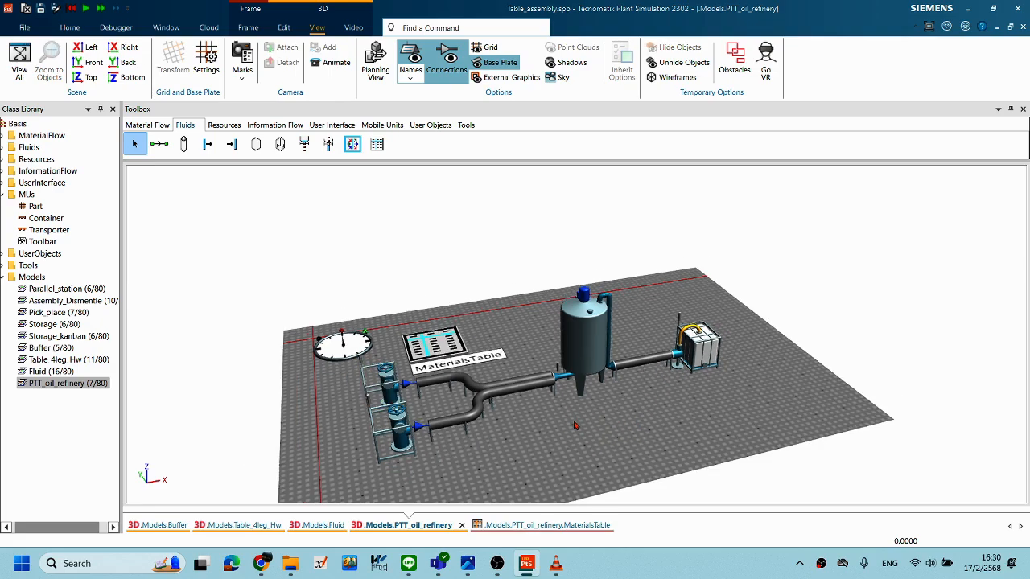
middle_drag(652, 435, 665, 422)
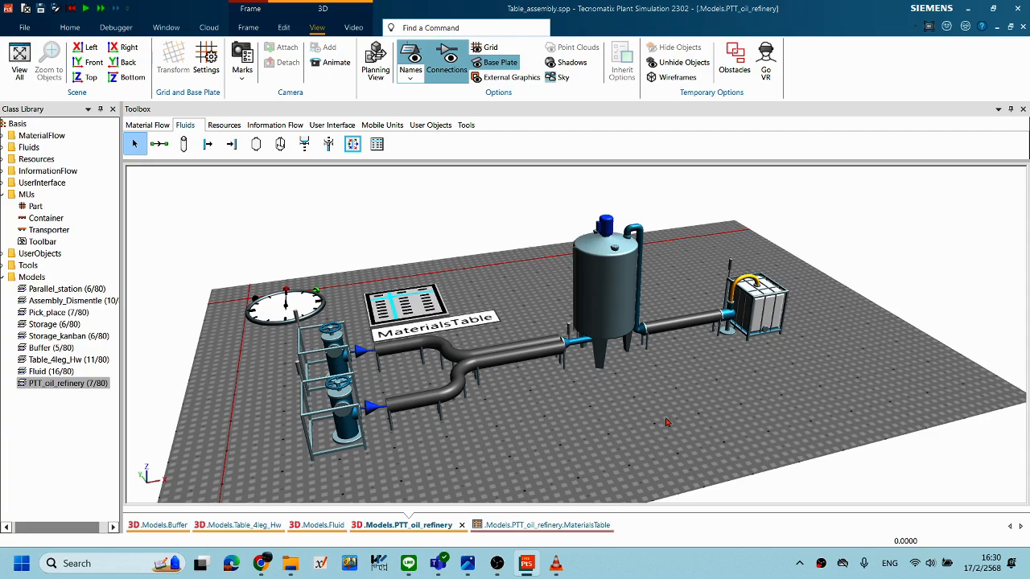
scroll(556, 444, down, 1)
middle_drag(555, 439, 476, 448)
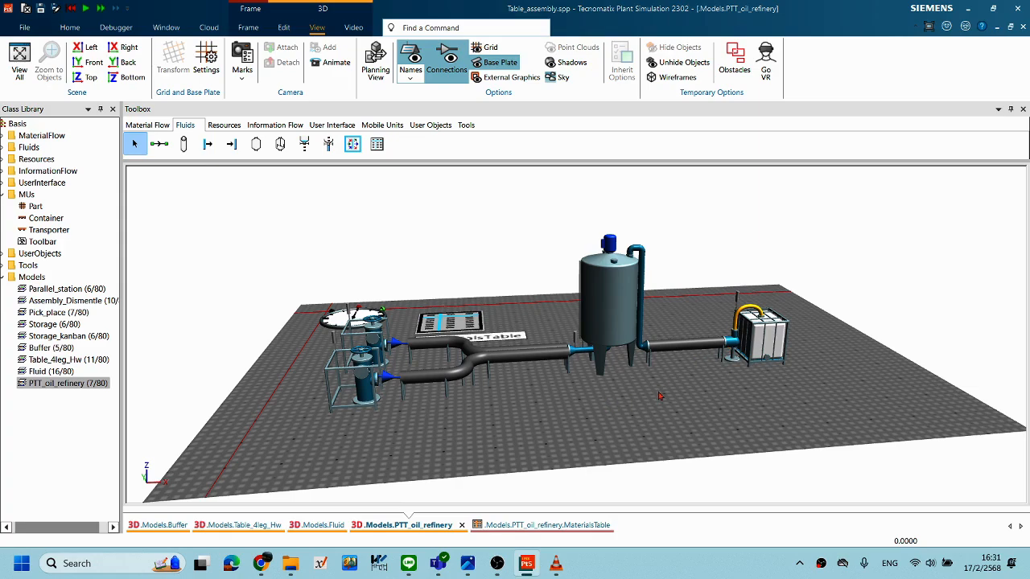
middle_drag(612, 382, 619, 396)
scroll(607, 412, up, 2)
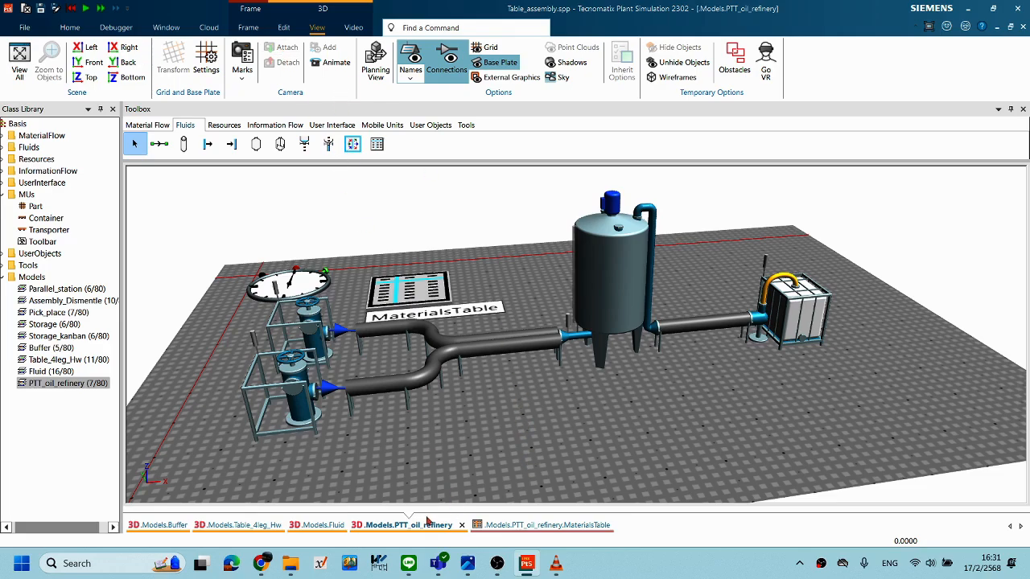
Close the Fluid, Table_4leg_Hw and Buffer model windows, keeping only PTT_oil_refinery and its MaterialsTable open.
click(328, 525)
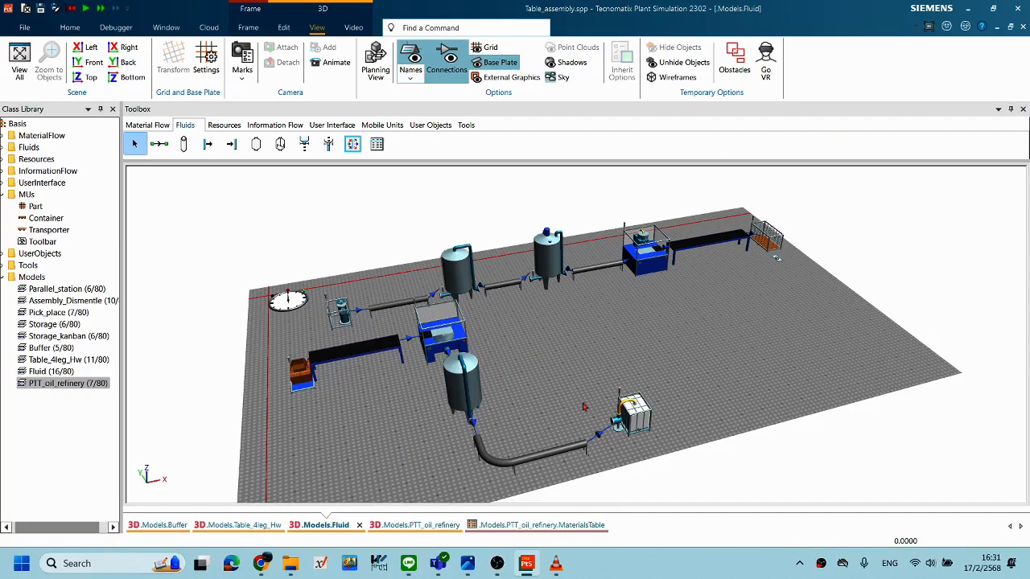
click(358, 526)
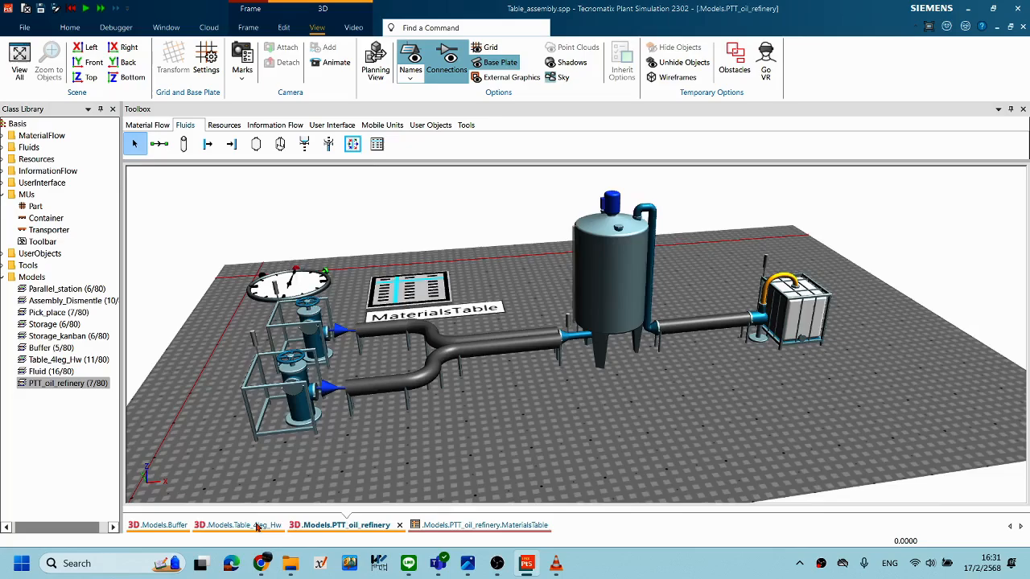
click(264, 525)
click(301, 525)
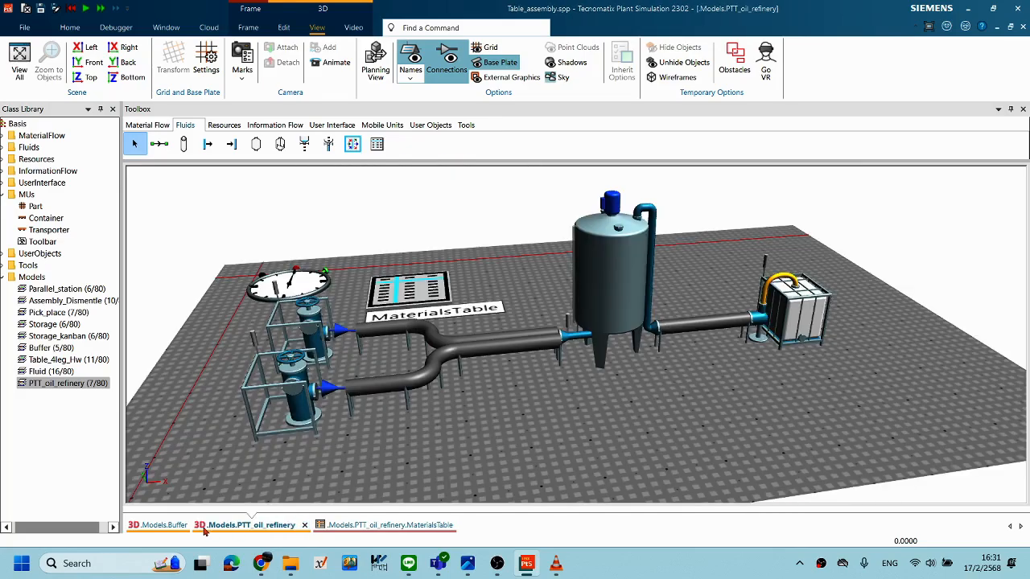
click(169, 527)
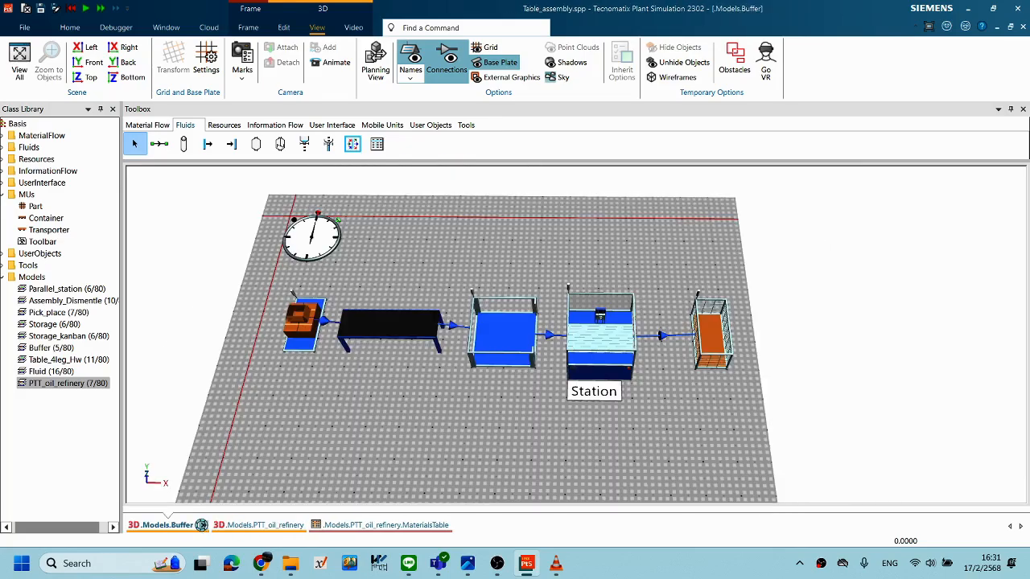
click(203, 525)
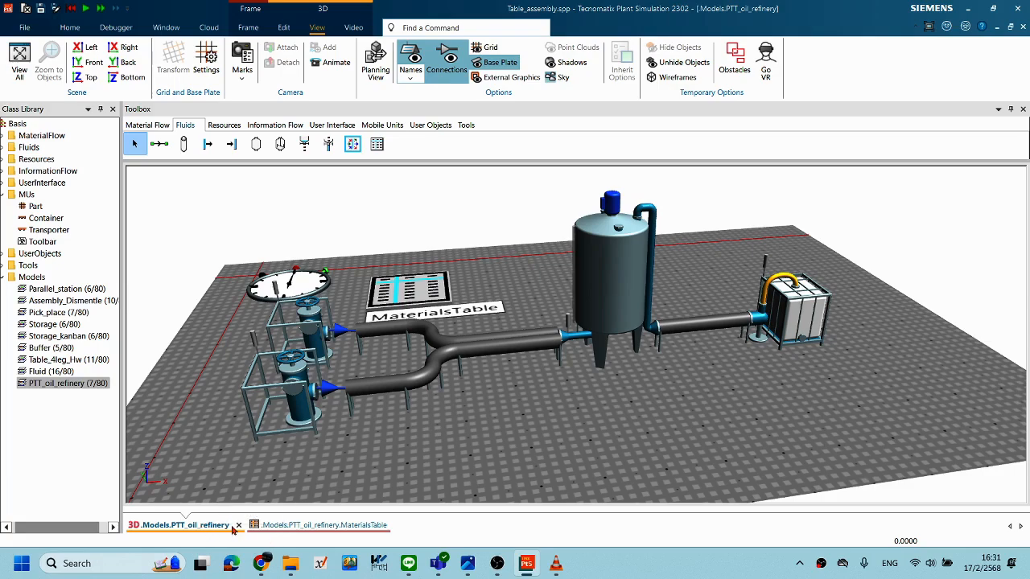
Tile MaterialsTable and the PTT_oil_refinery 3D model side by side, bringing both sources into view.
click(287, 527)
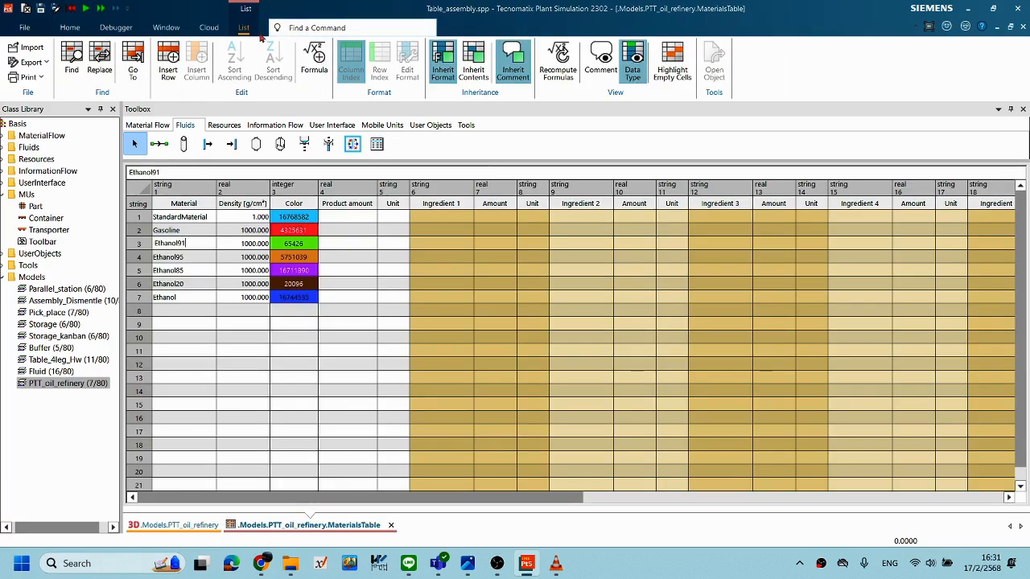
click(169, 28)
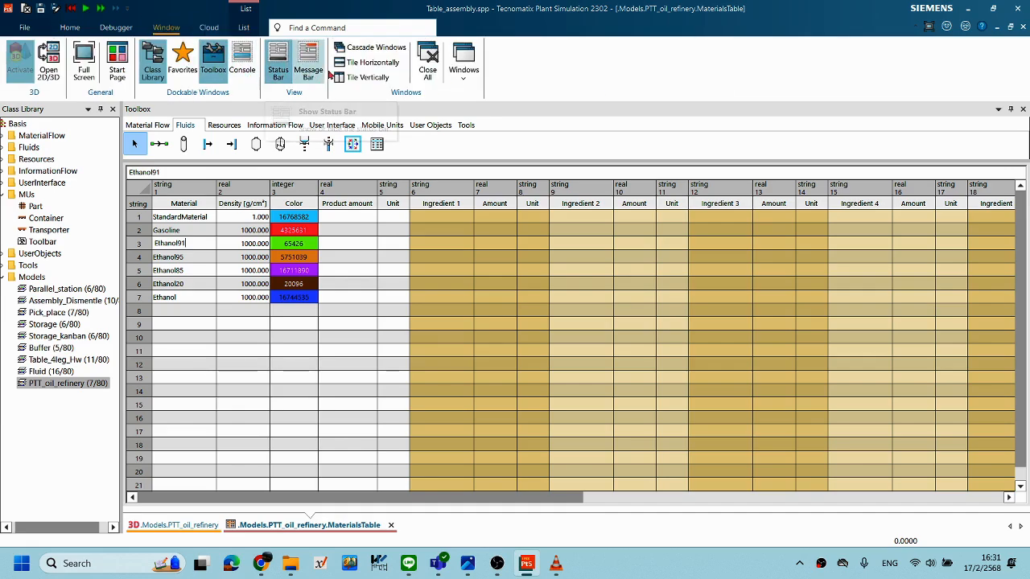
click(363, 77)
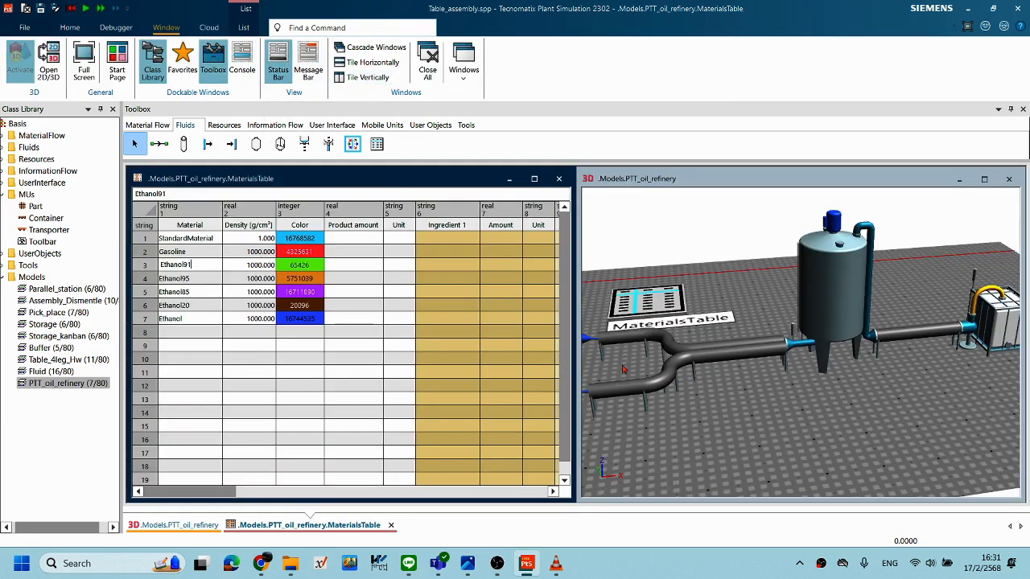
drag(757, 424, 836, 397)
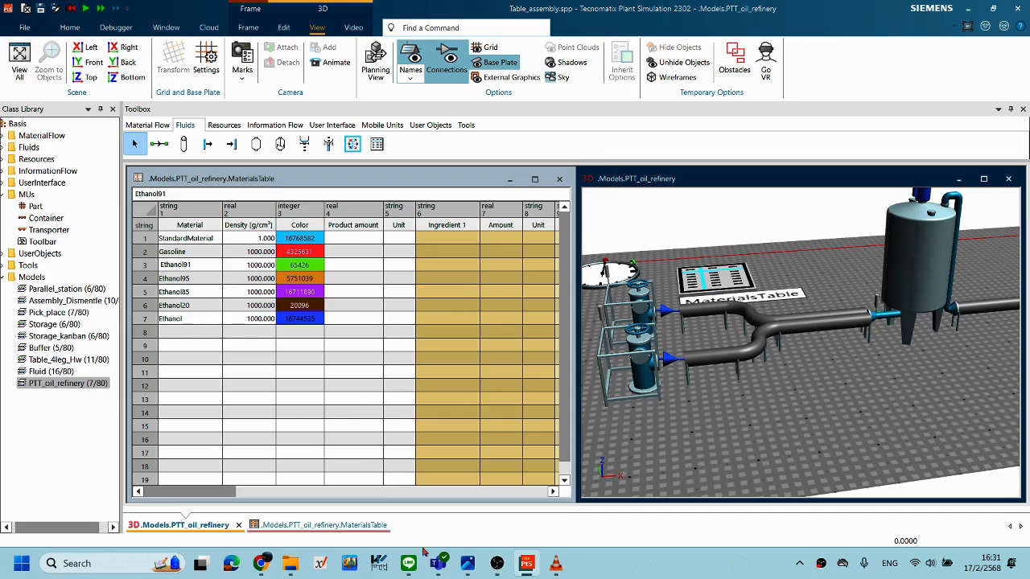
Switch to the gasoline_type.jpg image, read the ethanol ratios and colours of the gasohol types, and return to Plant Simulation.
click(467, 563)
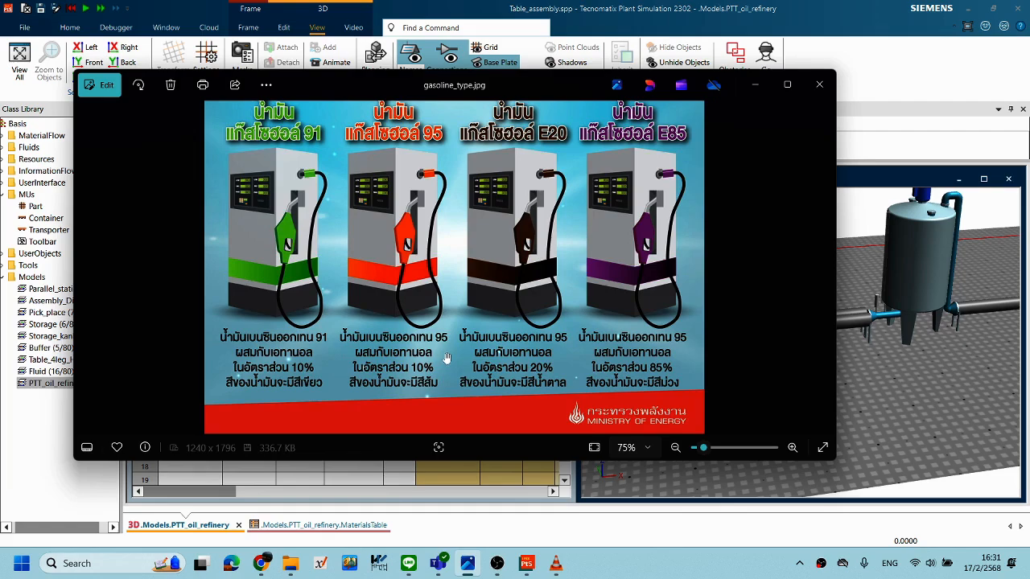
scroll(447, 358, up, 1)
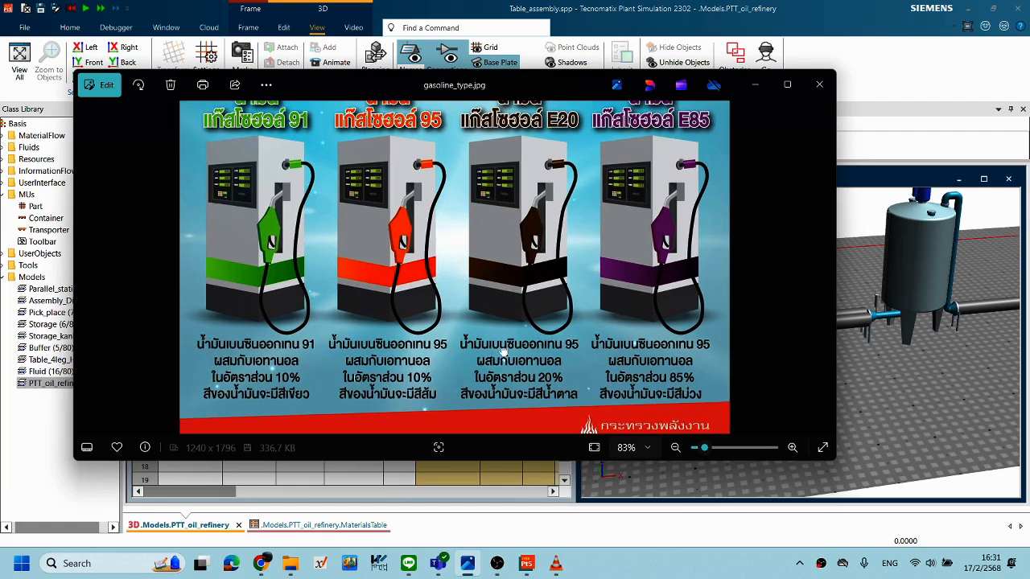
drag(503, 354, 493, 334)
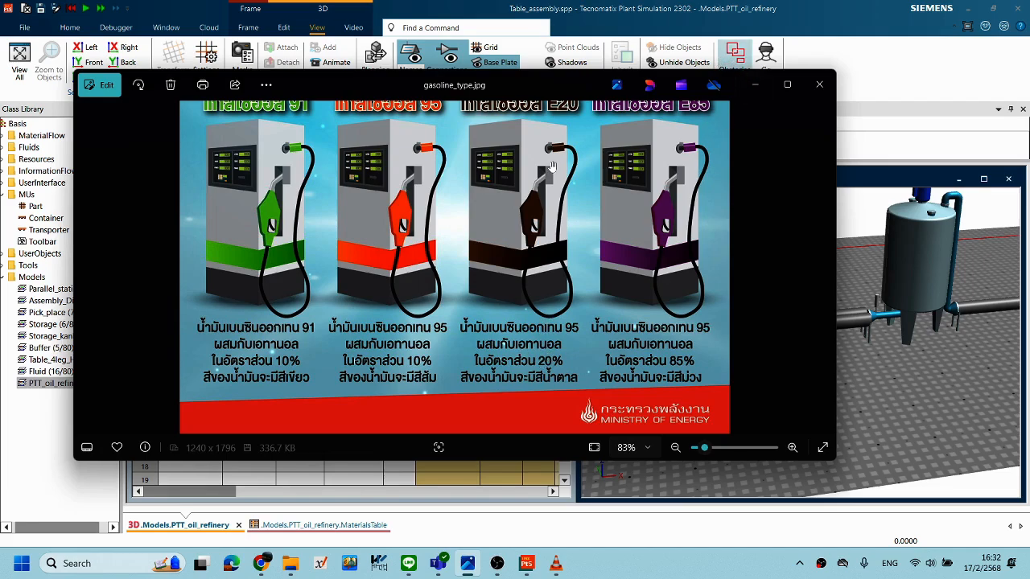
scroll(552, 217, up, 2)
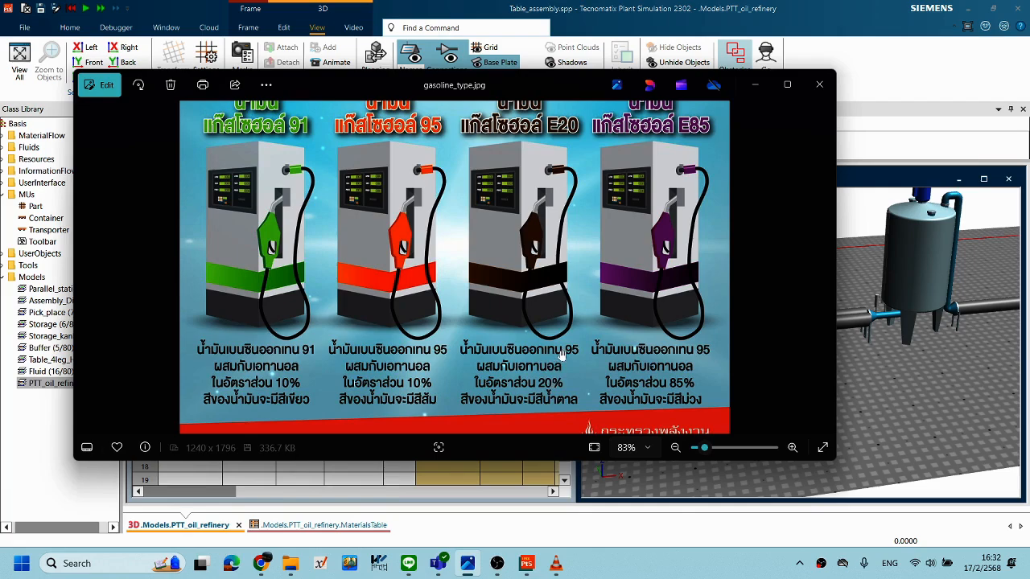
scroll(561, 355, down, 1)
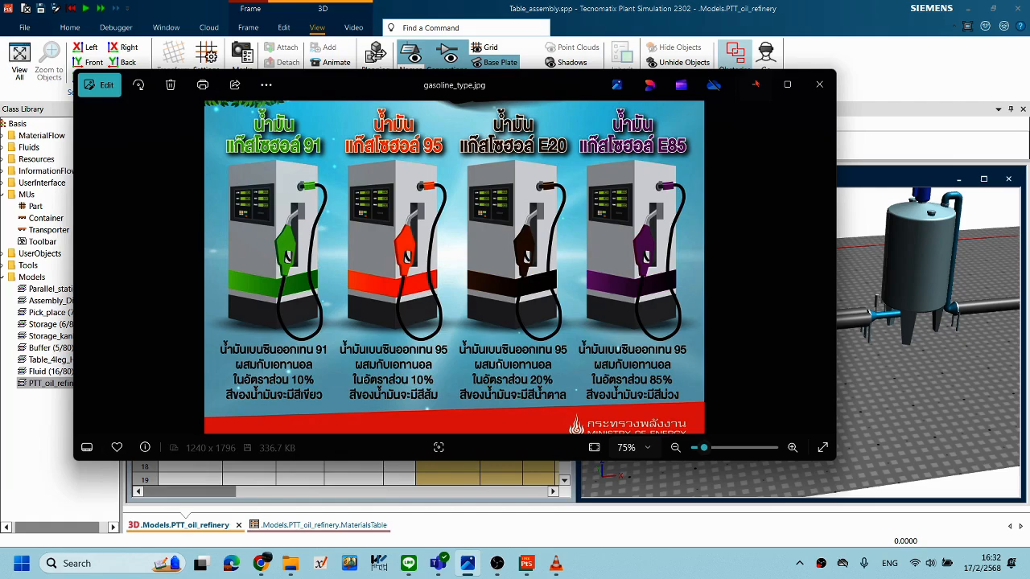
click(755, 87)
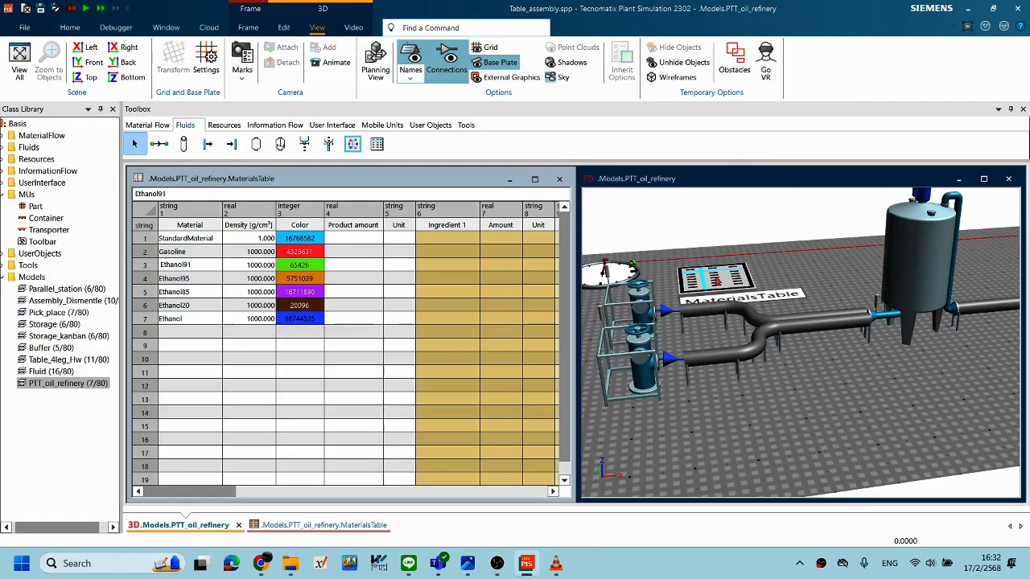
Set the outflow rate of the Gasoline fluid source to 0.8 l/s.
double_click(648, 308)
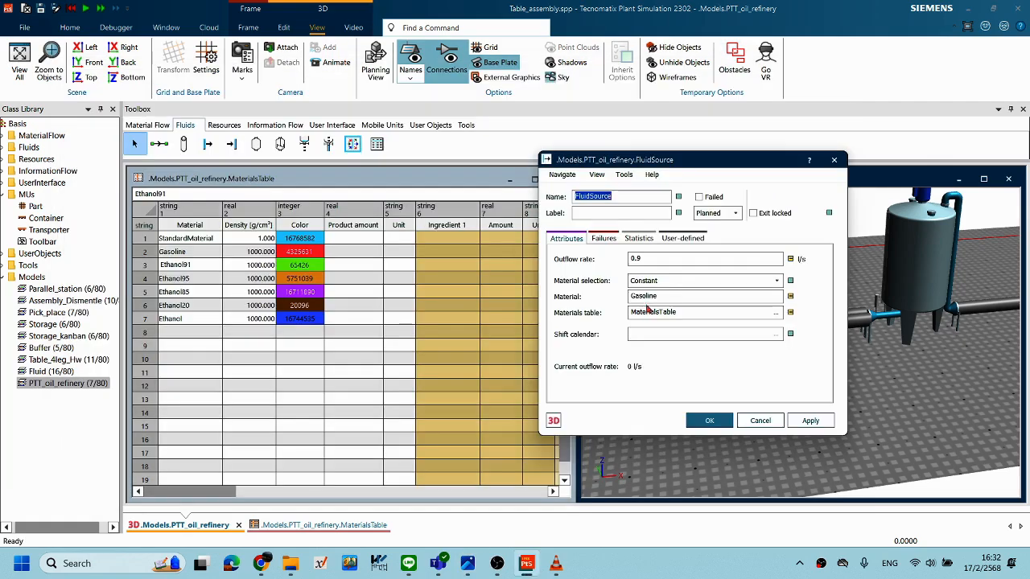
click(680, 258)
key(BackSpace)
text(2)
key(BackSpace)
text(8)
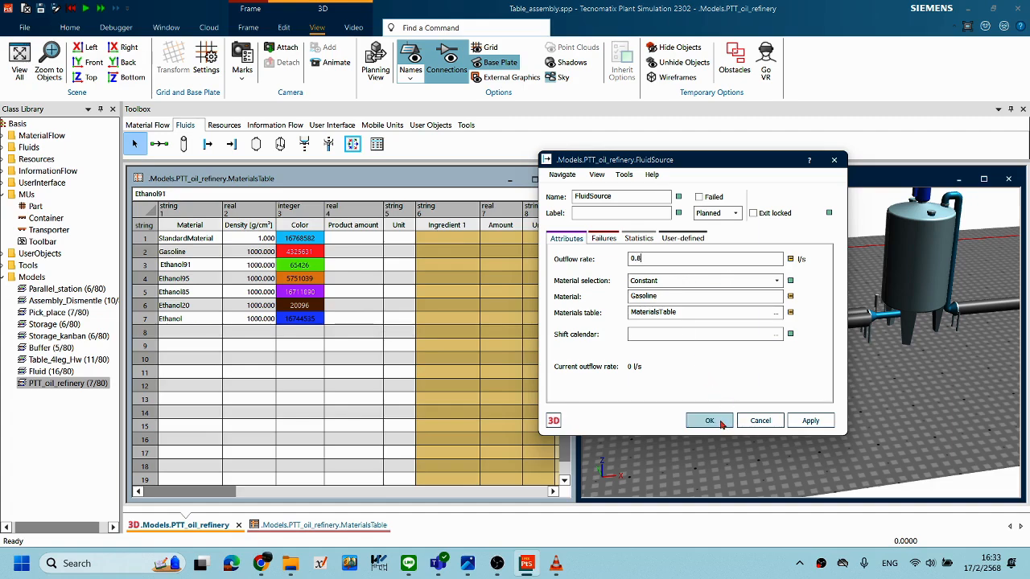
click(708, 421)
Set the outflow rate of the Ethanol fluid source, FluidSource1, to 0.2 l/s.
double_click(646, 374)
click(684, 263)
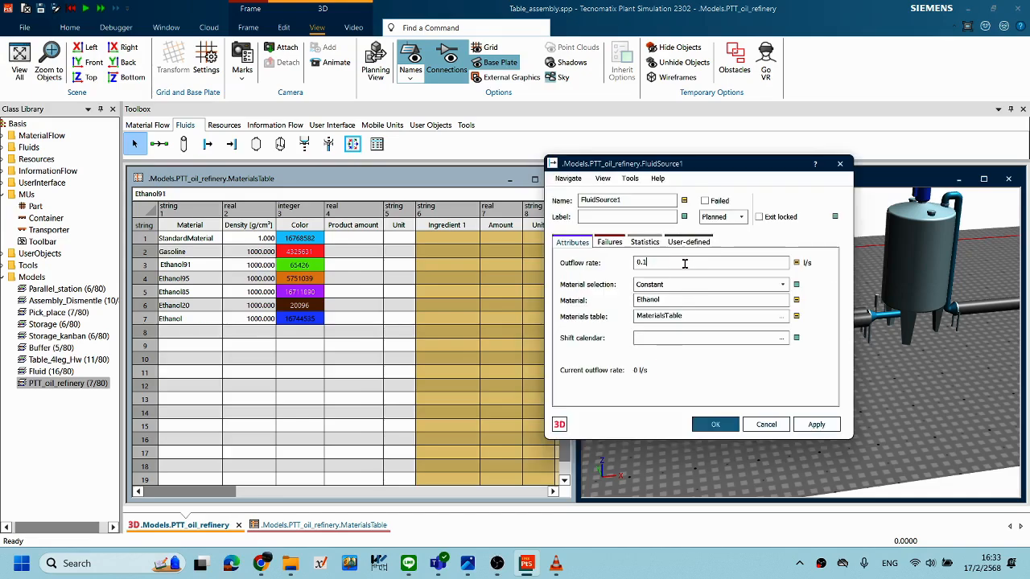
text(2)
click(725, 424)
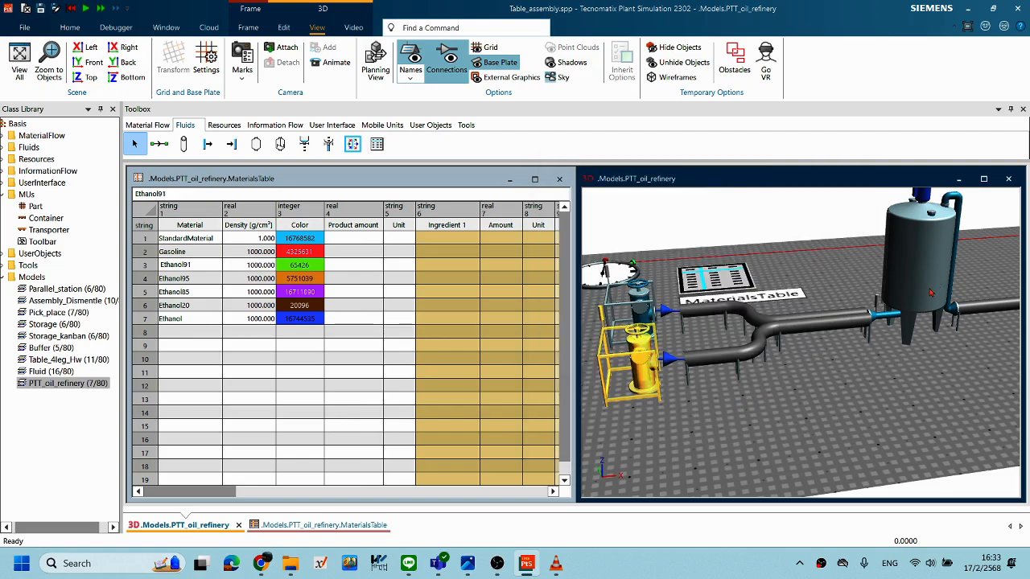
Change the product of the Mixer to Ethanol20.
double_click(930, 292)
click(740, 289)
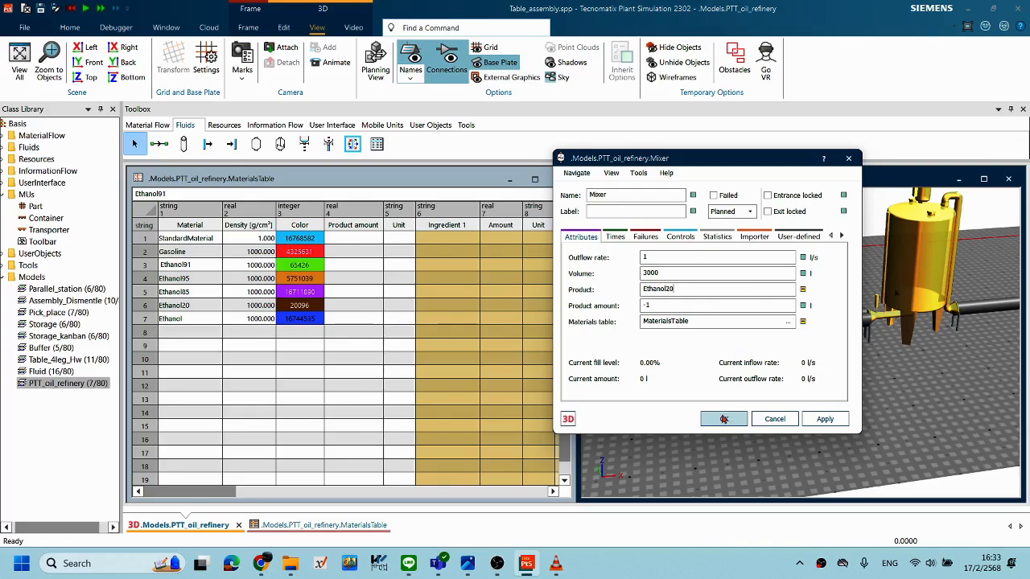
click(724, 417)
Run the simulation from the event controller, inspect the Ethanol20 flow through the Mixer and outlet pipe, and reset it.
double_click(616, 275)
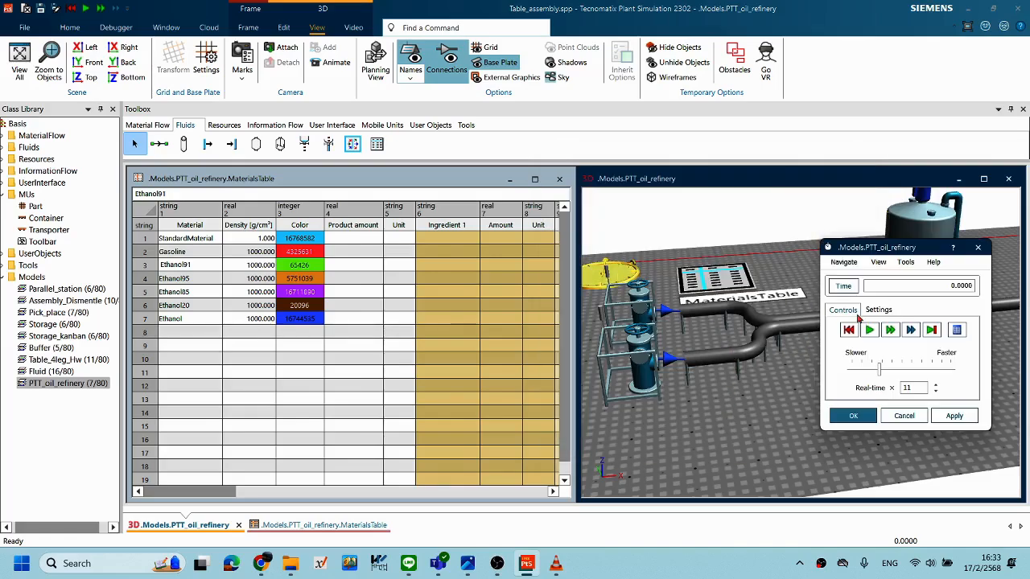
drag(872, 241, 904, 386)
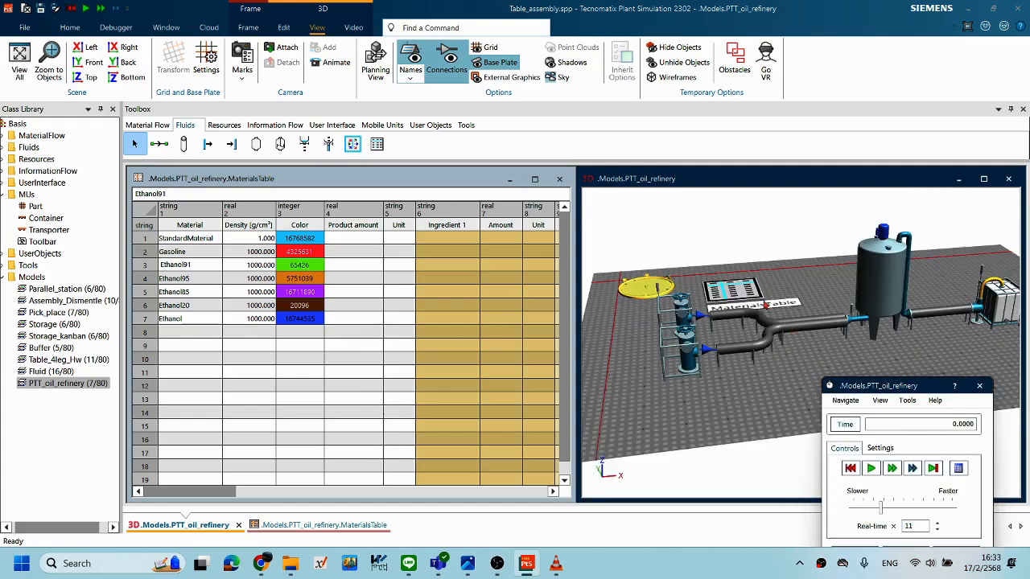
click(871, 468)
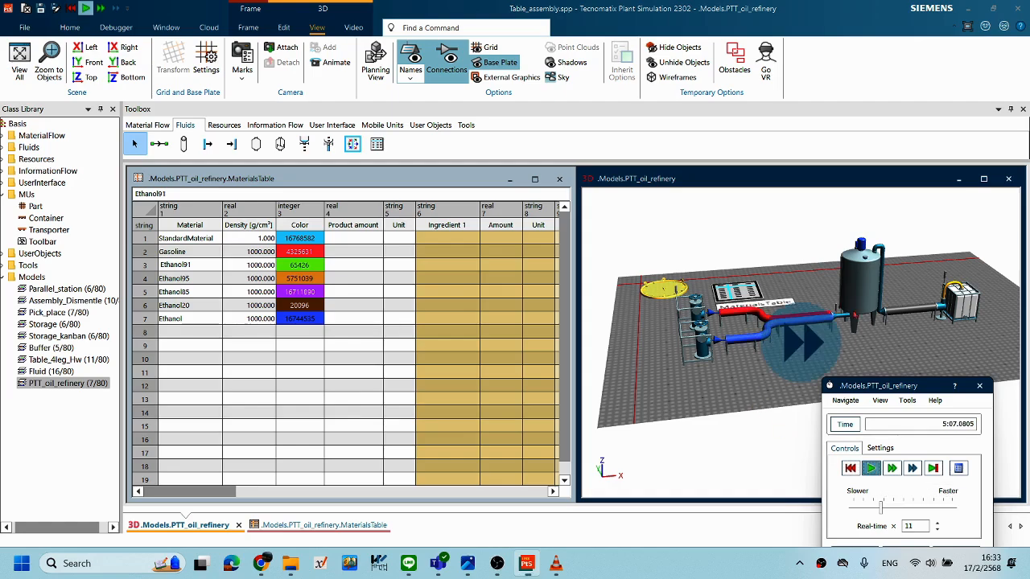
middle_drag(910, 313, 919, 319)
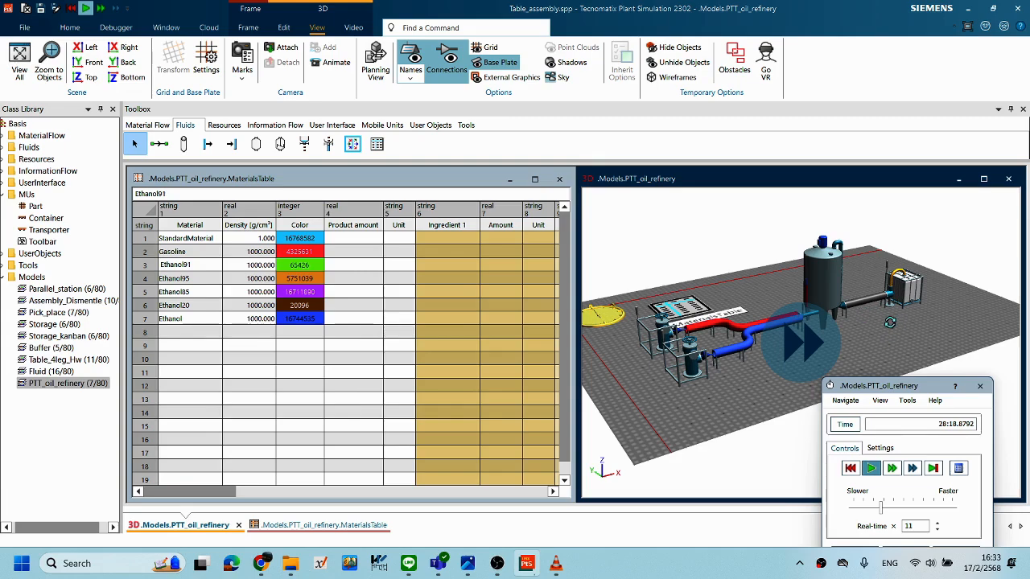
scroll(889, 323, up, 3)
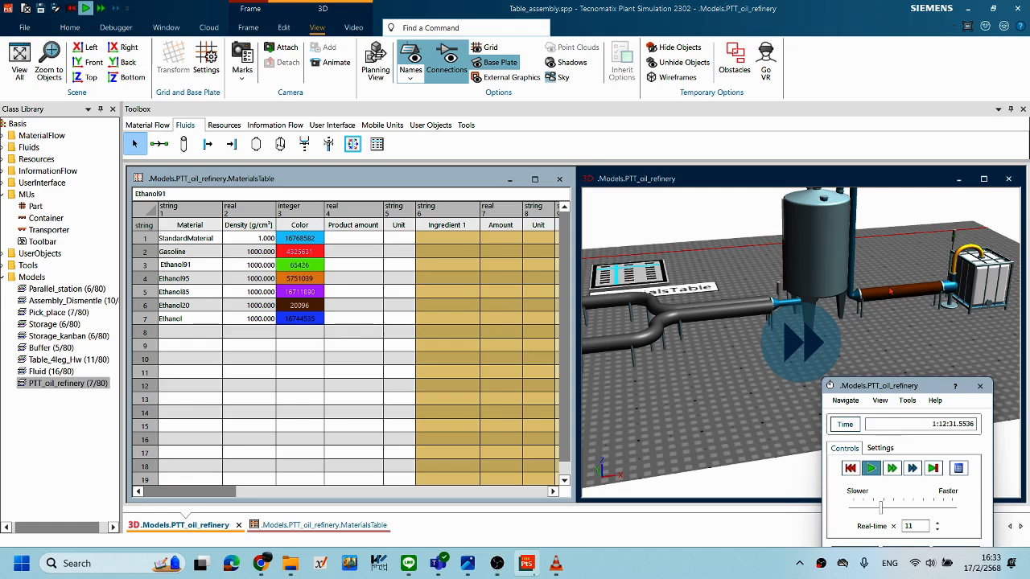
scroll(889, 291, up, 3)
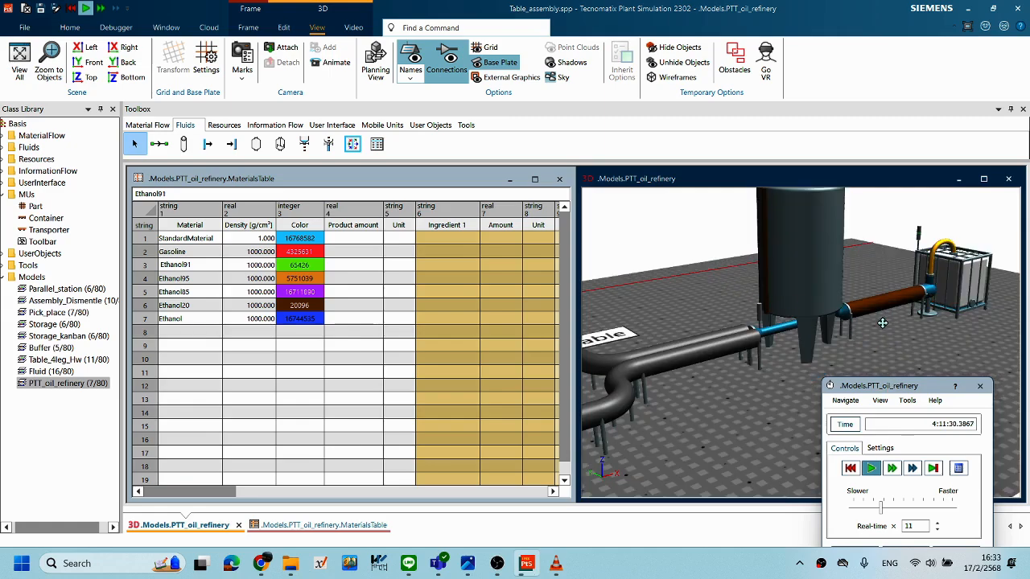
click(851, 471)
Check the ethanol ratio and colour of gasohol E85 in the gasoline_type.jpg image and return to Plant Simulation.
scroll(776, 326, down, 2)
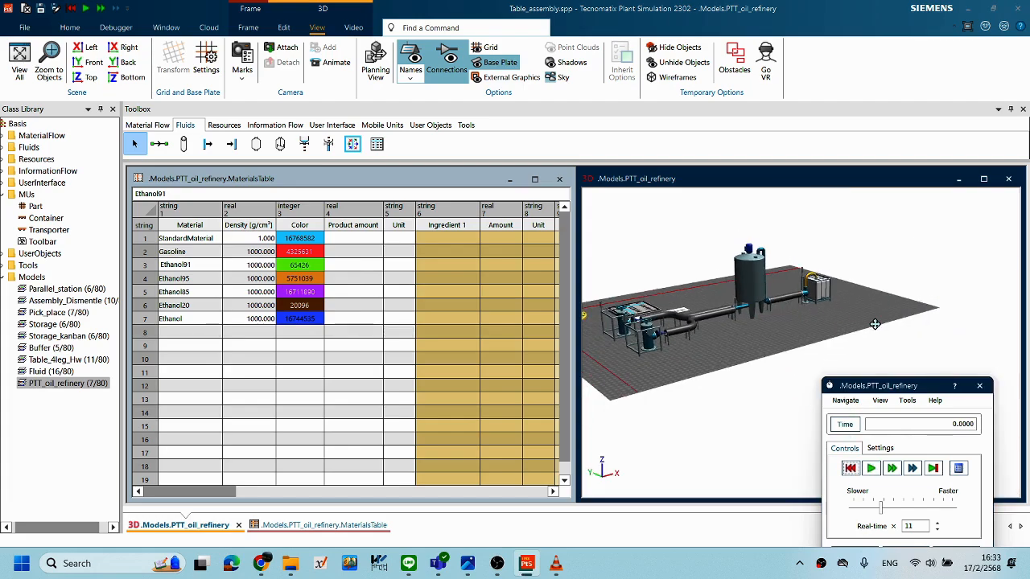
drag(875, 325, 855, 348)
right_drag(782, 281, 834, 274)
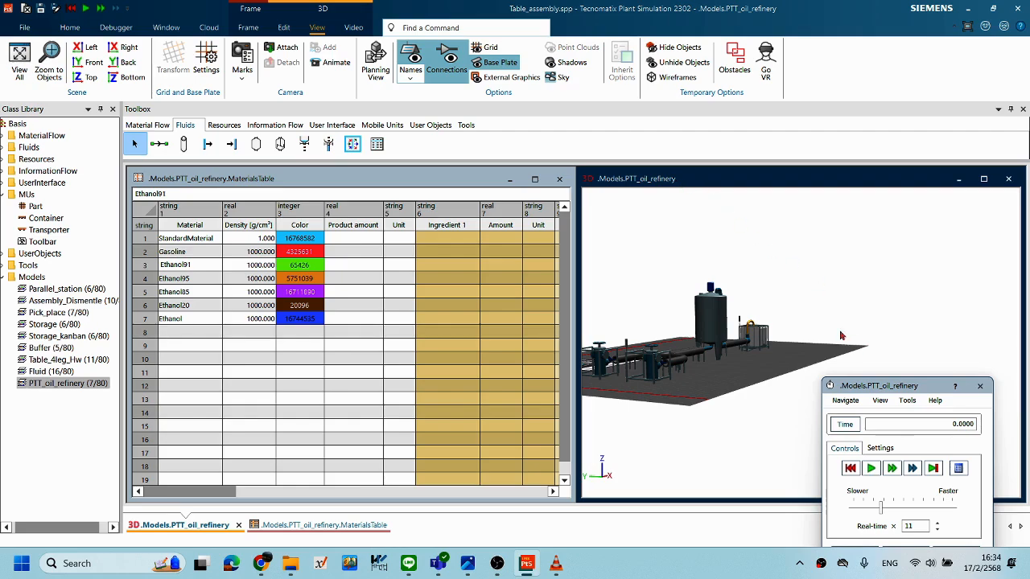
scroll(816, 289, down, 1)
middle_drag(916, 296, 904, 308)
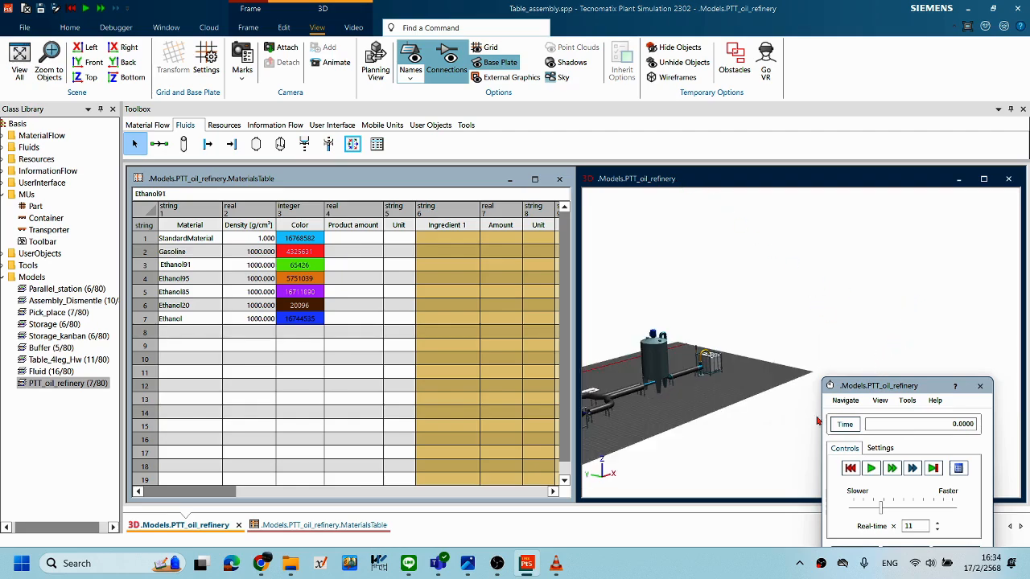
click(467, 570)
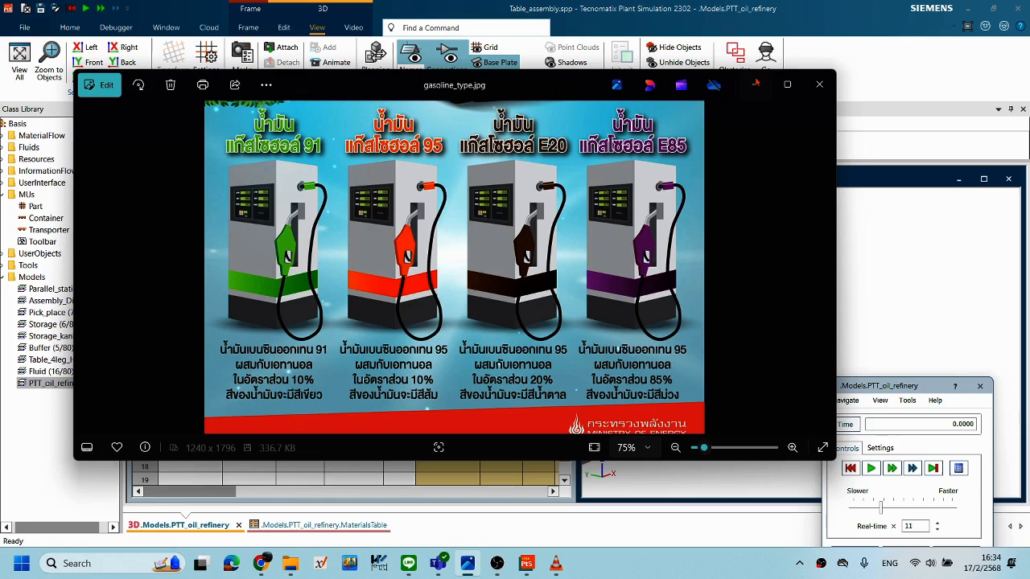
click(876, 391)
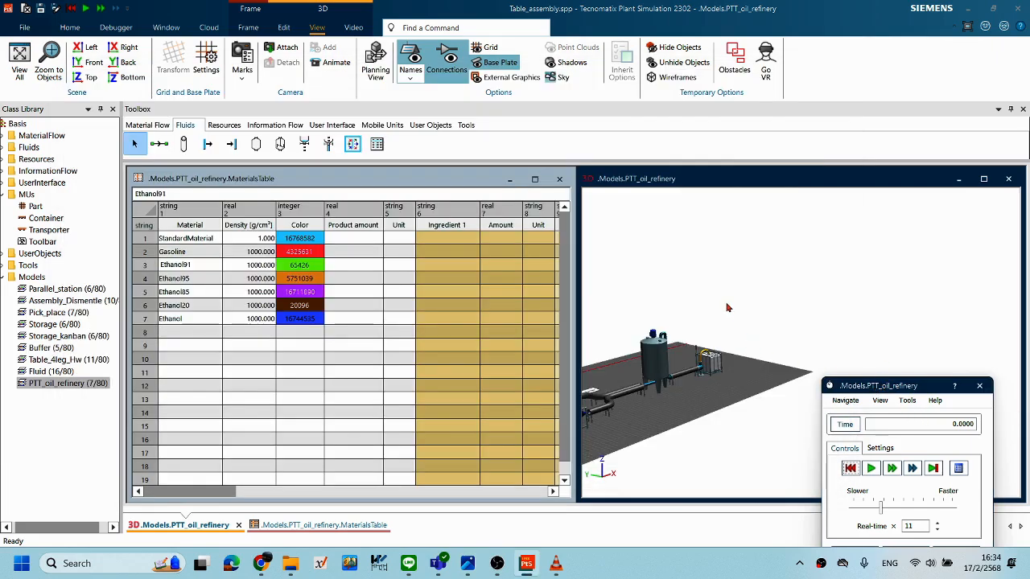
Close the MaterialsTable window and maximize the PTT_oil_refinery 3D model, bringing the whole fluid line into view.
middle_drag(780, 292, 747, 286)
right_drag(836, 328, 907, 299)
middle_drag(914, 312, 742, 354)
right_drag(725, 358, 940, 301)
scroll(850, 341, up, 2)
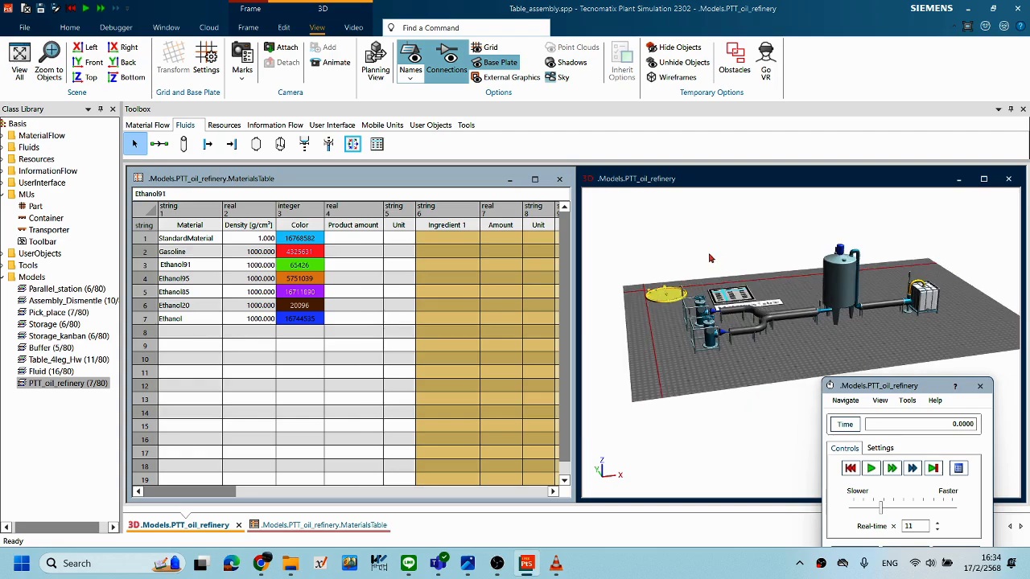
click(561, 180)
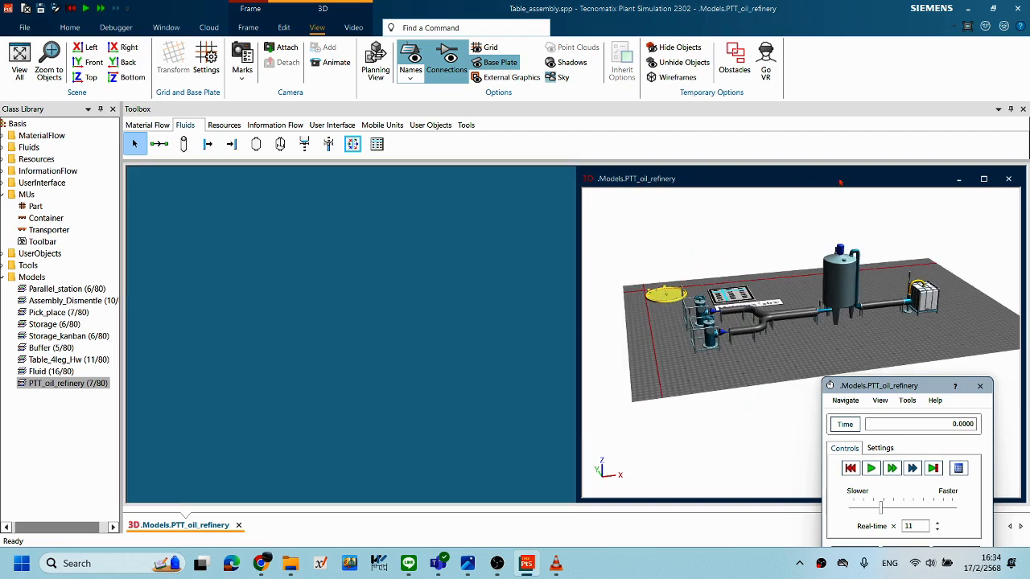
click(983, 179)
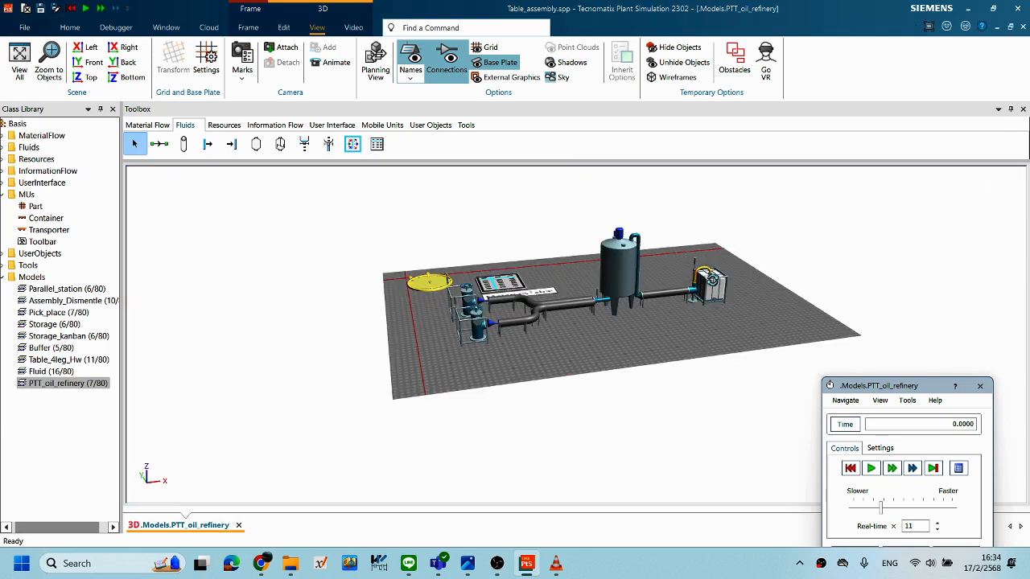
scroll(711, 306, up, 4)
right_drag(705, 267, 724, 451)
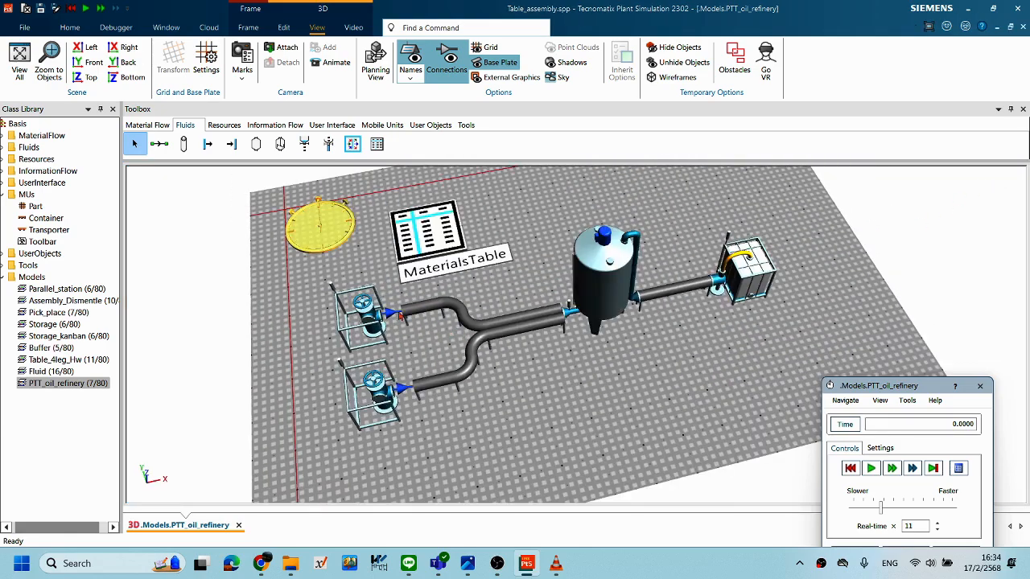
Set the outflow rate of the Gasoline fluid source to 0.15 l/s.
double_click(360, 314)
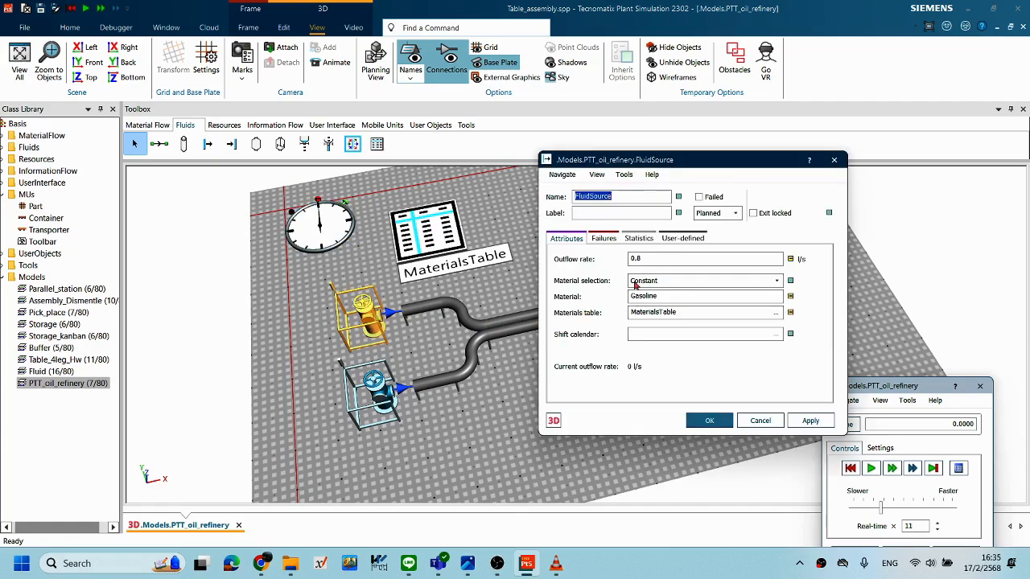
click(672, 258)
key(BackSpace)
text(15)
click(720, 419)
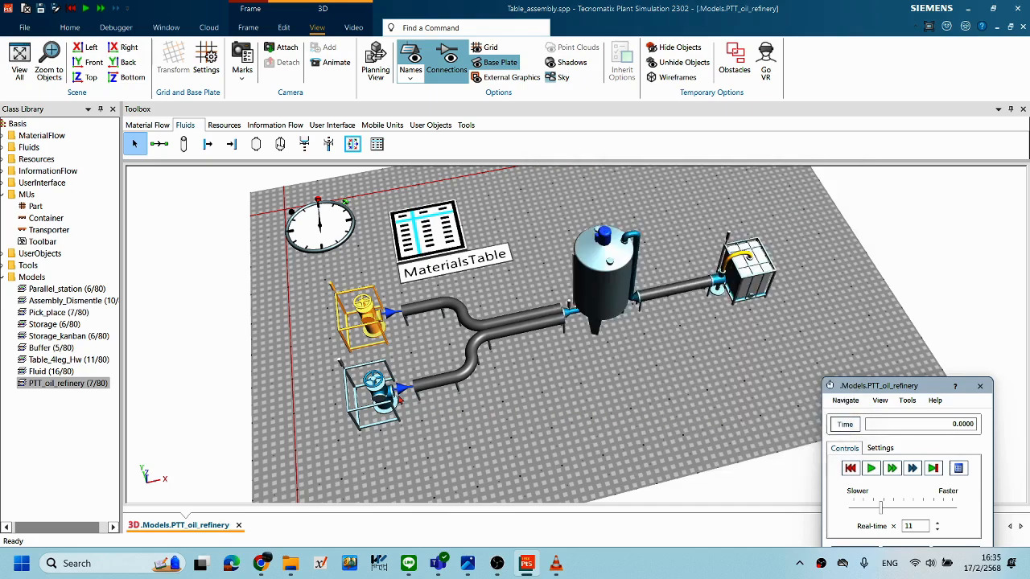
Set the outflow rate of the Ethanol fluid source, FluidSource1, to 0.85 l/s.
double_click(396, 394)
drag(666, 262, 600, 263)
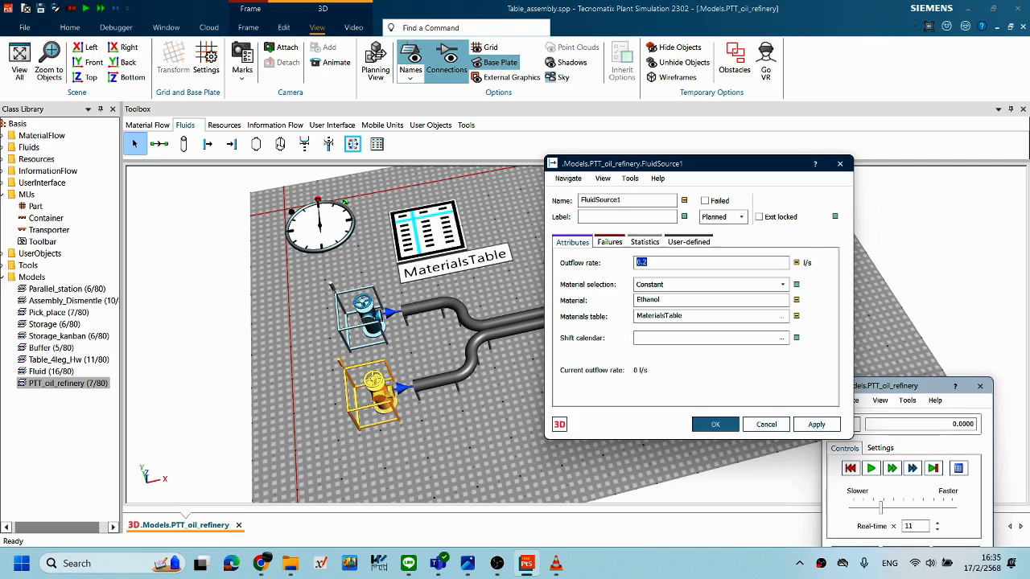
text(0.05)
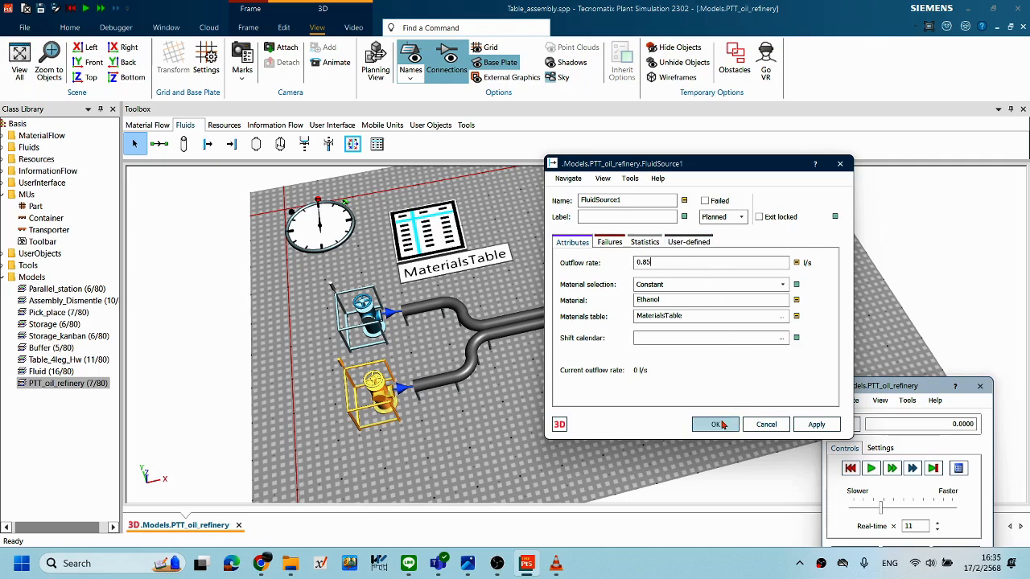
click(715, 424)
Change the product of the Mixer to Ethanol85.
double_click(607, 271)
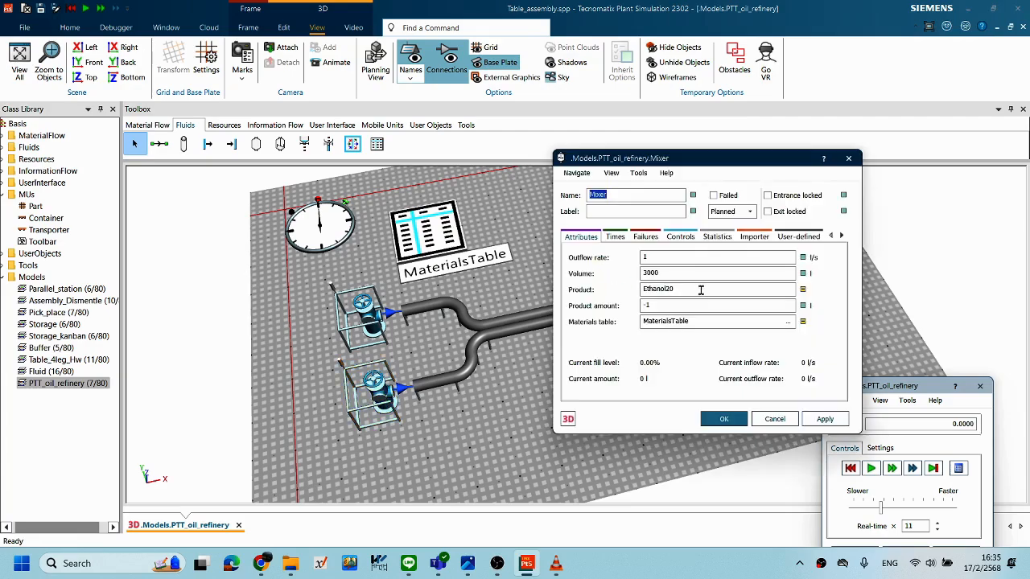
key(BackSpace)
key(BackSpace)
click(723, 419)
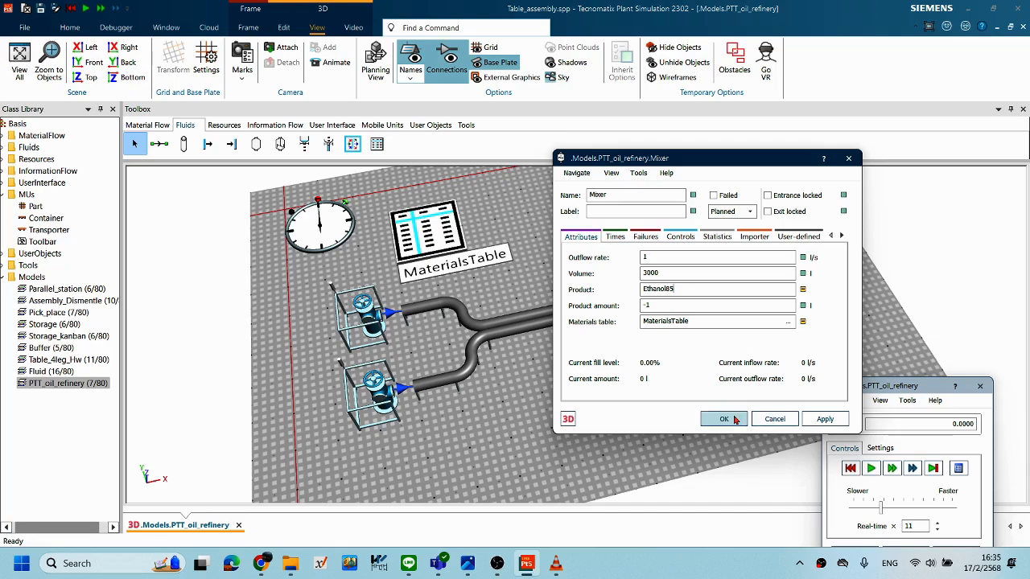
Run the simulation, examine the Gasoline and Ethanol inflow and the Ethanol85 outflow from several viewpoints, and reset it.
drag(885, 392, 883, 288)
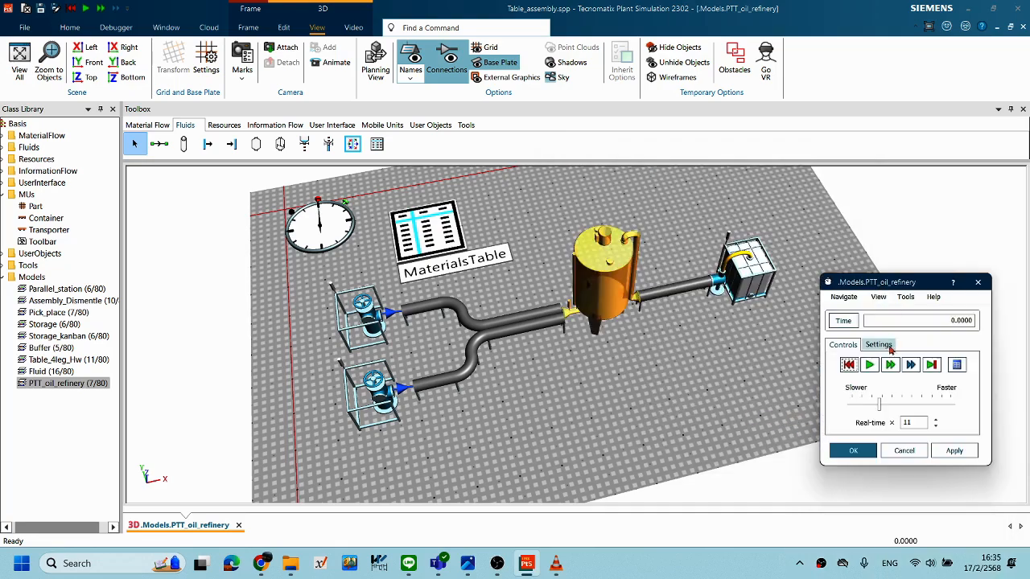
key(F5)
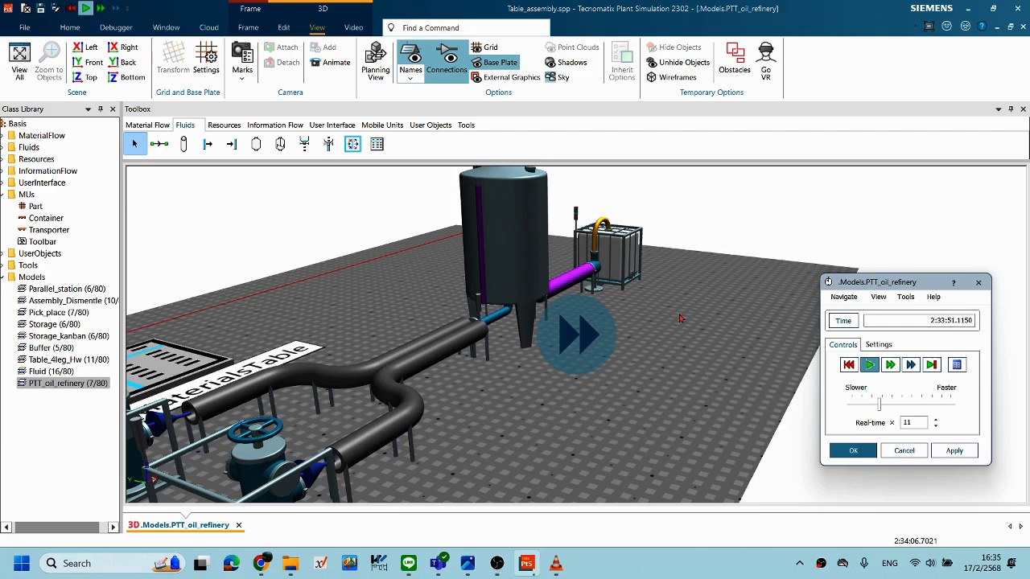
right_drag(668, 313, 641, 322)
right_drag(707, 272, 711, 302)
right_drag(782, 300, 743, 306)
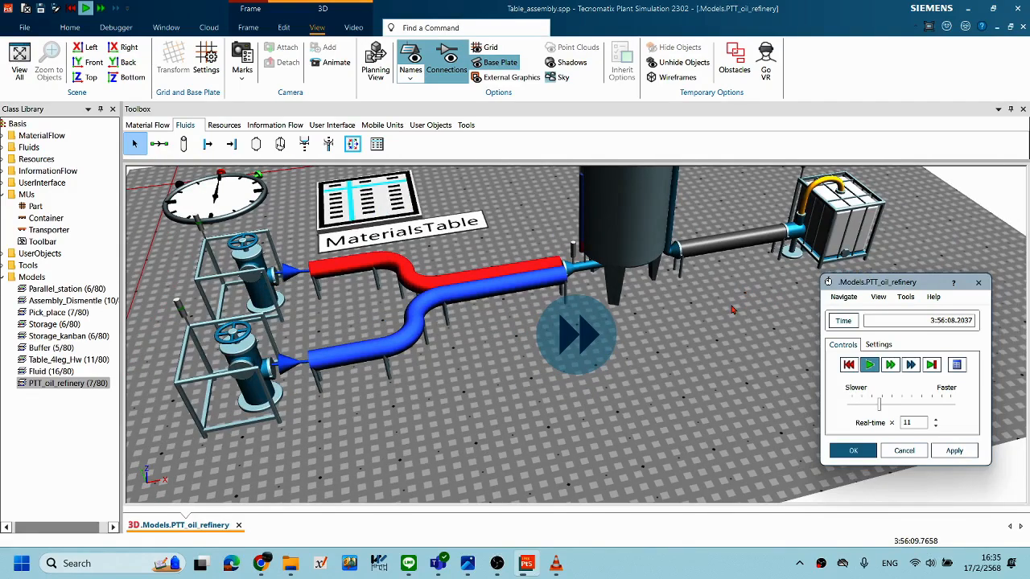
scroll(707, 314, down, 5)
scroll(707, 316, up, 3)
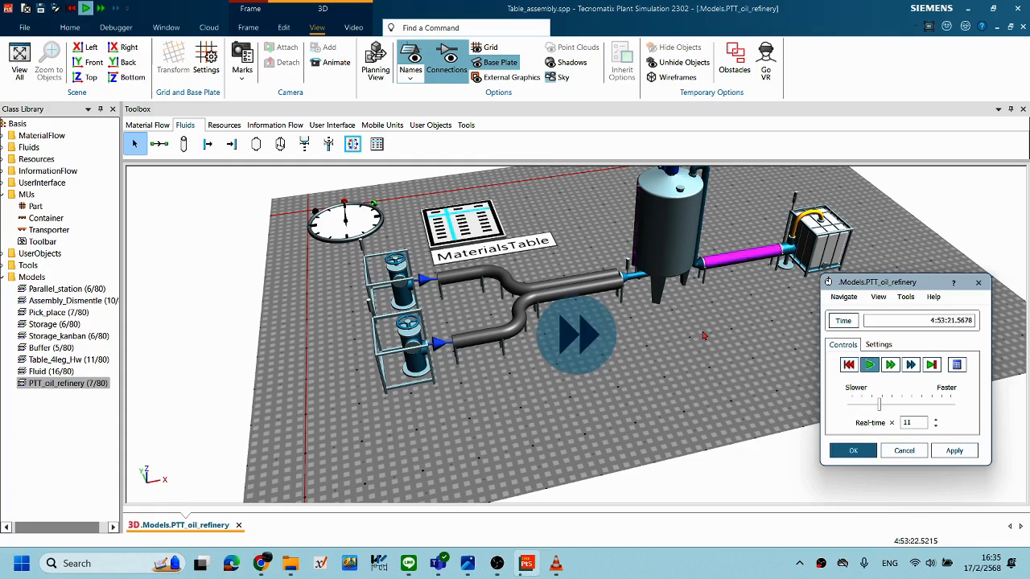
scroll(704, 337, down, 1)
right_drag(703, 337, 543, 345)
mouse_move(544, 345)
middle_down()
mouse_move(554, 338)
mouse_move(543, 345)
middle_up()
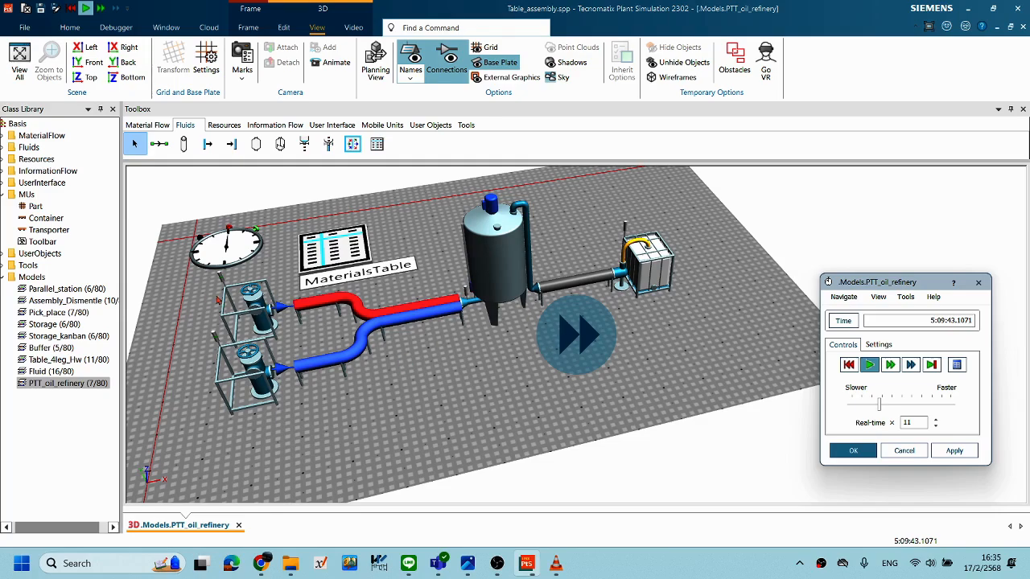
middle_drag(484, 345, 561, 377)
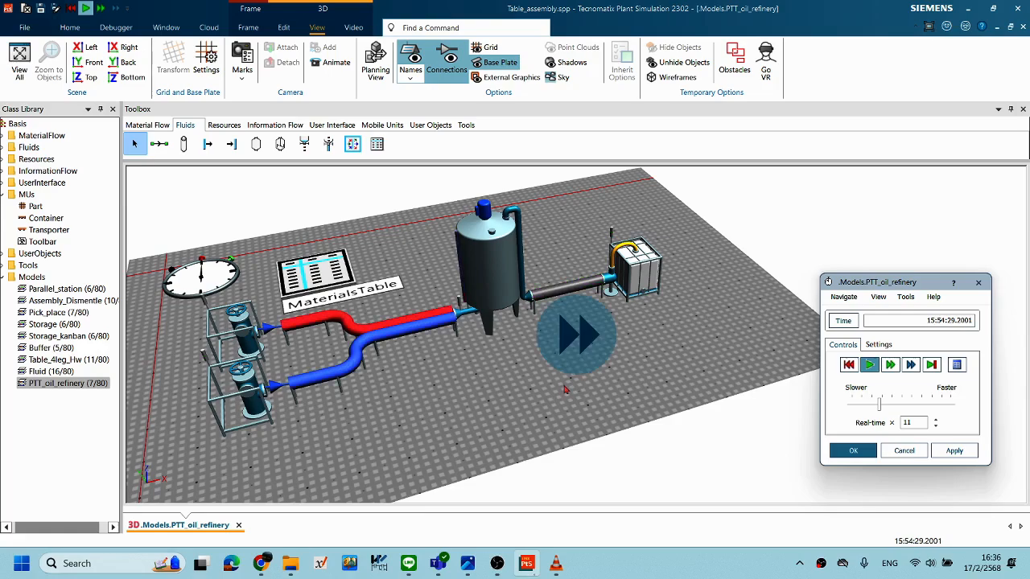
middle_drag(532, 384, 580, 399)
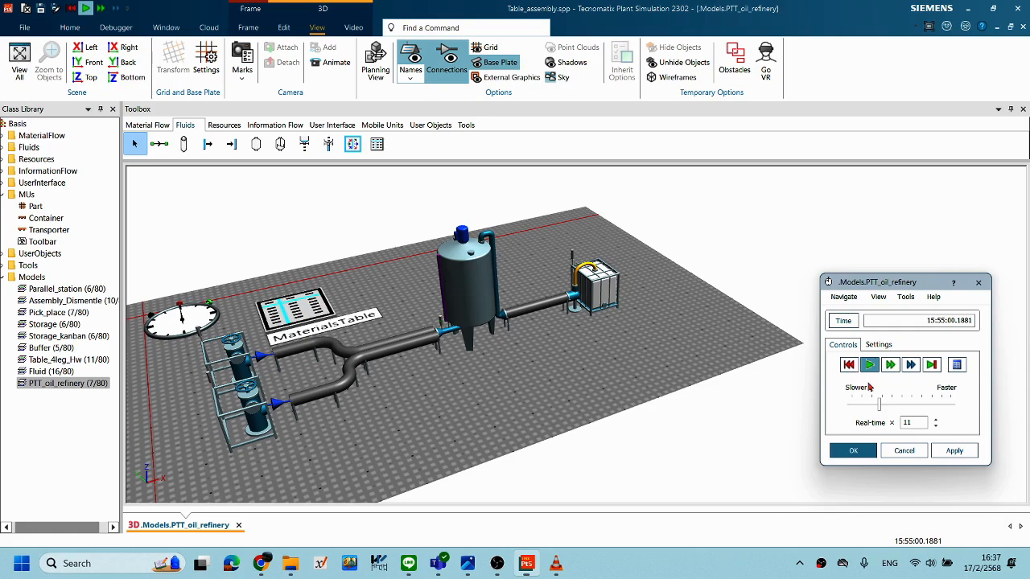
click(848, 366)
middle_drag(663, 361, 672, 365)
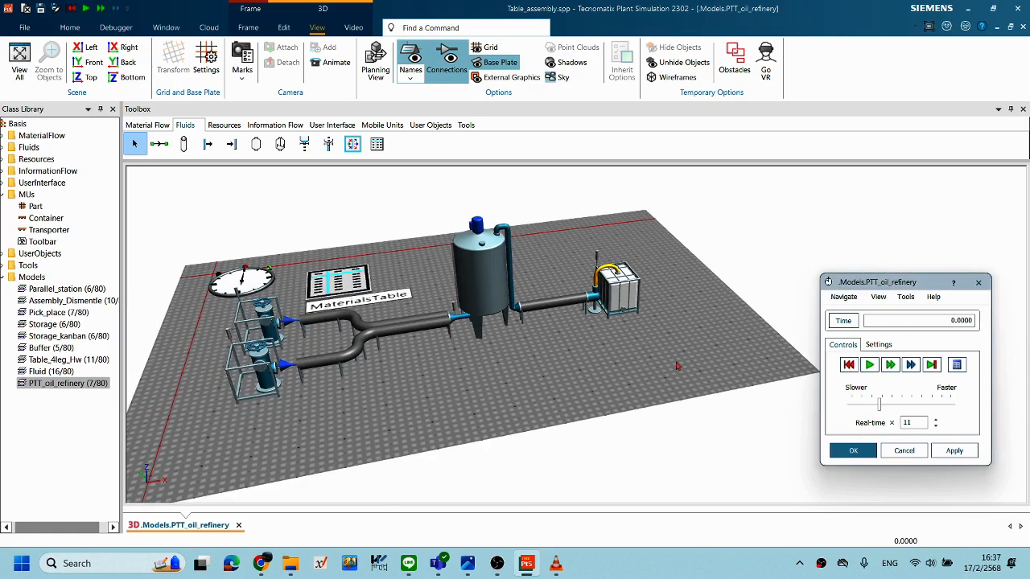